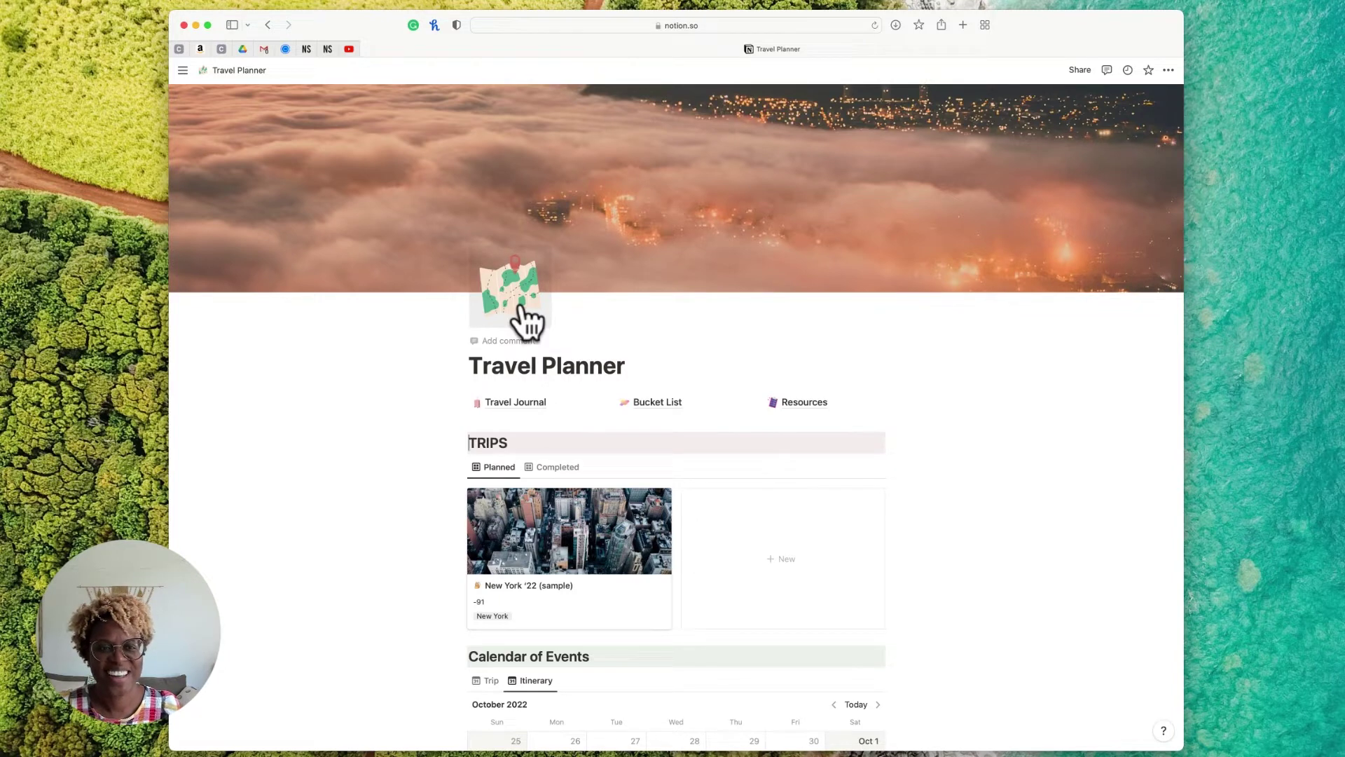
# Open the Travel Journal page and look over the Trip List templates and the Trip Itinerary table
pyautogui.click(525, 405)
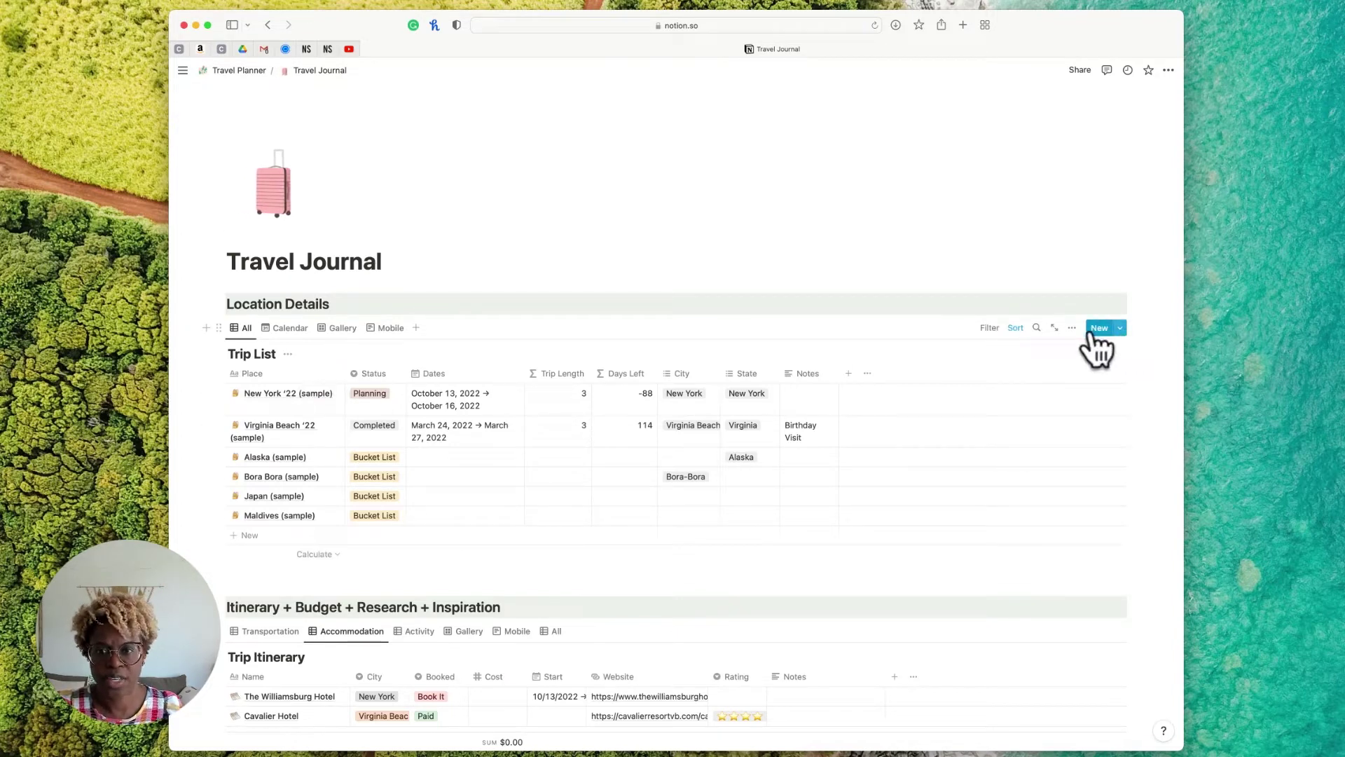
pyautogui.click(1119, 329)
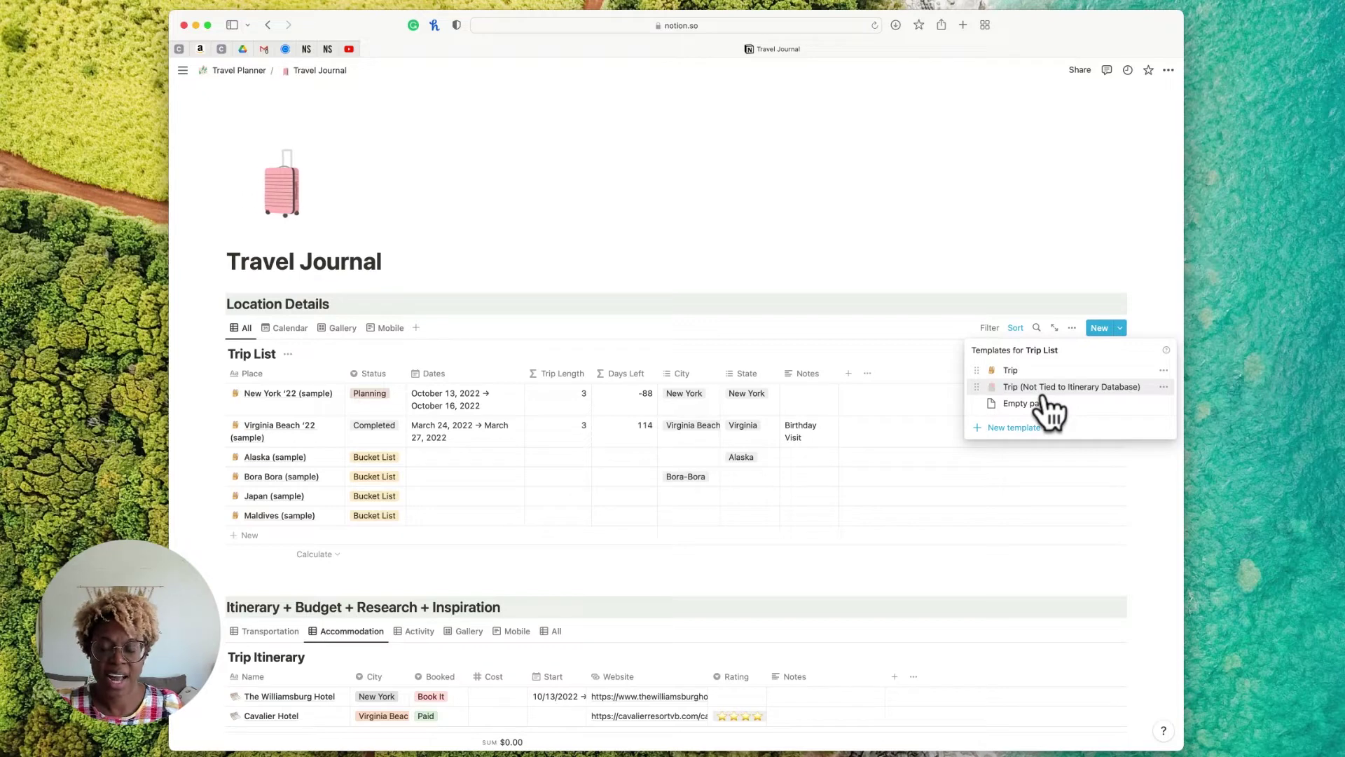
pyautogui.click(897, 398)
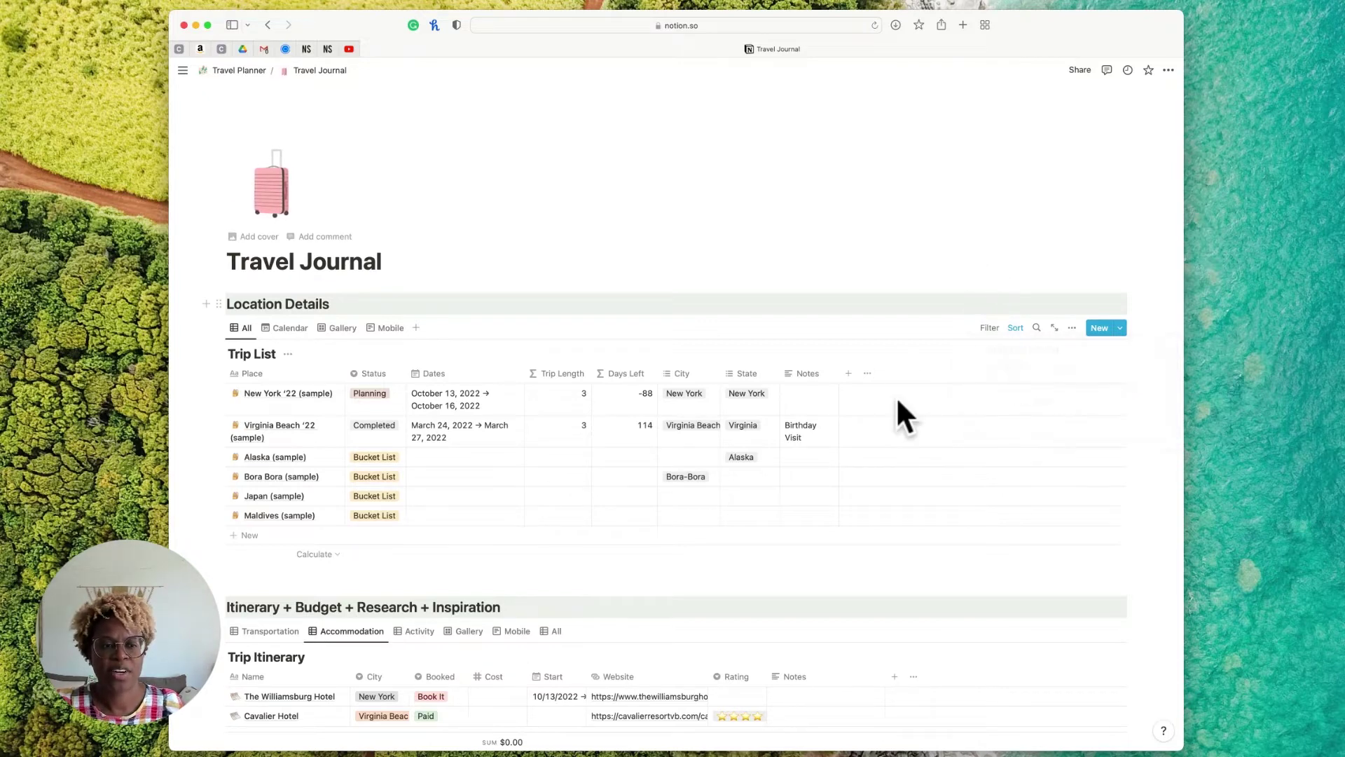
pyautogui.scroll(-5, 897, 398)
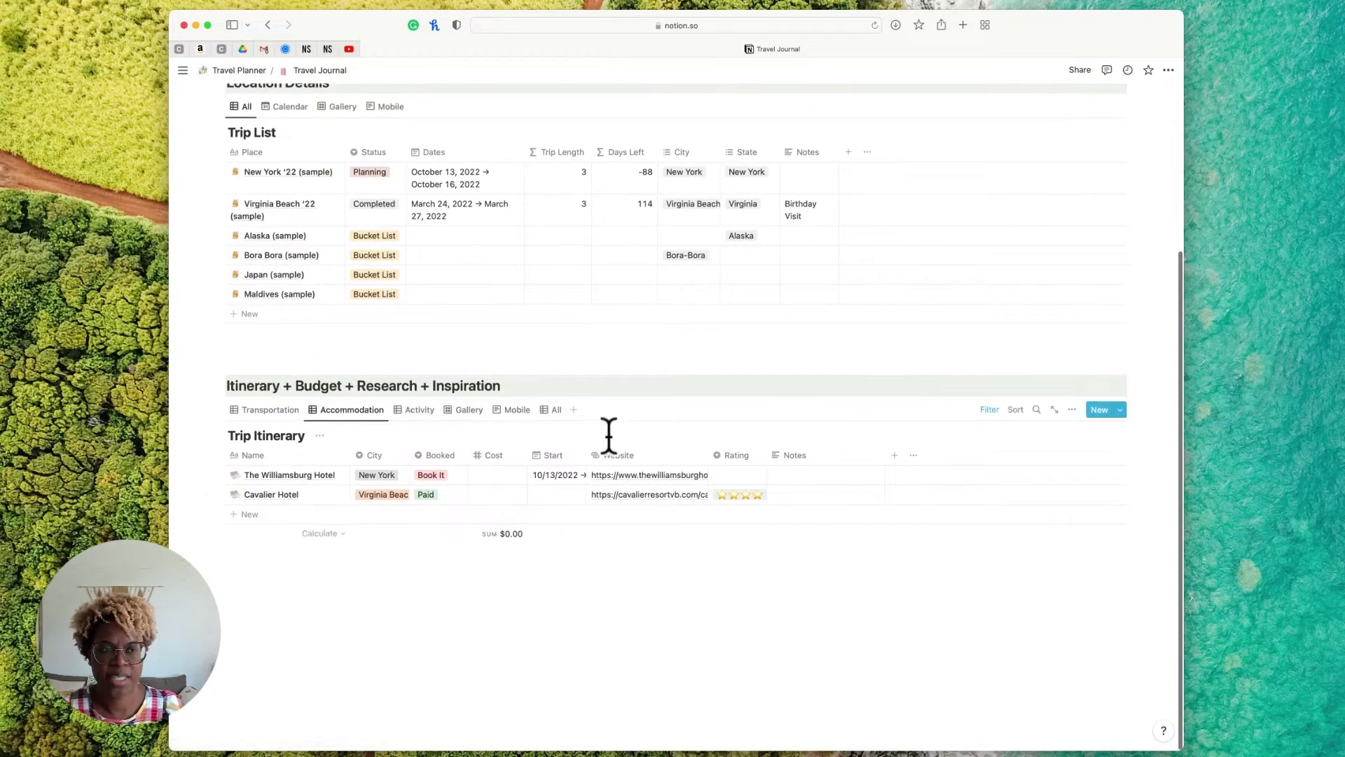
pyautogui.scroll(2, 608, 435)
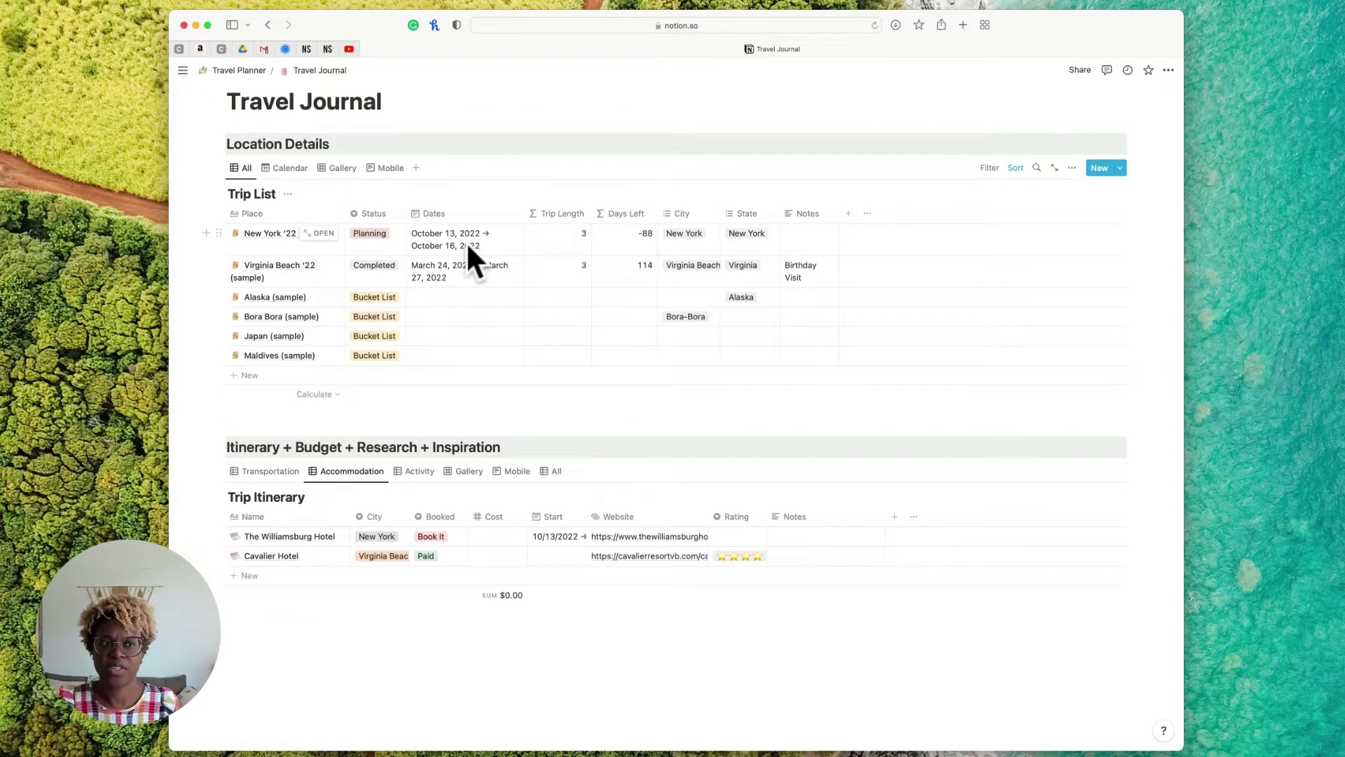
# Add a new entry to the Trip List and apply the Trip template to its page
pyautogui.click(1101, 171)
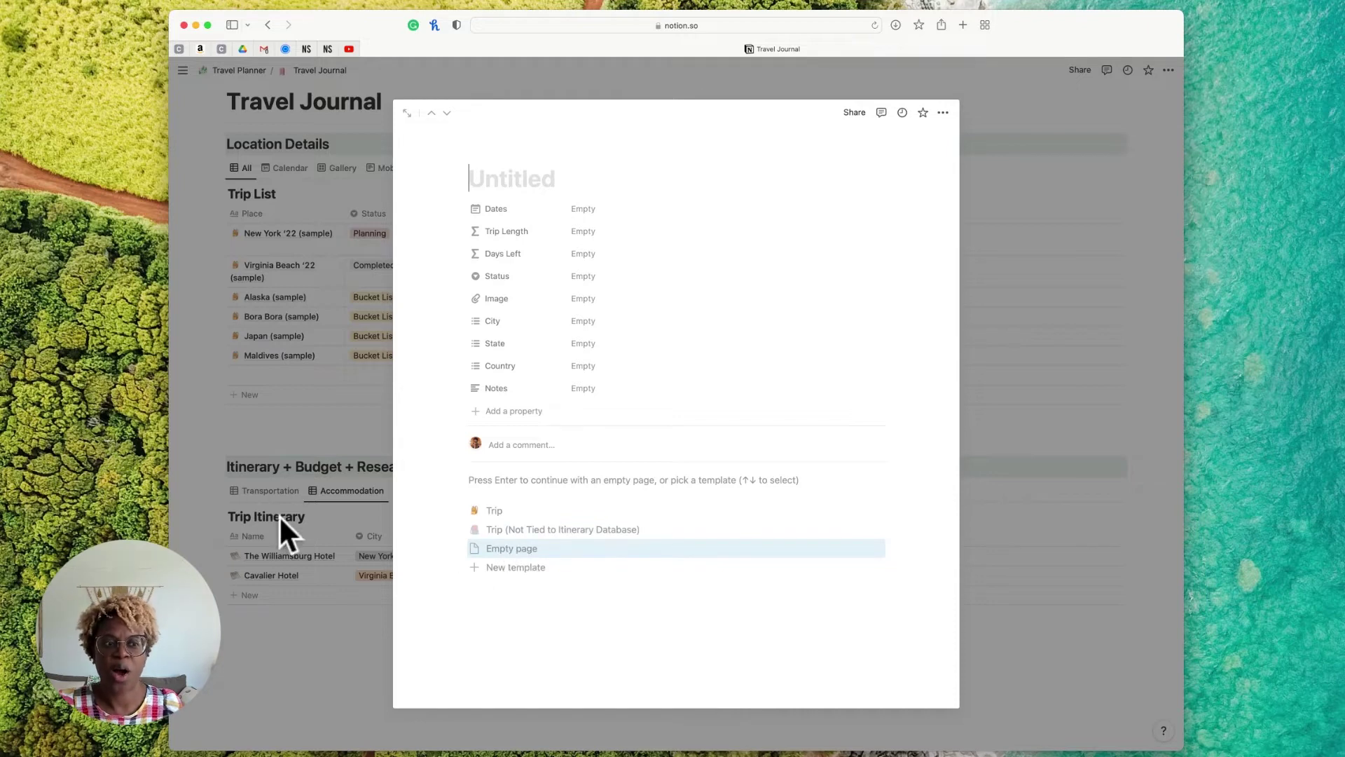
pyautogui.click(278, 626)
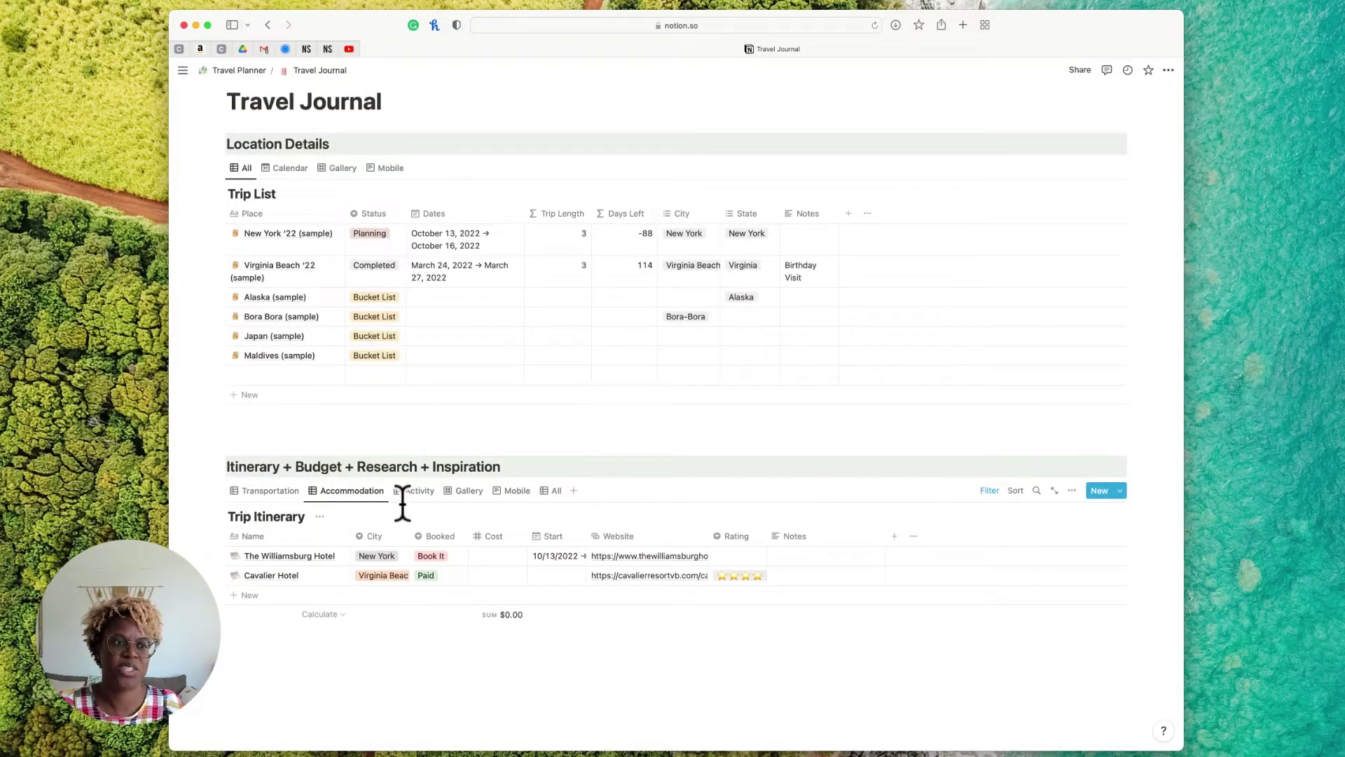
pyautogui.click(303, 375)
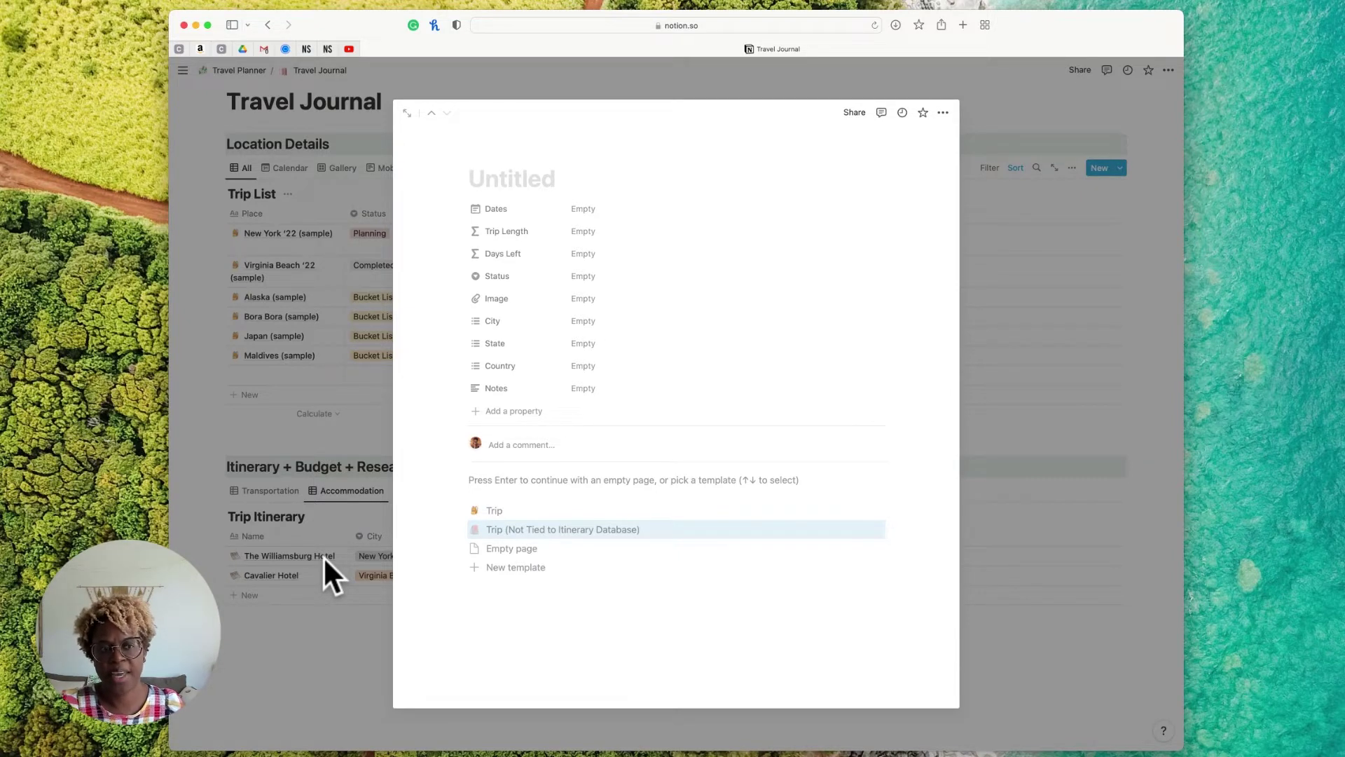
pyautogui.click(375, 510)
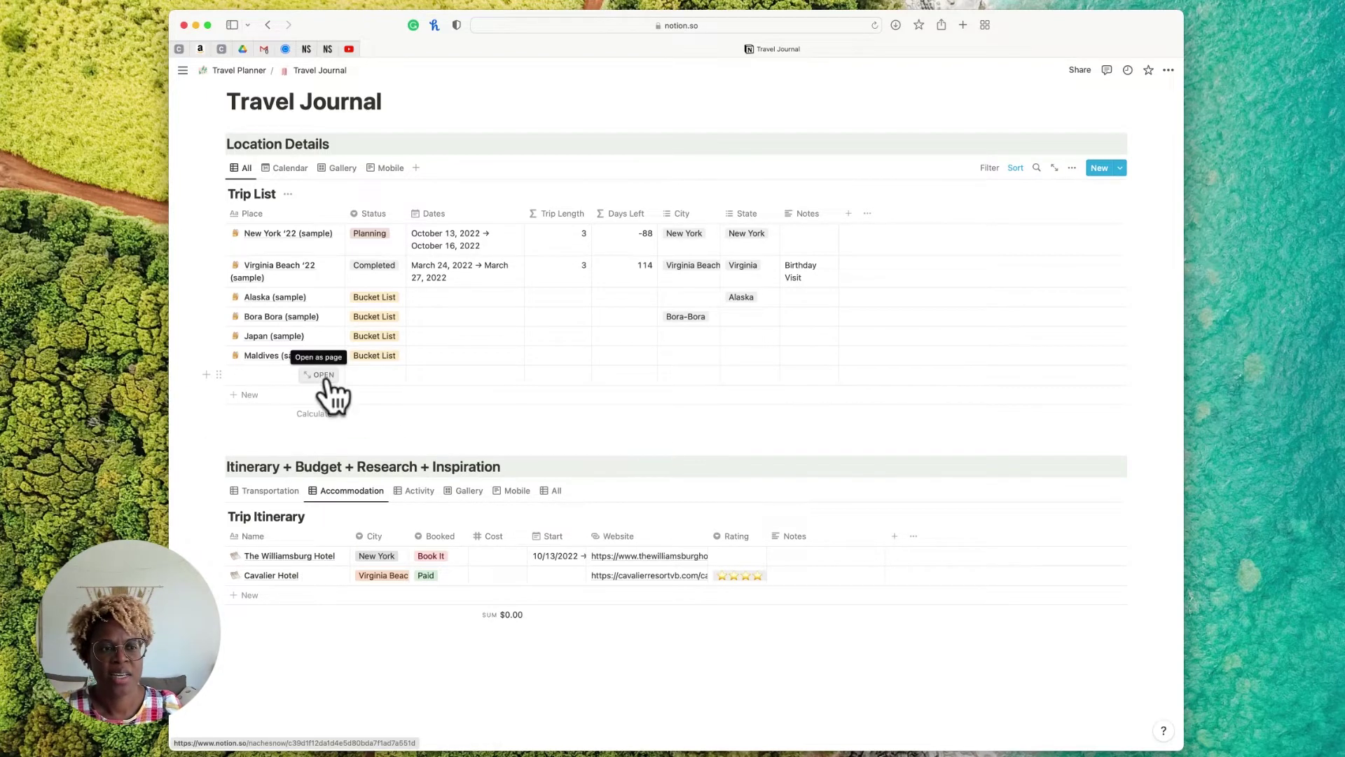
pyautogui.click(327, 378)
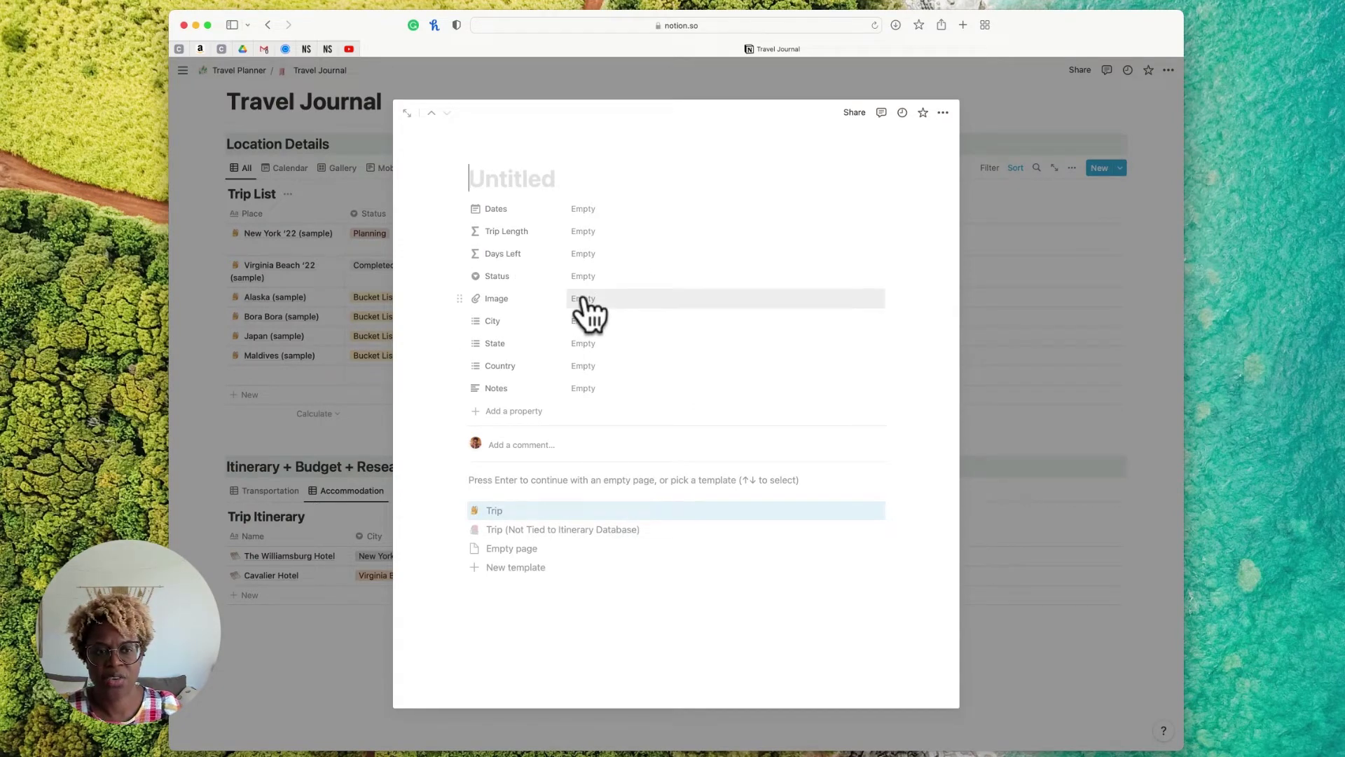
pyautogui.click(498, 518)
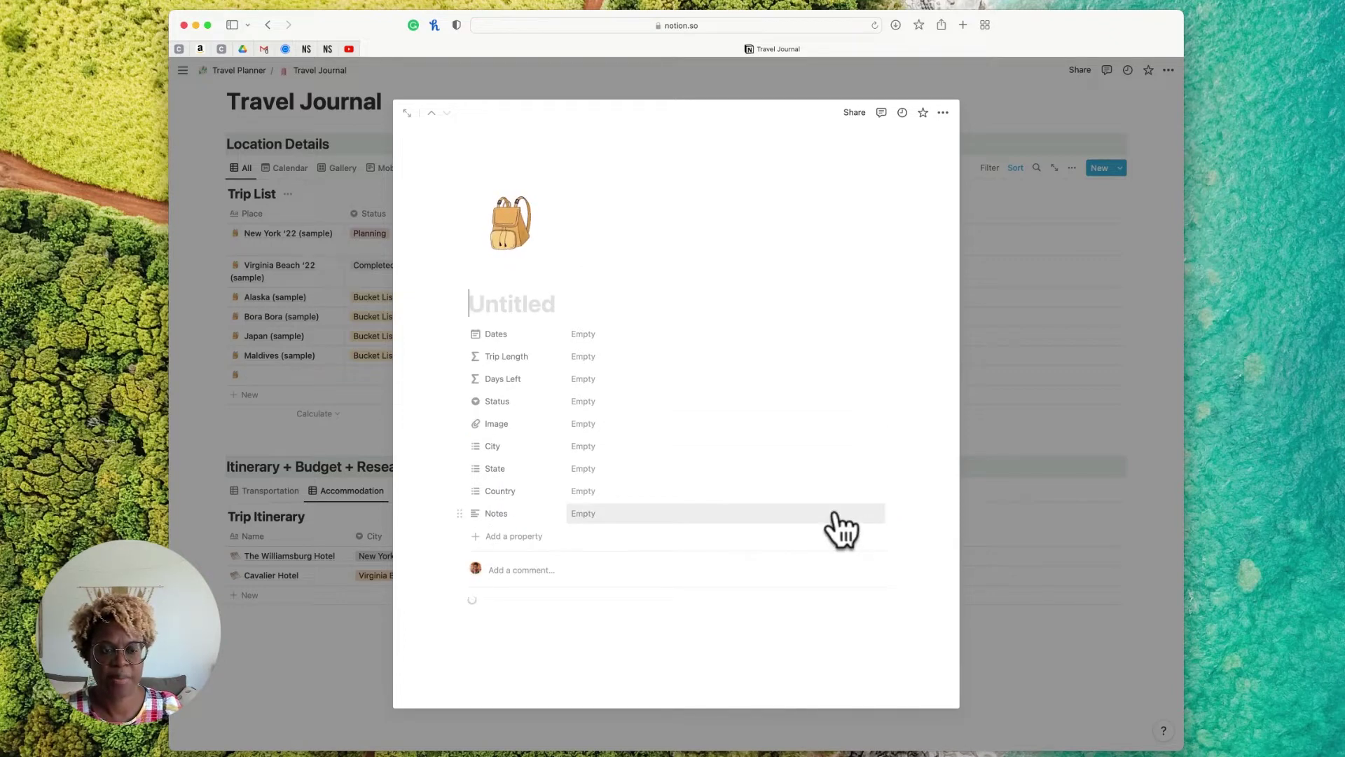
# Examine the Trip template's properties, notes, checklists, itinerary, research gallery and map sections
pyautogui.scroll(-2, 841, 530)
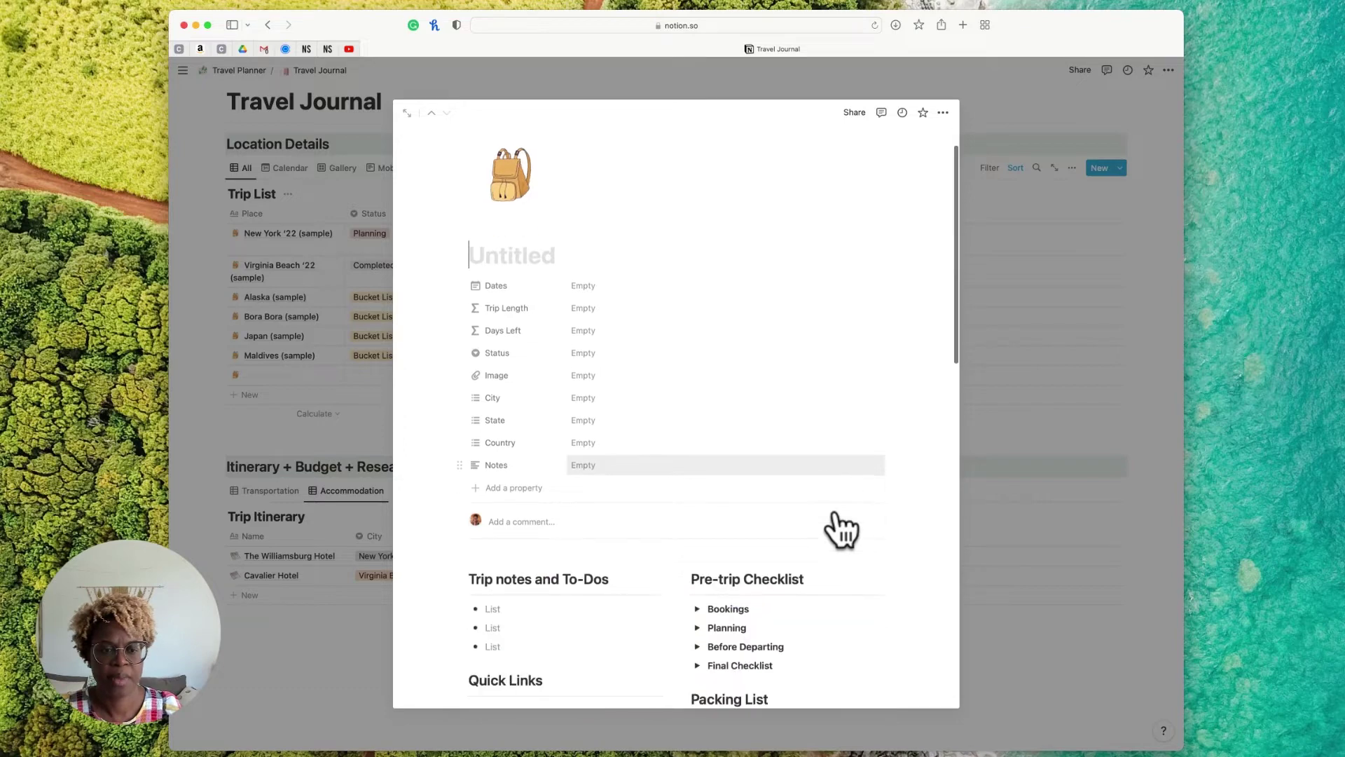
pyautogui.scroll(-5, 840, 530)
pyautogui.scroll(6, 739, 444)
pyautogui.scroll(-5, 739, 441)
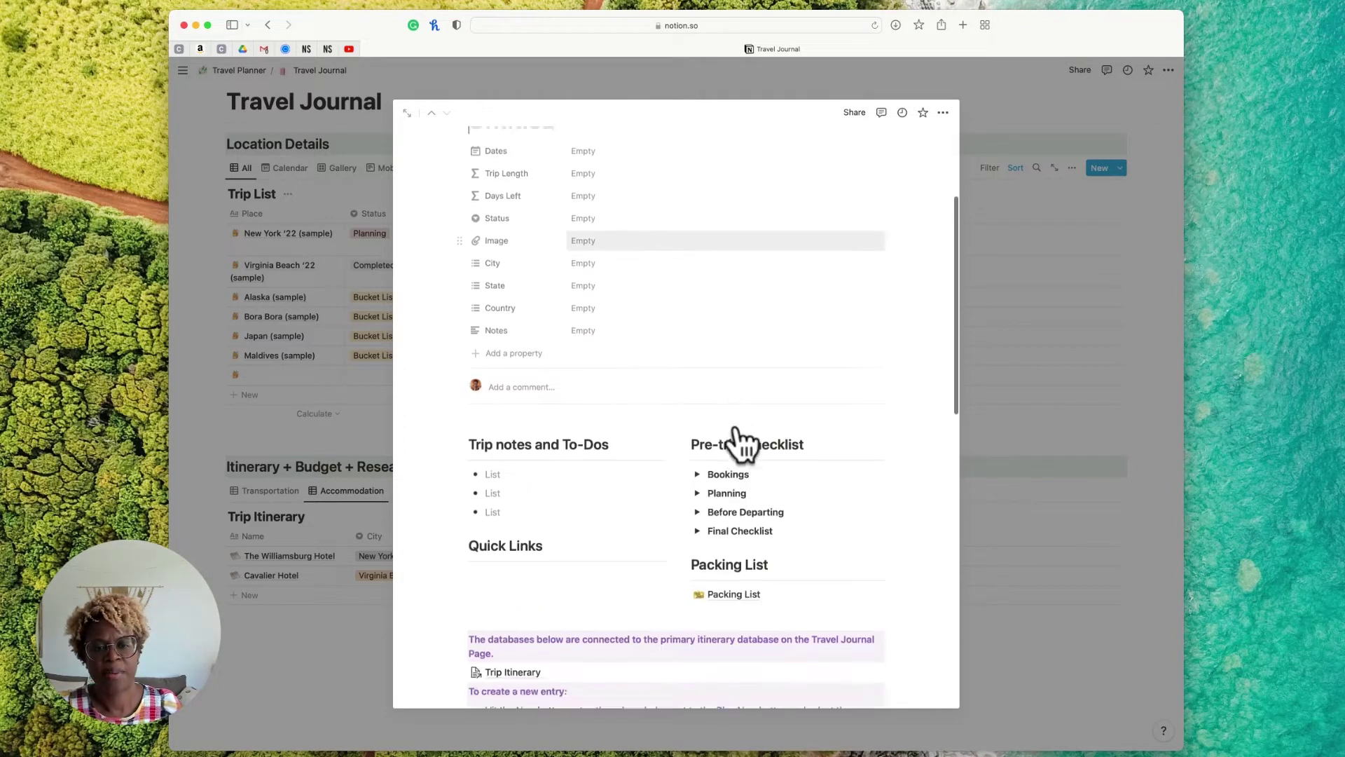
pyautogui.scroll(-15, 739, 438)
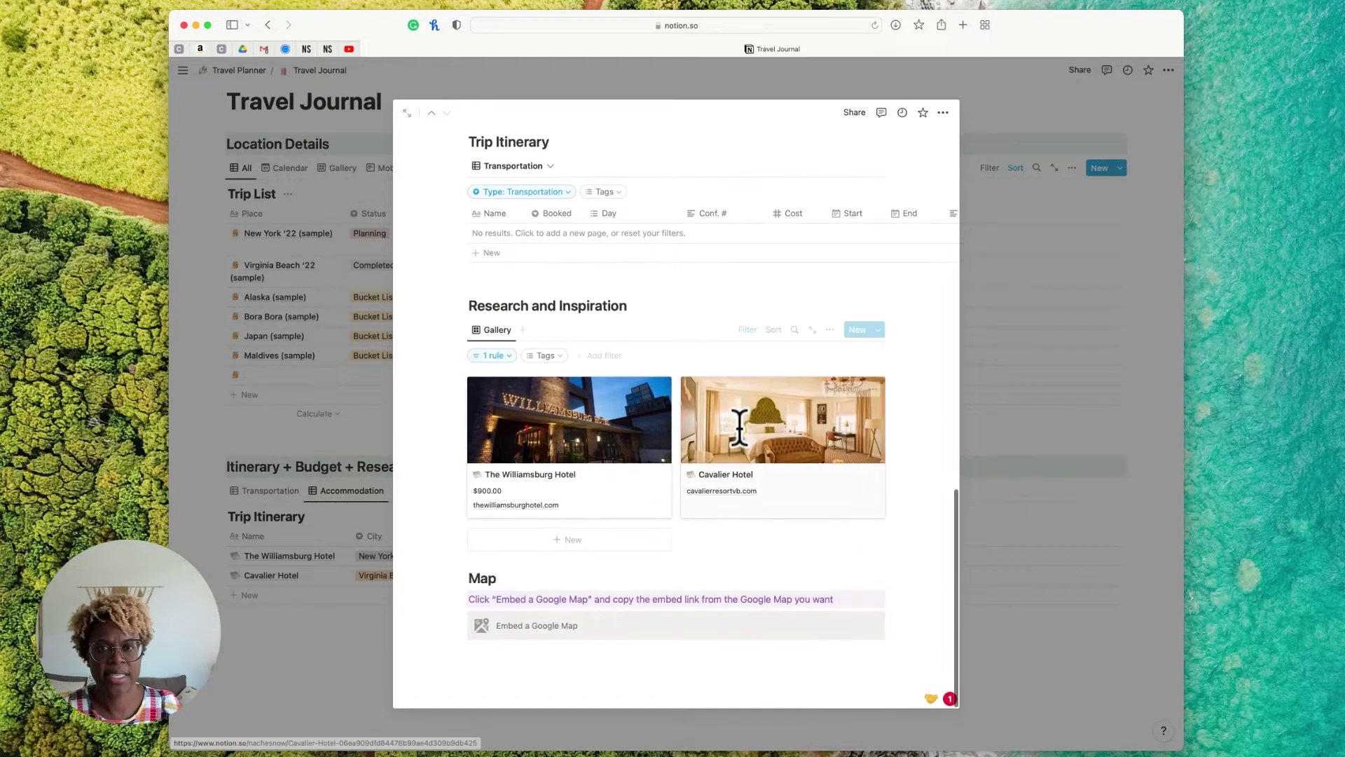
pyautogui.scroll(15, 739, 427)
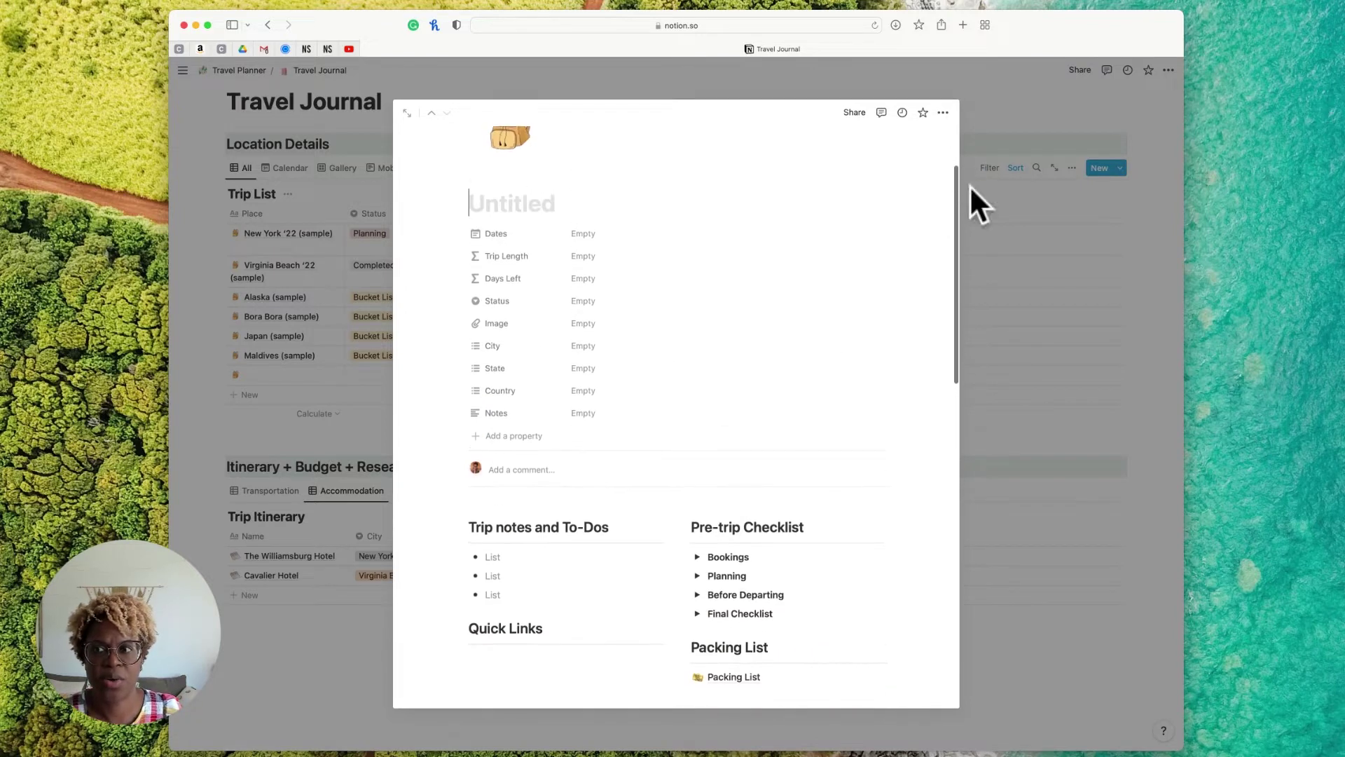
# Delete the untitled trip entry from the Trip List
pyautogui.click(943, 112)
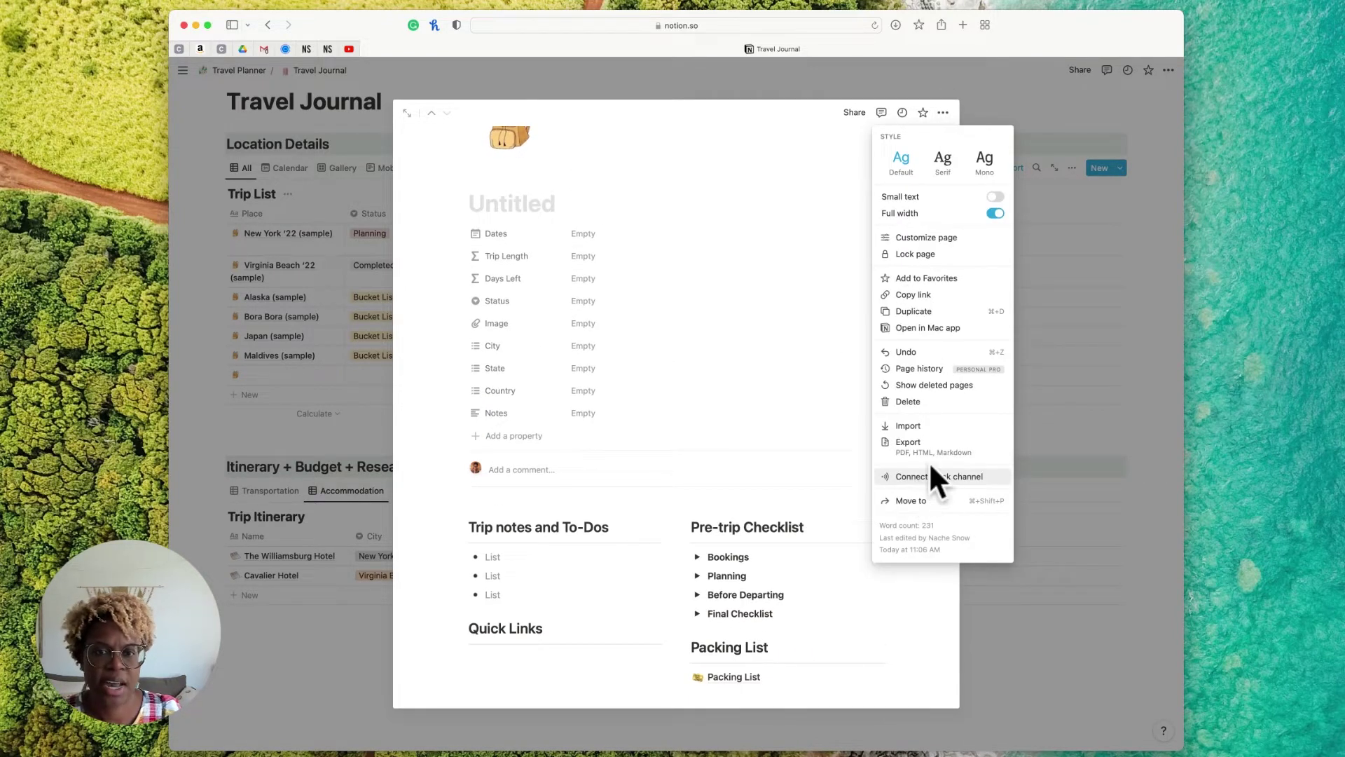
pyautogui.click(914, 402)
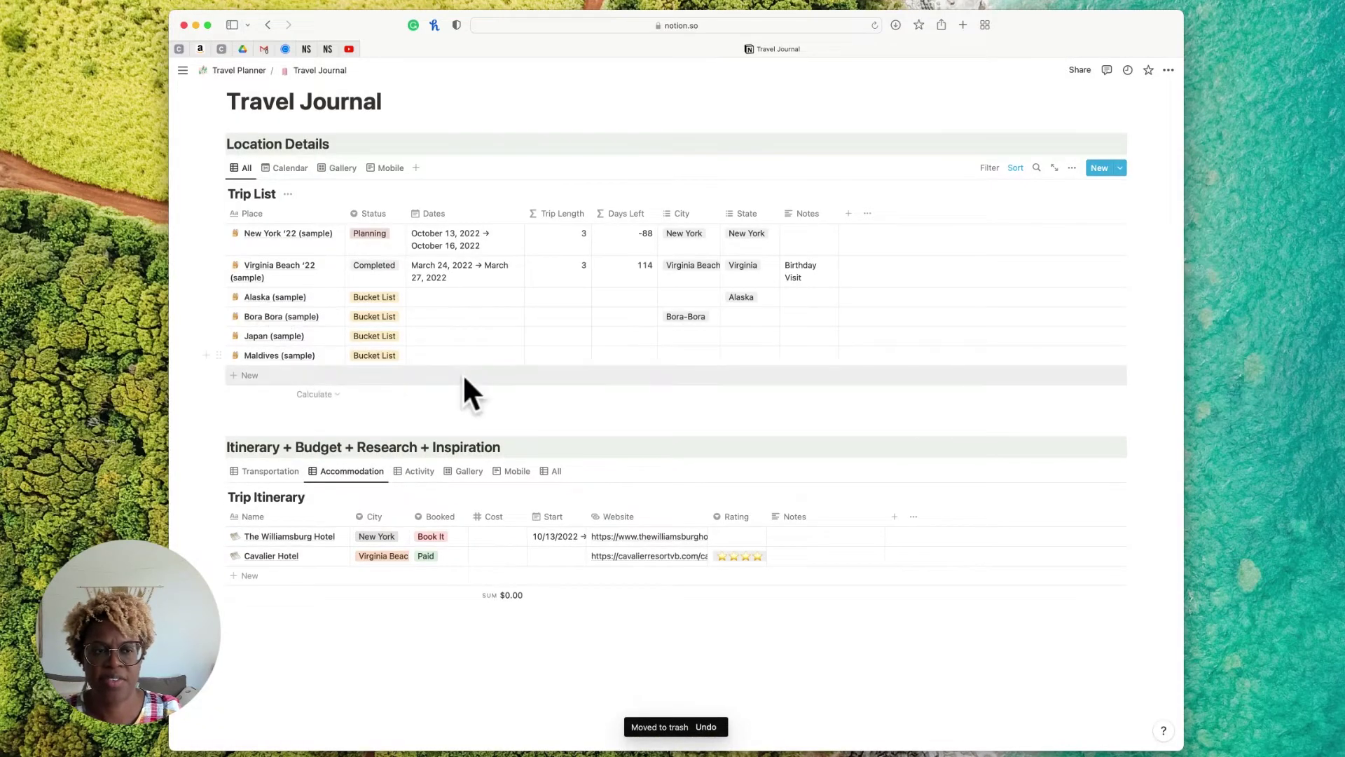
# Open the Bucket List page from the Travel Planner and check the gallery's Status filter options
pyautogui.click(239, 70)
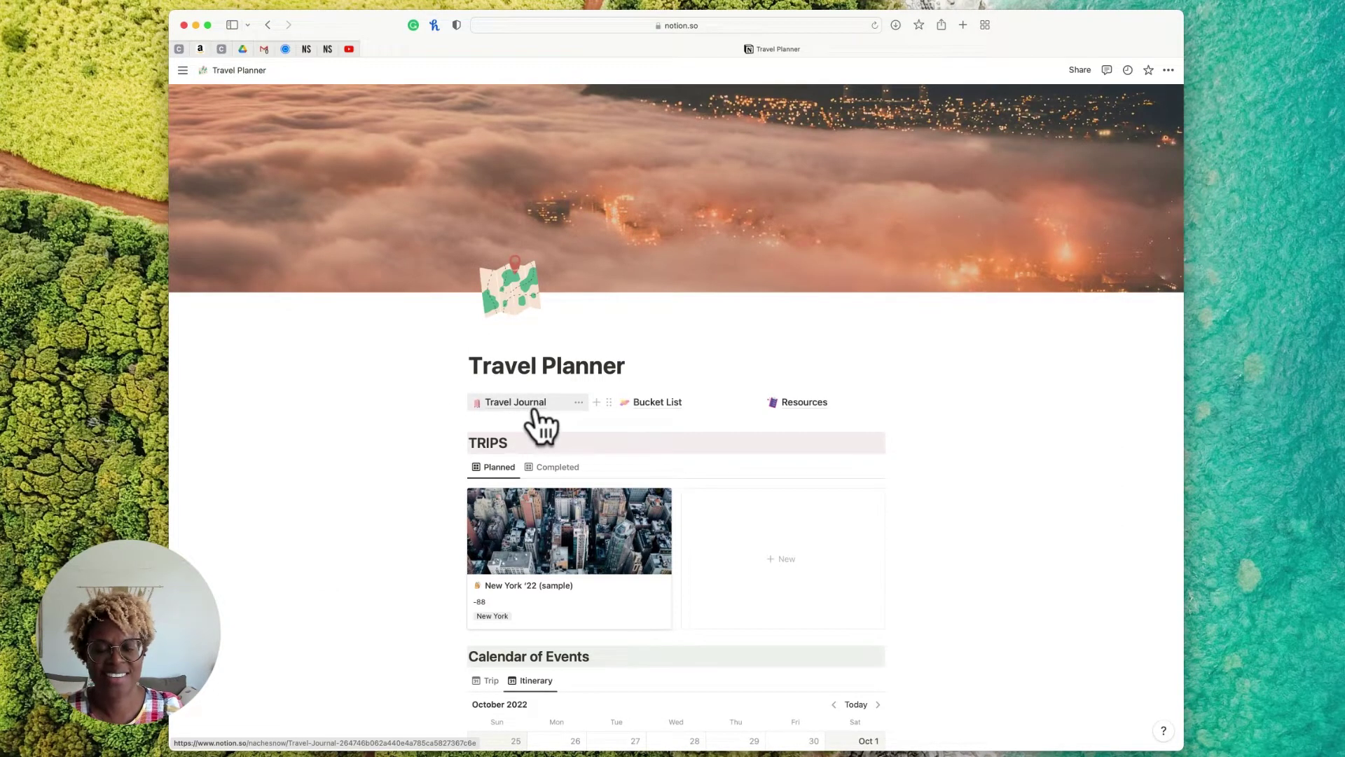
pyautogui.click(658, 405)
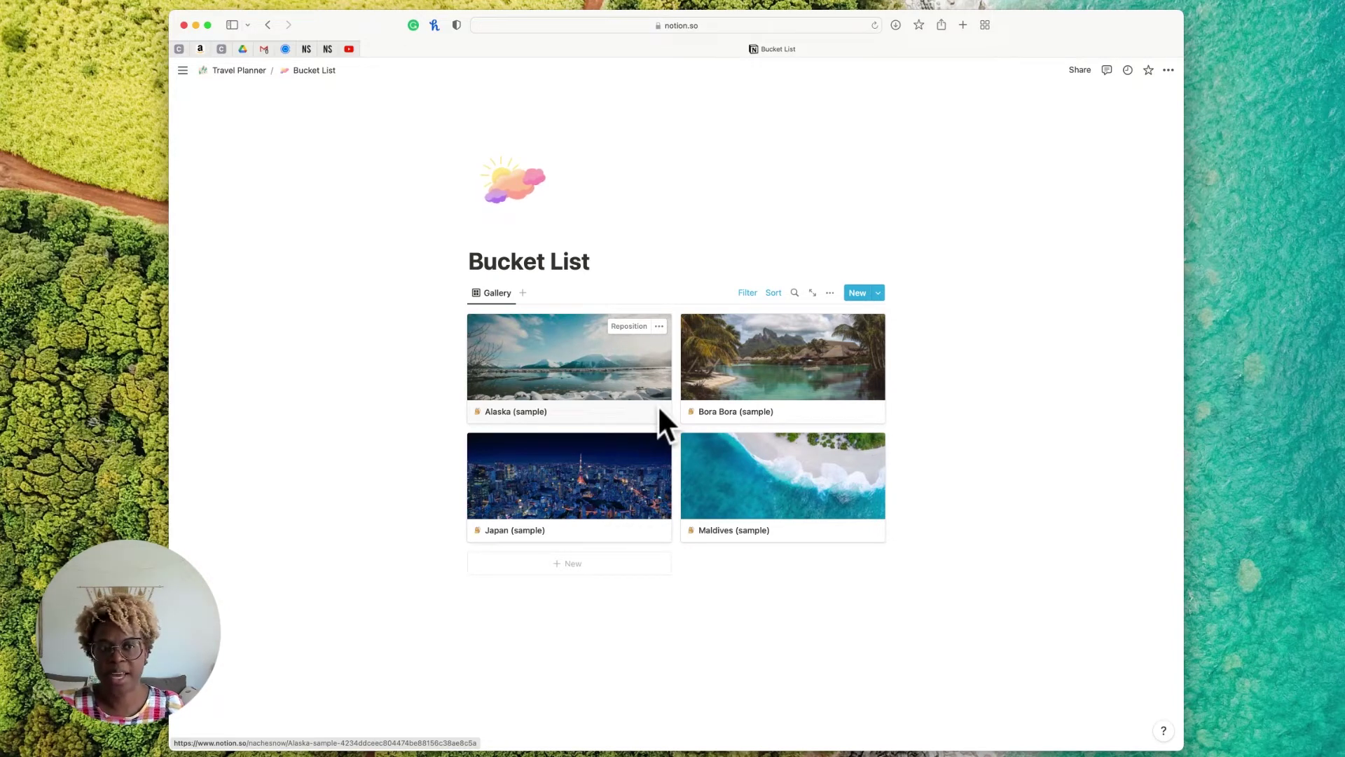
pyautogui.click(747, 293)
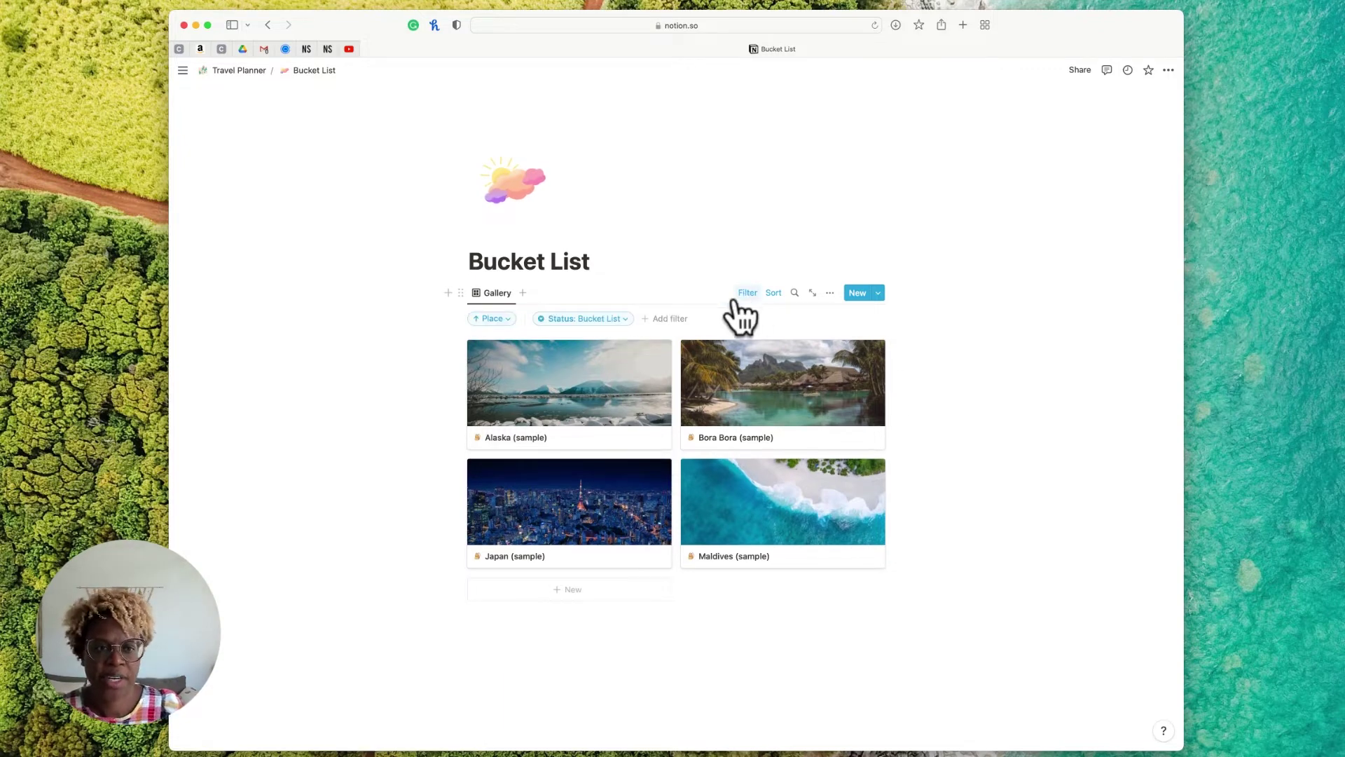
pyautogui.click(622, 319)
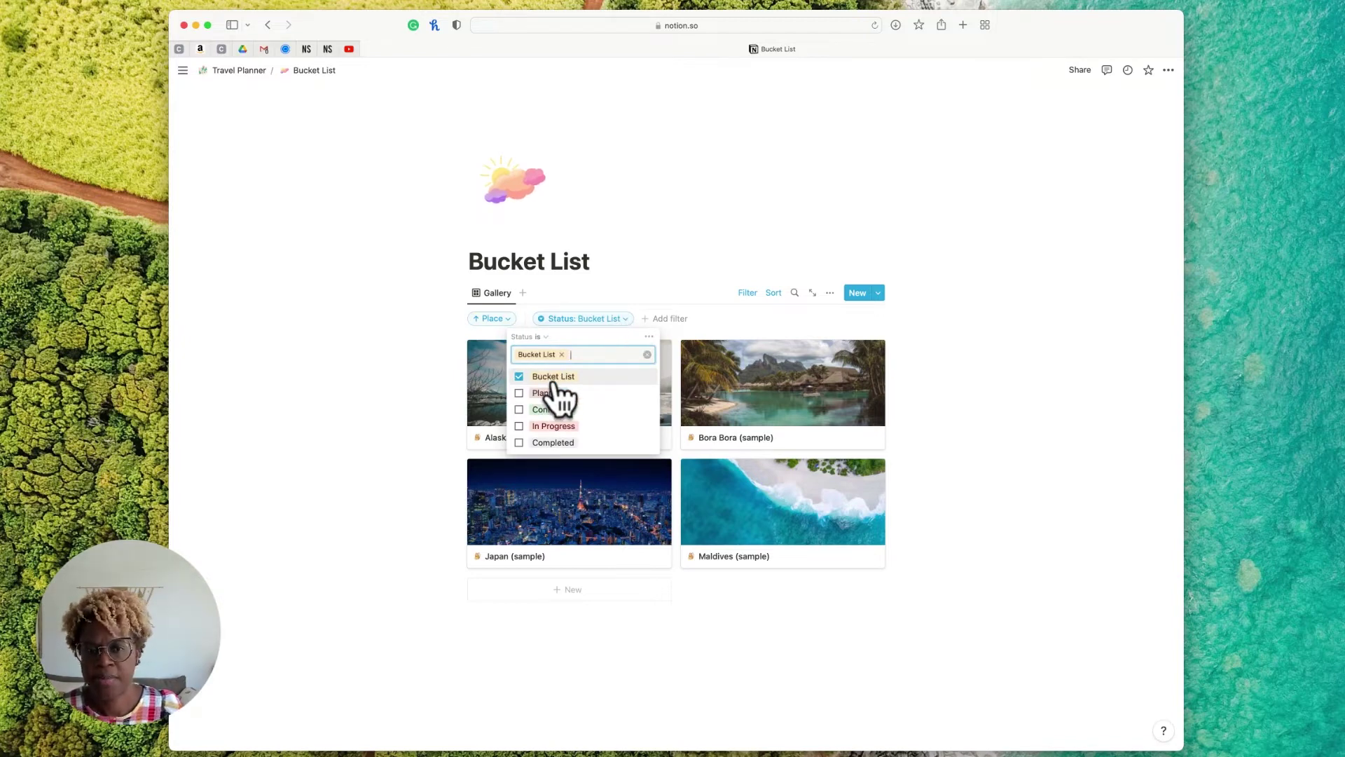
pyautogui.click(616, 285)
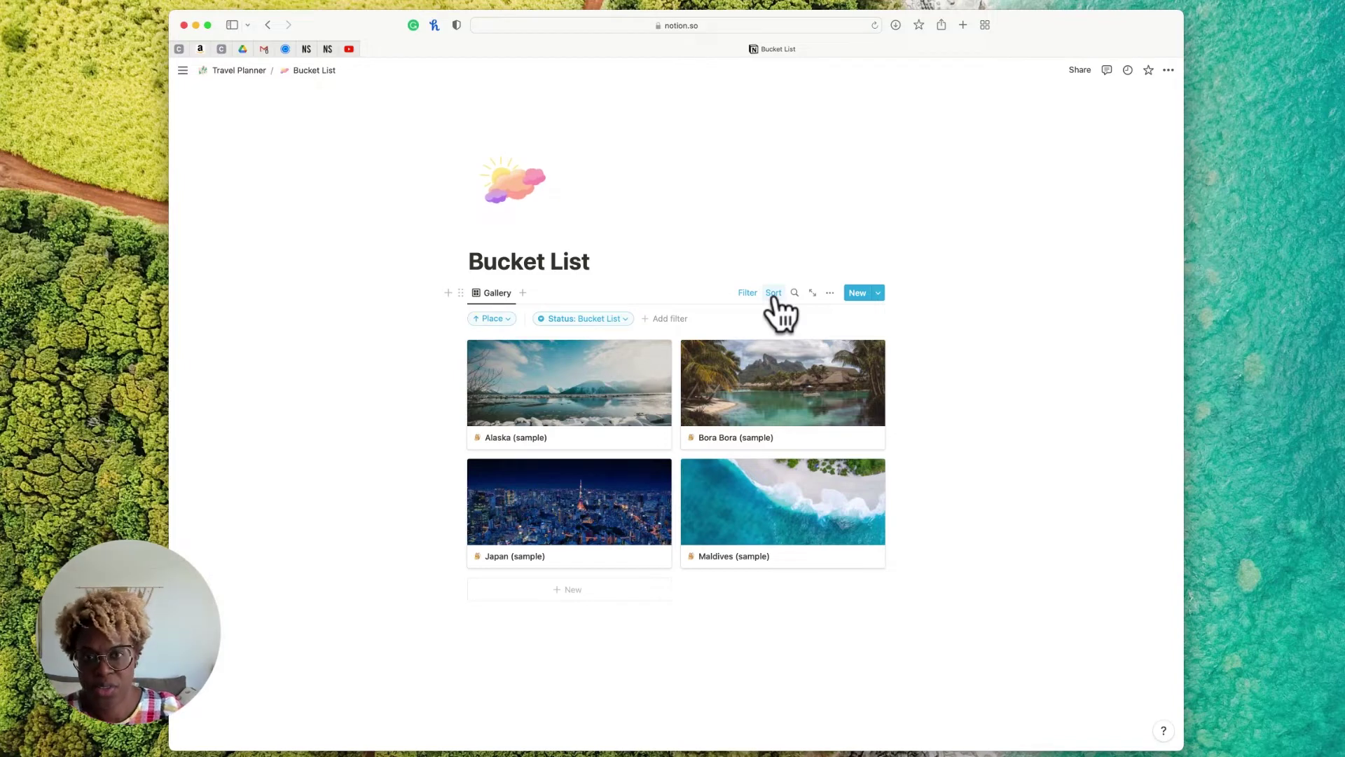
pyautogui.click(747, 292)
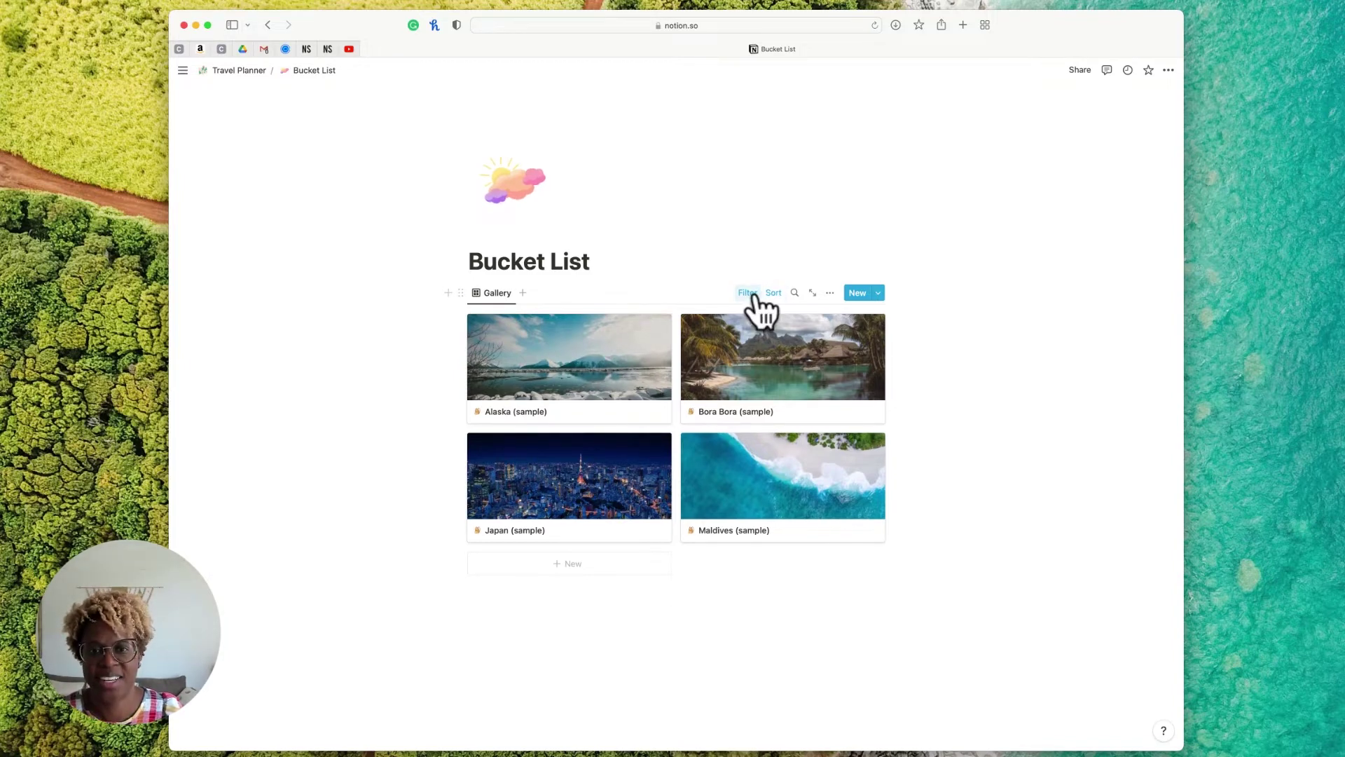
# Open the Resources page from the Travel Planner and review its travel, maps and photo links
pyautogui.click(242, 71)
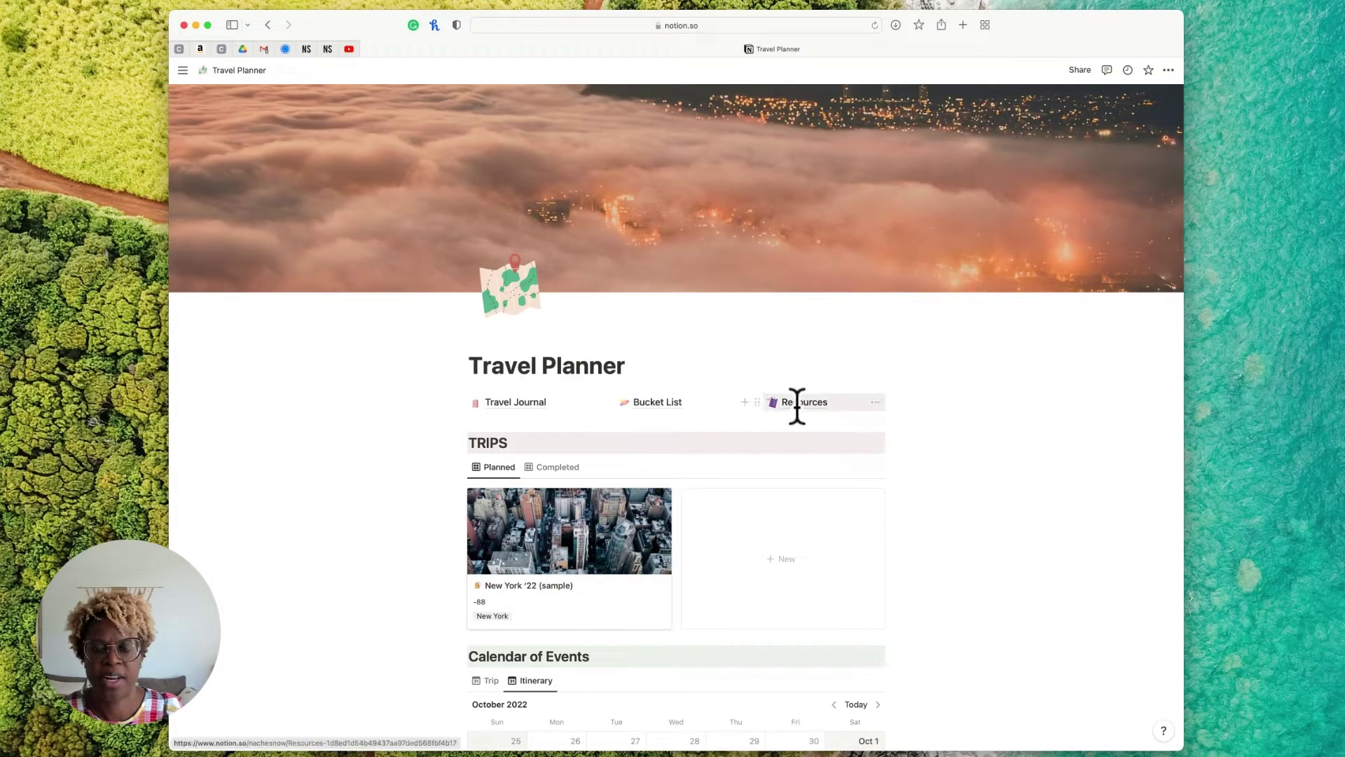
pyautogui.click(797, 402)
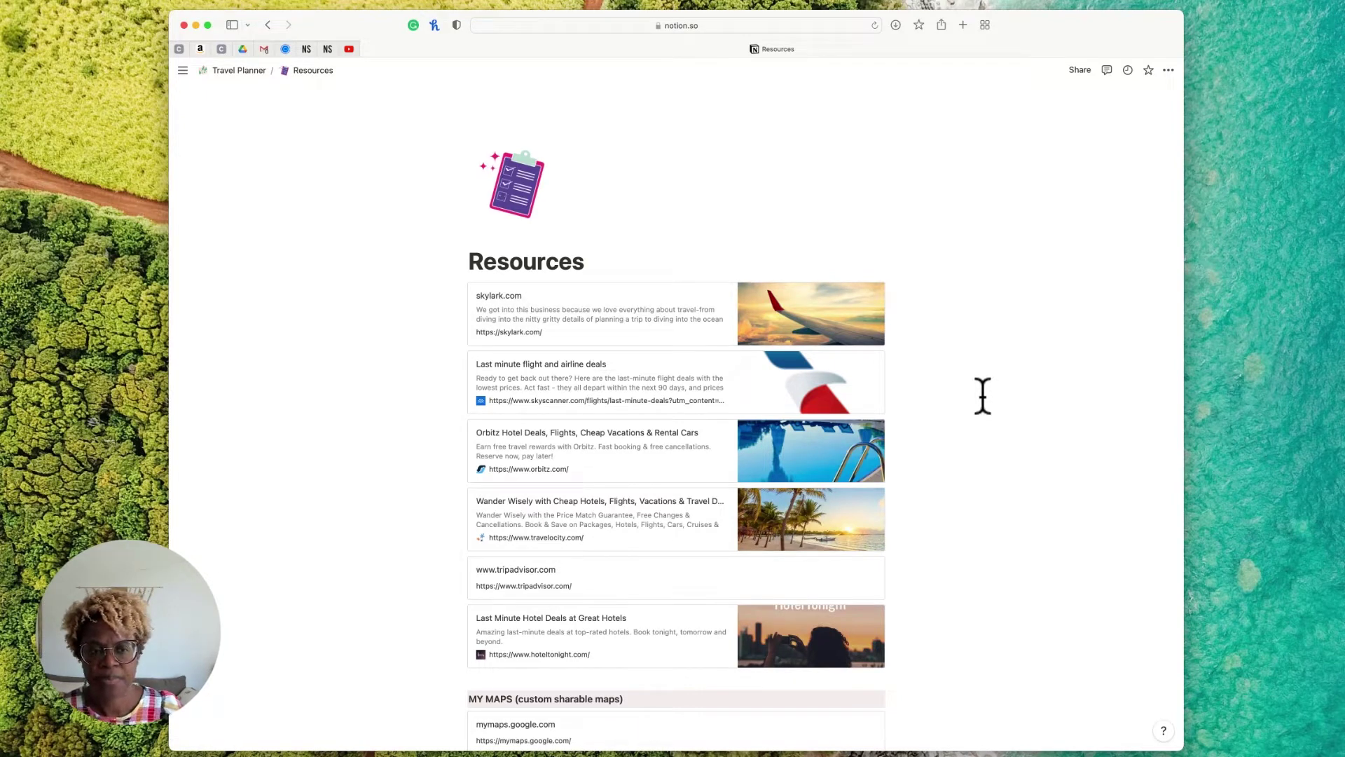
pyautogui.scroll(-5, 983, 396)
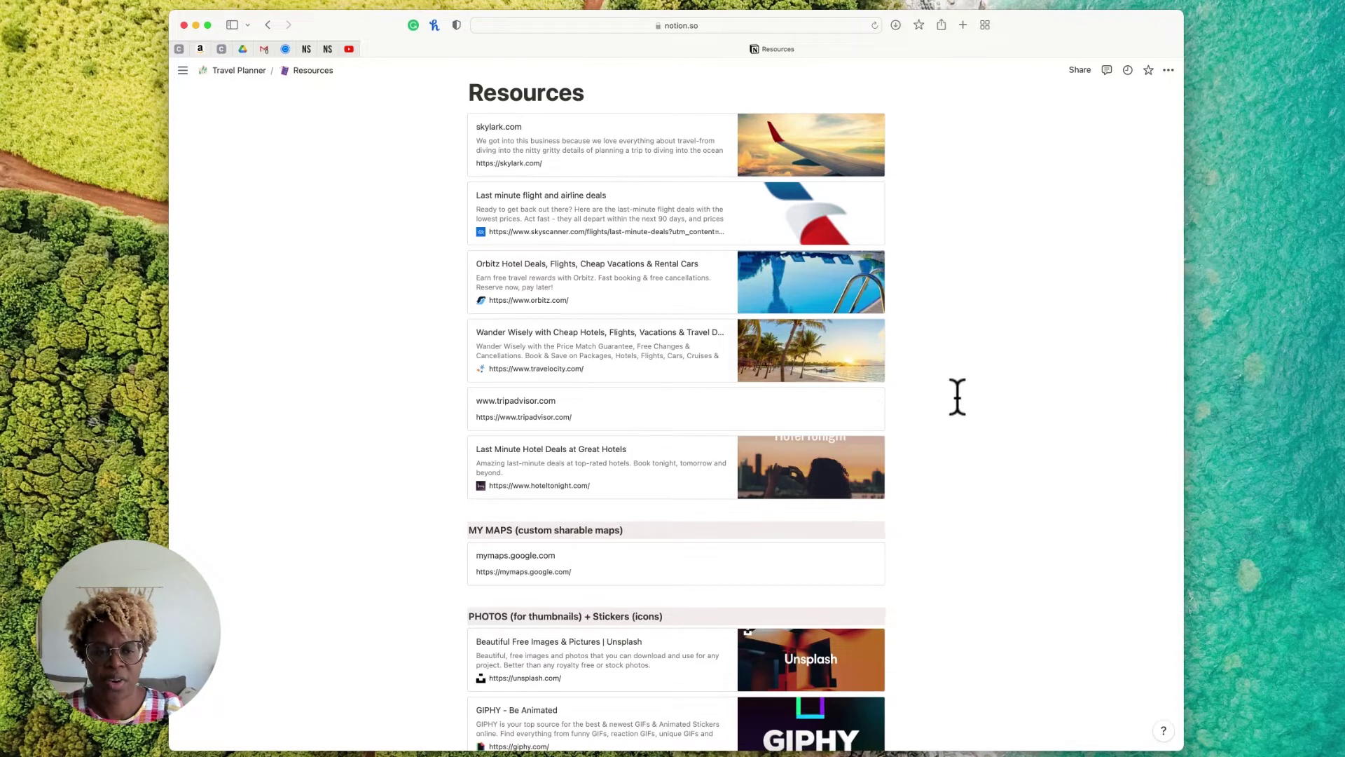
pyautogui.scroll(-4, 1062, 448)
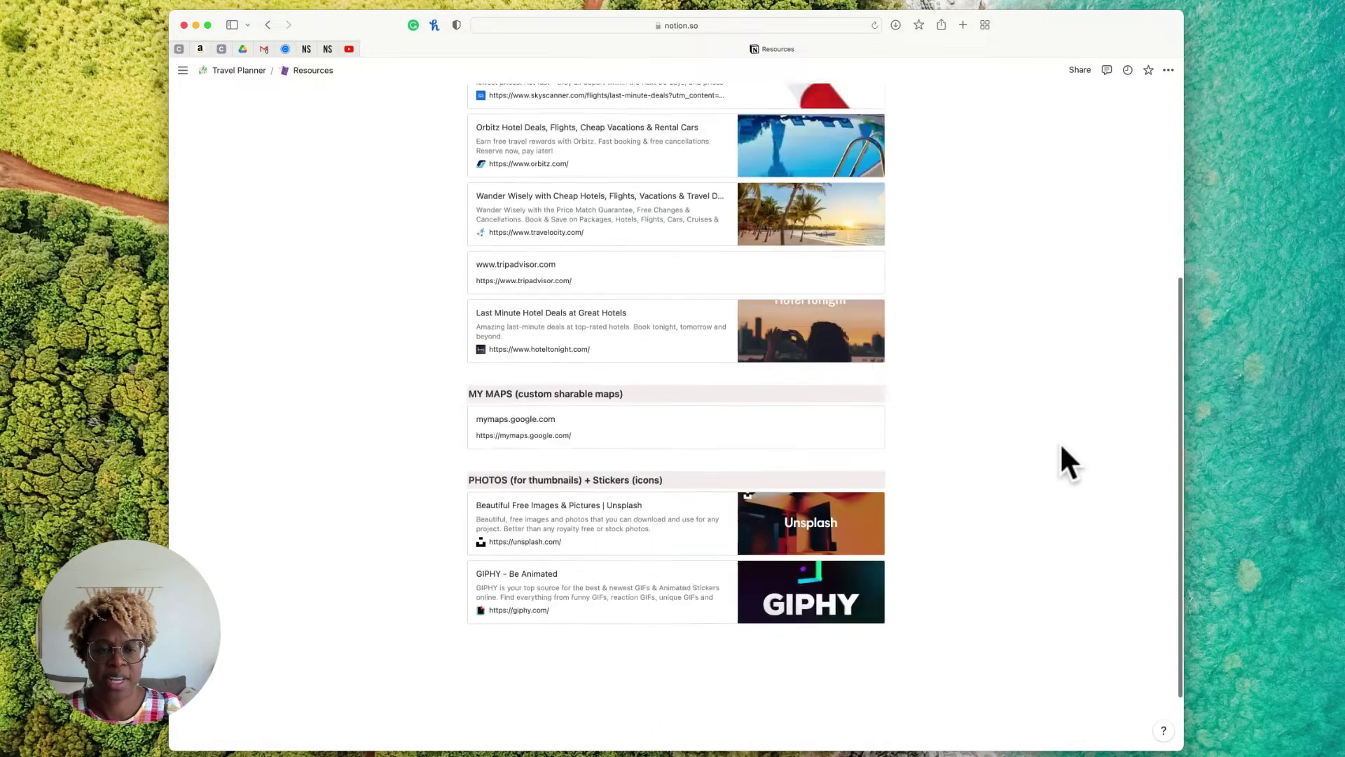
pyautogui.scroll(-2, 1061, 443)
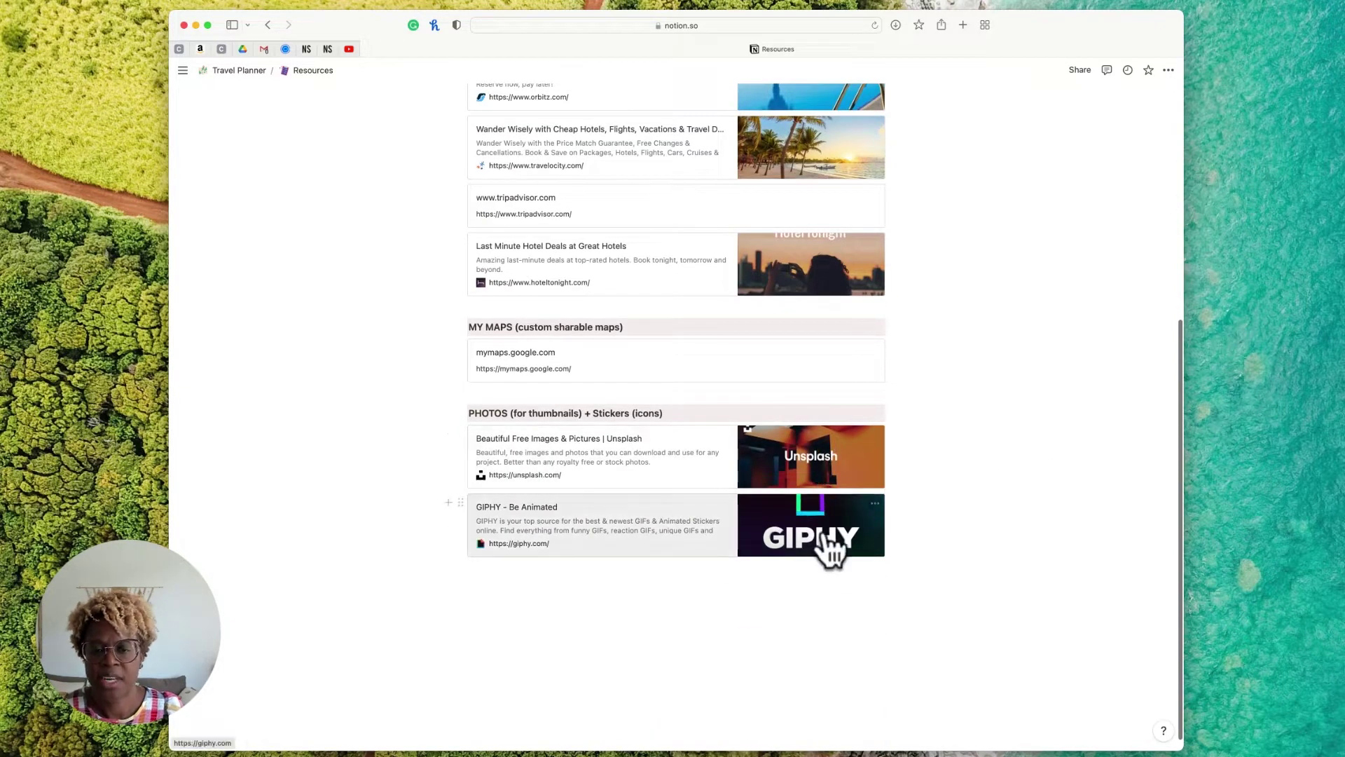
pyautogui.scroll(10, 1023, 467)
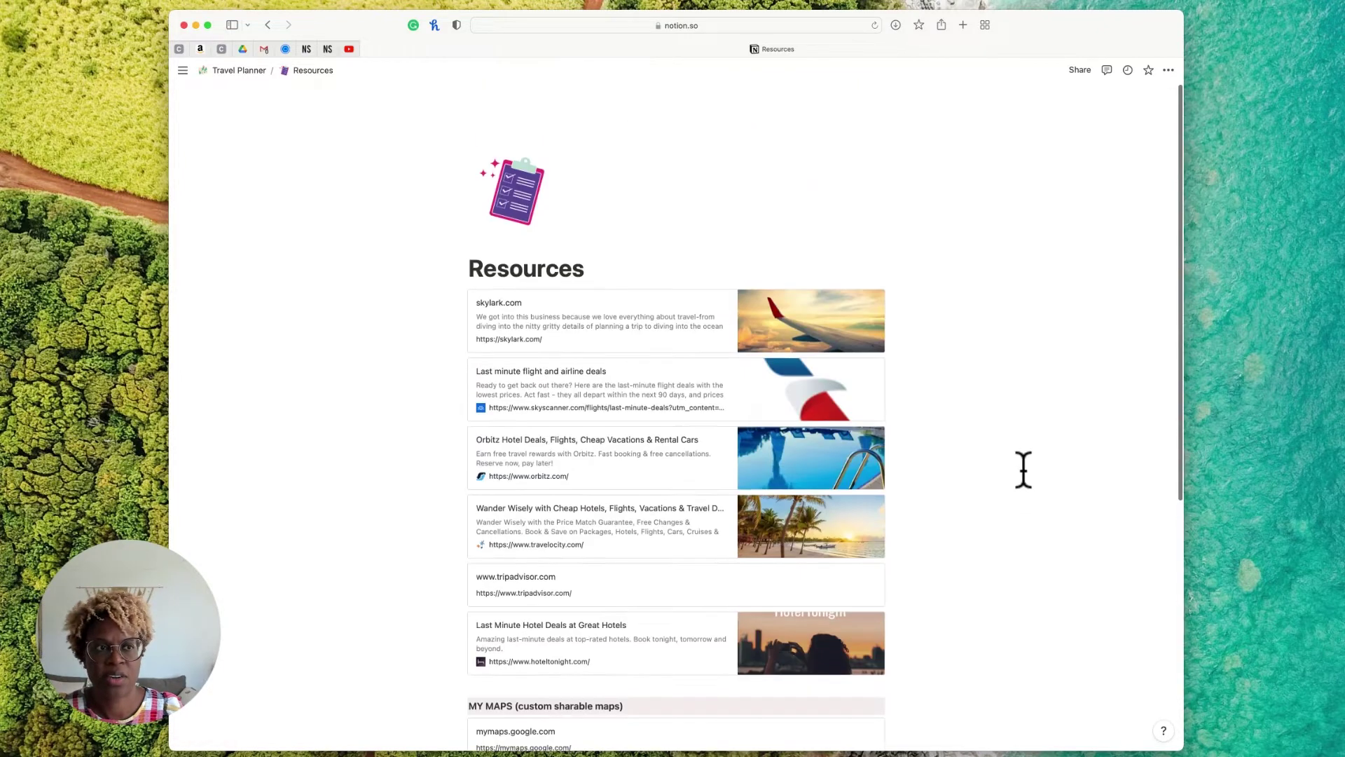
# On the Travel Planner page, check the Completed trips view and its Status filter, and return to the Planned view
pyautogui.click(242, 71)
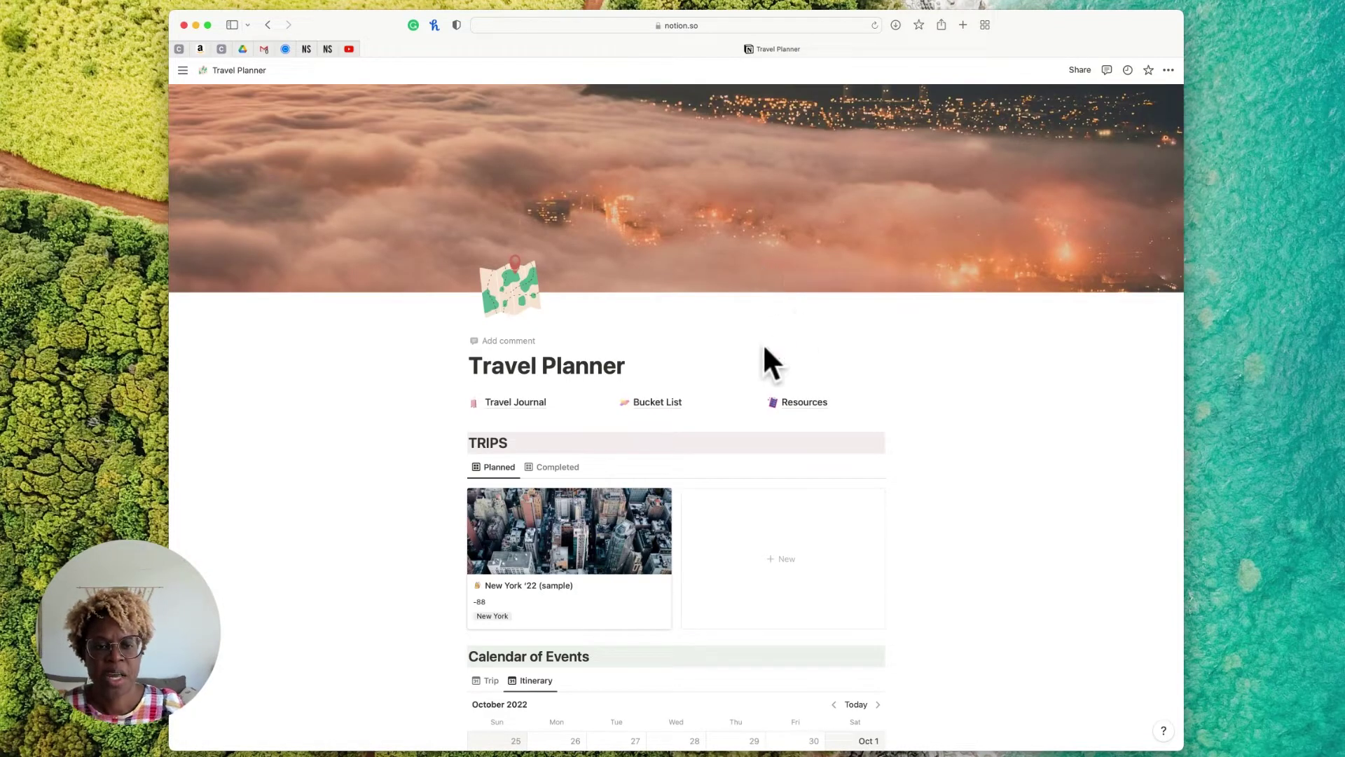
pyautogui.scroll(-3, 932, 428)
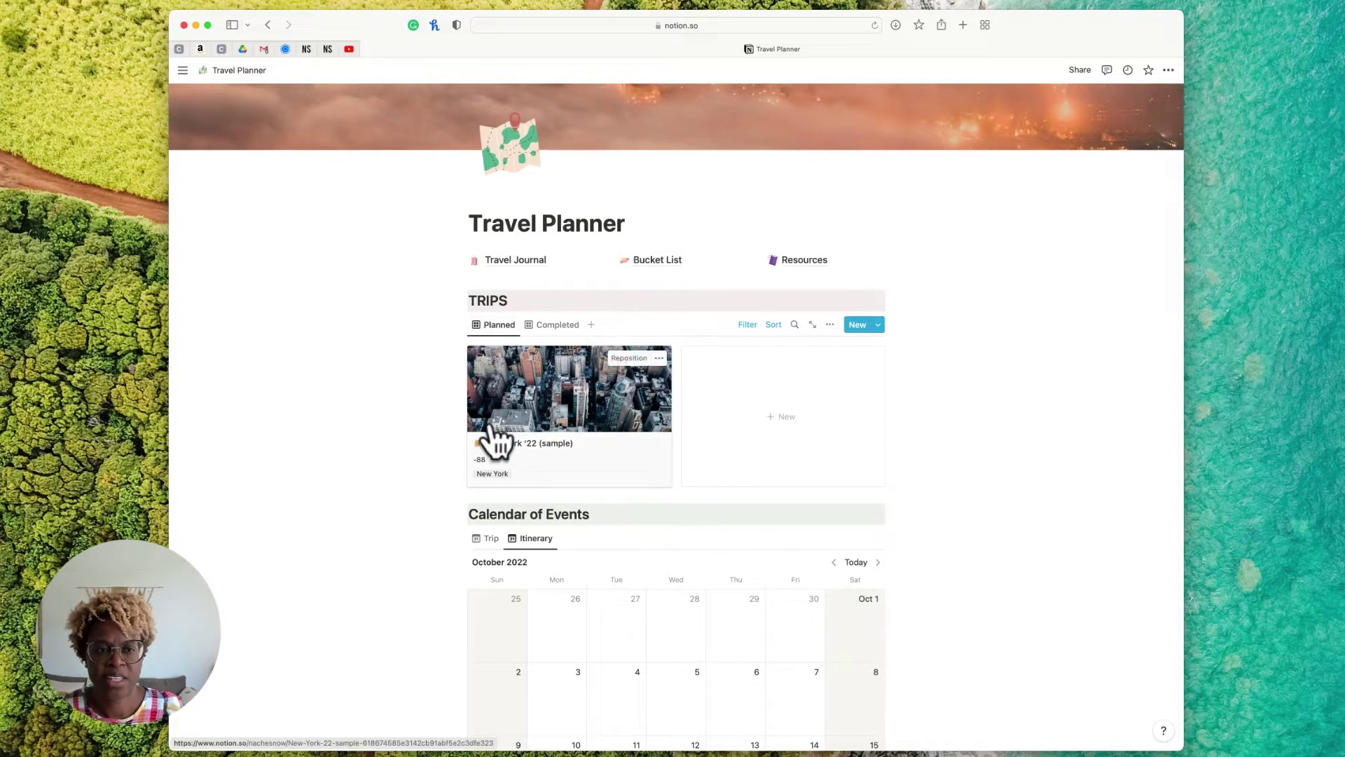
pyautogui.click(560, 326)
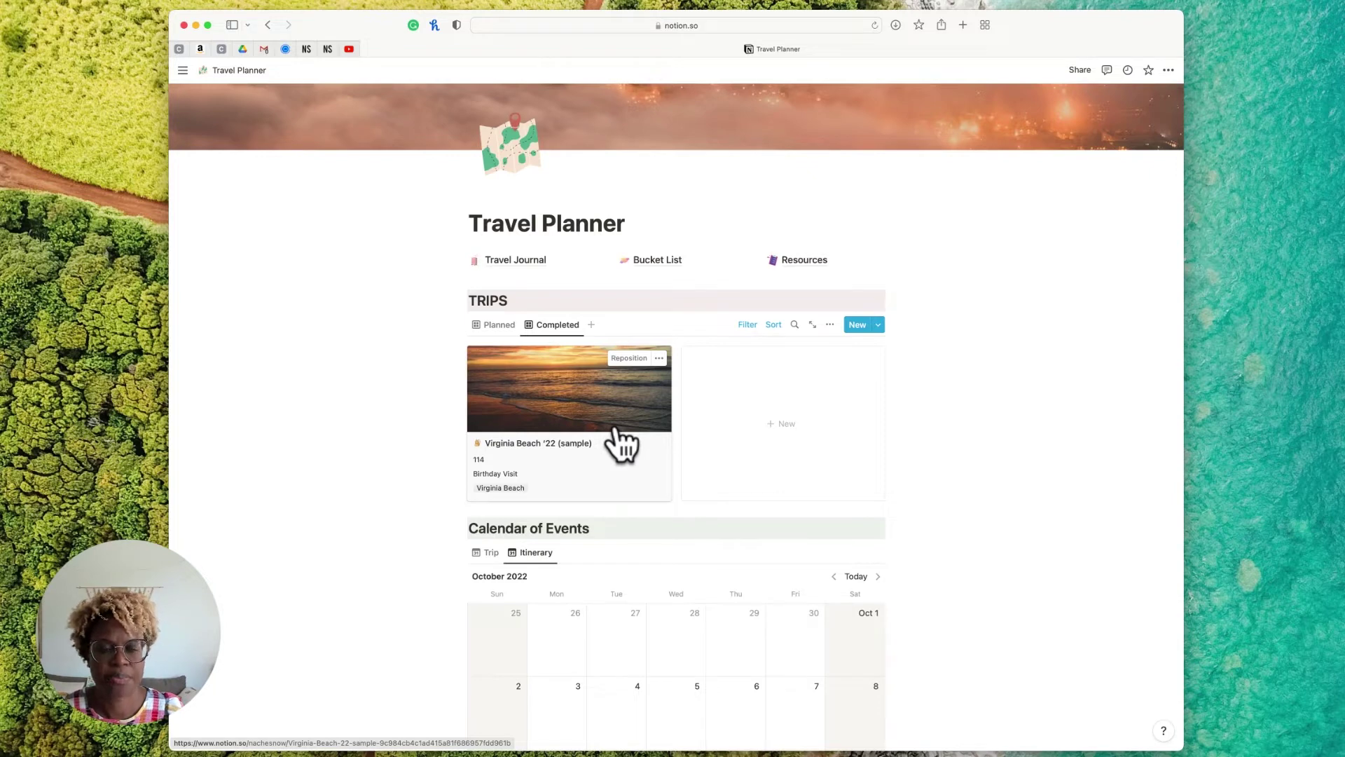
pyautogui.scroll(2, 622, 443)
pyautogui.click(747, 419)
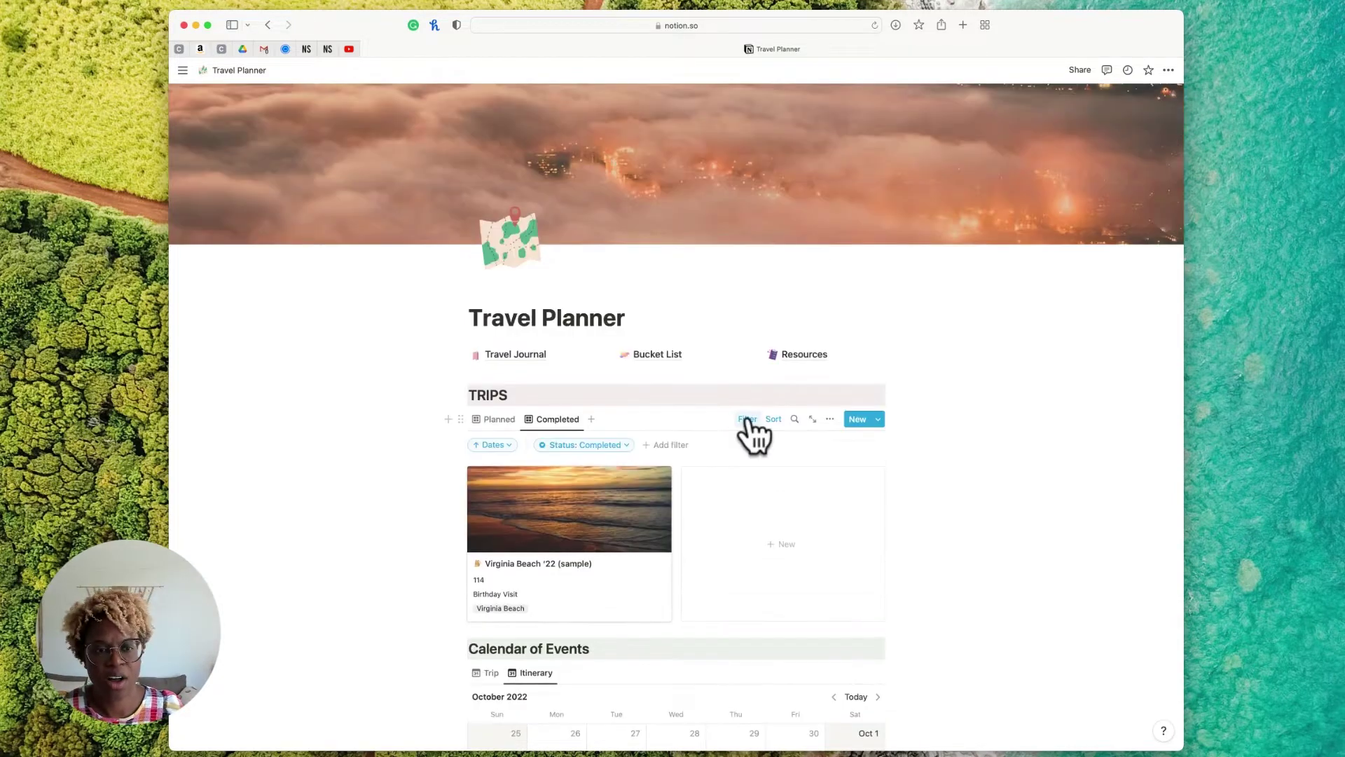
pyautogui.click(607, 445)
pyautogui.click(605, 449)
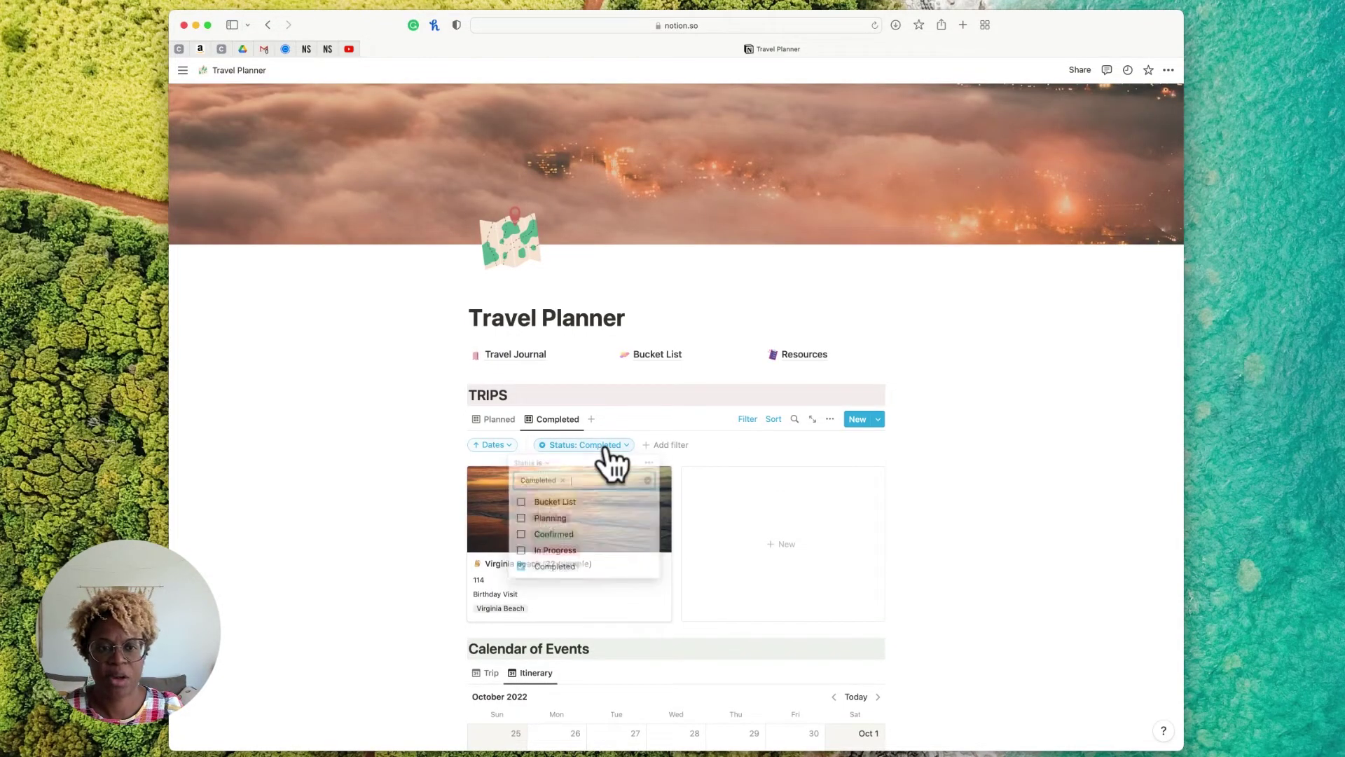
pyautogui.click(511, 419)
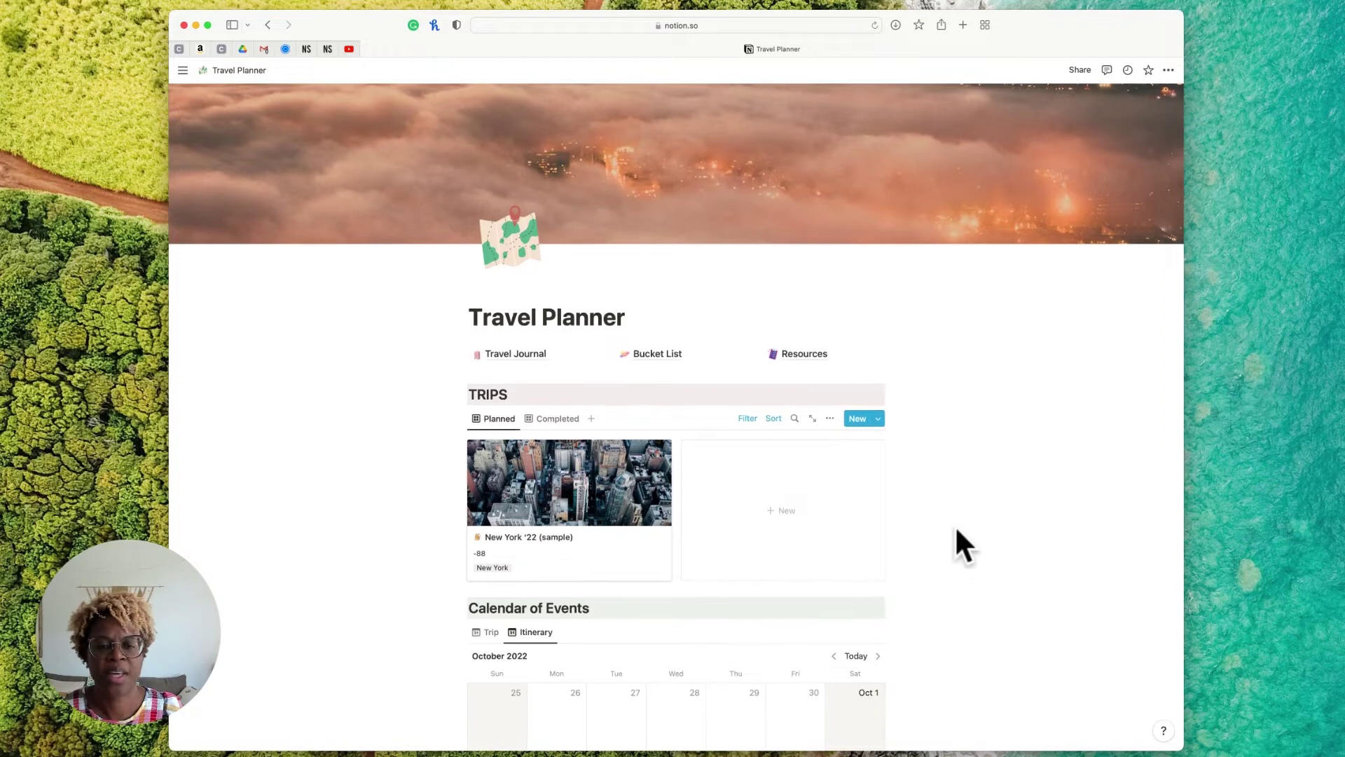
# Compare the Trip and Itinerary views of the Calendar of Events for October 2022
pyautogui.scroll(-5, 956, 533)
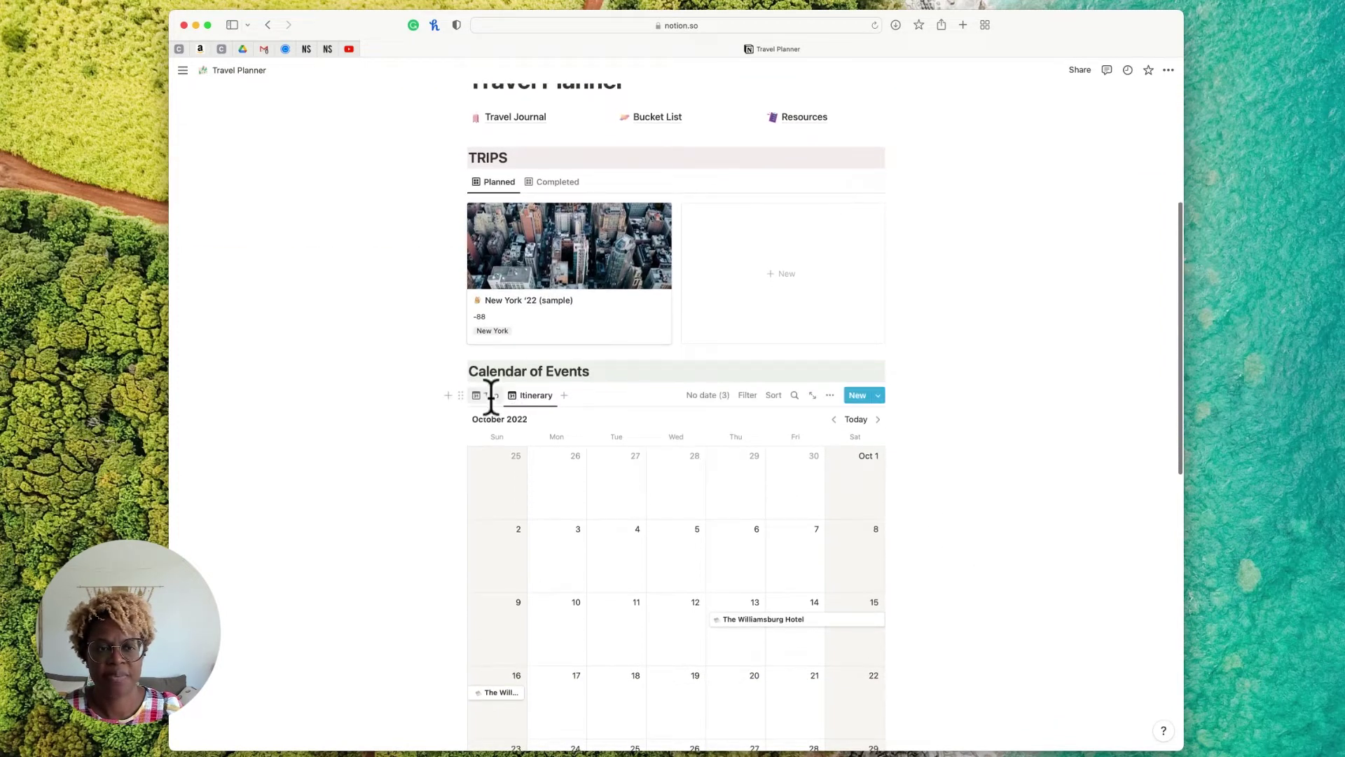
pyautogui.click(491, 394)
pyautogui.scroll(-3, 979, 471)
pyautogui.scroll(-2, 978, 471)
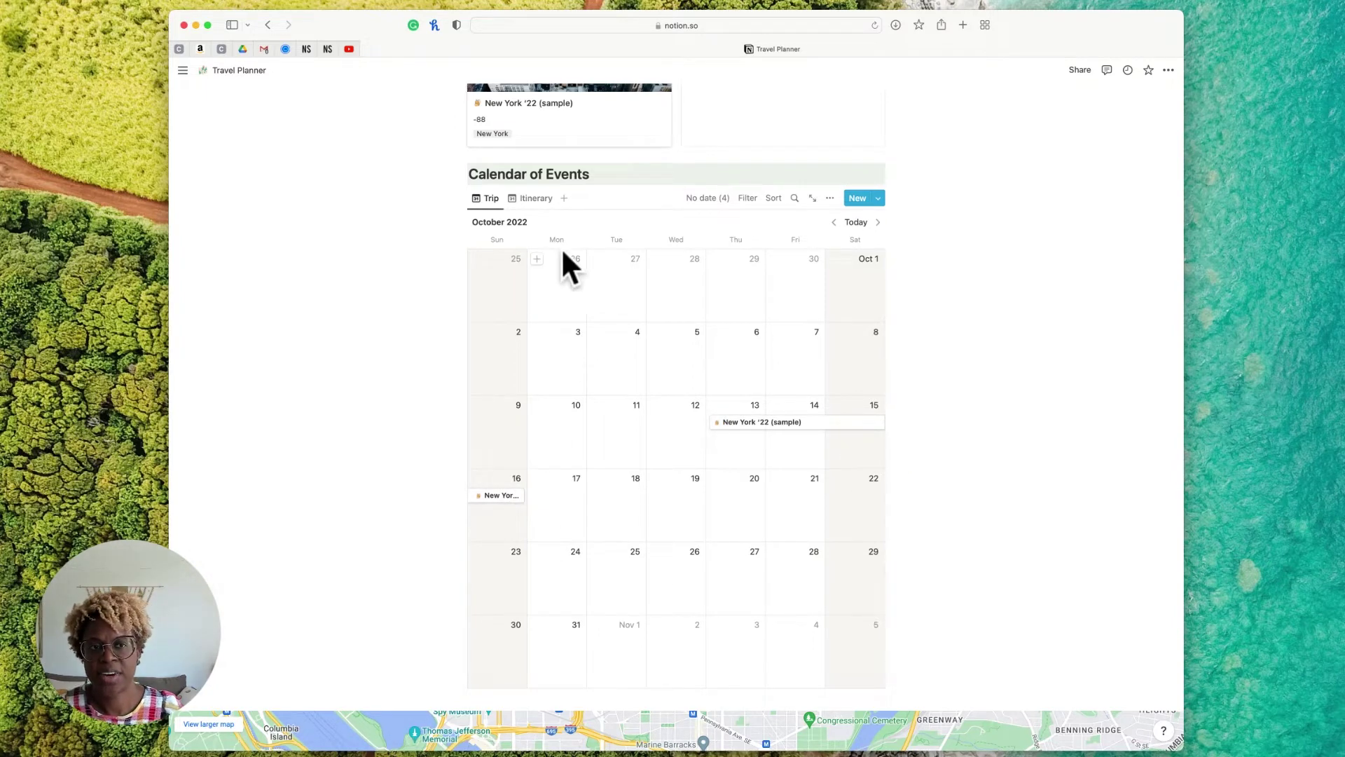
pyautogui.click(541, 205)
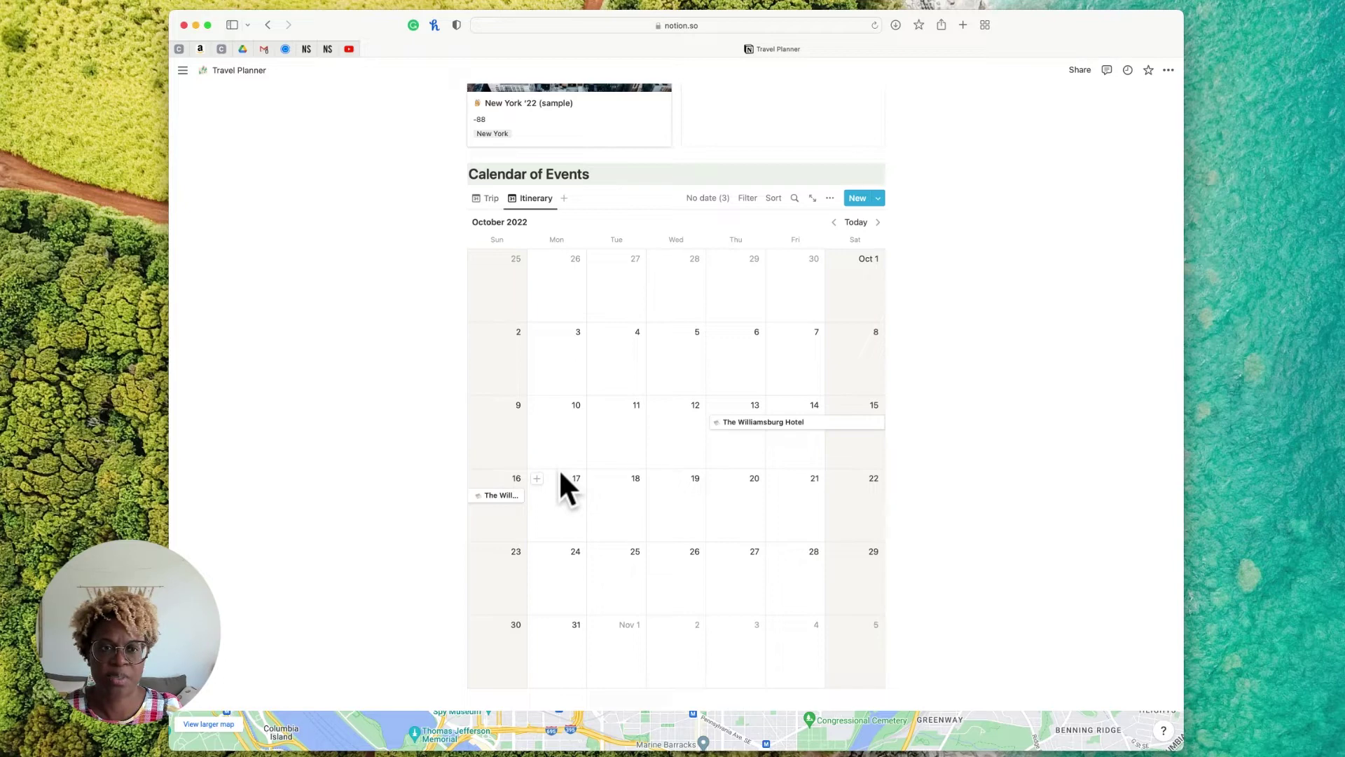
pyautogui.scroll(-3, 599, 466)
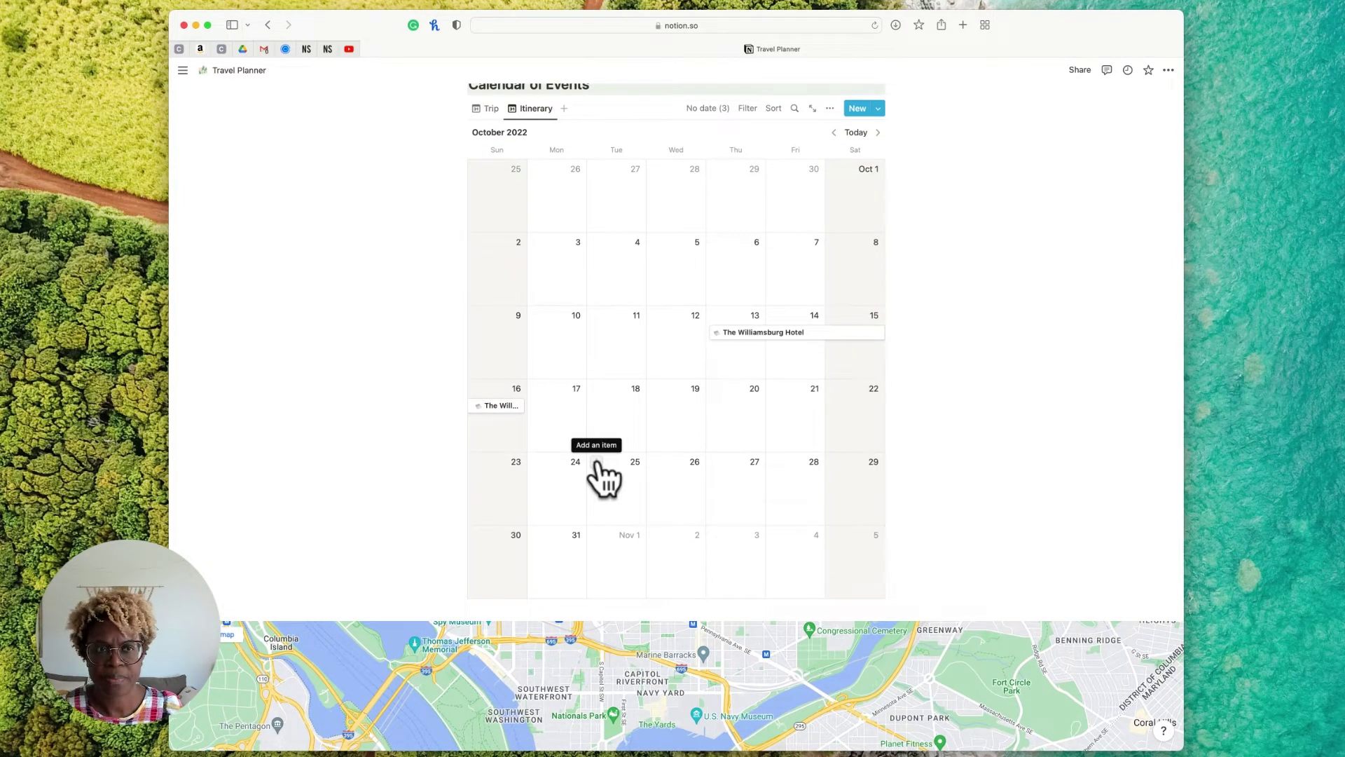
pyautogui.scroll(8, 880, 405)
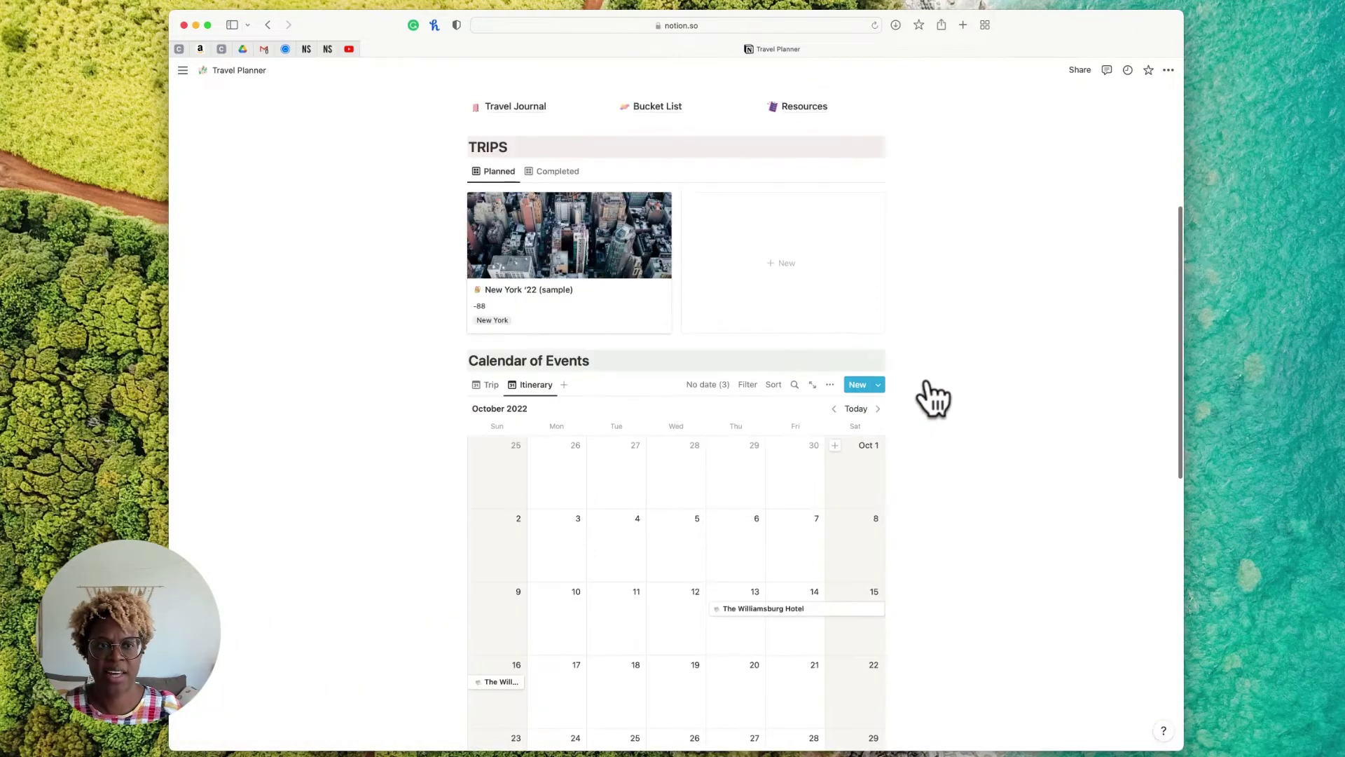
pyautogui.scroll(-8, 928, 379)
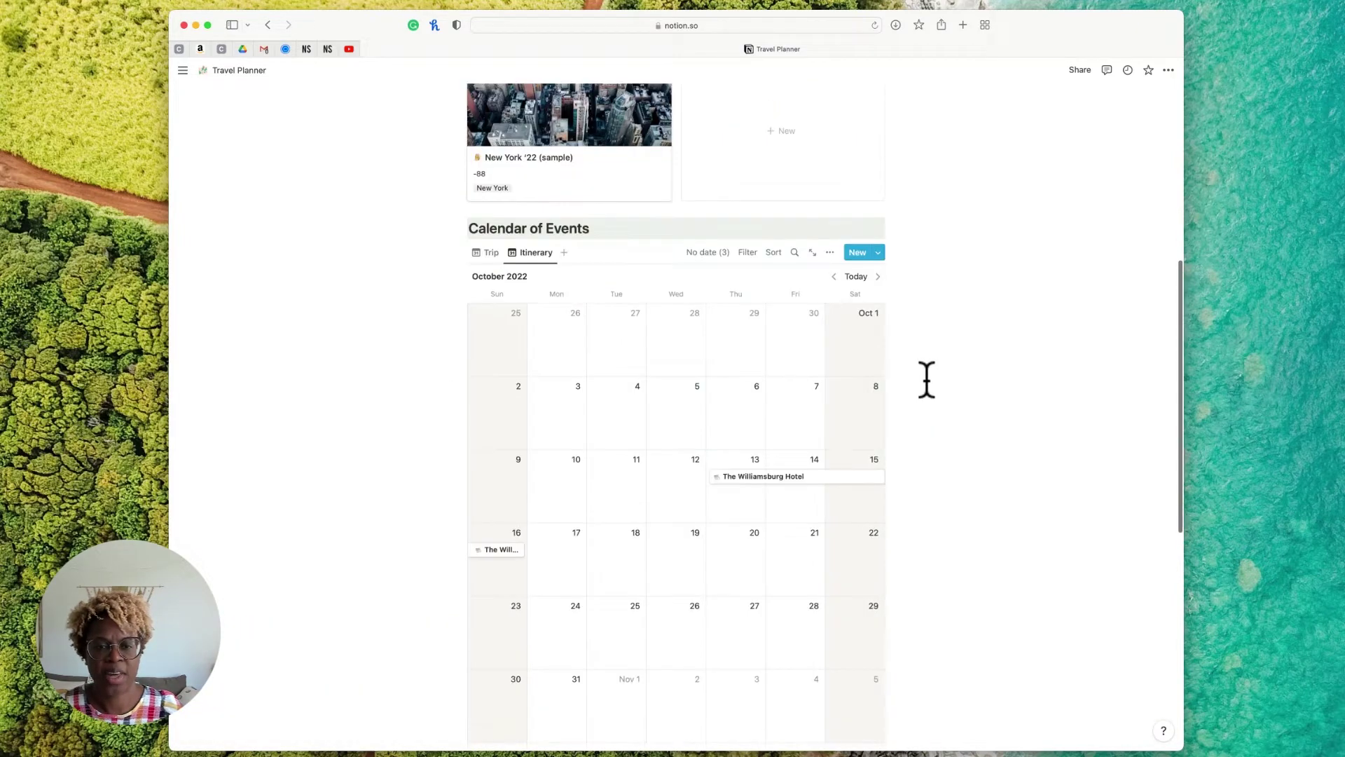
pyautogui.scroll(9, 928, 379)
pyautogui.scroll(7, 964, 318)
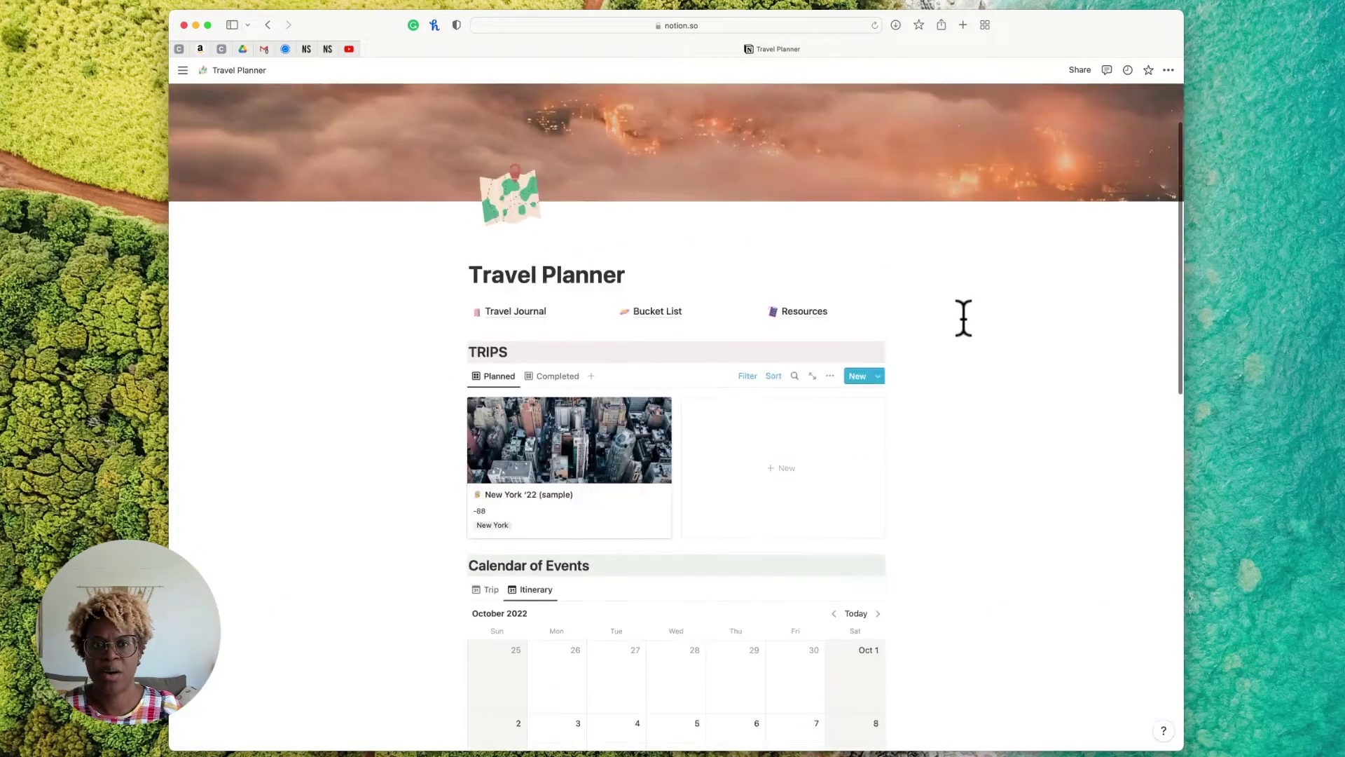
# Turn on full width for the Travel Planner page and check how the calendar is laid out
pyautogui.click(1168, 70)
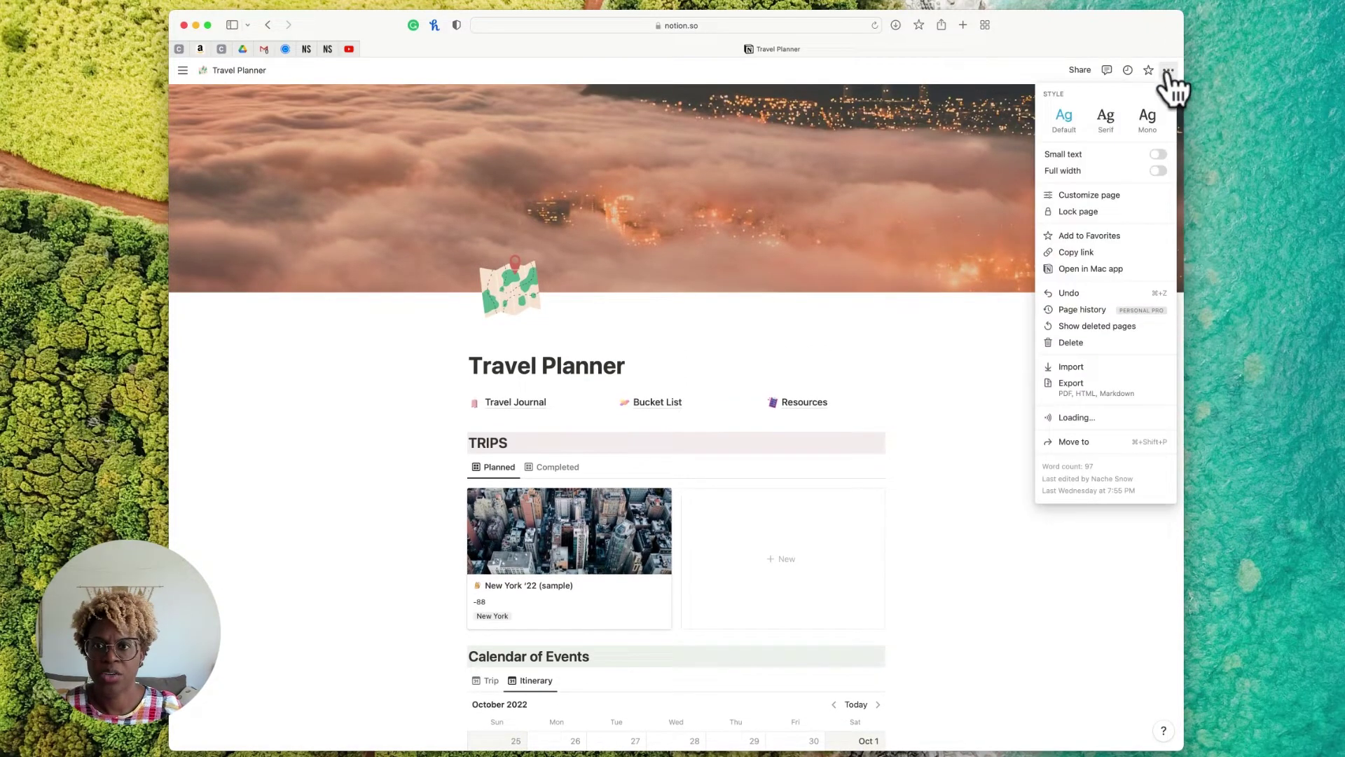
pyautogui.click(1158, 171)
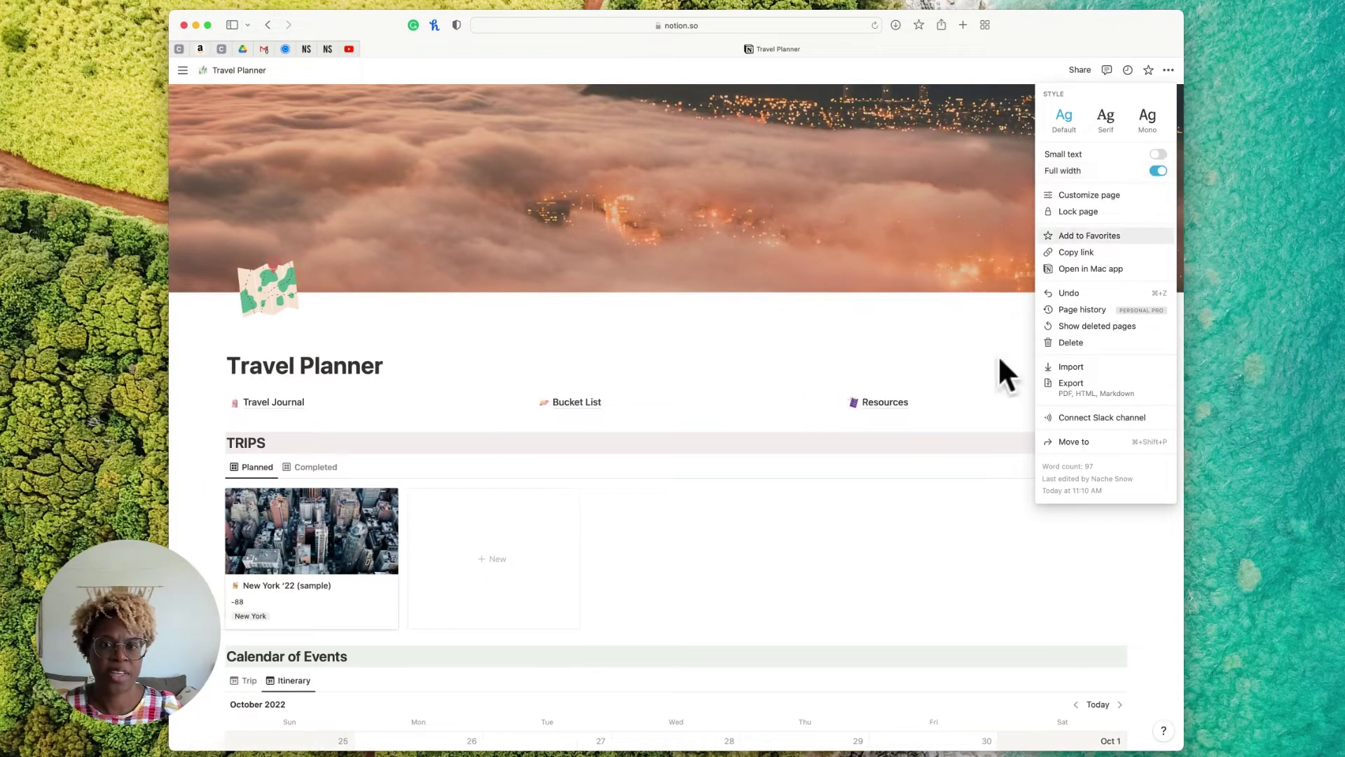
pyautogui.click(1020, 326)
pyautogui.scroll(-10, 1021, 329)
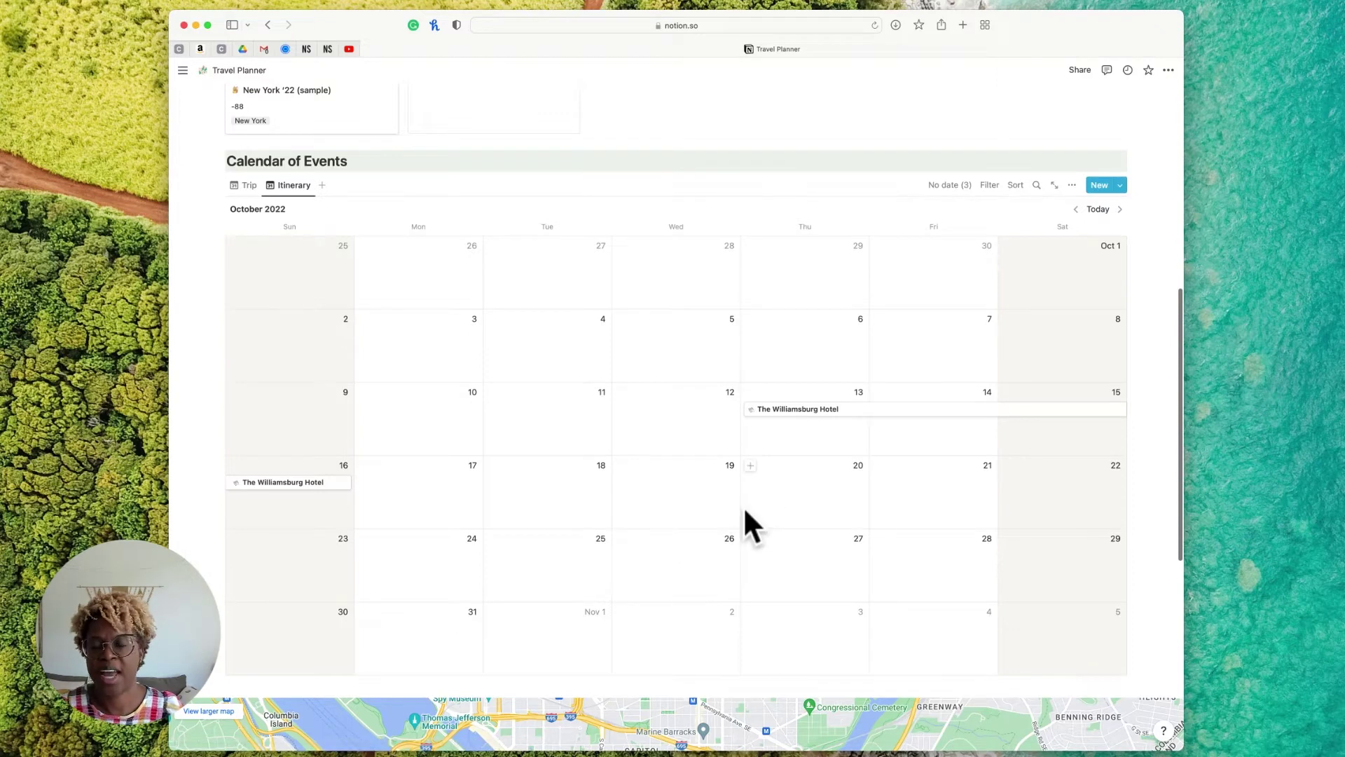
pyautogui.scroll(4, 743, 524)
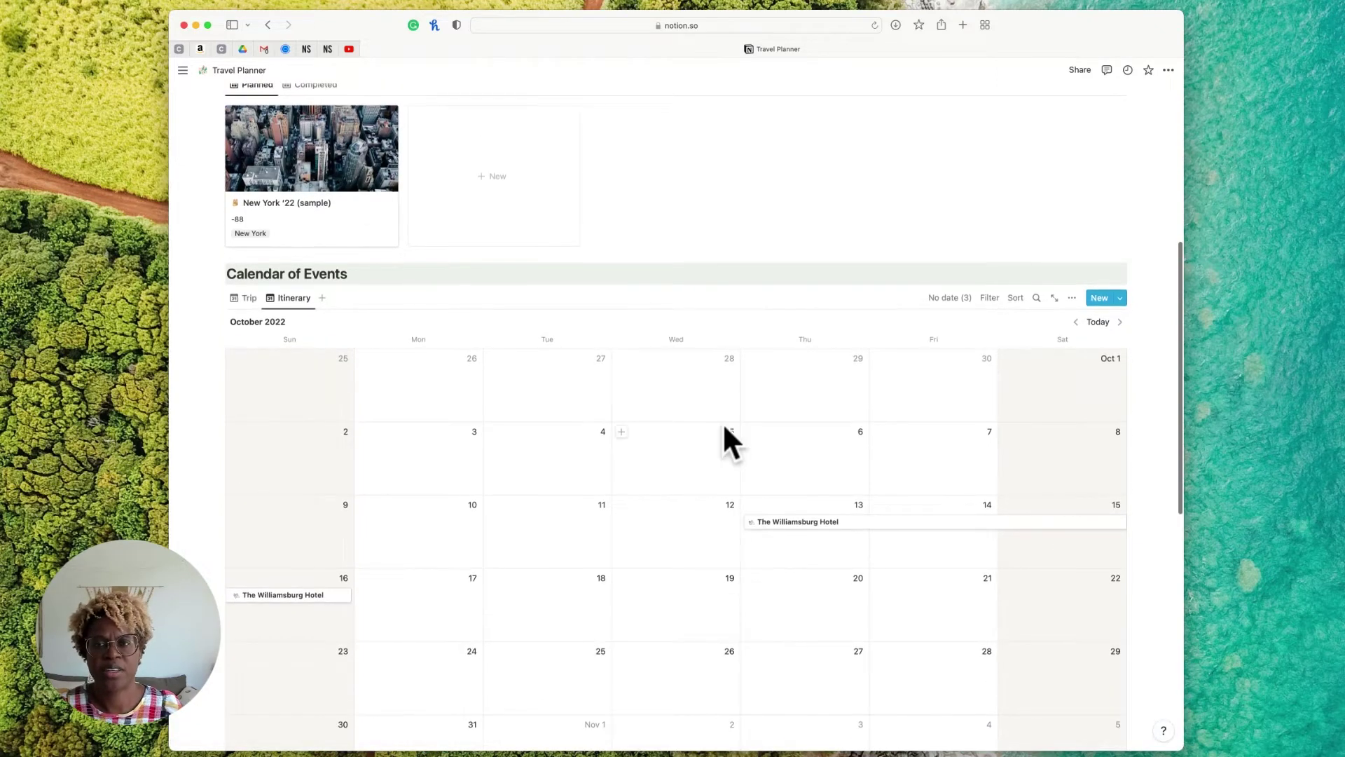
pyautogui.scroll(10, 766, 379)
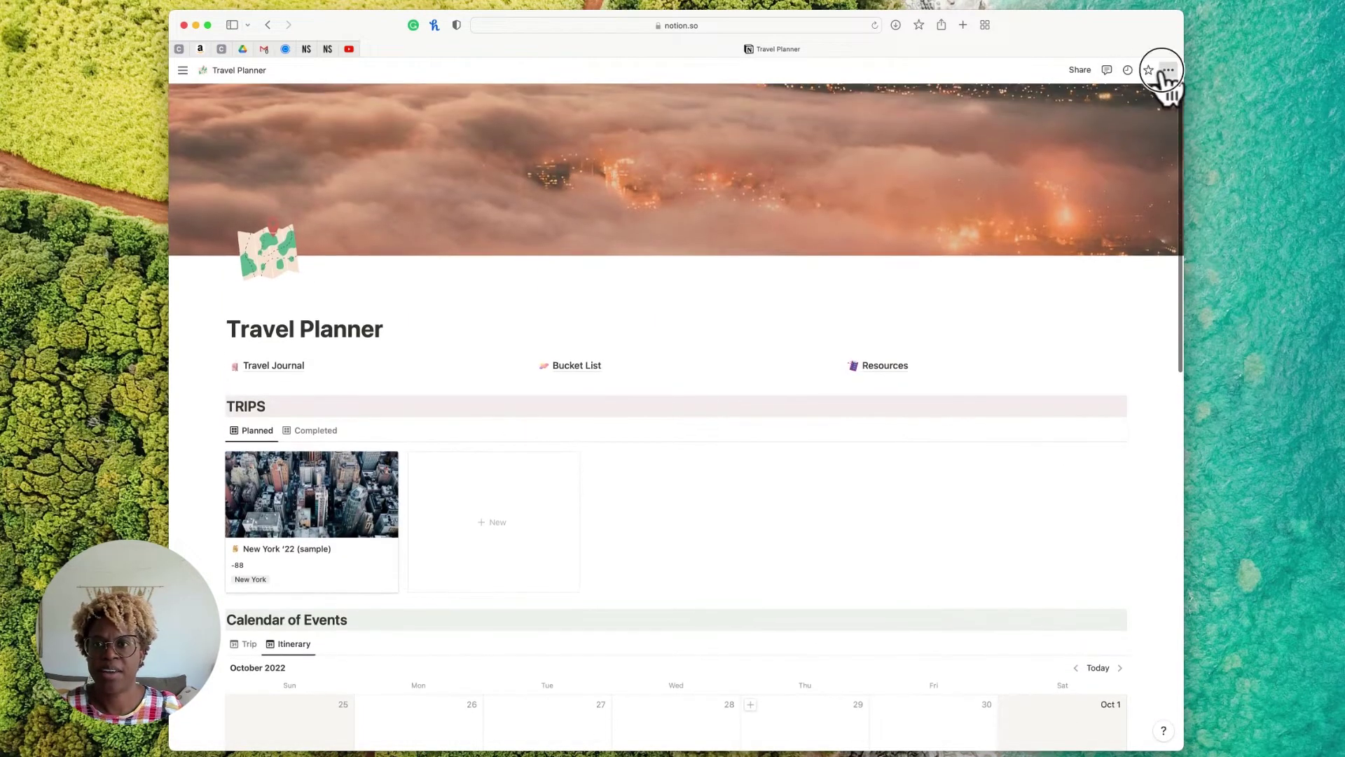
# Turn off full width for the Travel Planner page
pyautogui.click(1167, 70)
pyautogui.click(1158, 172)
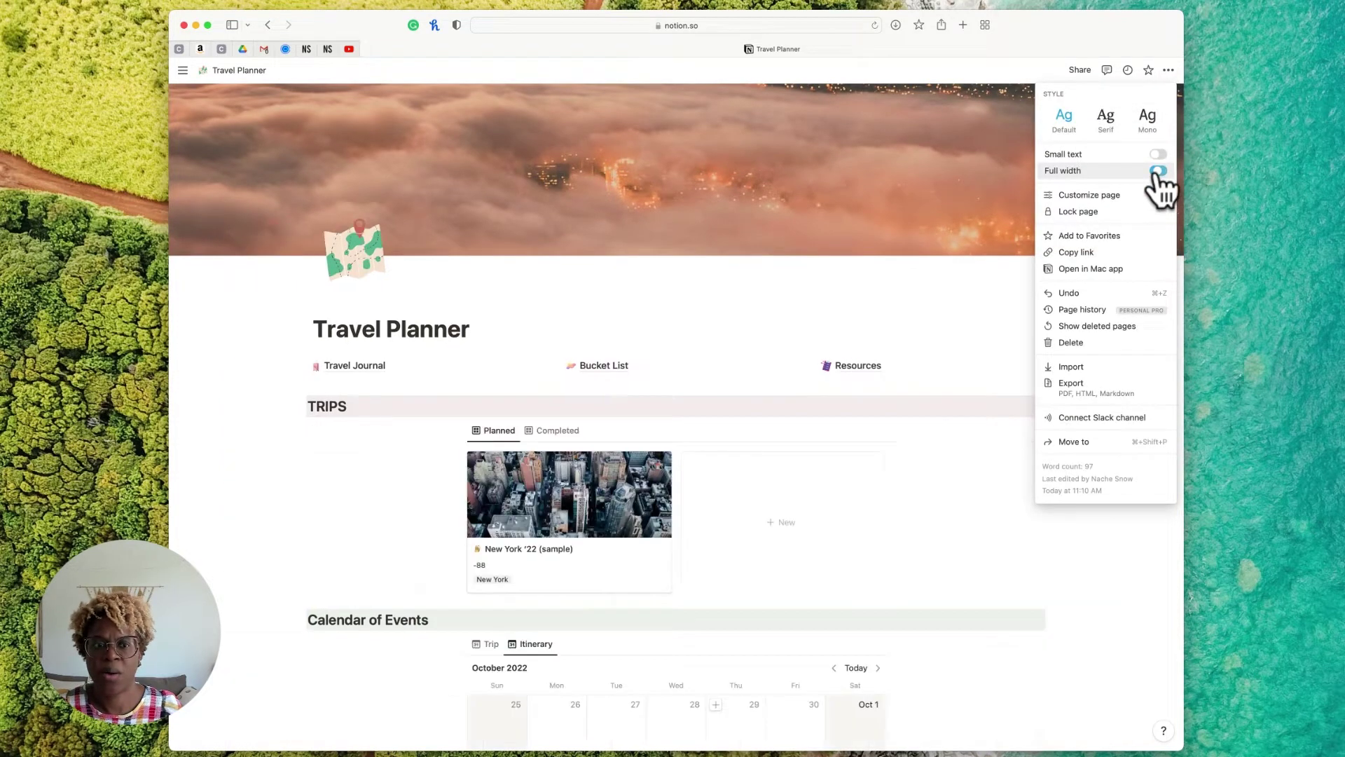
pyautogui.click(982, 322)
# Explore the embedded map below the calendar by zooming out from Washington and panning to the Baltimore area
pyautogui.scroll(-15, 983, 324)
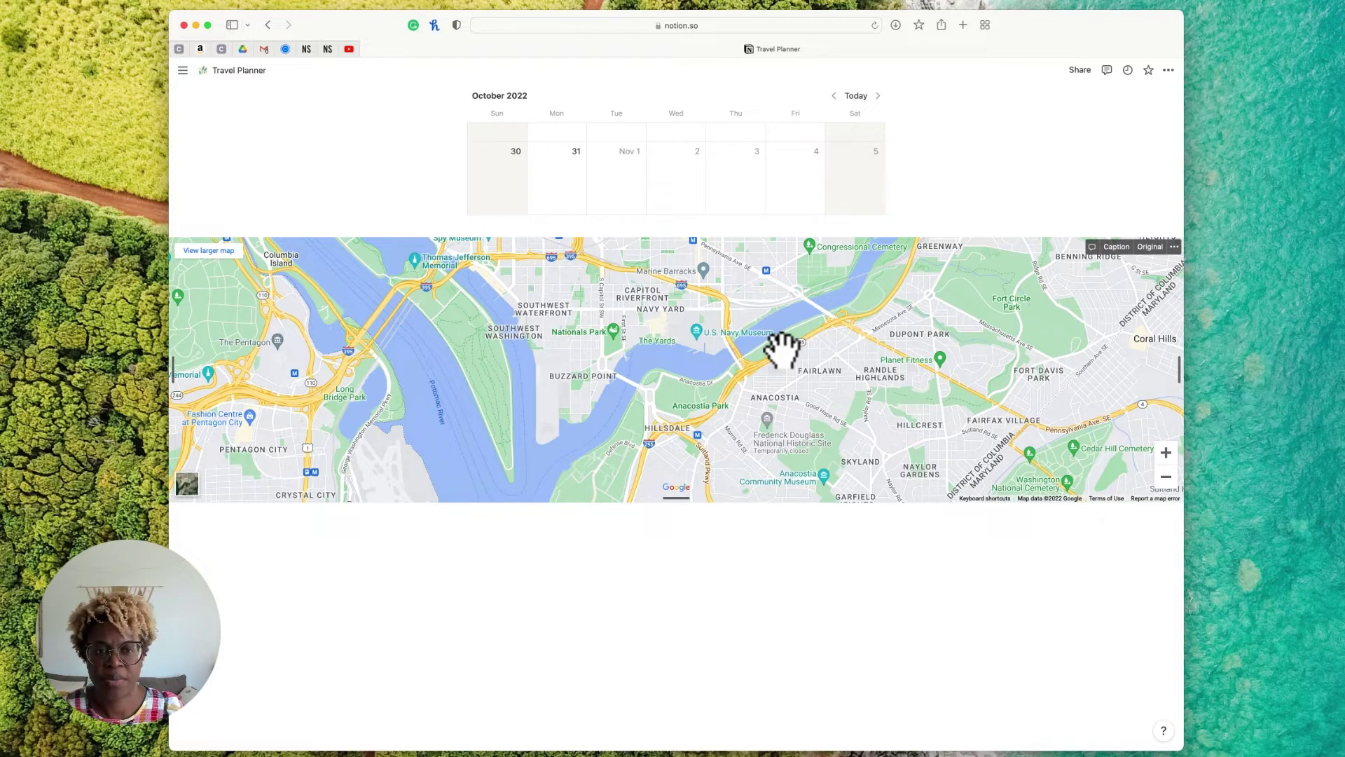
pyautogui.scroll(-3, 776, 349)
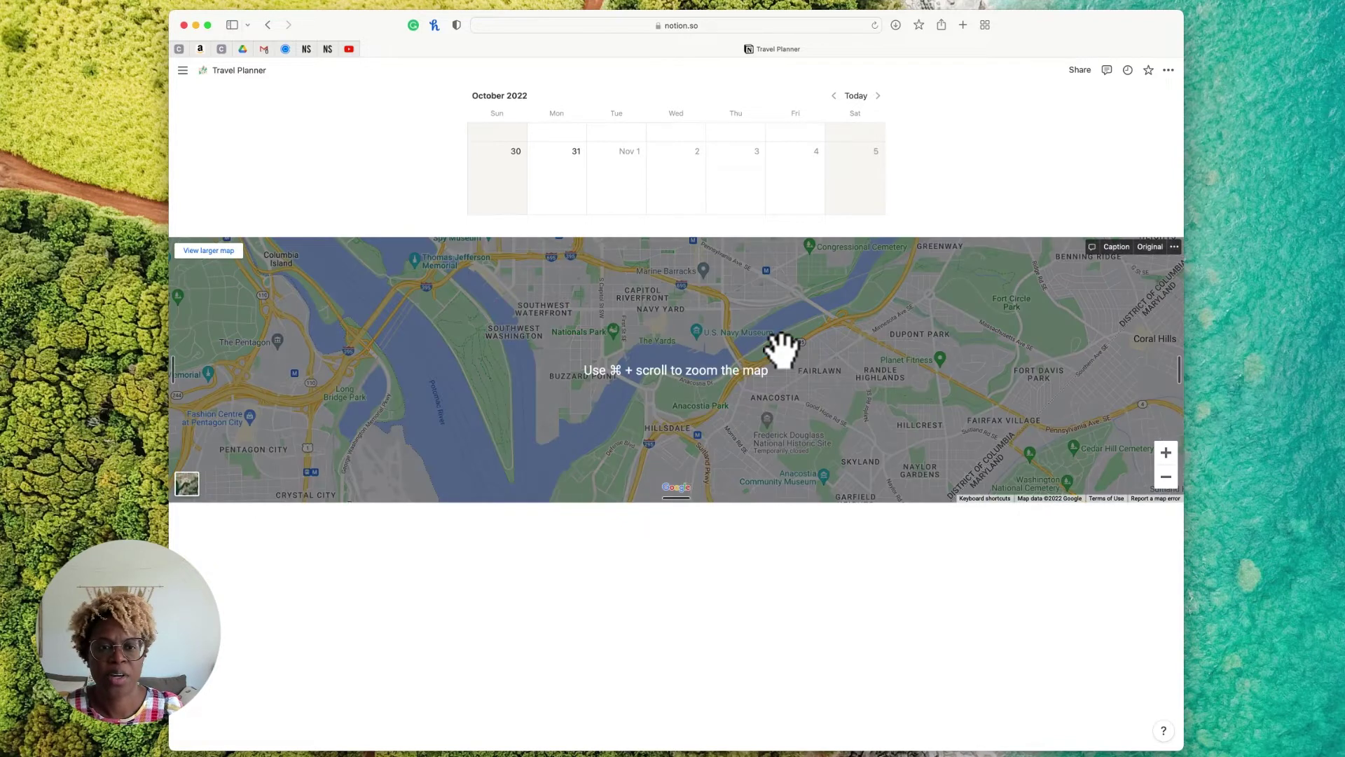
pyautogui.moveTo(631, 391); pyautogui.dragTo(570, 417)
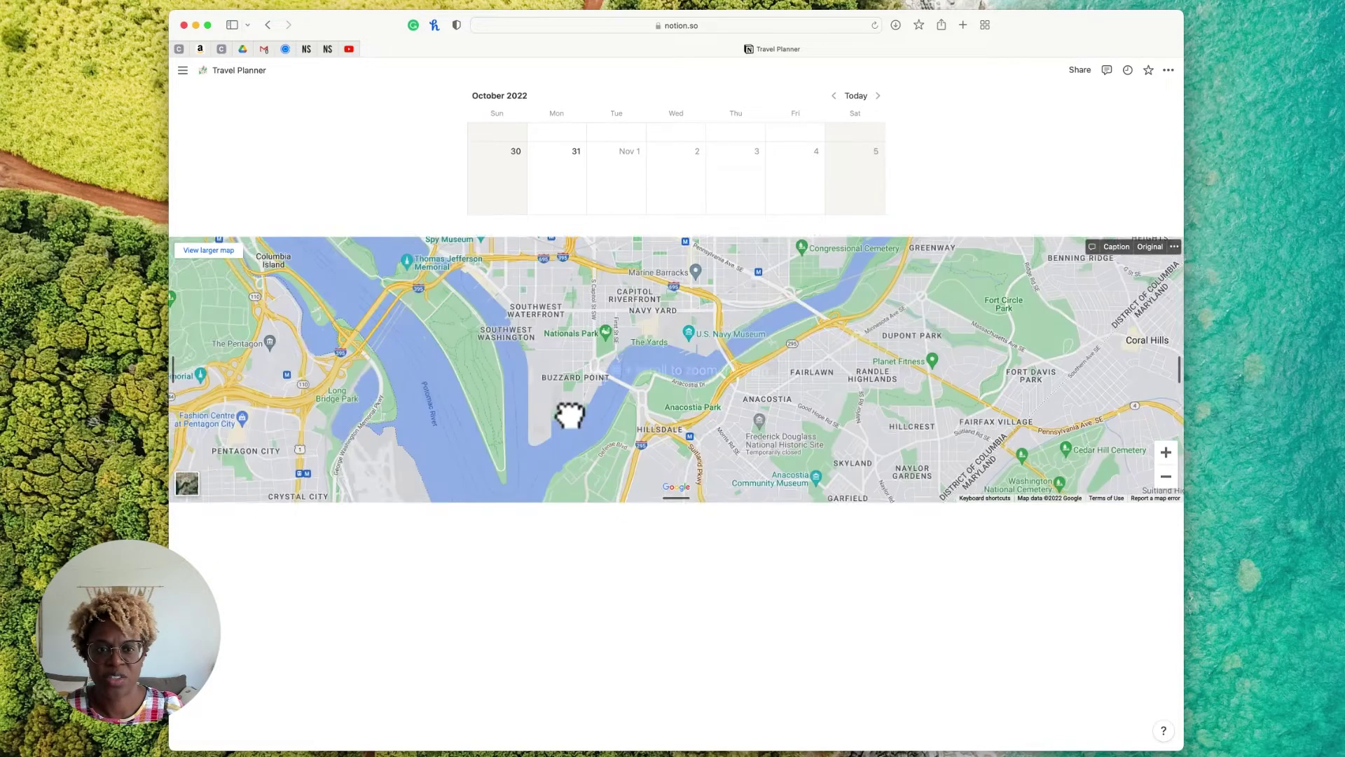
pyautogui.moveTo(638, 345); pyautogui.dragTo(343, 385)
pyautogui.scroll(-2, 753, 327)
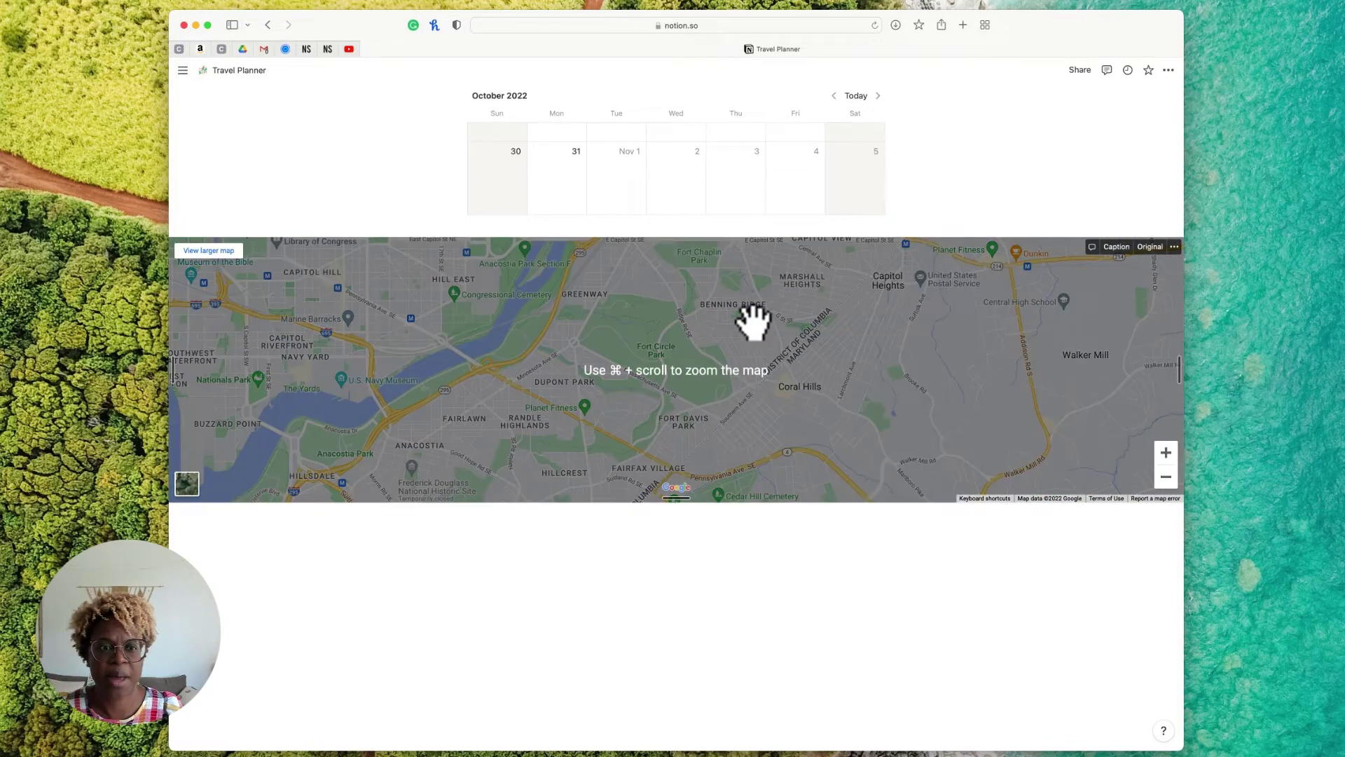
pyautogui.scroll(-2, 753, 322)
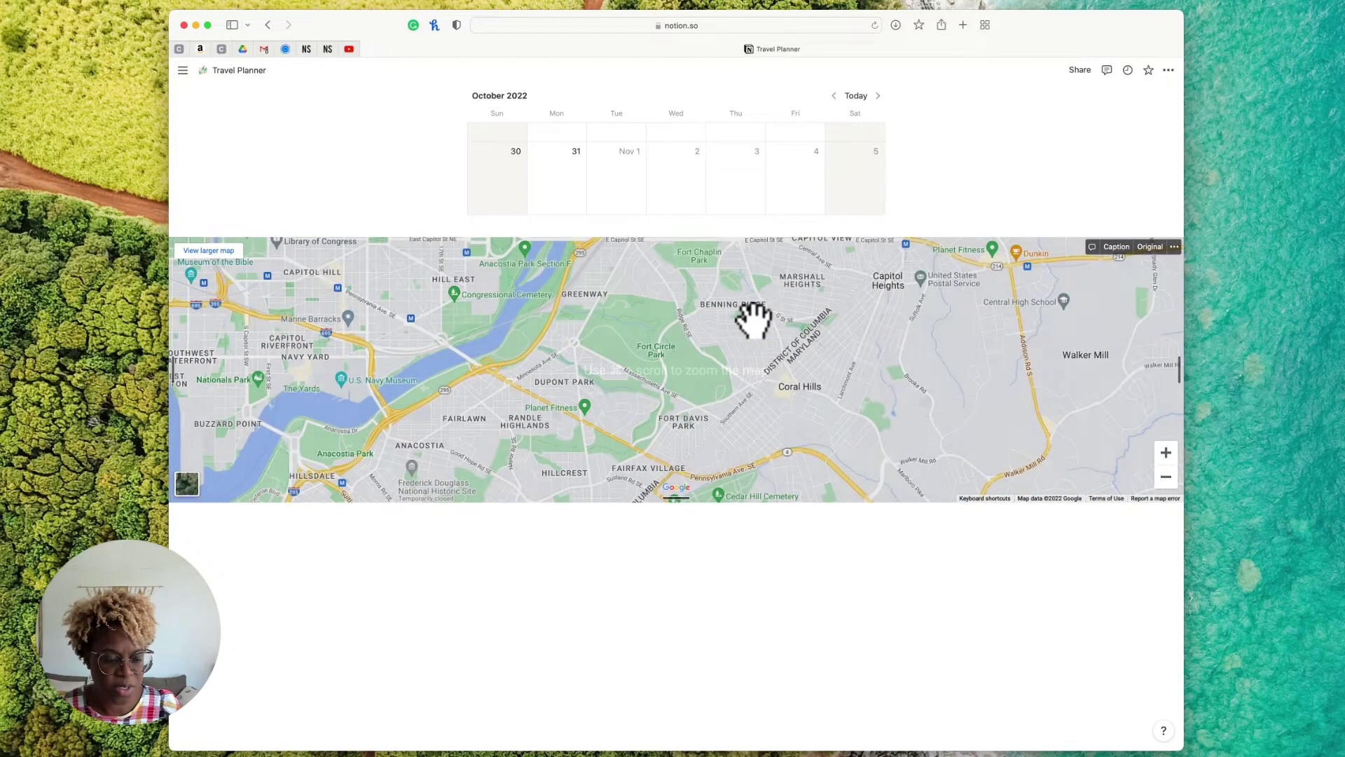
pyautogui.scroll(-1, 749, 321)
pyautogui.scroll(-3, 750, 318)
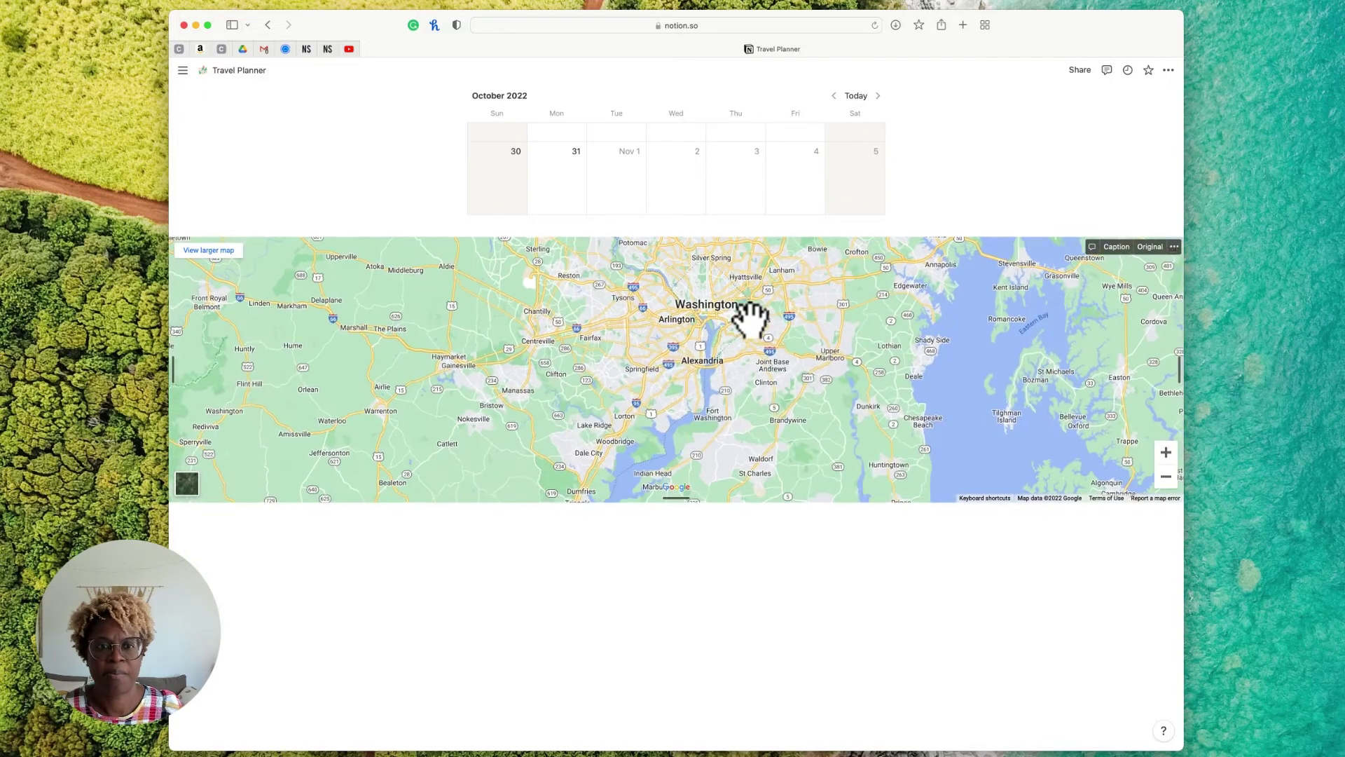
pyautogui.moveTo(750, 318); pyautogui.dragTo(666, 451)
pyautogui.moveTo(750, 329); pyautogui.dragTo(682, 396)
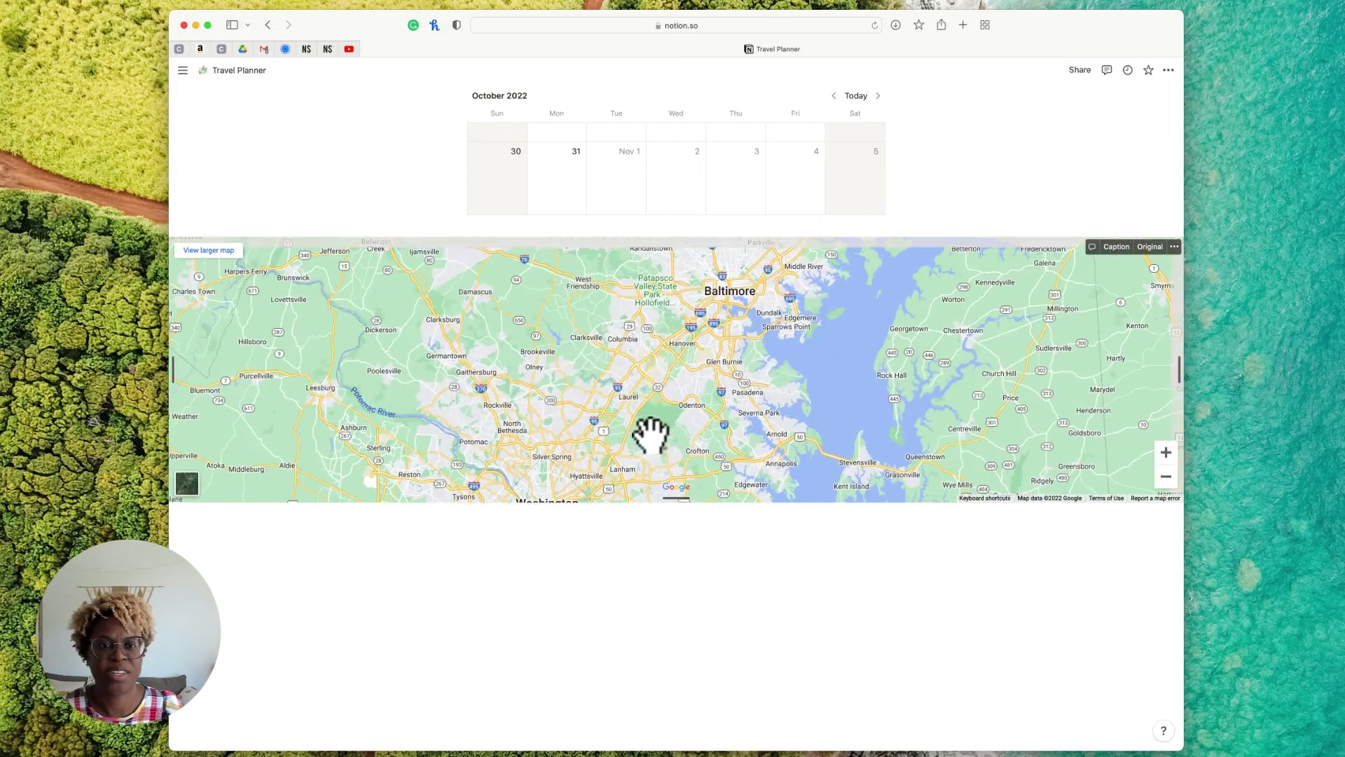
# Open the Travel Journal page, review its Trip List and Trip Itinerary tables, and return to the Travel Planner
pyautogui.scroll(6, 695, 579)
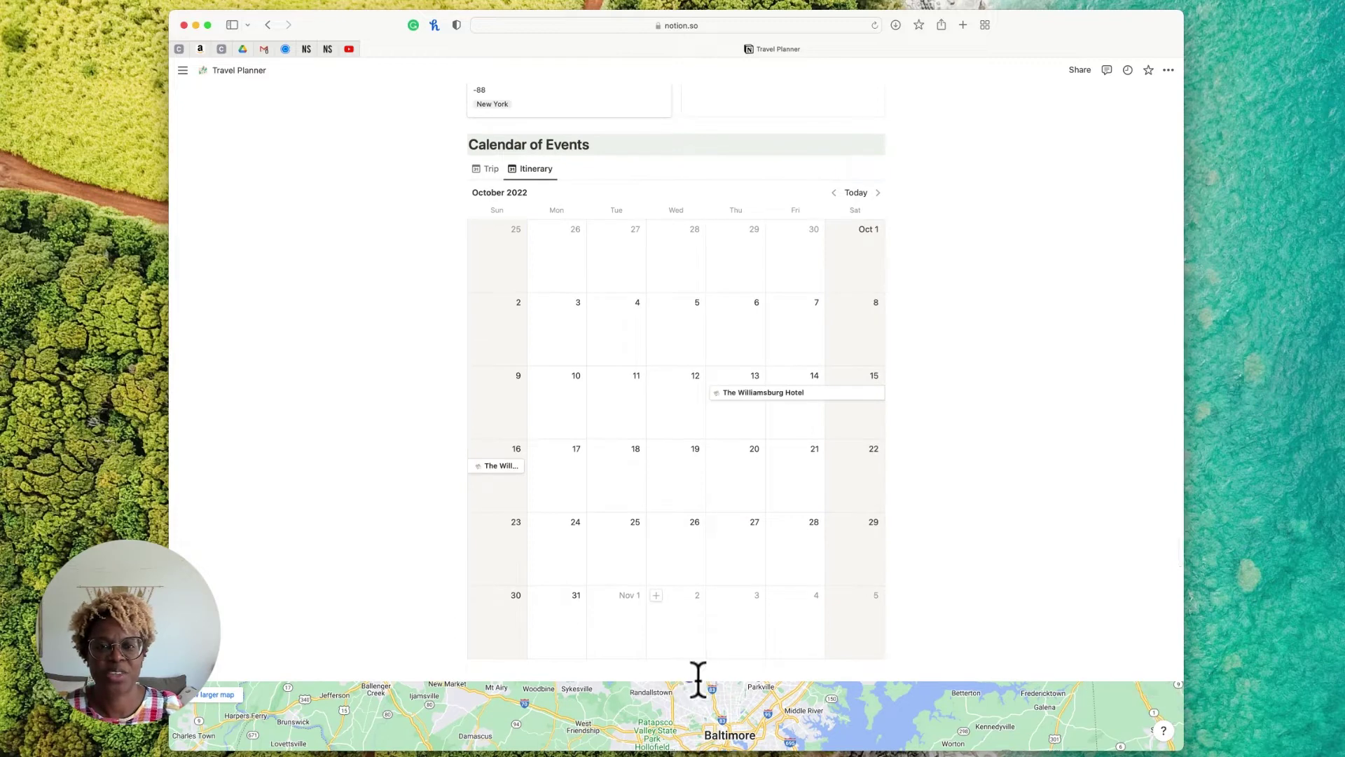
pyautogui.scroll(10, 677, 630)
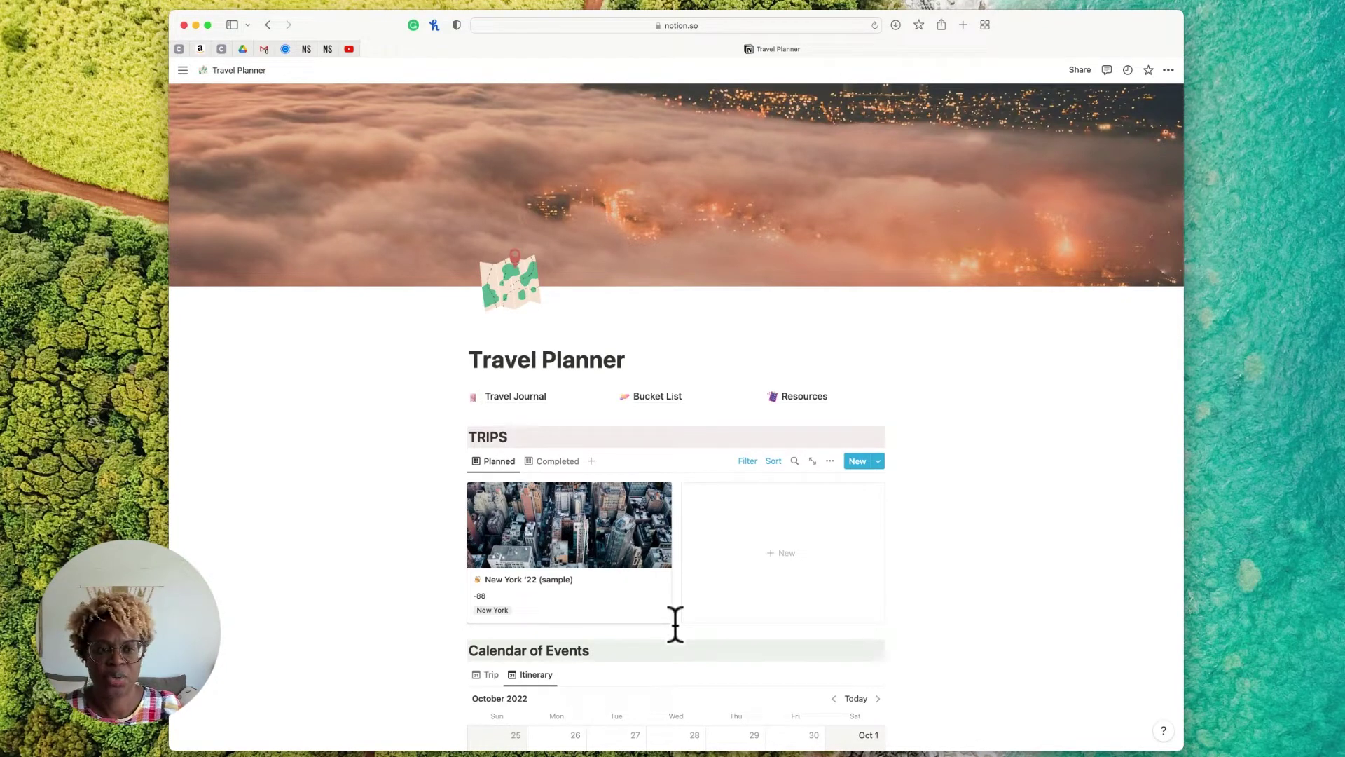
pyautogui.click(516, 397)
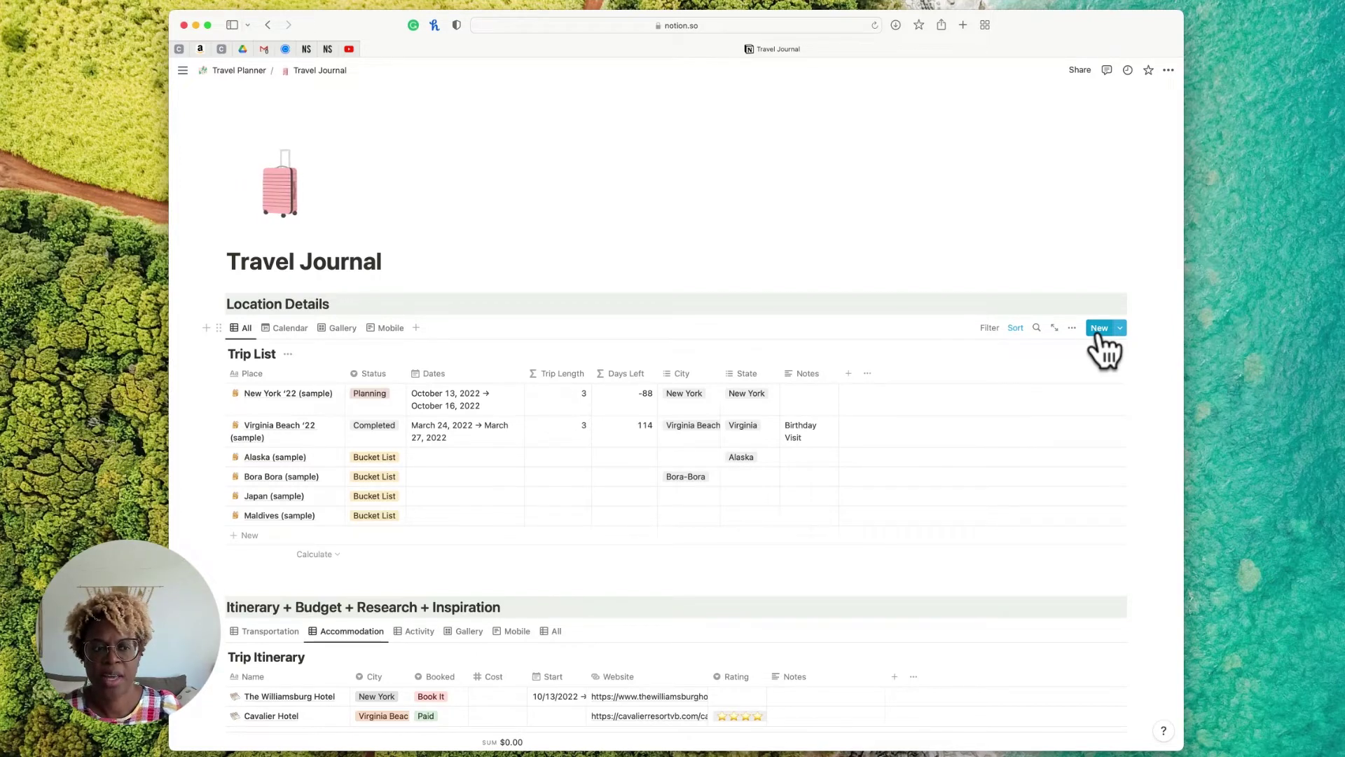
pyautogui.scroll(-3, 1105, 351)
pyautogui.scroll(-2, 1105, 350)
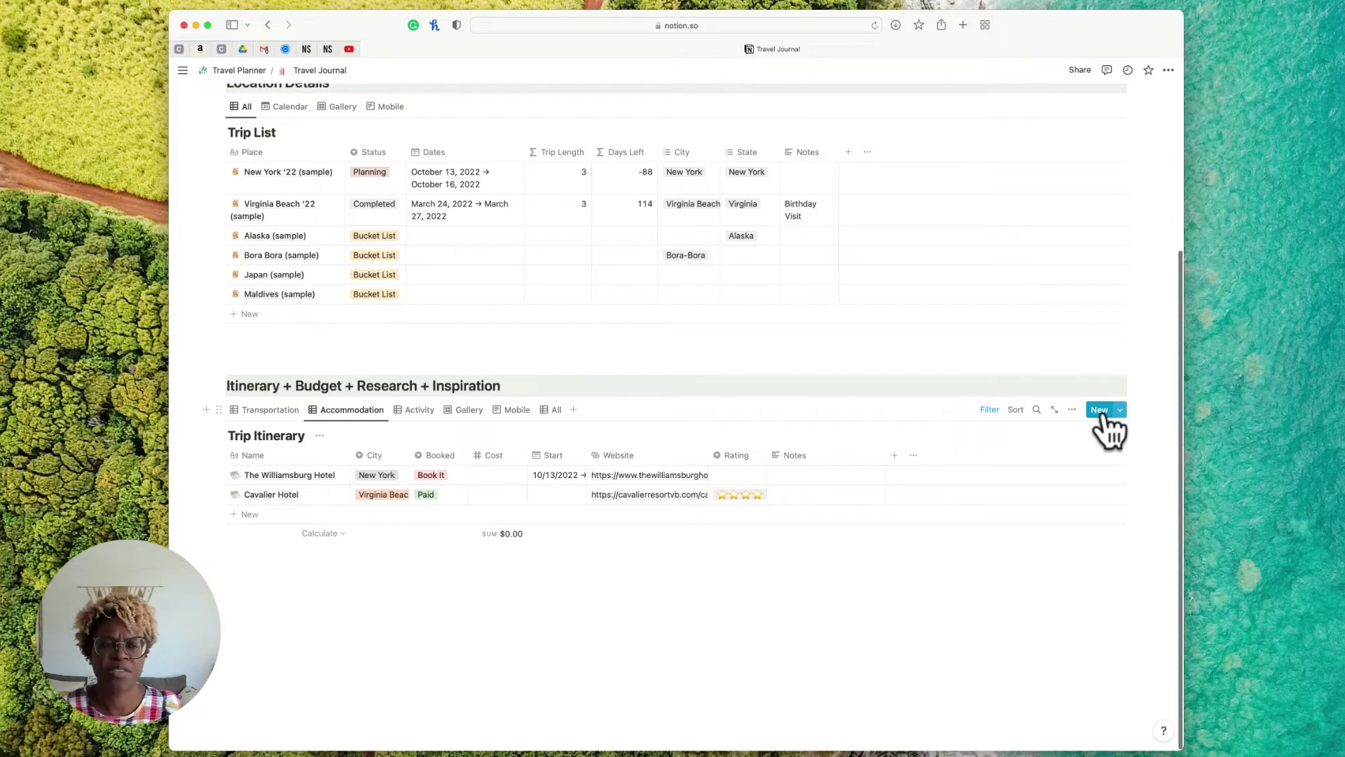
pyautogui.scroll(5, 1110, 429)
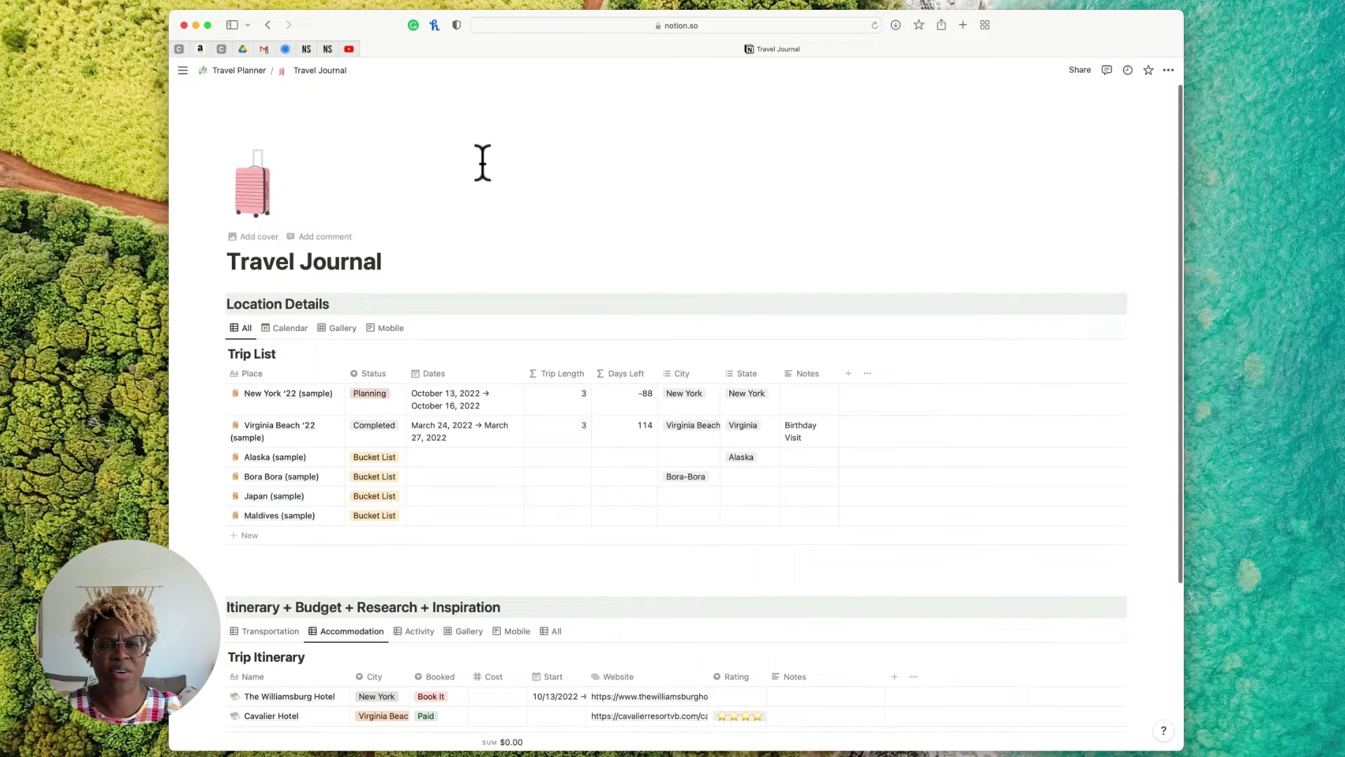
pyautogui.click(237, 69)
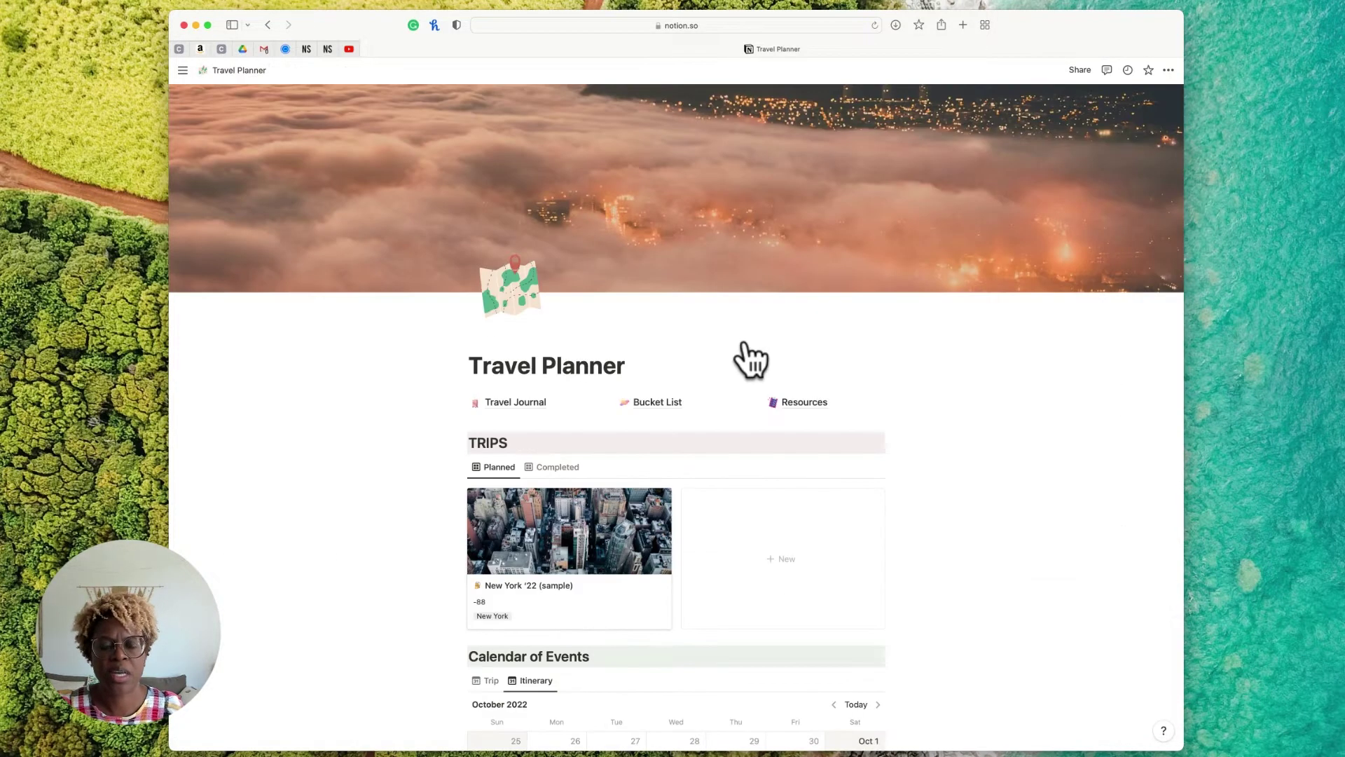
# Add a new trip to the Planned trips gallery and title it Chicago
pyautogui.scroll(-1, 746, 343)
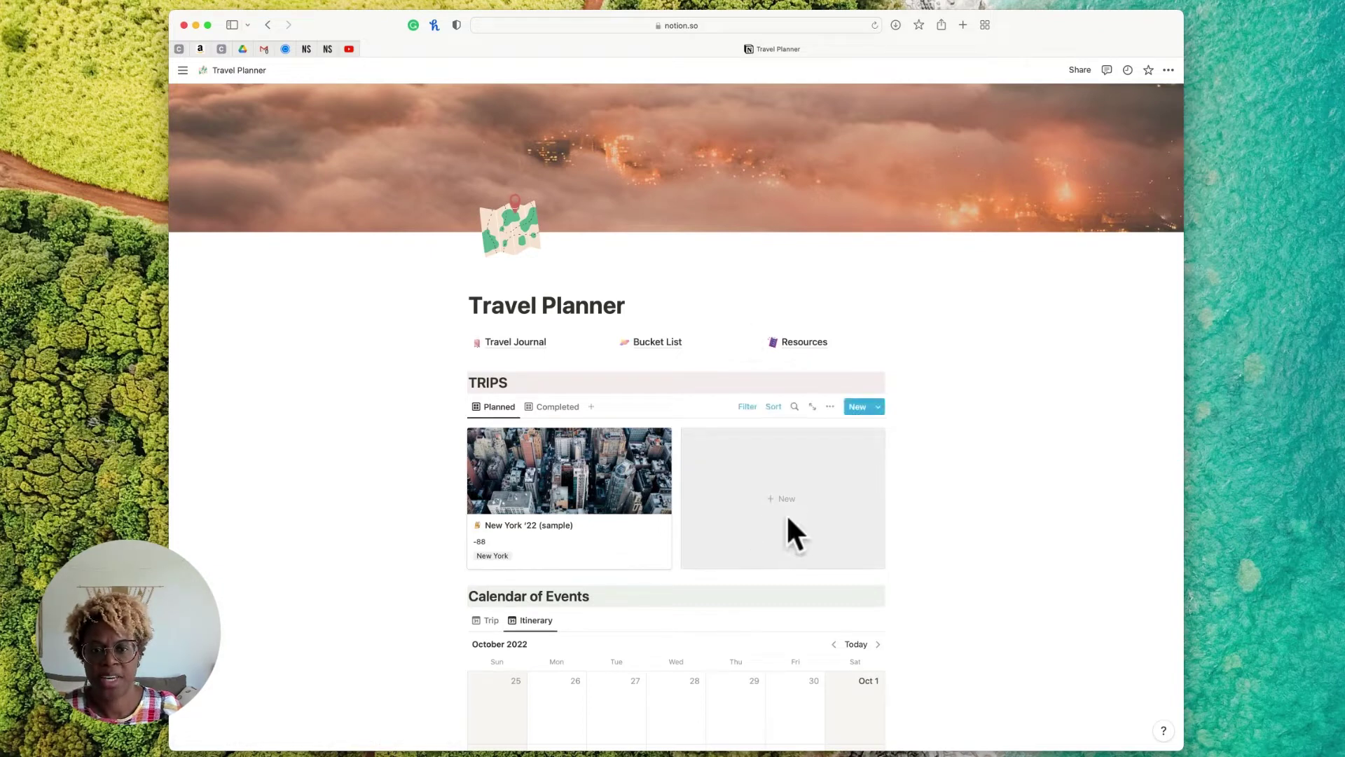
pyautogui.click(790, 494)
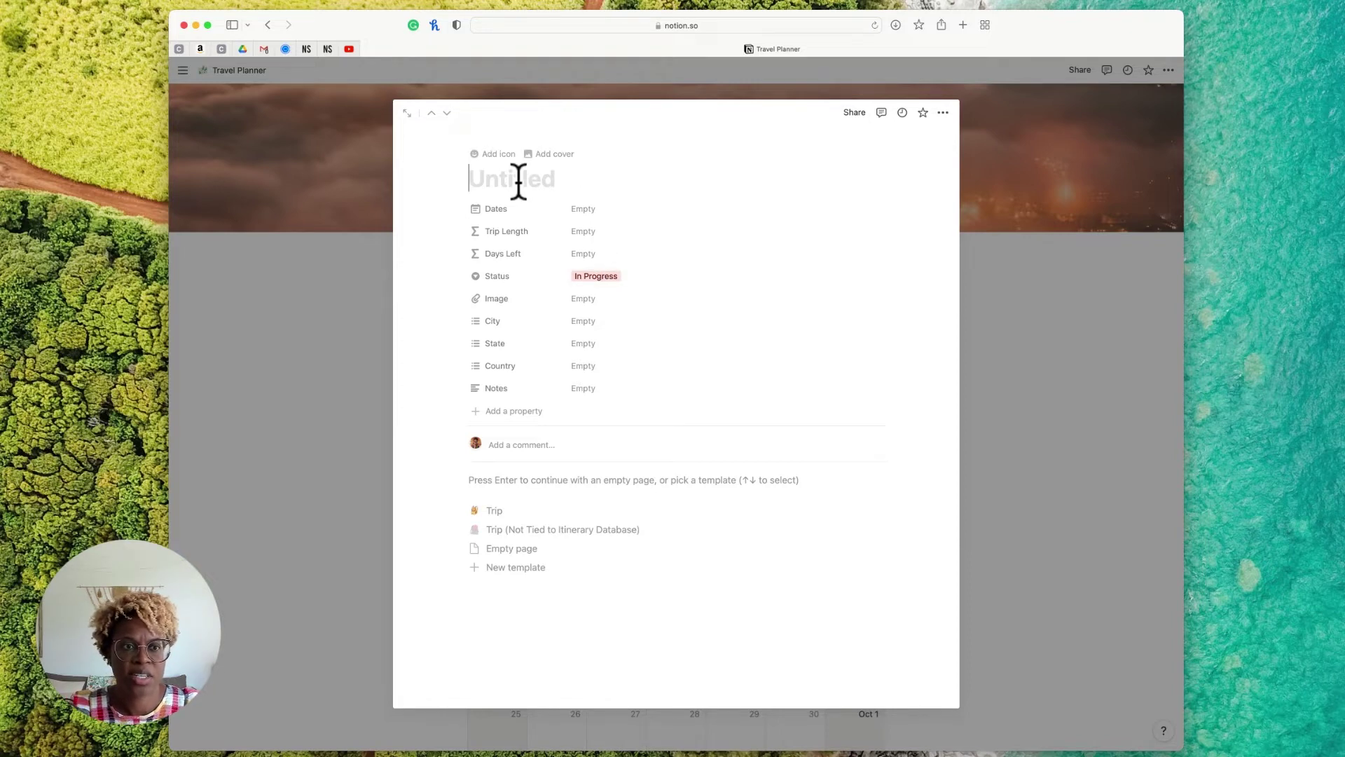
pyautogui.write('Chicago')
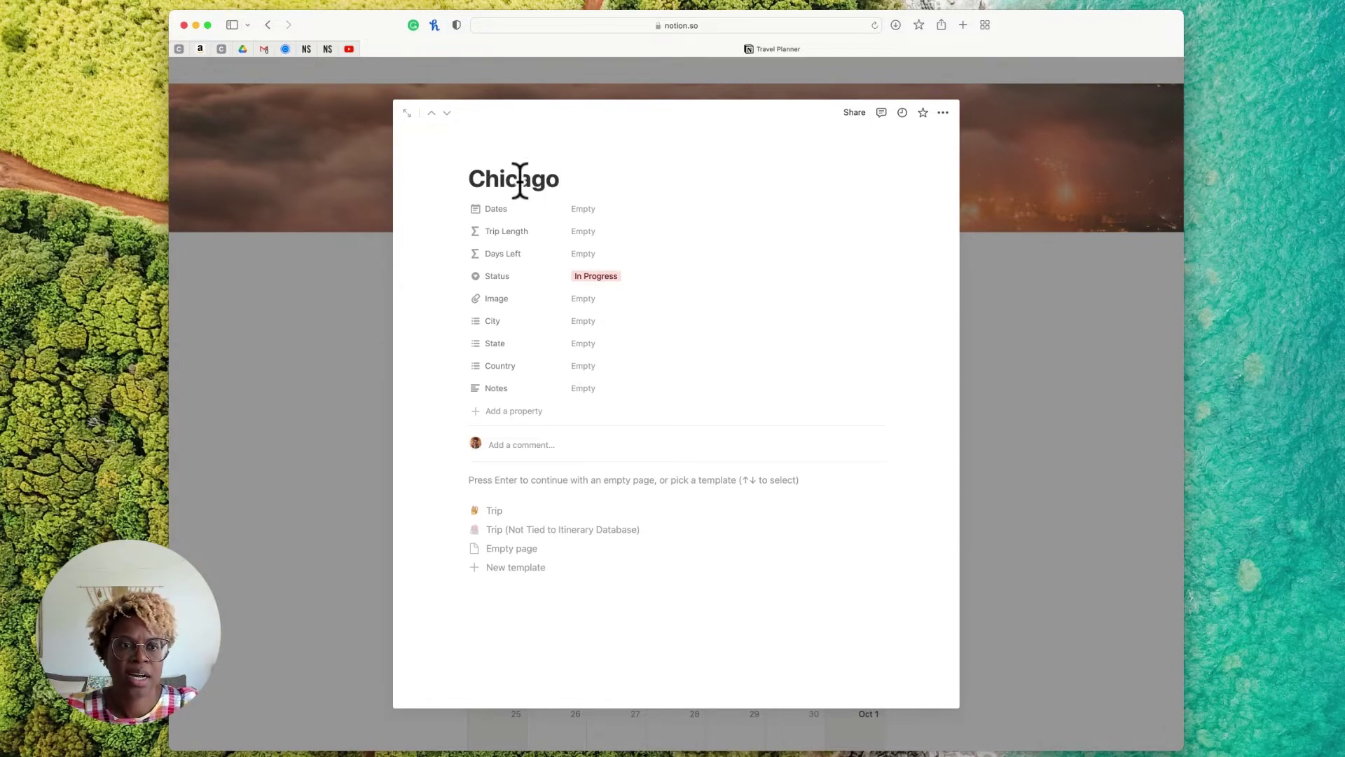
# Set the Chicago trip's dates to December 21, 2022 through December 28, 2022
pyautogui.click(587, 208)
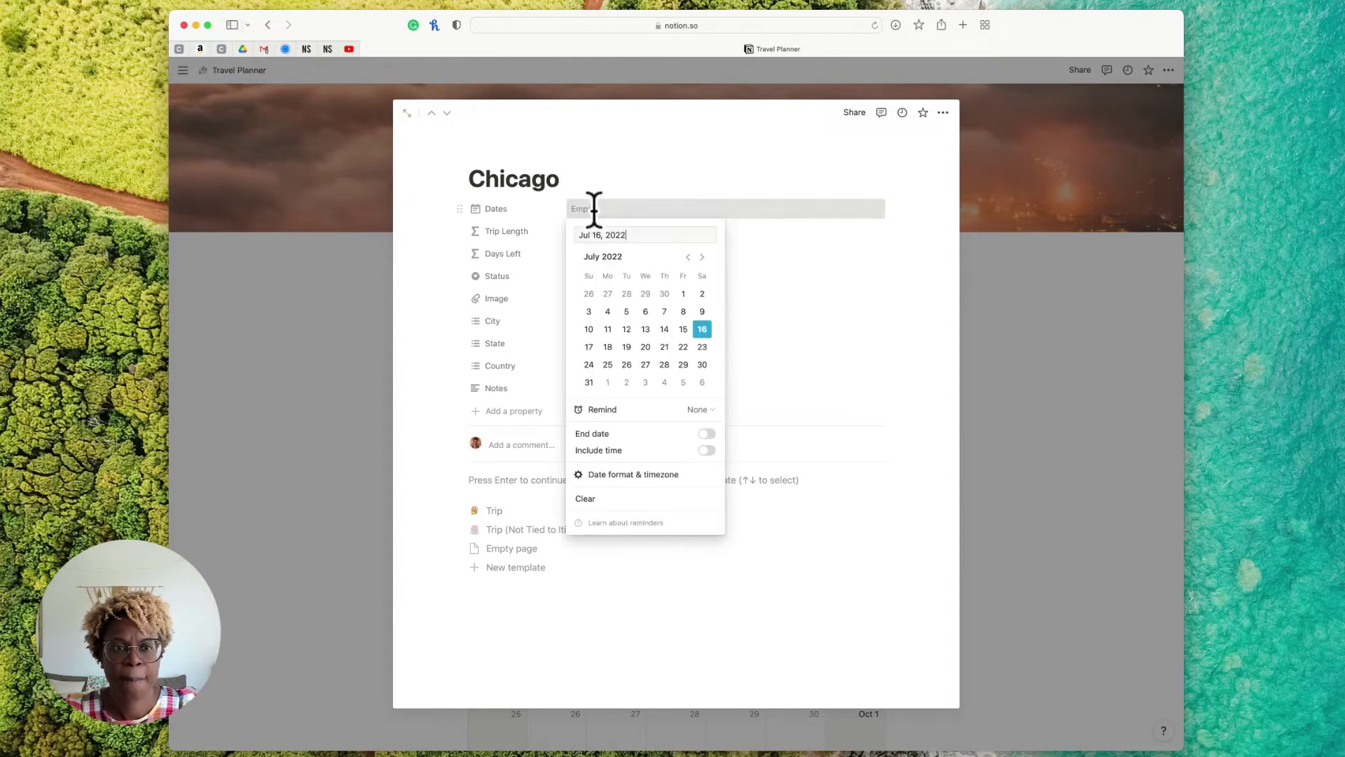
pyautogui.click(702, 257)
pyautogui.click(702, 257)
pyautogui.click(702, 257)
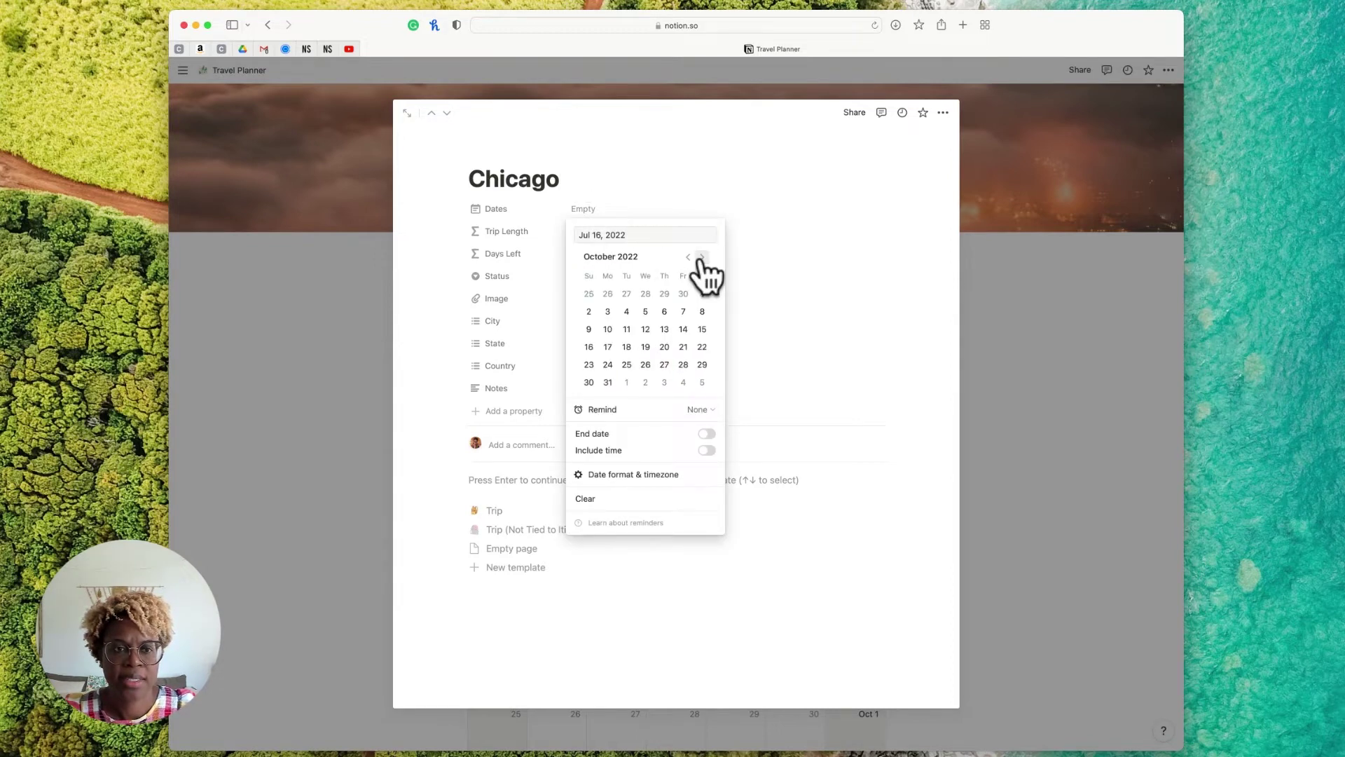
pyautogui.click(702, 257)
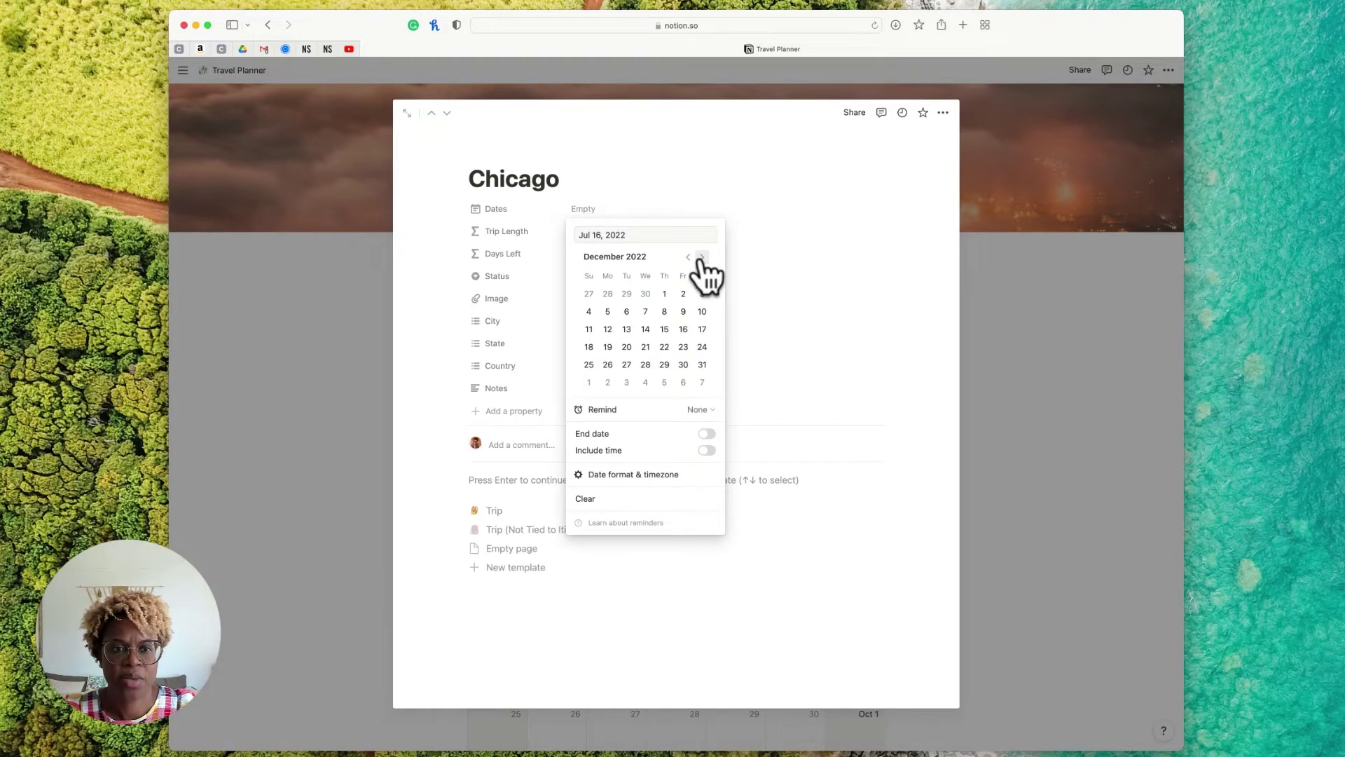
pyautogui.click(646, 348)
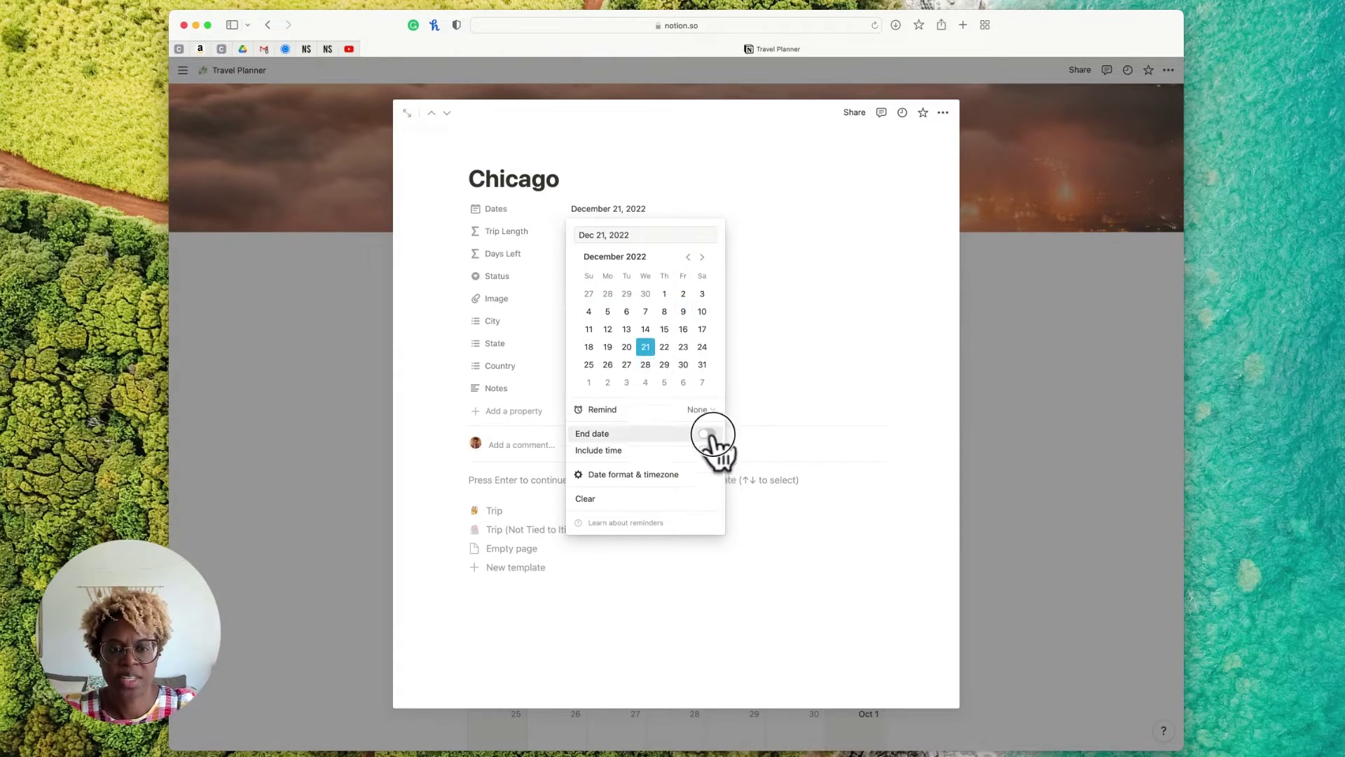
pyautogui.click(707, 434)
pyautogui.click(645, 365)
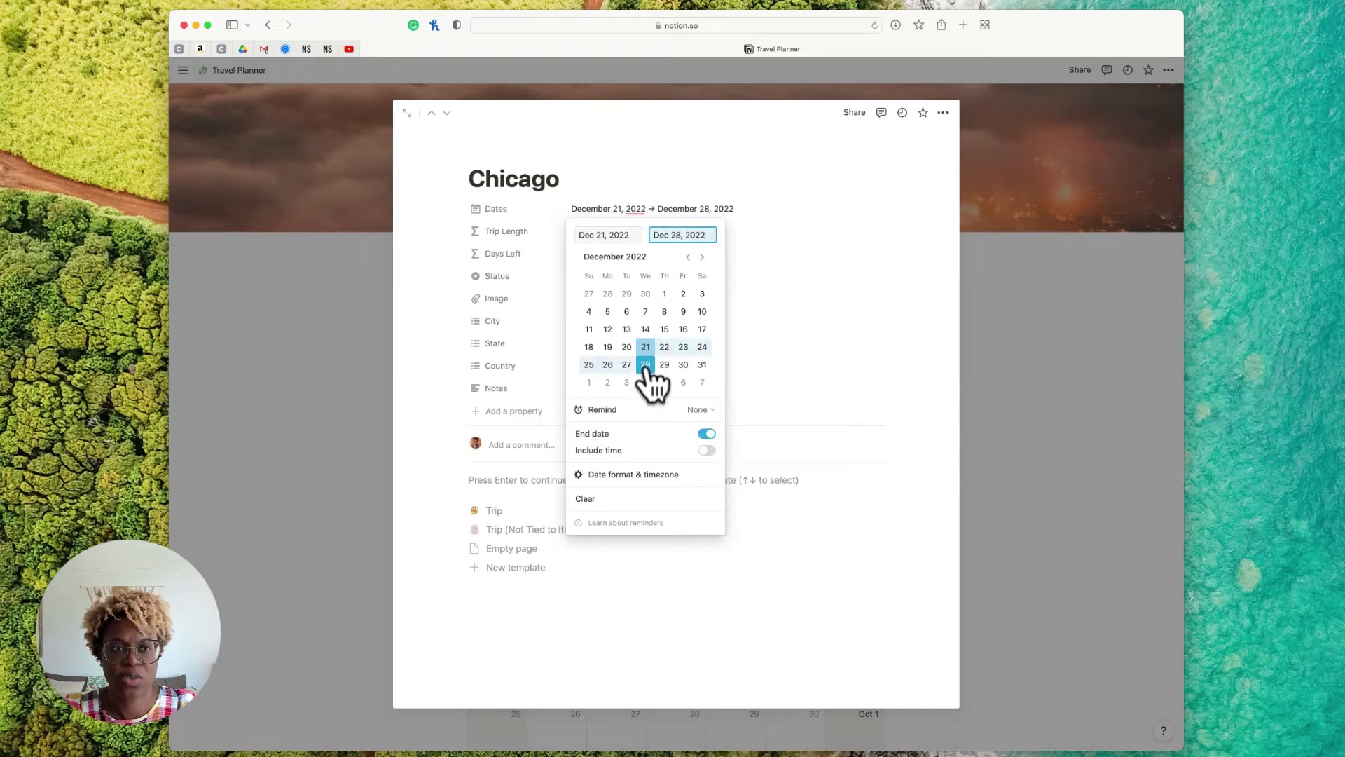
pyautogui.click(796, 301)
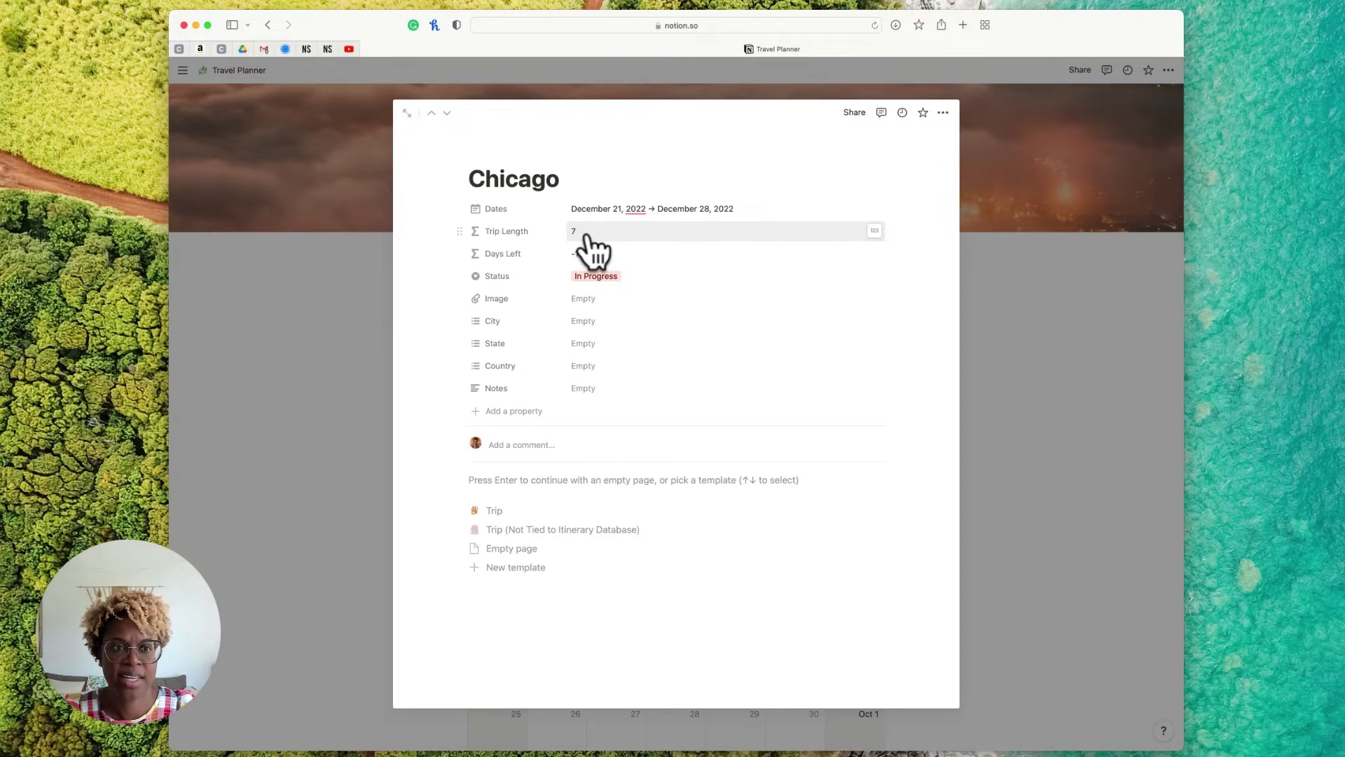
# Replace the Chicago trip's status with Planning
pyautogui.click(593, 277)
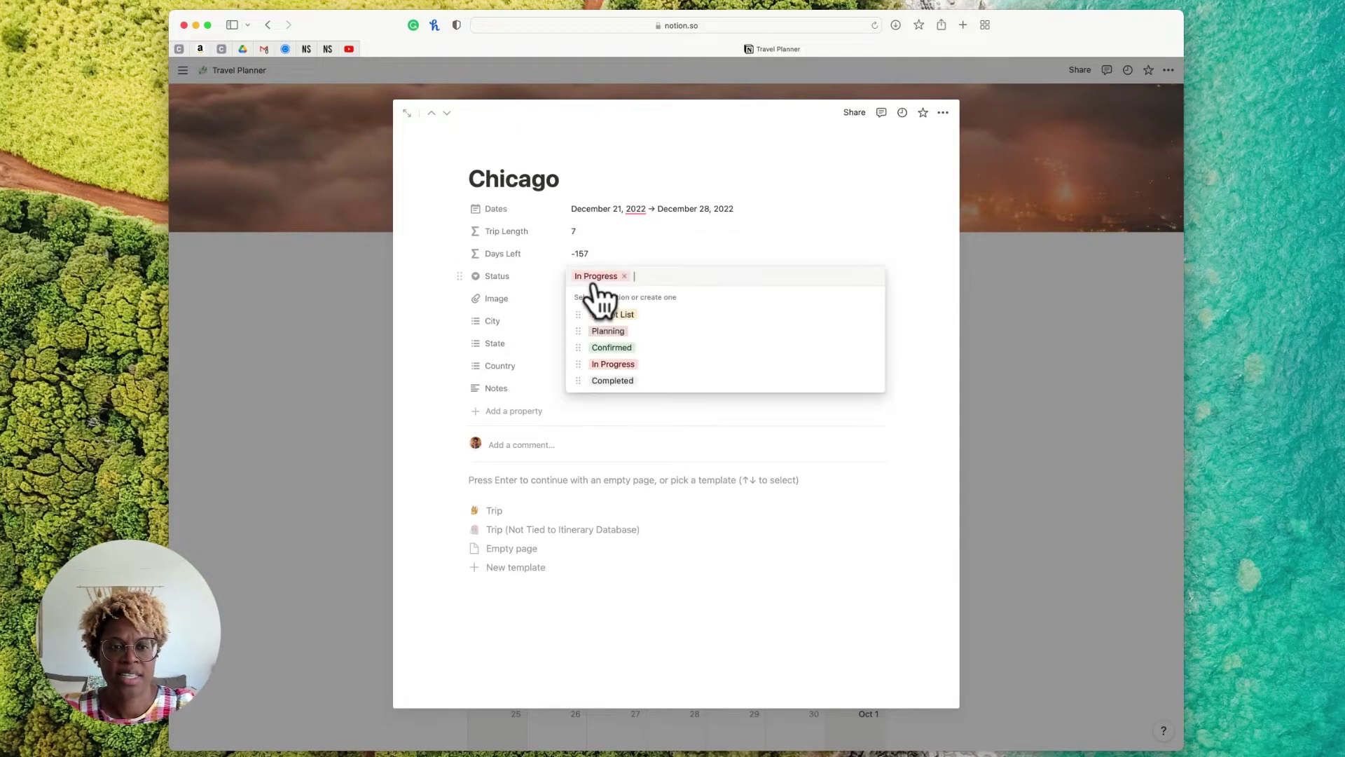
pyautogui.click(622, 276)
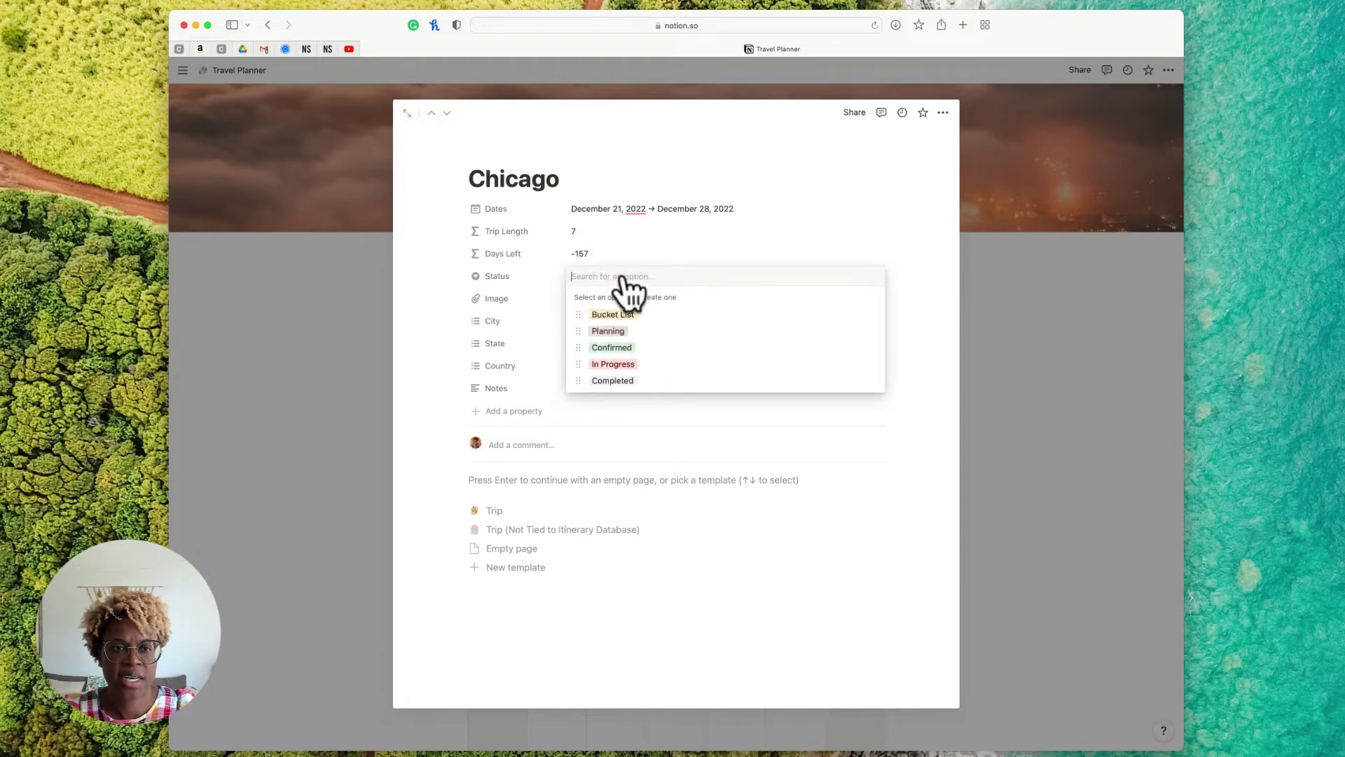
pyautogui.click(614, 332)
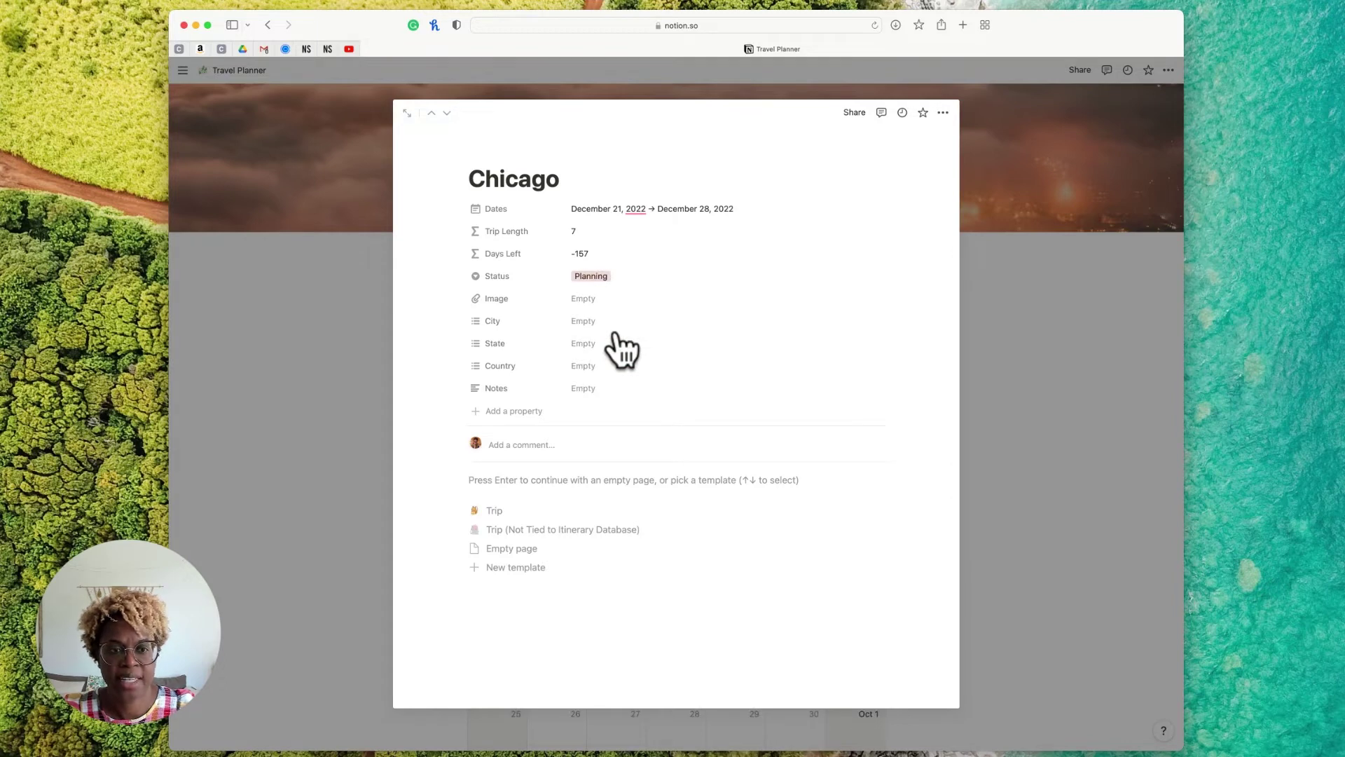
# Open unsplash.com in a new browser tab and search it for chicago photos
pyautogui.click(607, 302)
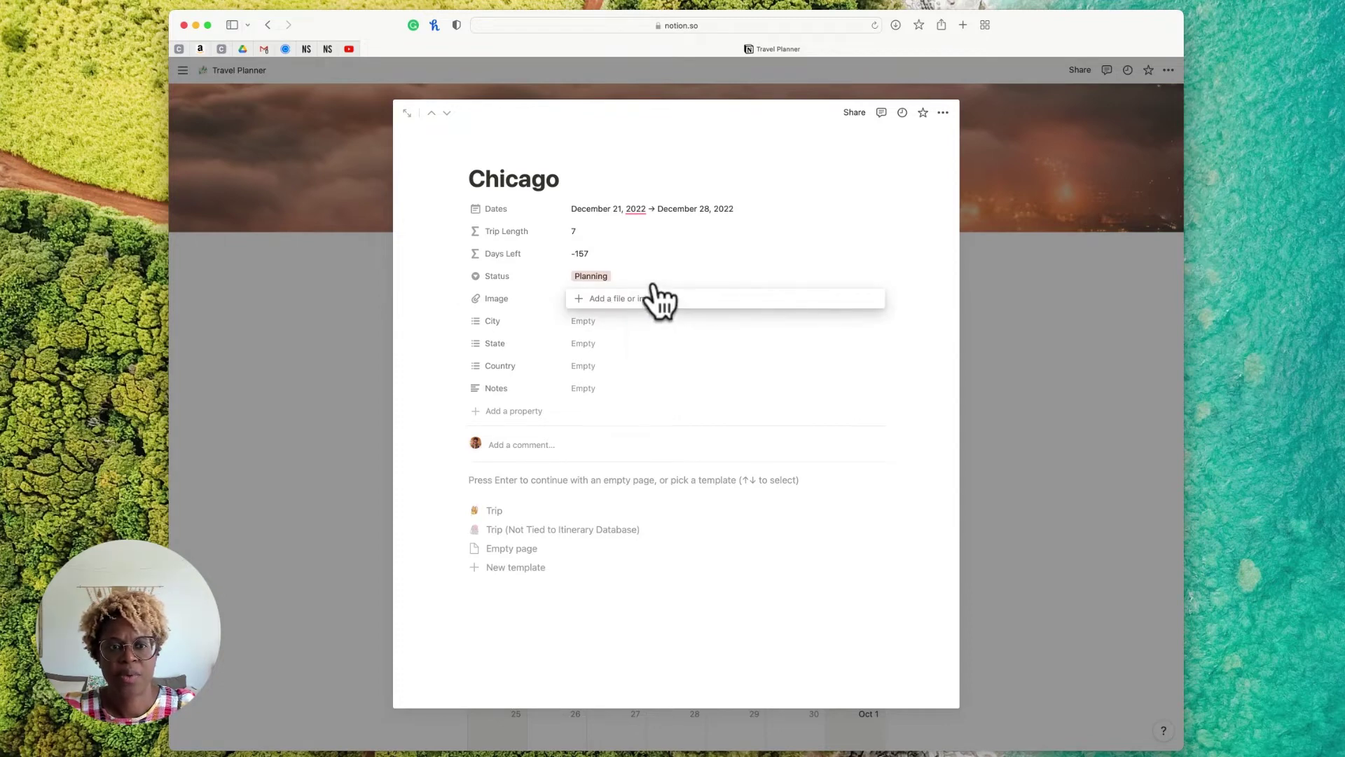
pyautogui.press('Escape')
pyautogui.press('super+t')
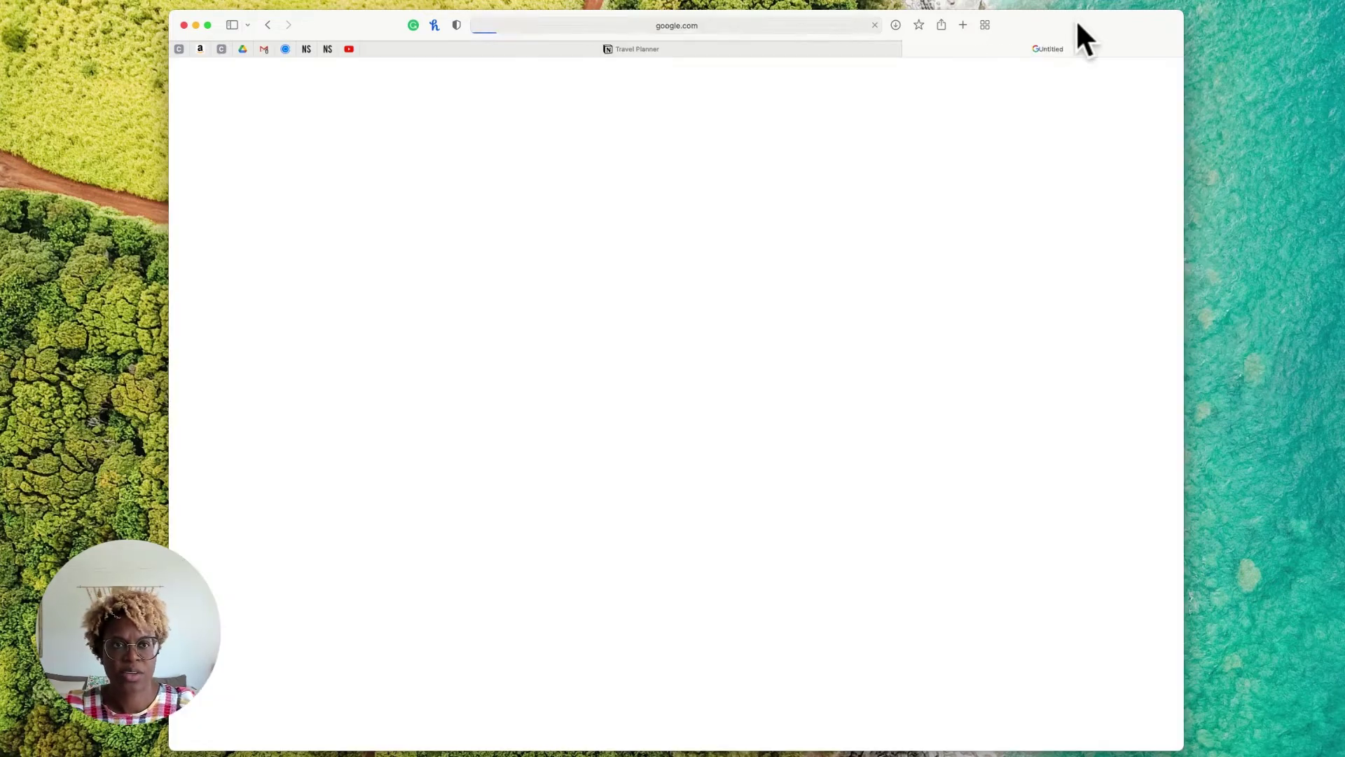
pyautogui.click(689, 28)
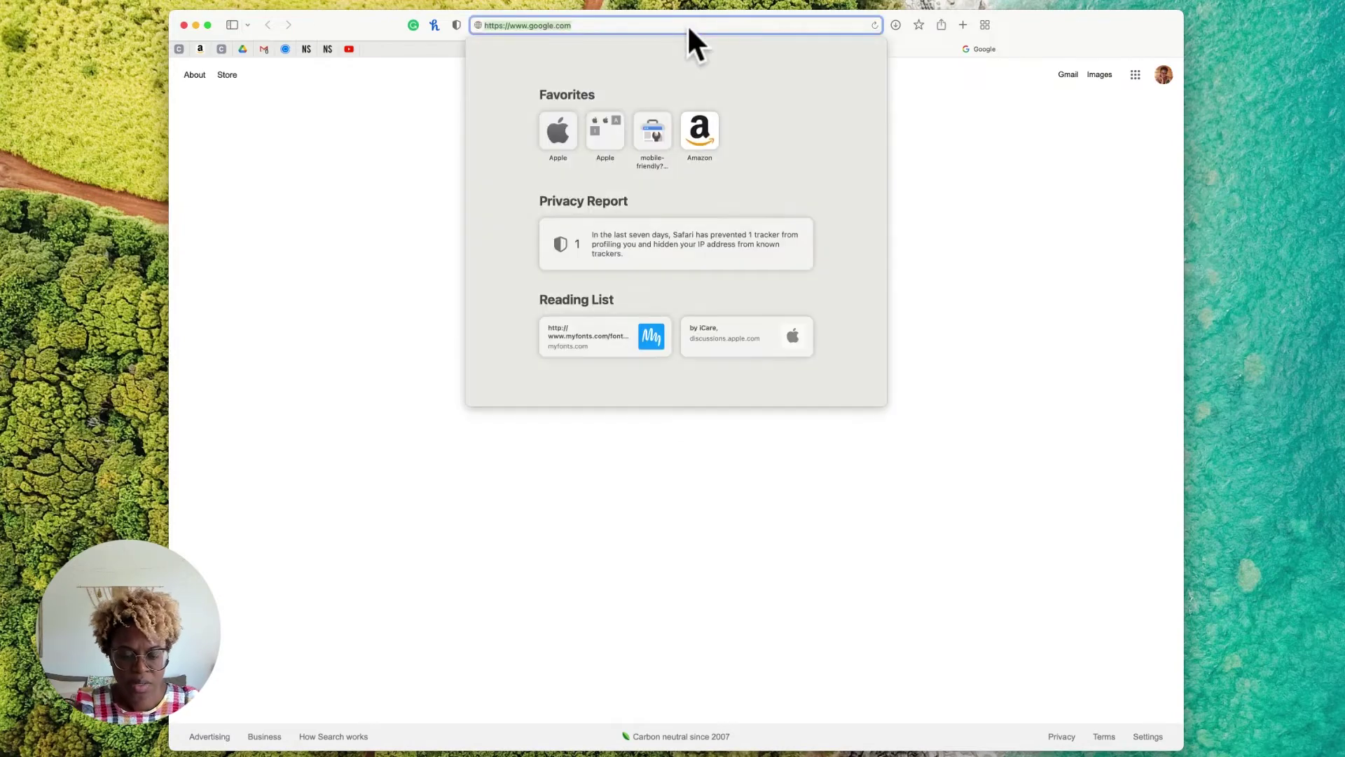
pyautogui.write('uns[pla')
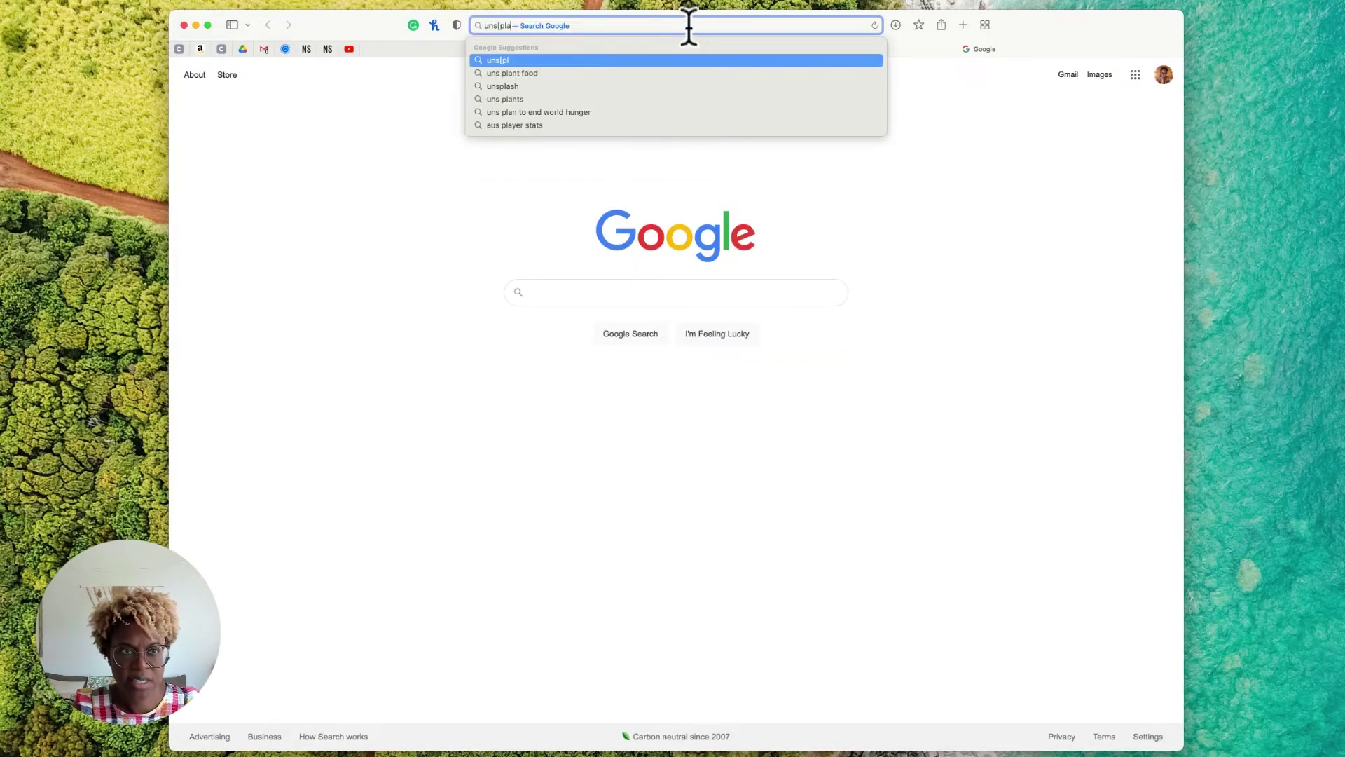
pyautogui.press('BackSpace')
pyautogui.press('BackSpace')
pyautogui.press('BackSpace')
pyautogui.press('BackSpace')
pyautogui.write('plash.com')
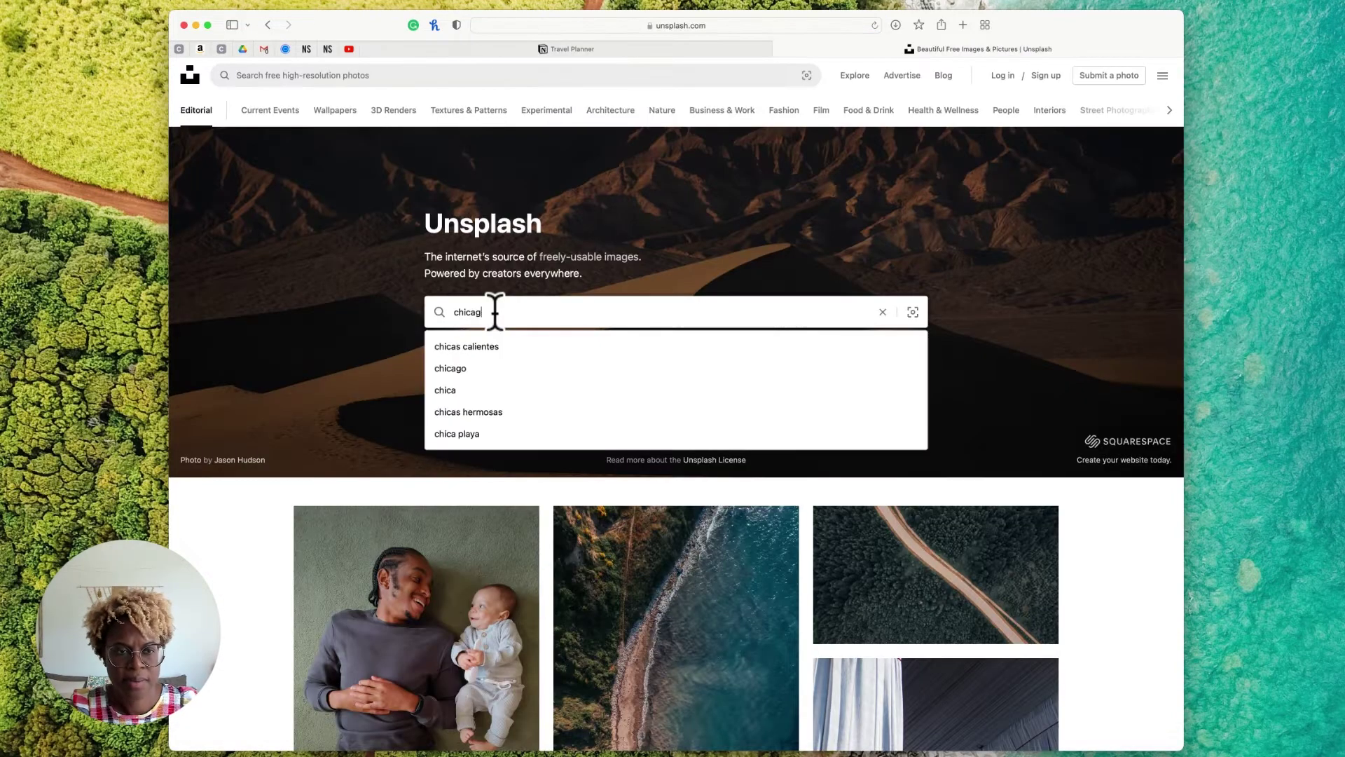
pyautogui.press('Return')
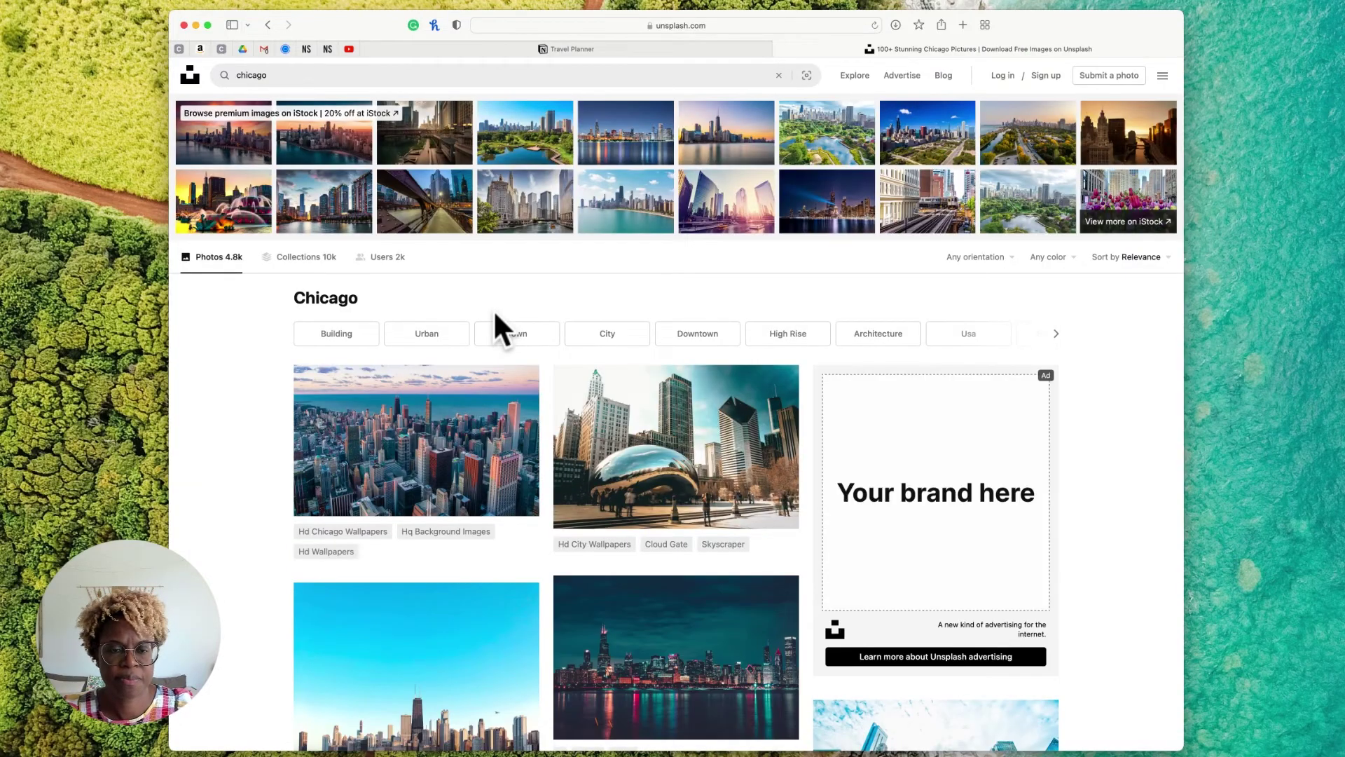
# Browse the Chicago photos, open the one of a train on tracks between city buildings, and show its download size options
pyautogui.scroll(-10, 669, 313)
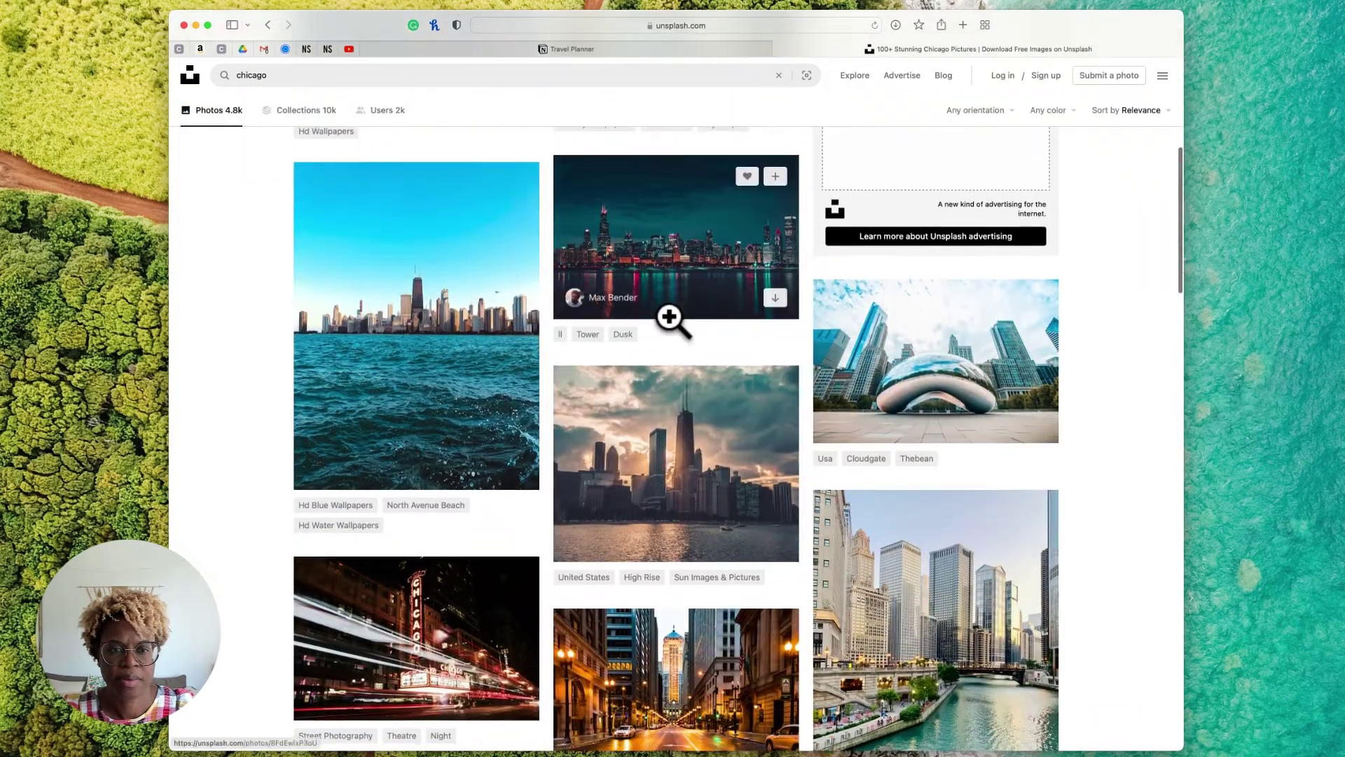
pyautogui.scroll(-6, 669, 316)
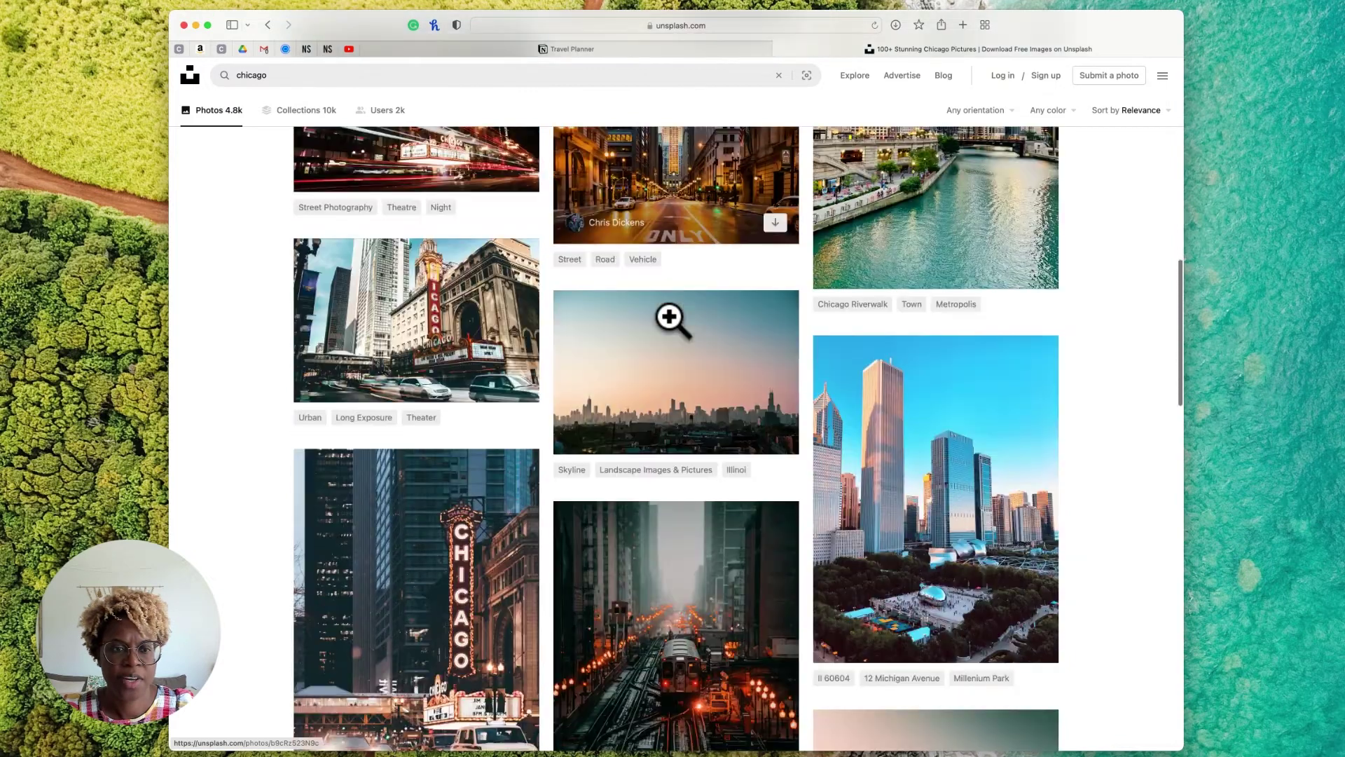
pyautogui.scroll(-3, 669, 317)
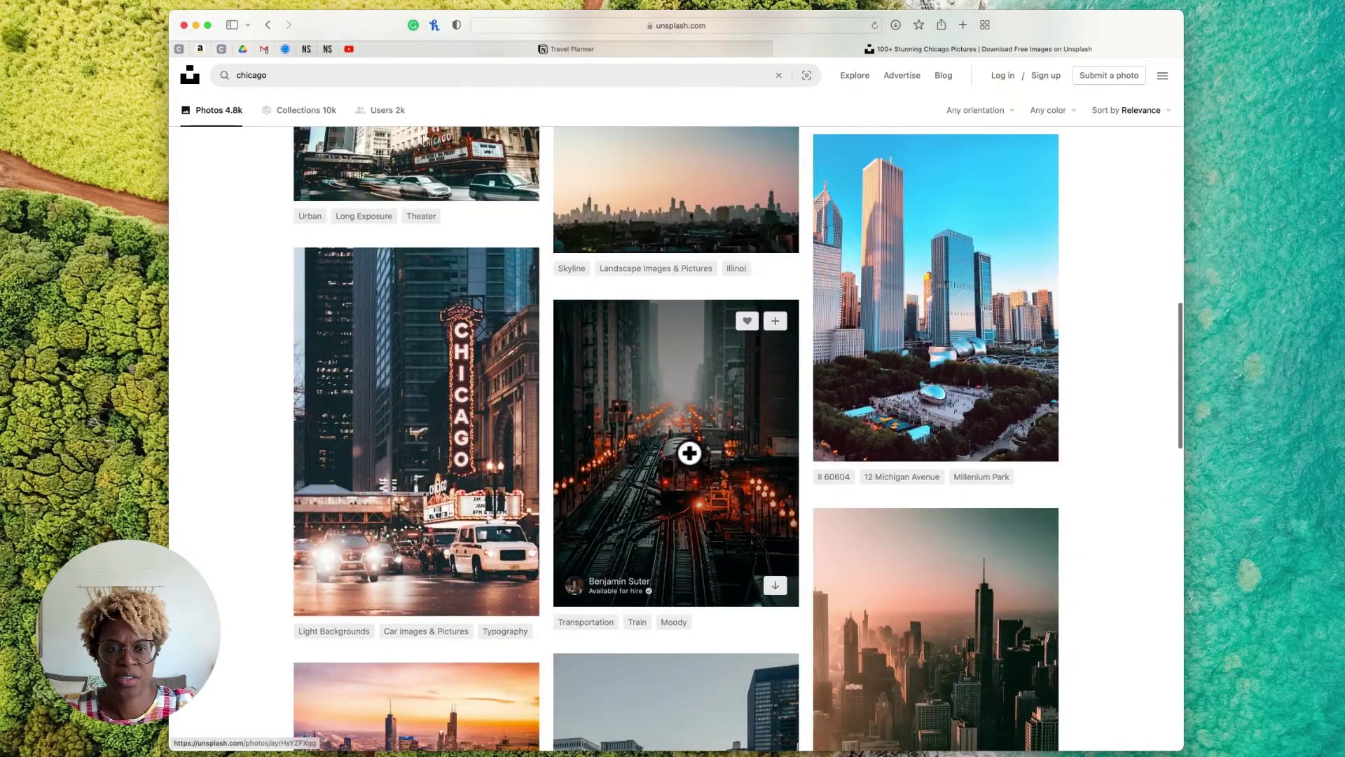
pyautogui.click(690, 453)
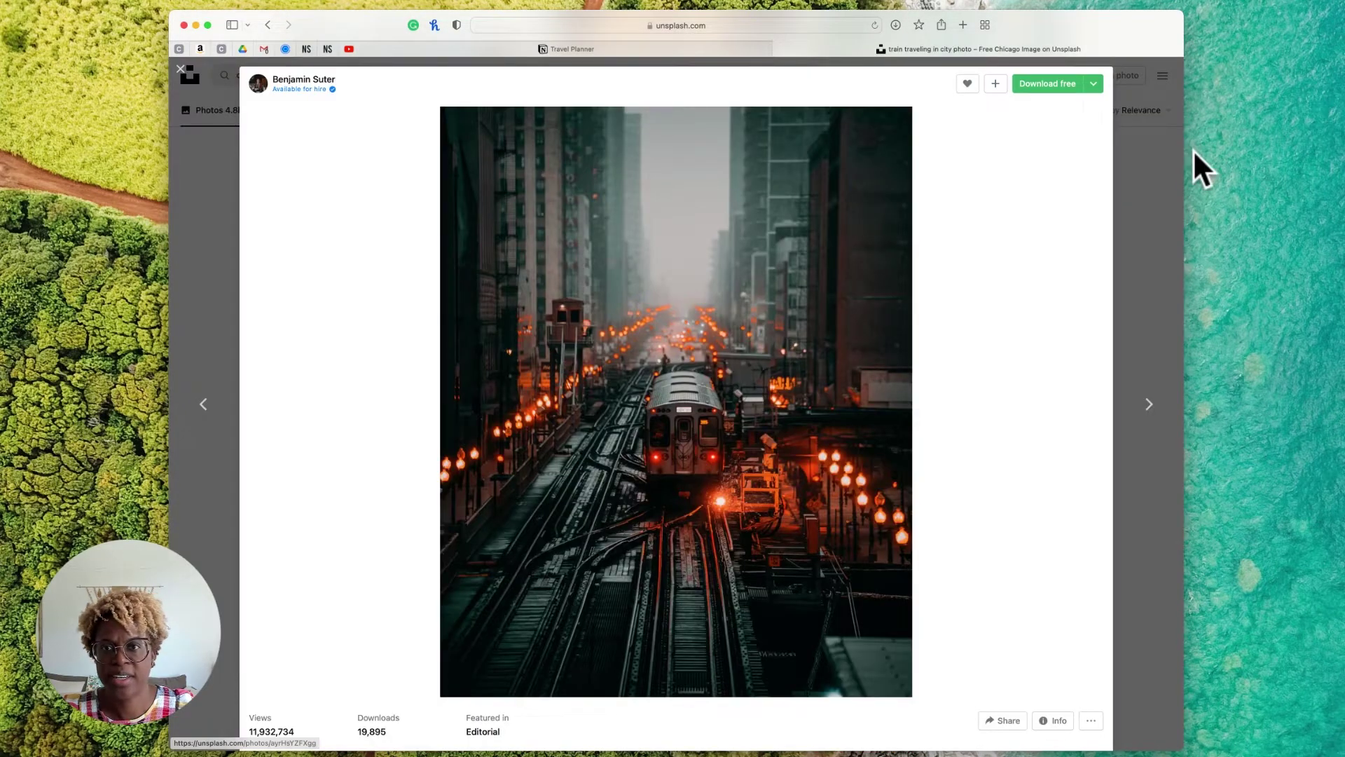
pyautogui.click(1093, 84)
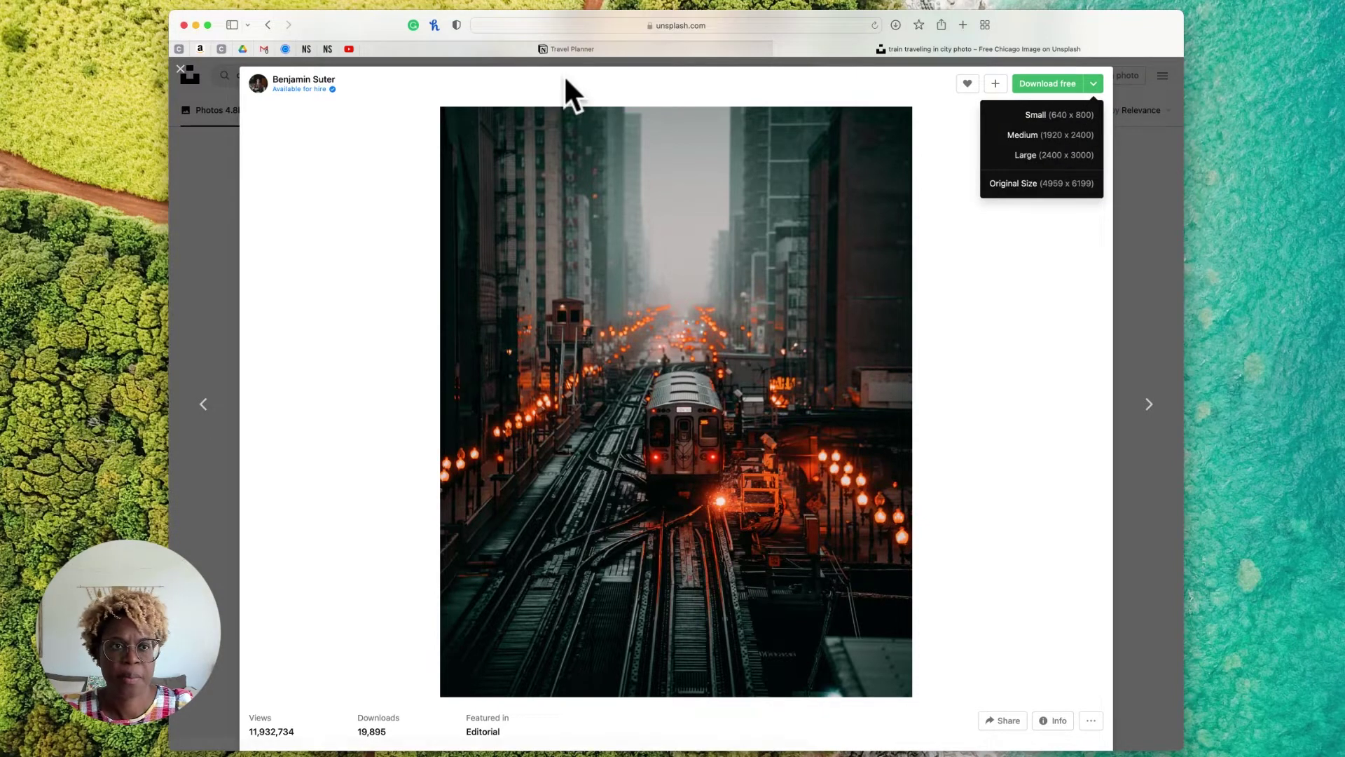
# Return to the Travel Planner and upload the train photo from the Location Photos folder as the Chicago trip's image
pyautogui.click(569, 49)
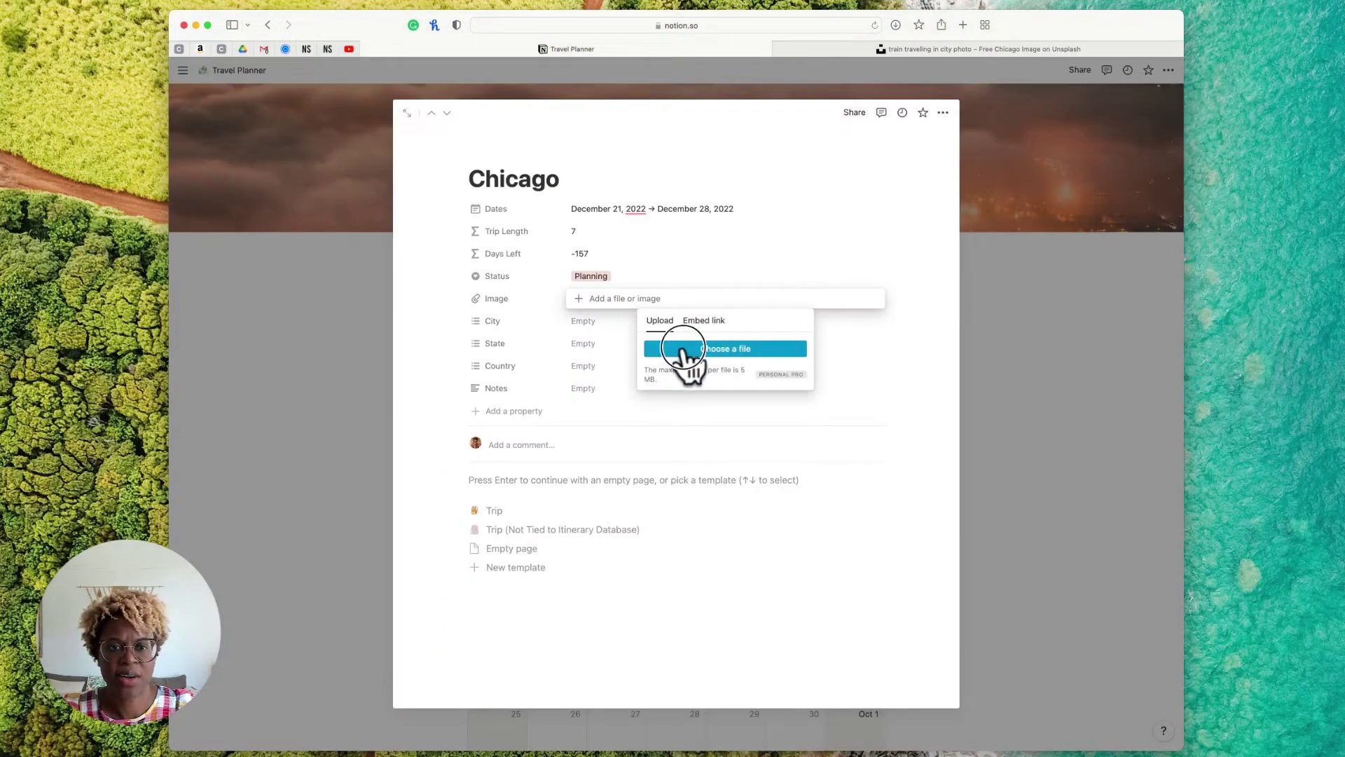
pyautogui.click(683, 350)
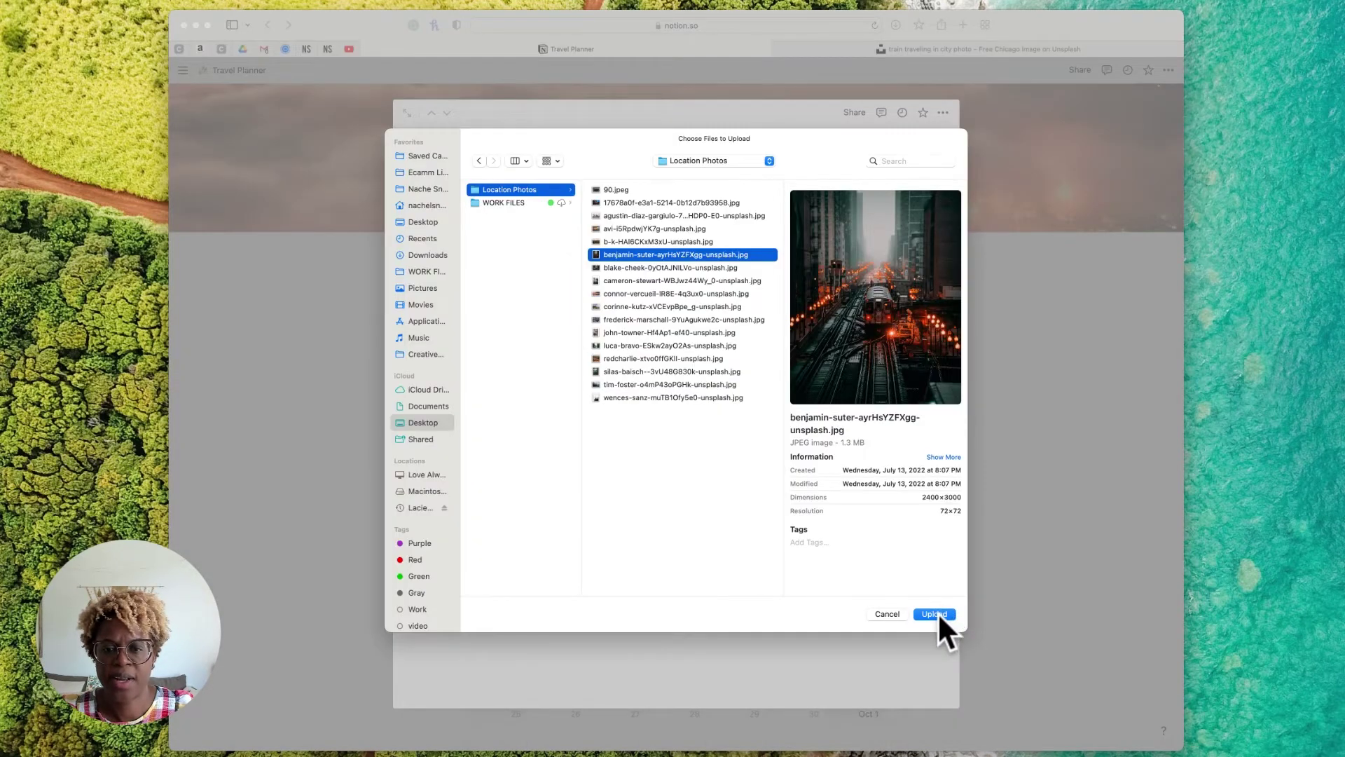
pyautogui.click(936, 614)
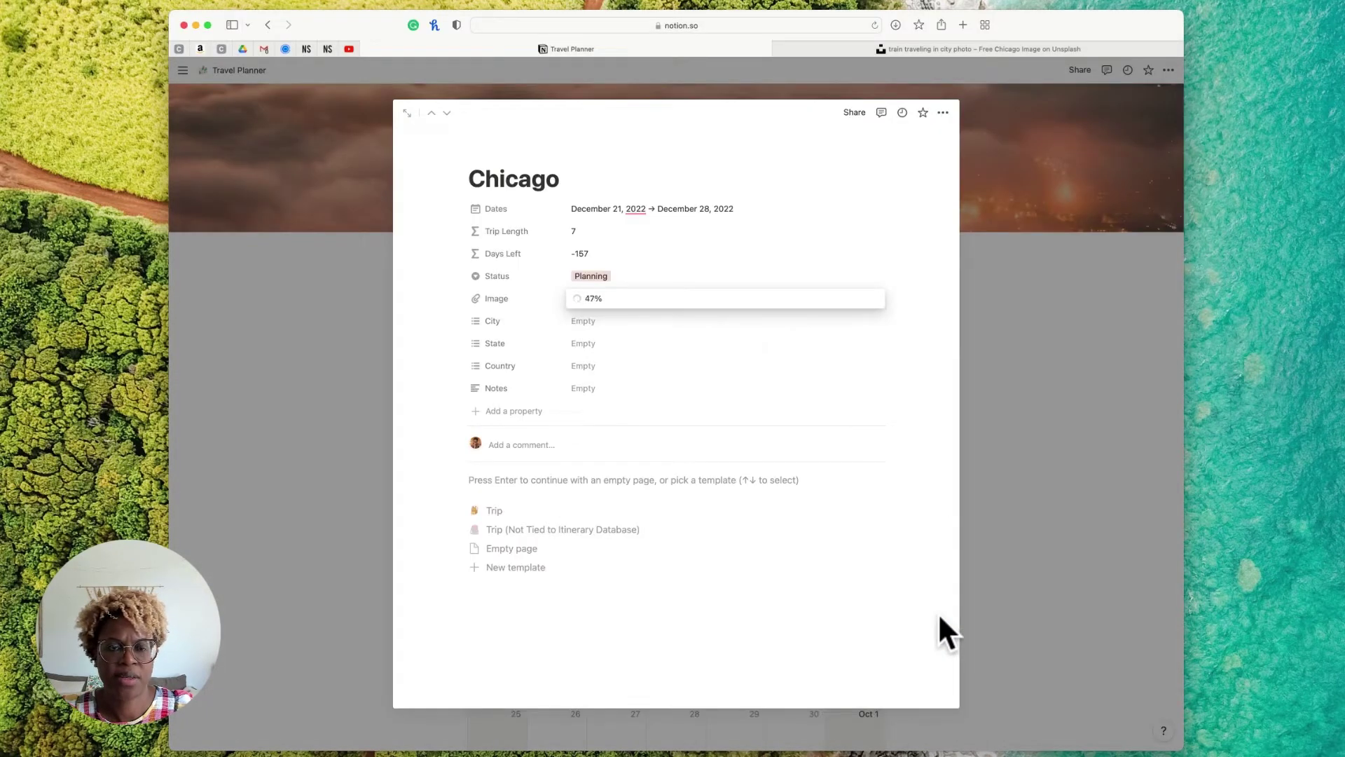
# Create a new City option named Chicago and assign it to the trip
pyautogui.click(616, 319)
pyautogui.write('C')
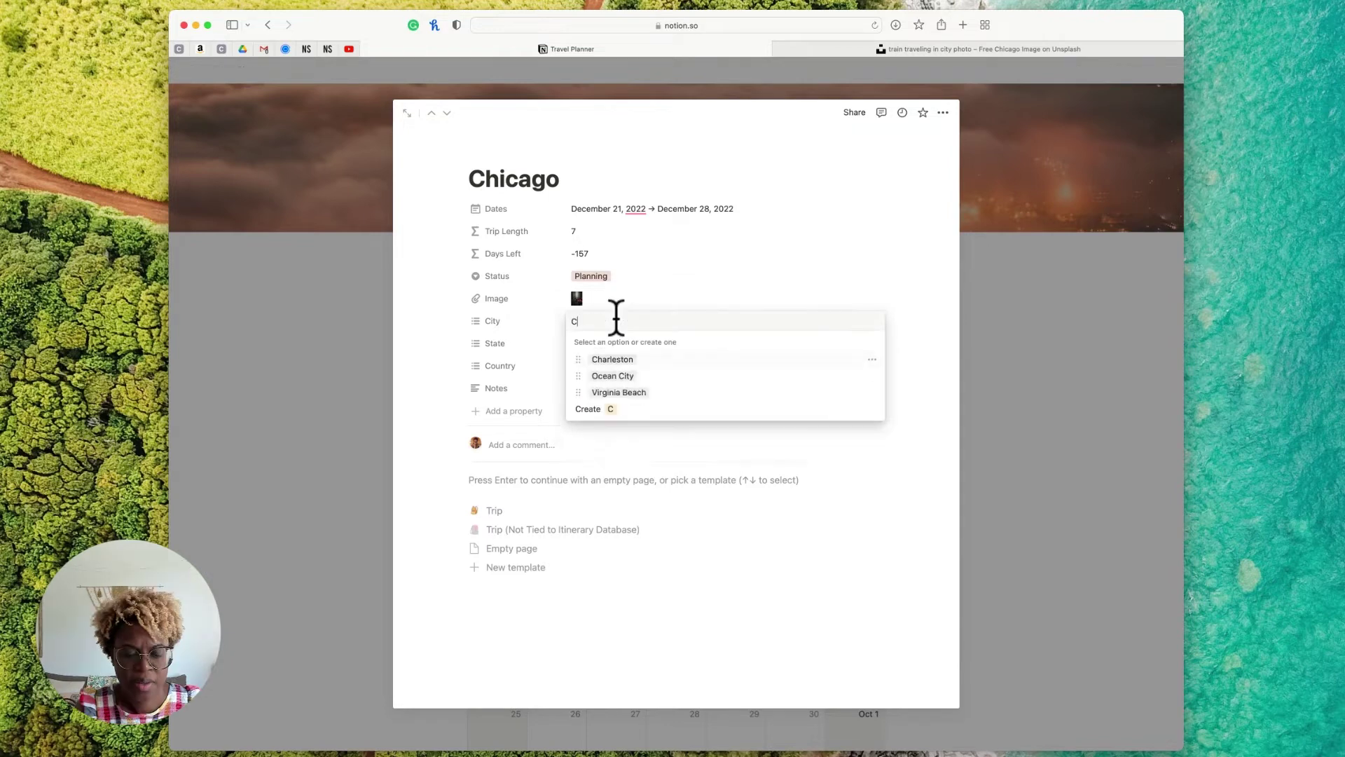
pyautogui.write('hicago')
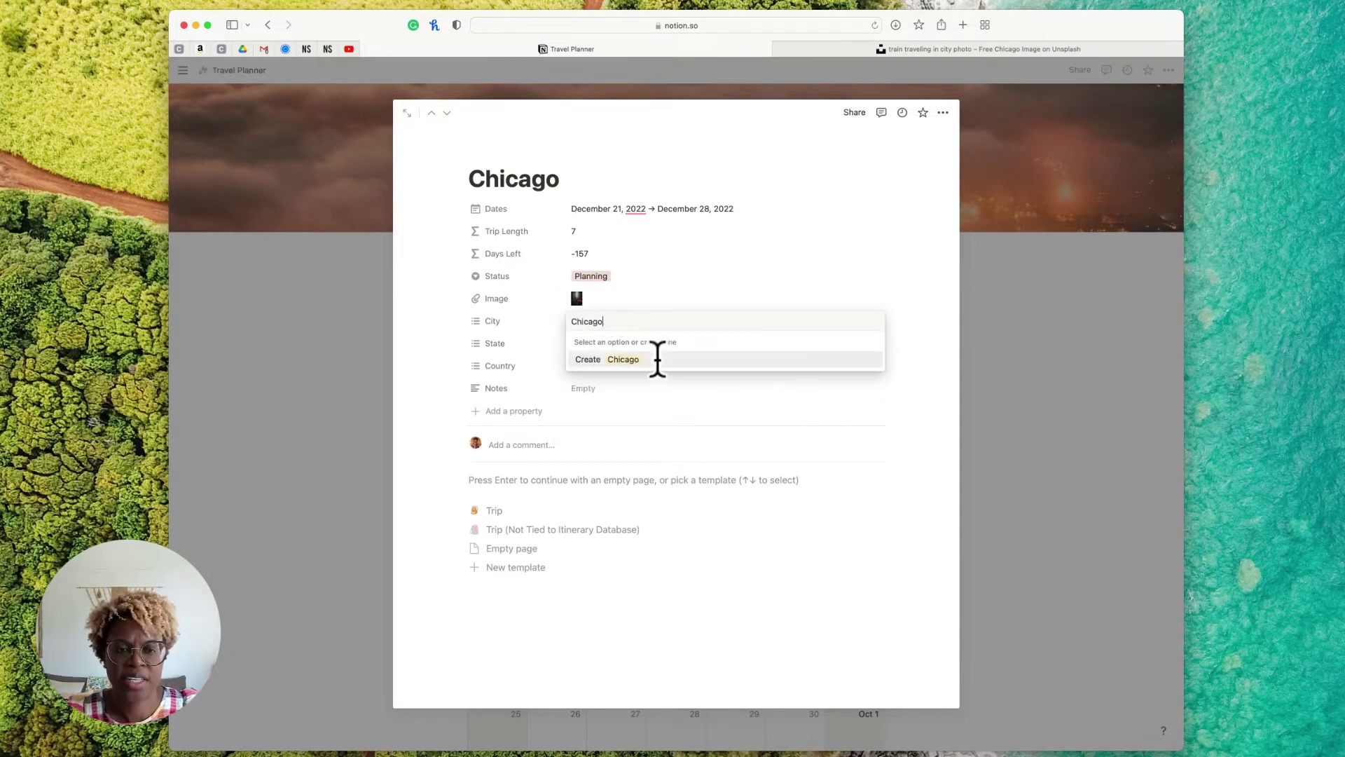
pyautogui.click(654, 360)
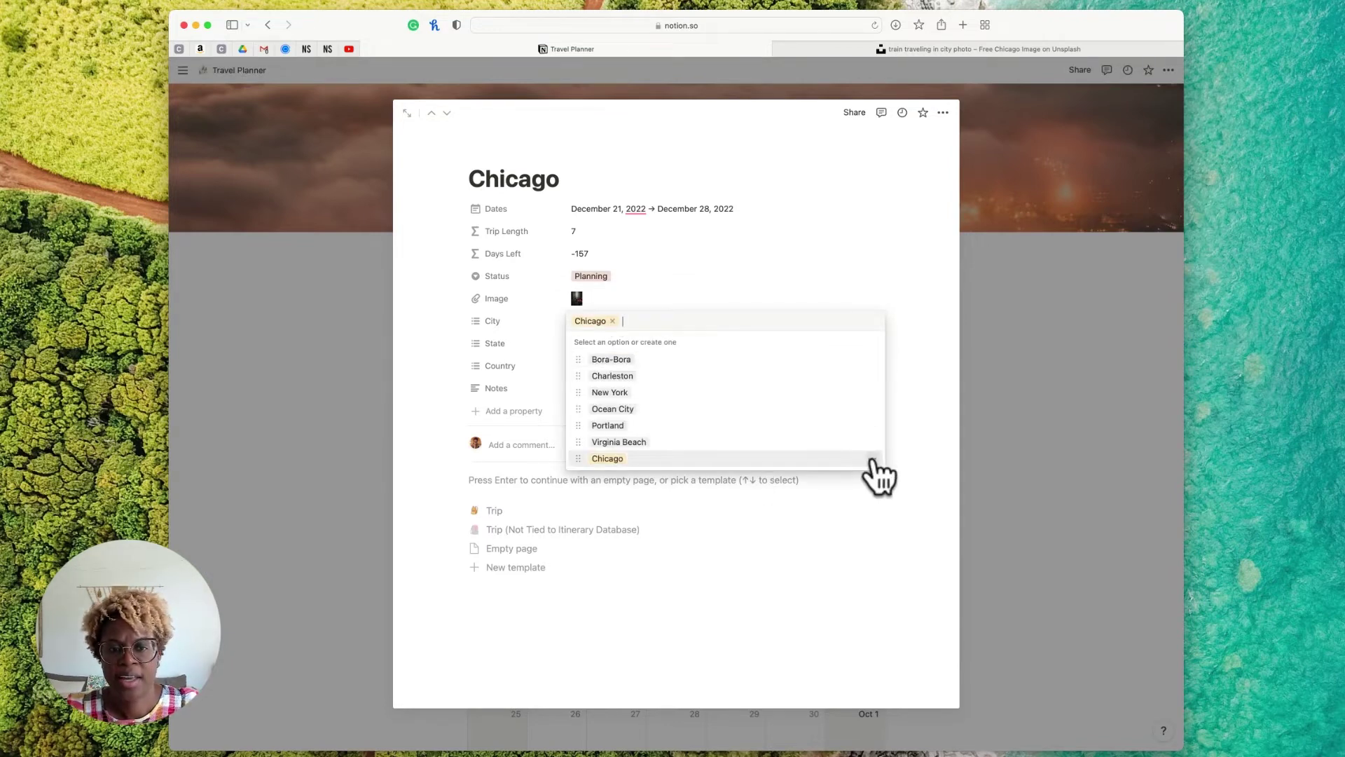
# Change the Chicago city option's color to light gray and move it between Charleston and New York in the option order
pyautogui.click(873, 460)
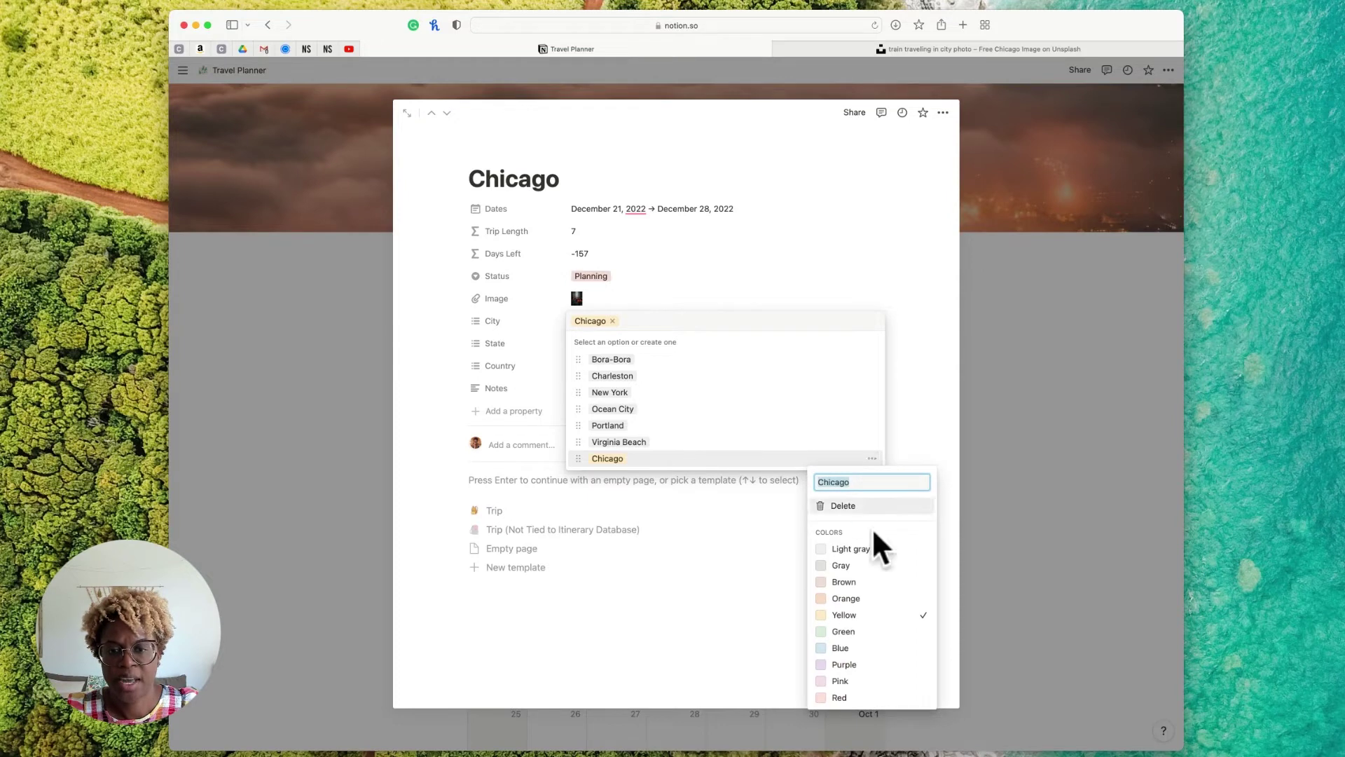
pyautogui.click(872, 550)
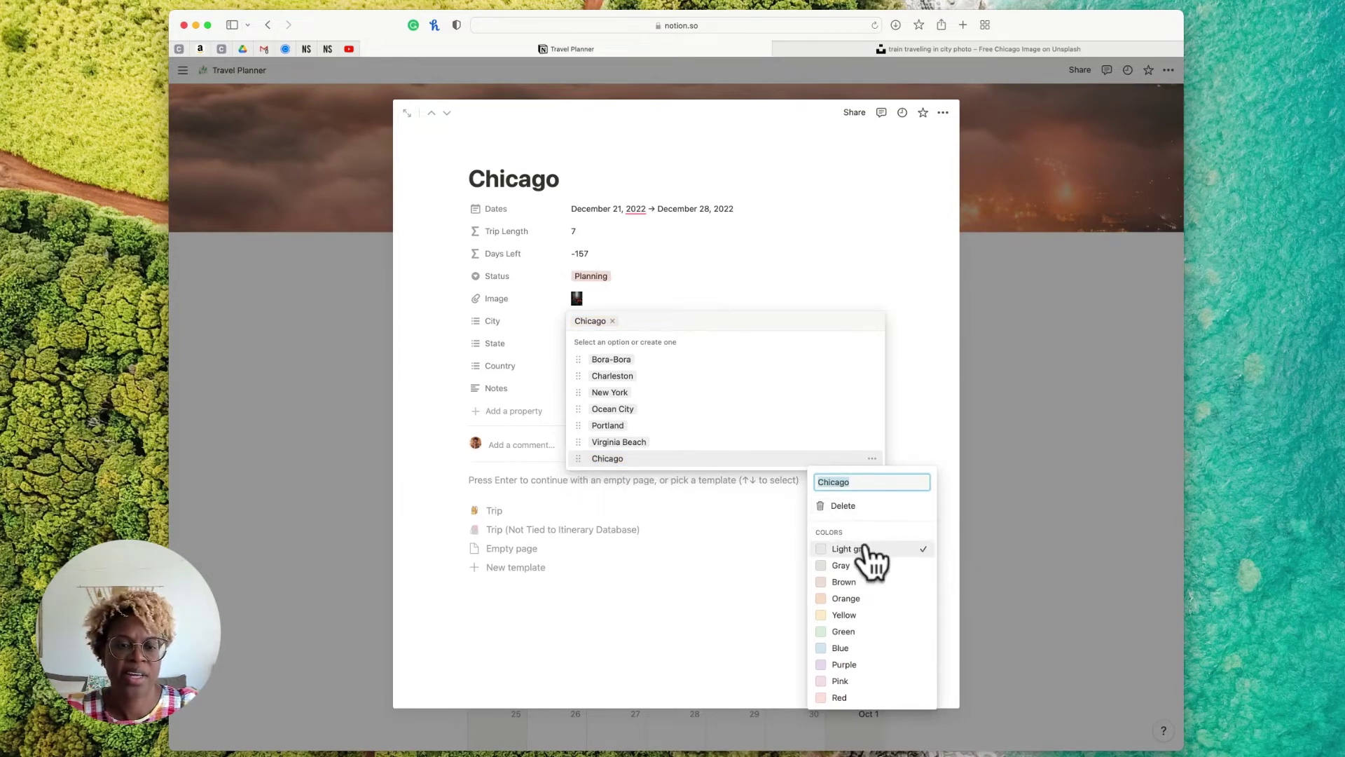
pyautogui.moveTo(577, 460); pyautogui.dragTo(585, 393)
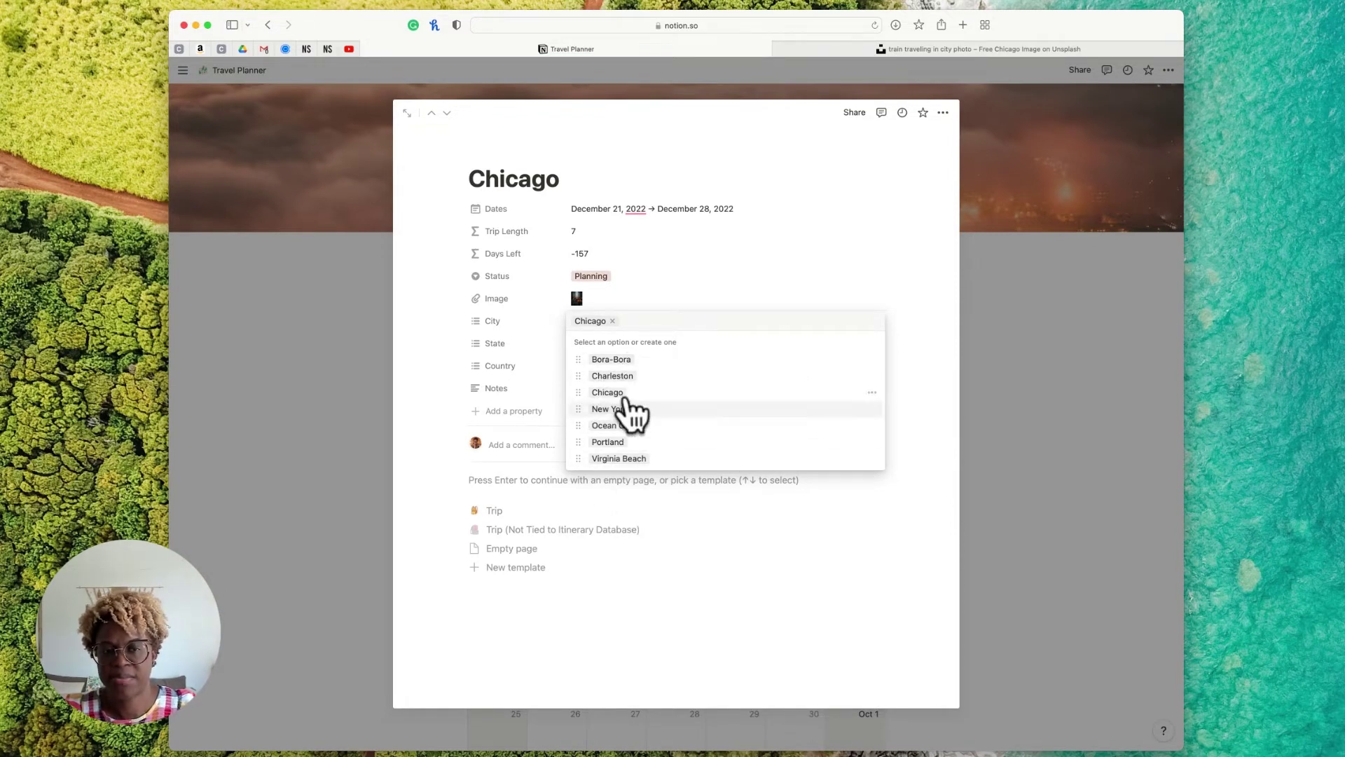
pyautogui.click(457, 354)
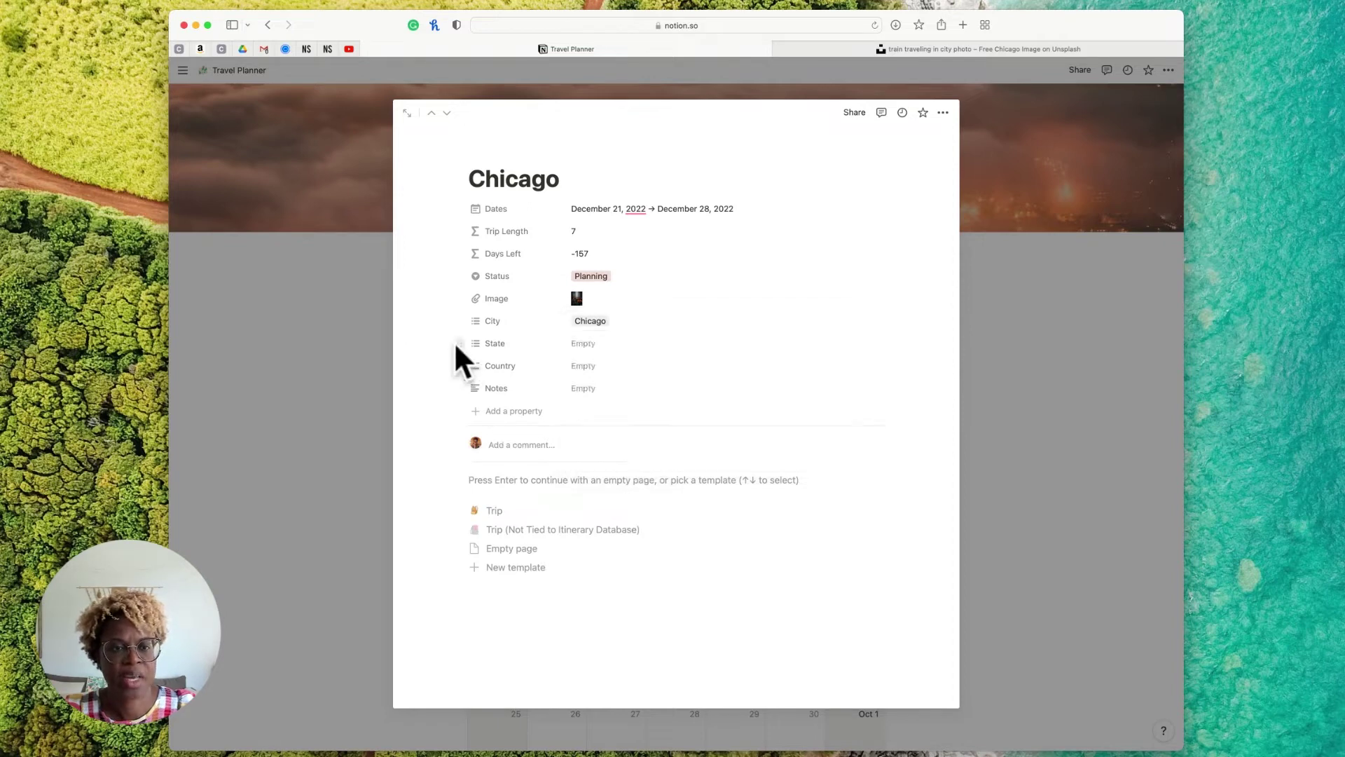
# Set the trip's State to Illinois and its Country to United States
pyautogui.click(622, 351)
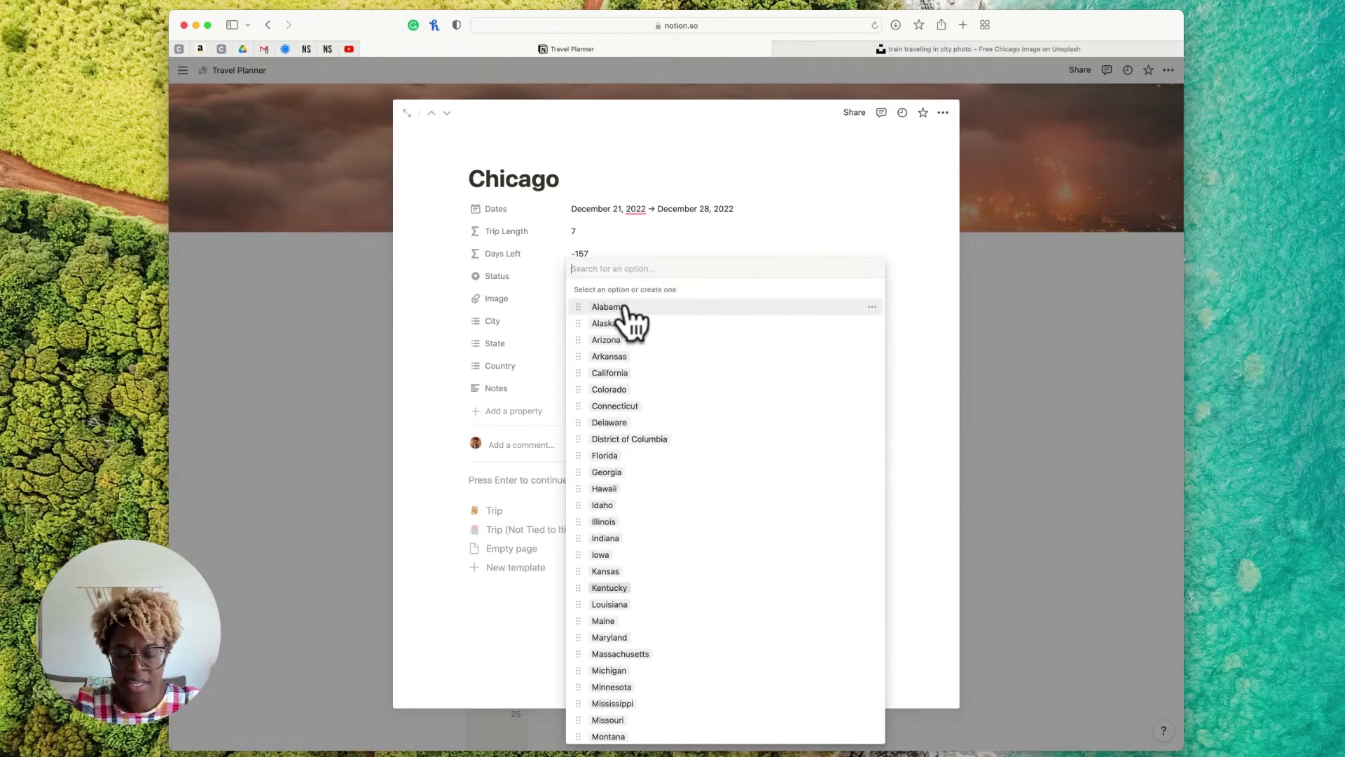
pyautogui.write('il')
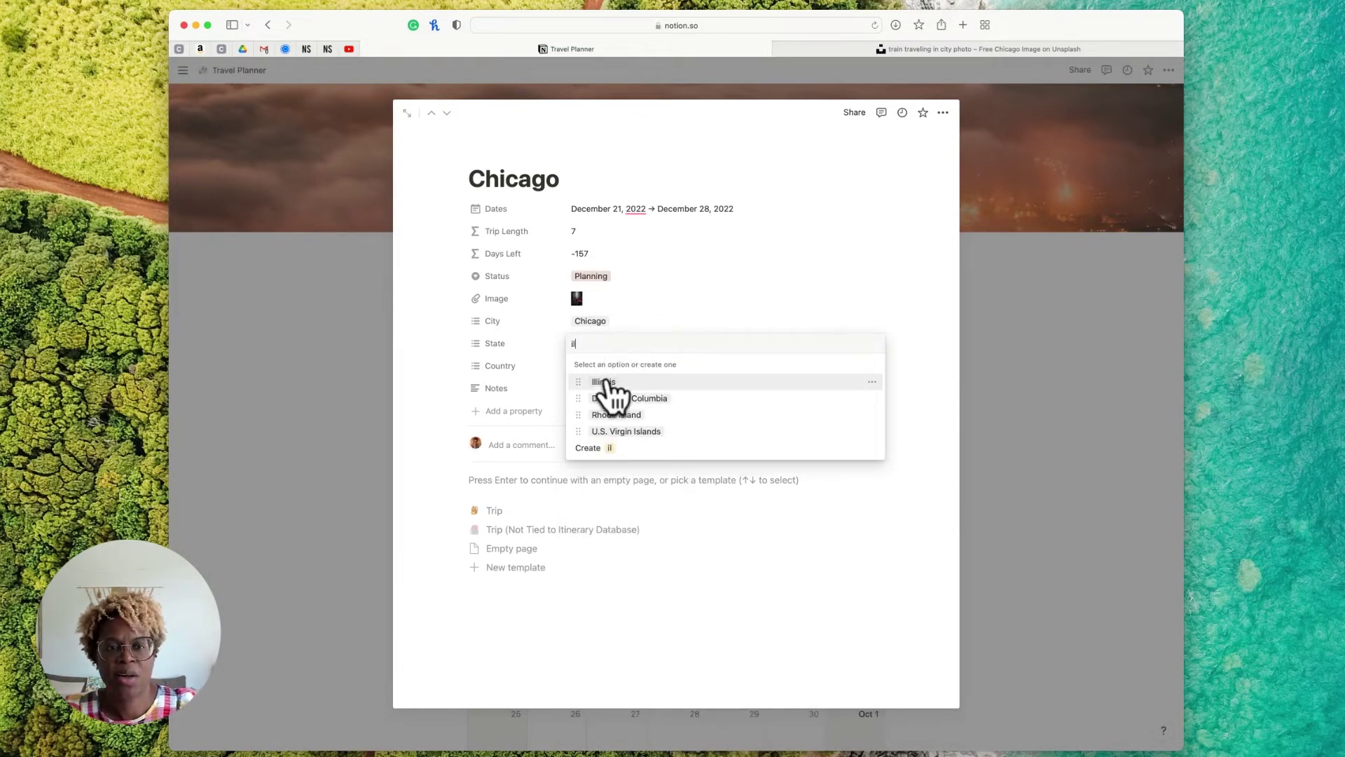
pyautogui.click(604, 382)
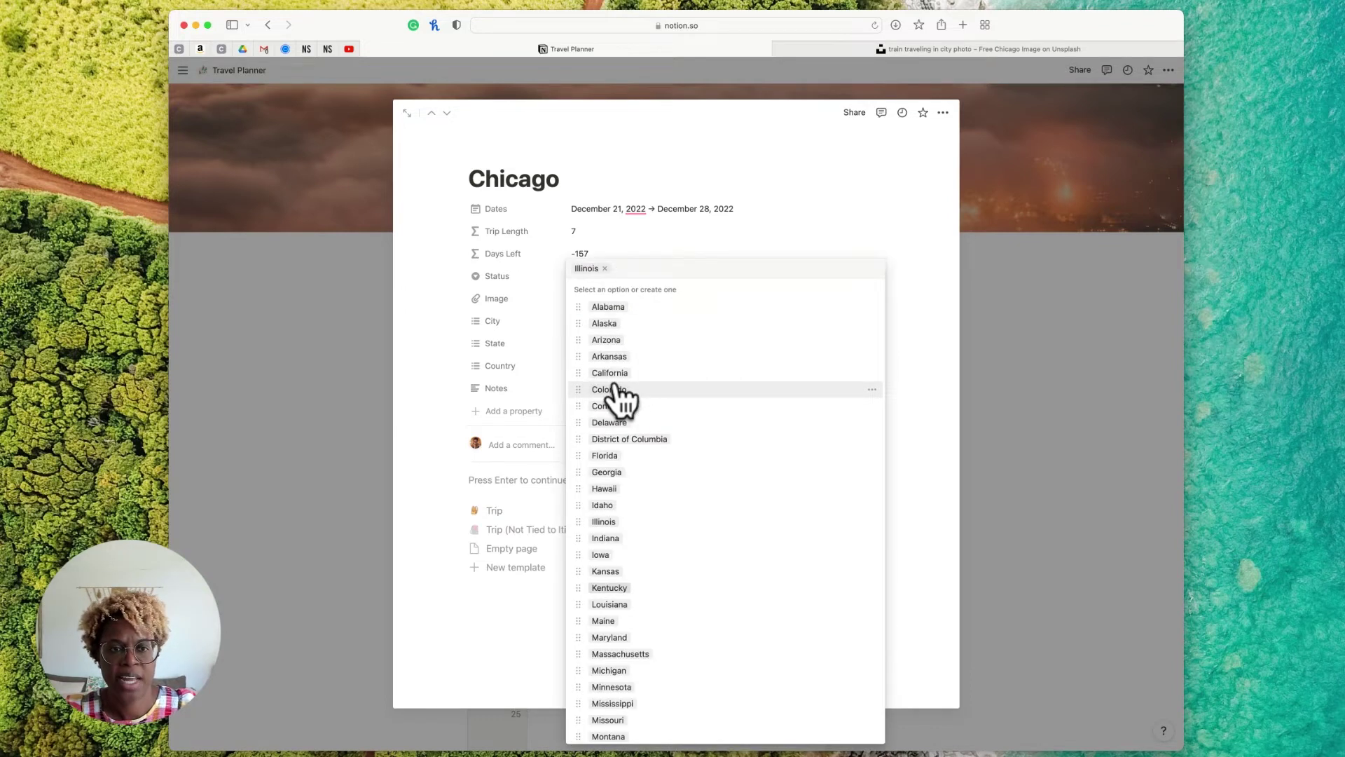
pyautogui.click(428, 360)
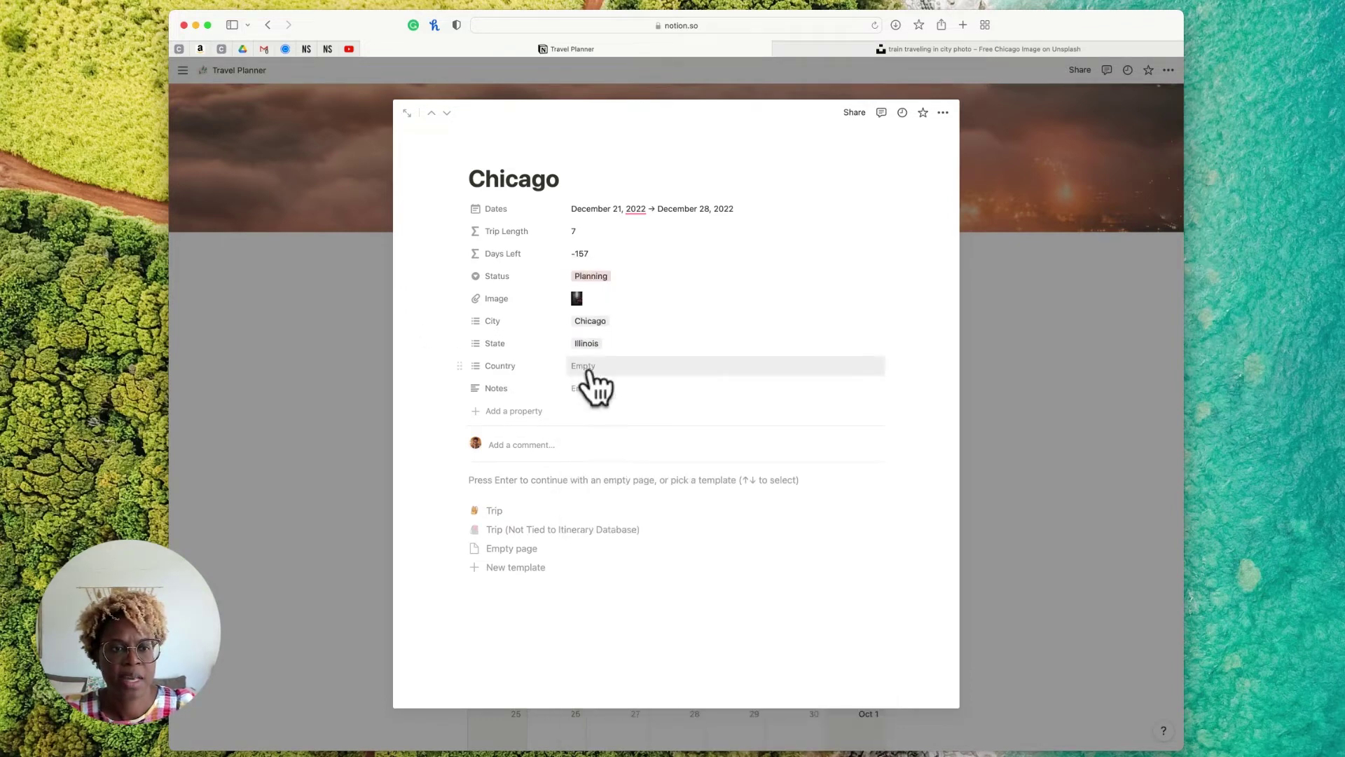
pyautogui.click(590, 370)
pyautogui.click(615, 404)
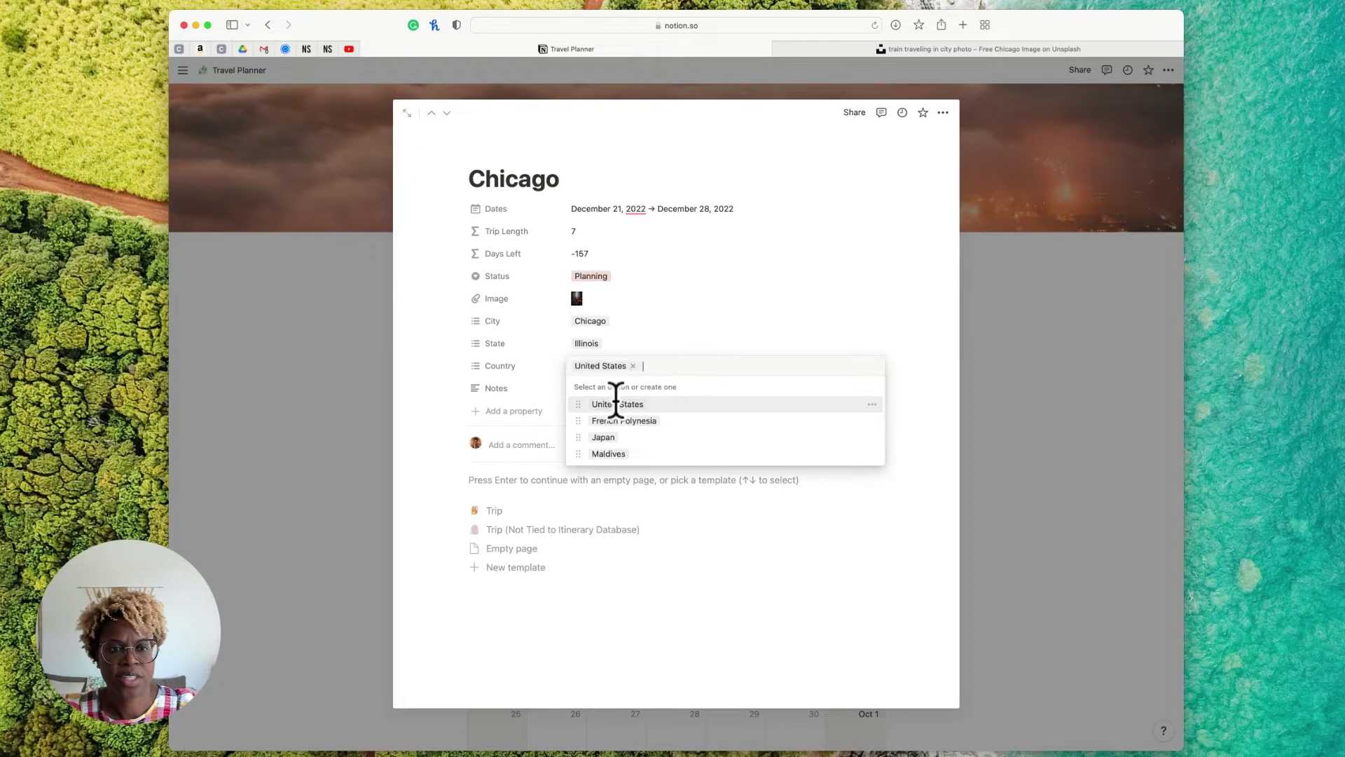
pyautogui.click(419, 321)
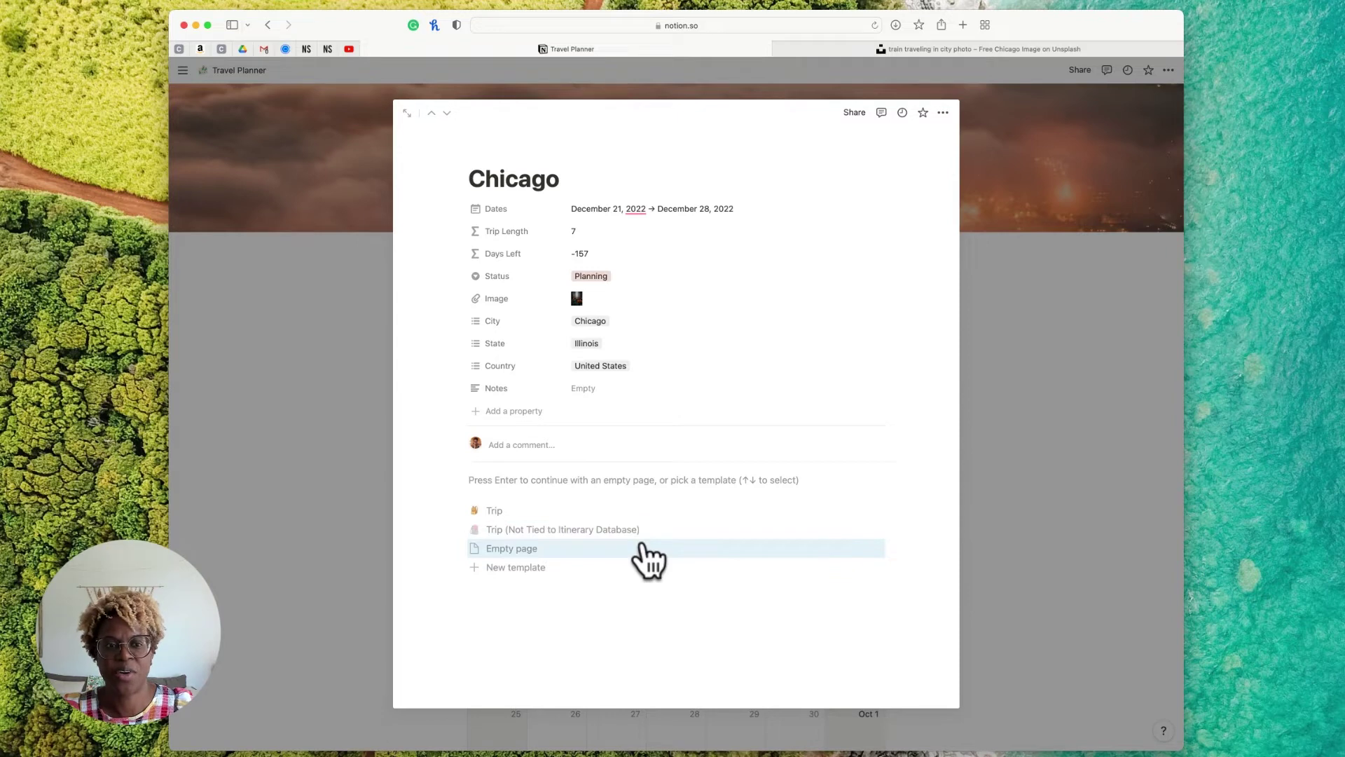
# Close the trip, check the Chicago entry in the Travel Journal's Trip List, and return to the Travel Planner
pyautogui.click(327, 415)
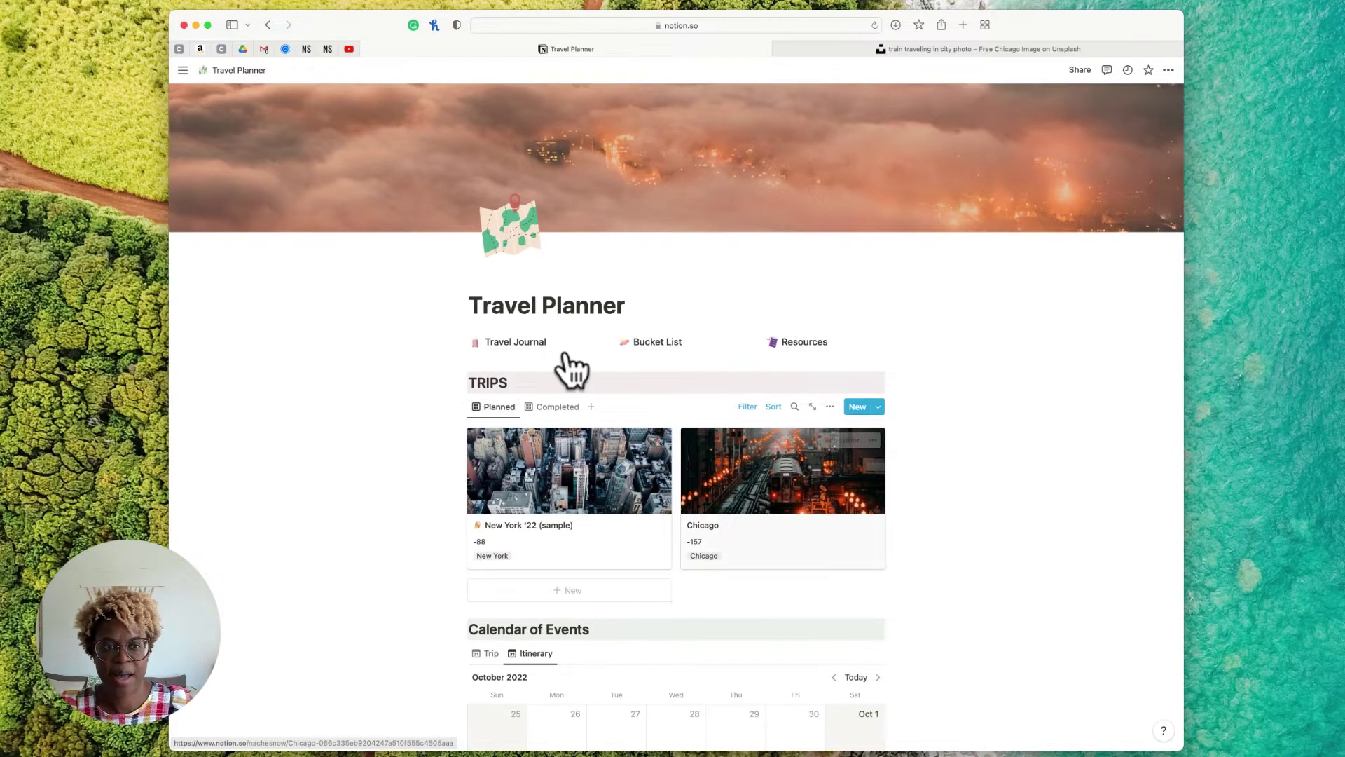
pyautogui.click(519, 342)
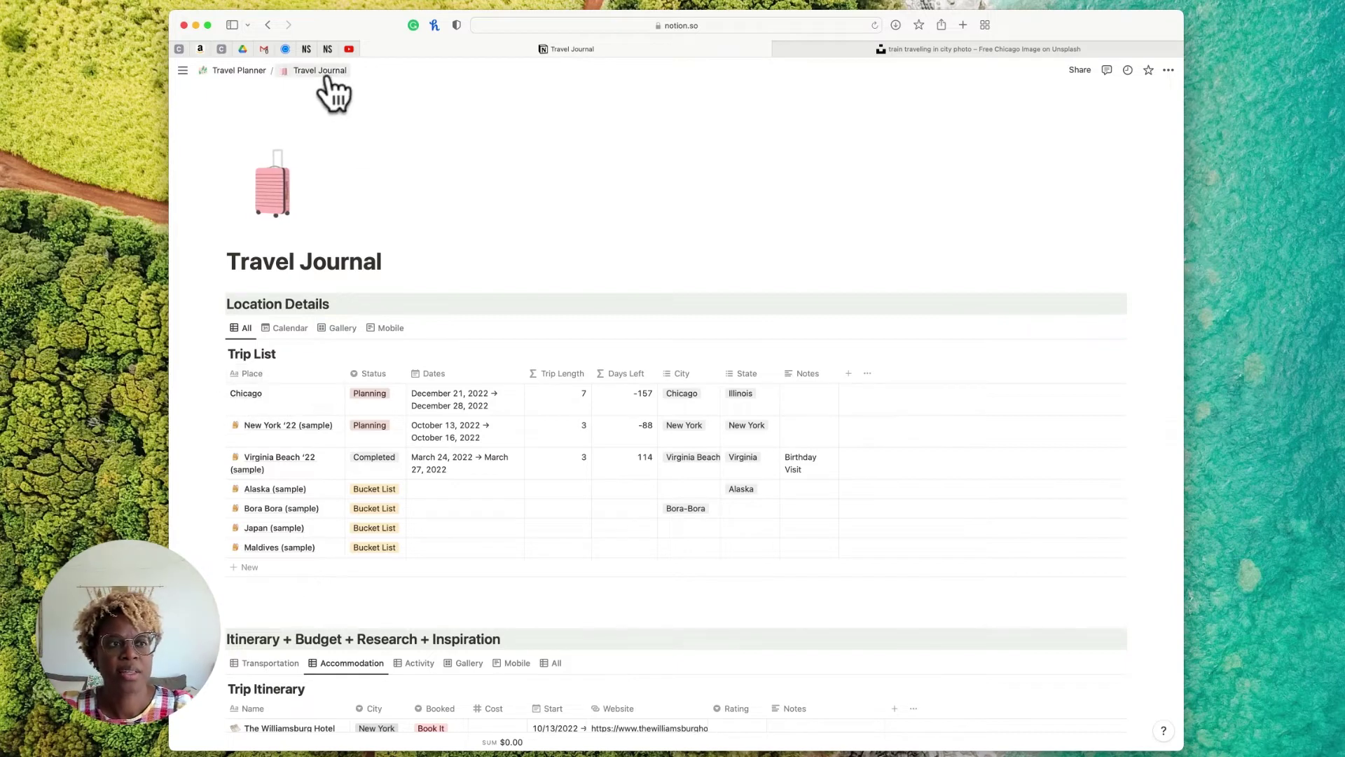
pyautogui.click(324, 73)
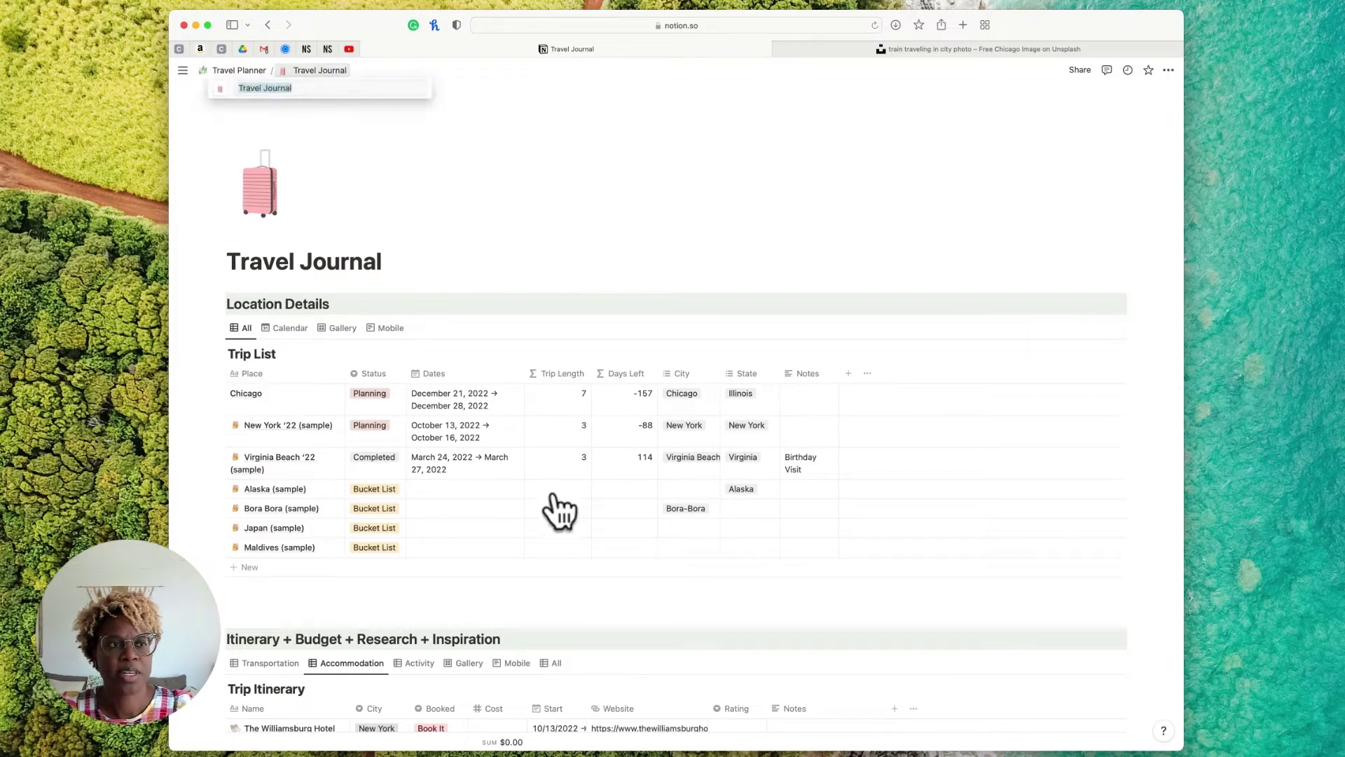
pyautogui.click(237, 70)
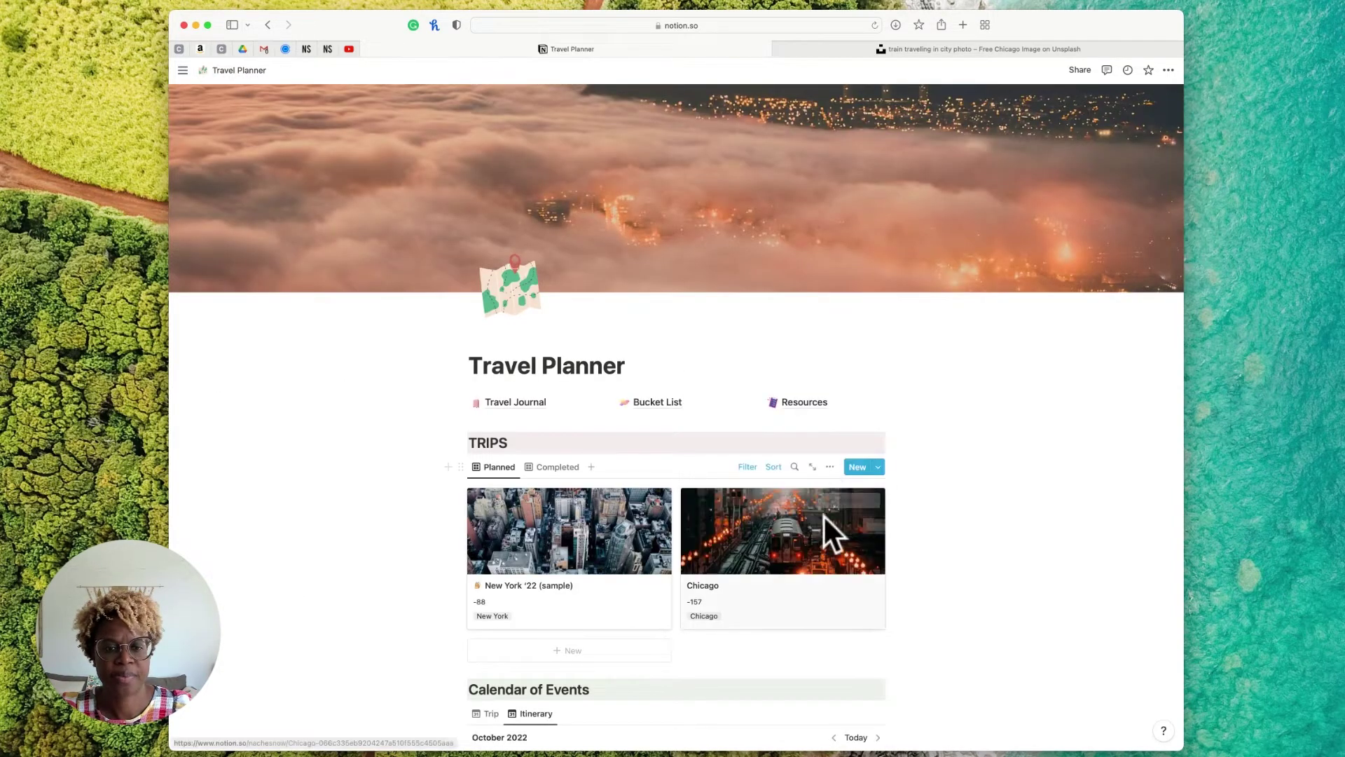
# Open the Chicago trip, apply the Trip page template to it, and look over the page's sections
pyautogui.click(779, 525)
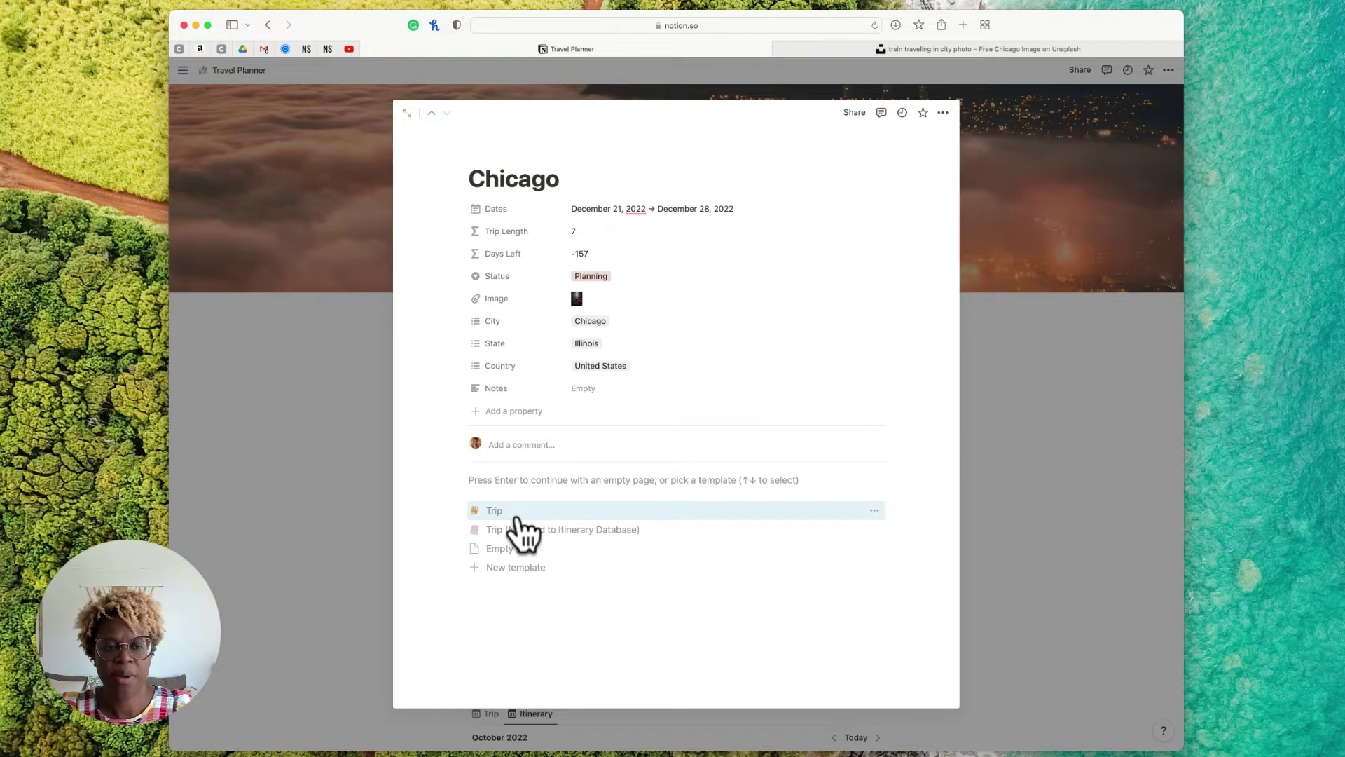
pyautogui.click(517, 518)
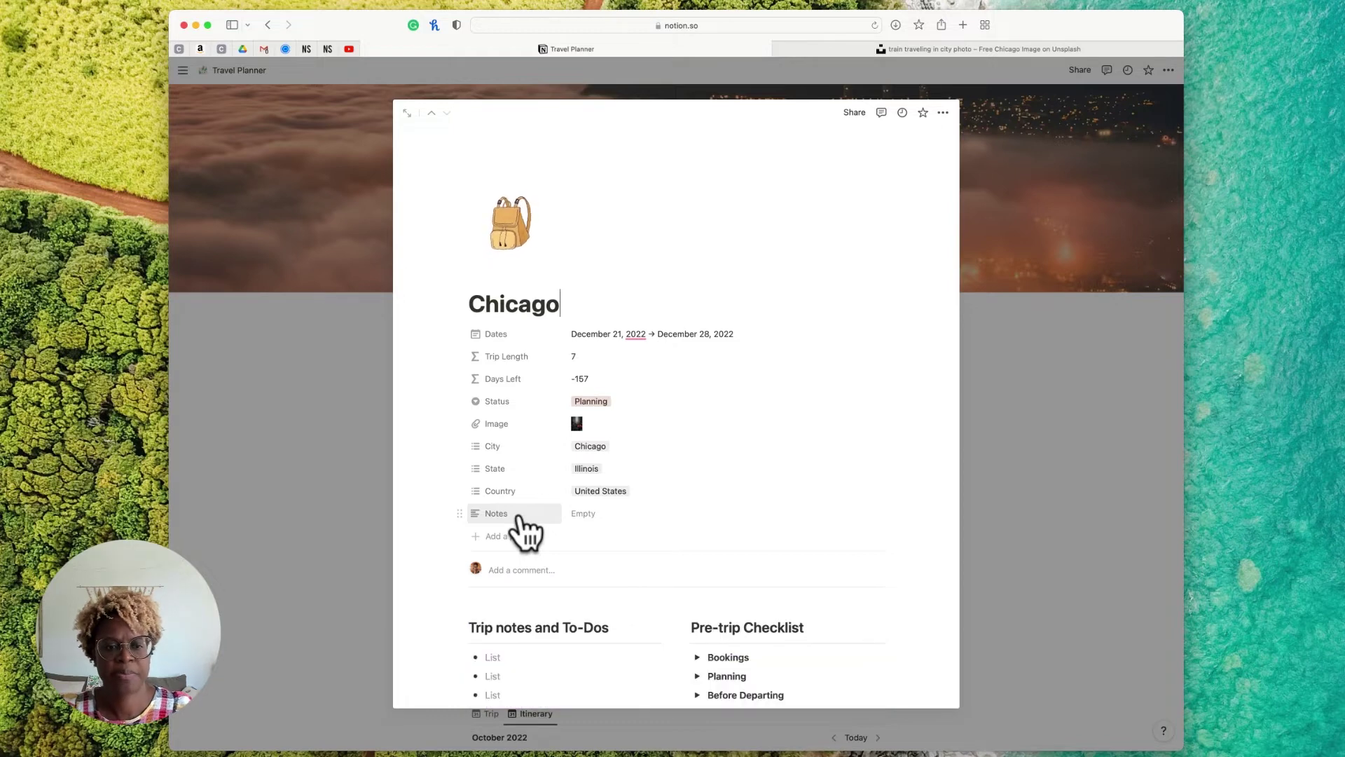
pyautogui.scroll(-2, 760, 437)
pyautogui.scroll(-2, 756, 426)
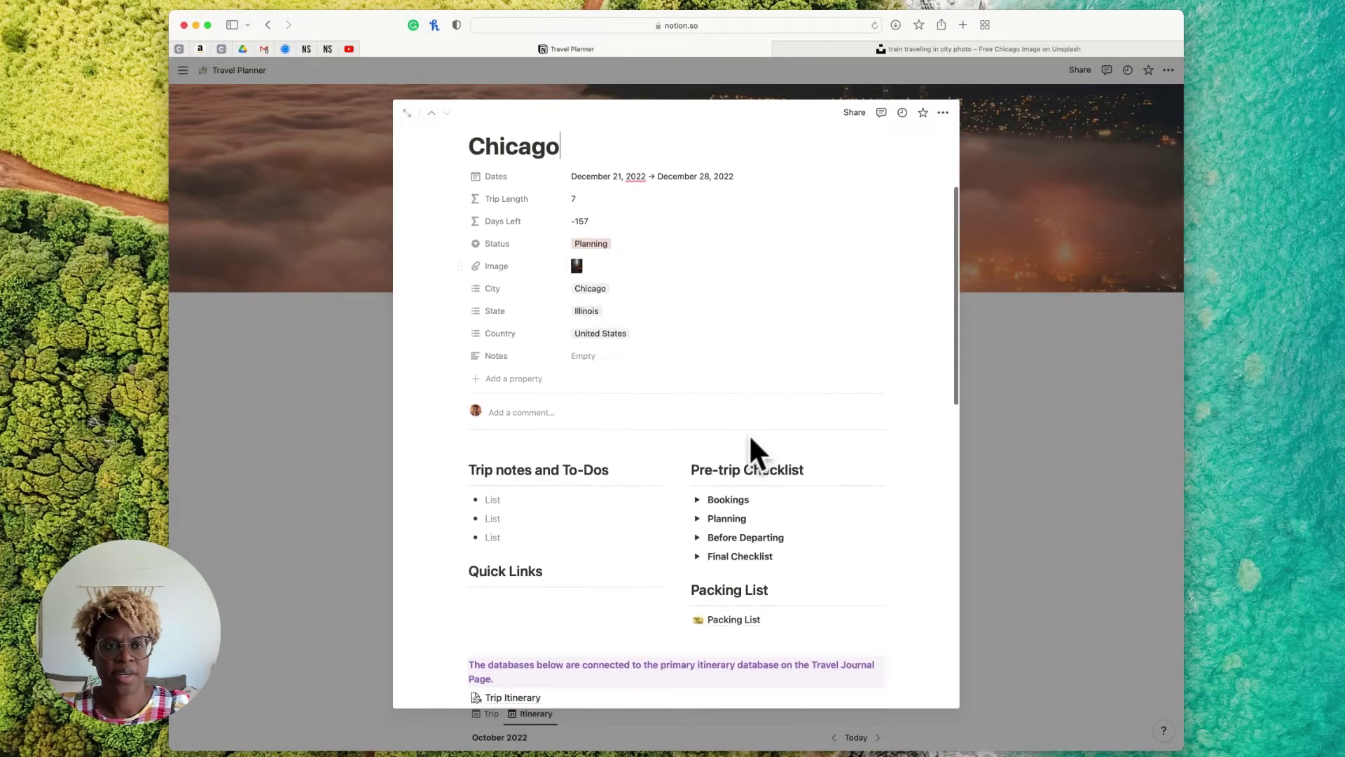
pyautogui.scroll(4, 749, 435)
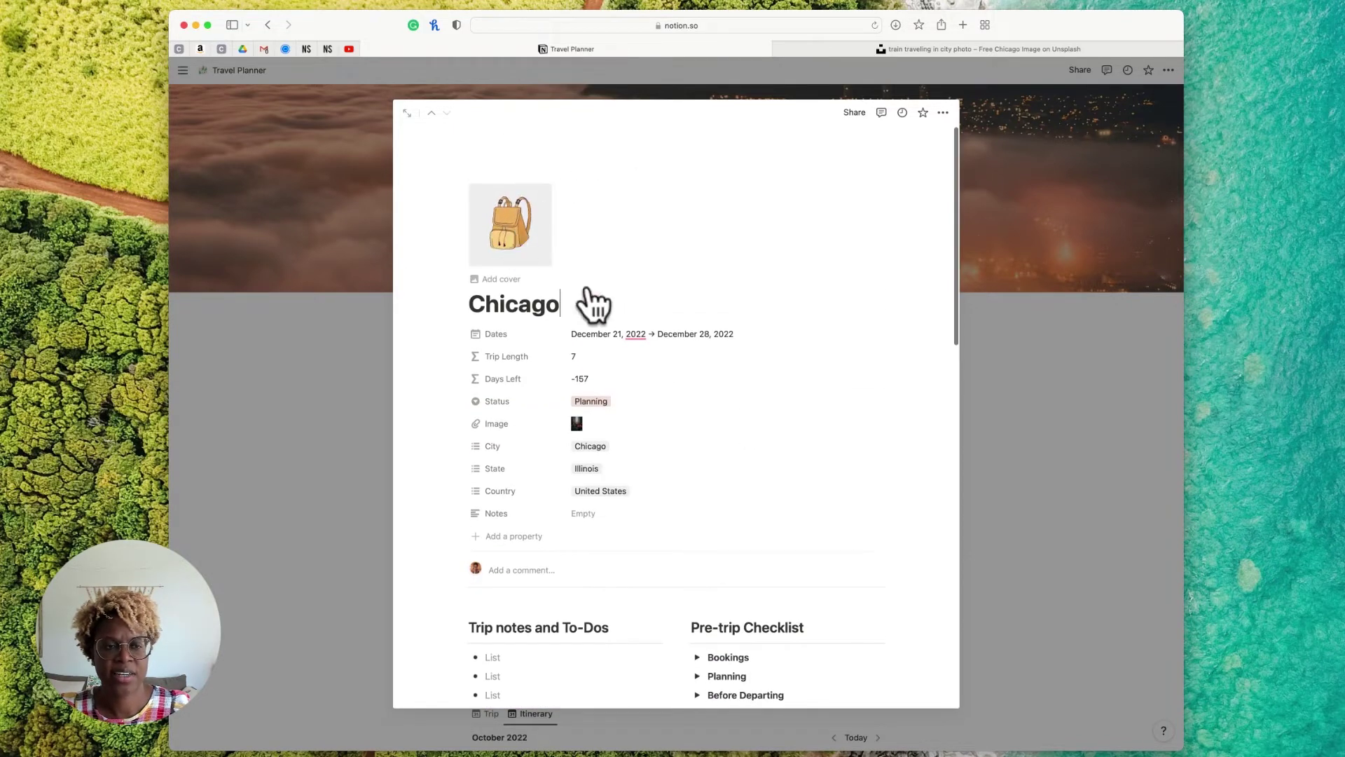
pyautogui.scroll(-5, 804, 496)
pyautogui.scroll(-2, 804, 496)
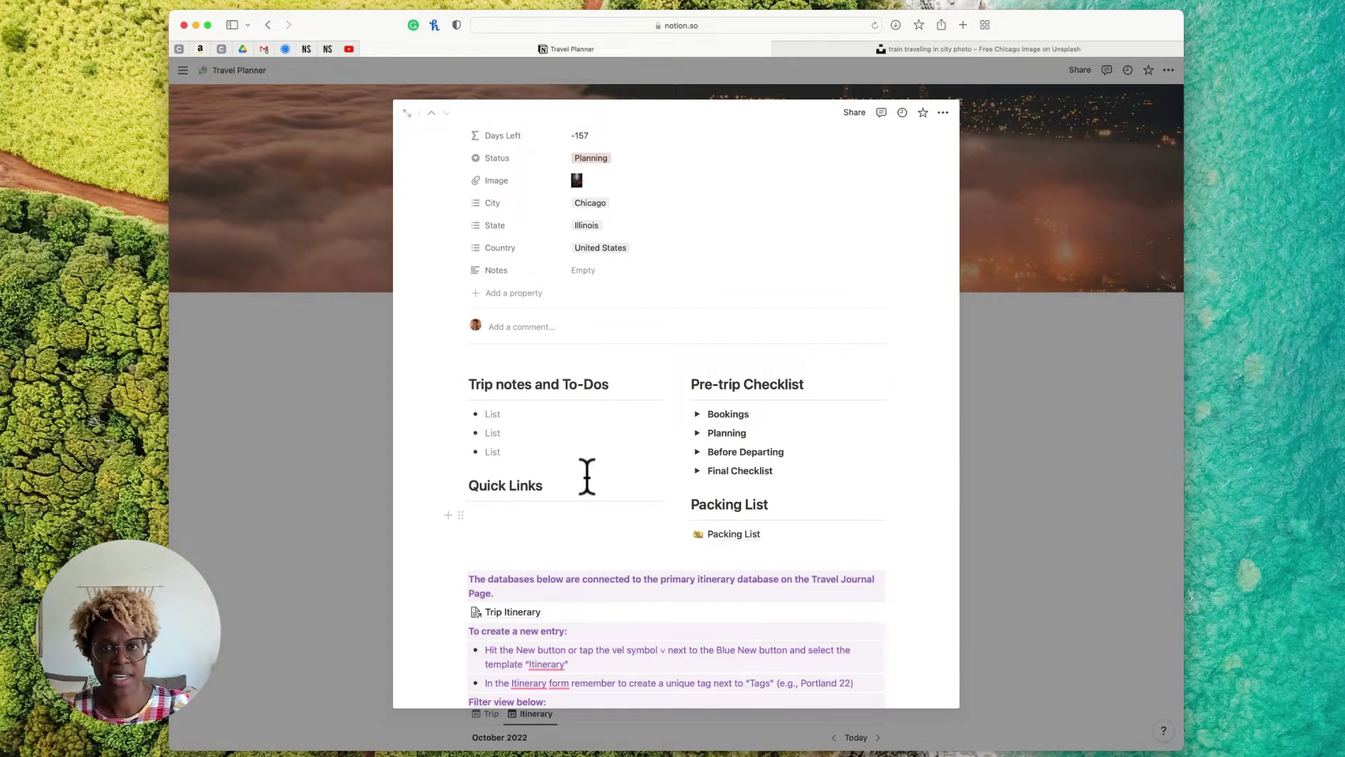
# In the browser tab showing the Unsplash photo, search the web for "what to do in chicago" and open the TripAdvisor result
pyautogui.click(975, 50)
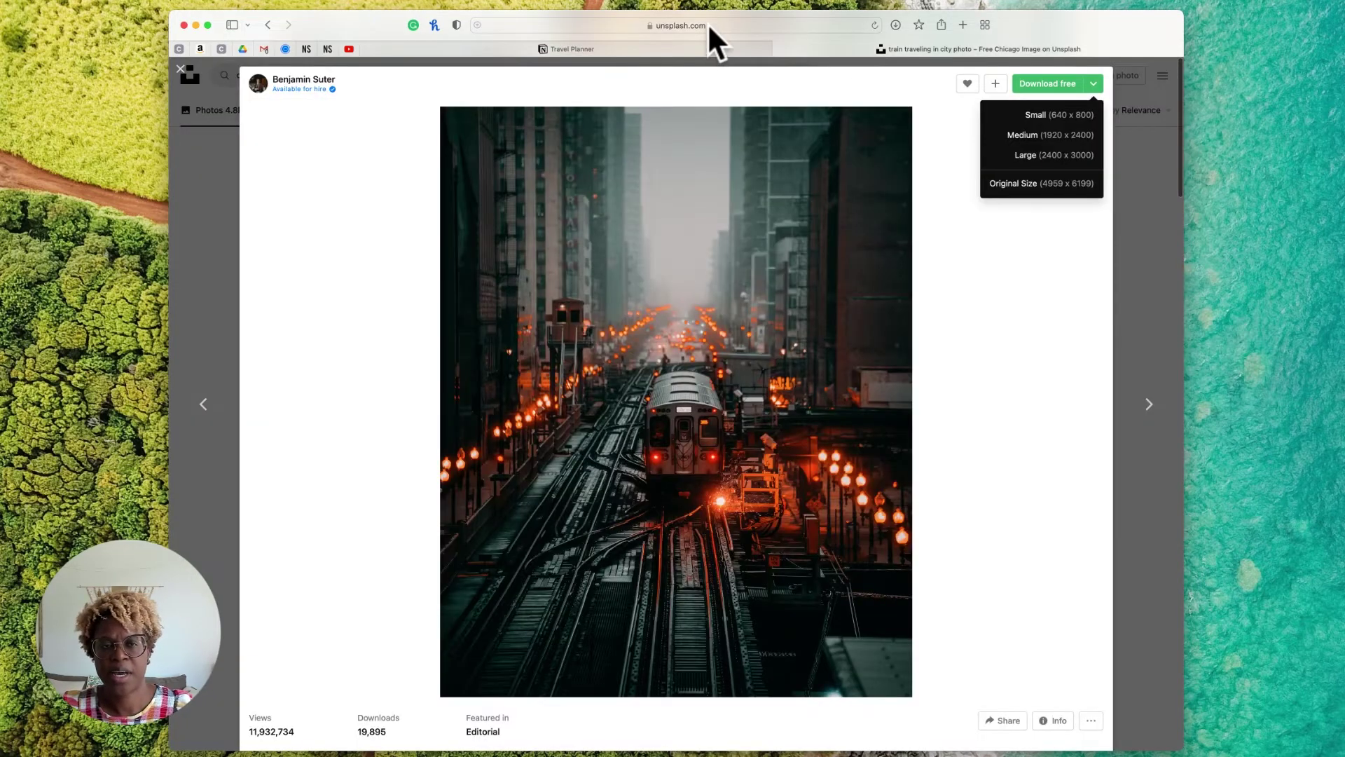
pyautogui.click(709, 25)
pyautogui.write('w')
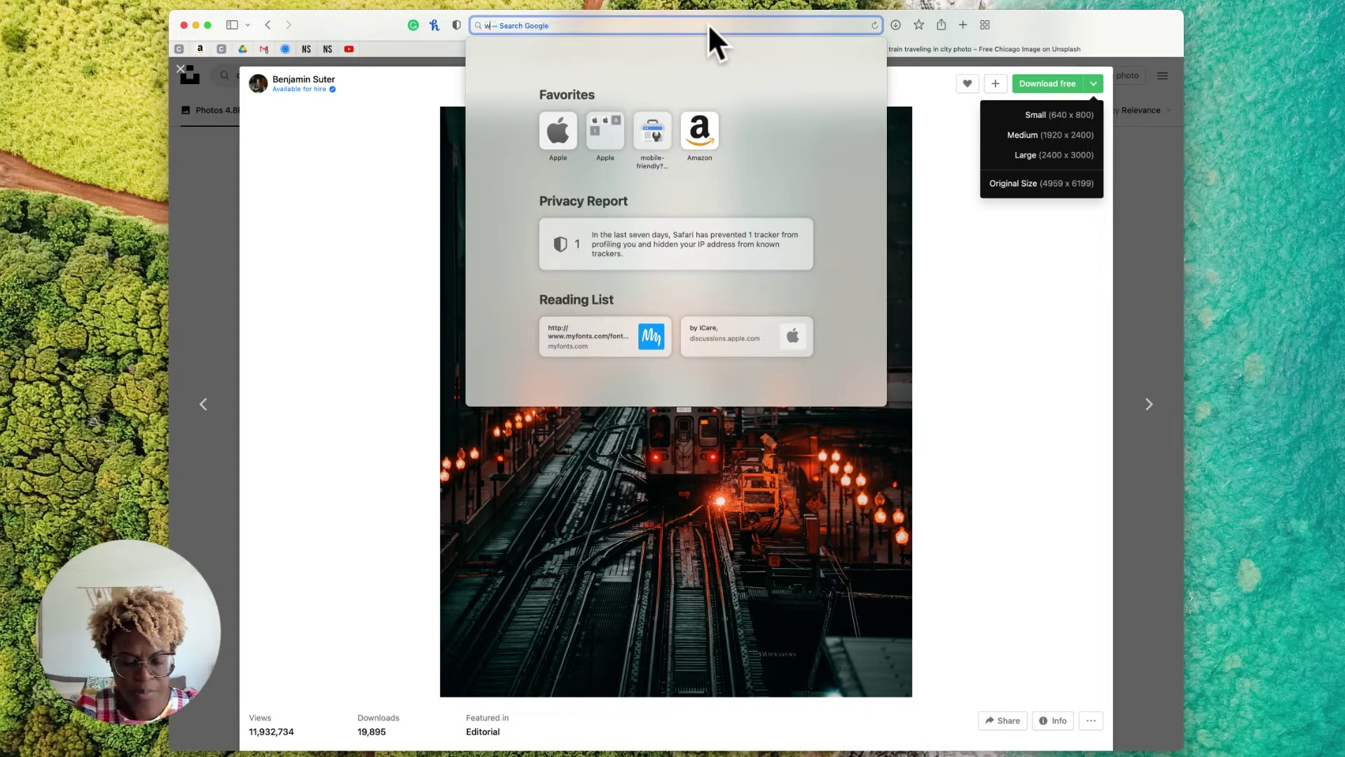
pyautogui.write('hat to do in chicago')
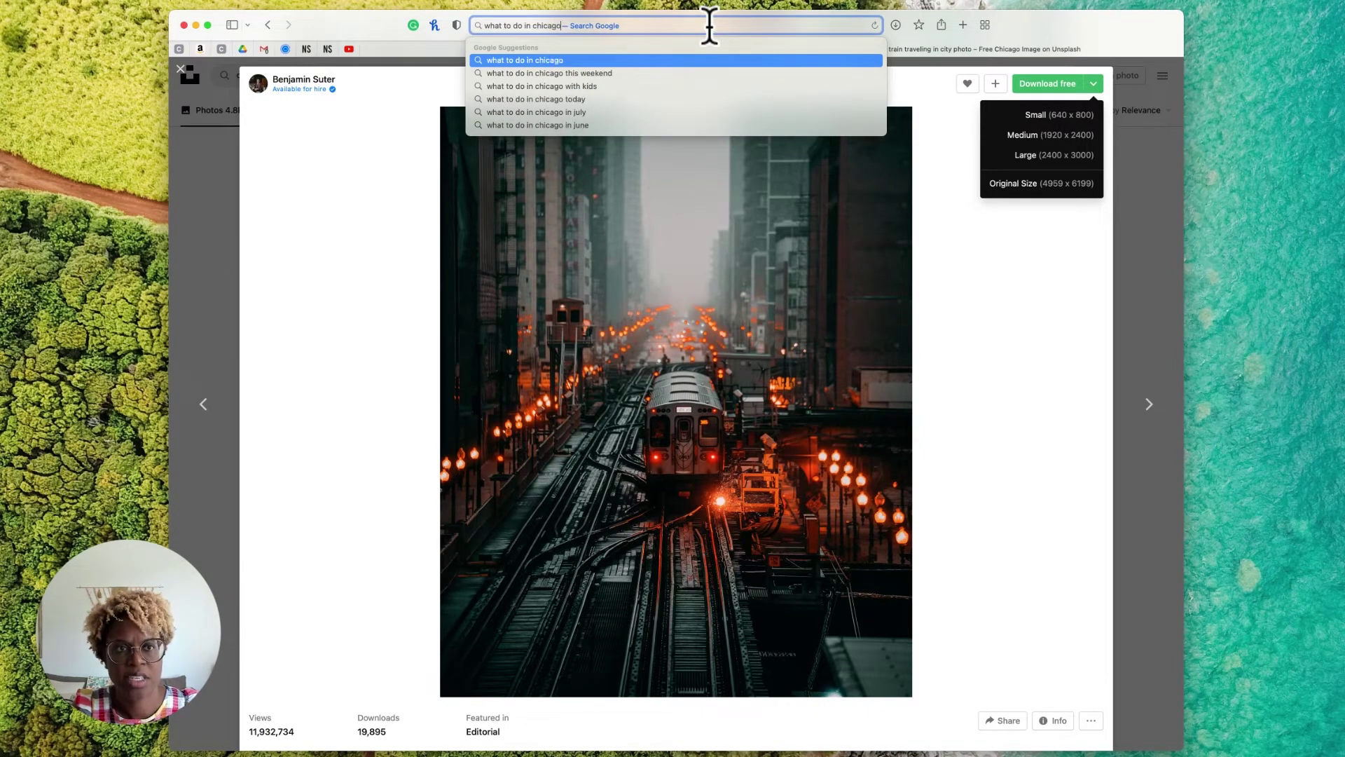
pyautogui.press('Return')
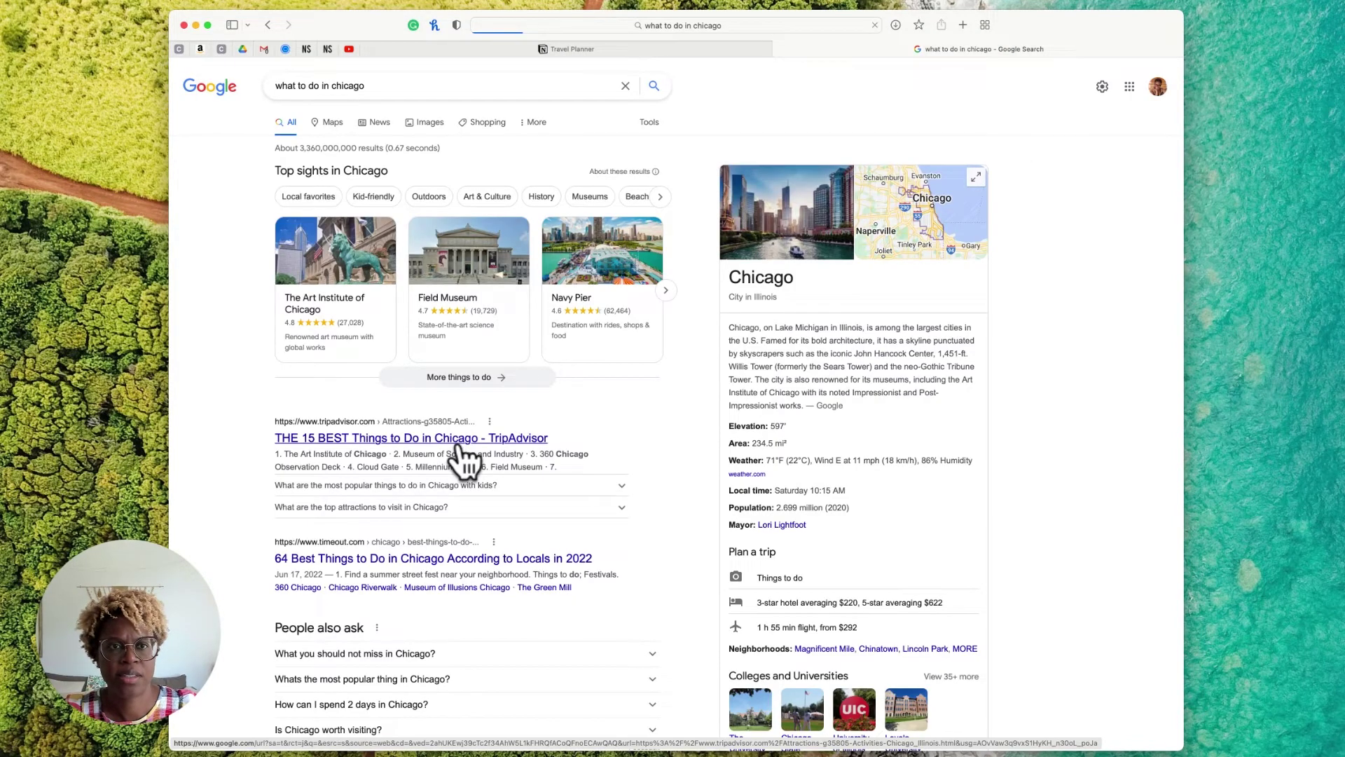
pyautogui.click(460, 440)
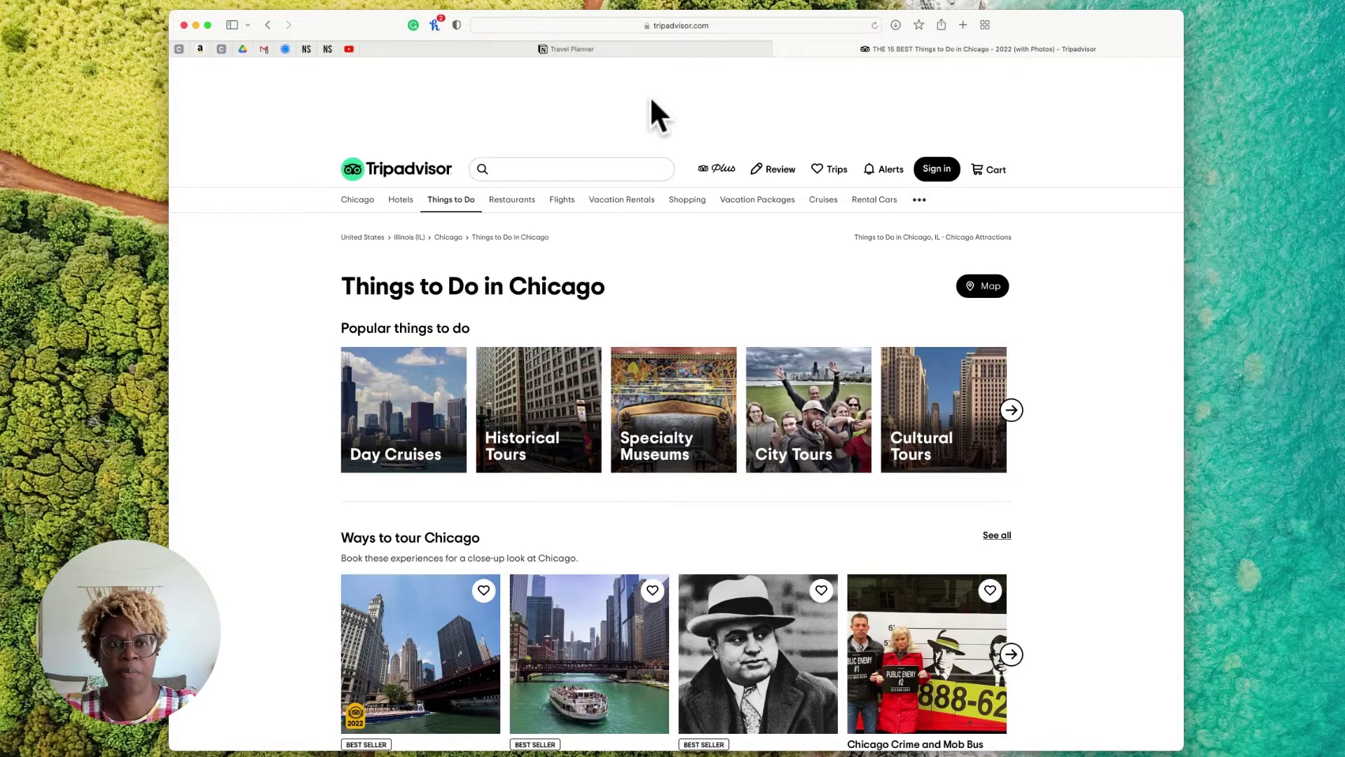
# Copy the TripAdvisor page's address and add it as a bookmark under Quick Links on the Chicago trip page
pyautogui.click(685, 26)
pyautogui.press('super+c')
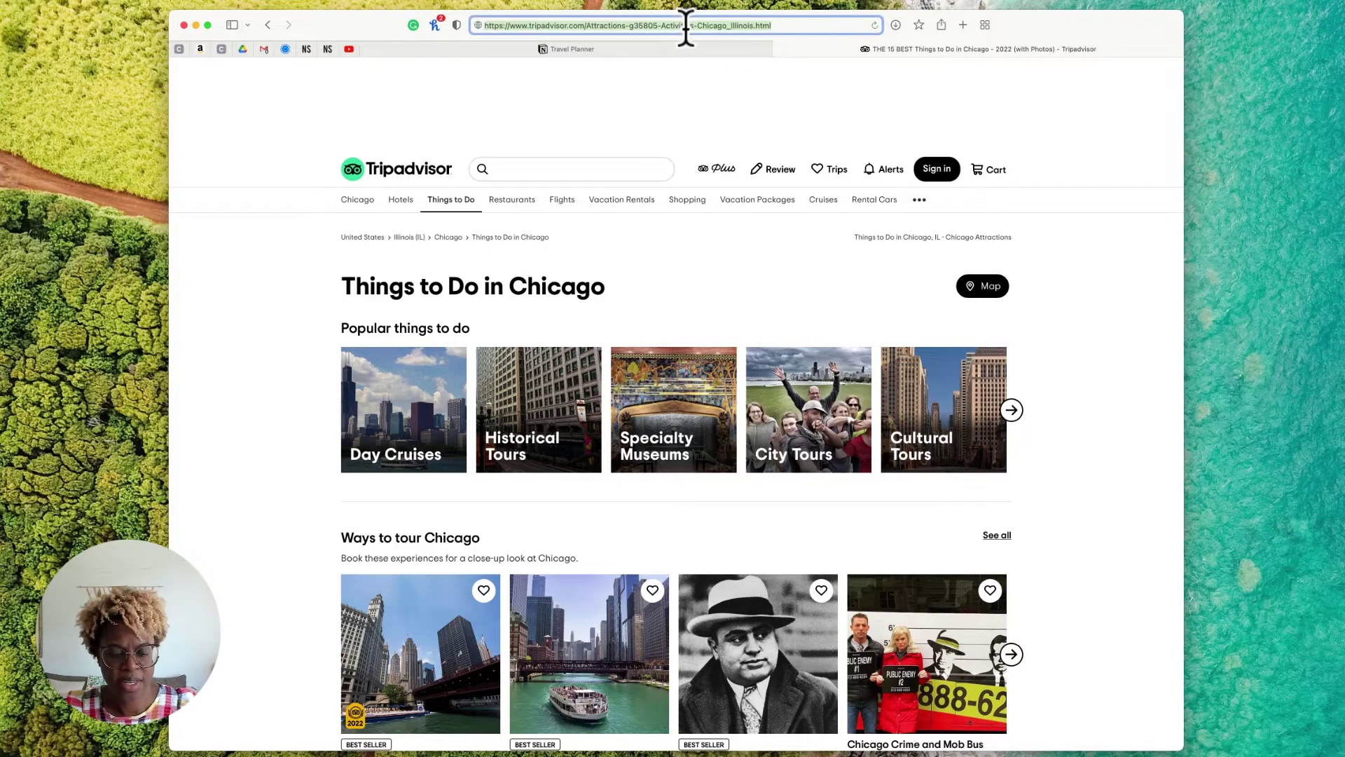
pyautogui.click(622, 50)
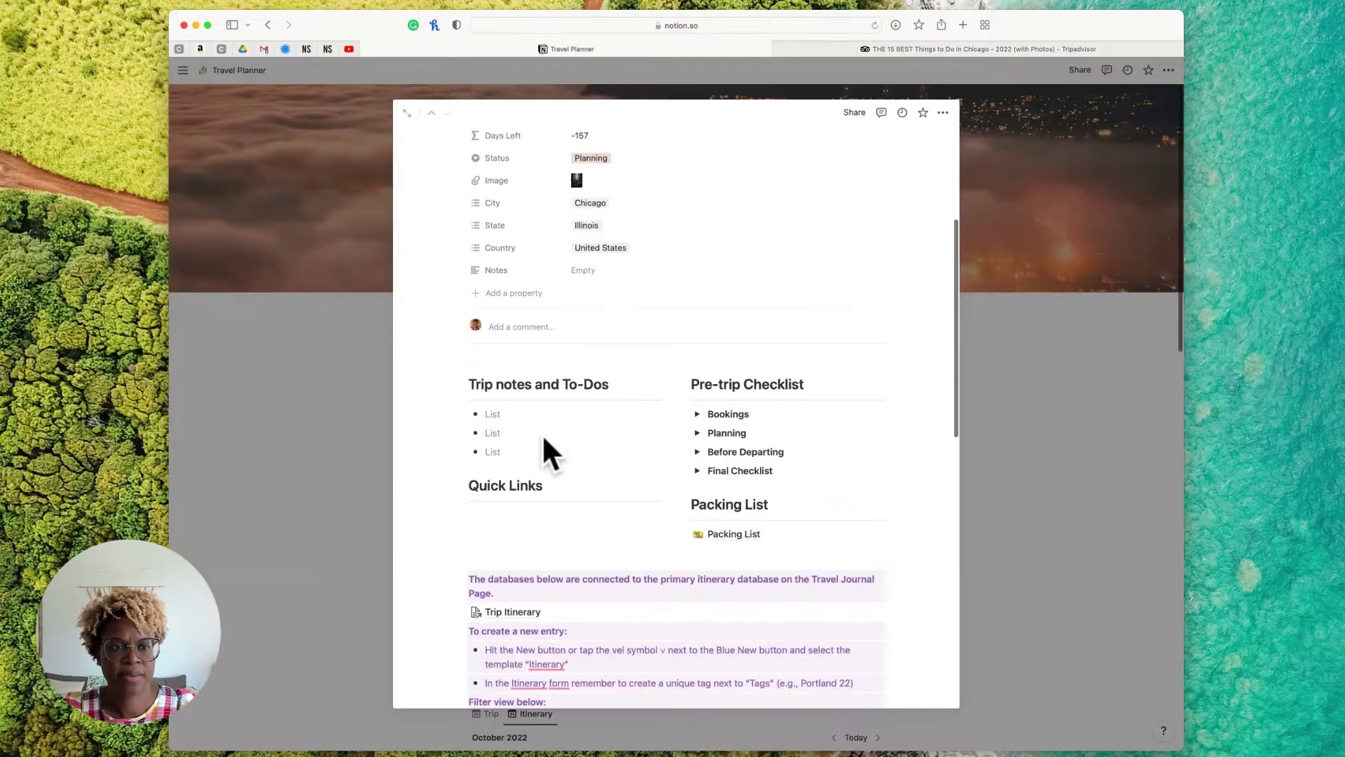
pyautogui.click(504, 522)
pyautogui.press('super+v')
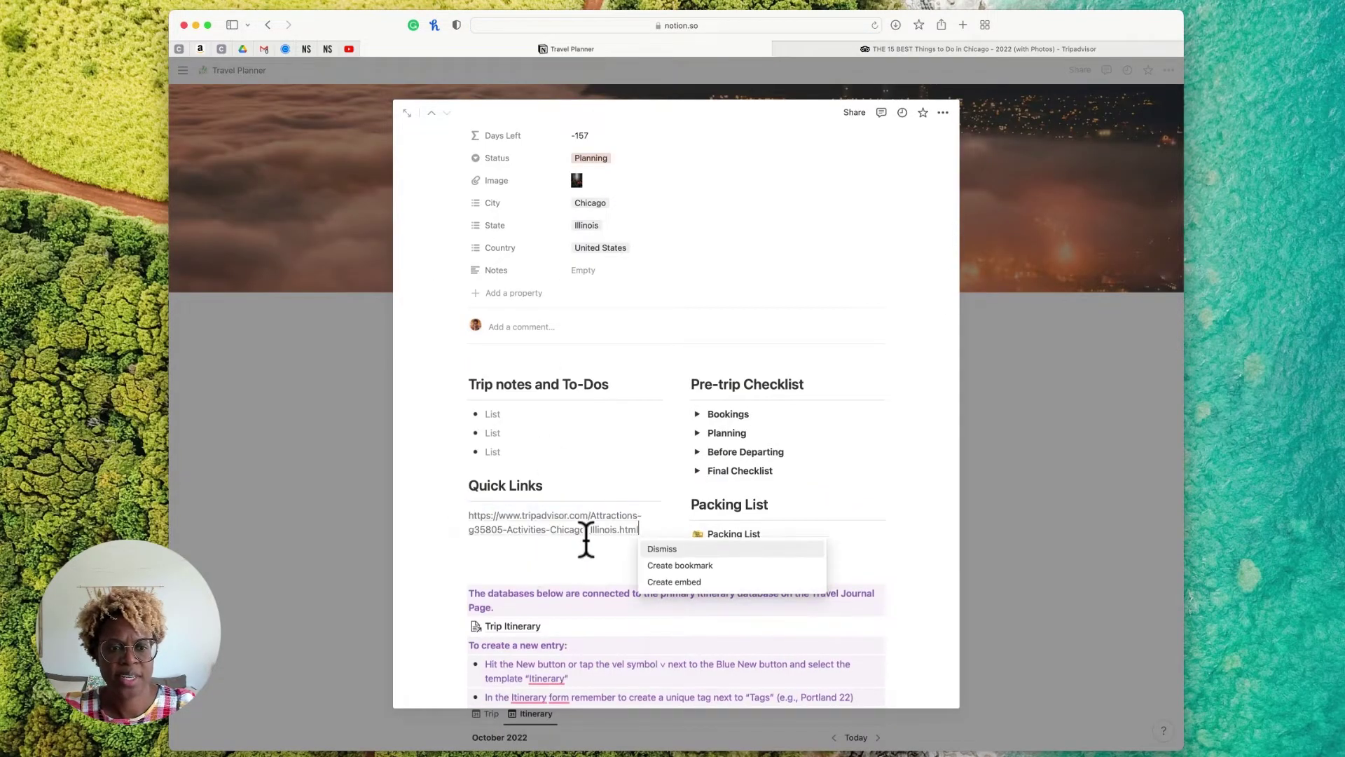
pyautogui.click(689, 566)
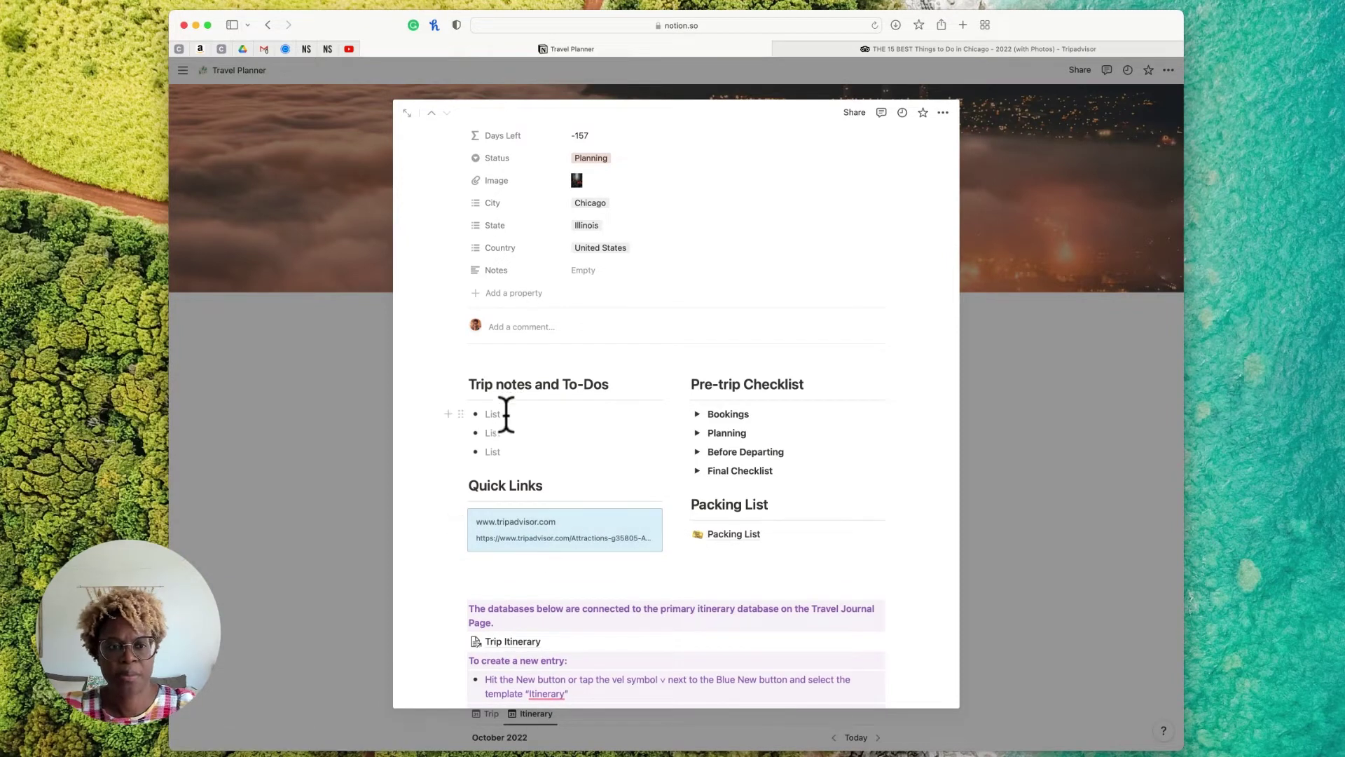
# Enter "Remember to connect with Cuzzo" as the first item under Trip notes and To-Dos
pyautogui.click(506, 415)
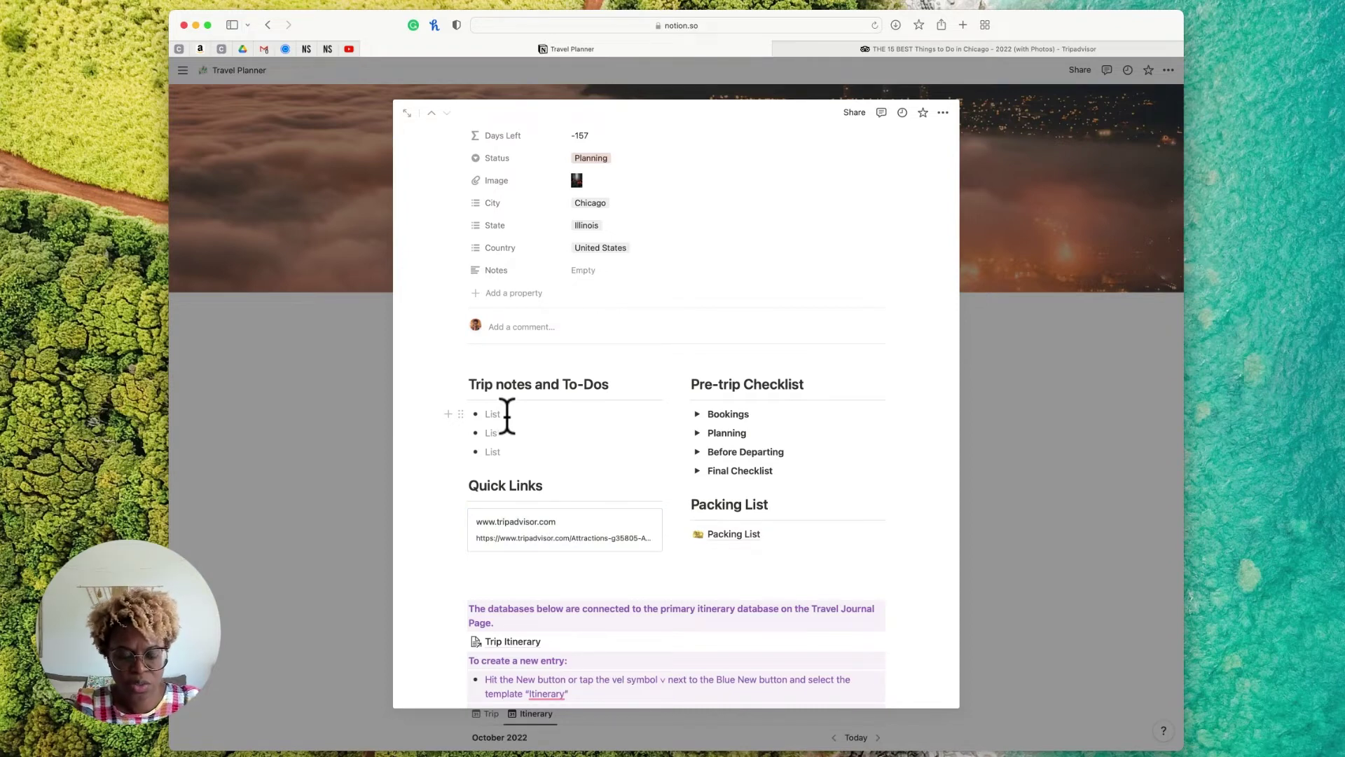
pyautogui.write('Remember to connect with Cuszzo')
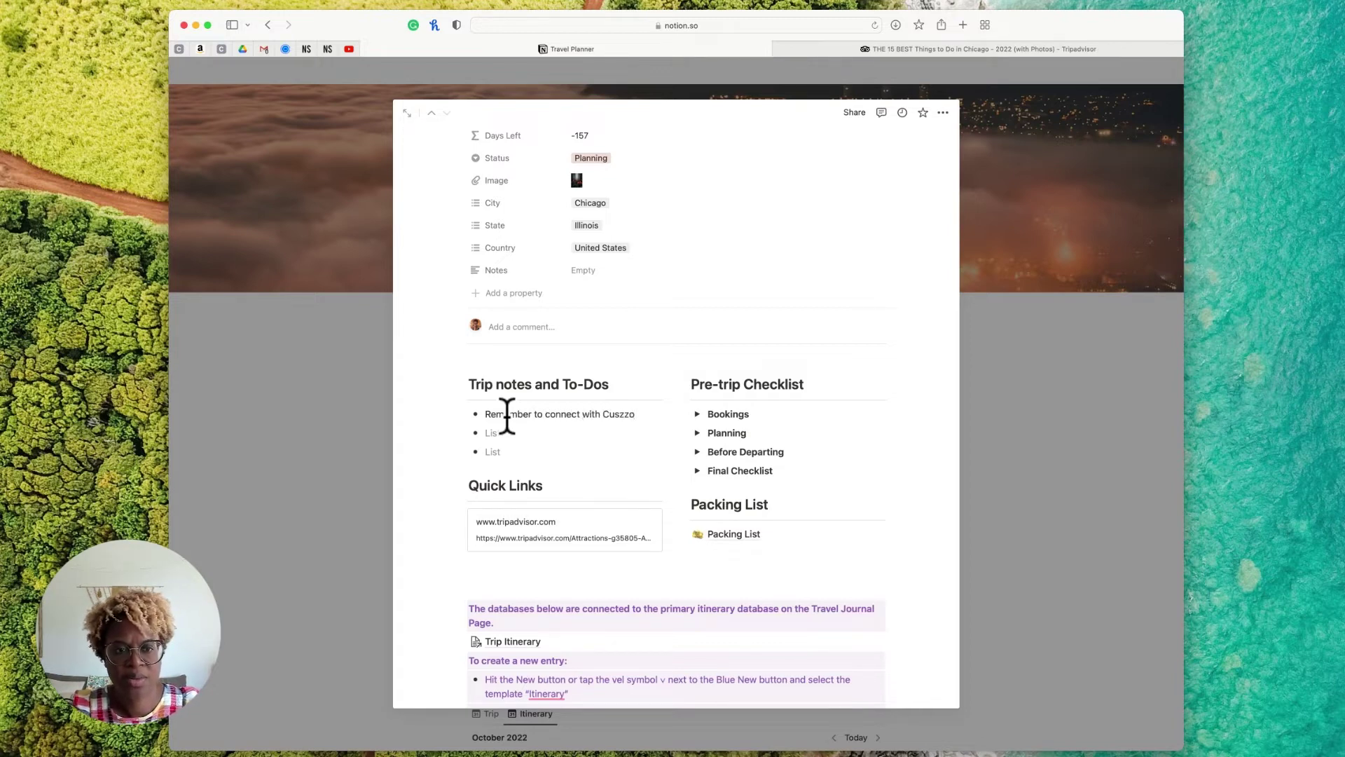
pyautogui.click(617, 415)
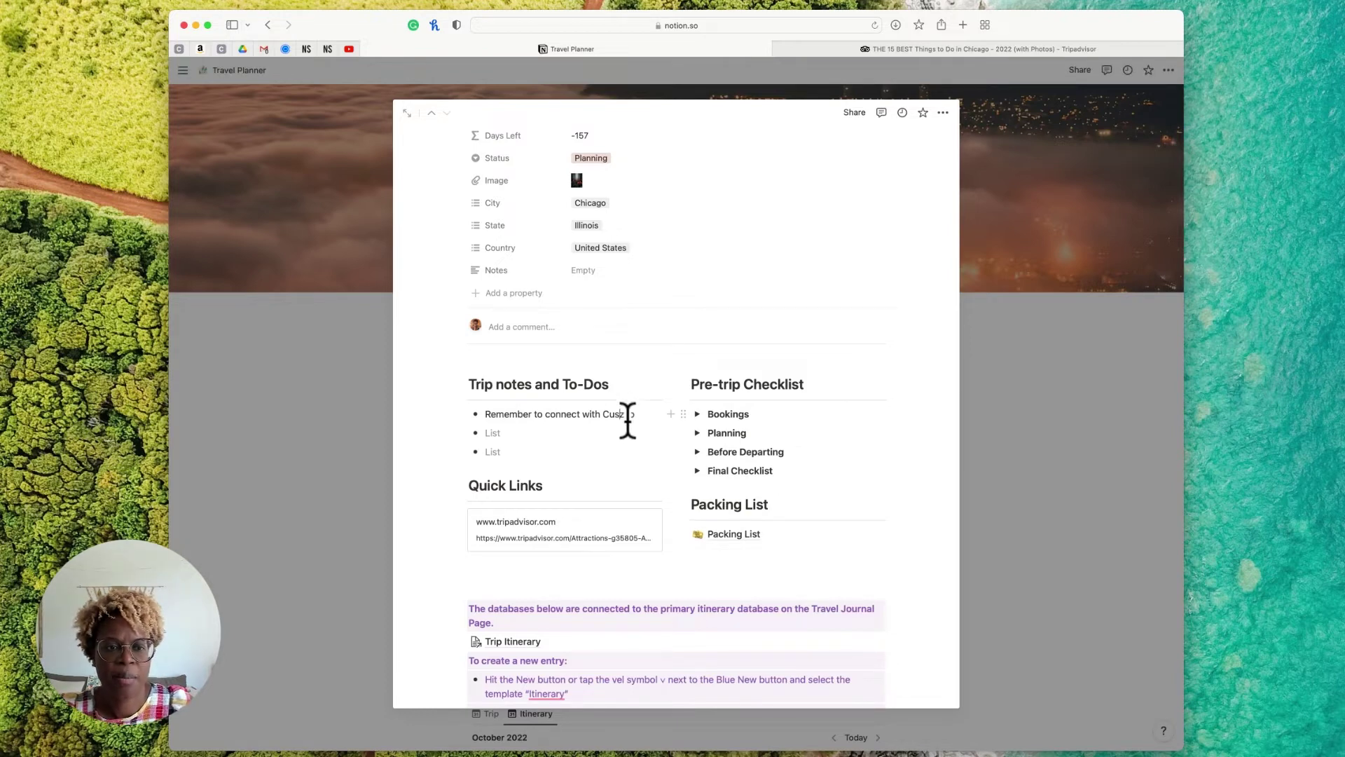
pyautogui.press('BackSpace')
# Expand and collapse the Bookings, Planning, Before Departing and Final Checklist sections to examine the Pre-trip Checklist items
pyautogui.click(697, 414)
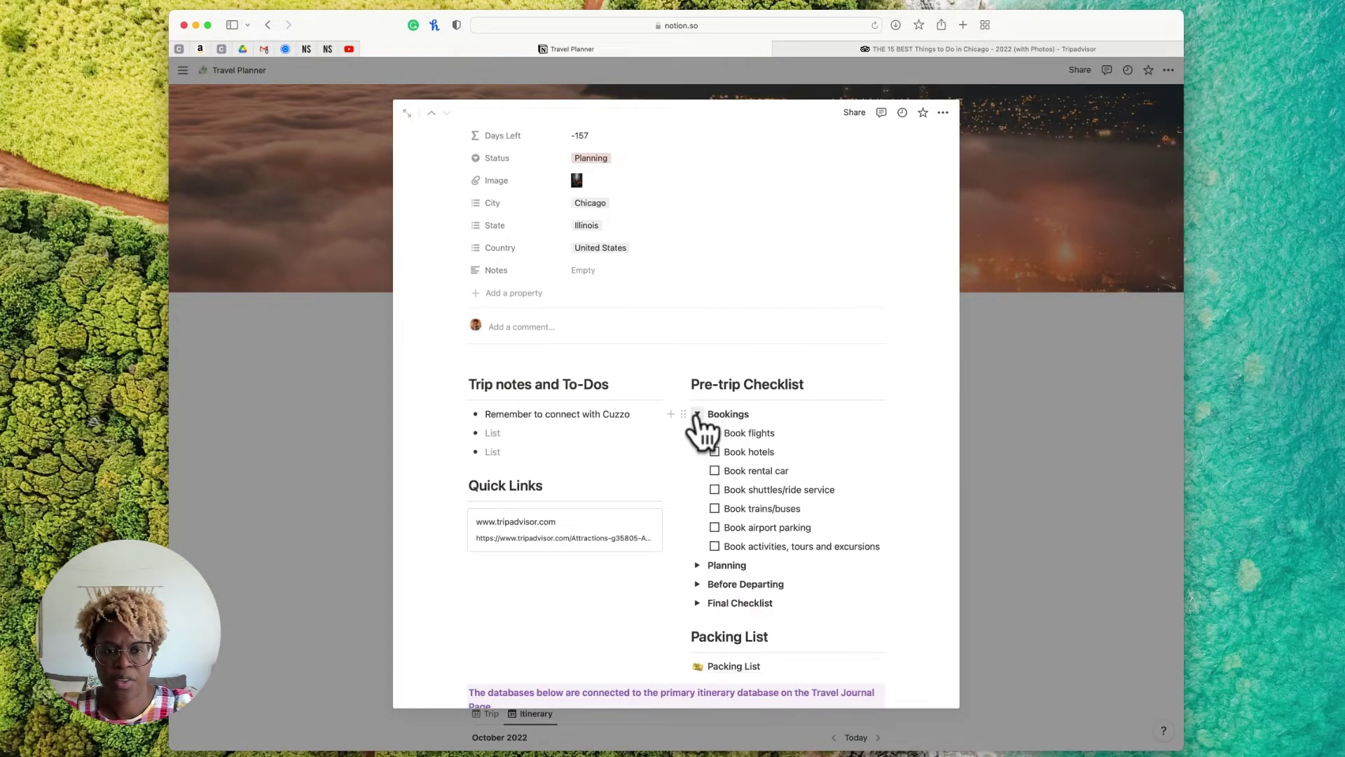
pyautogui.click(698, 414)
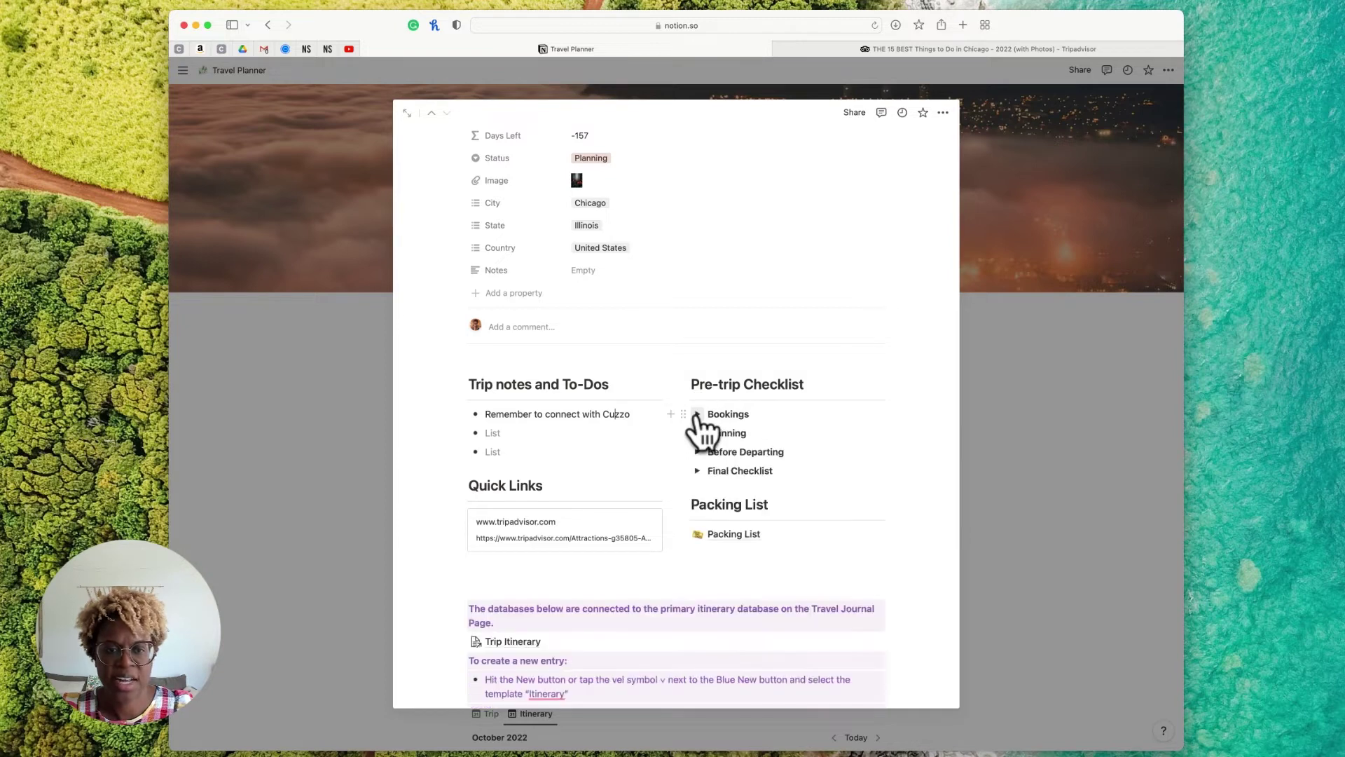
pyautogui.click(697, 433)
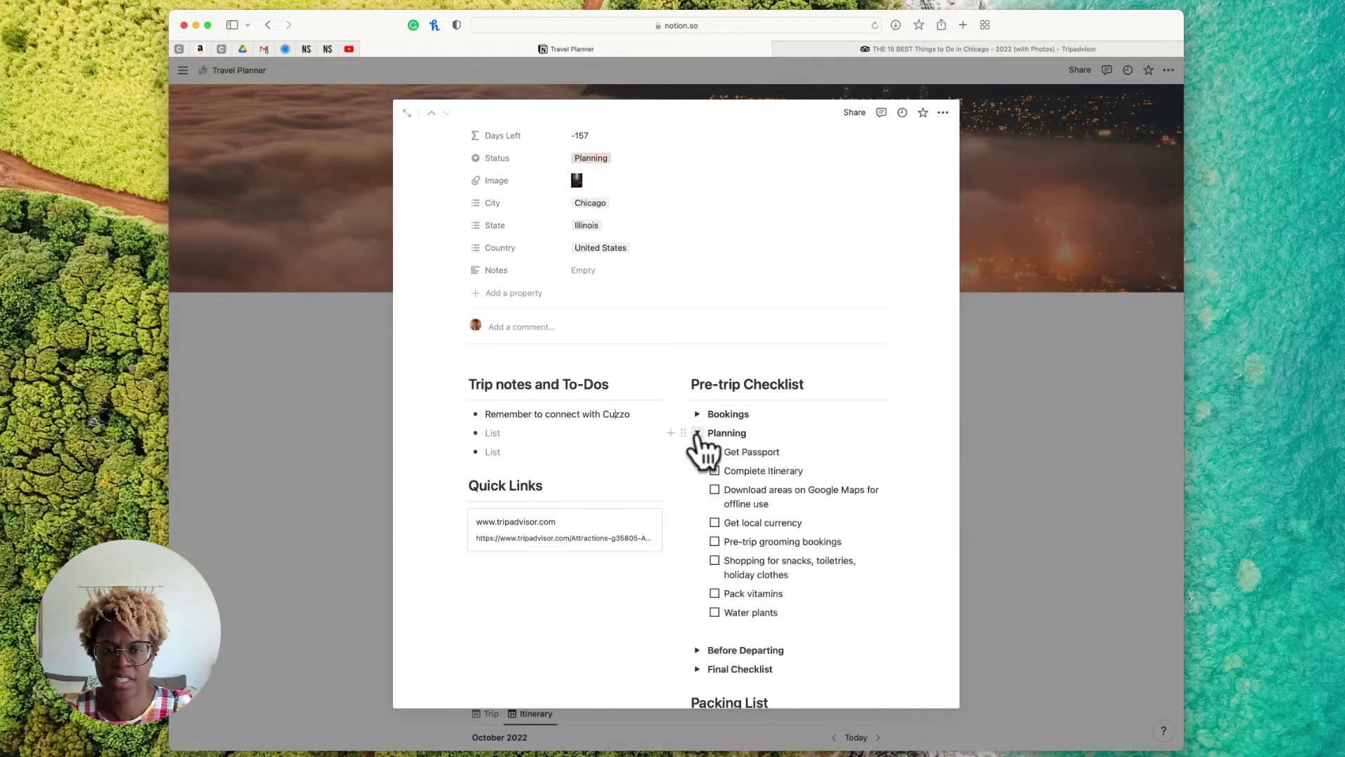
pyautogui.click(697, 433)
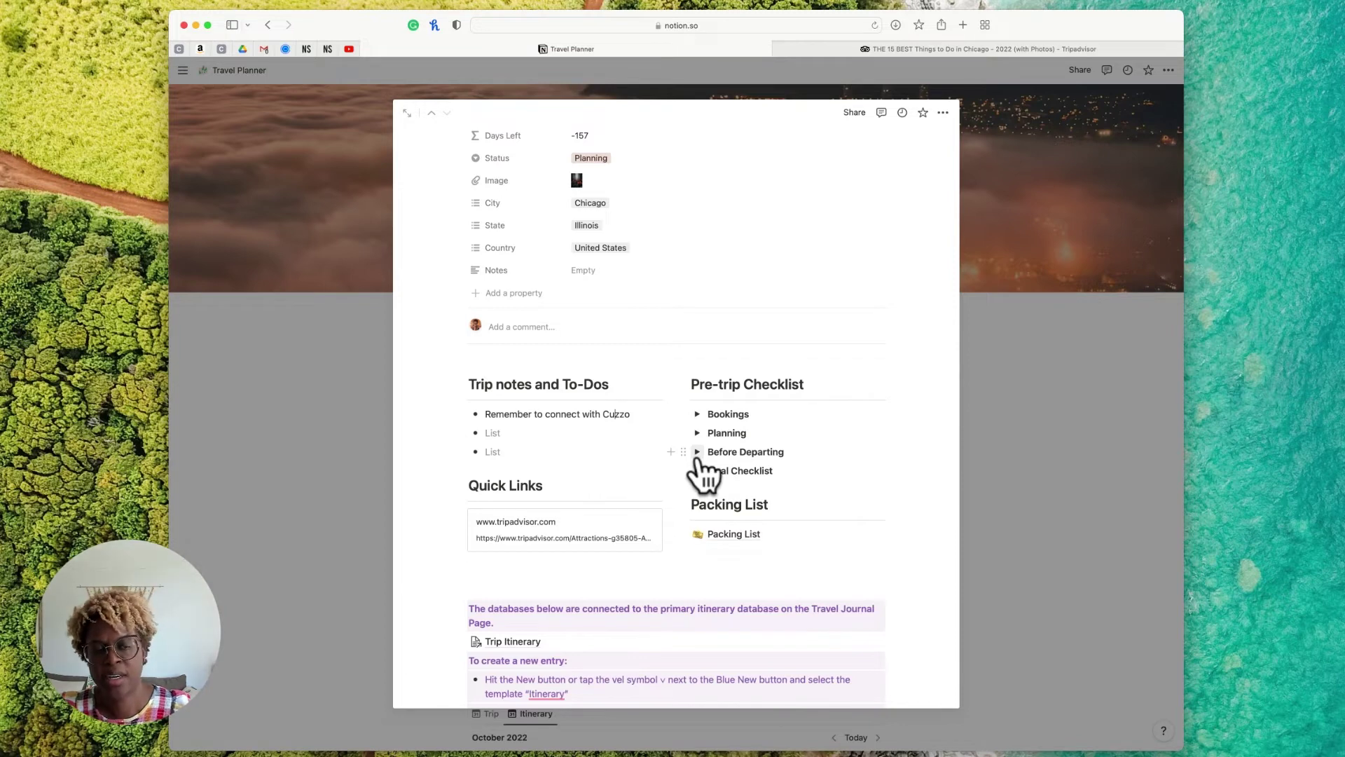
pyautogui.click(697, 452)
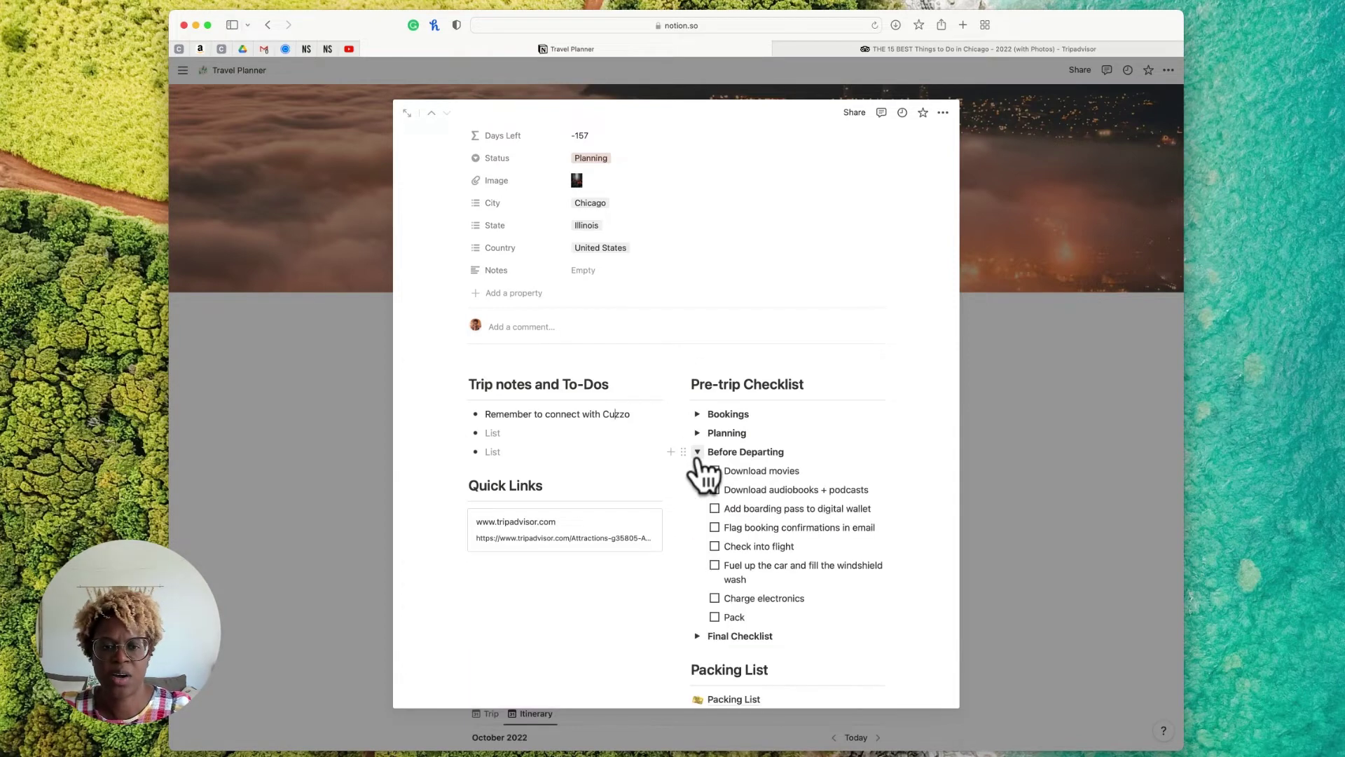
pyautogui.click(697, 452)
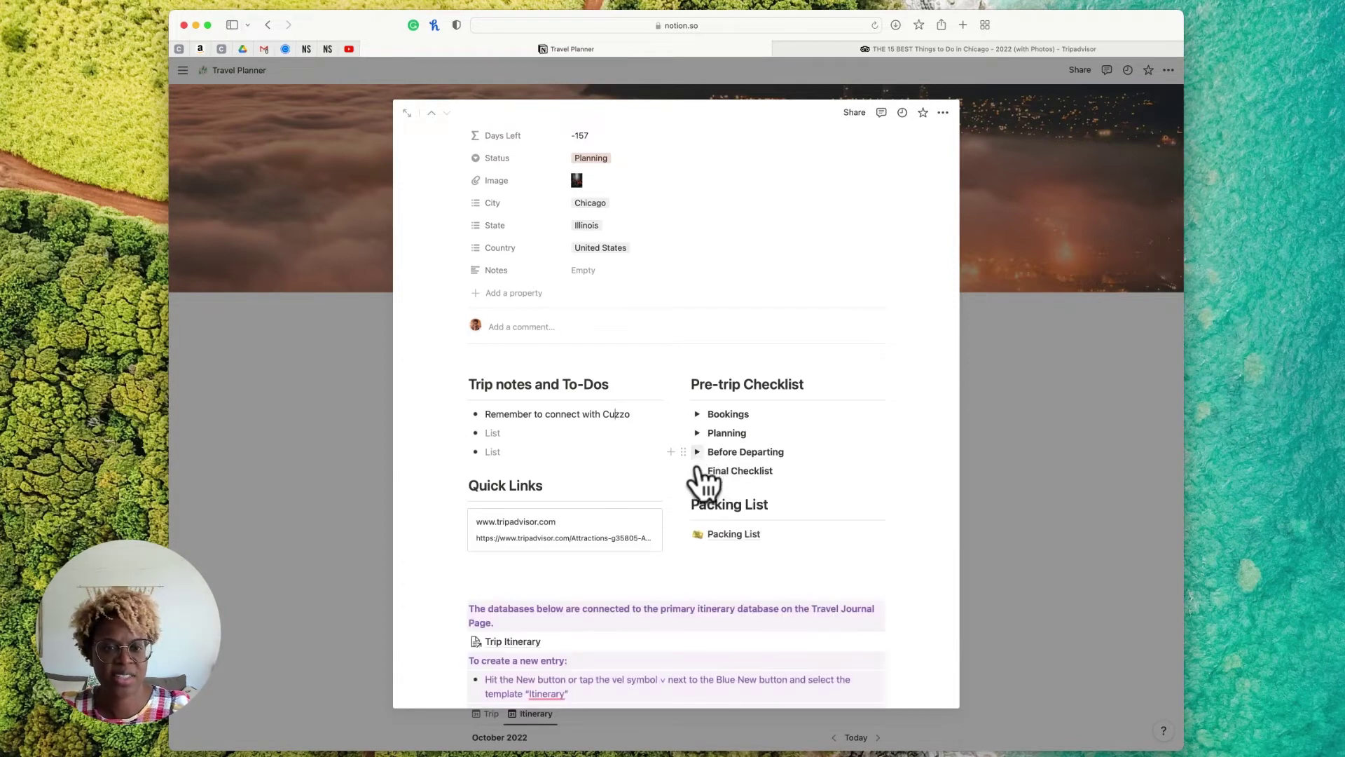
pyautogui.click(697, 471)
pyautogui.click(697, 471)
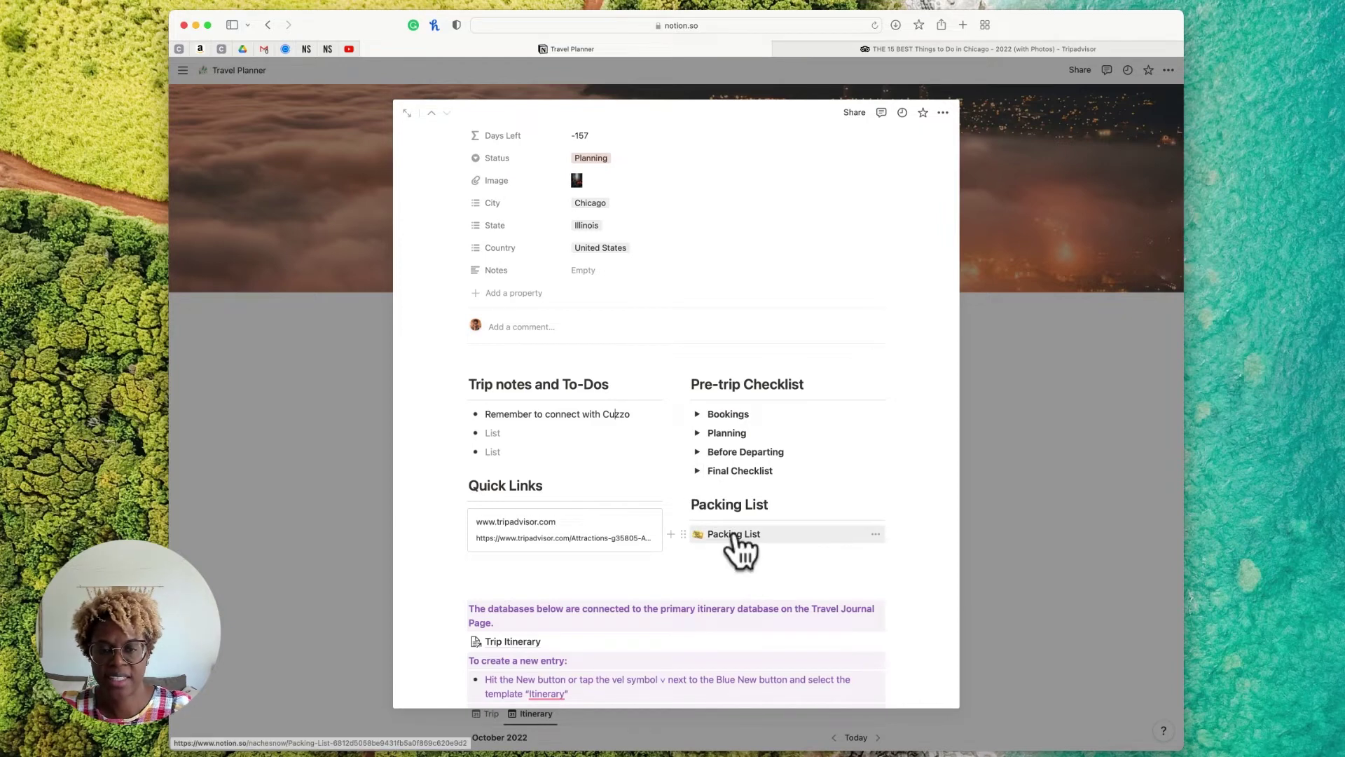
# Open the trip's Packing List and examine its Bookbag/Purse/Go Bag checklist and the Essentials and Other toiletries checklists
pyautogui.click(733, 534)
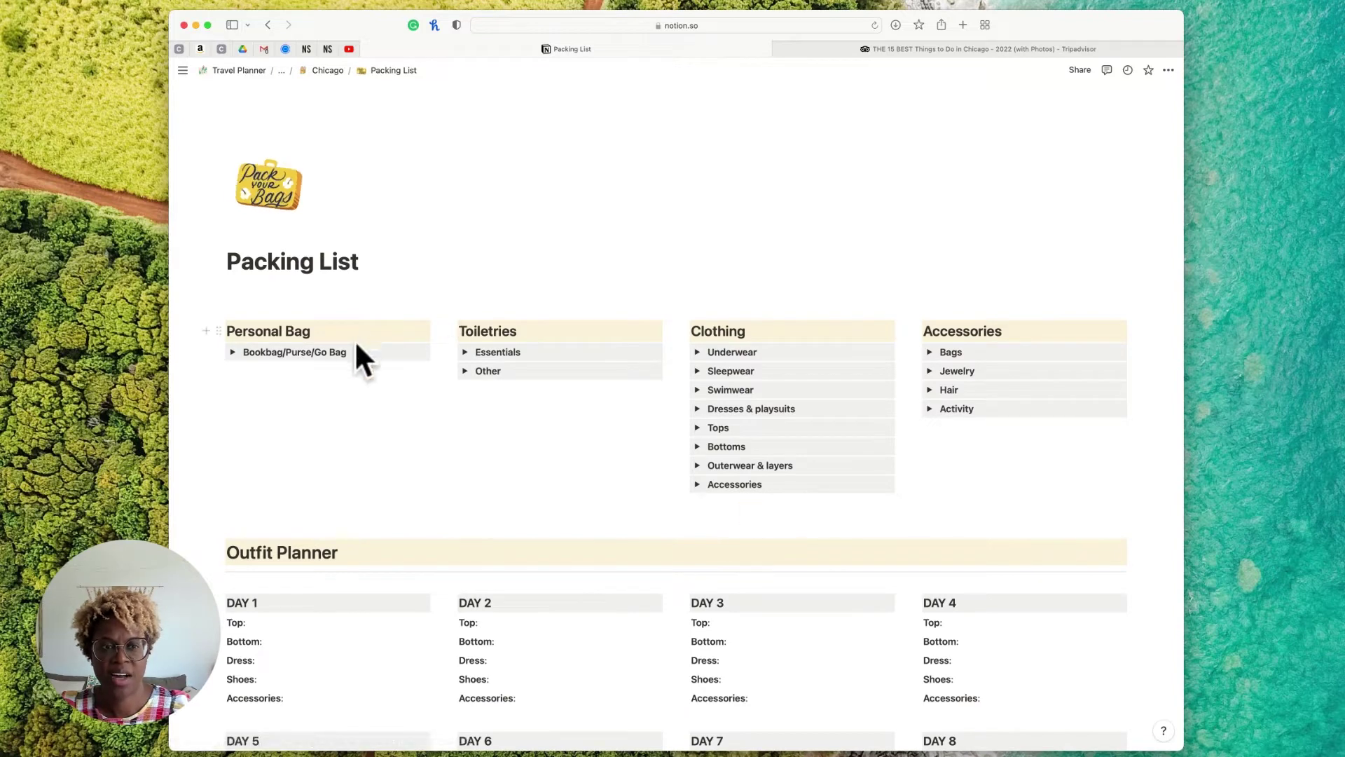
pyautogui.click(232, 351)
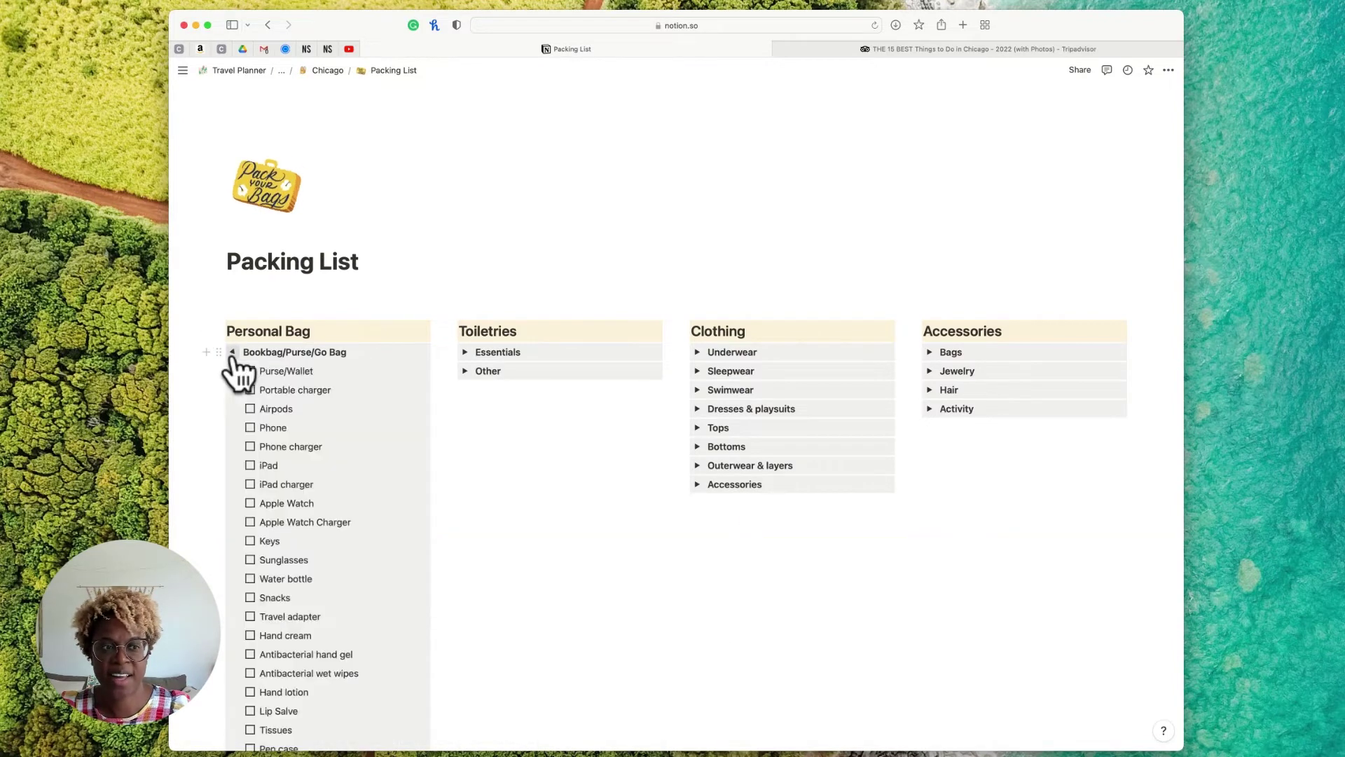
pyautogui.click(232, 352)
pyautogui.click(465, 352)
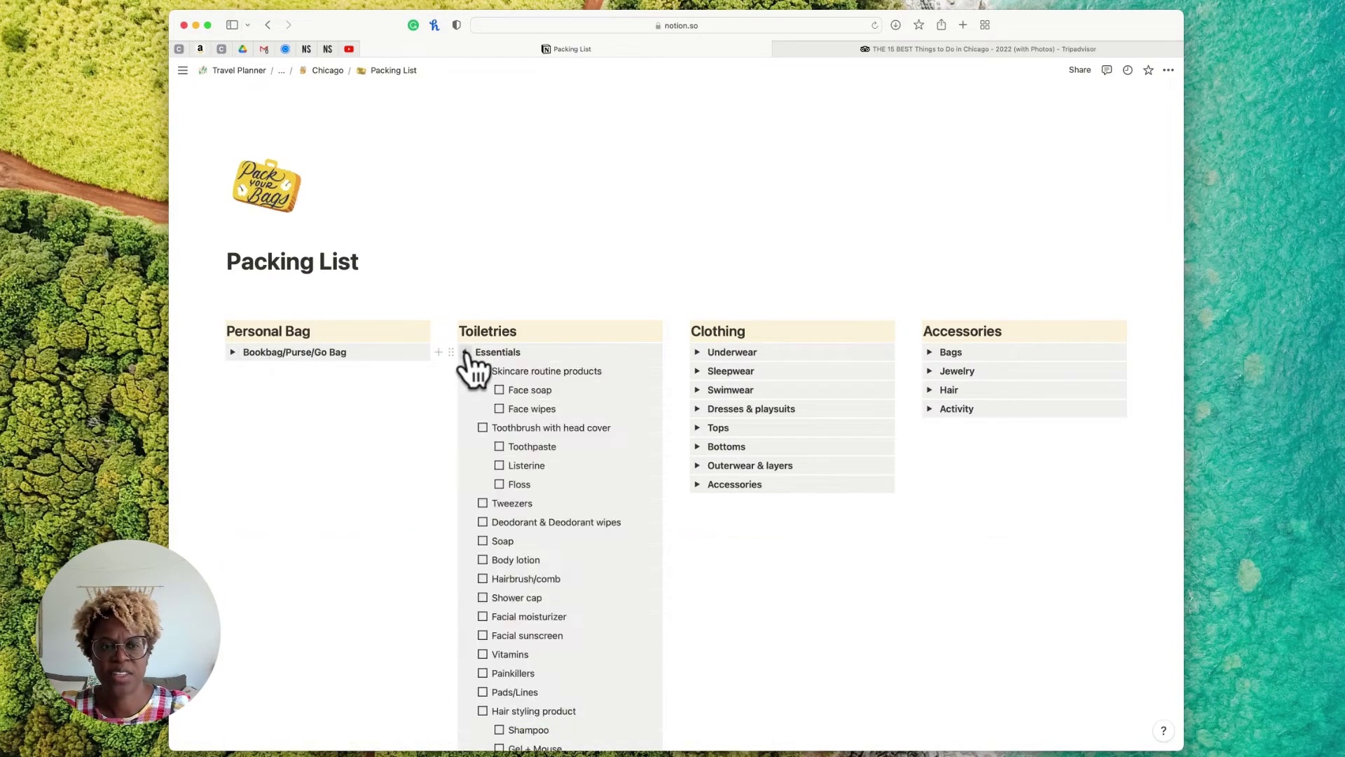
pyautogui.click(465, 351)
pyautogui.click(464, 371)
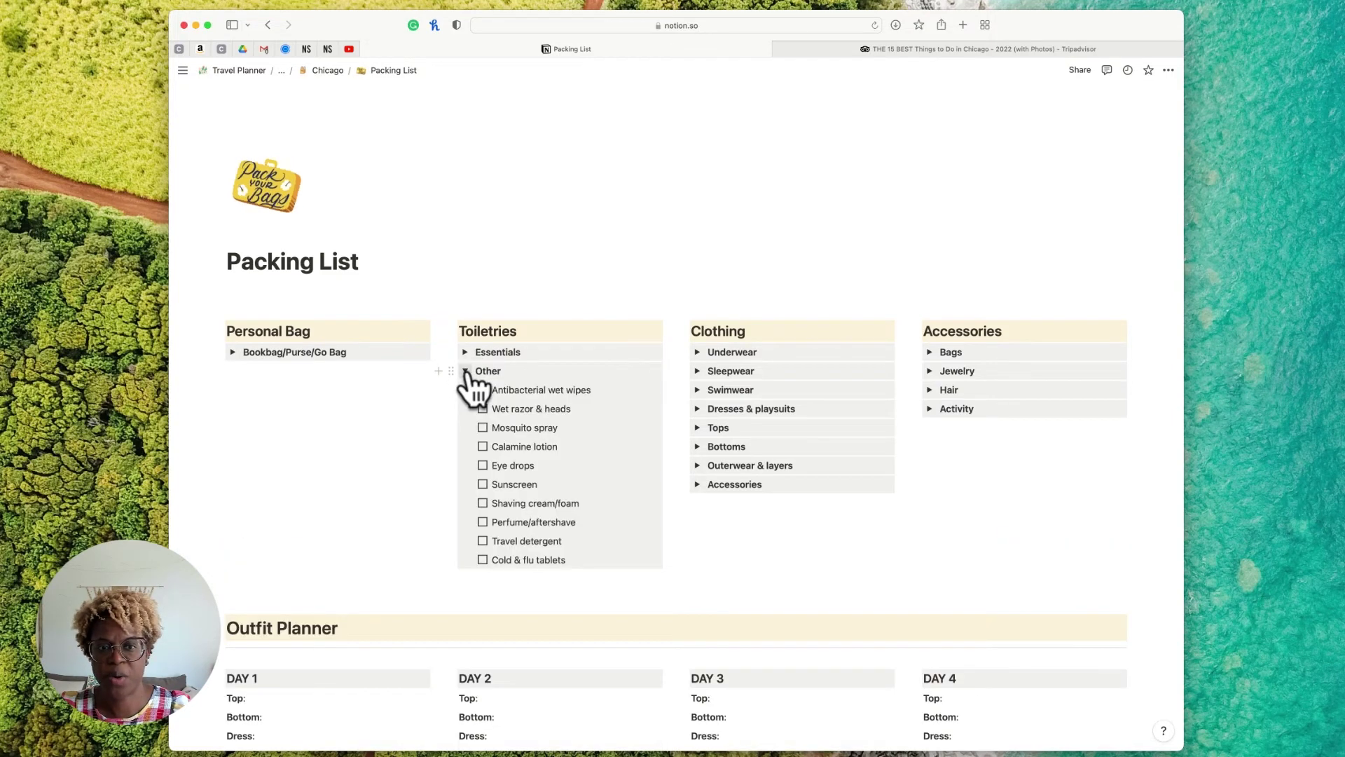
pyautogui.click(465, 370)
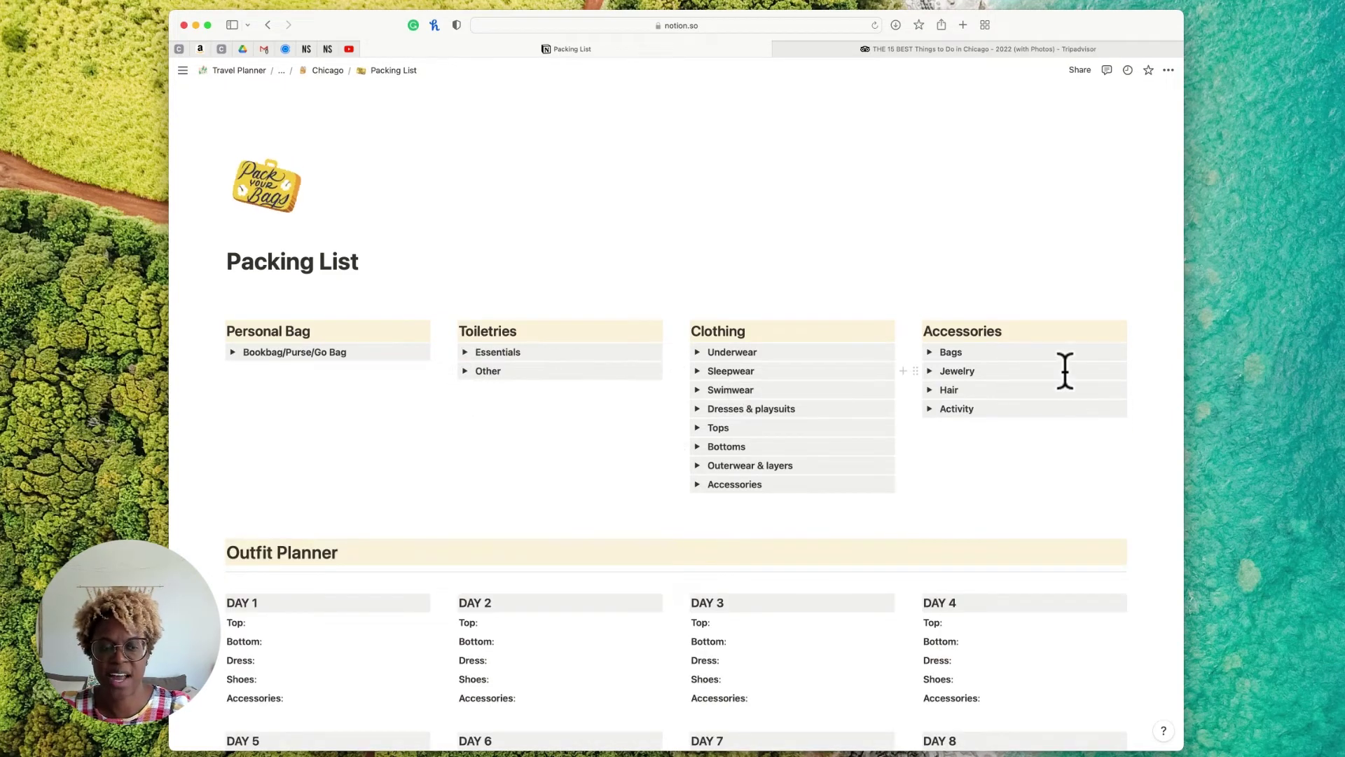
# Examine the Outfit Planner's daily outfit sections in the Packing List and return to the Chicago trip page
pyautogui.scroll(-10, 1065, 372)
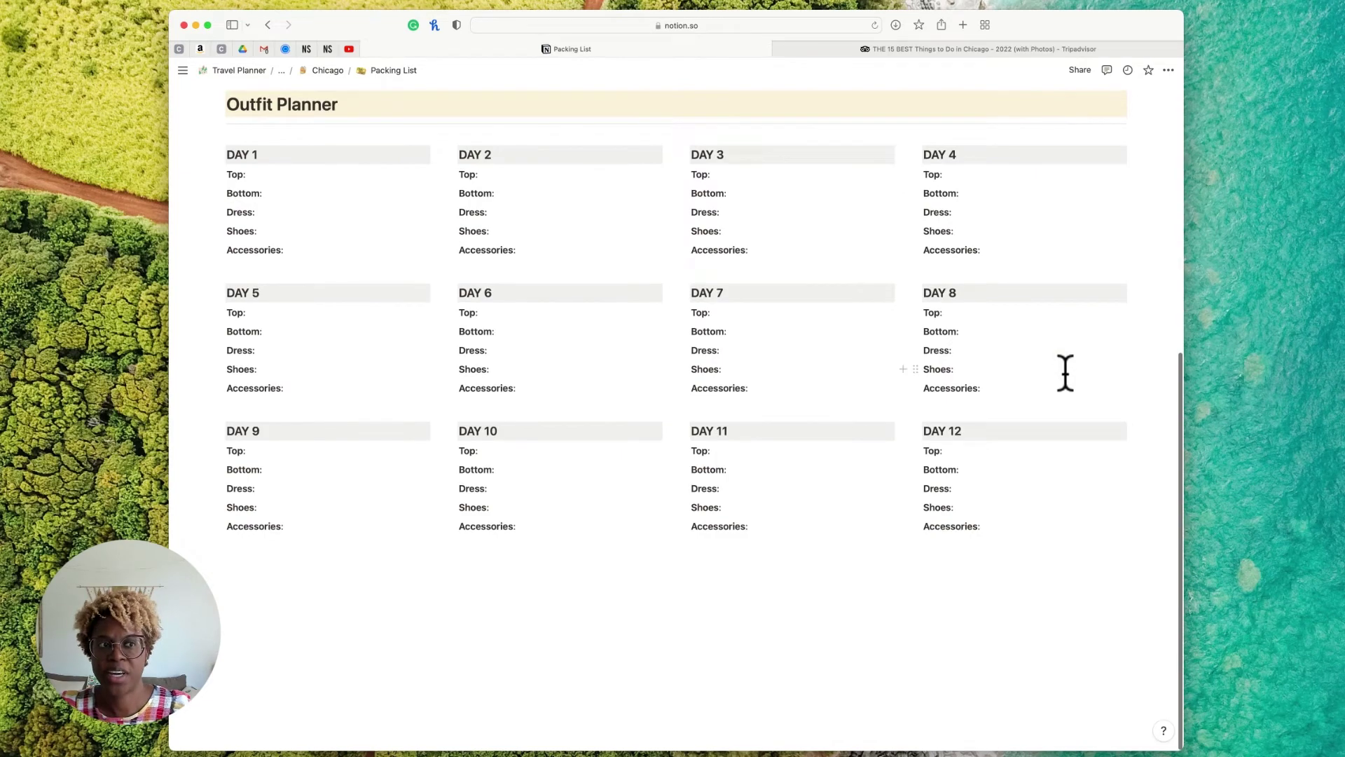
pyautogui.scroll(5, 610, 337)
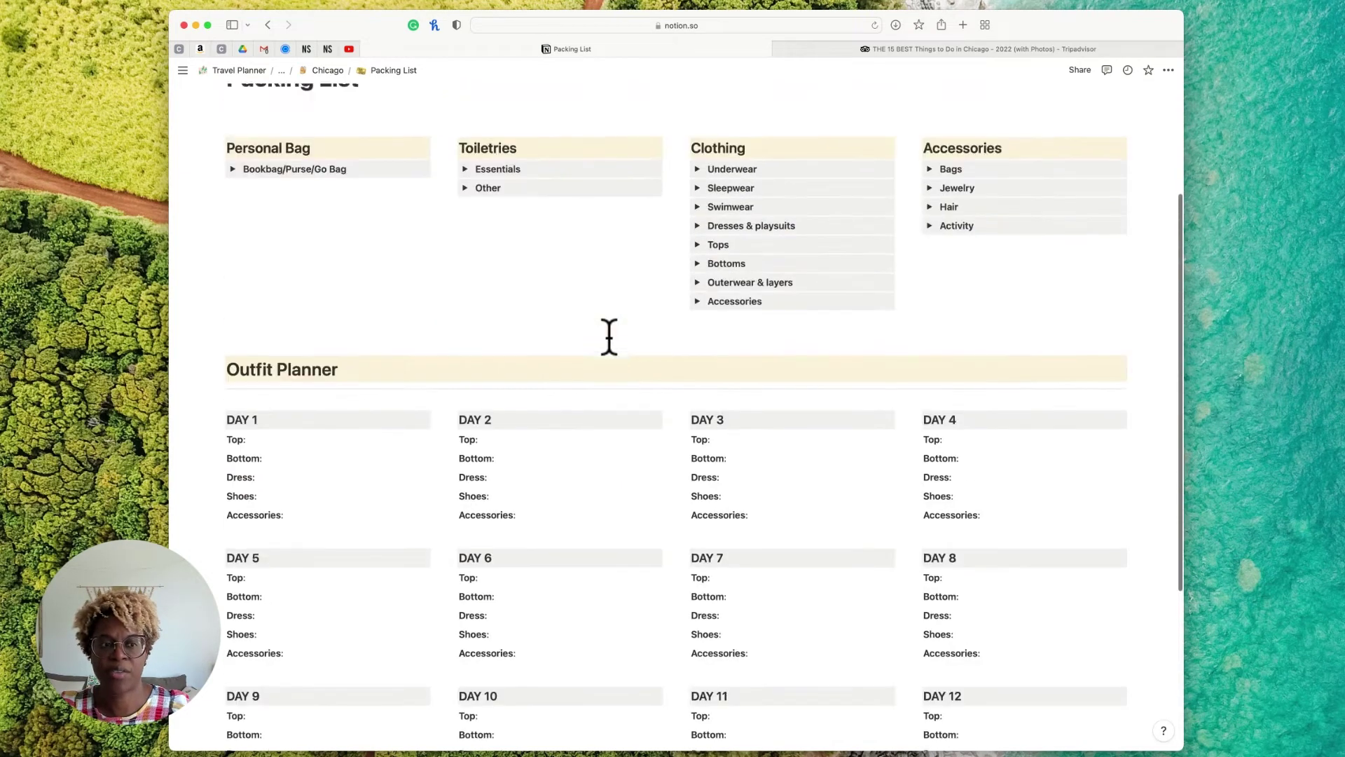
pyautogui.scroll(4, 610, 336)
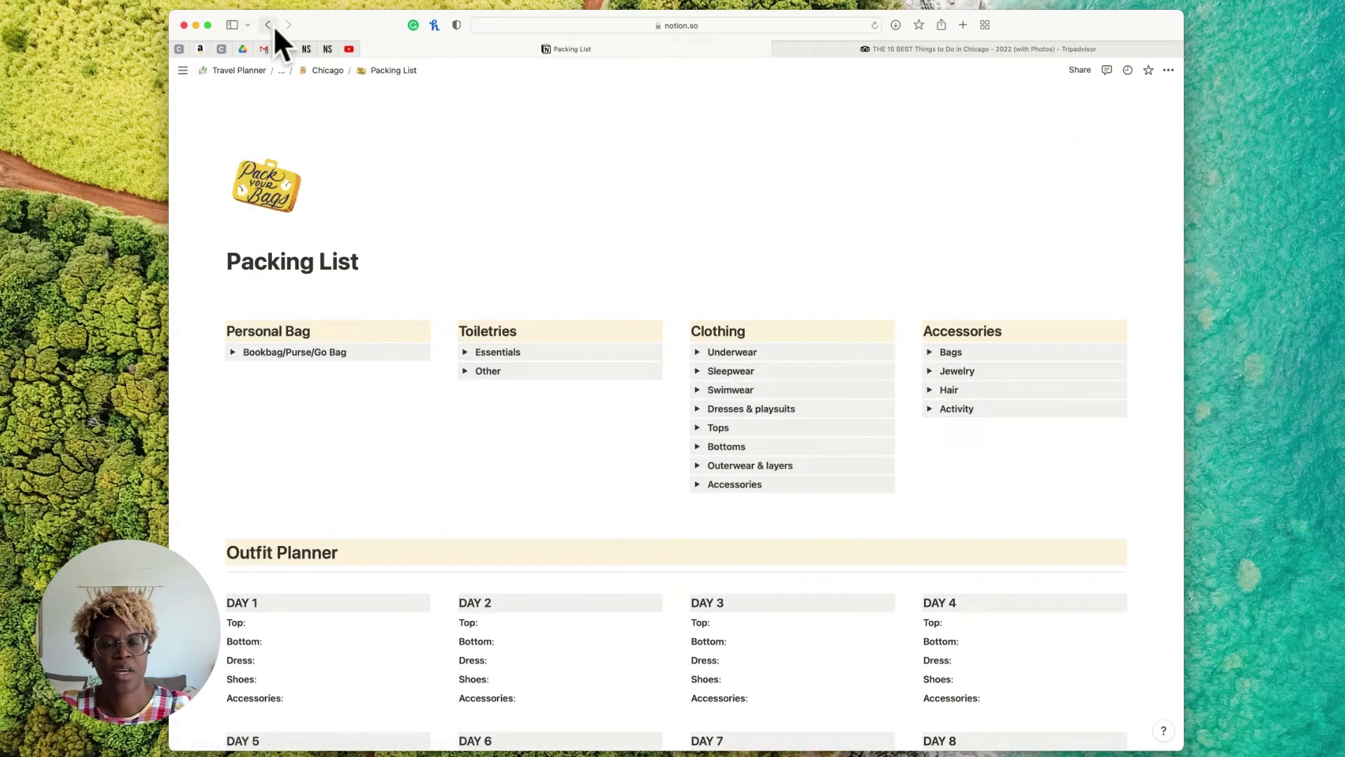
pyautogui.click(273, 25)
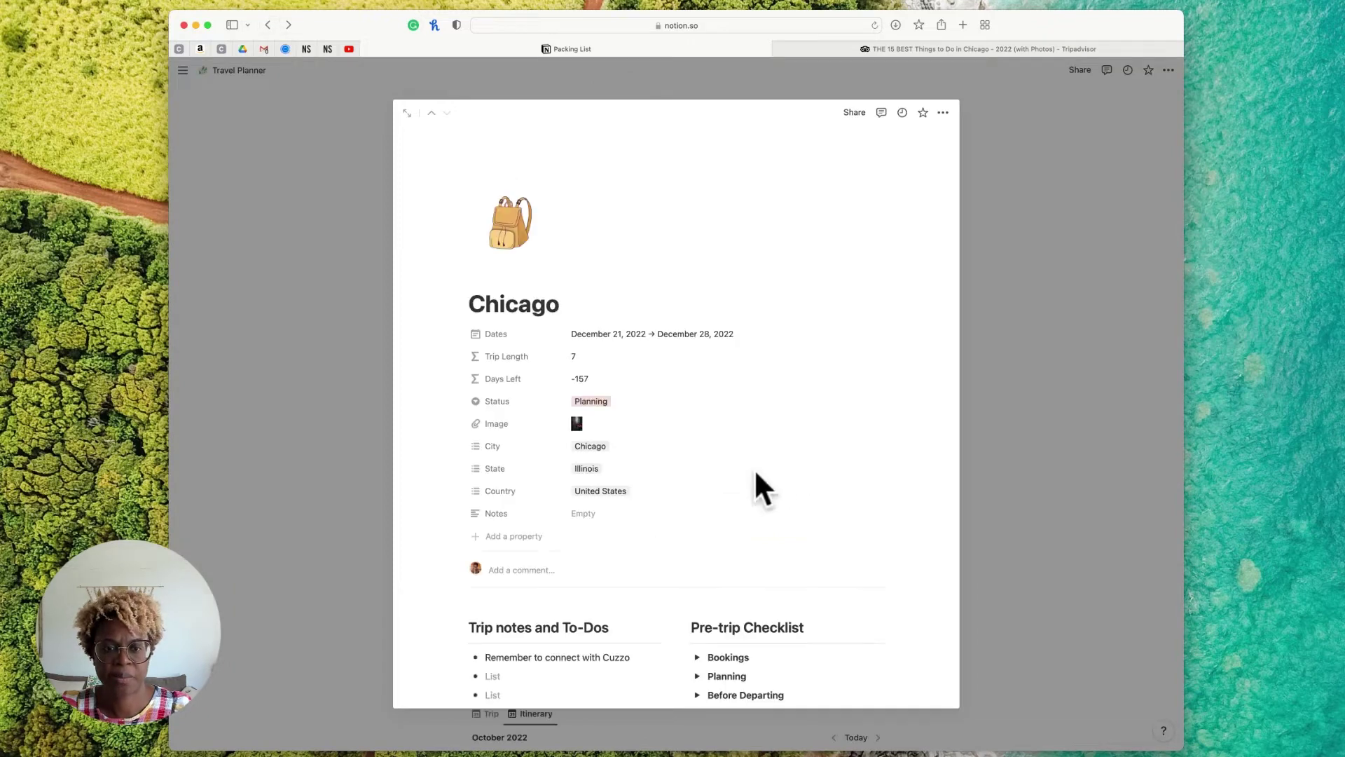
# Review the itinerary database instructions and the Trip Itinerary table further down the Chicago trip page
pyautogui.scroll(-5, 758, 483)
pyautogui.scroll(-2, 759, 488)
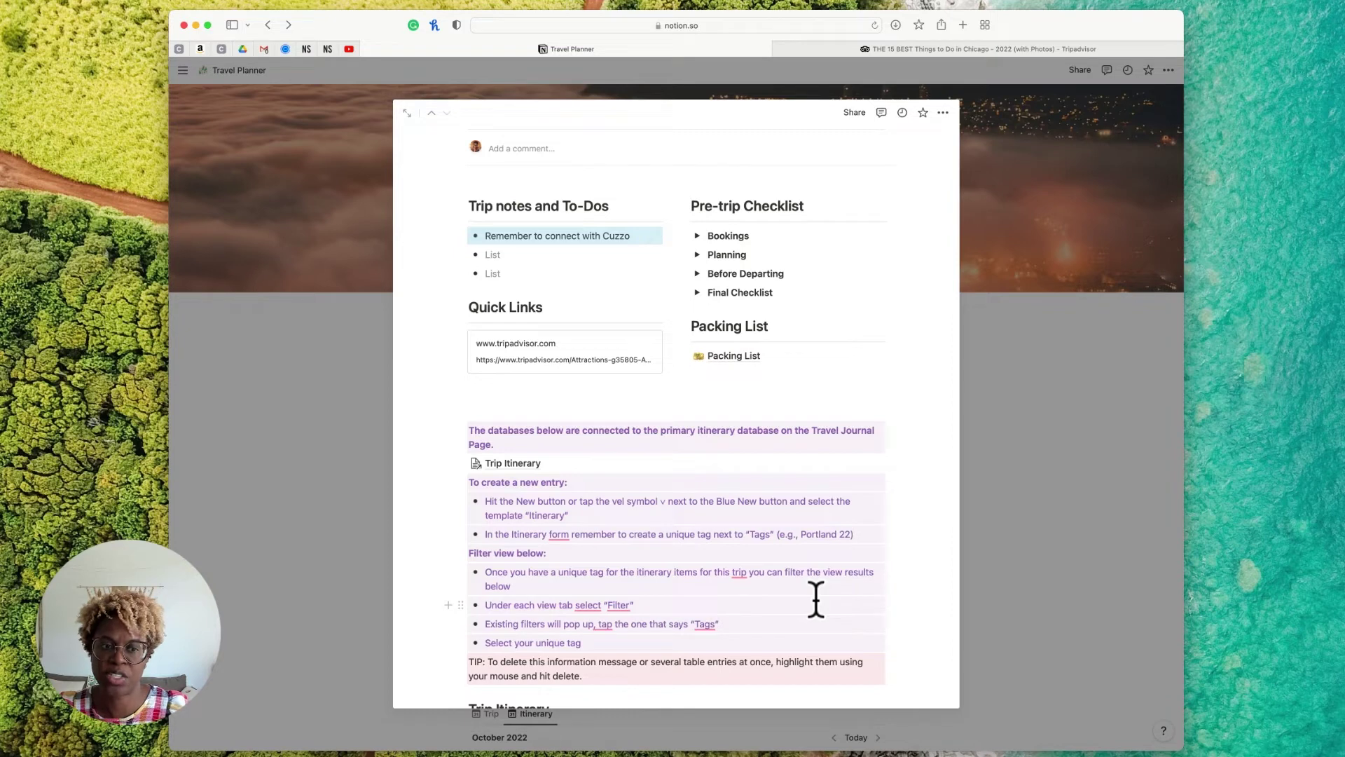
pyautogui.scroll(-3, 816, 599)
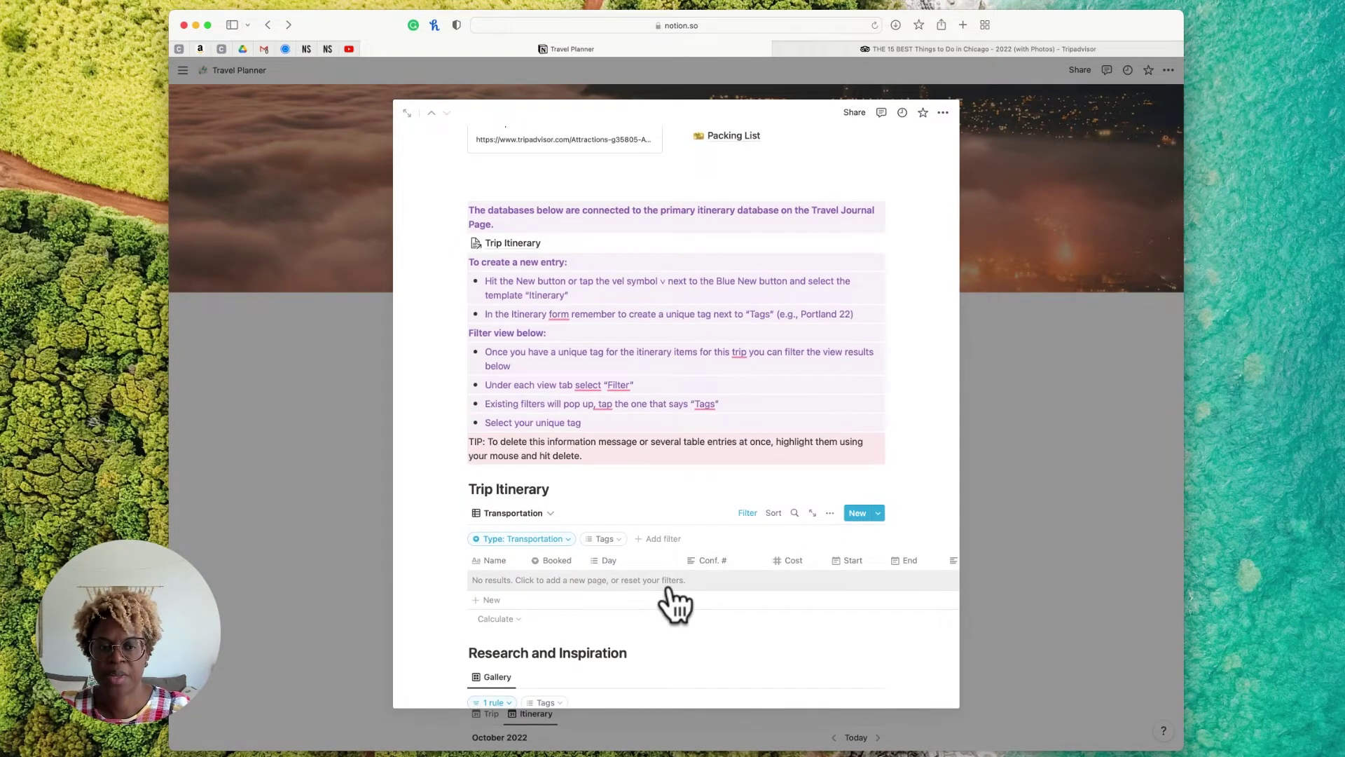
# Review the Trip Itinerary table, the Research and Inspiration gallery and the Map section of the Chicago trip page
pyautogui.scroll(-2, 669, 592)
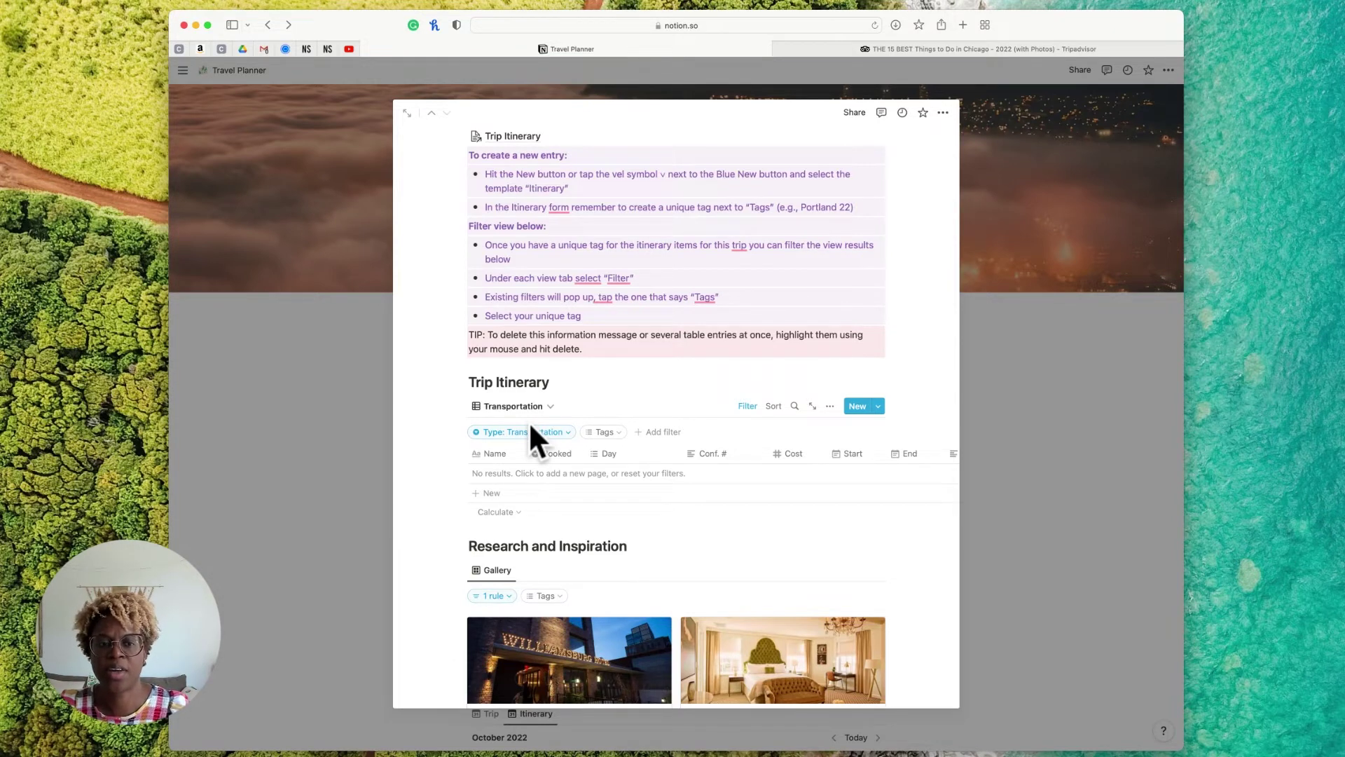
pyautogui.scroll(-4, 528, 421)
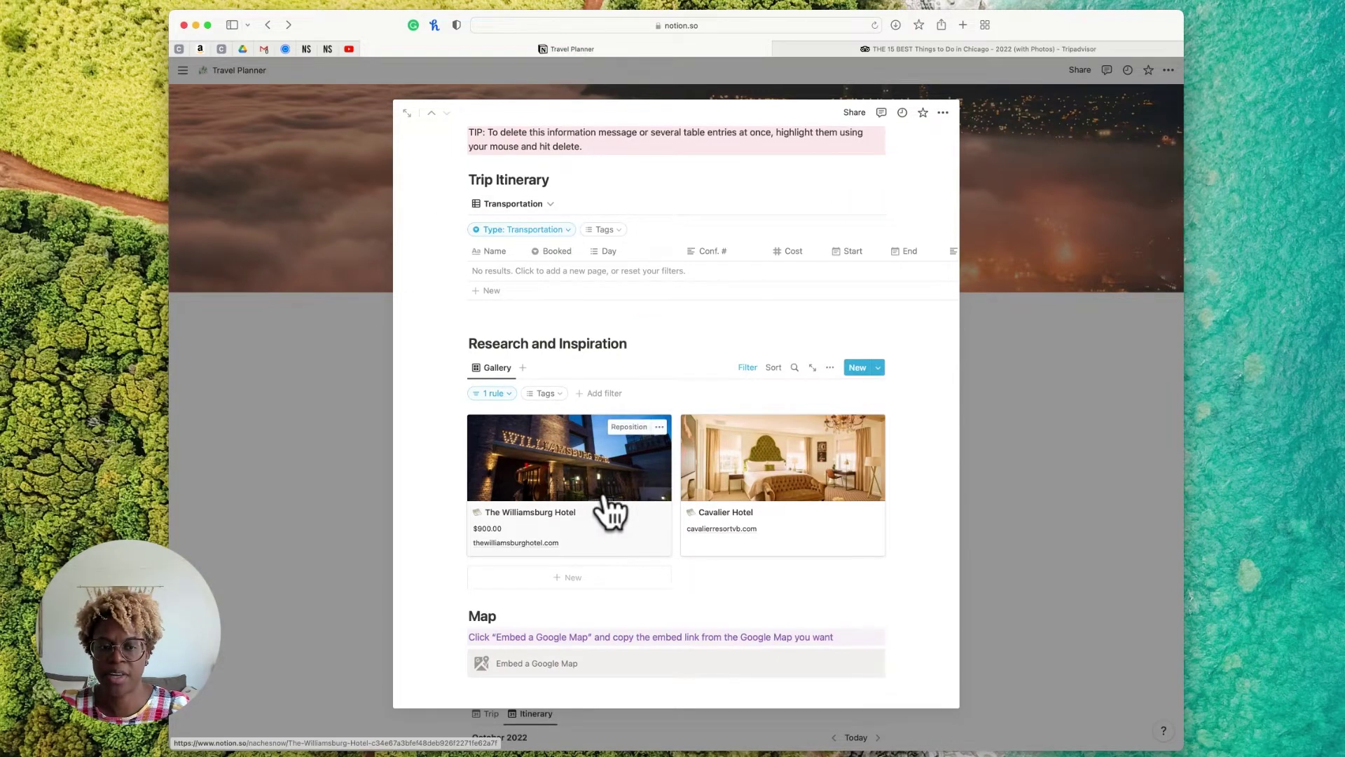
pyautogui.scroll(-1, 611, 515)
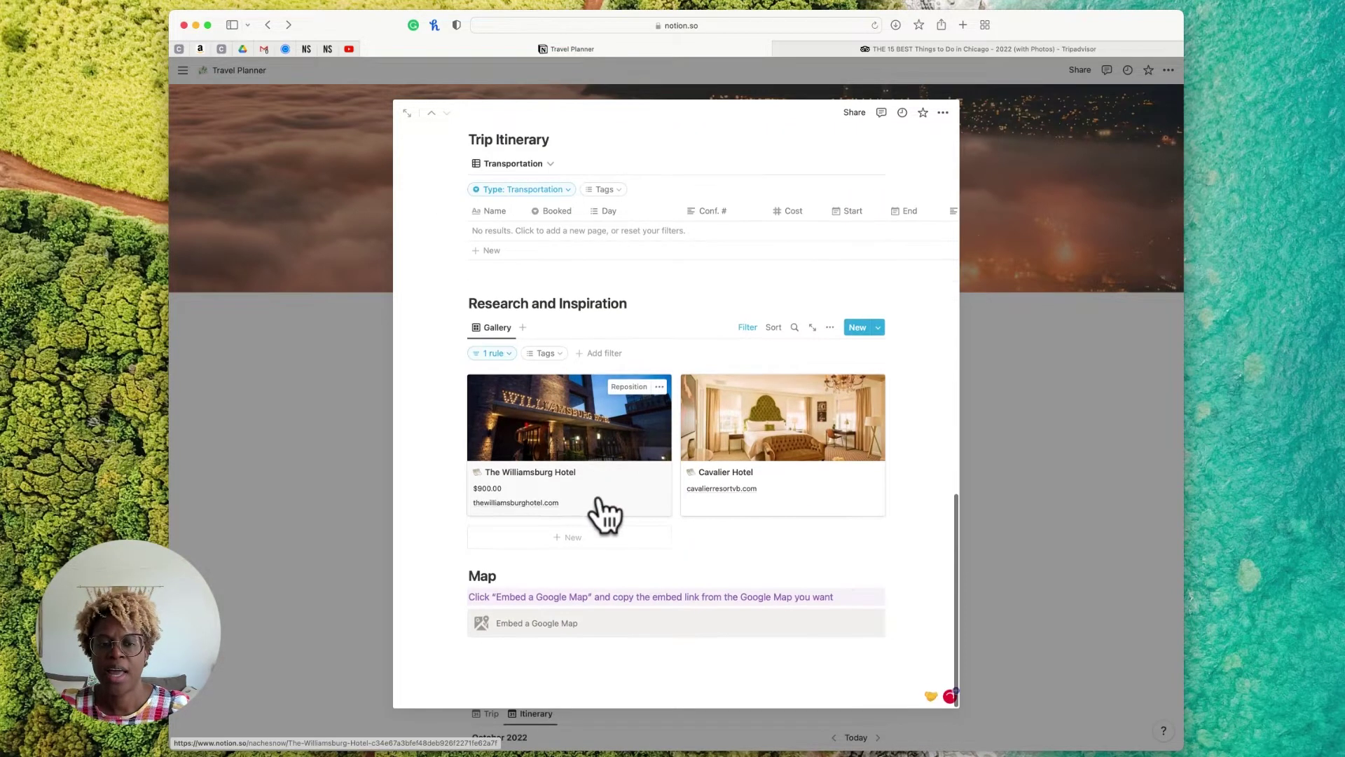
# Start the Google Map embed in the Map section, then search Google for "chicago" in the Tripadvisor browser tab and show it in Google Maps
pyautogui.click(539, 625)
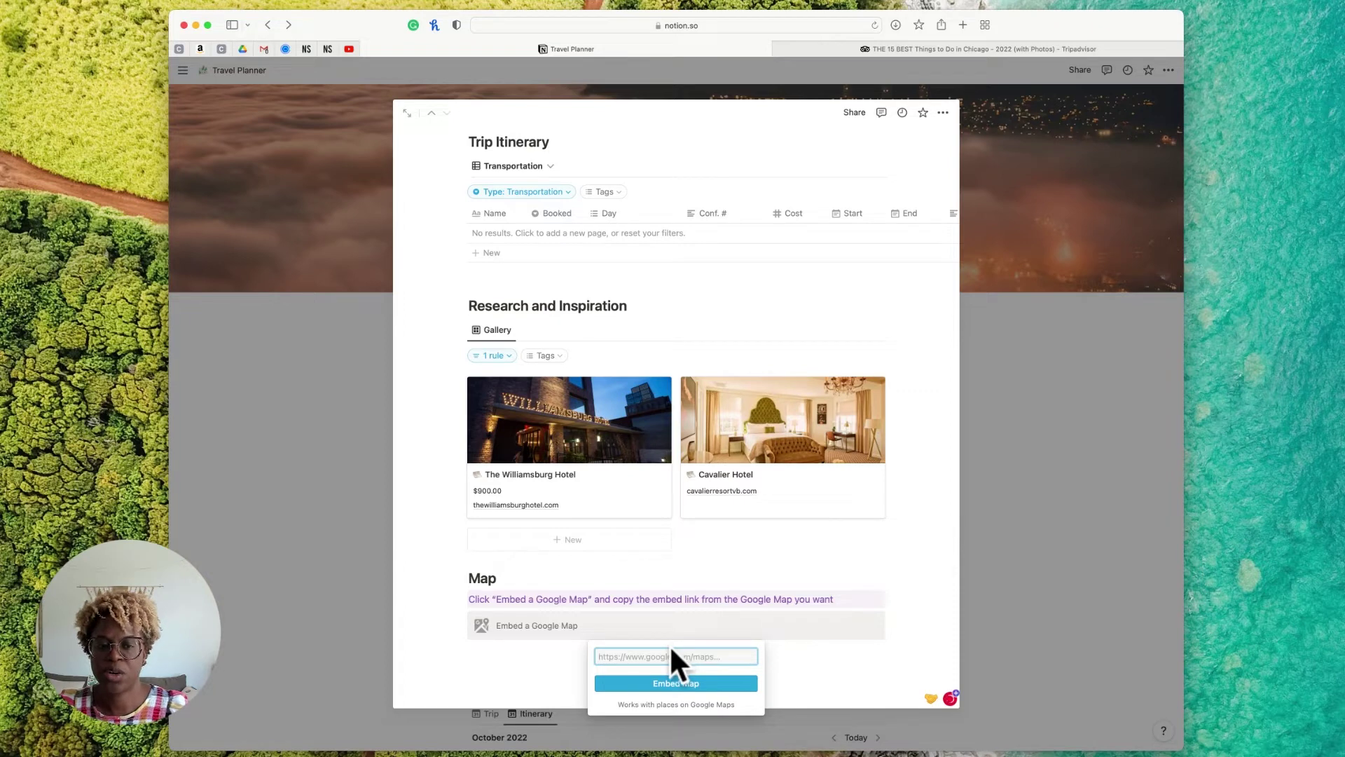
pyautogui.click(960, 51)
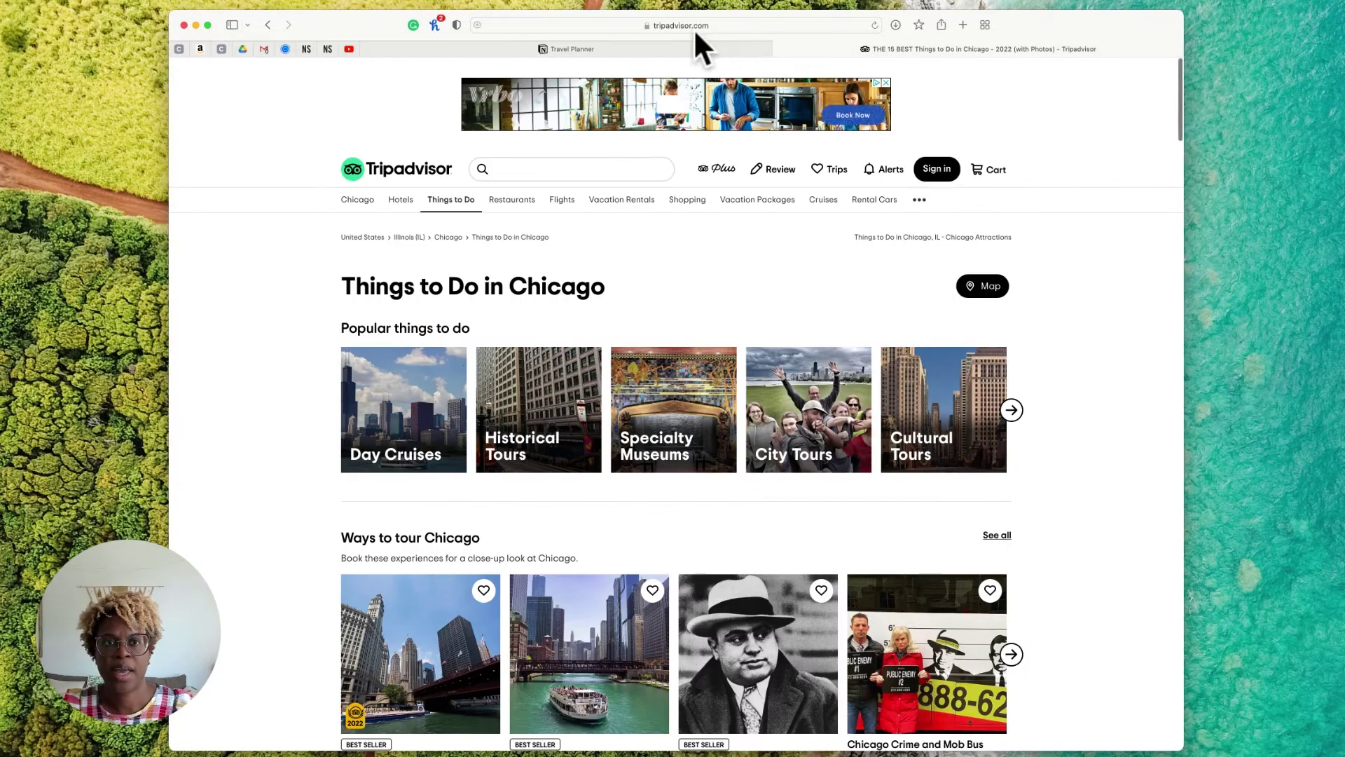
pyautogui.click(693, 25)
pyautogui.write('ch')
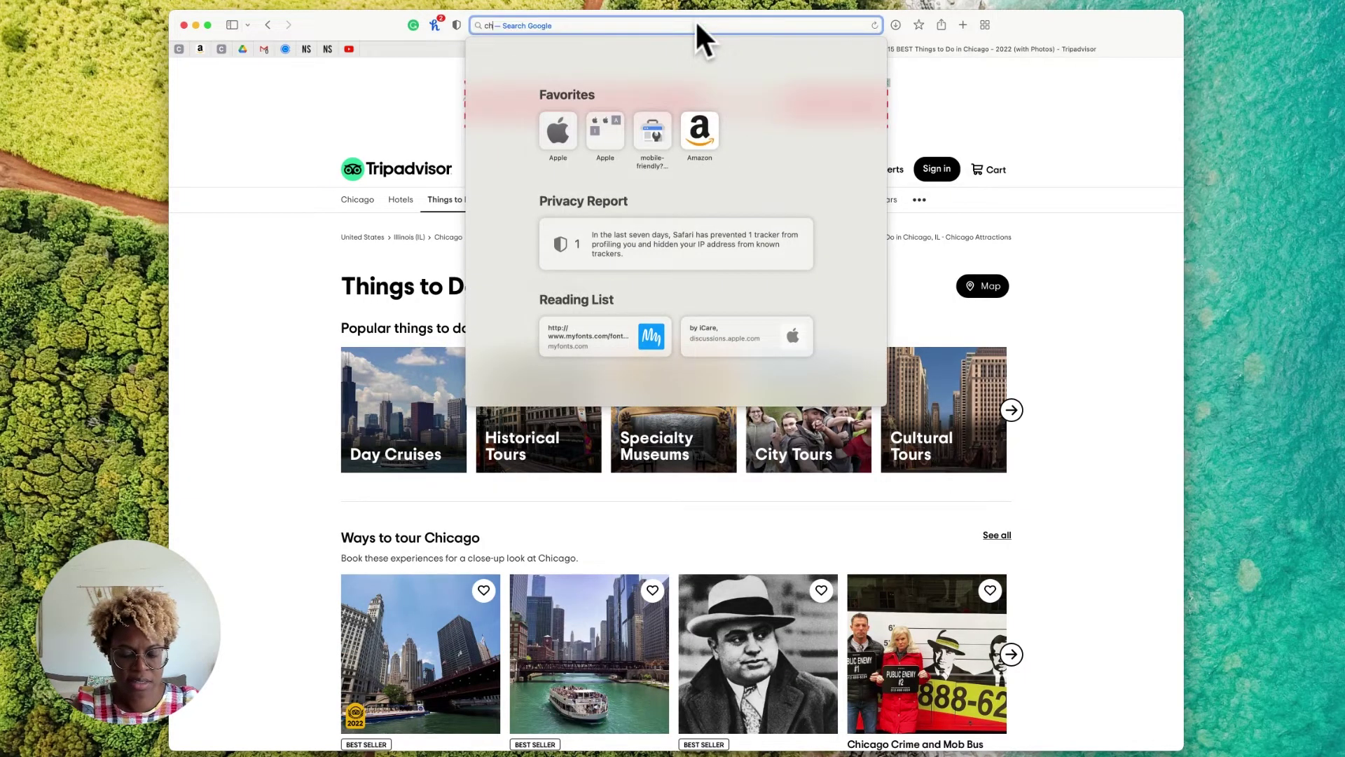
pyautogui.write('icago')
pyautogui.press('Return')
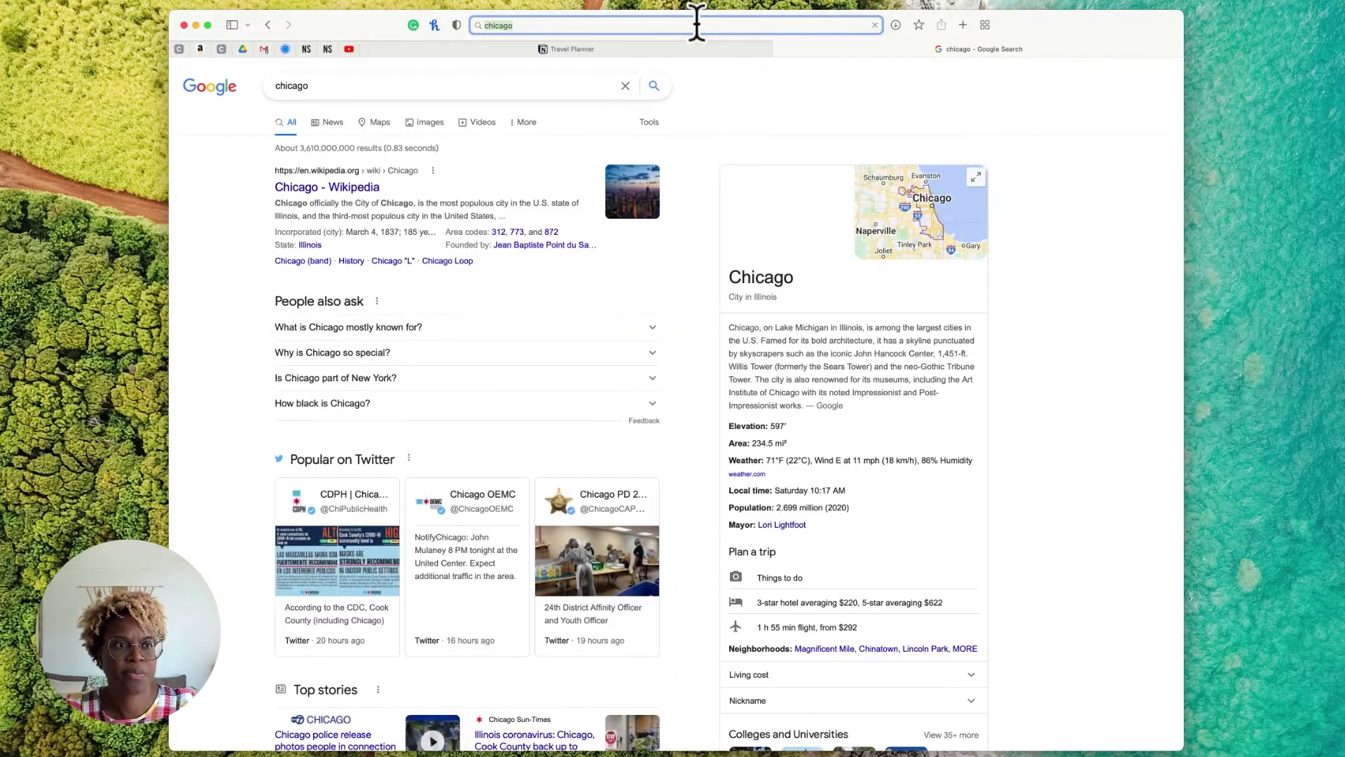
pyautogui.click(381, 122)
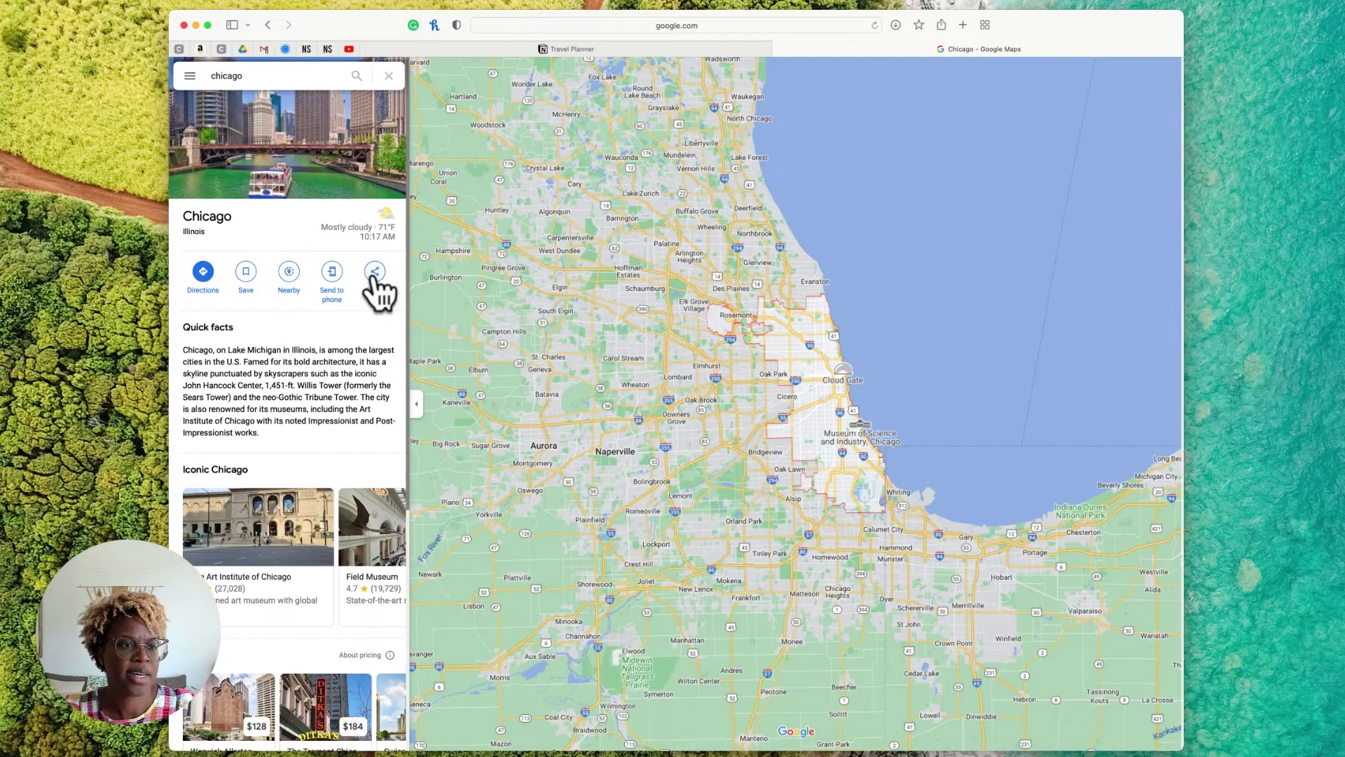
# Copy the medium-size embed HTML for the Chicago map from the Google Maps sharing options
pyautogui.click(374, 273)
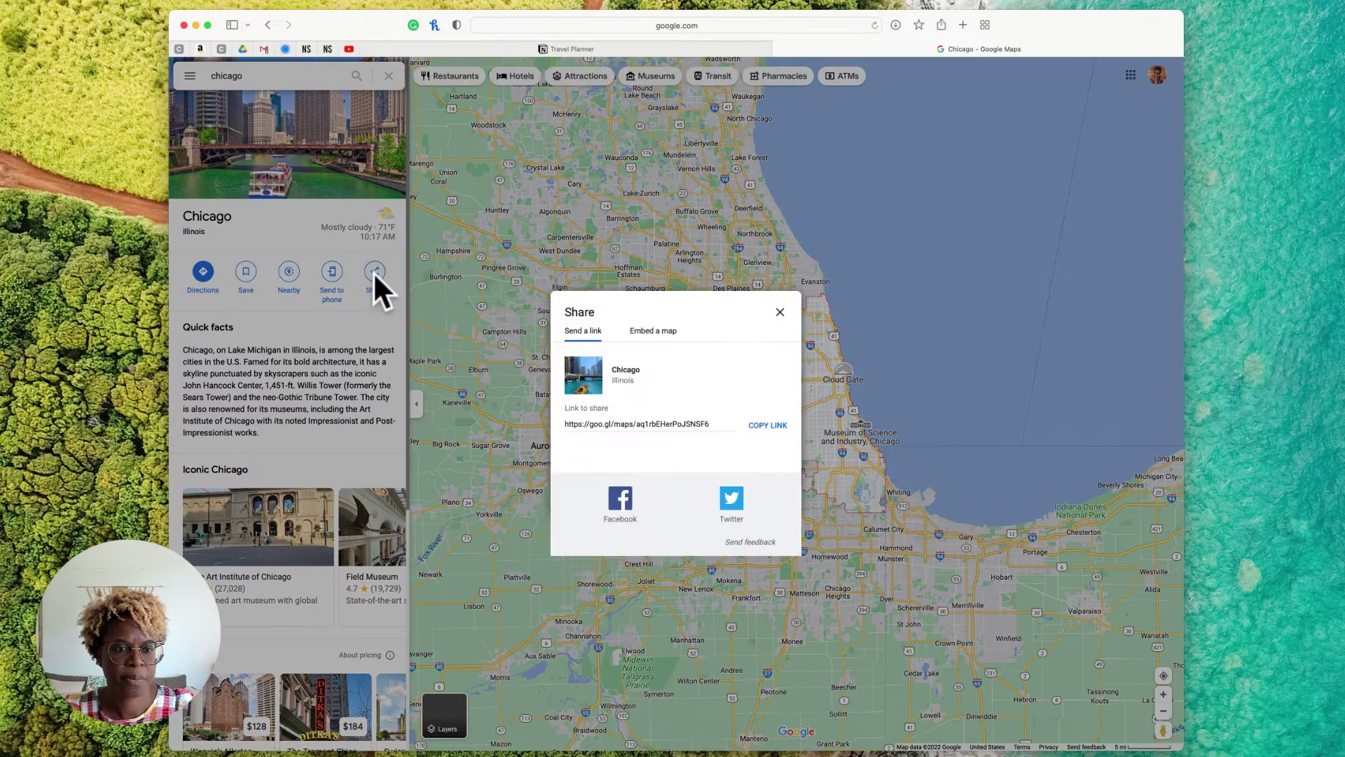
pyautogui.click(766, 427)
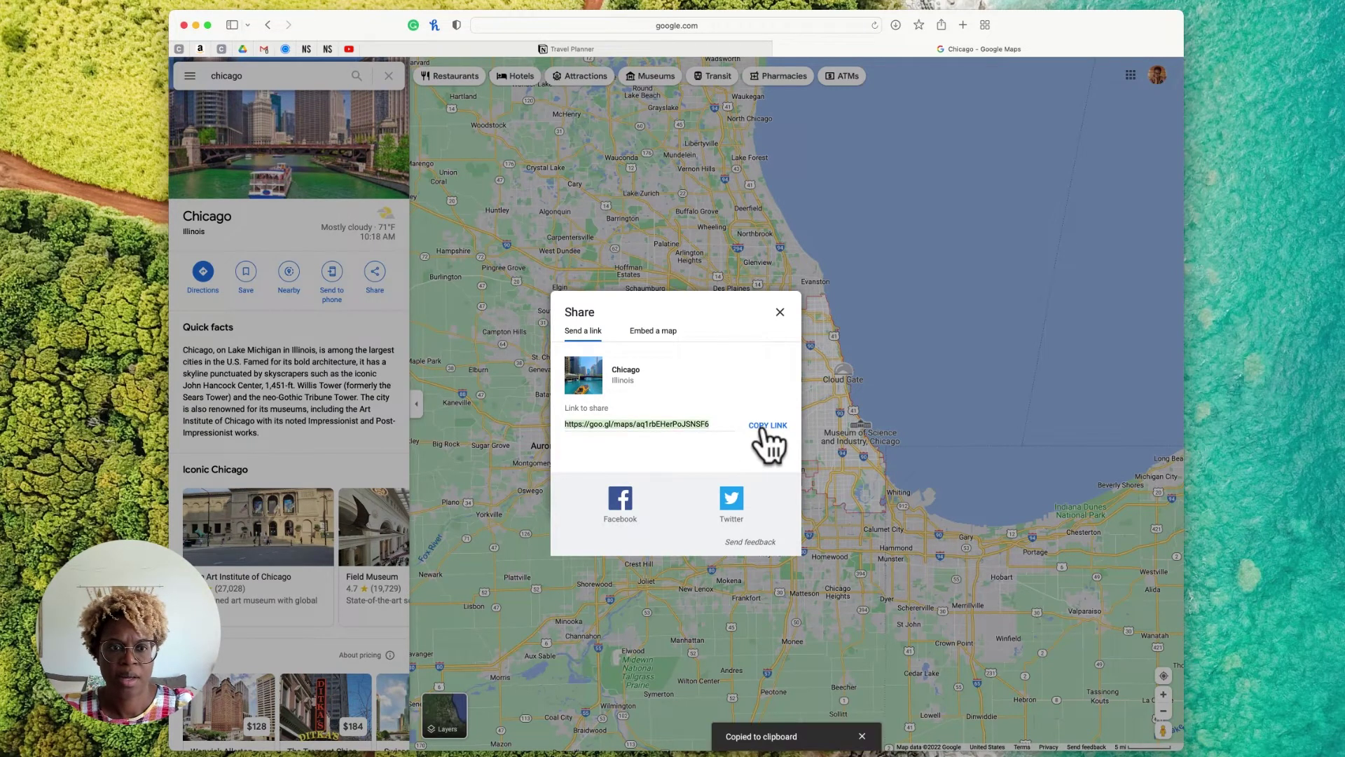
pyautogui.click(657, 331)
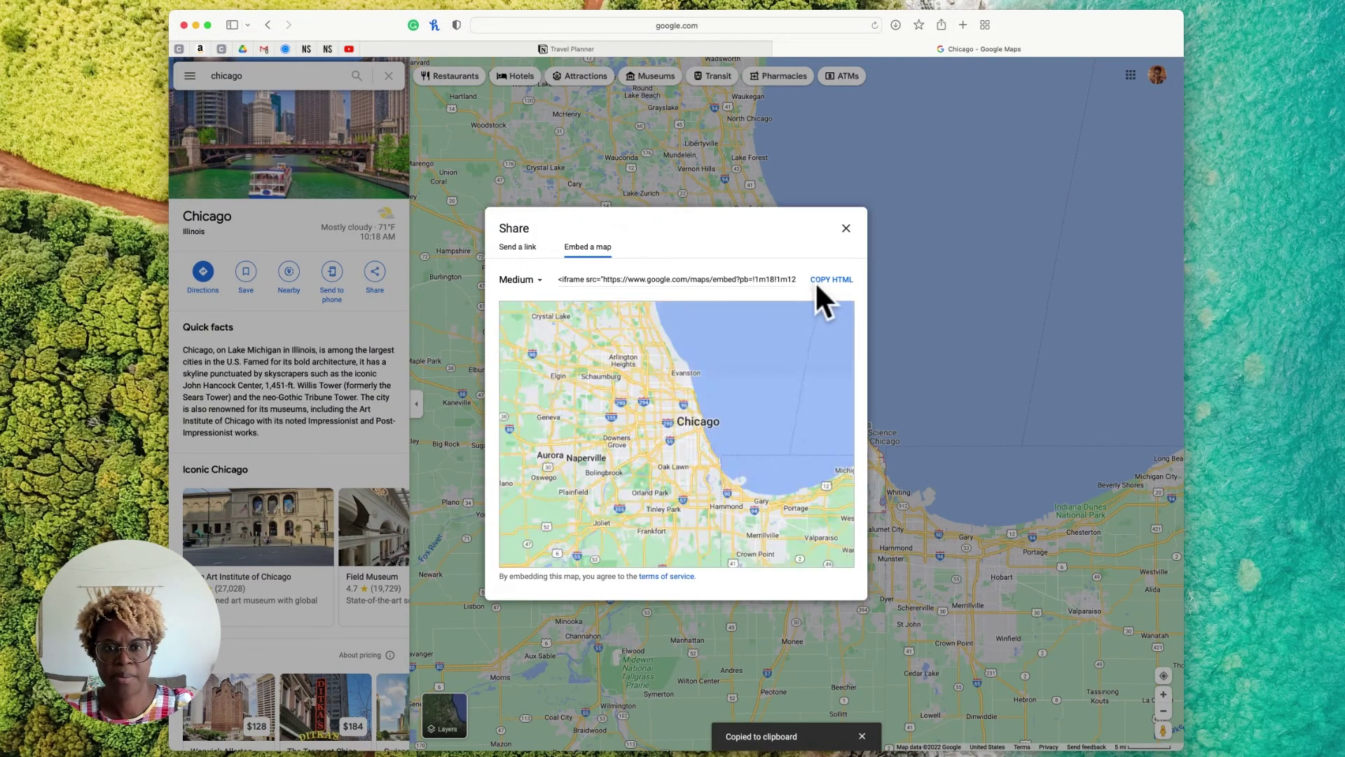
pyautogui.click(828, 279)
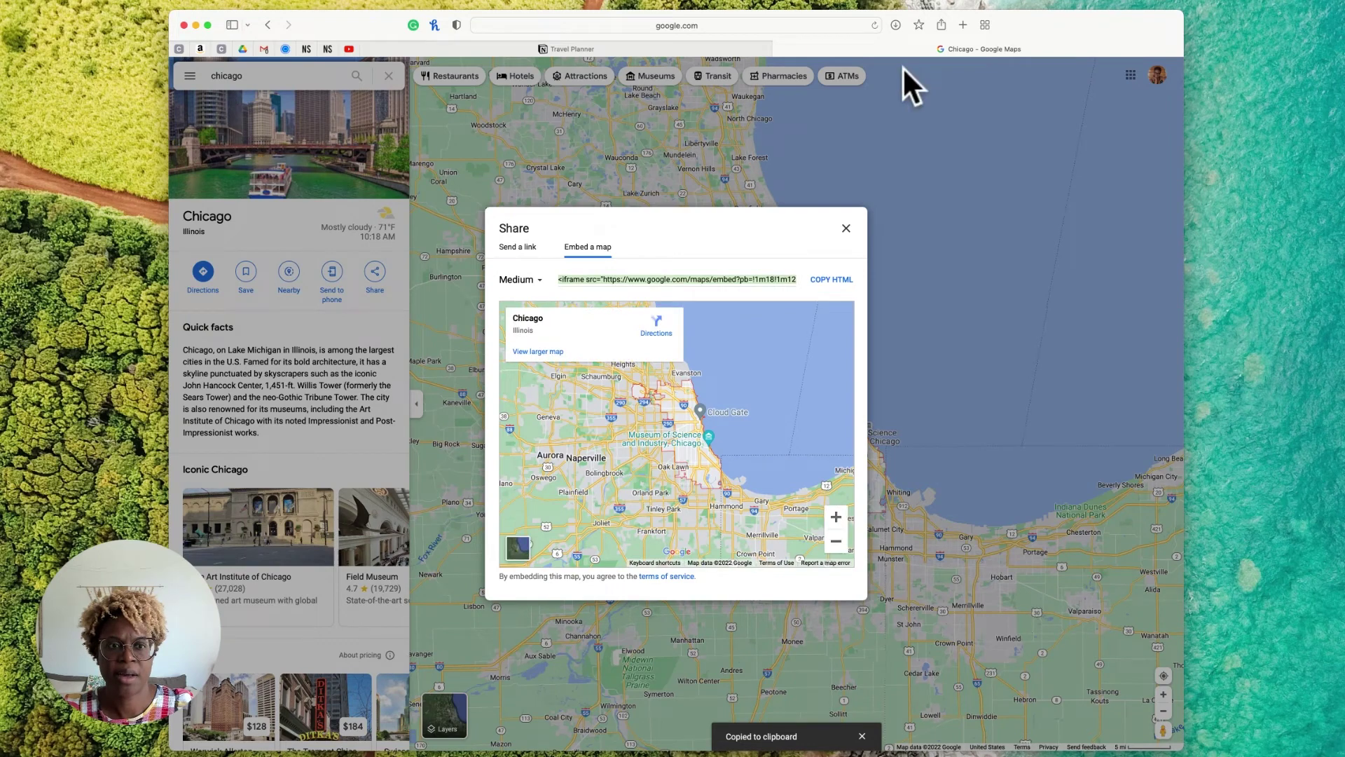
# Switch back to the Travel Planner page and embed the copied Chicago map in the trip page's Map section
pyautogui.click(666, 48)
pyautogui.click(618, 655)
pyautogui.press('super+v')
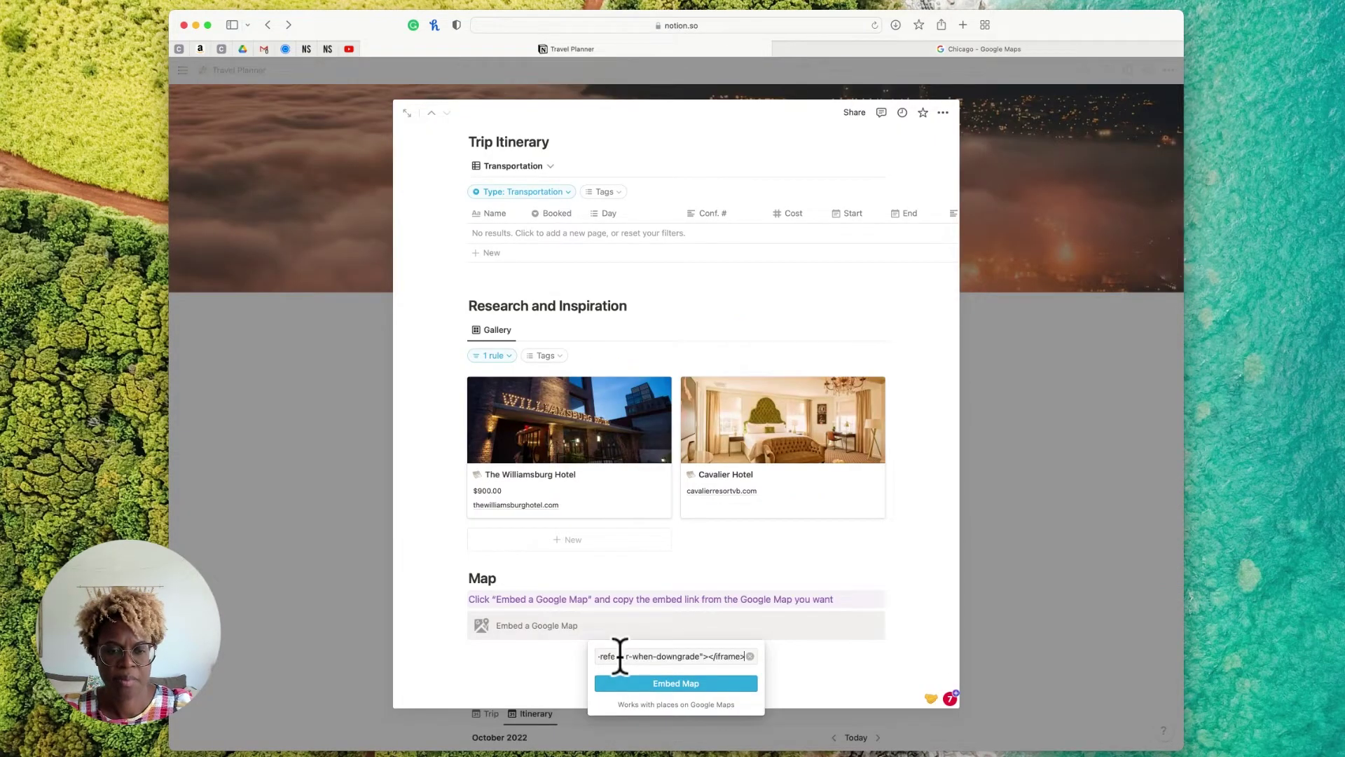
pyautogui.click(666, 685)
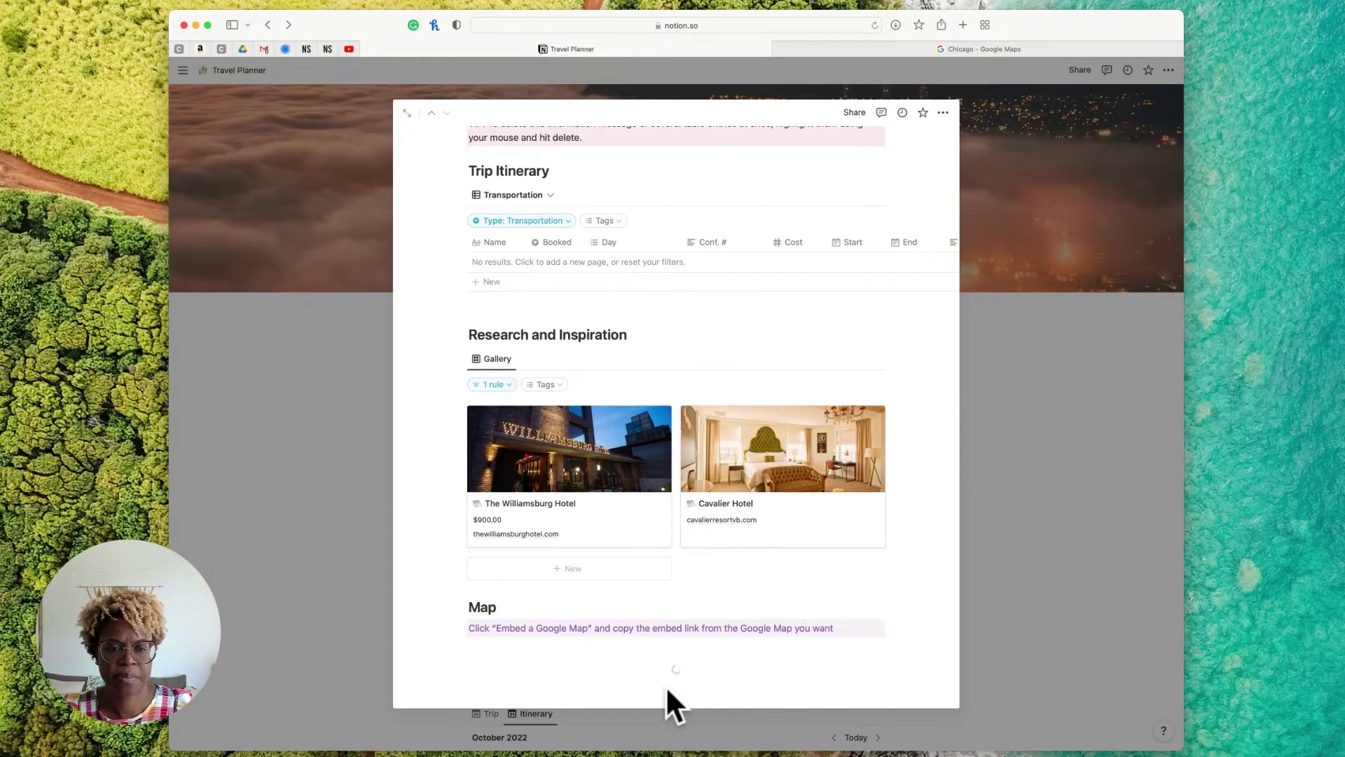
pyautogui.scroll(-2, 665, 610)
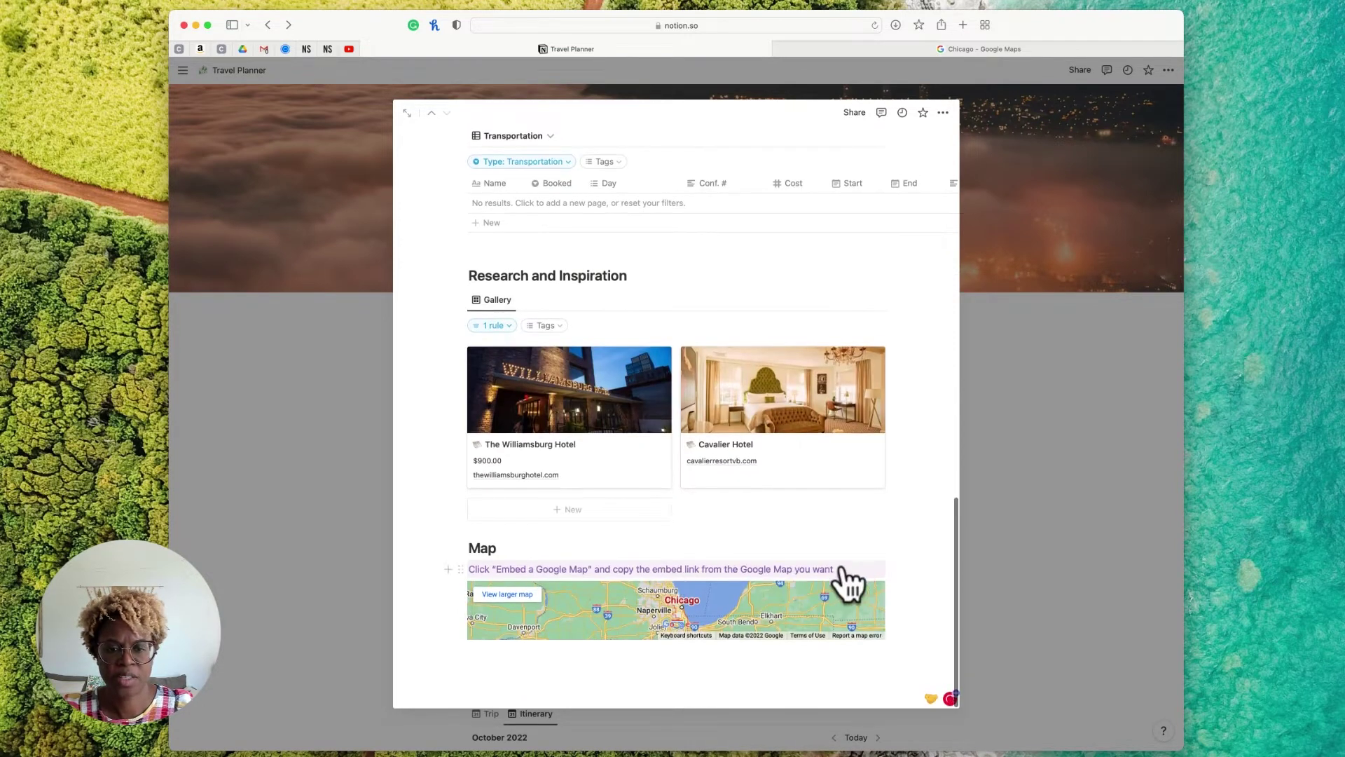
# Widen the embedded Chicago map to the full page width and make it taller
pyautogui.moveTo(845, 571); pyautogui.dragTo(471, 569)
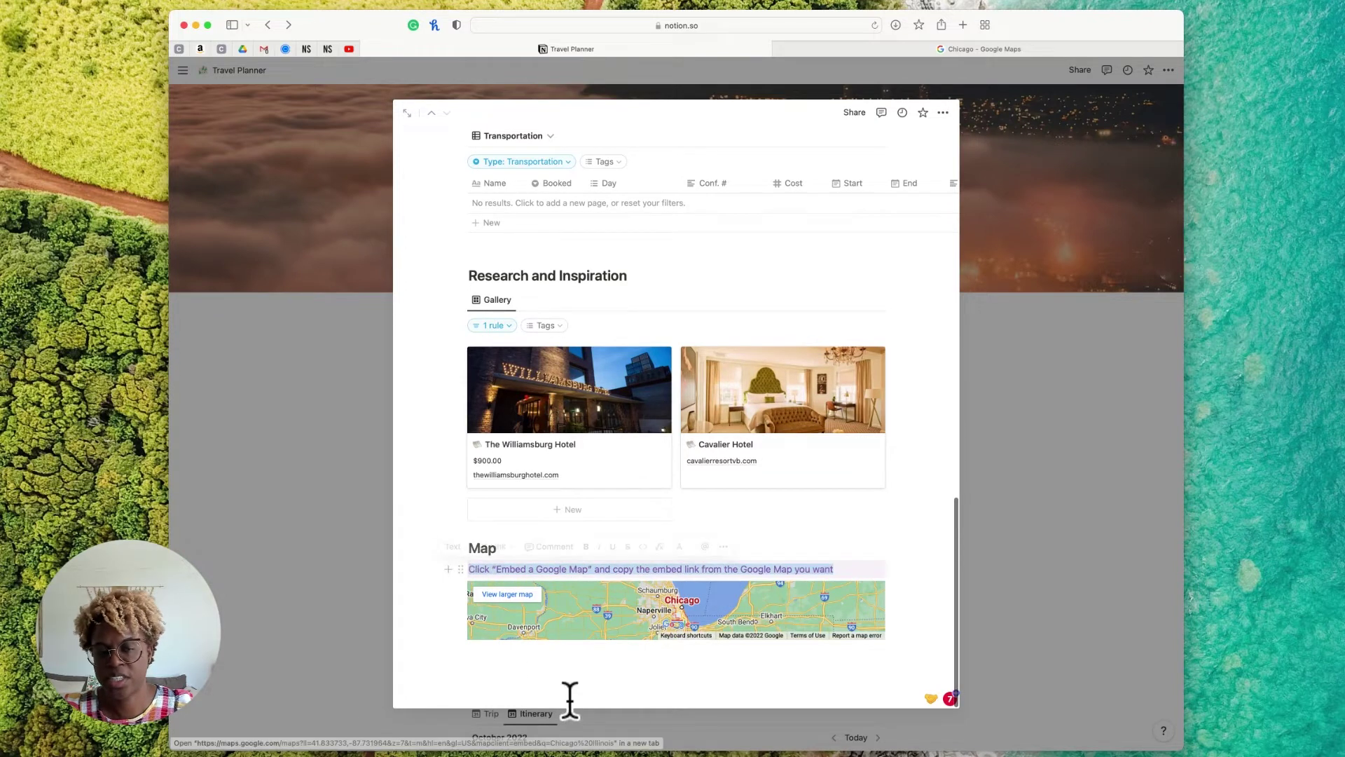
pyautogui.click(553, 685)
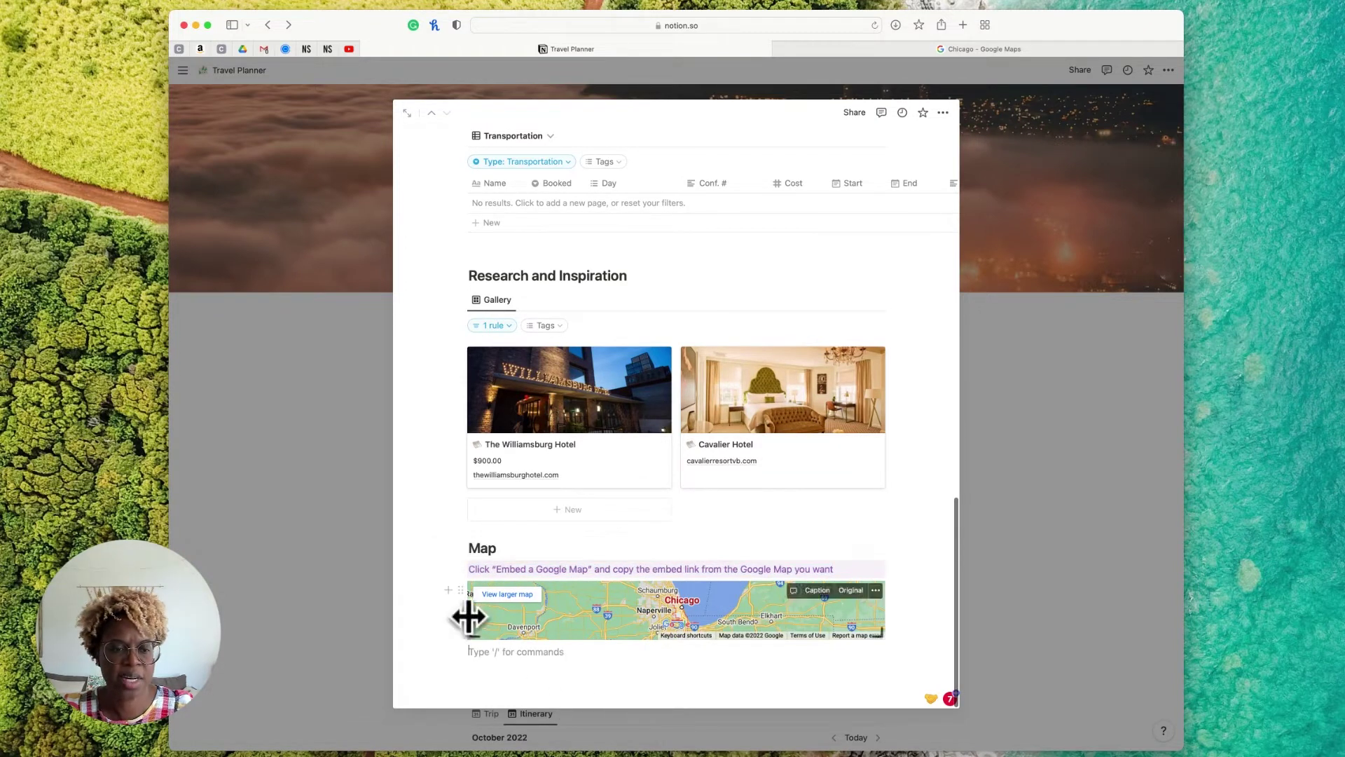
pyautogui.moveTo(465, 616); pyautogui.dragTo(278, 609)
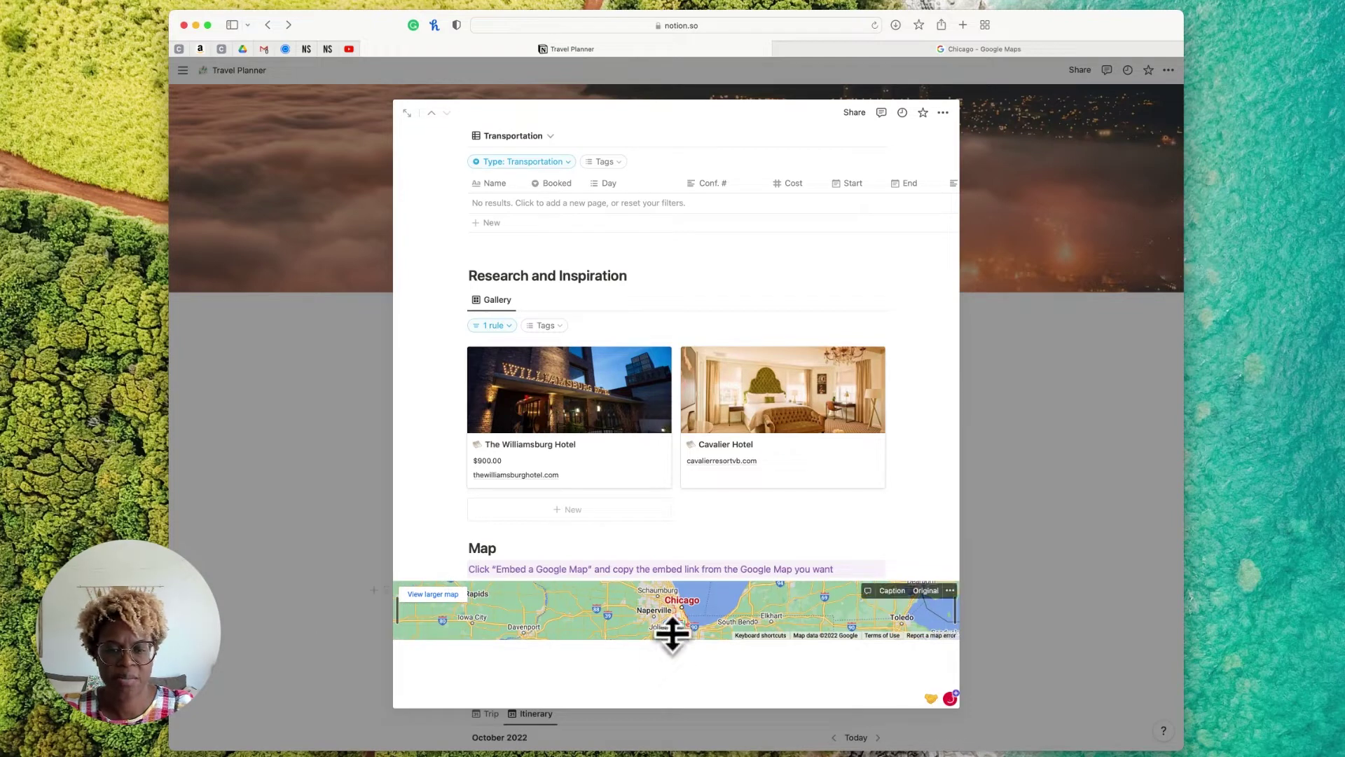
pyautogui.moveTo(673, 634); pyautogui.dragTo(664, 708)
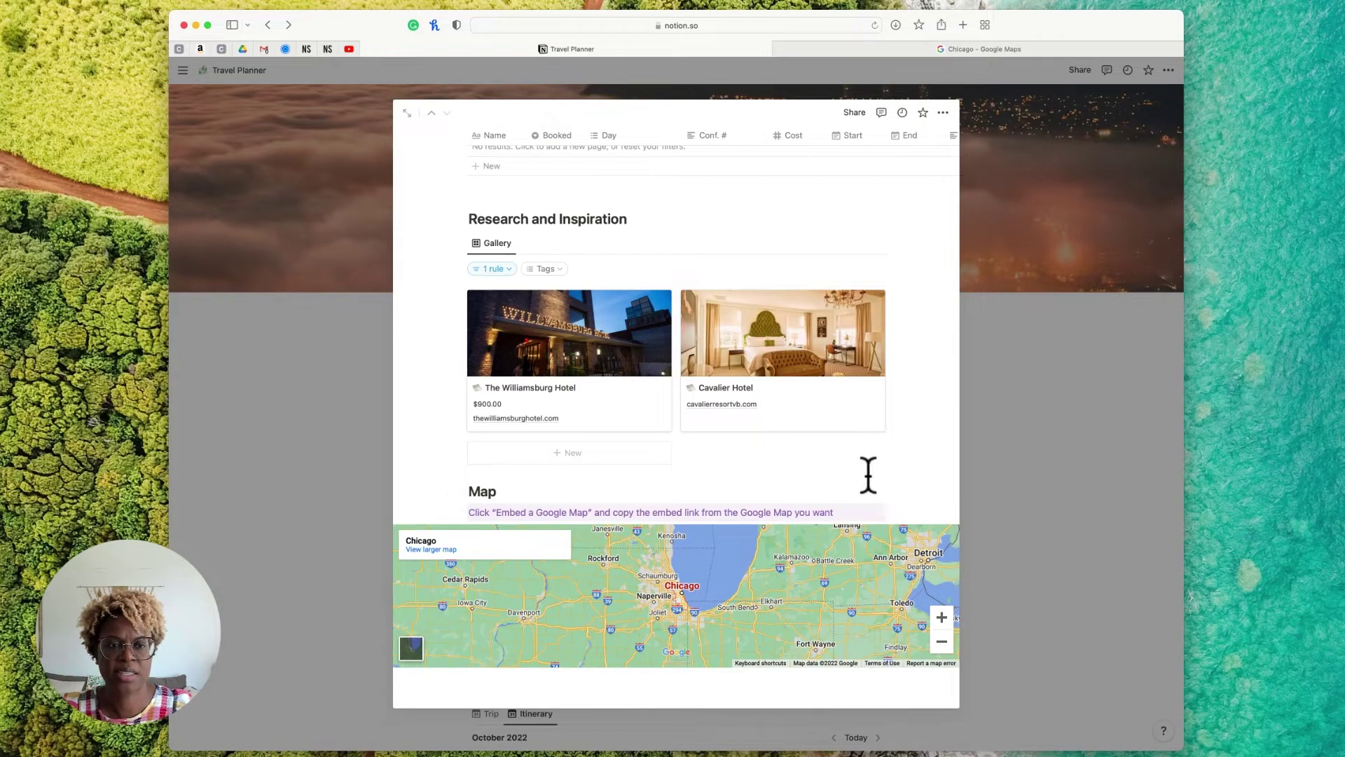
# Examine the sharing options of the Chicago trip page, including inviting people and Share to web, and close them
pyautogui.scroll(1, 856, 474)
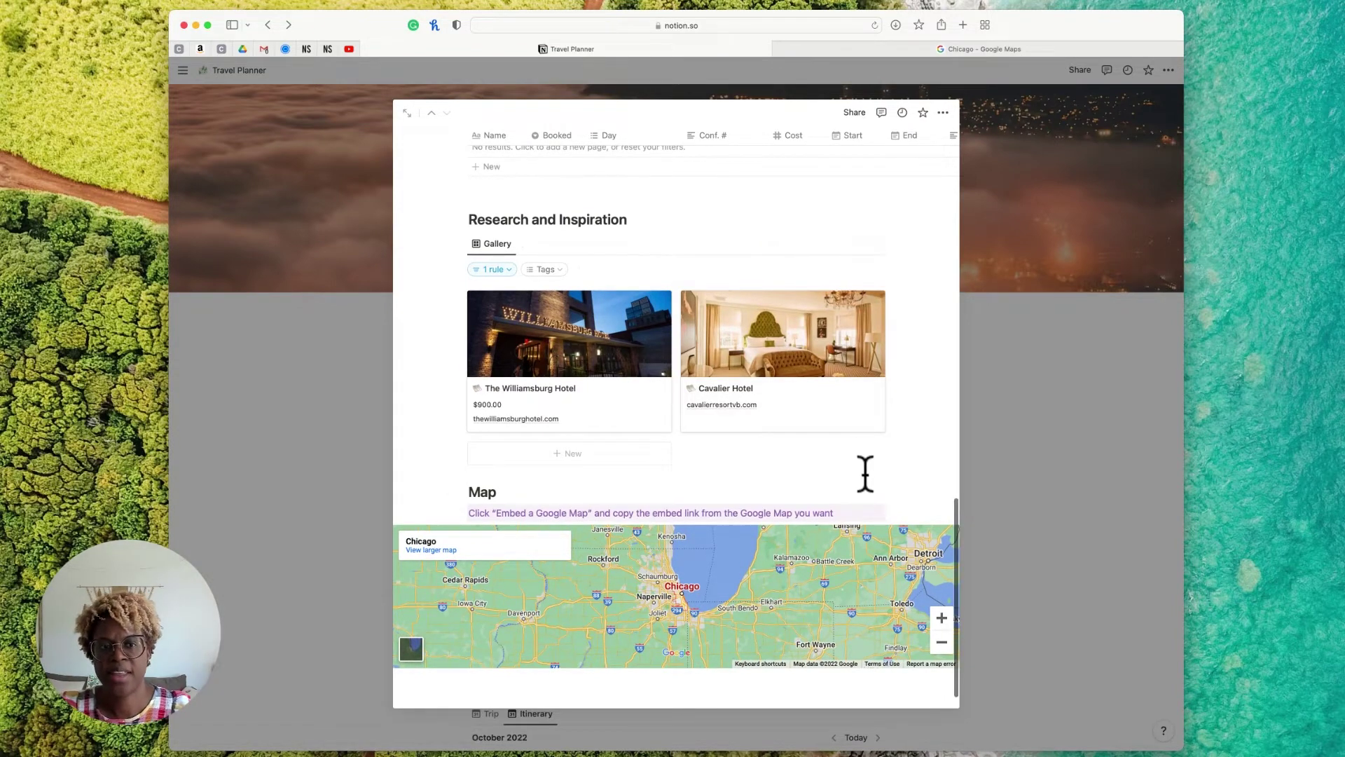
pyautogui.scroll(15, 866, 473)
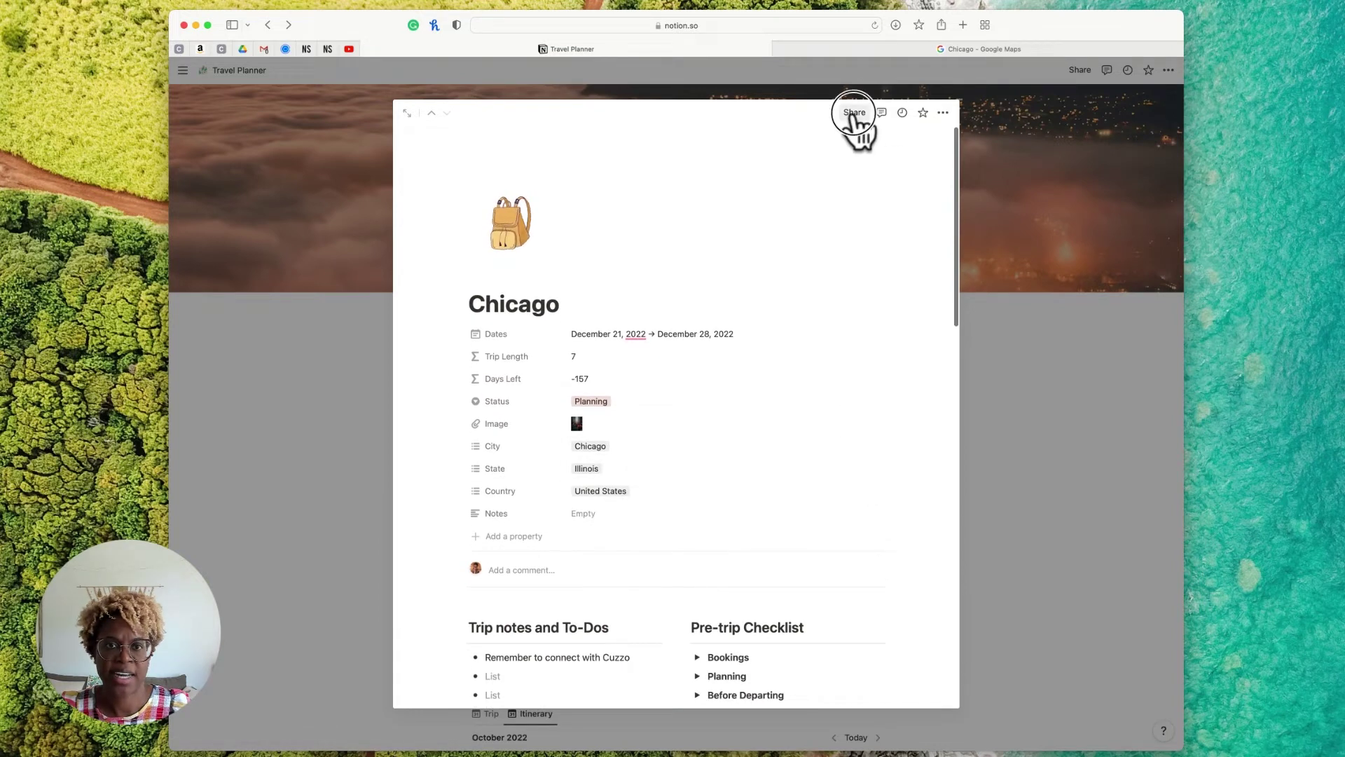
pyautogui.click(855, 113)
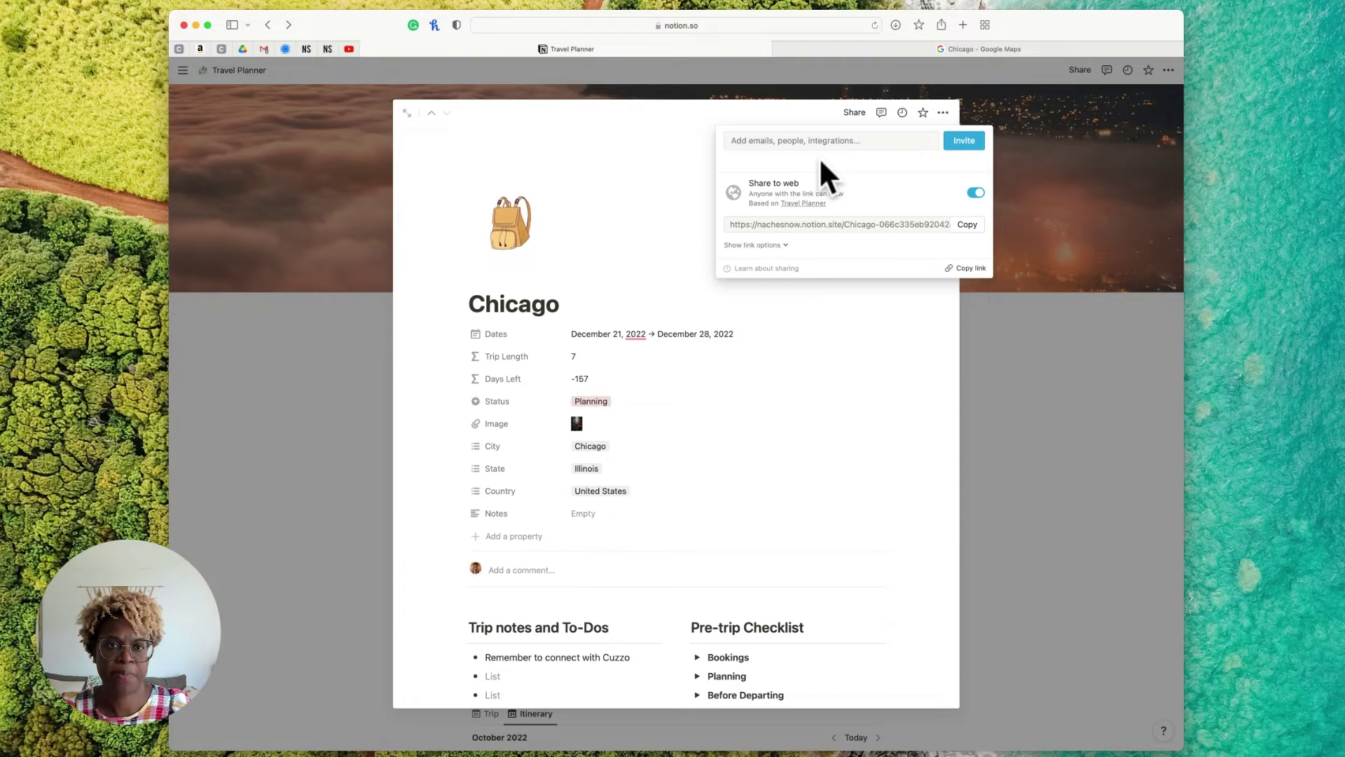
pyautogui.click(889, 353)
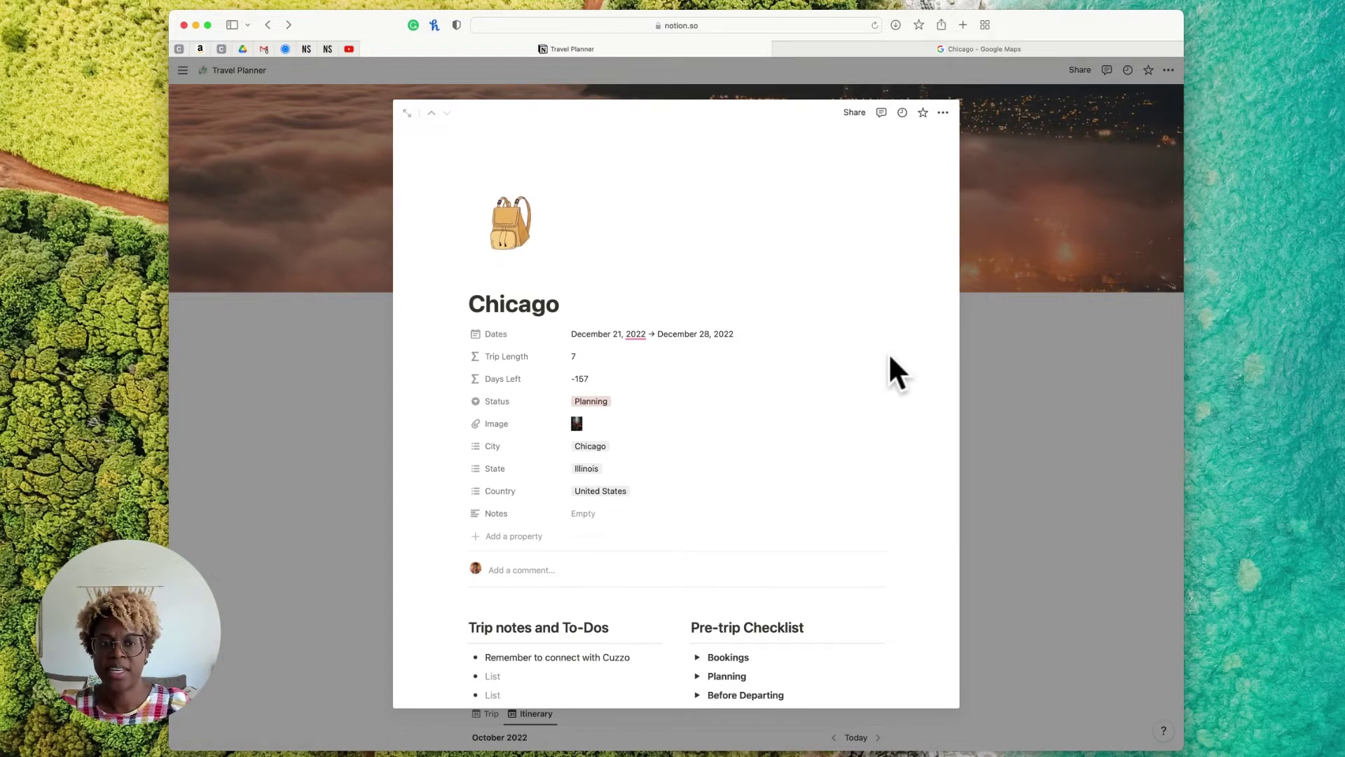
# Review the Chicago trip page from its properties down to the map, and close the page
pyautogui.scroll(-3, 889, 356)
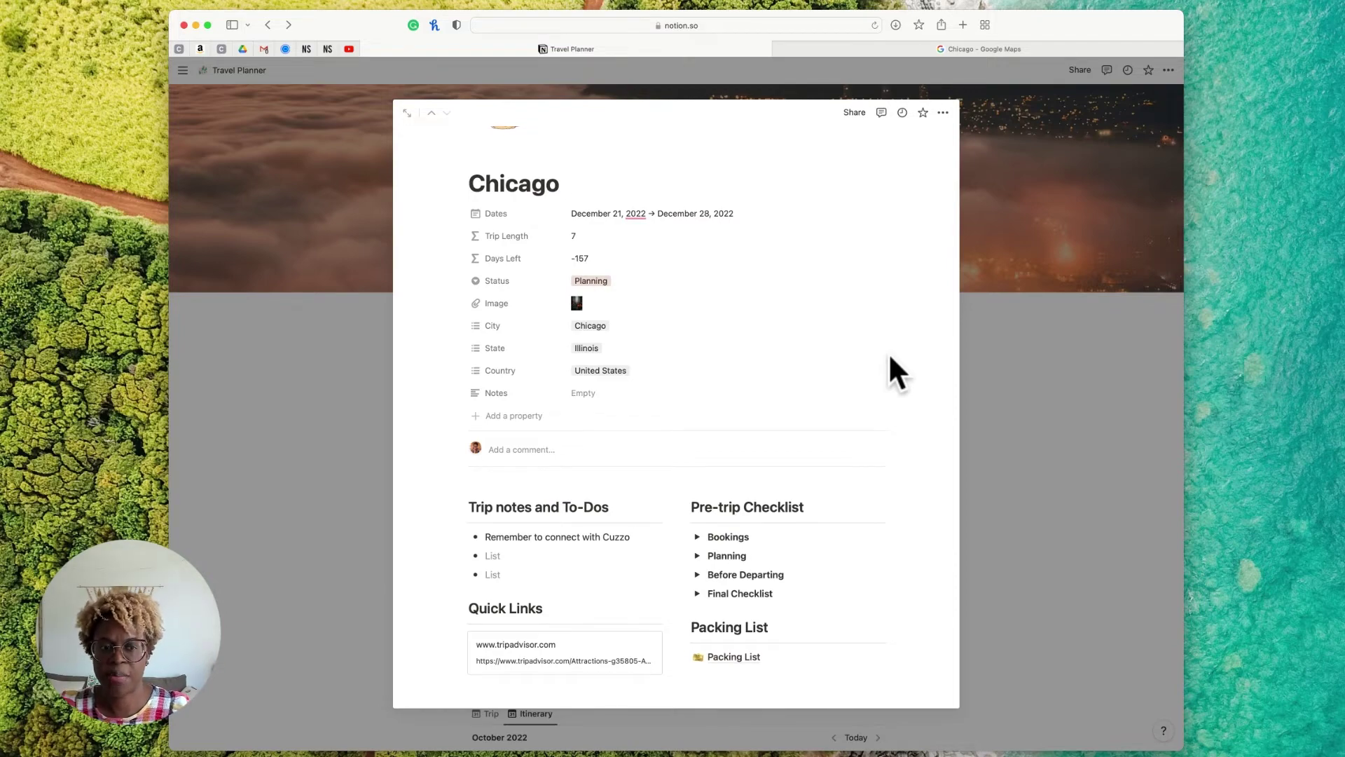
pyautogui.scroll(-15, 888, 352)
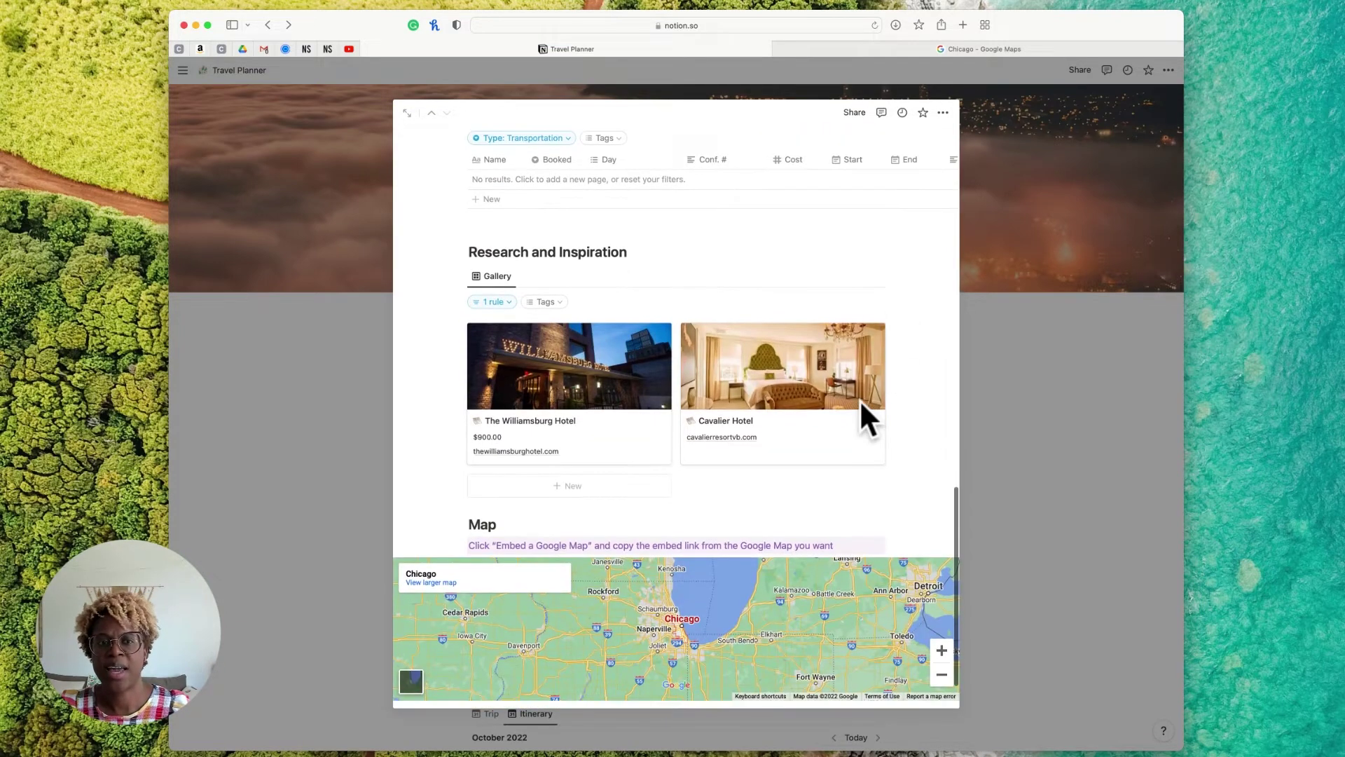
pyautogui.scroll(3, 765, 326)
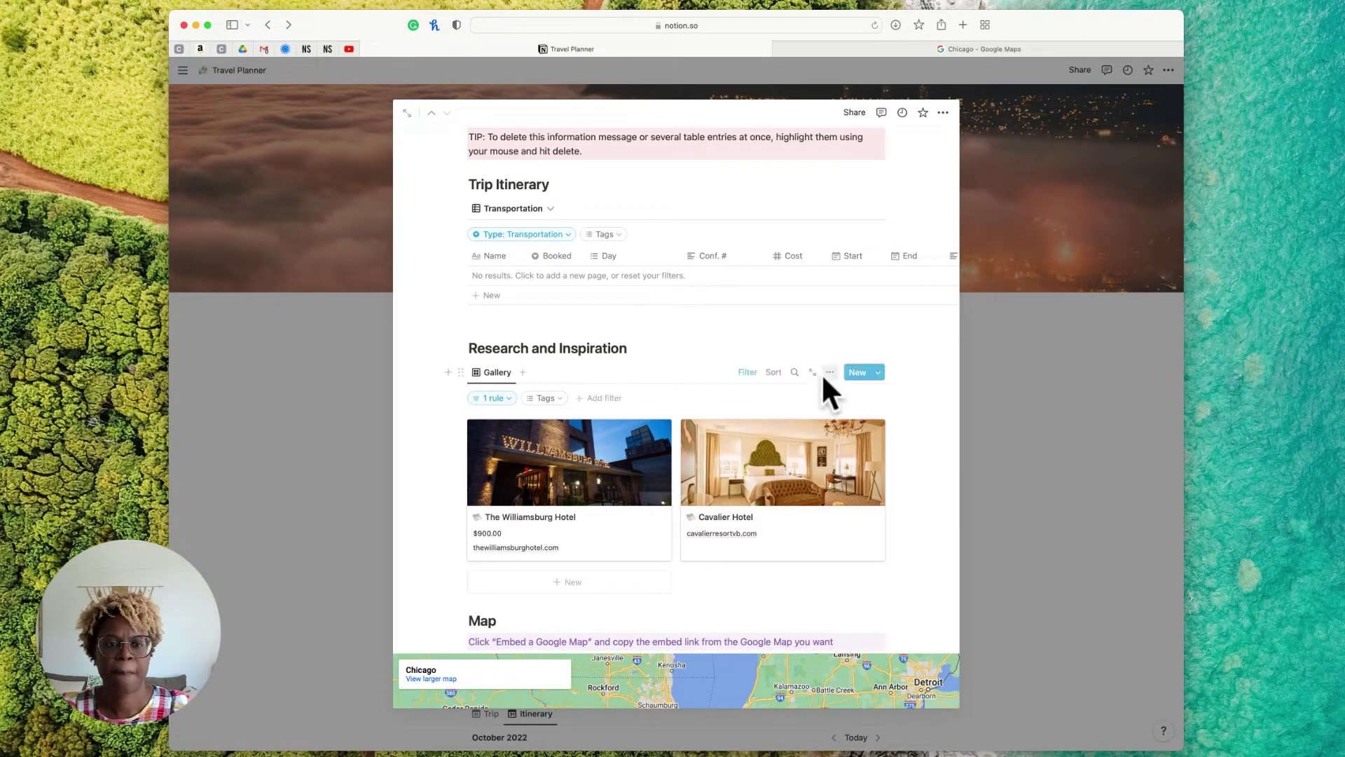
pyautogui.click(1002, 380)
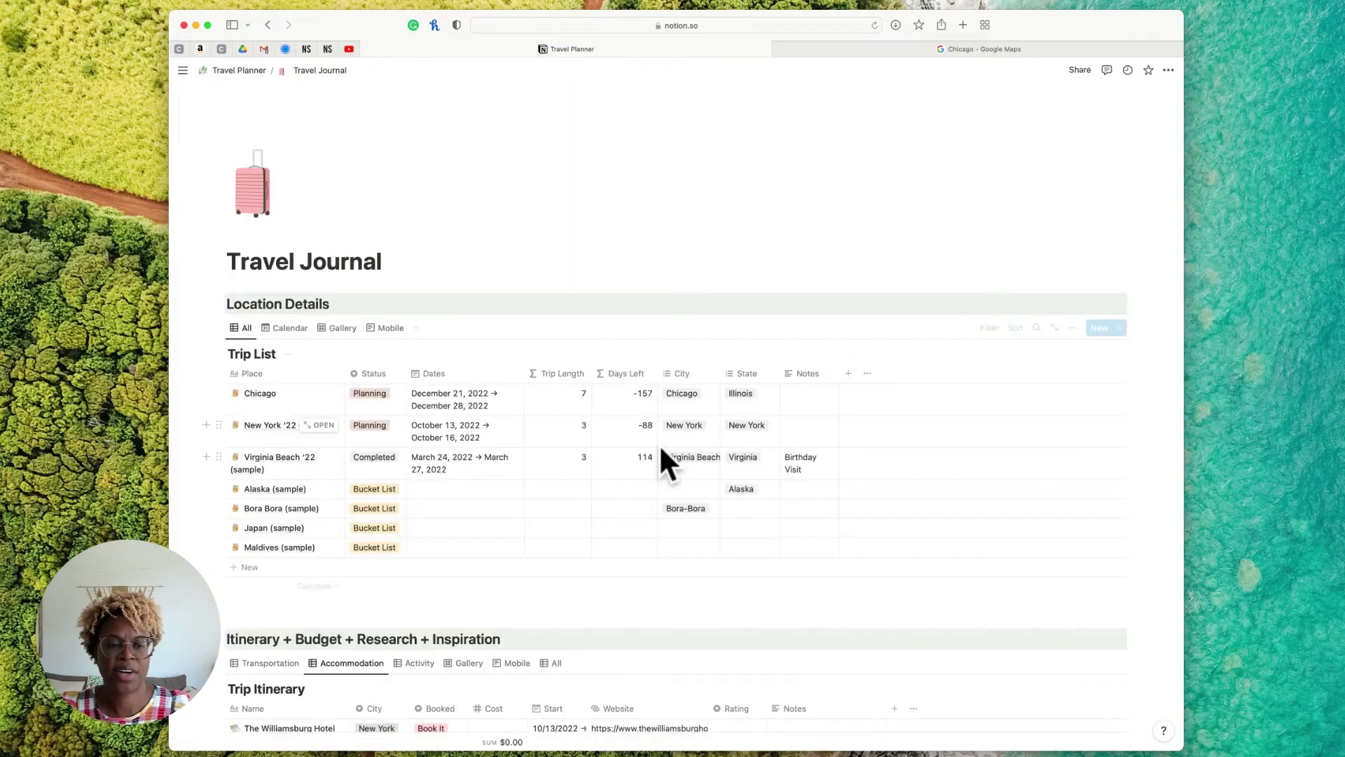
# Examine the Trip List and the Trip Itinerary accommodation table on the Travel Journal page
pyautogui.scroll(-3, 660, 449)
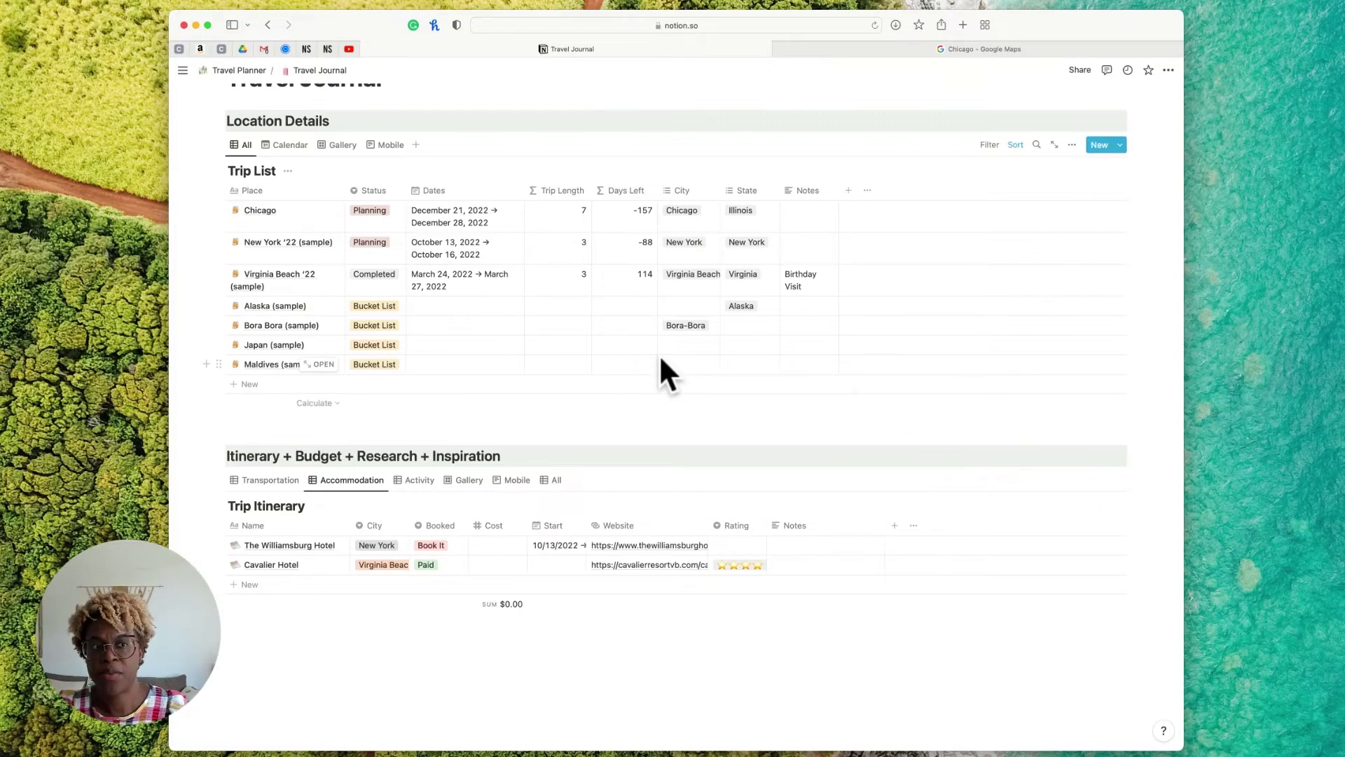
pyautogui.scroll(3, 659, 355)
pyautogui.scroll(-4, 660, 355)
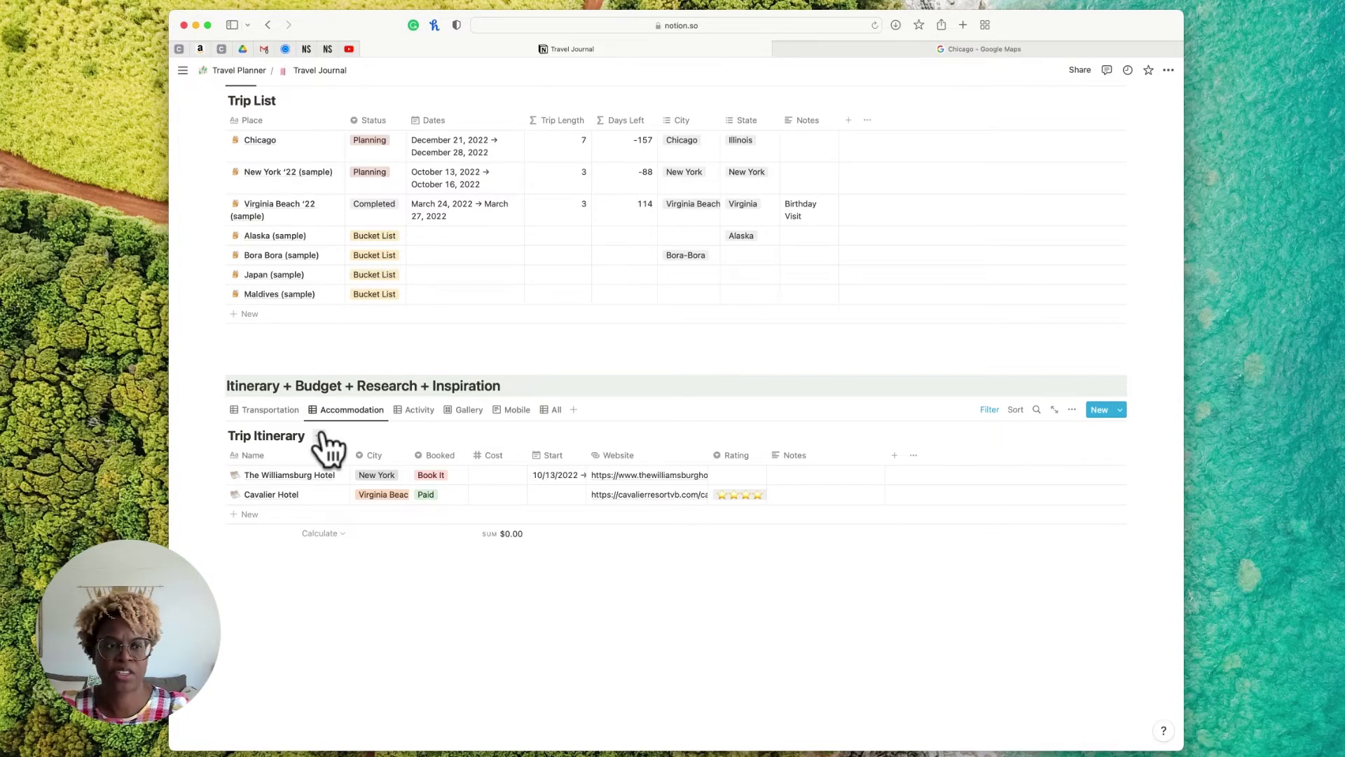
pyautogui.scroll(4, 505, 259)
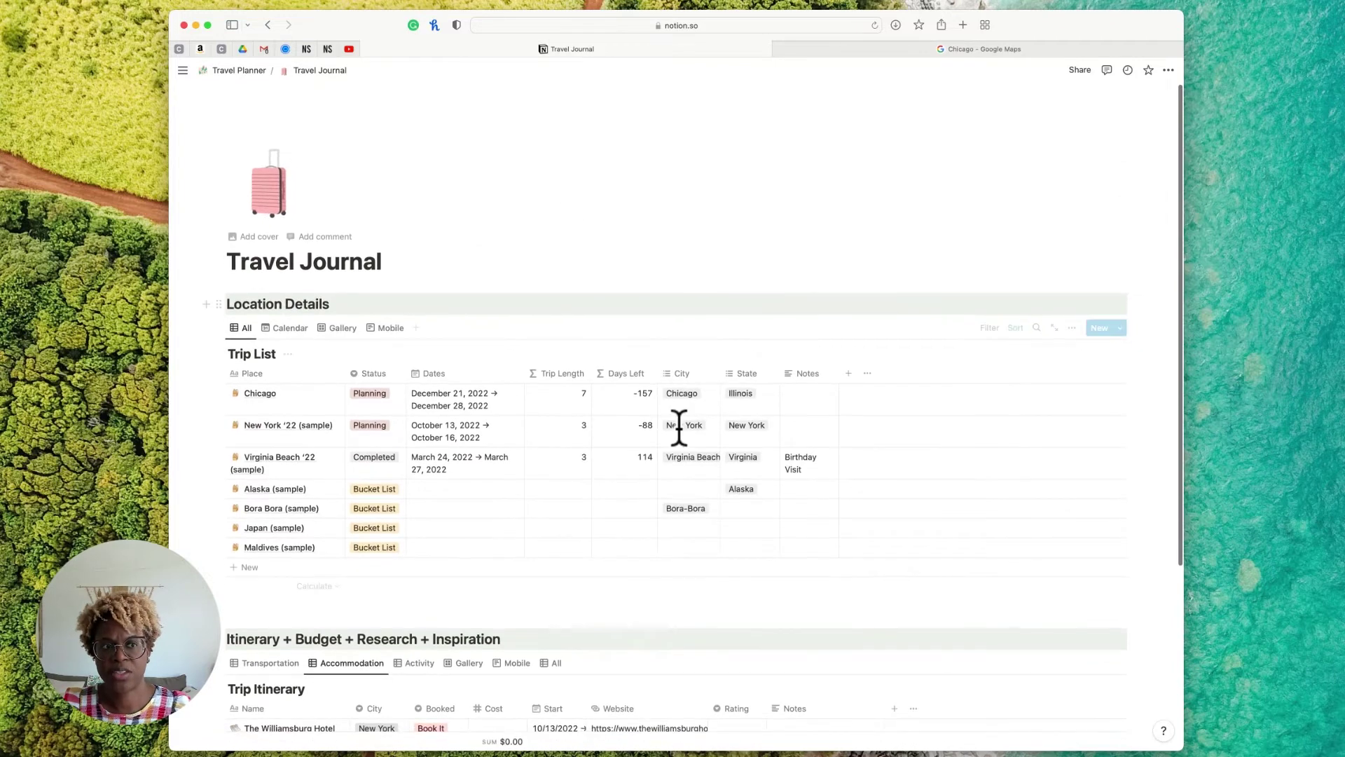
pyautogui.scroll(-3, 670, 434)
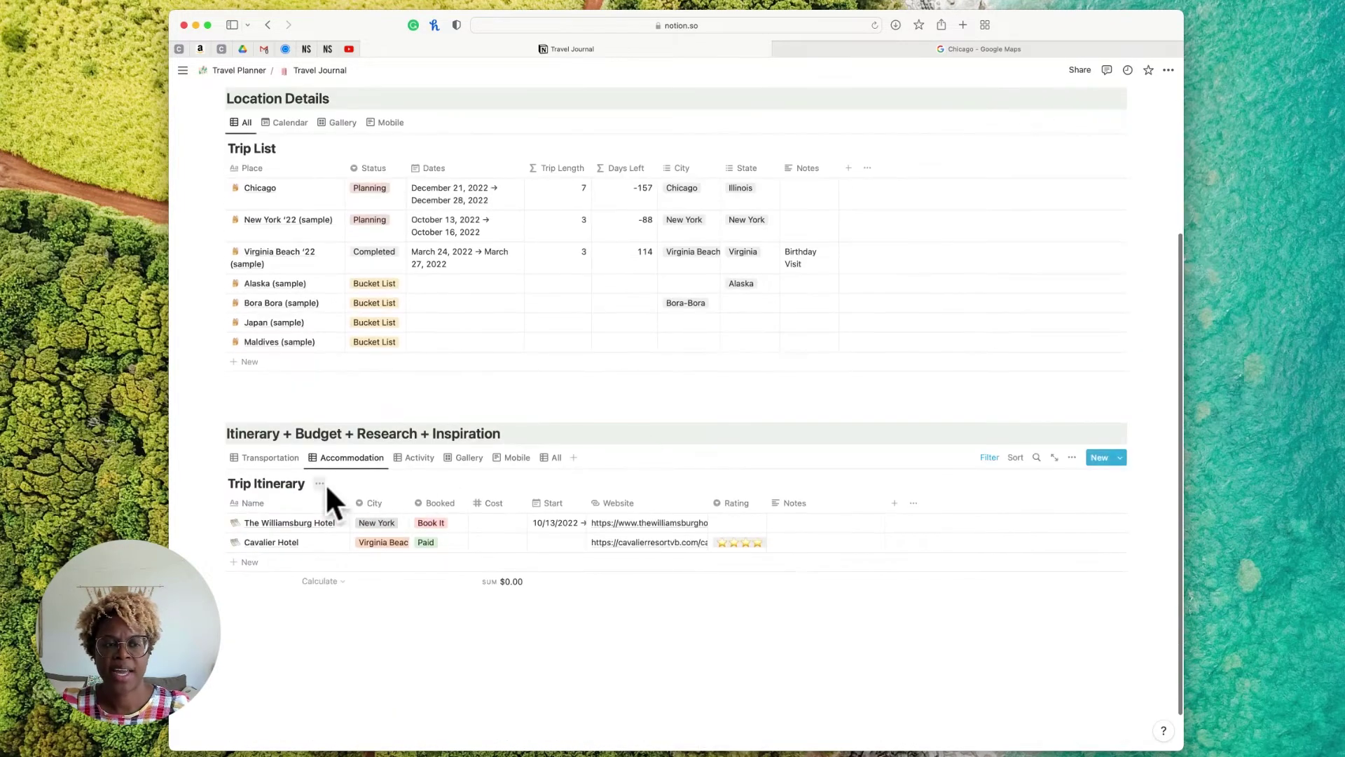
# Open the Trip Itinerary database on its own page, examine its sharing options, and return to the Travel Journal
pyautogui.click(319, 484)
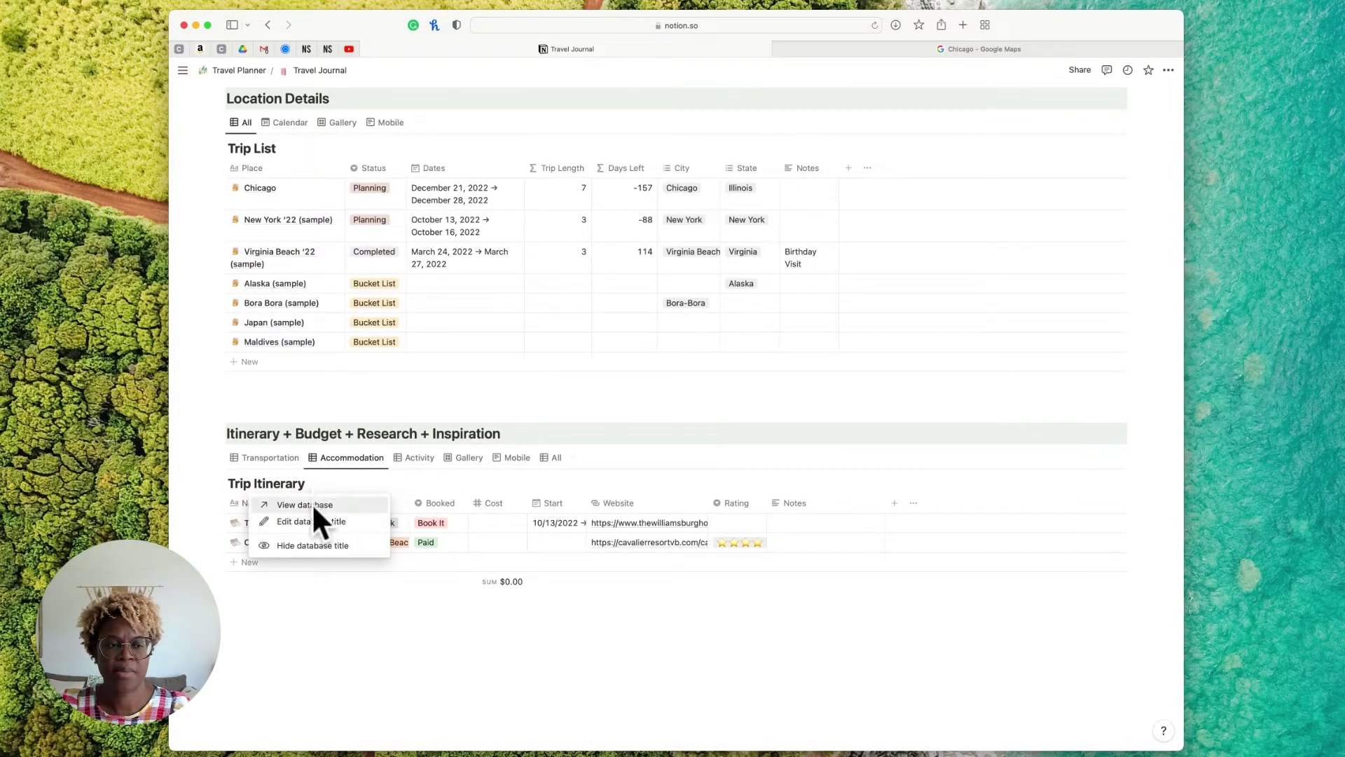
pyautogui.click(314, 505)
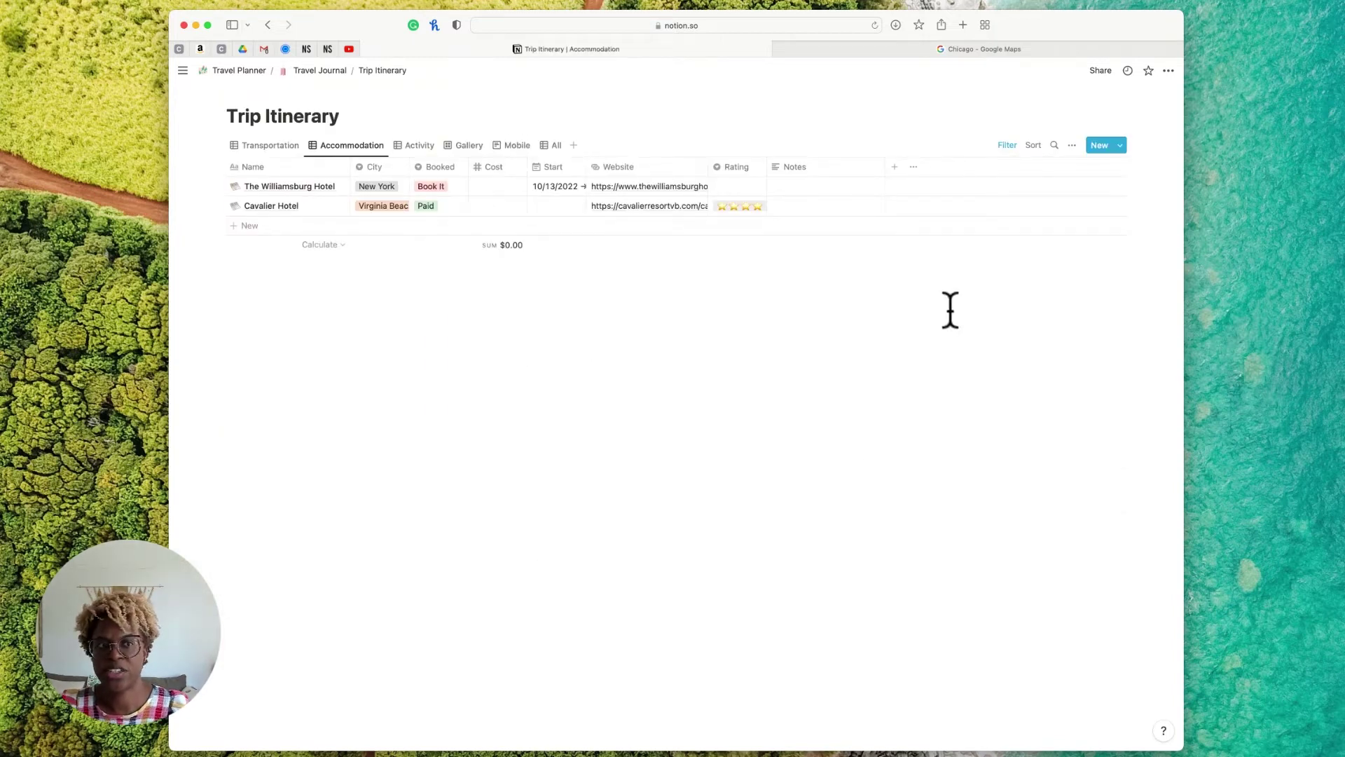
pyautogui.click(1100, 71)
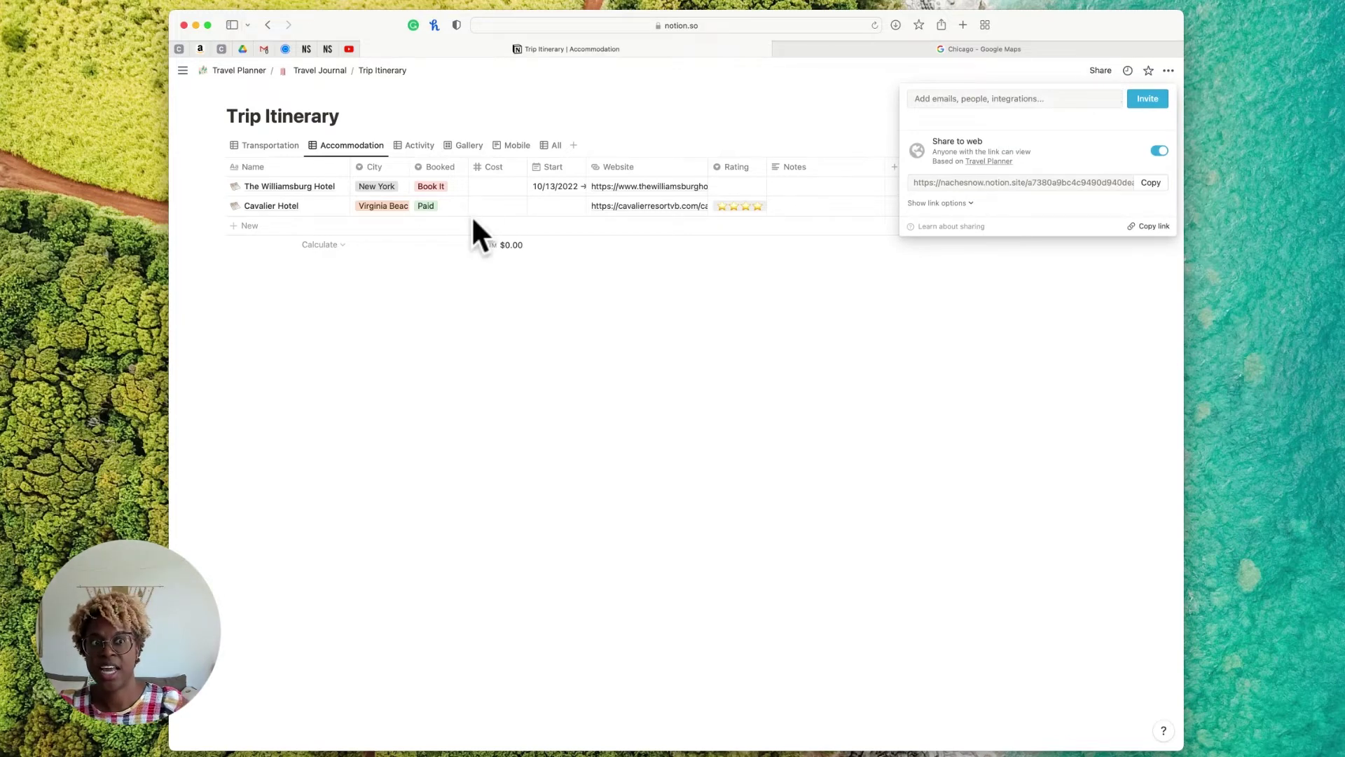
pyautogui.click(493, 321)
pyautogui.click(268, 24)
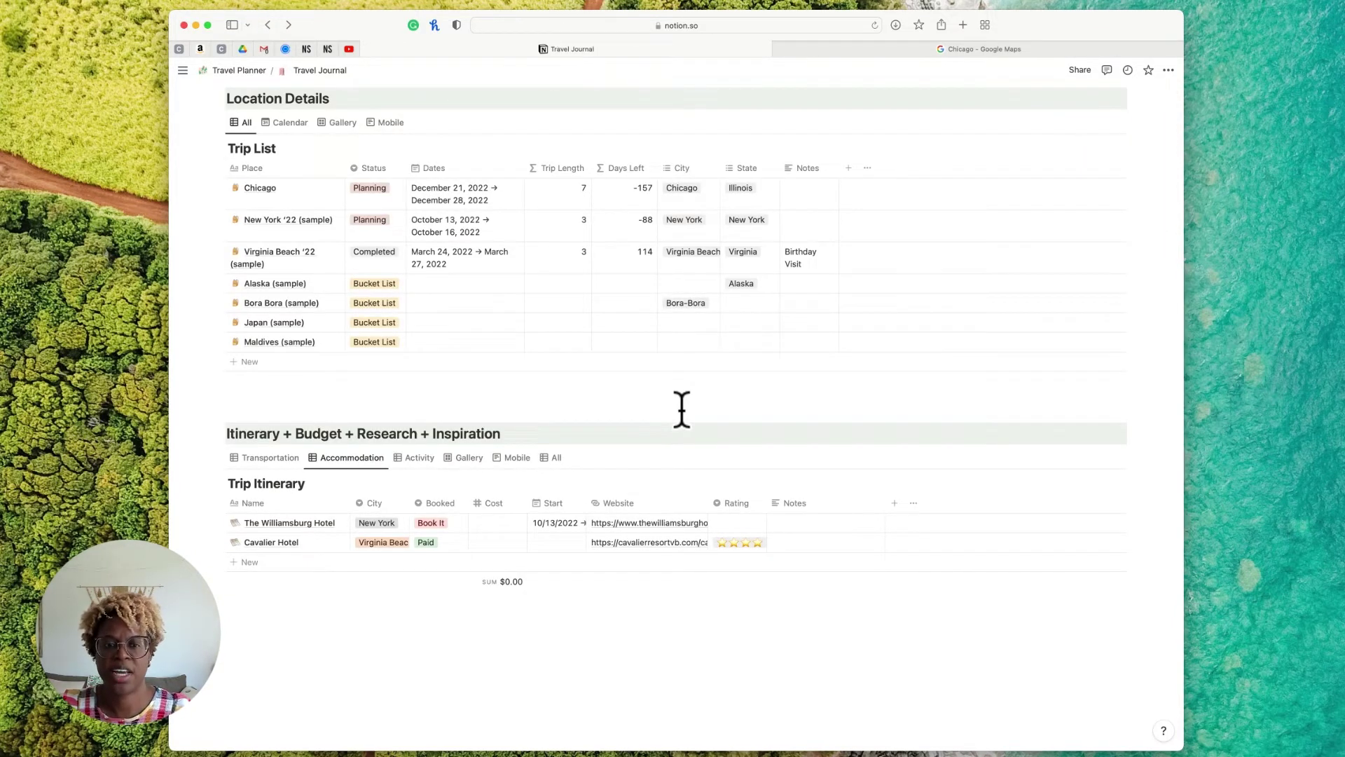
# Return to the Travel Planner page, review the New York '22 (sample) trip from its properties down to the map, and close it
pyautogui.scroll(3, 680, 416)
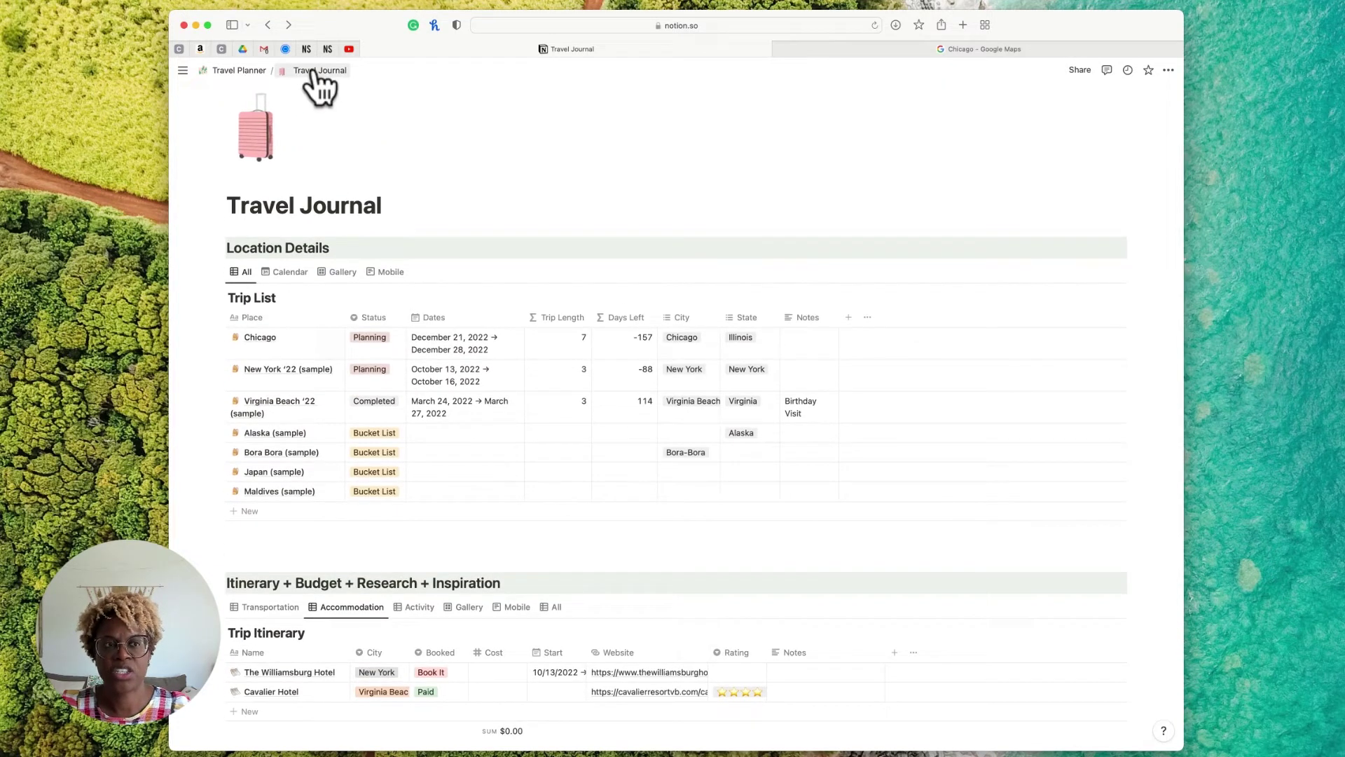
pyautogui.click(238, 70)
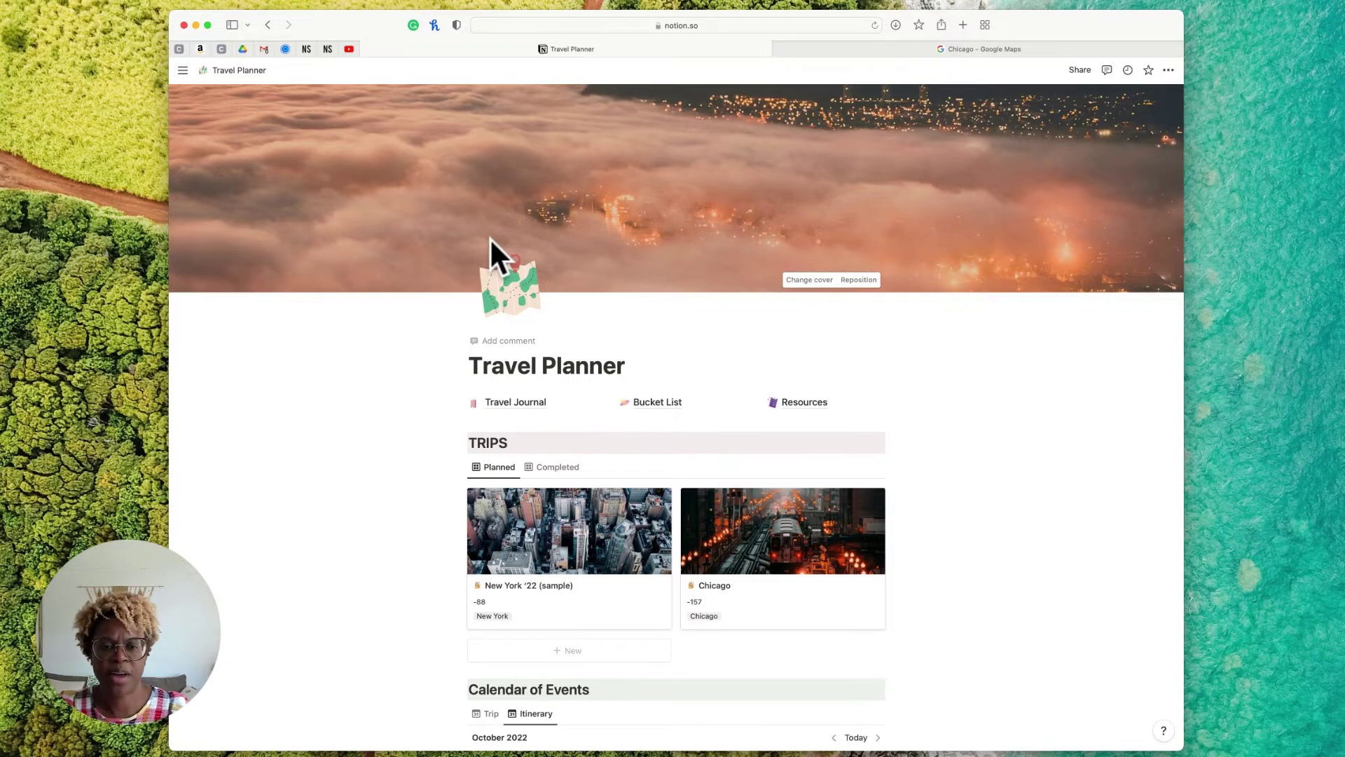
pyautogui.click(576, 557)
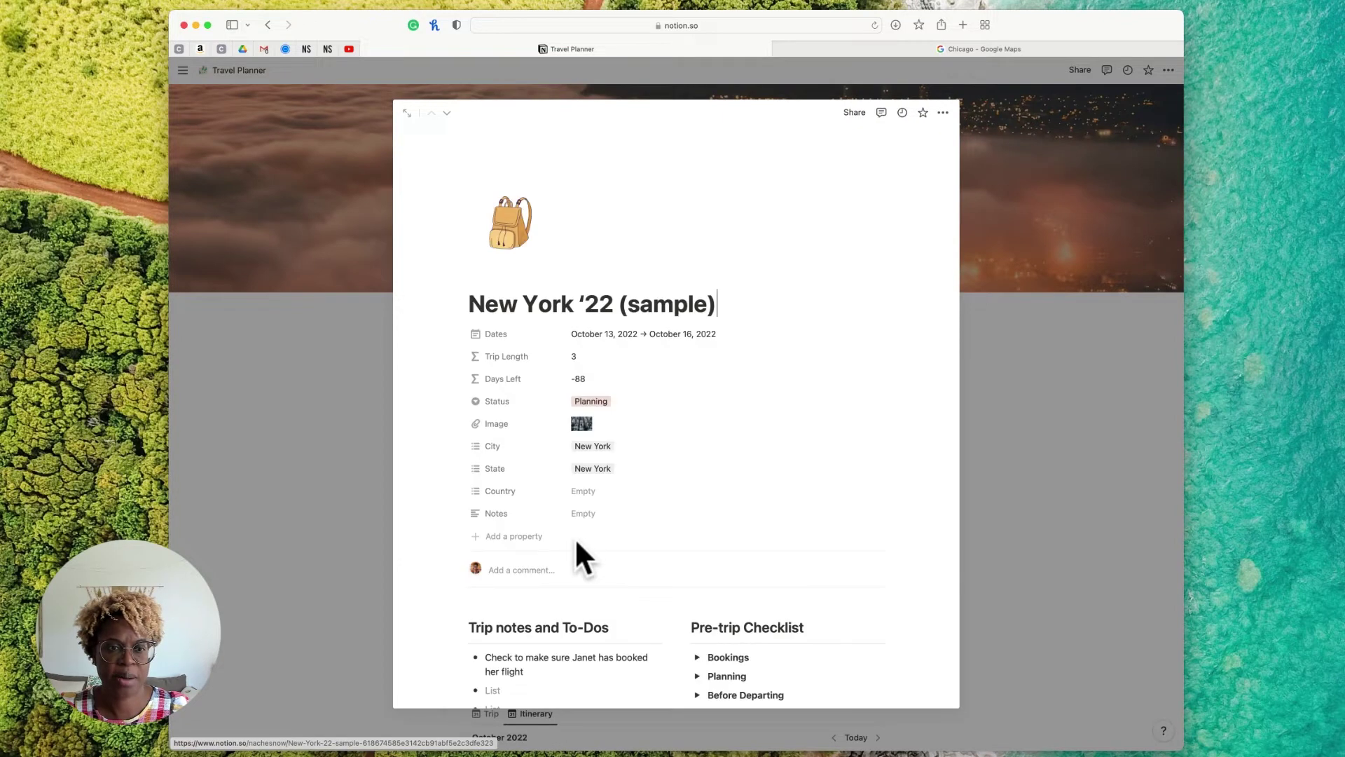
pyautogui.scroll(-5, 743, 431)
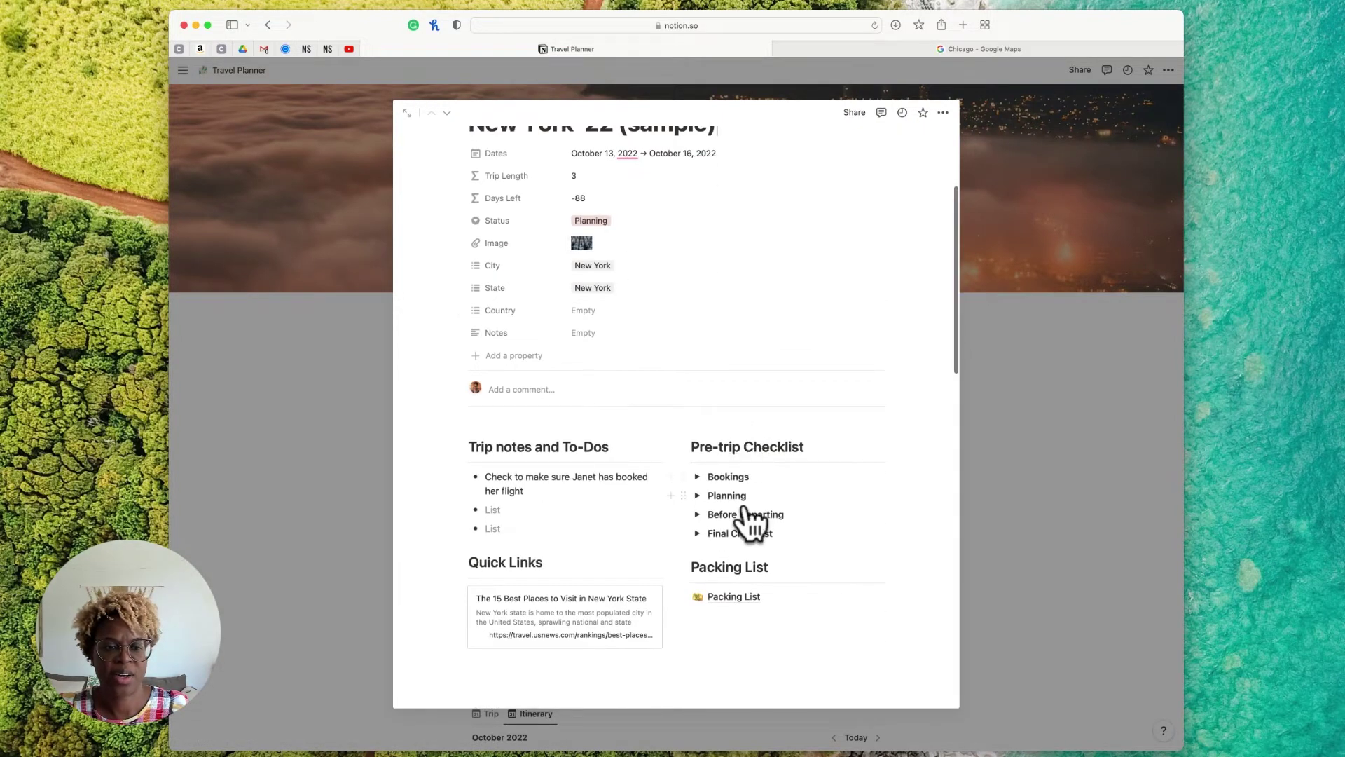
pyautogui.scroll(-15, 679, 474)
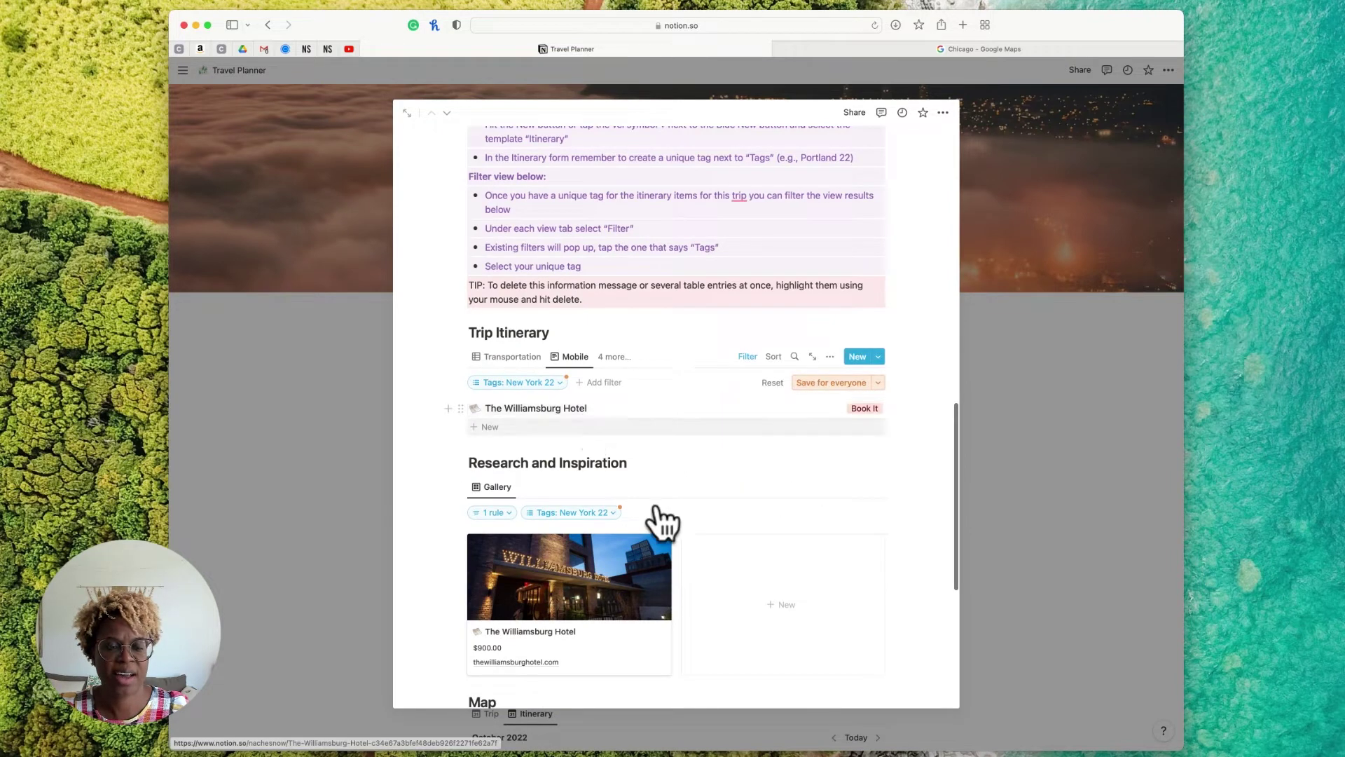
pyautogui.scroll(-6, 666, 532)
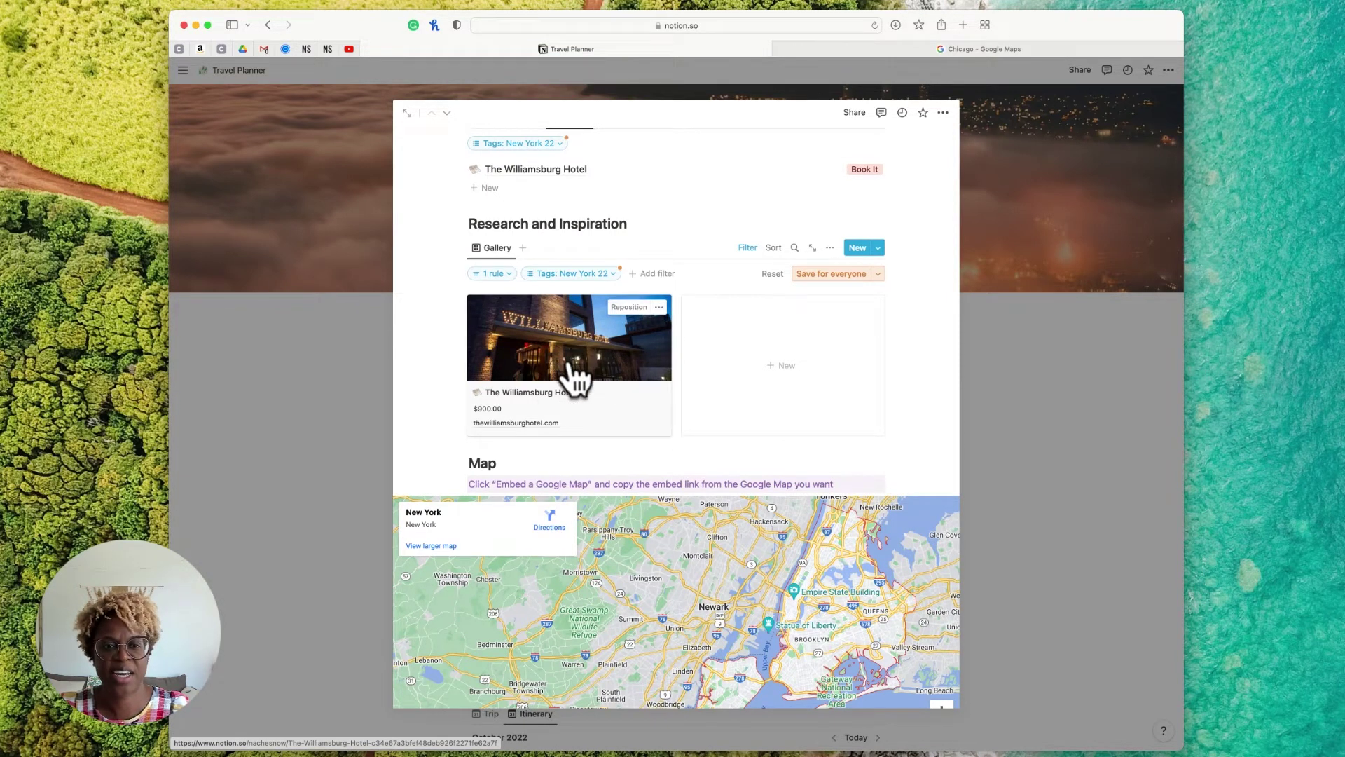
pyautogui.scroll(3, 576, 378)
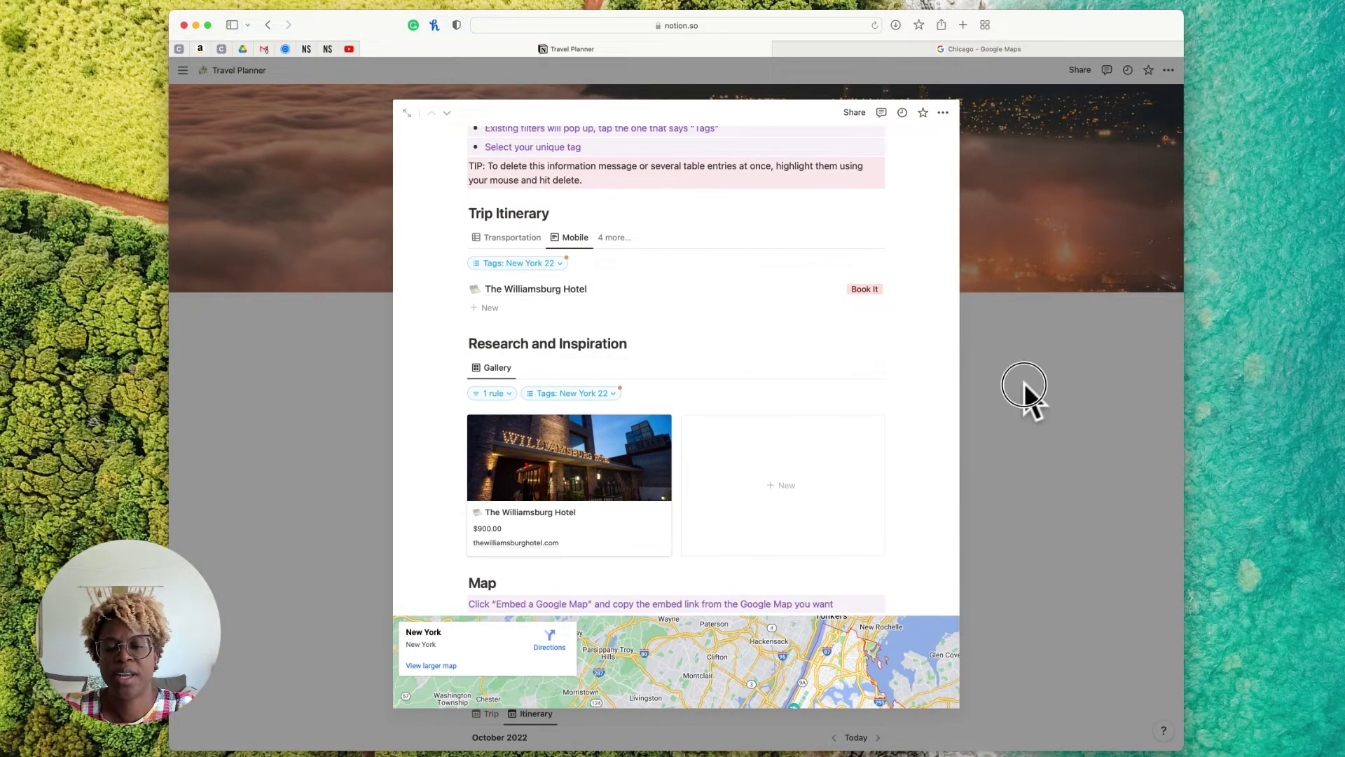
pyautogui.click(999, 405)
# Open the Chicago trip as a full page and go to its Trip Itinerary and Research and Inspiration sections
pyautogui.click(876, 557)
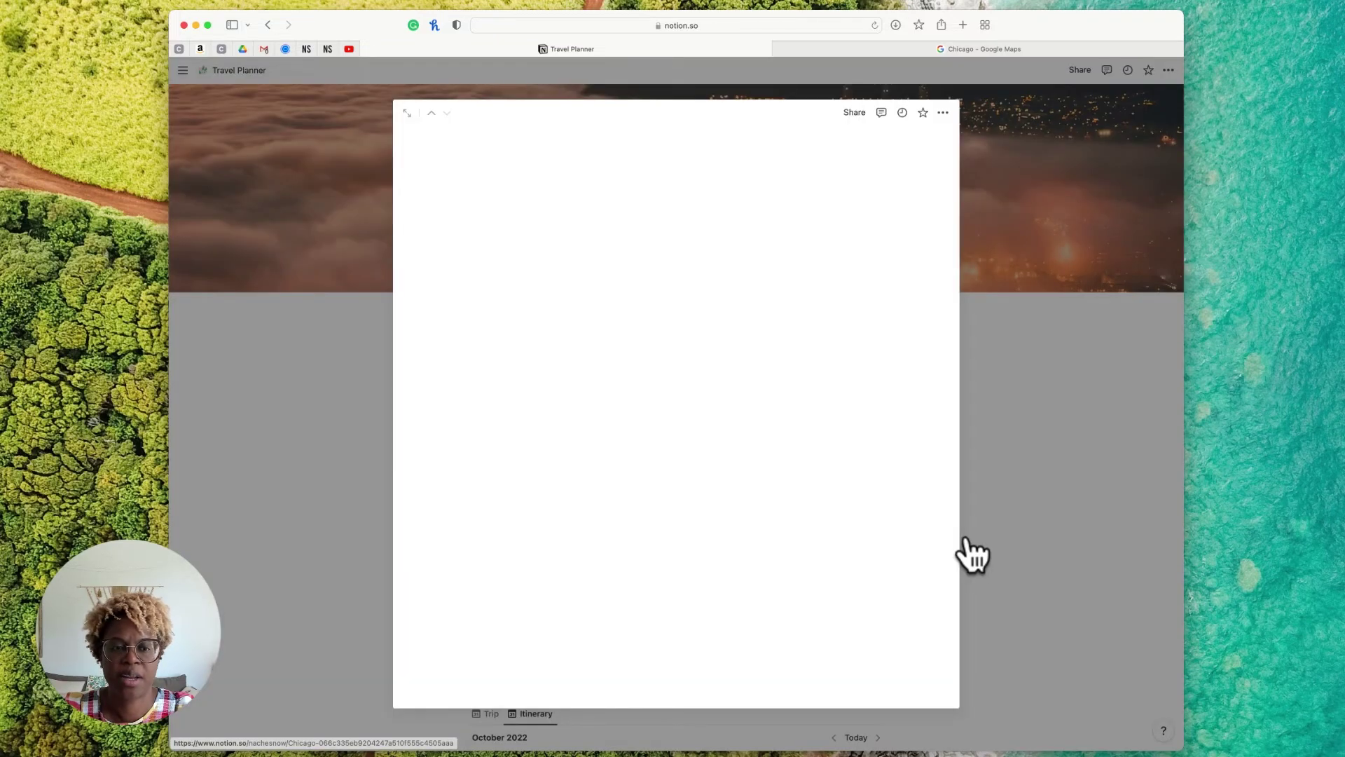
pyautogui.scroll(-3, 550, 481)
pyautogui.scroll(4, 551, 481)
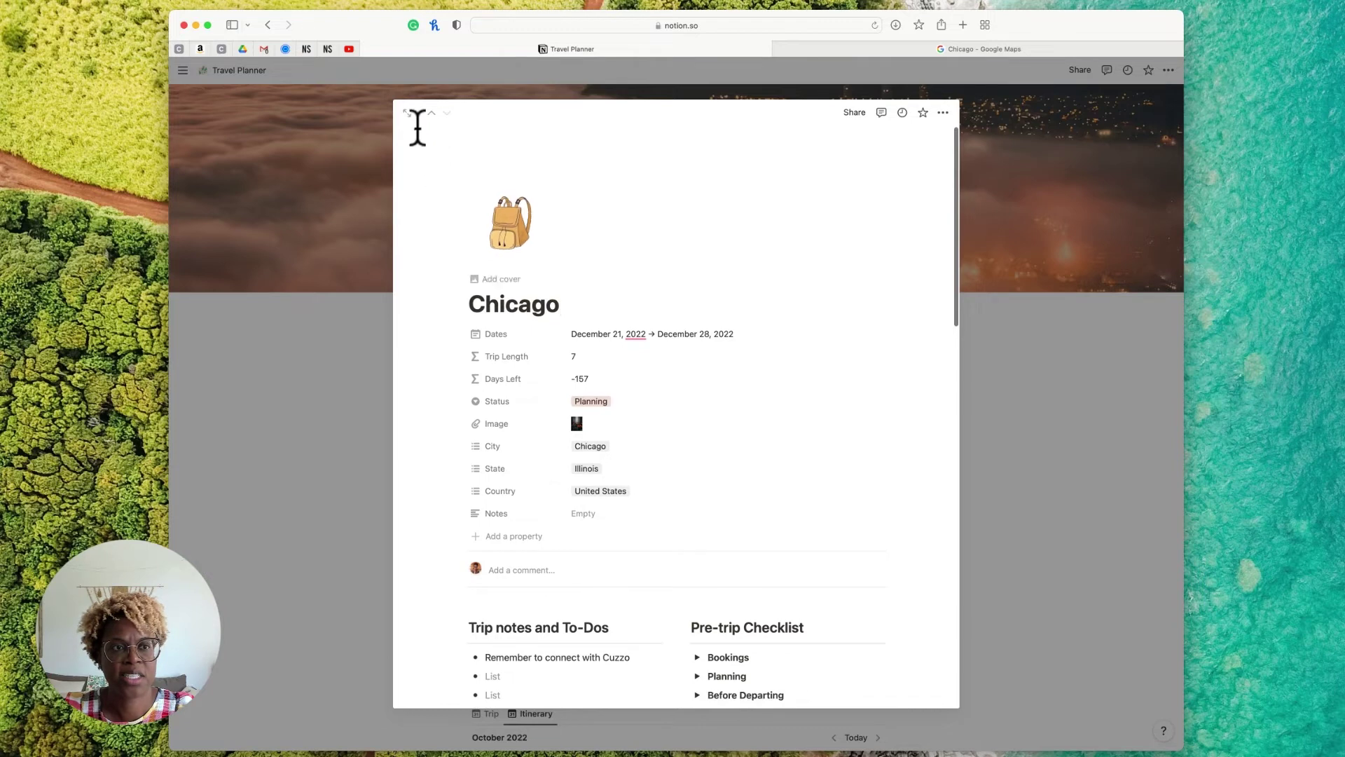
pyautogui.click(406, 112)
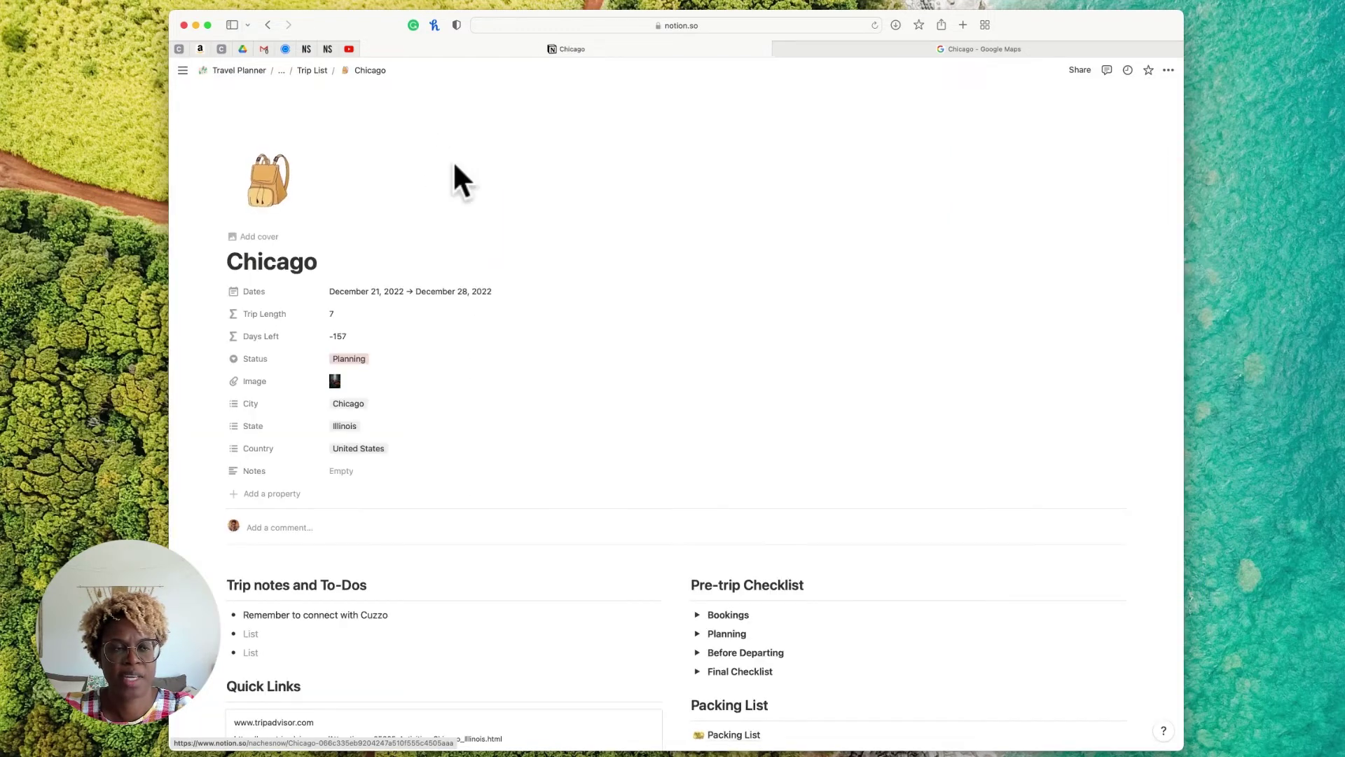
pyautogui.scroll(-10, 766, 469)
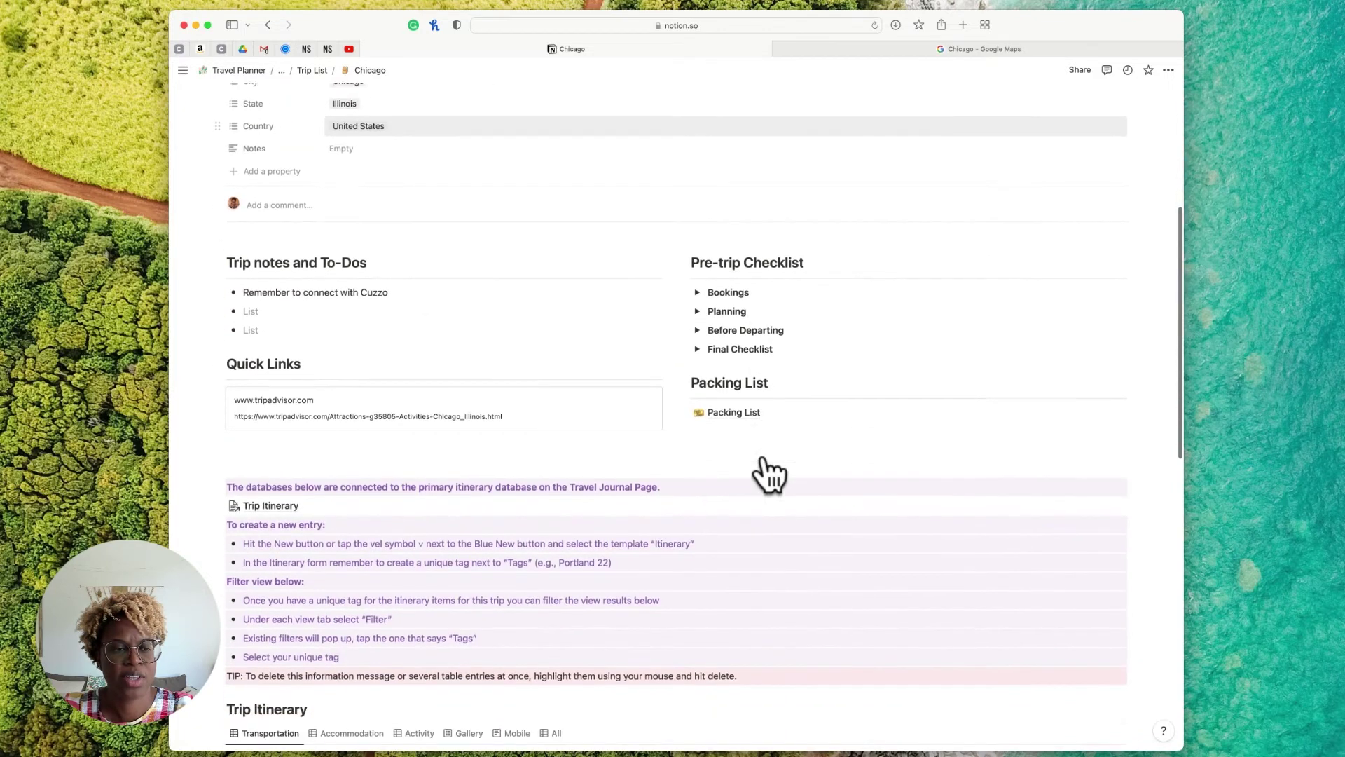
pyautogui.scroll(-3, 769, 477)
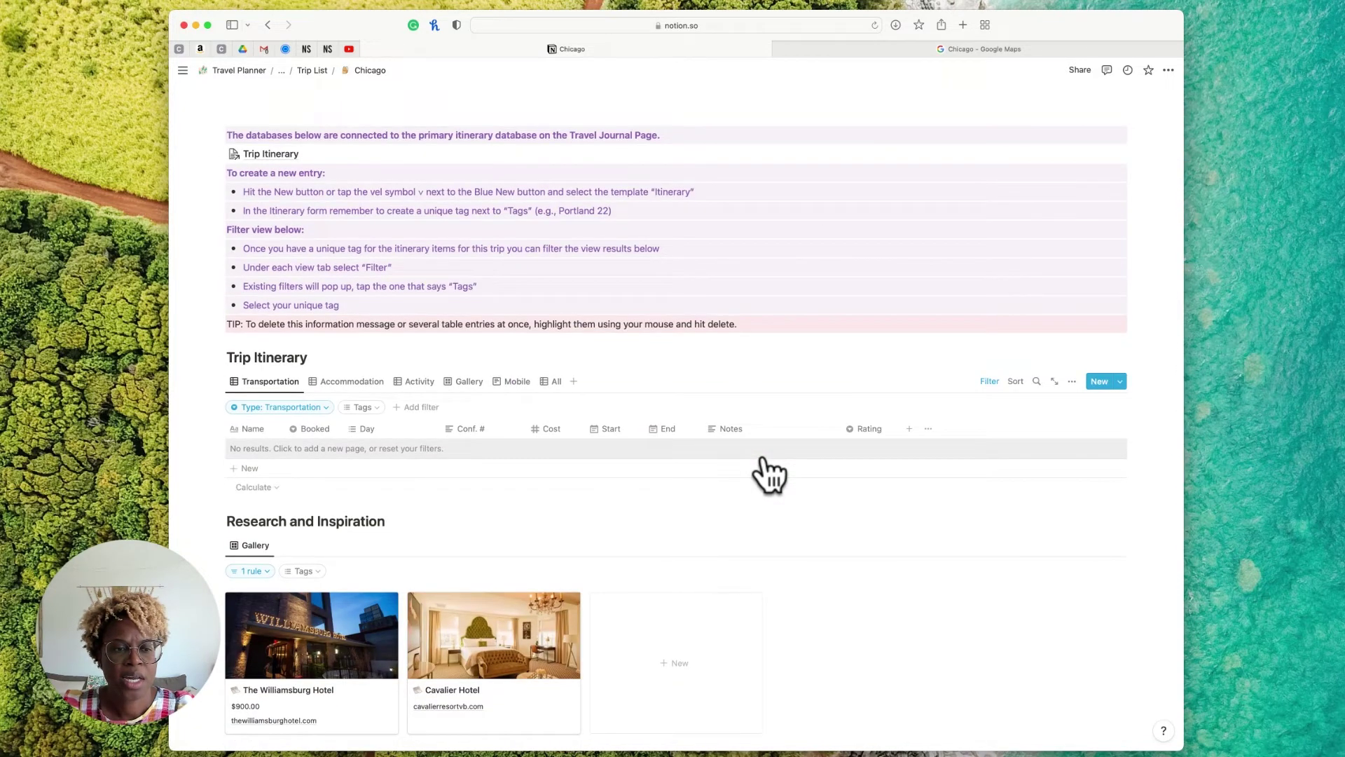
pyautogui.scroll(-1, 760, 478)
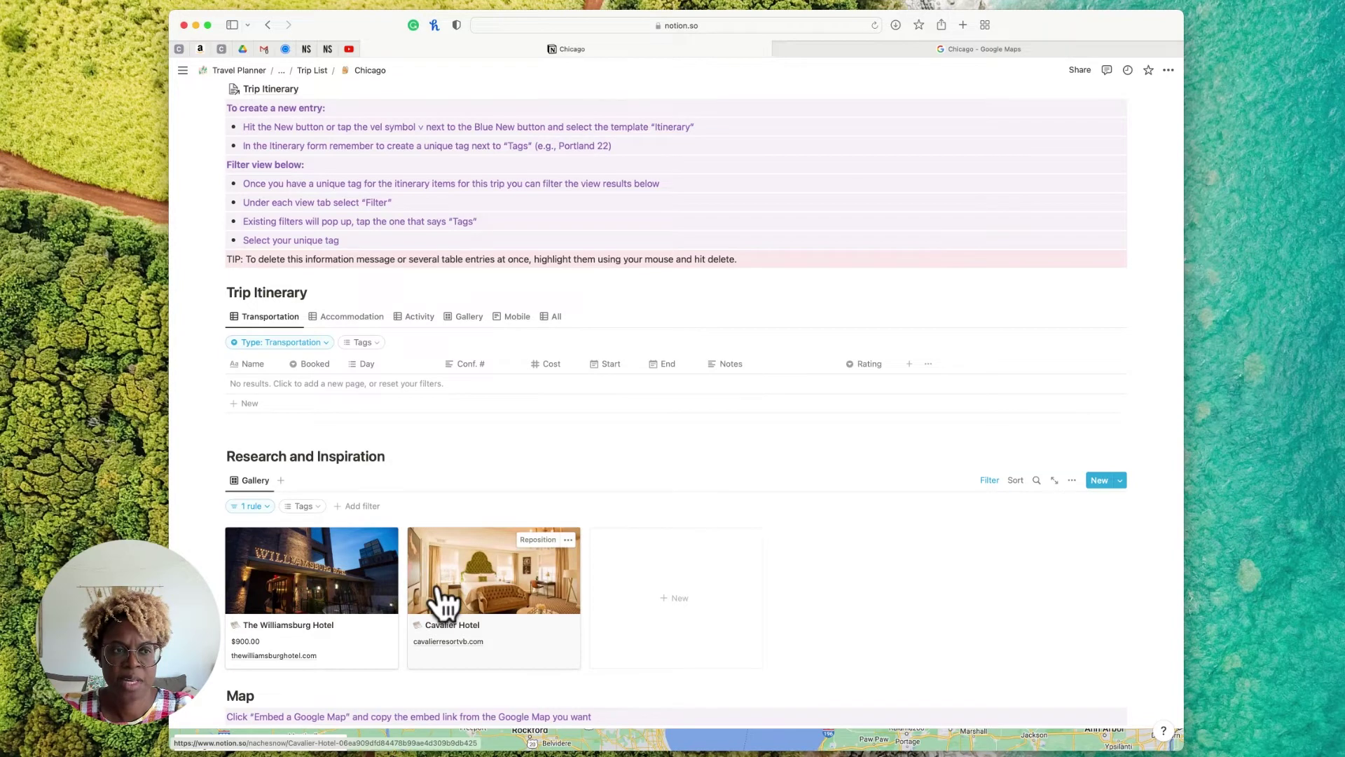
# Examine the tags offered by the Tags filter of the Trip Itinerary's Transportation view without applying any
pyautogui.click(373, 343)
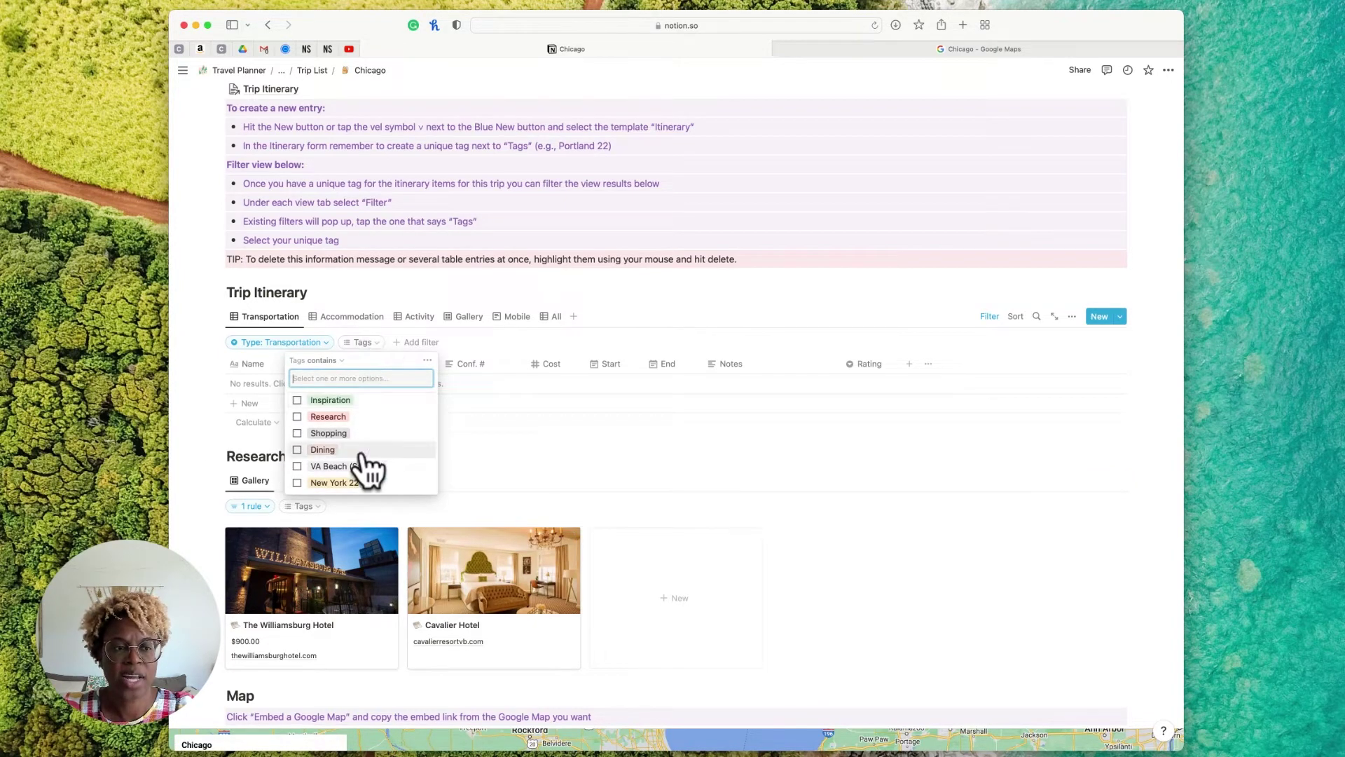
pyautogui.click(530, 429)
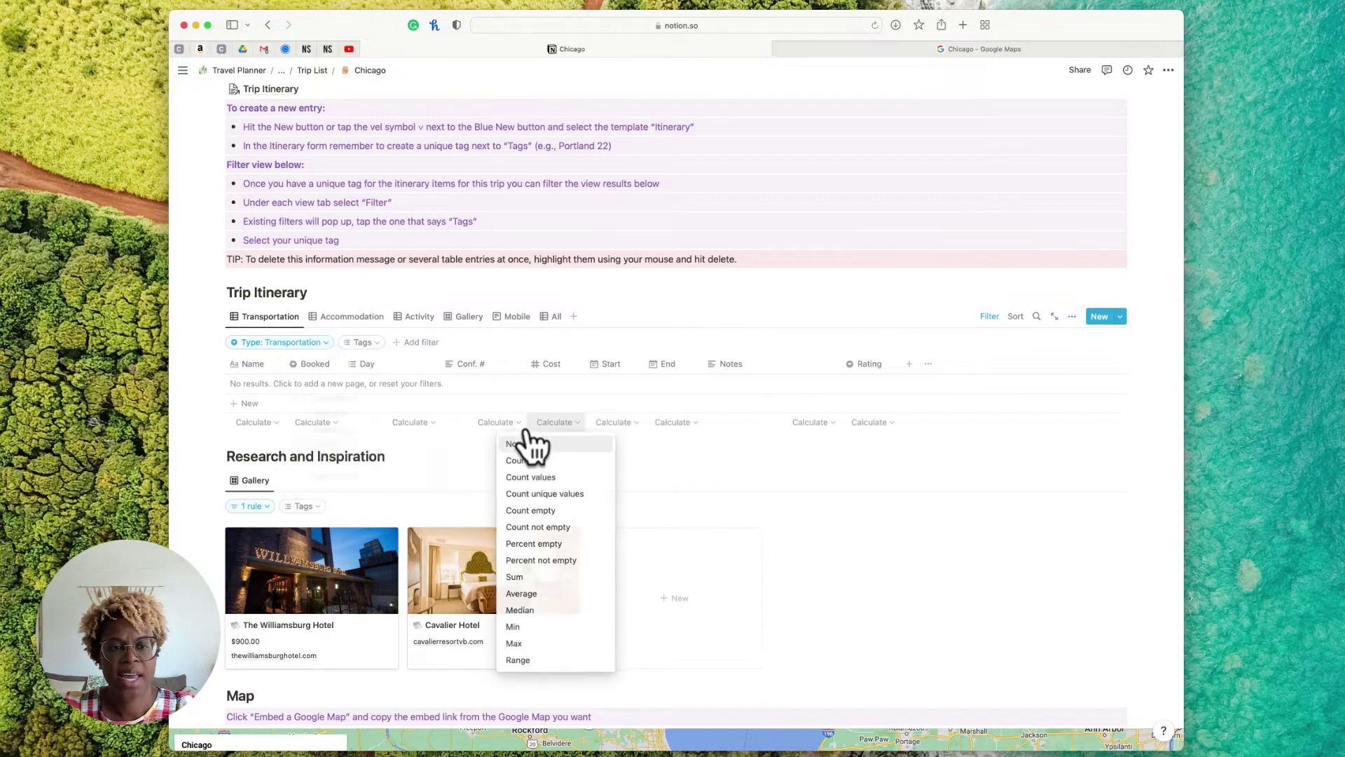
pyautogui.click(444, 452)
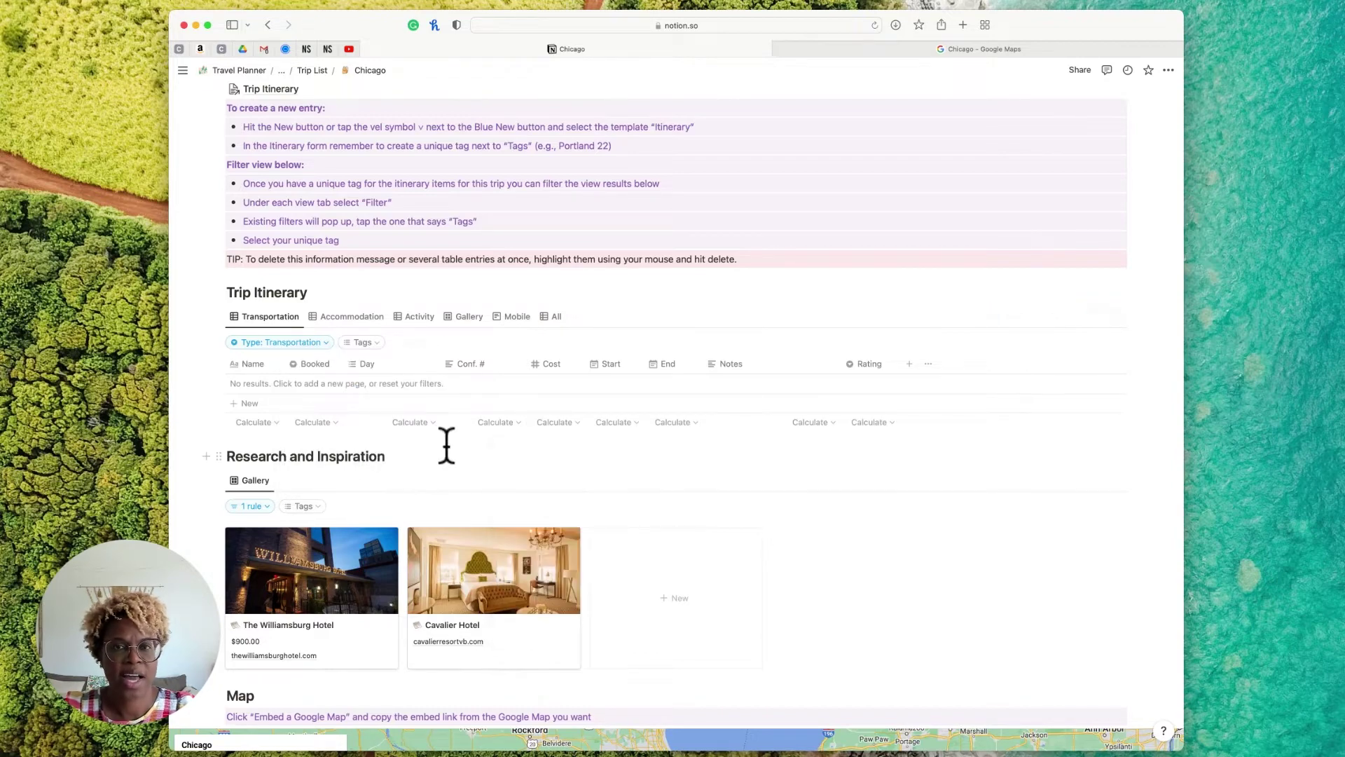
# Switch to Google Maps, search for "chicago hilton", and copy the address of the Hilton Chicago hotel
pyautogui.click(991, 48)
pyautogui.click(301, 70)
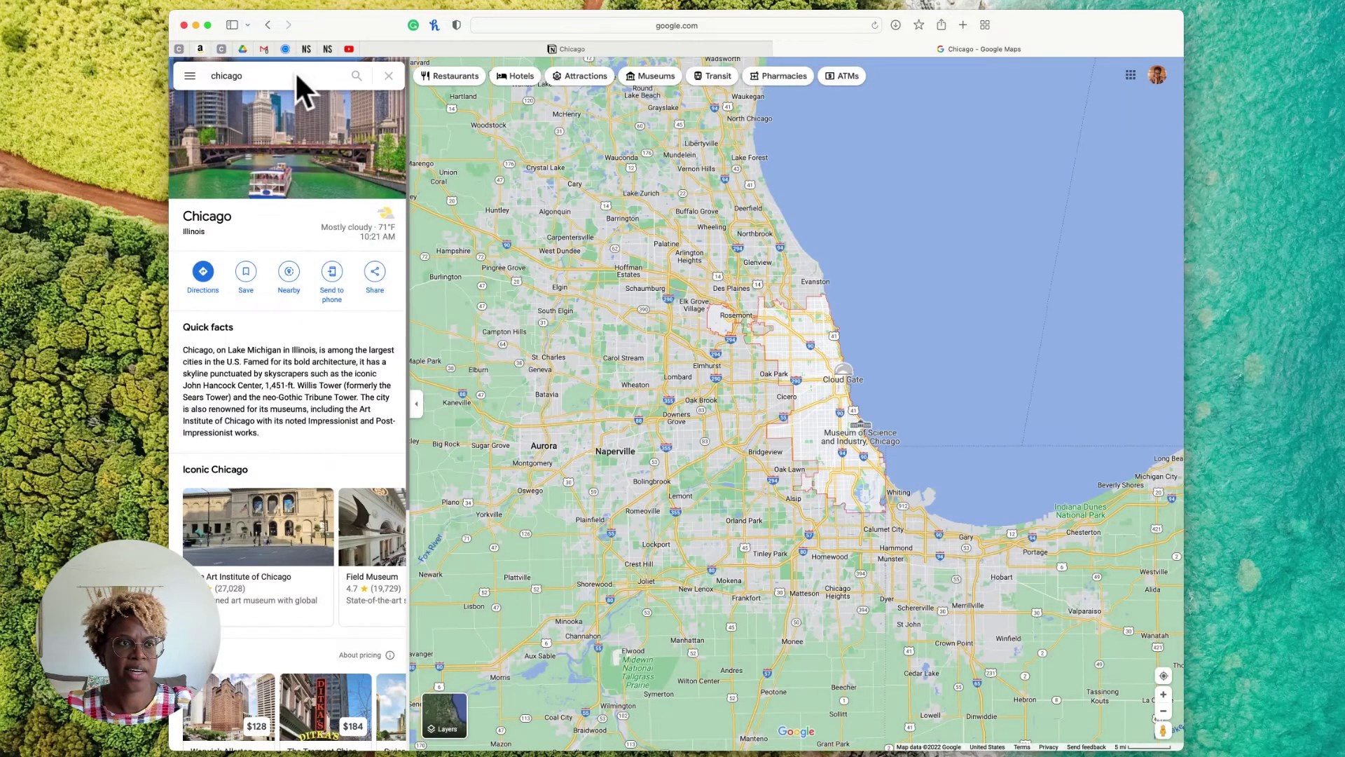
pyautogui.click(281, 73)
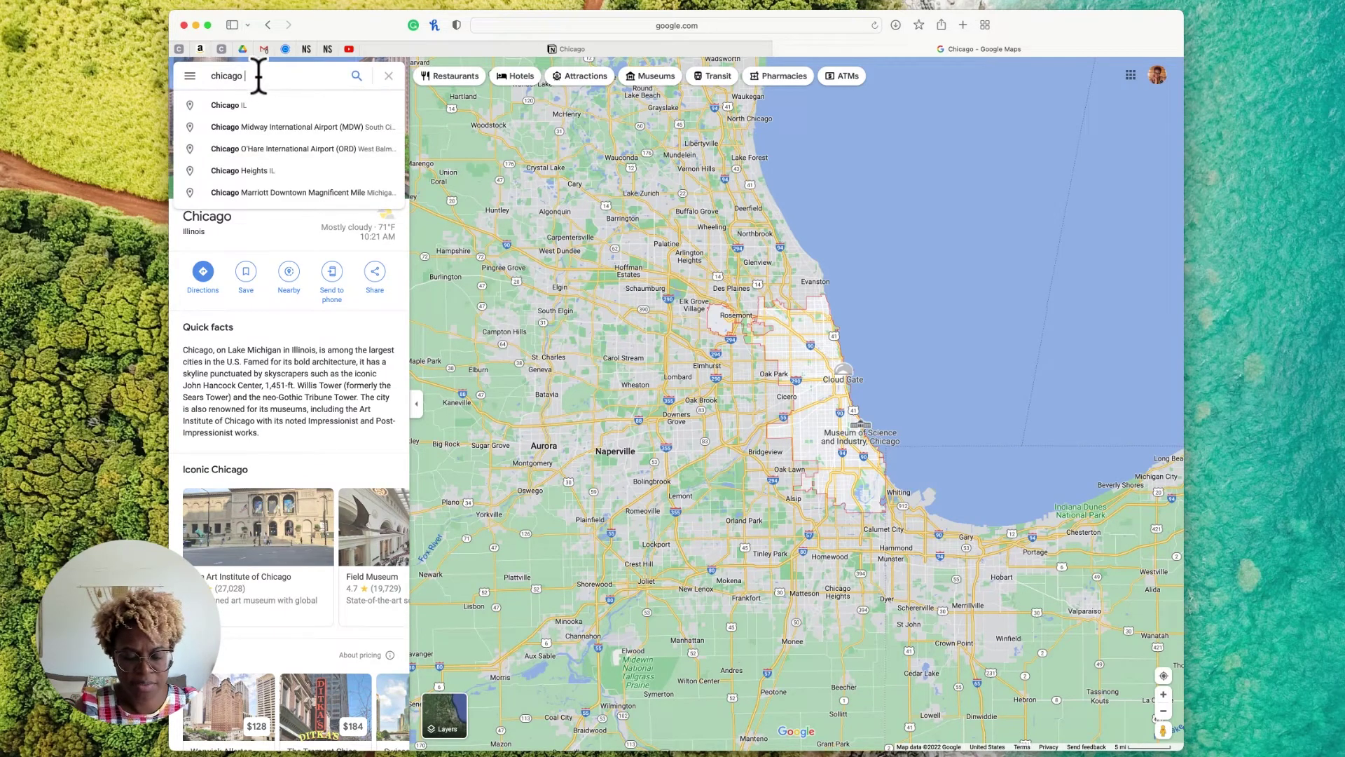
pyautogui.write('hilton')
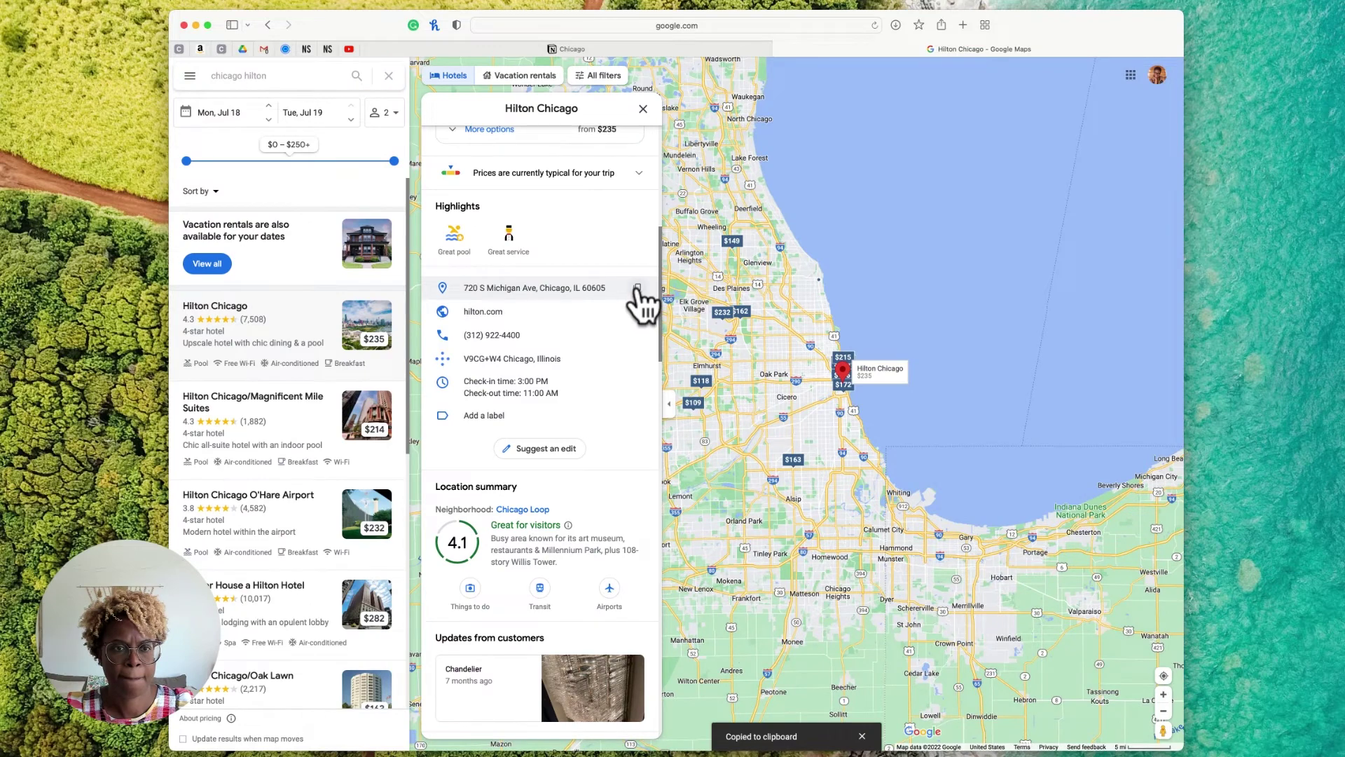
# Switch back to the Chicago trip in Notion and create a new Trip Itinerary entry from the Itinerary template
pyautogui.click(622, 50)
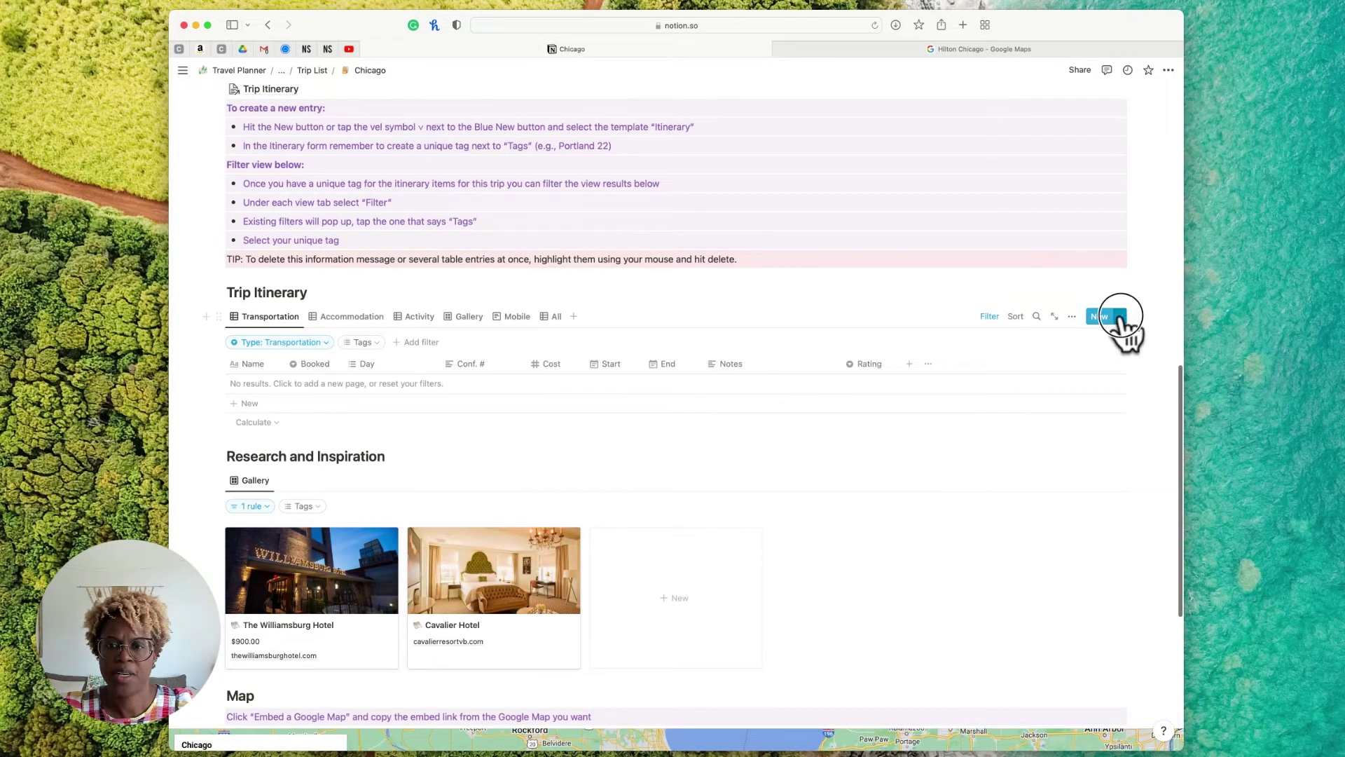
pyautogui.click(1119, 316)
pyautogui.click(1079, 357)
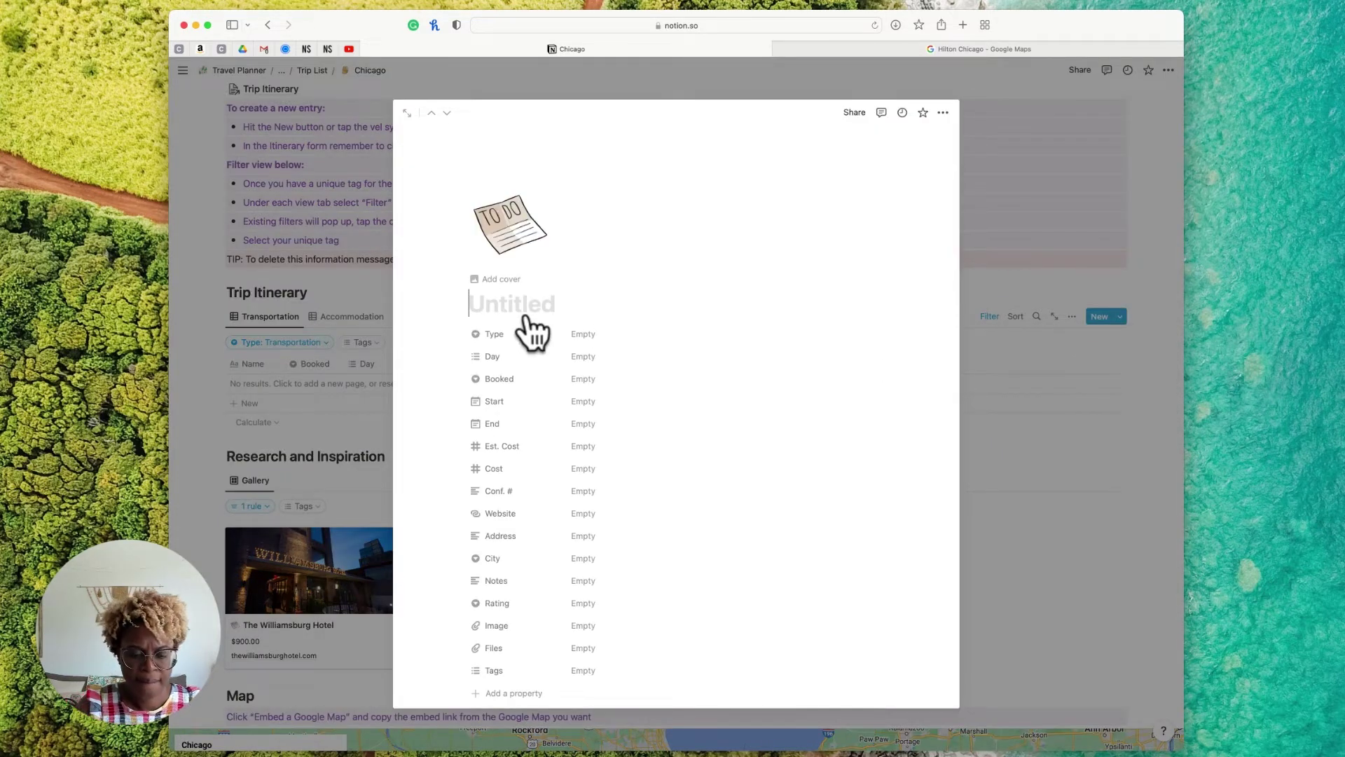
# Title the new itinerary entry "Chicago Hilton"
pyautogui.click(527, 310)
pyautogui.write('chicago')
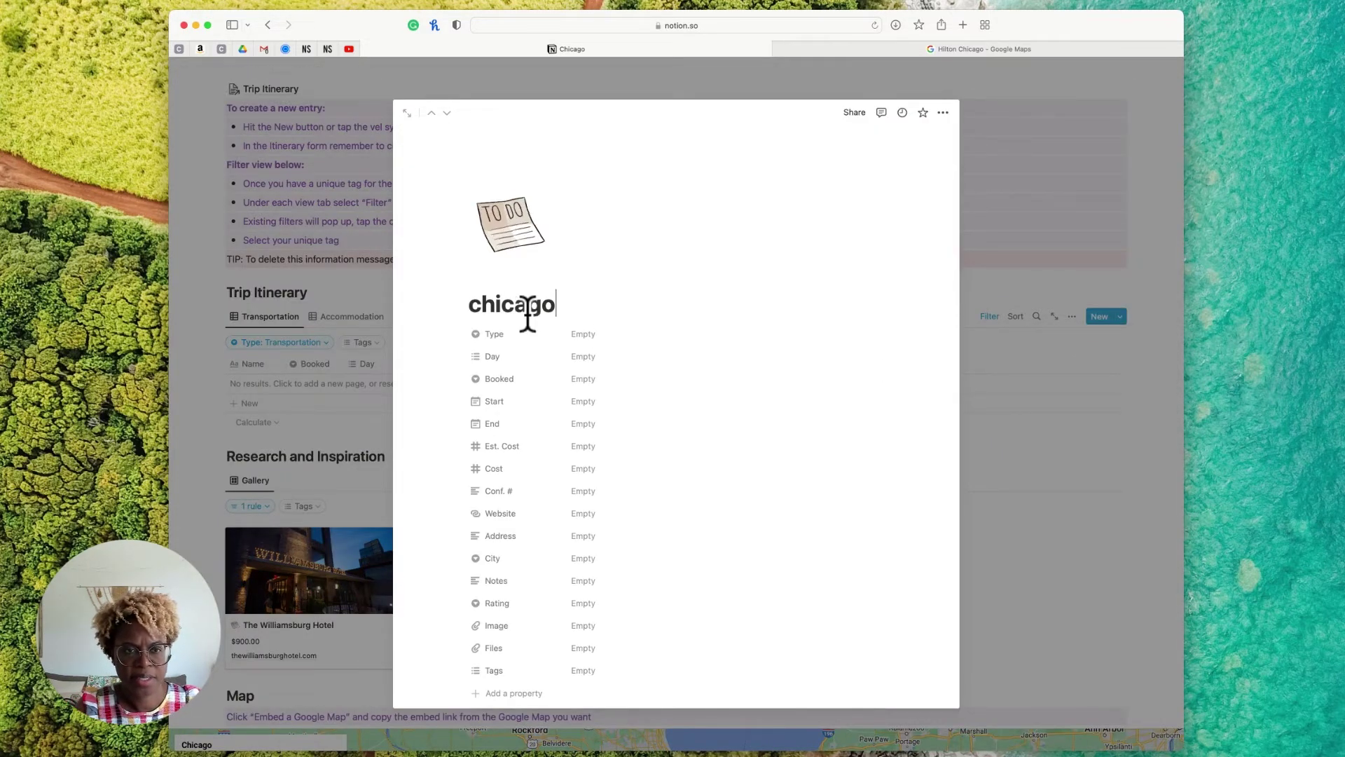
pyautogui.press('BackSpace')
pyautogui.press('BackSpace')
pyautogui.press('BackSpace')
pyautogui.press('BackSpace')
pyautogui.press('BackSpace')
pyautogui.write('Ch')
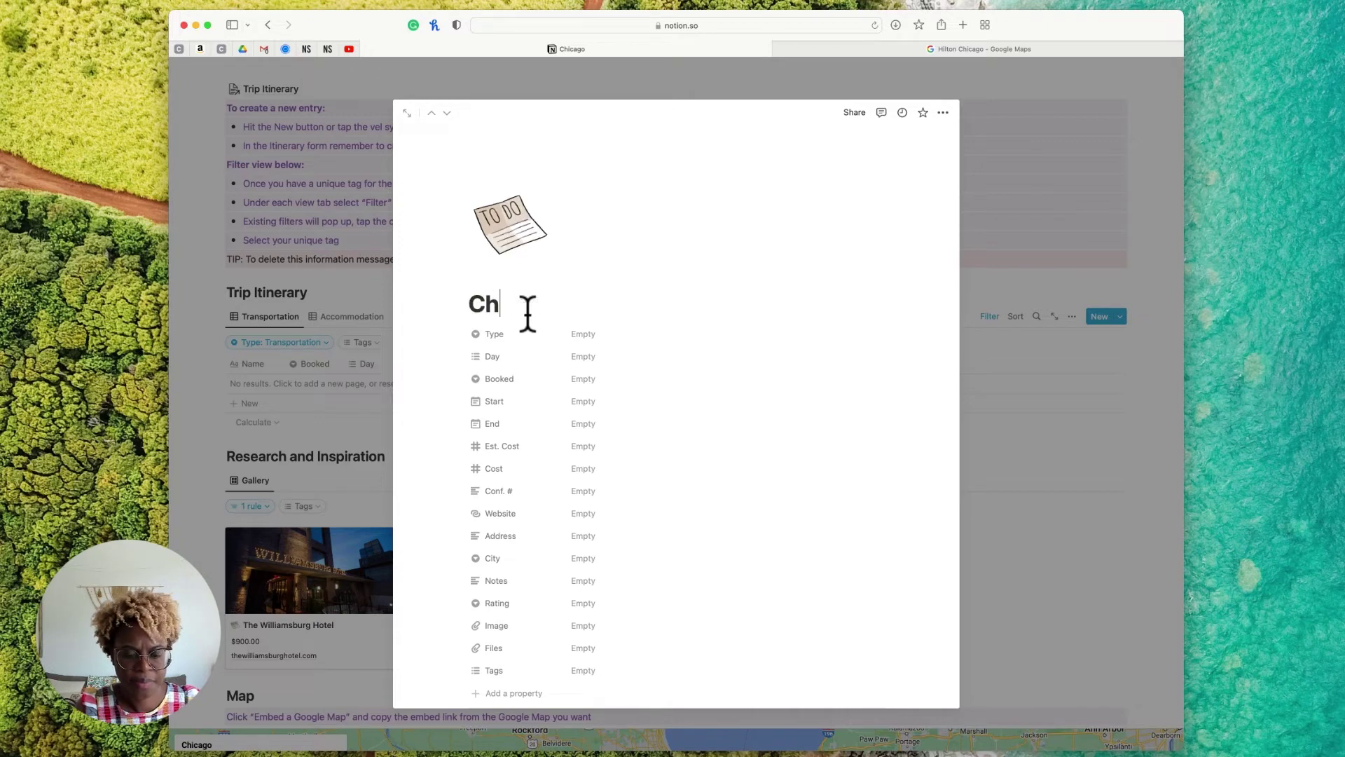
pyautogui.write('icago')
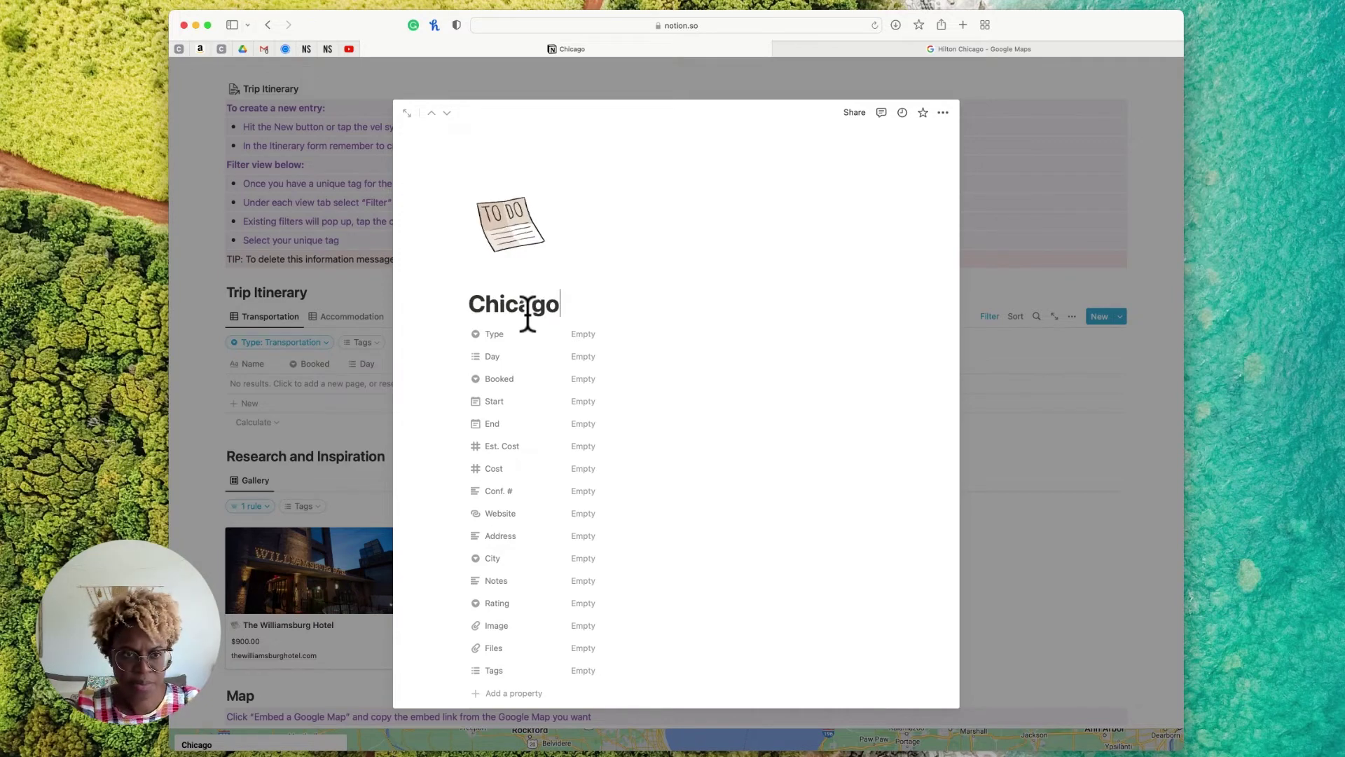
pyautogui.write(' Hilton')
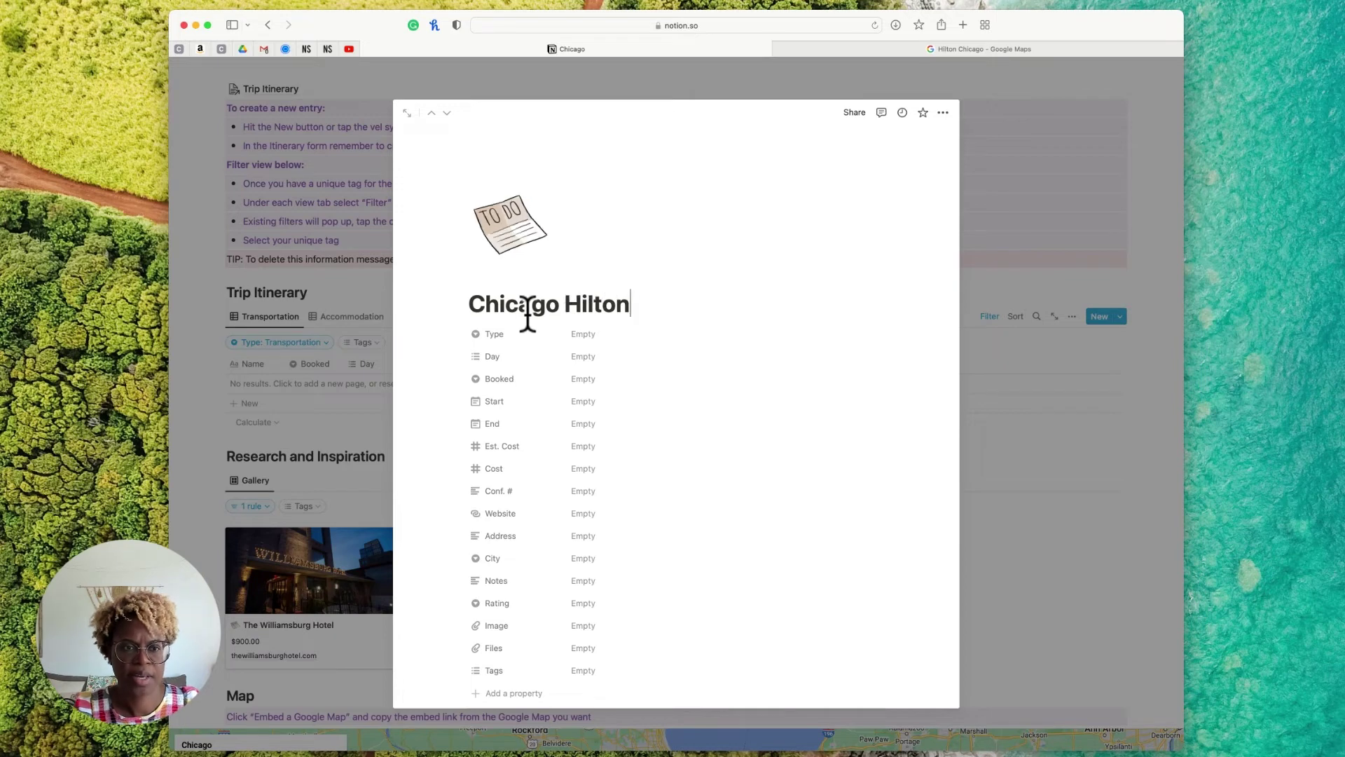
# Set the Chicago Hilton entry's Type to Accommodation and Booked to Book It, leaving Day empty
pyautogui.click(581, 334)
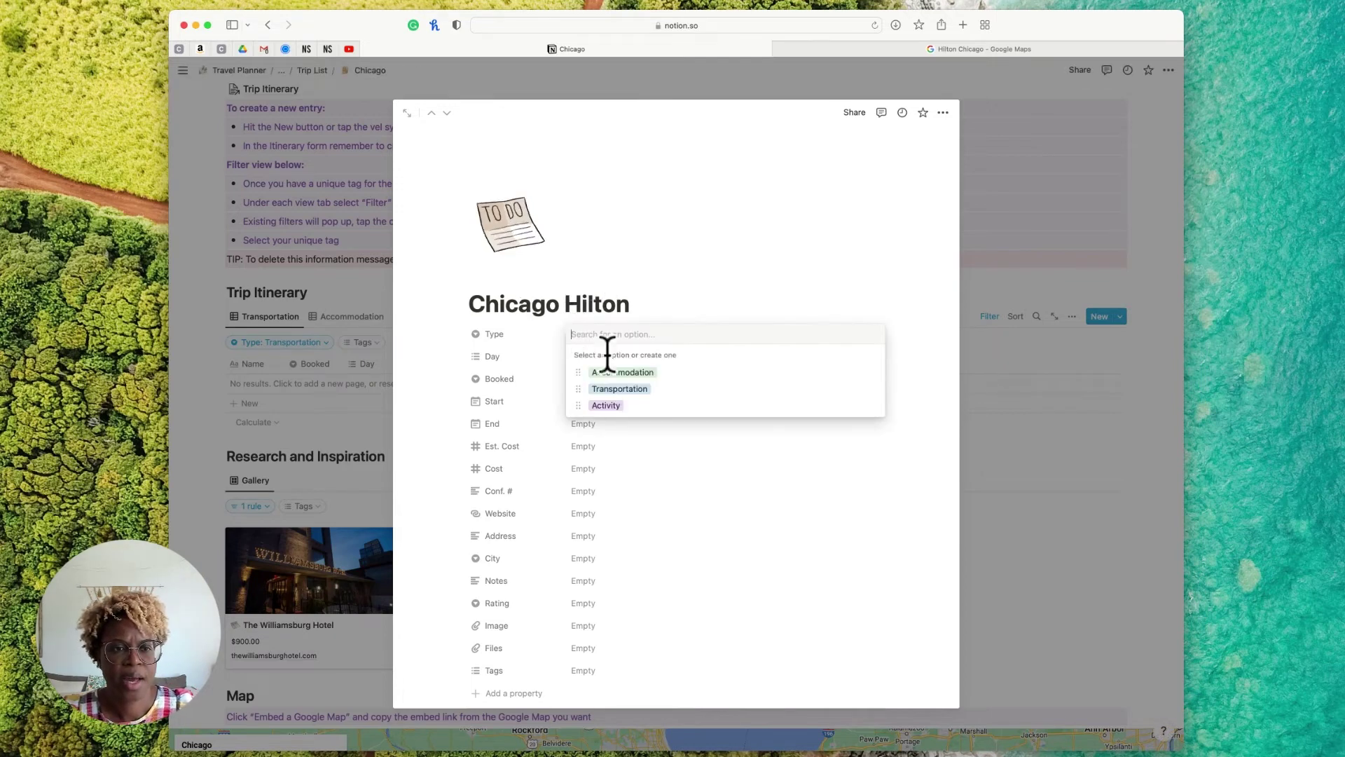
pyautogui.click(645, 372)
pyautogui.click(640, 359)
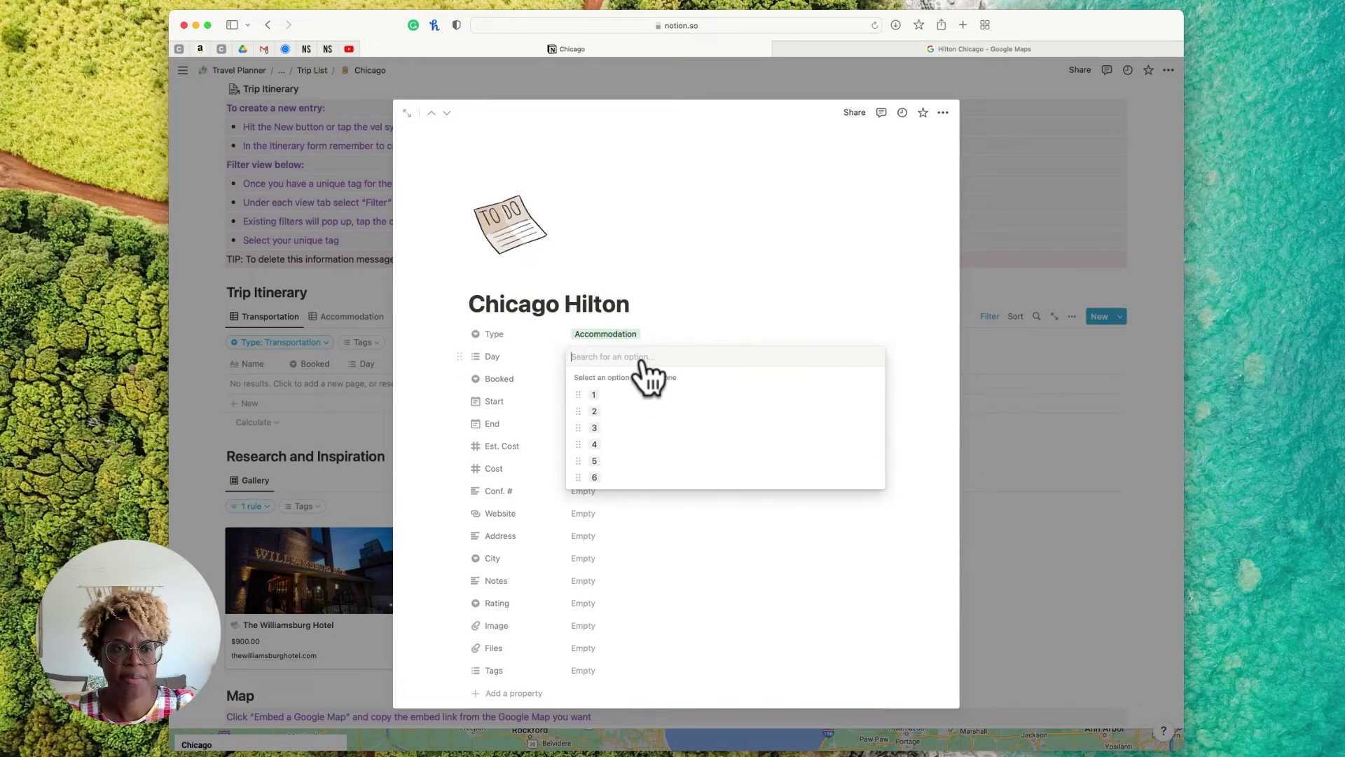
pyautogui.click(548, 362)
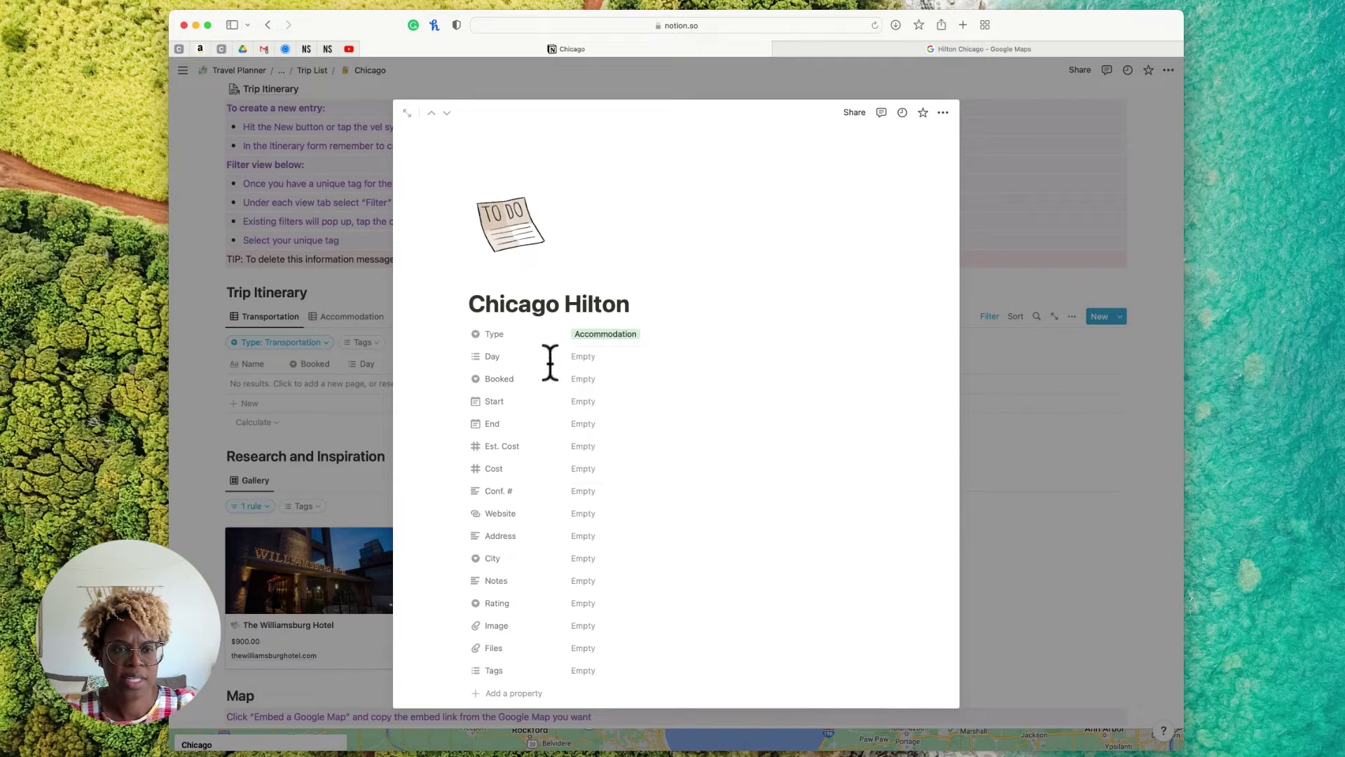
pyautogui.click(611, 382)
pyautogui.click(615, 409)
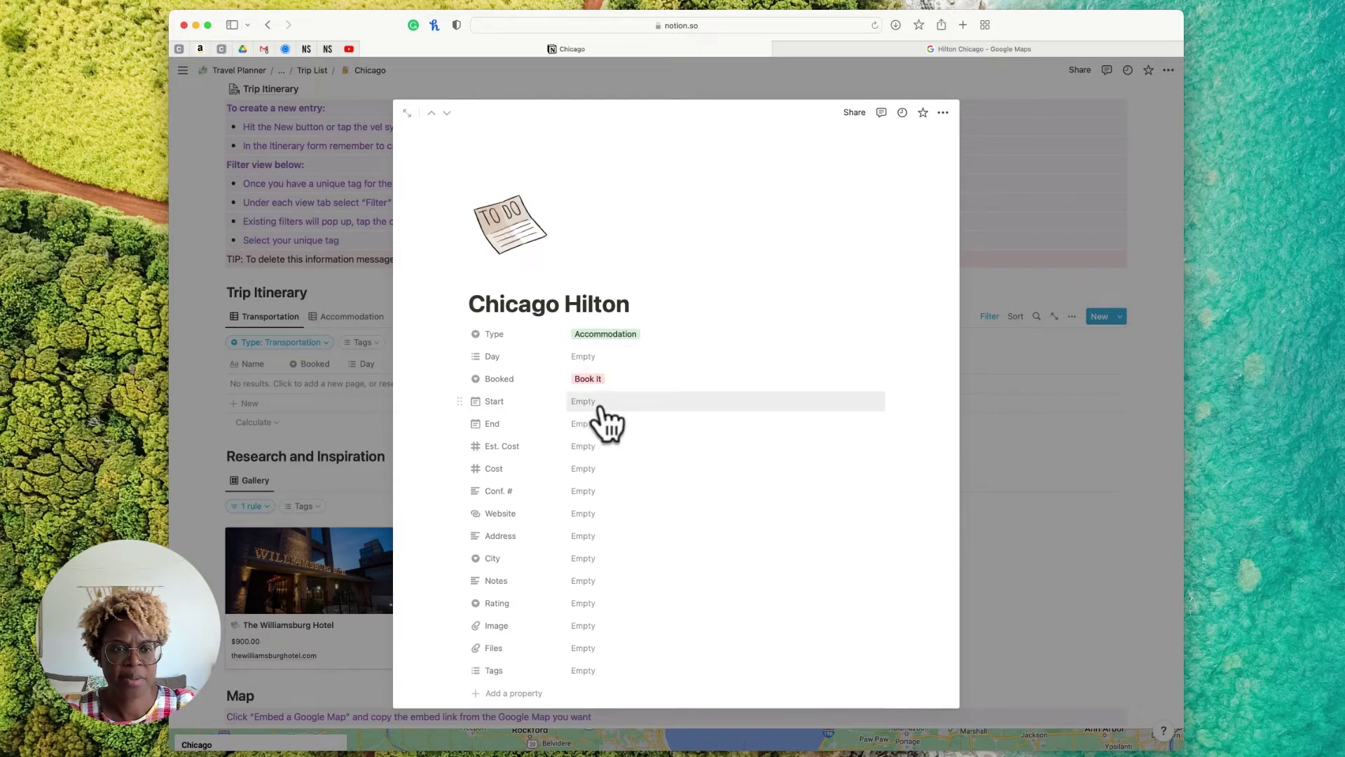
# Set the Start date of the Chicago Hilton entry to 12/21/2022
pyautogui.click(601, 404)
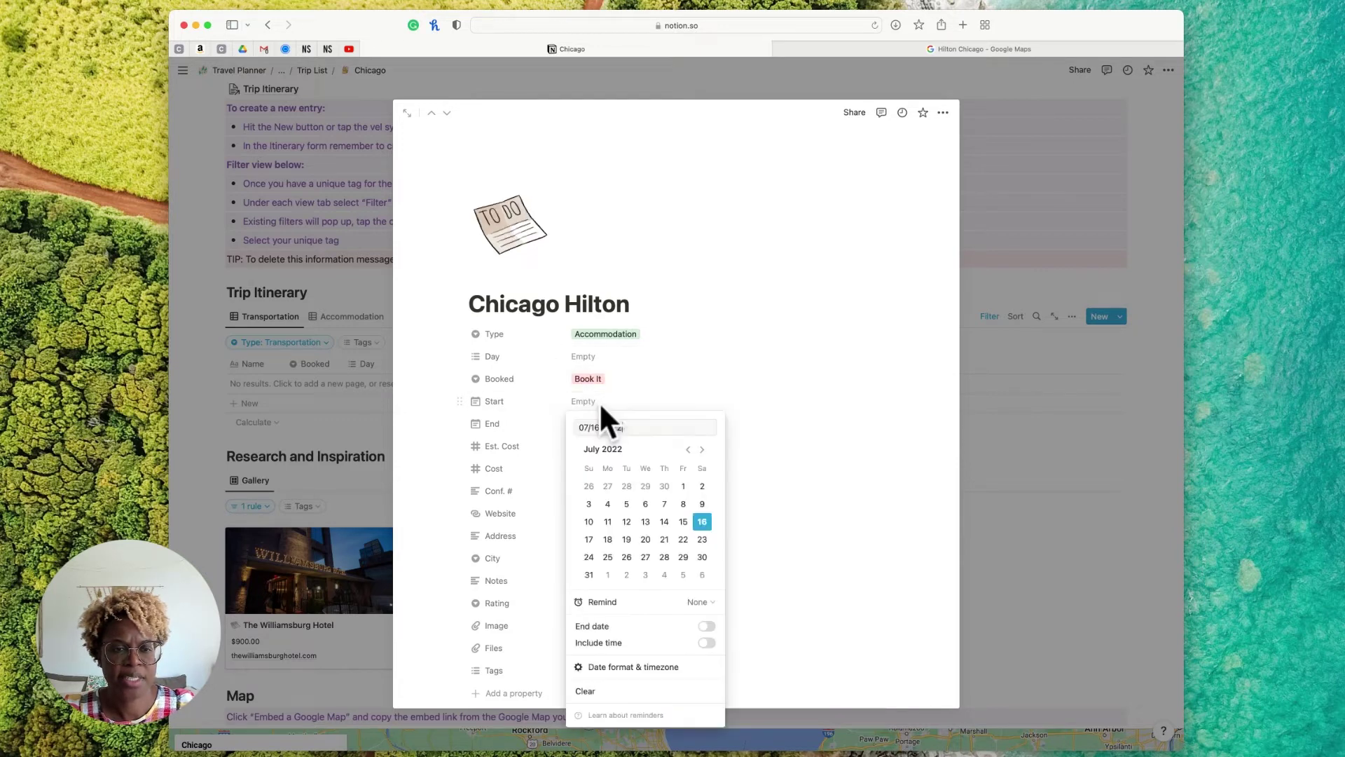
pyautogui.click(702, 449)
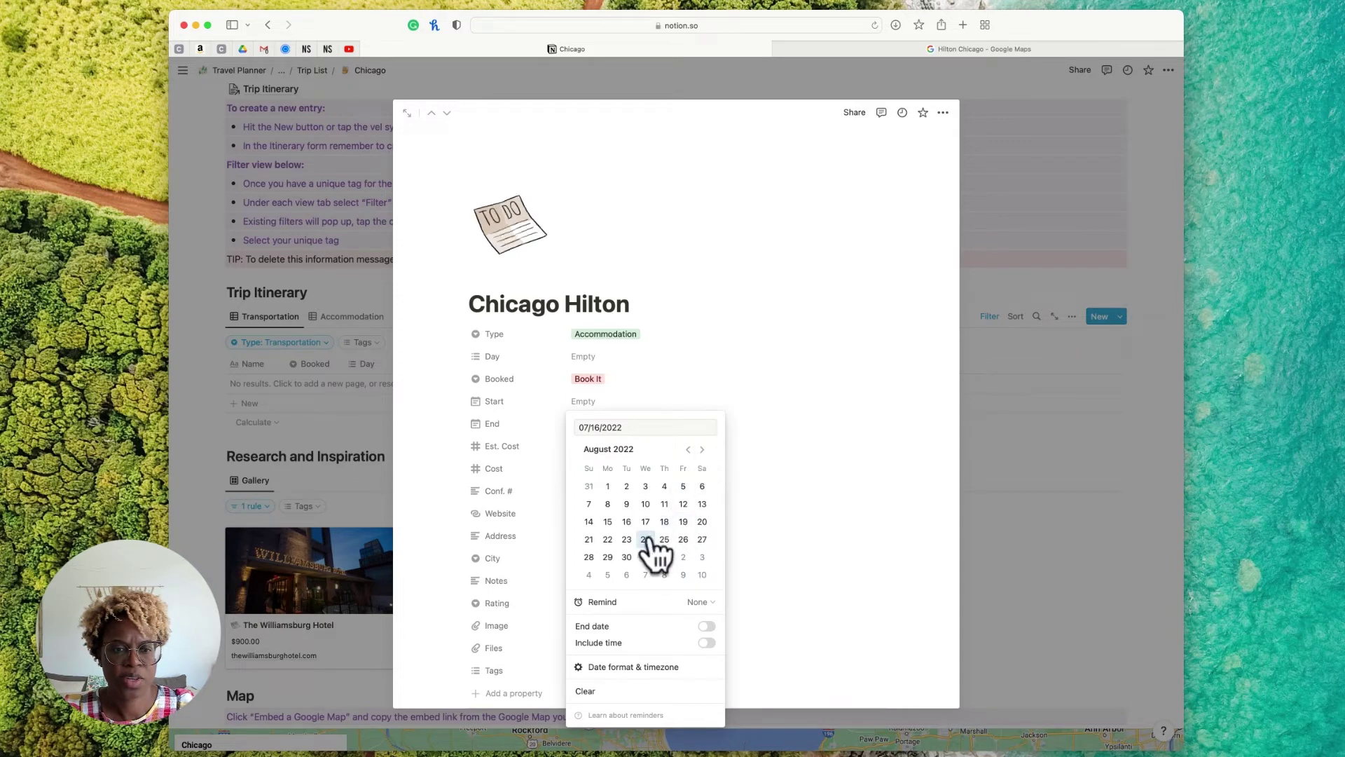
pyautogui.click(702, 449)
pyautogui.click(702, 449)
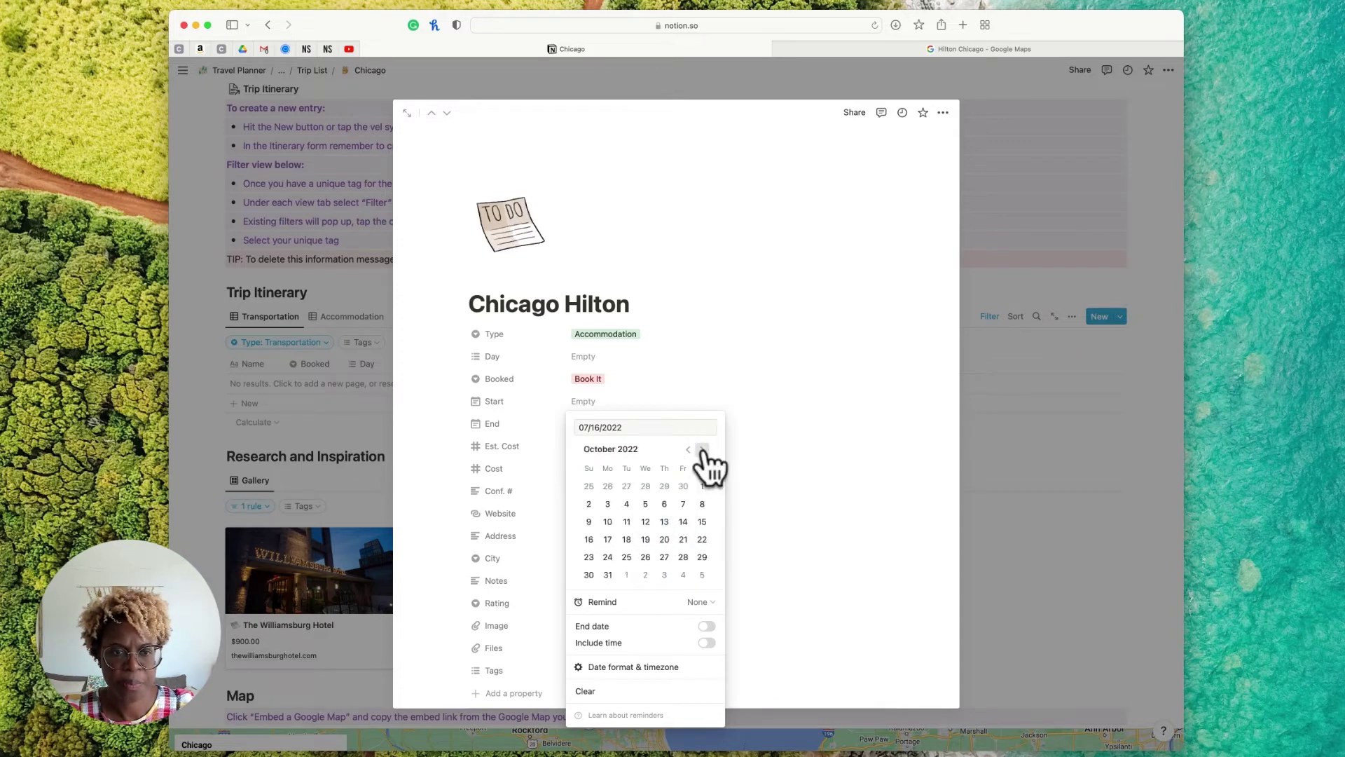
pyautogui.click(702, 449)
pyautogui.click(702, 449)
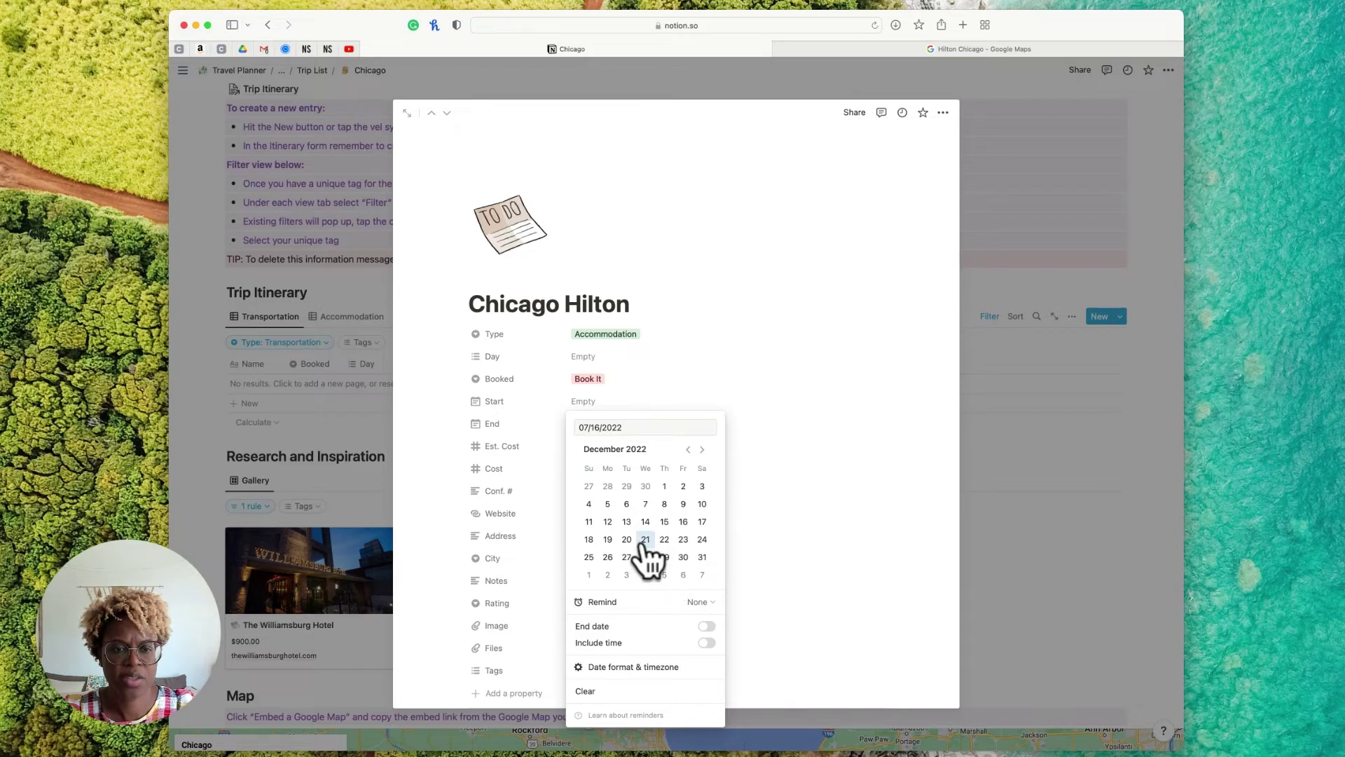
pyautogui.click(643, 399)
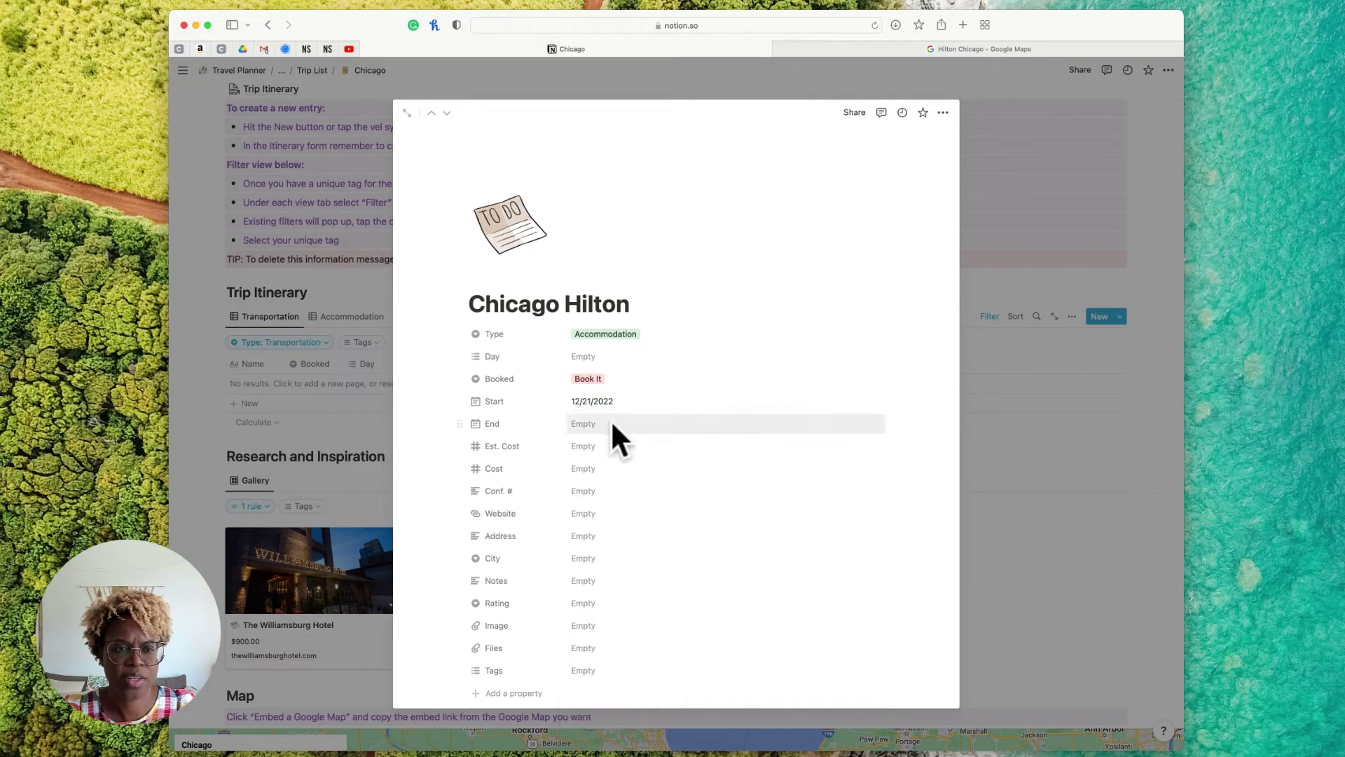
# Set the End date of the Chicago Hilton entry to 12/28/2022
pyautogui.click(611, 420)
pyautogui.click(702, 155)
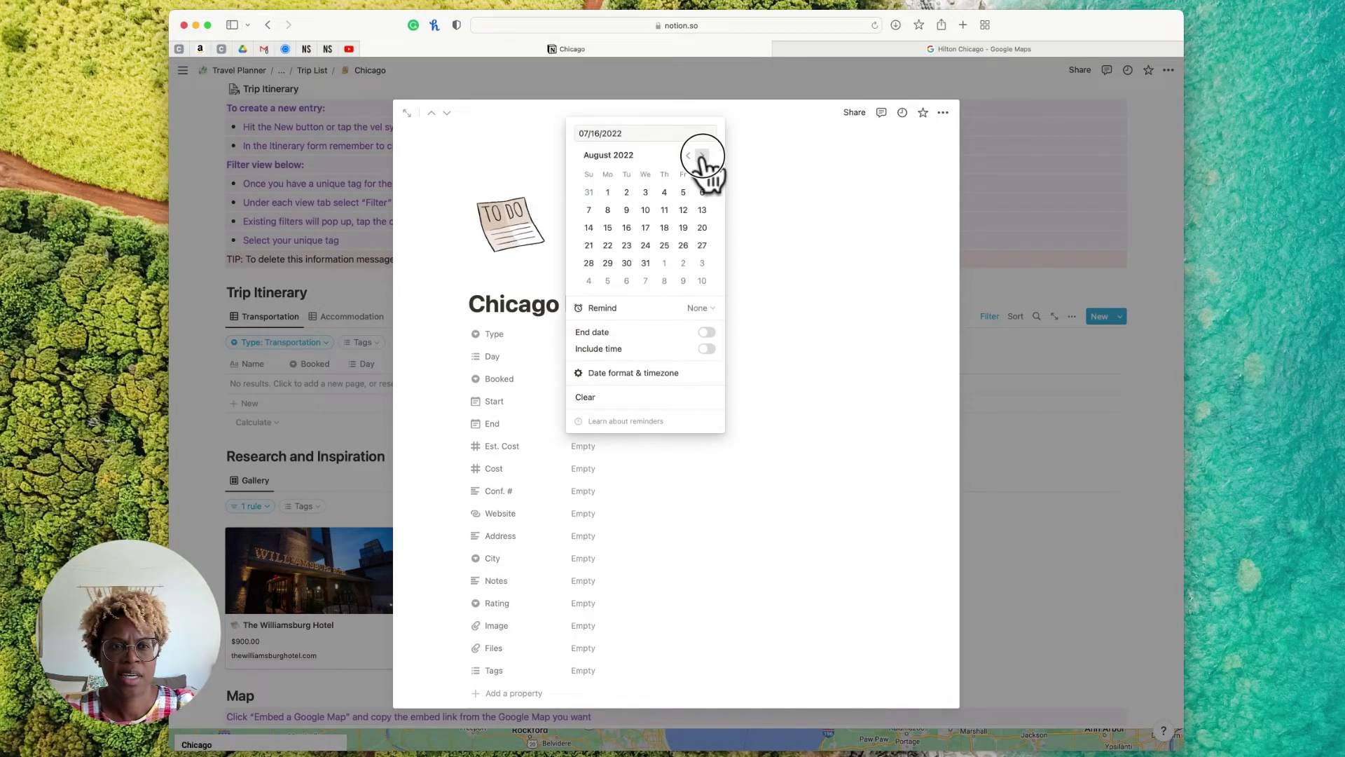
pyautogui.click(702, 154)
pyautogui.click(702, 155)
pyautogui.click(702, 155)
pyautogui.click(702, 155)
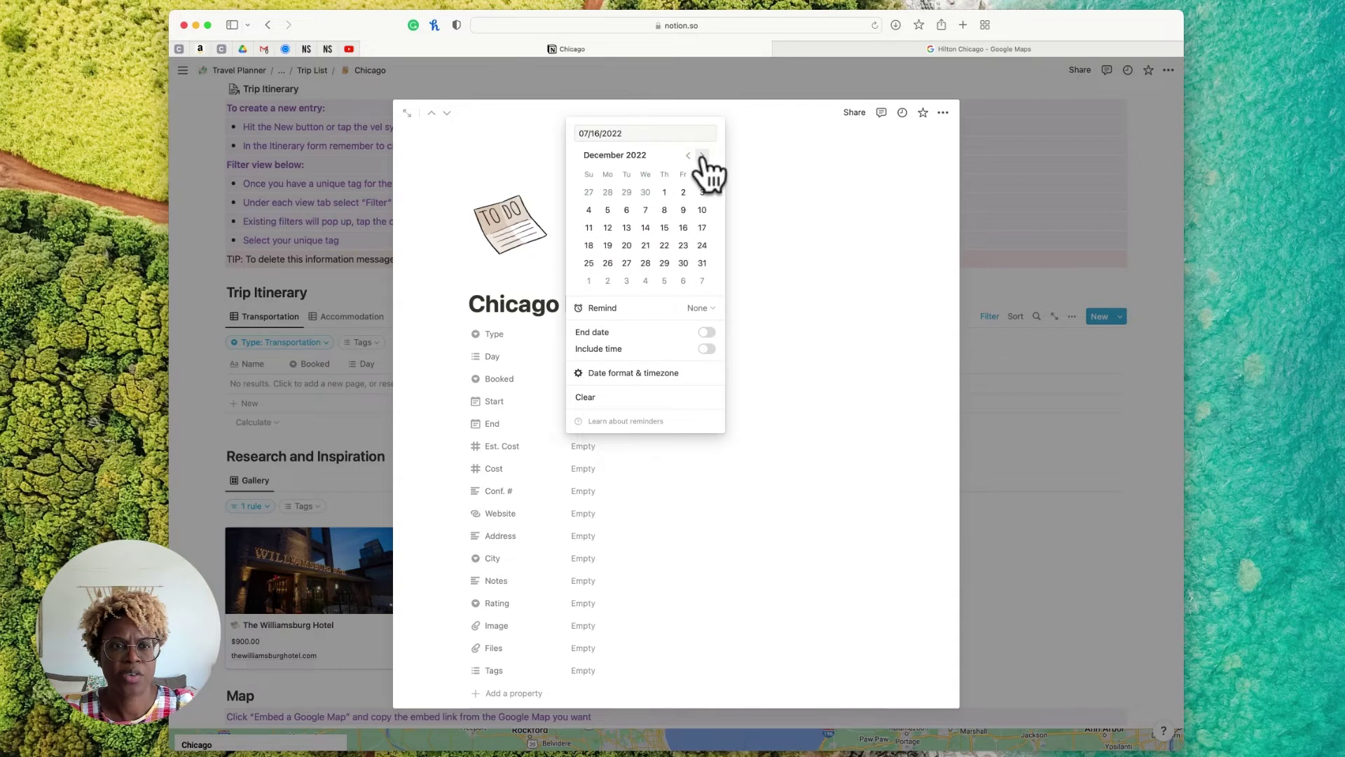
pyautogui.click(645, 263)
pyautogui.click(644, 490)
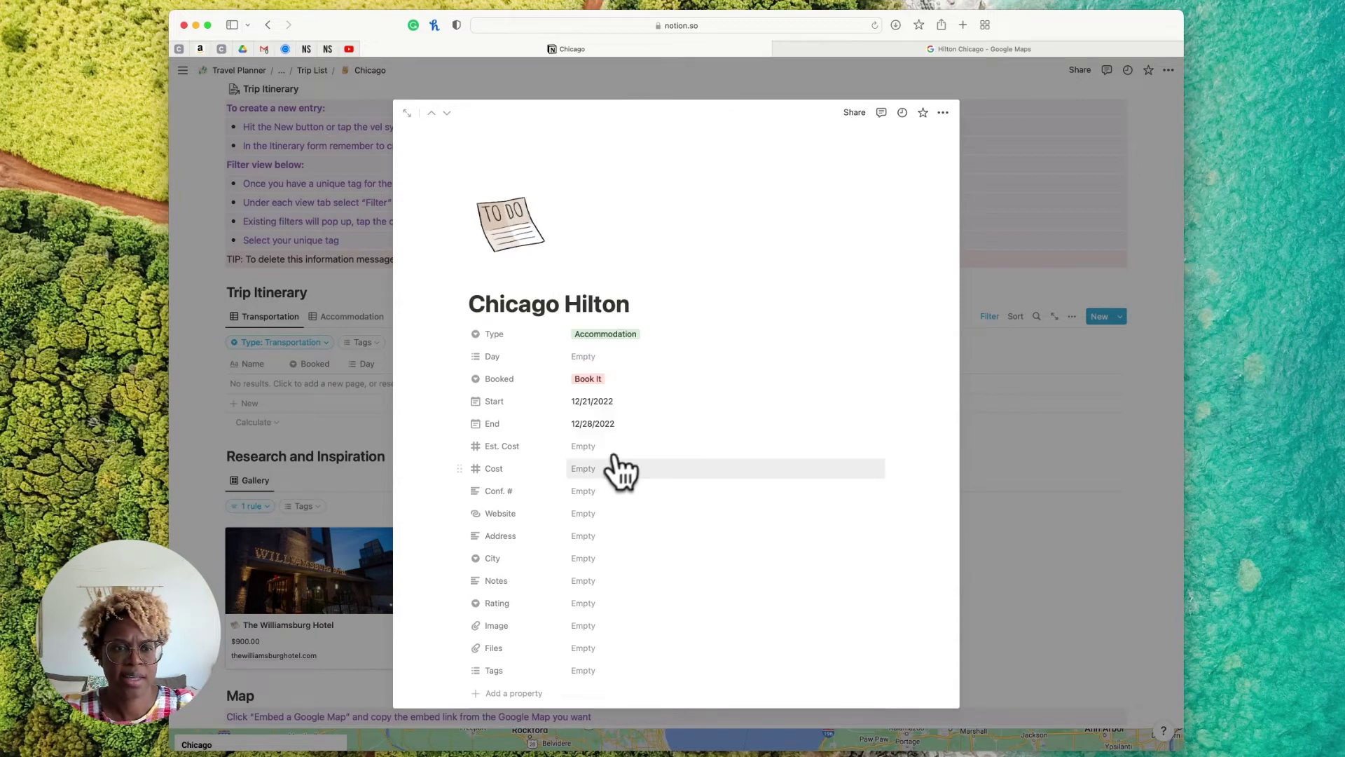
# Set the entry's Est. Cost to 1500 and enter the hotel's street address in the Address property
pyautogui.click(619, 449)
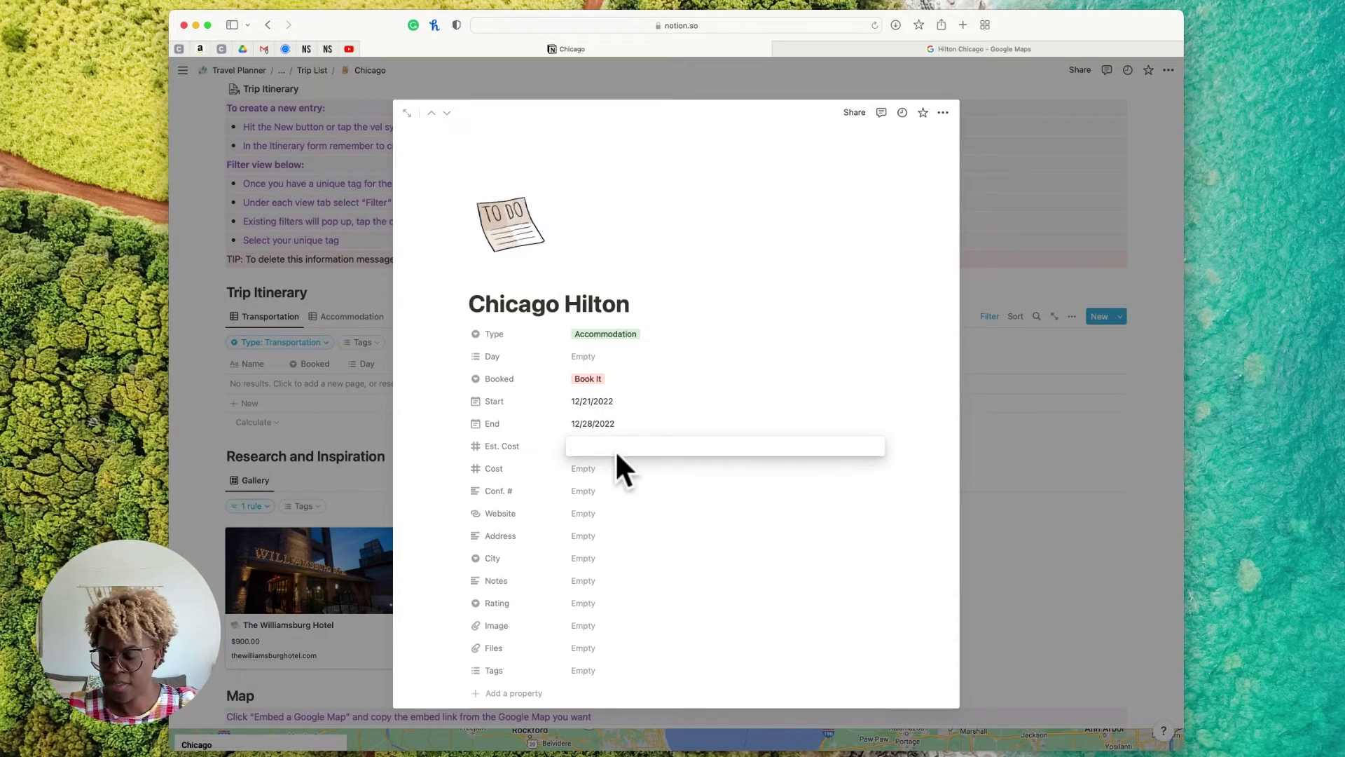
pyautogui.write('1500')
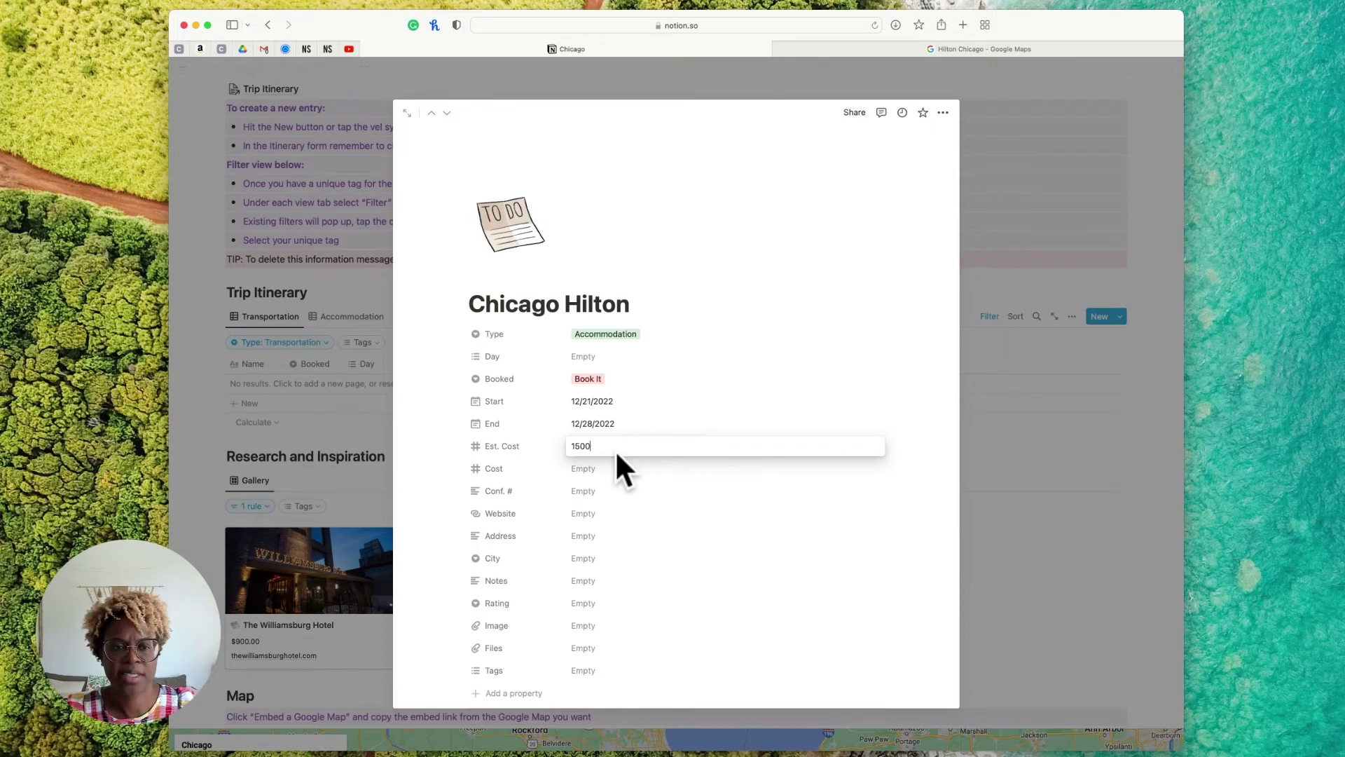
pyautogui.click(633, 491)
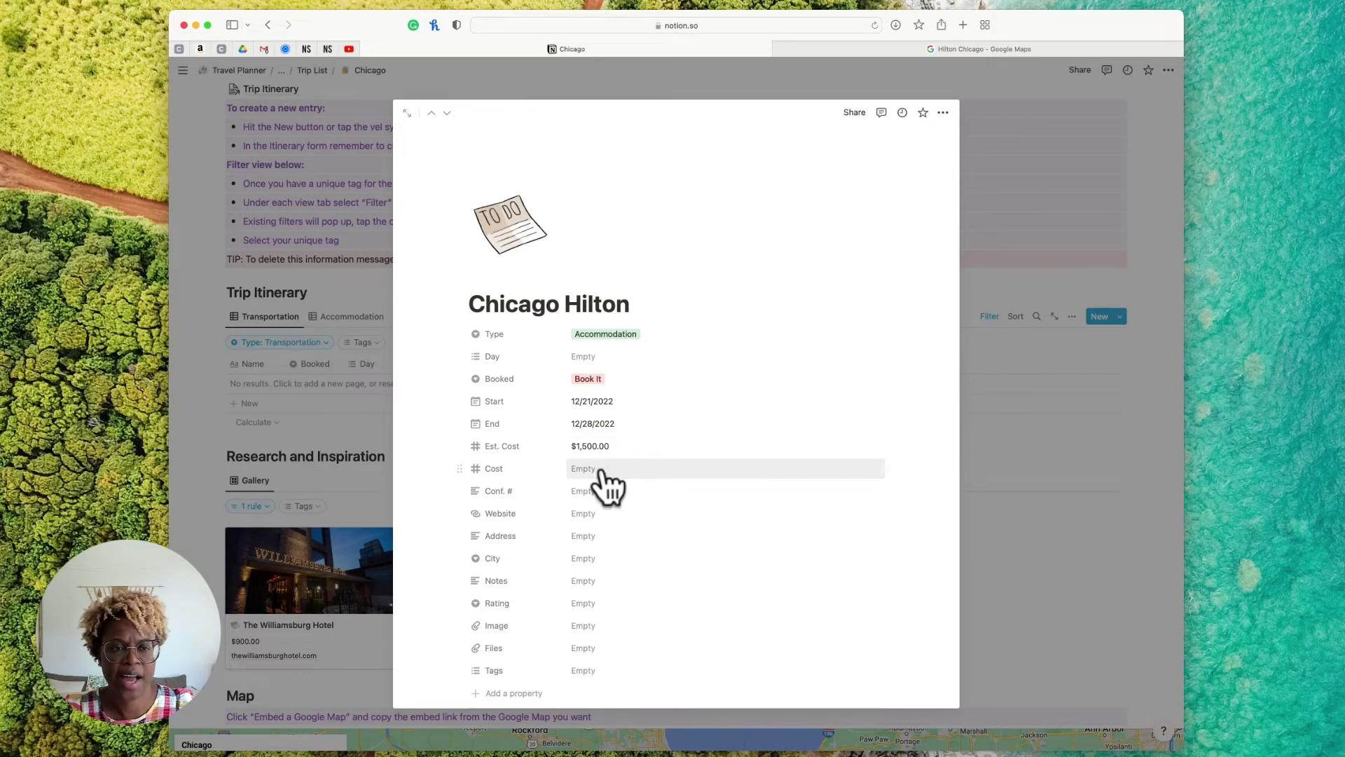
pyautogui.click(592, 537)
pyautogui.write('720 S Michigan Ave, Chicago, IL 60605')
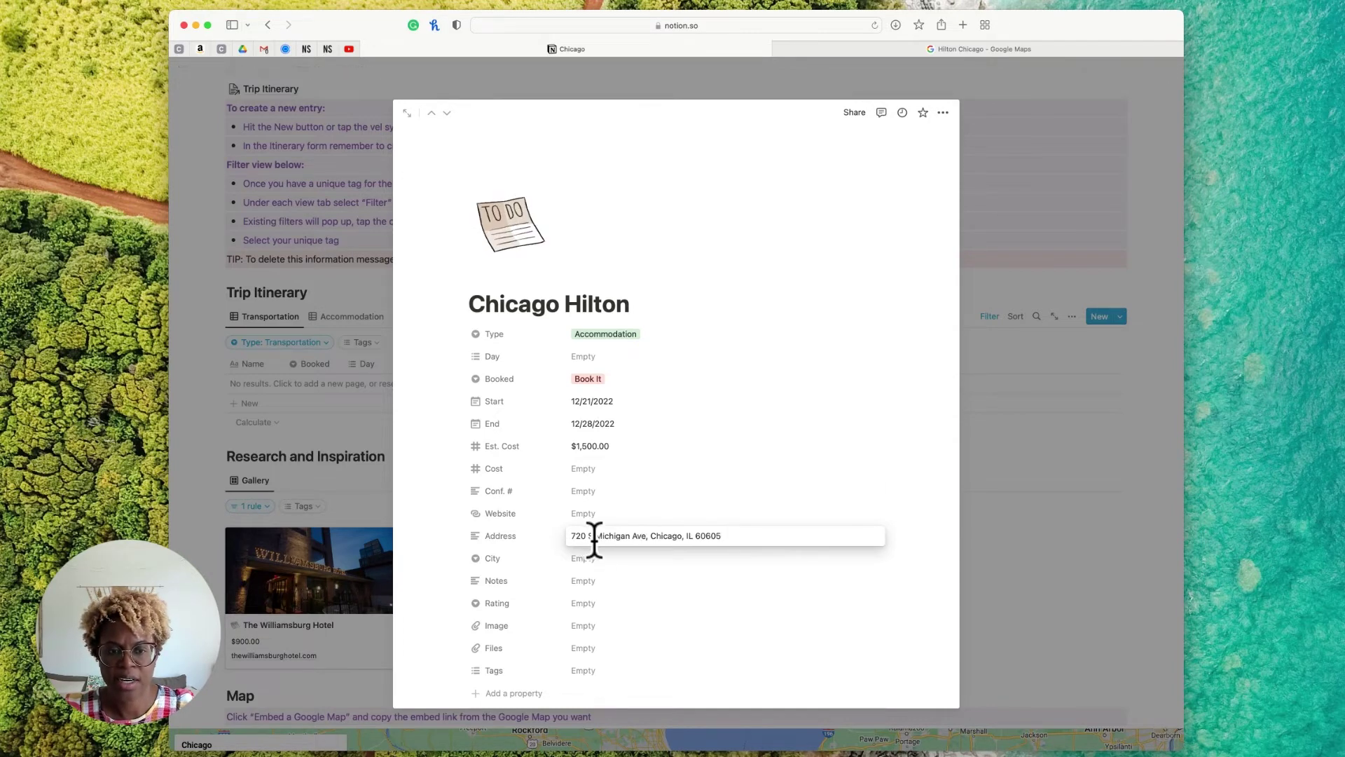
# Create a new City option named "Chicago" and assign it to the Chicago Hilton entry
pyautogui.click(607, 554)
pyautogui.click(608, 555)
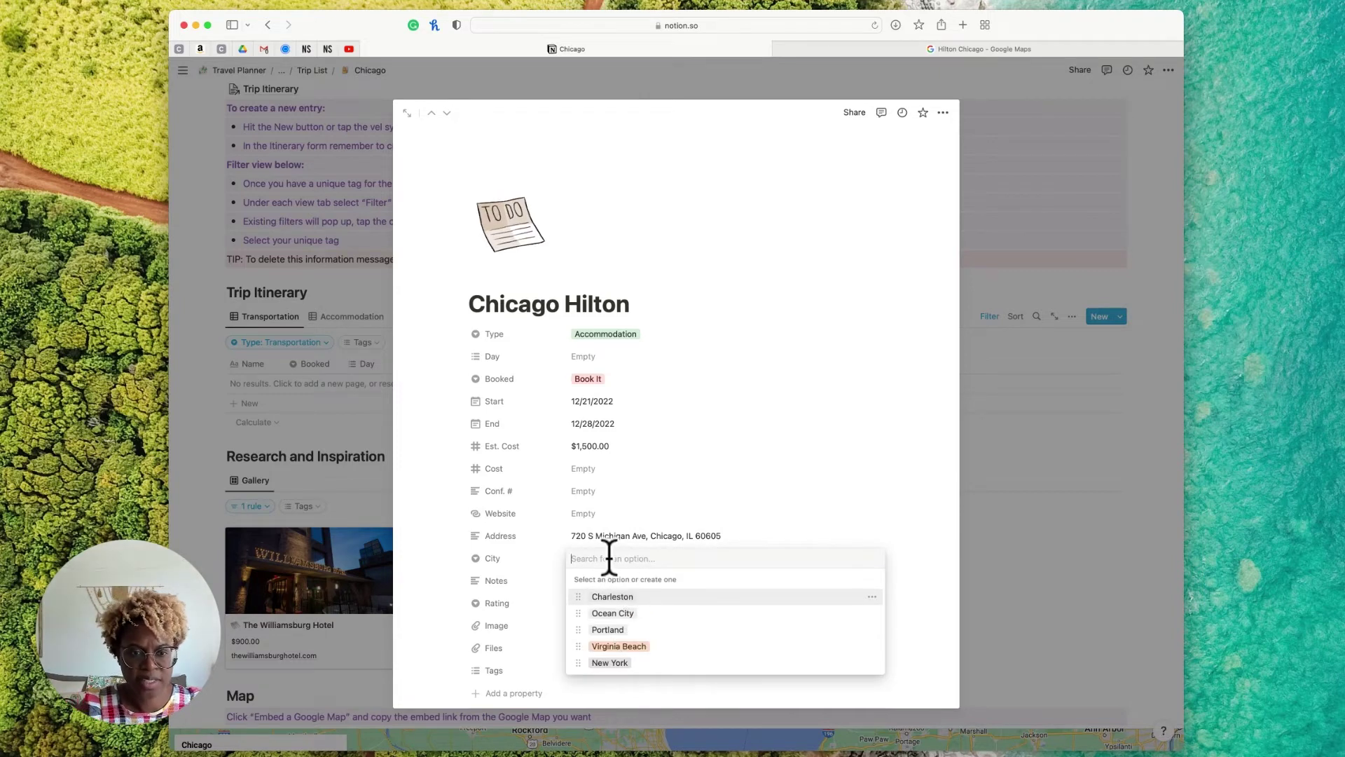
pyautogui.write('ch')
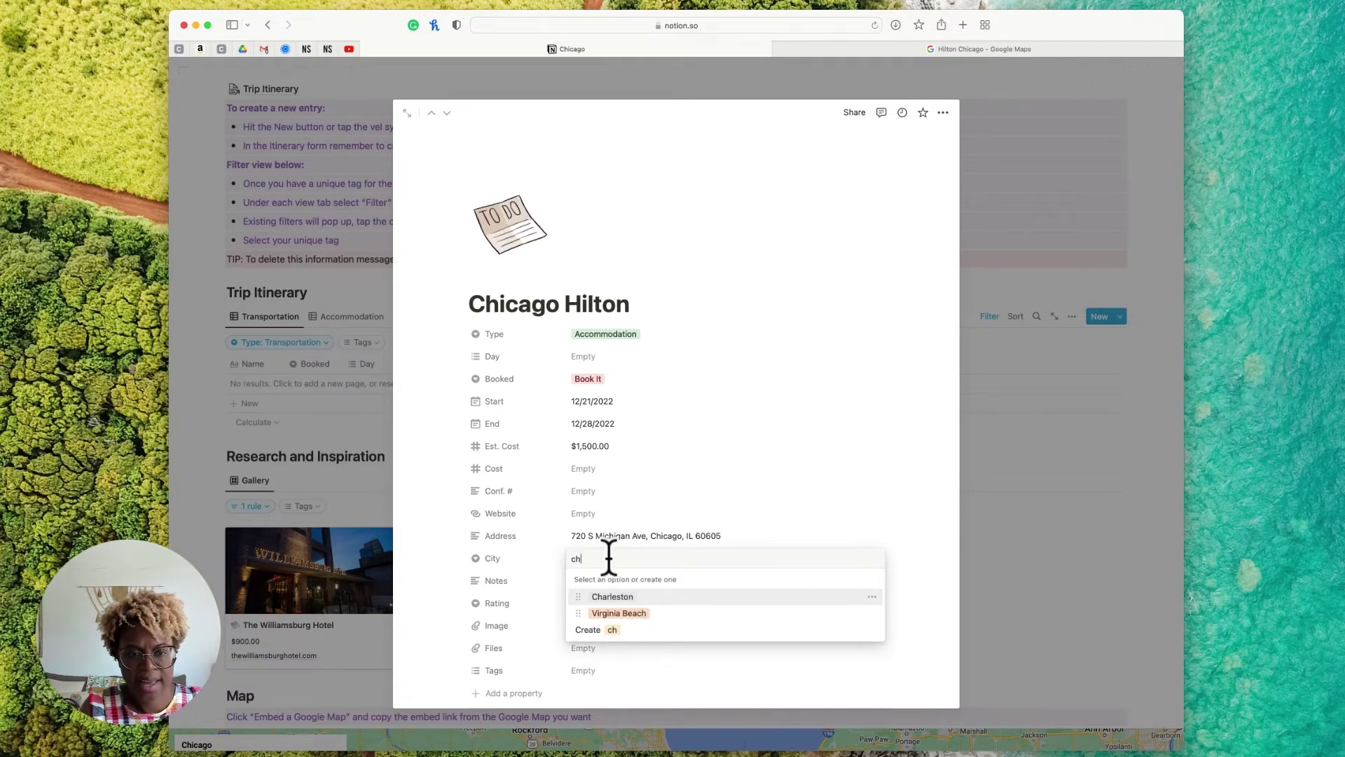
pyautogui.press('BackSpace')
pyautogui.press('BackSpace')
pyautogui.write('chica')
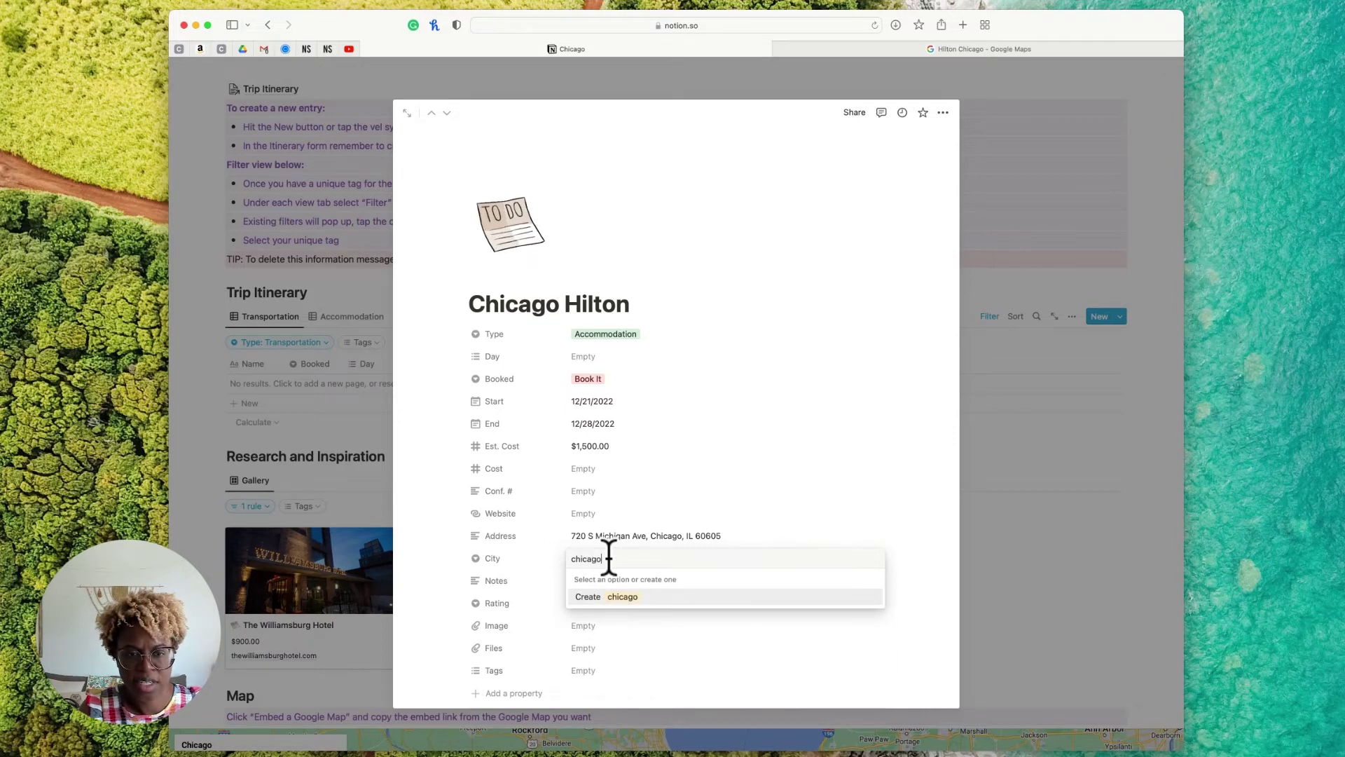
pyautogui.write('go')
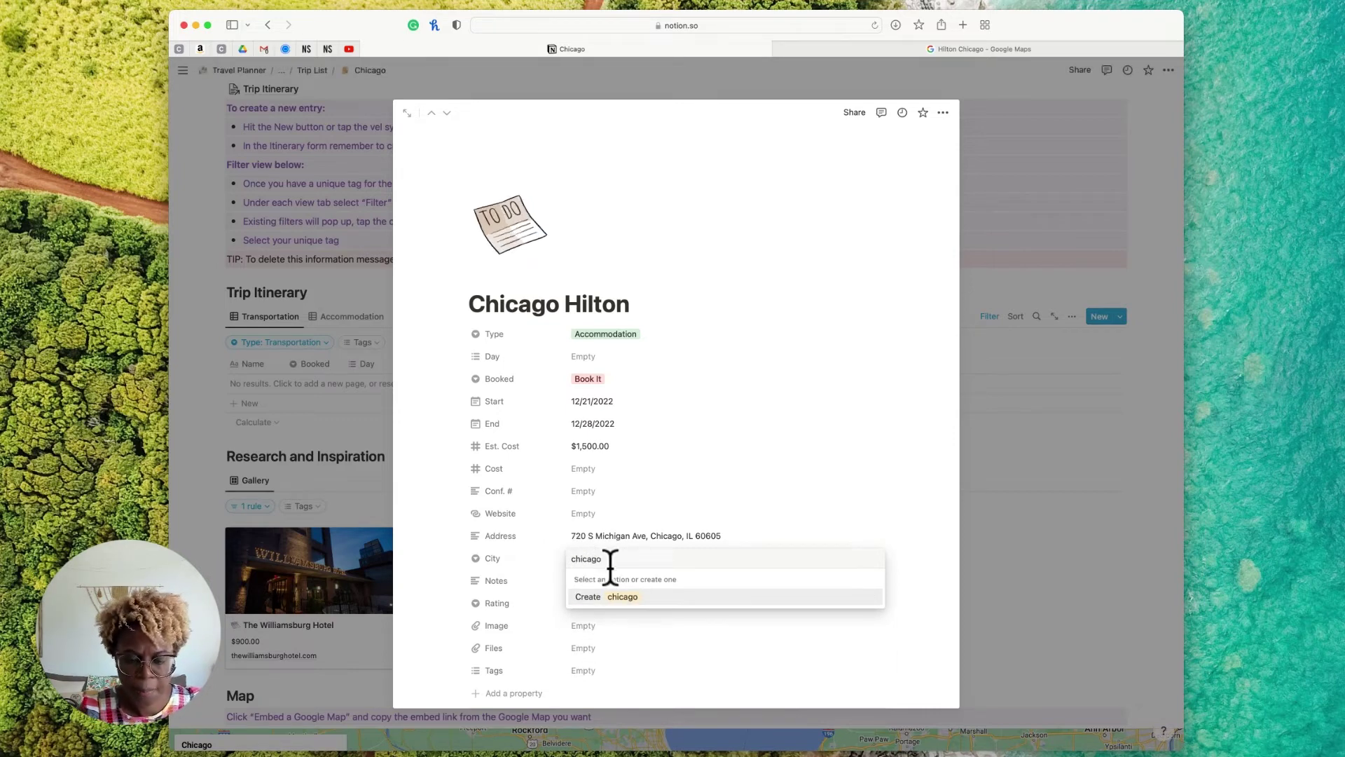
pyautogui.press('BackSpace')
pyautogui.press('BackSpace')
pyautogui.press('BackSpace')
pyautogui.press('BackSpace')
pyautogui.press('BackSpace')
pyautogui.press('BackSpace')
pyautogui.press('BackSpace')
pyautogui.write('Chicago')
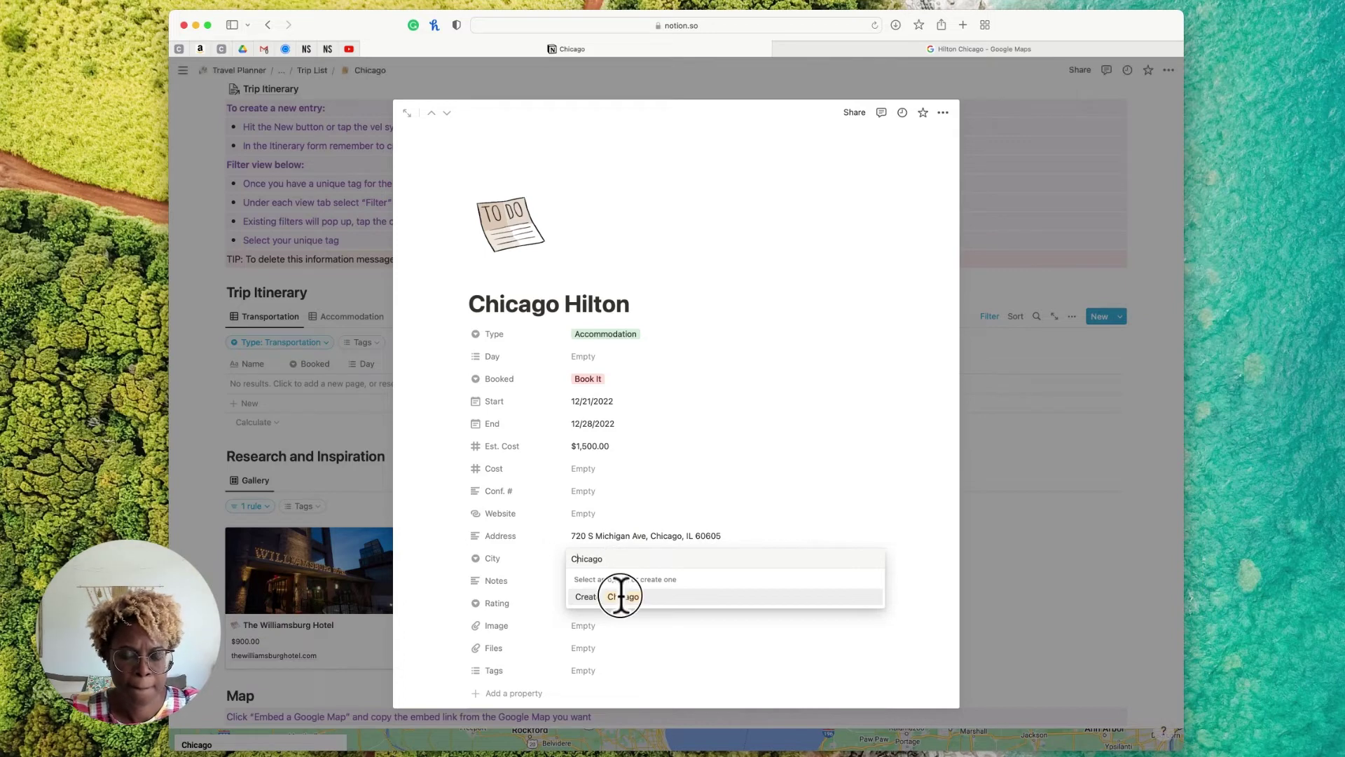
pyautogui.click(619, 595)
pyautogui.click(624, 565)
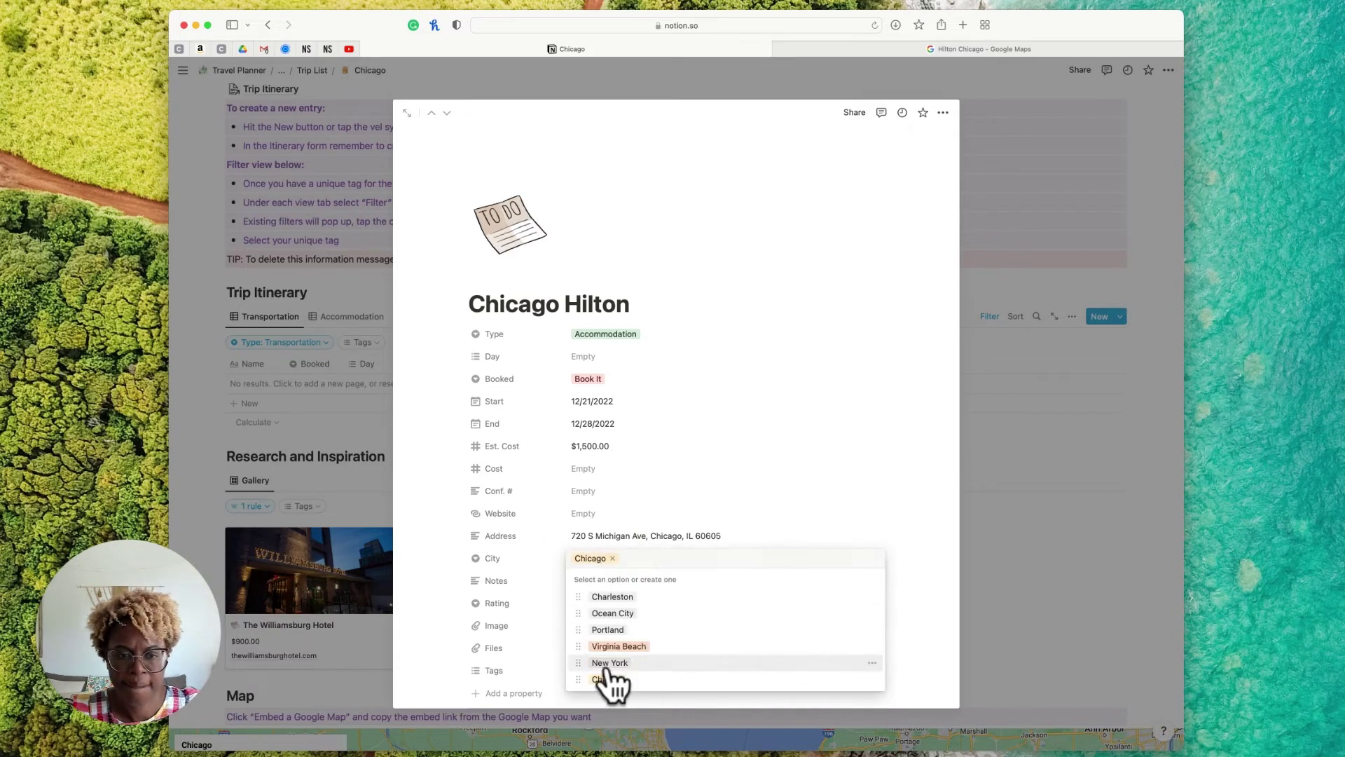
# Recolor the Virginia Beach City option light gray and move it below New York in the option list
pyautogui.click(871, 646)
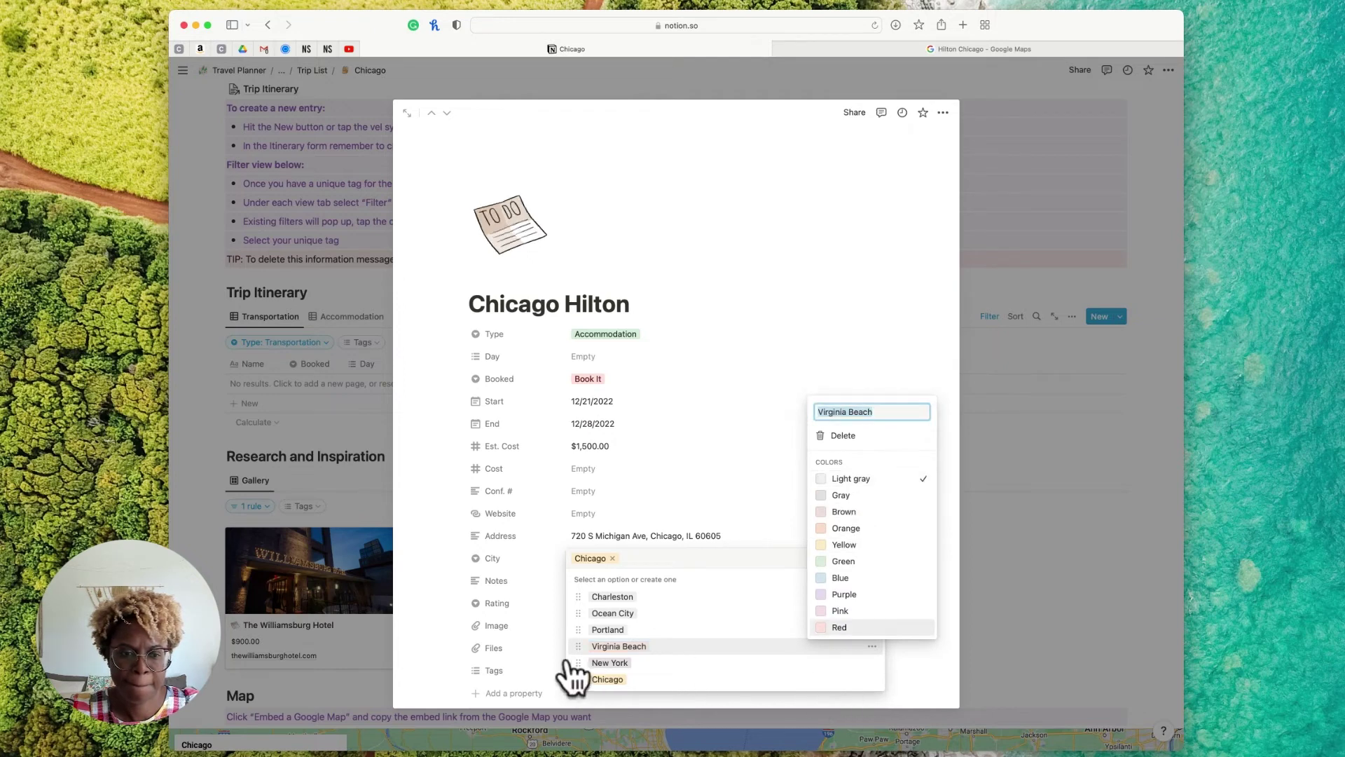
pyautogui.click(578, 642)
pyautogui.moveTo(577, 640); pyautogui.dragTo(571, 666)
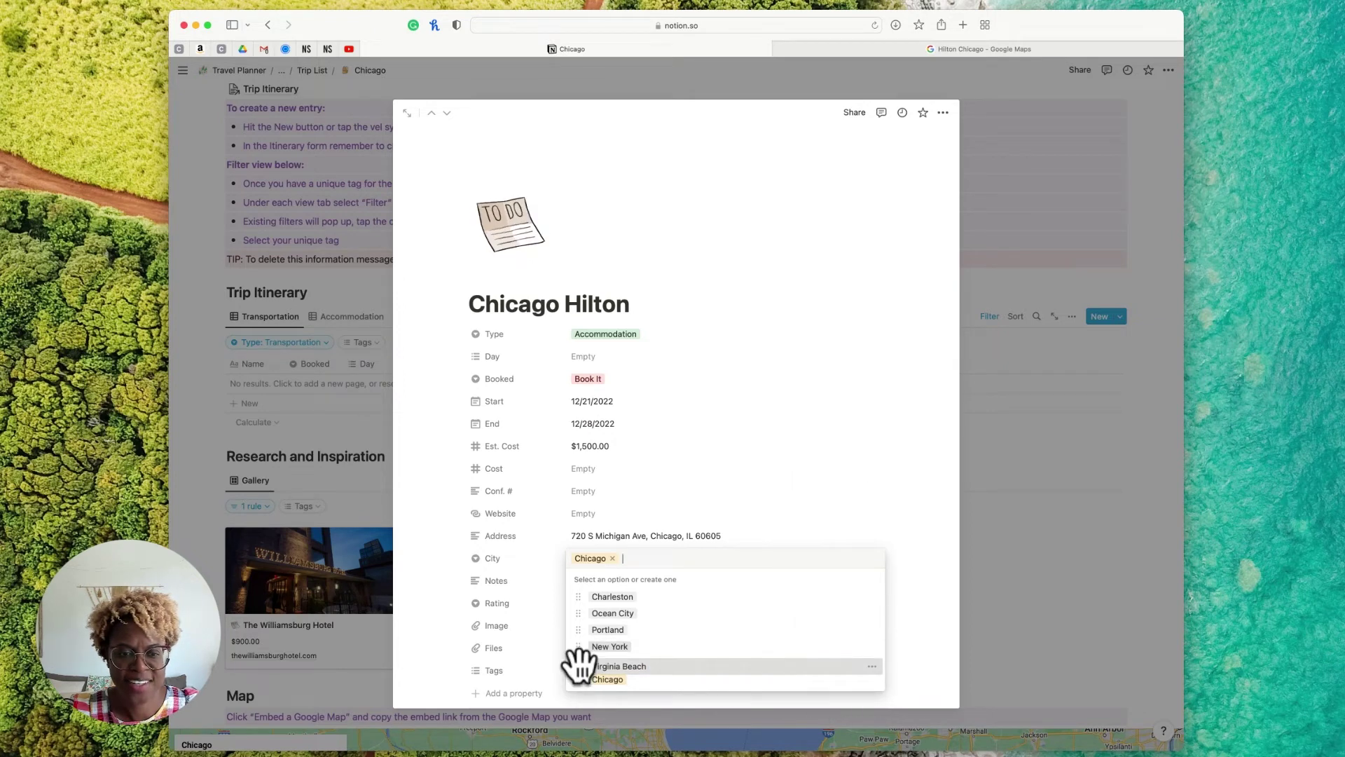
# Recolor the Chicago City option light gray and reorder the options so Chicago and New York directly follow Charleston
pyautogui.click(872, 679)
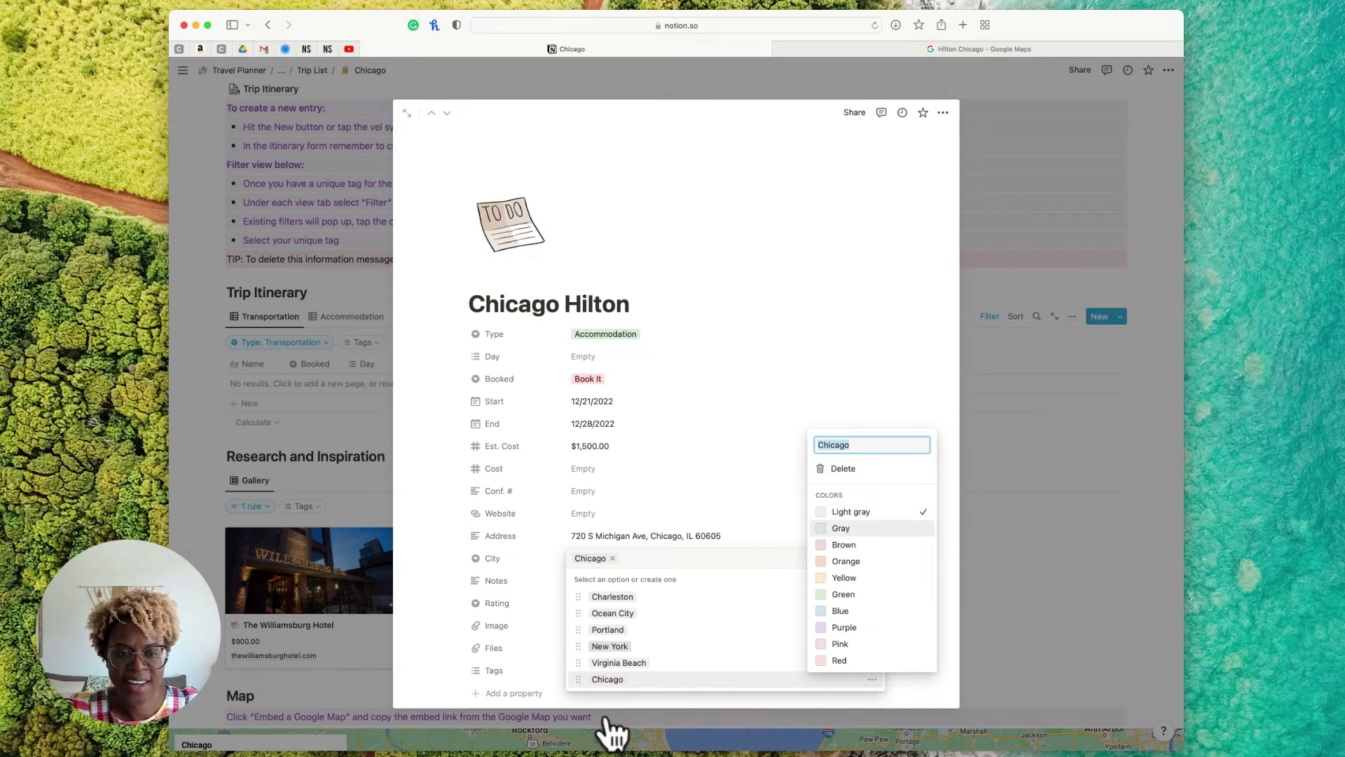
pyautogui.click(575, 679)
pyautogui.moveTo(575, 680); pyautogui.dragTo(578, 615)
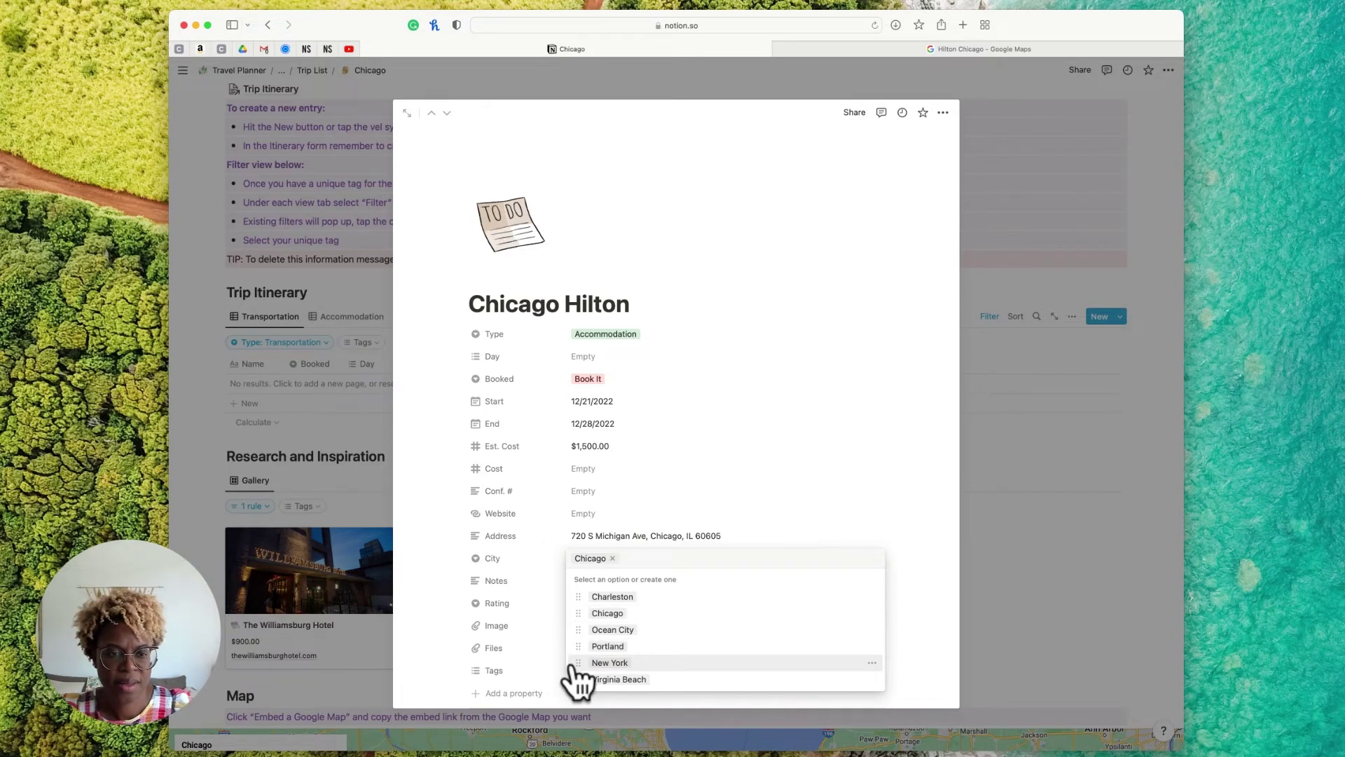
pyautogui.moveTo(578, 663); pyautogui.dragTo(574, 629)
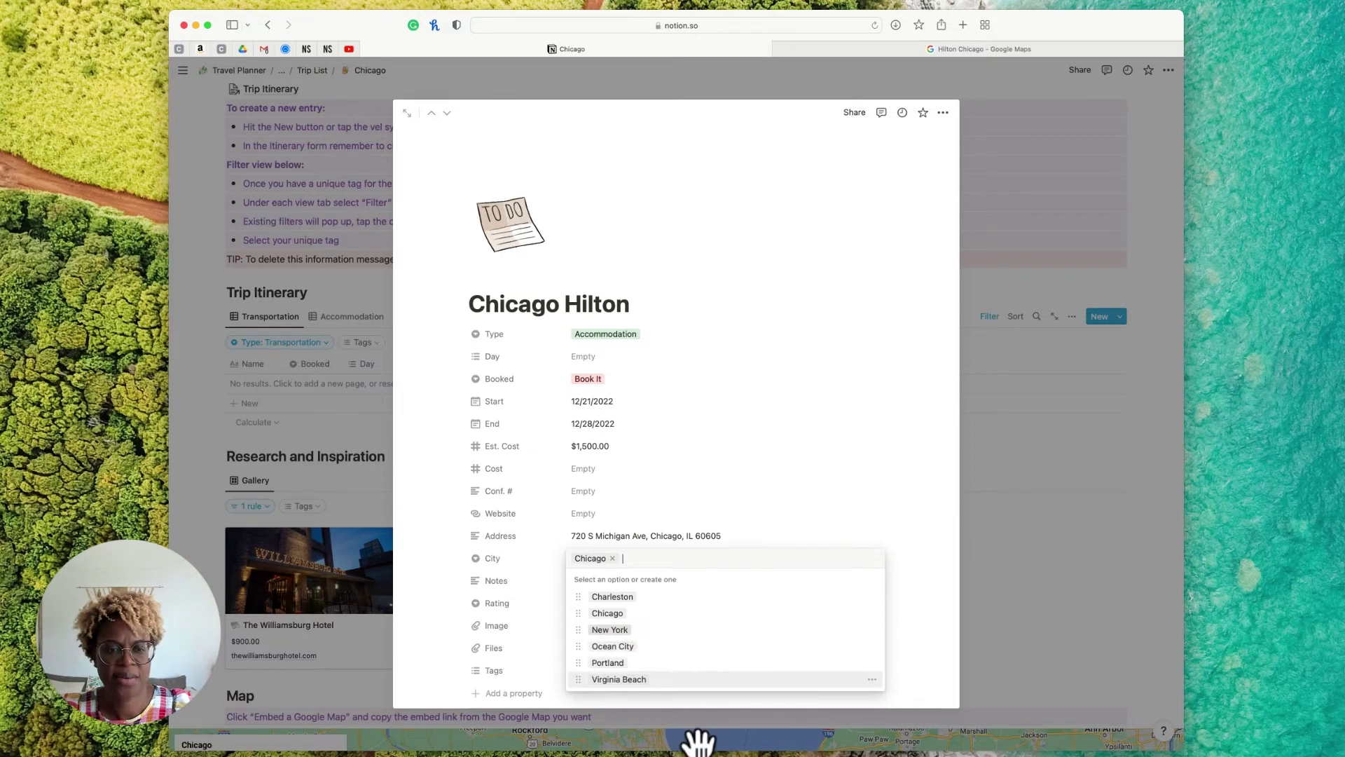
pyautogui.click(724, 512)
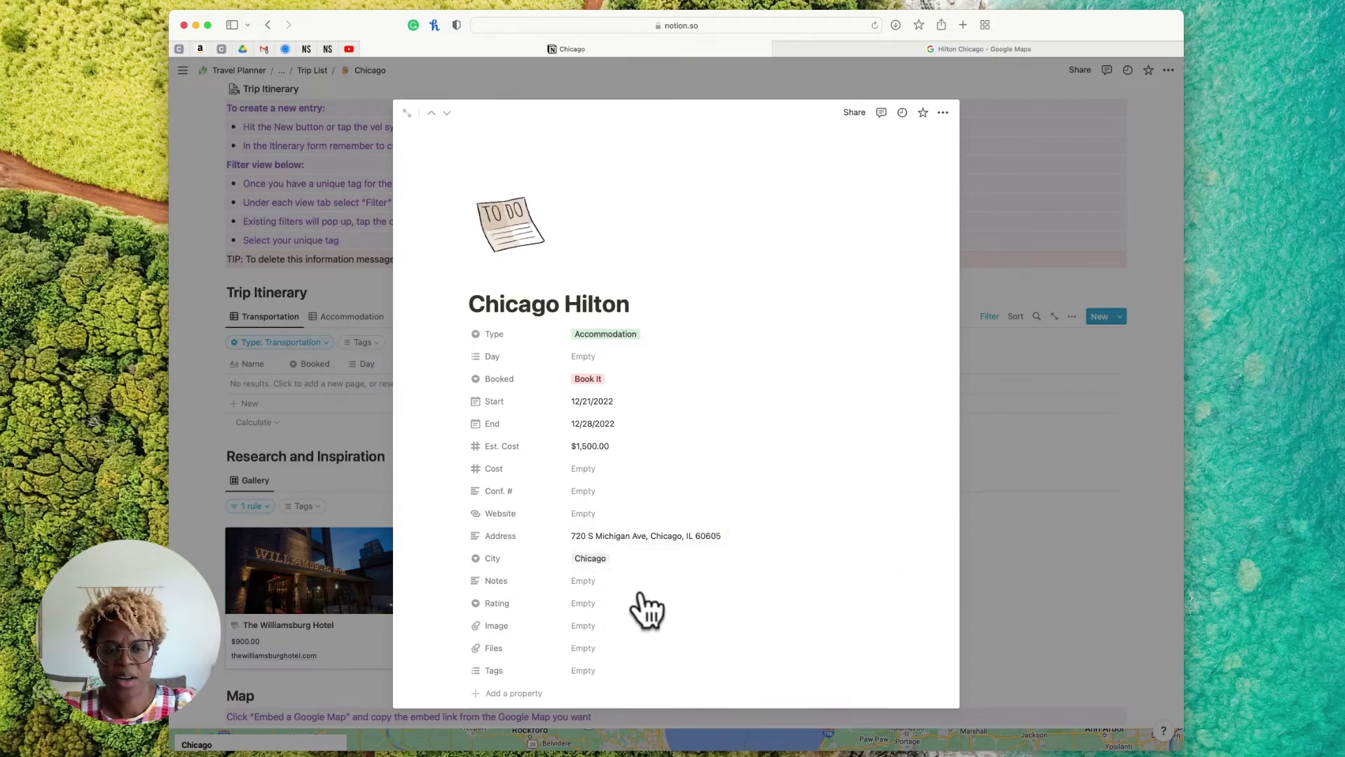
pyautogui.click(608, 604)
pyautogui.click(634, 585)
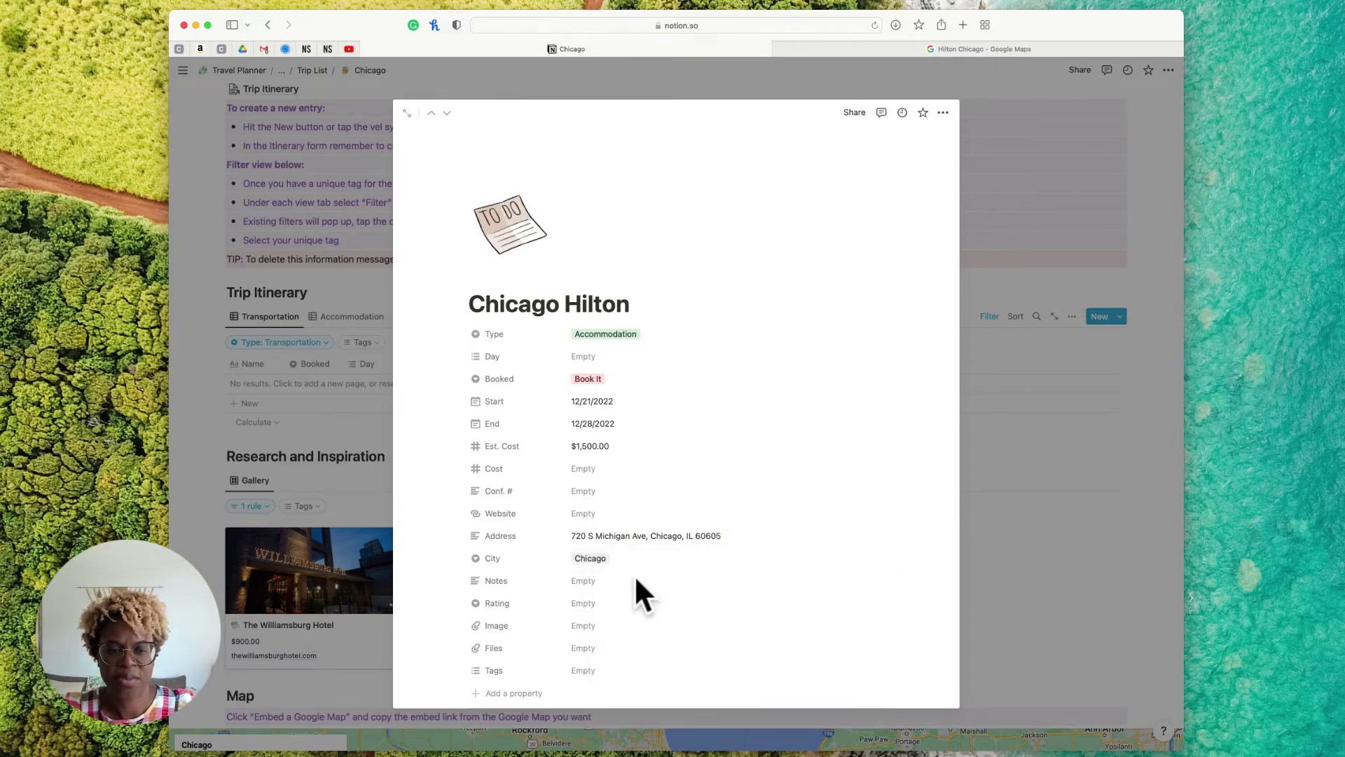
pyautogui.scroll(-3, 637, 592)
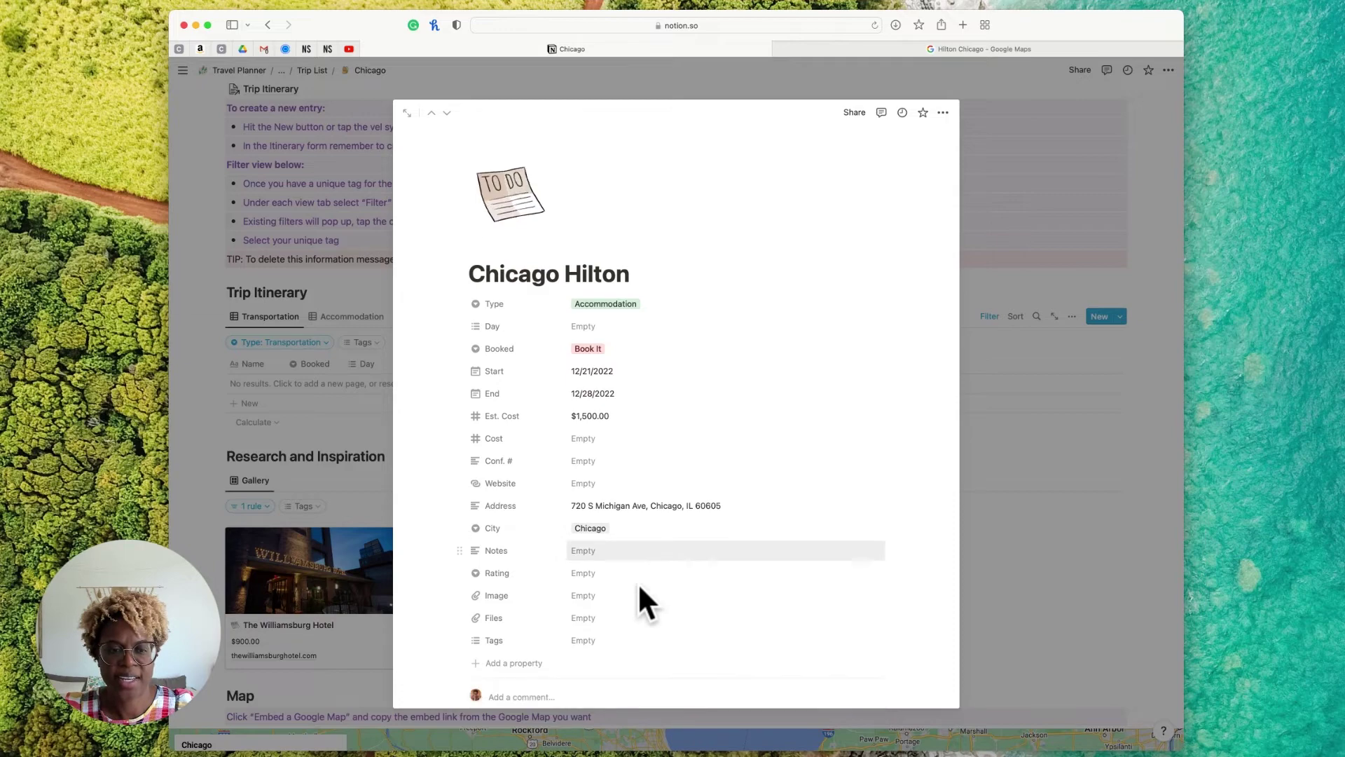
# Switch to the browser page with the hotel map and use it to search Unsplash for "hilton chicago" photos
pyautogui.click(923, 49)
pyautogui.click(711, 25)
pyautogui.write('u')
pyautogui.press('Return')
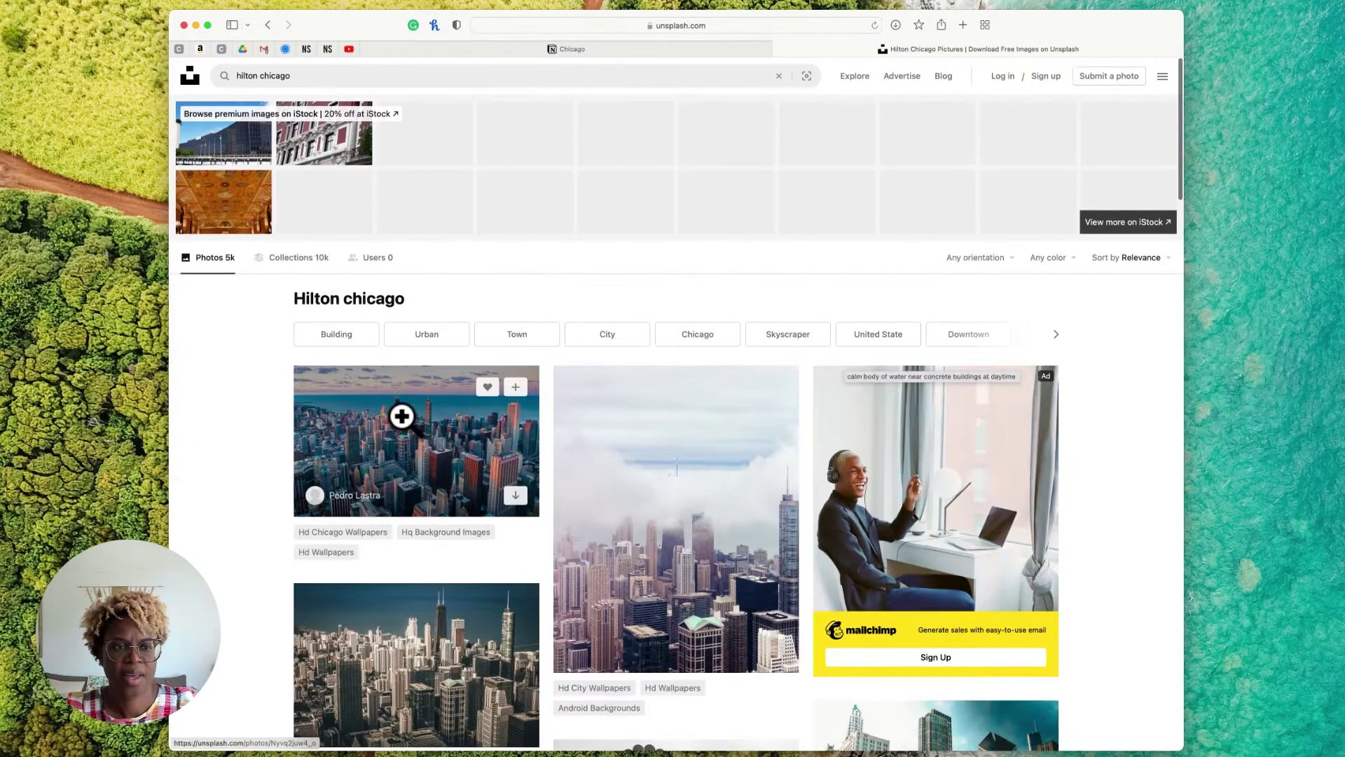
# Open the first Chicago skyline photo in the Unsplash results and download it in Large size
pyautogui.click(406, 428)
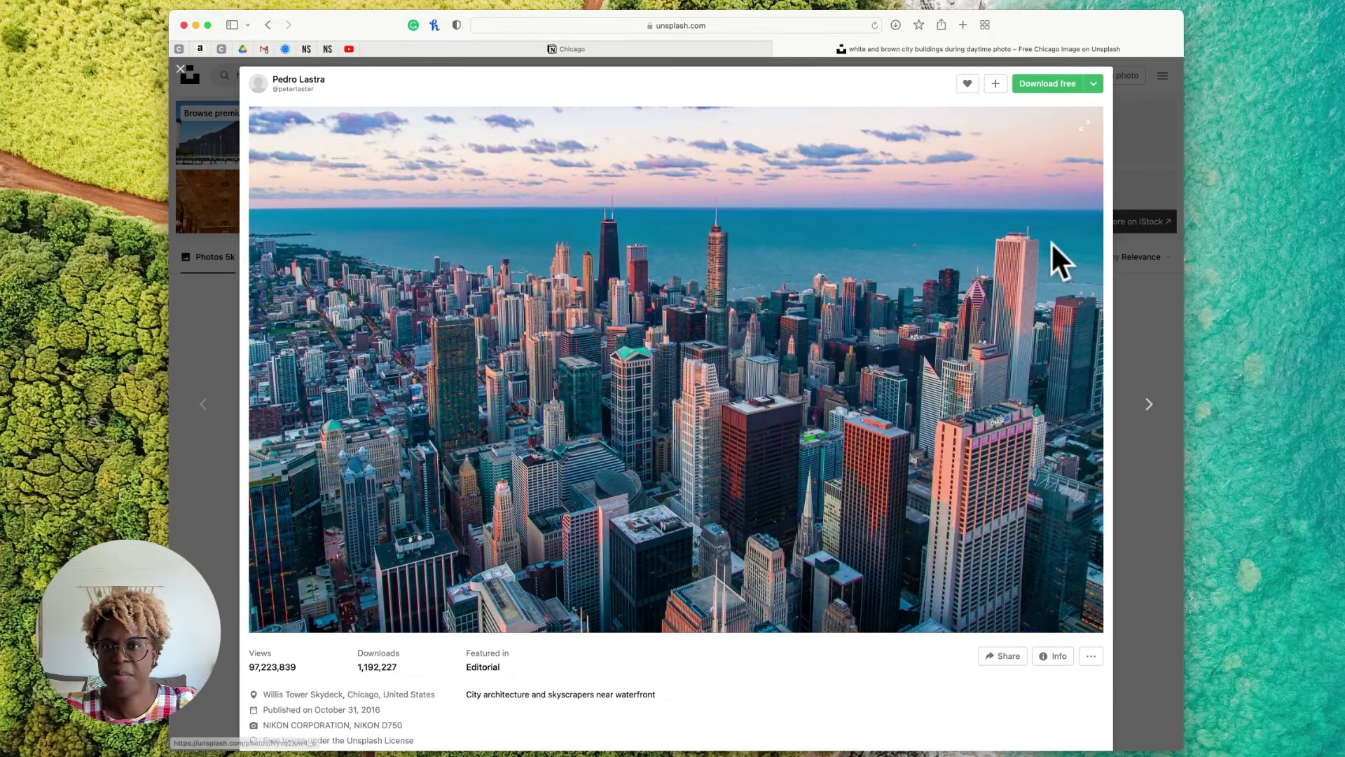
pyautogui.click(1093, 85)
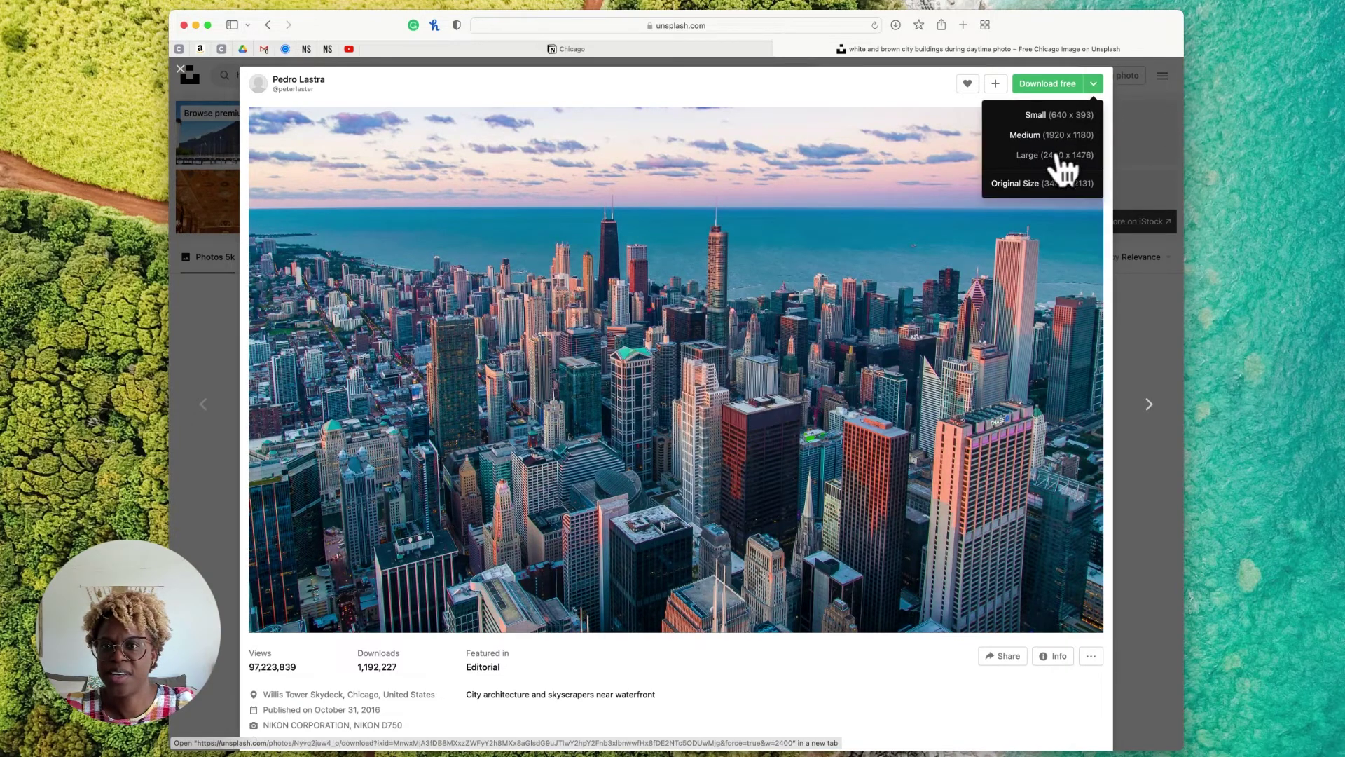
pyautogui.click(1055, 153)
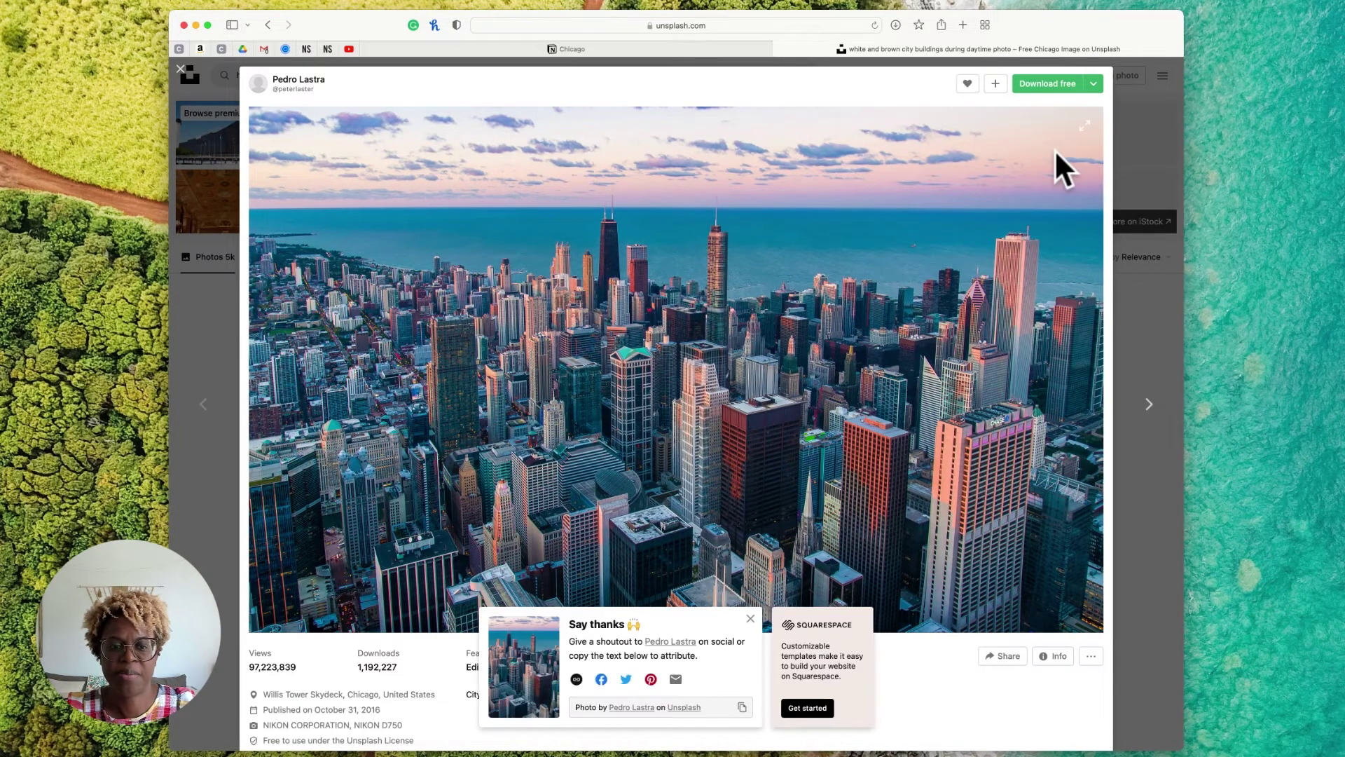
# Return to the Chicago Hilton entry in Notion and add the downloaded skyline photo to its Image property
pyautogui.click(628, 48)
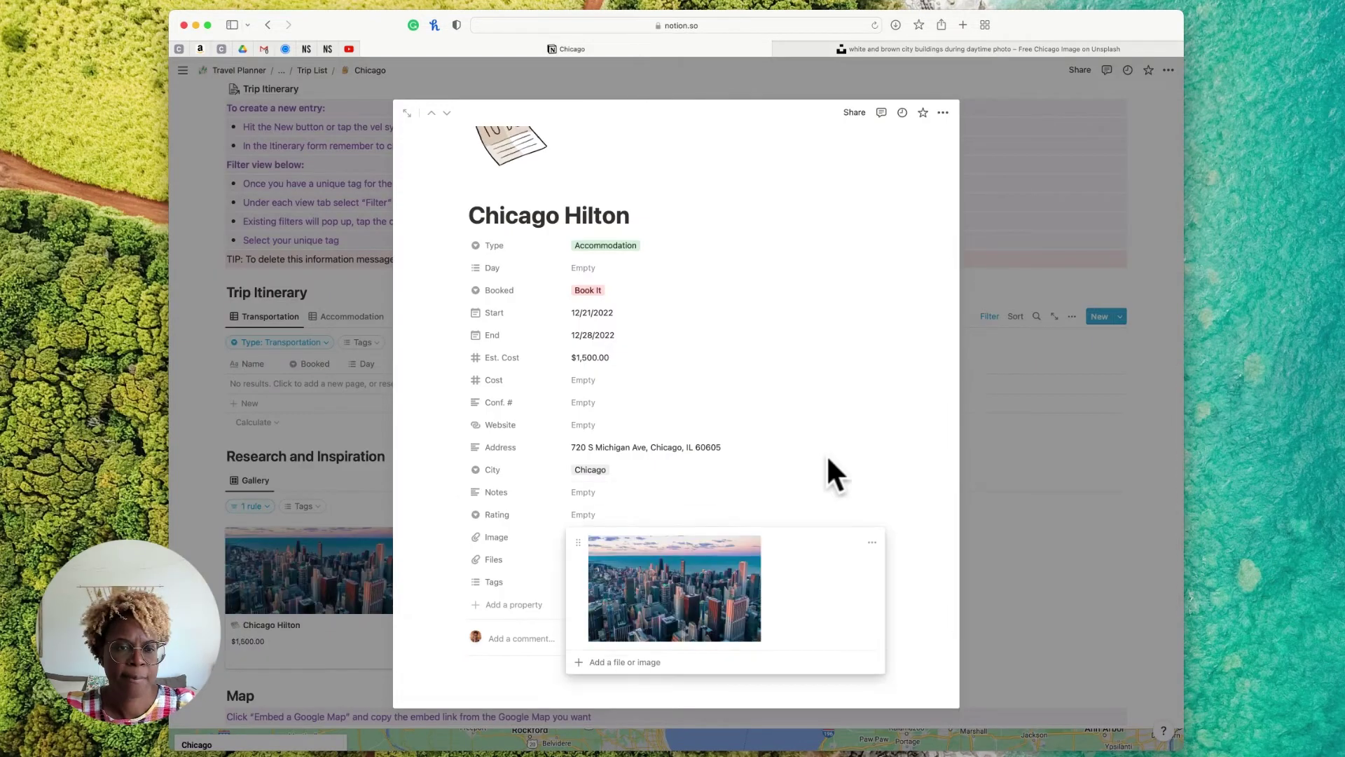
pyautogui.click(824, 457)
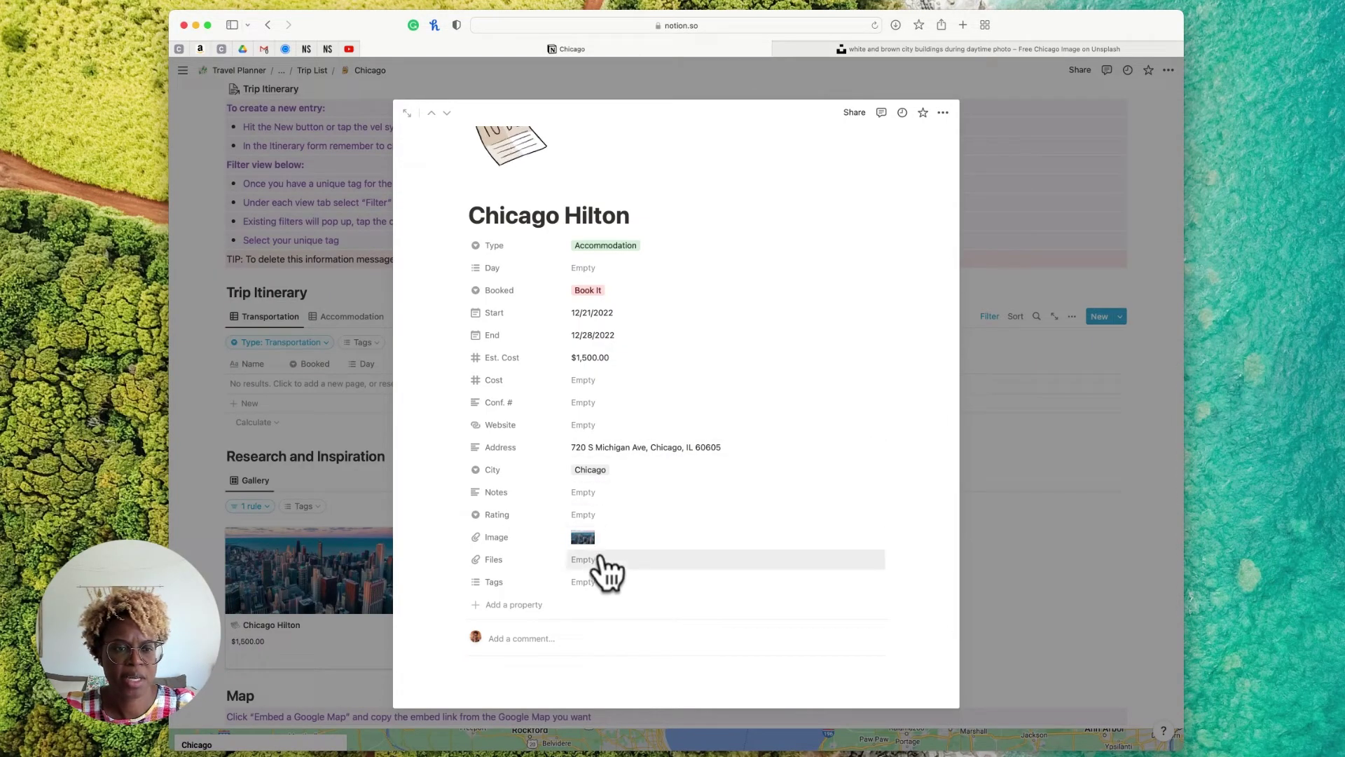
# Create a new tag named "Chicago 2022" and apply it to the Chicago Hilton entry's Tags property
pyautogui.scroll(-3, 602, 553)
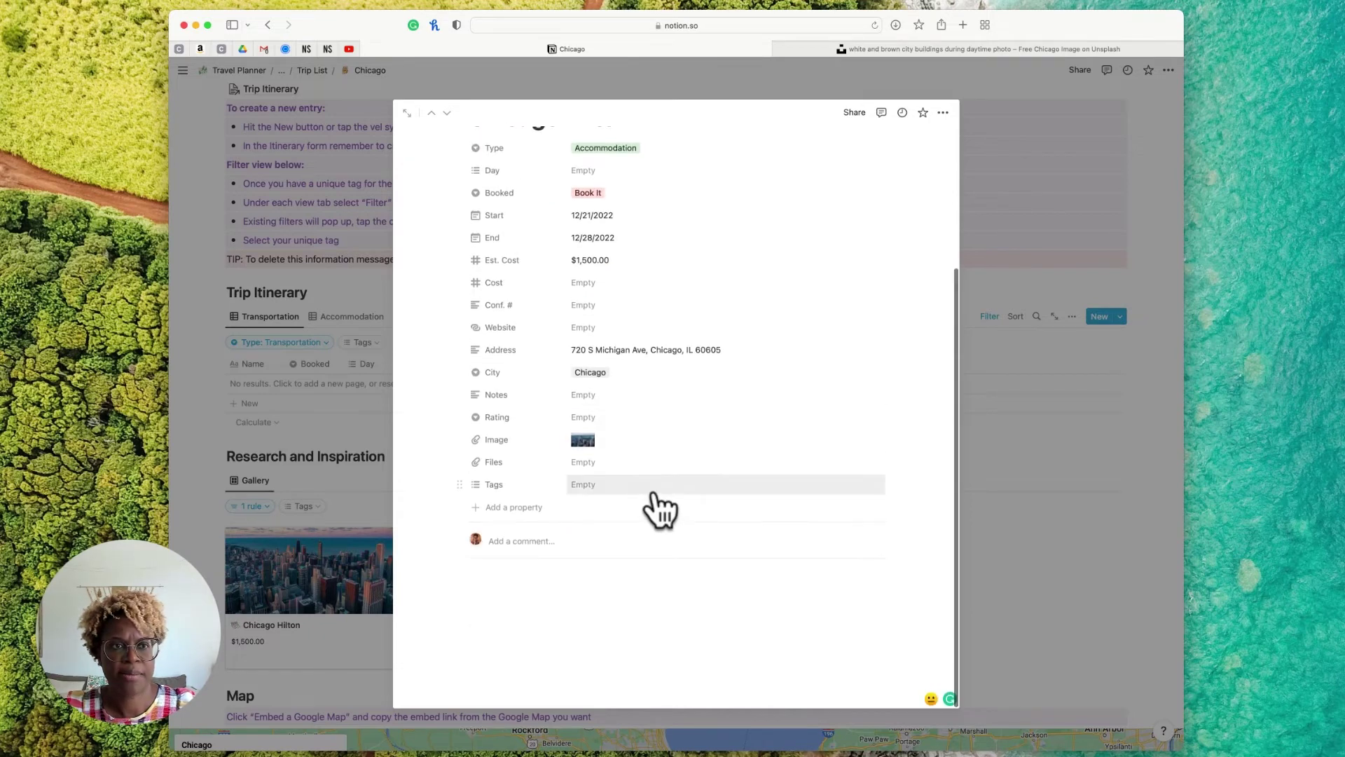
pyautogui.scroll(6, 653, 504)
pyautogui.scroll(-5, 653, 504)
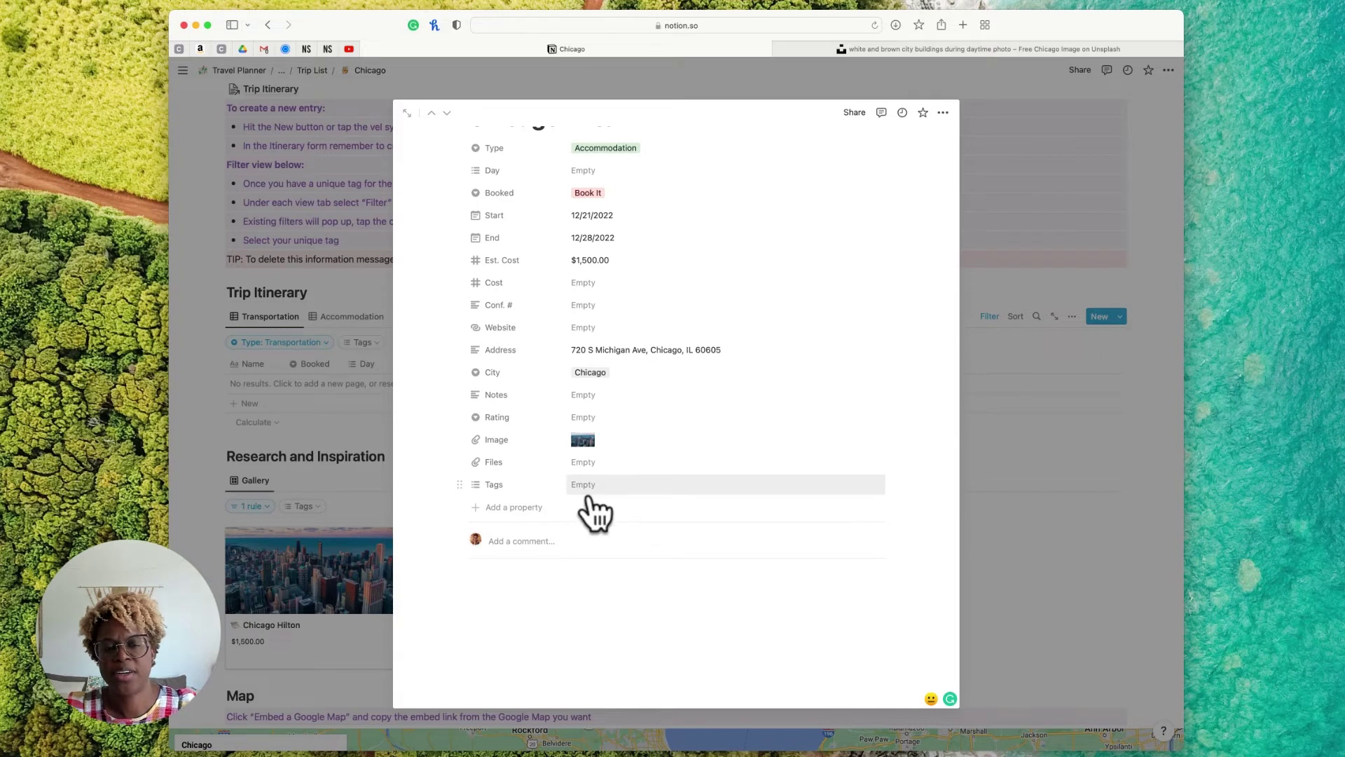
pyautogui.scroll(1, 511, 505)
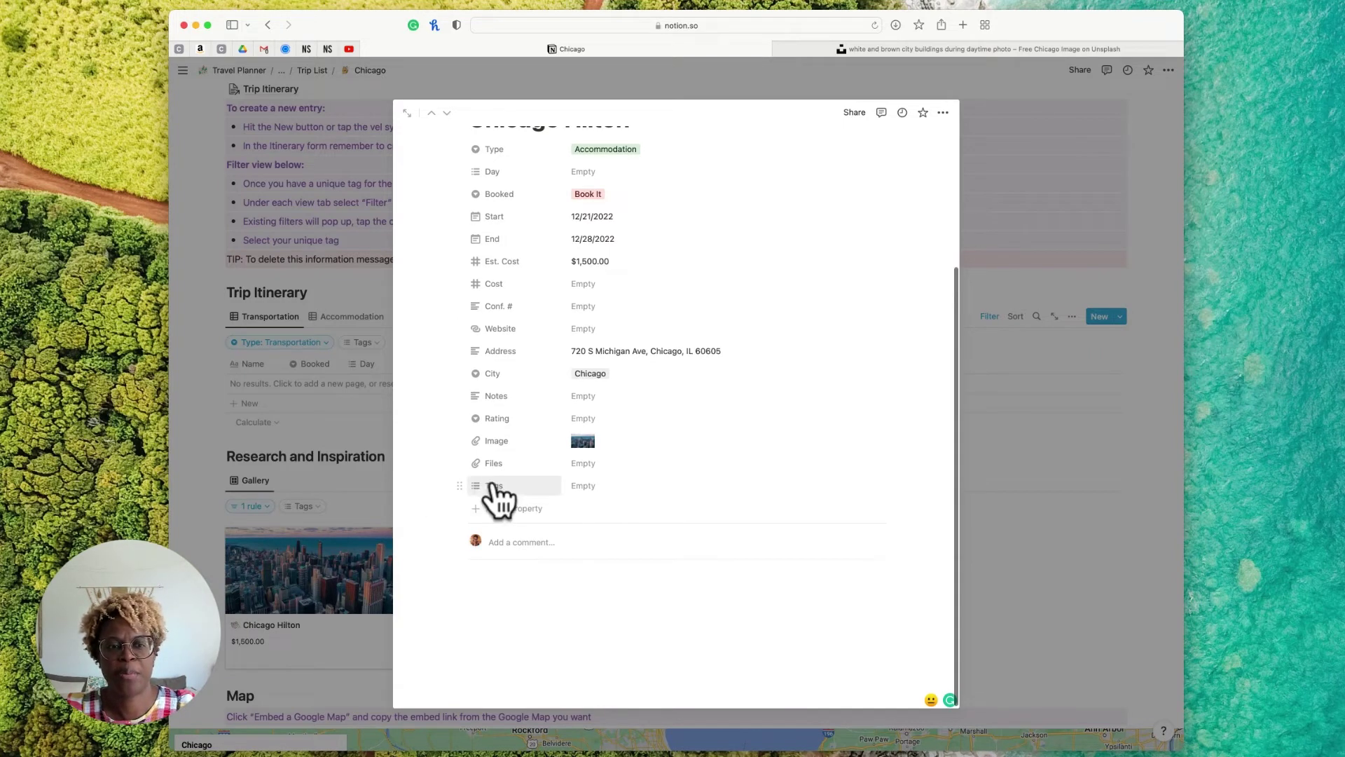
pyautogui.click(591, 484)
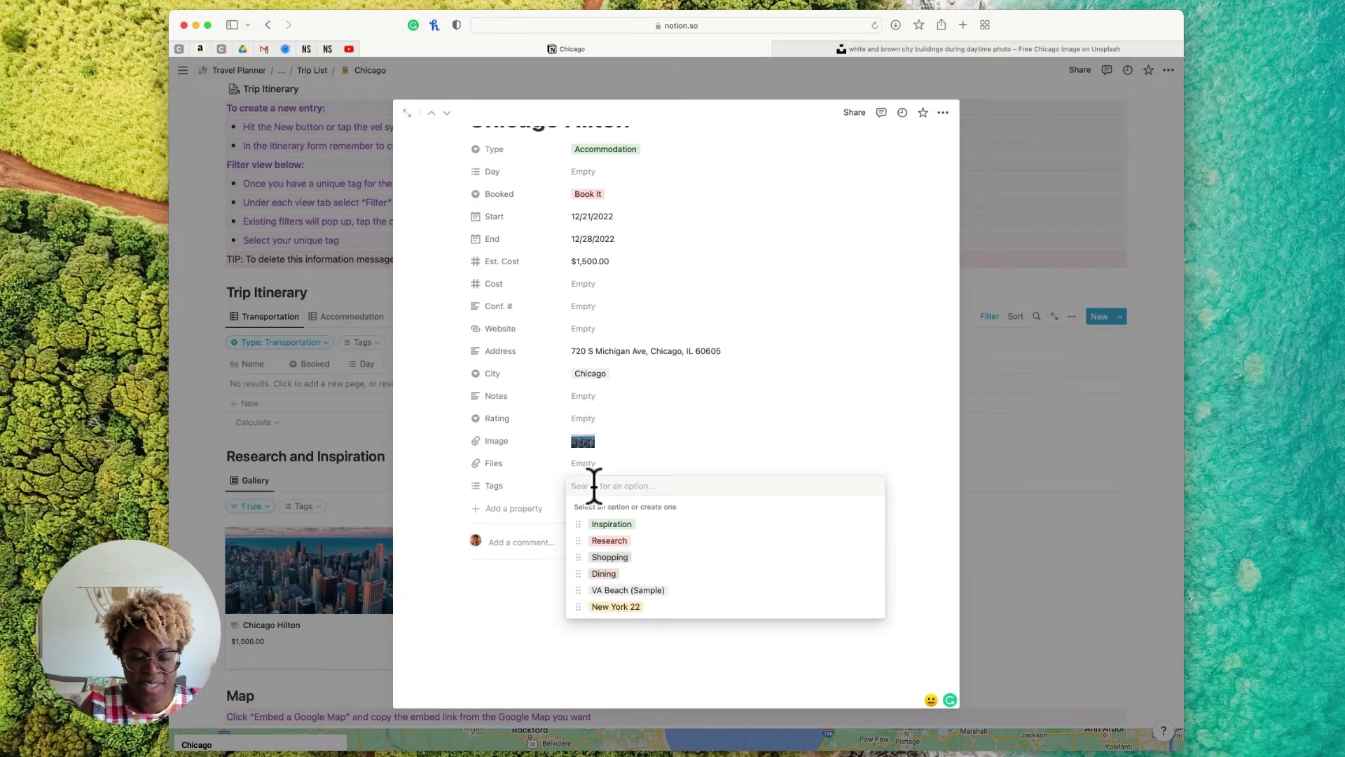
pyautogui.write('Chi')
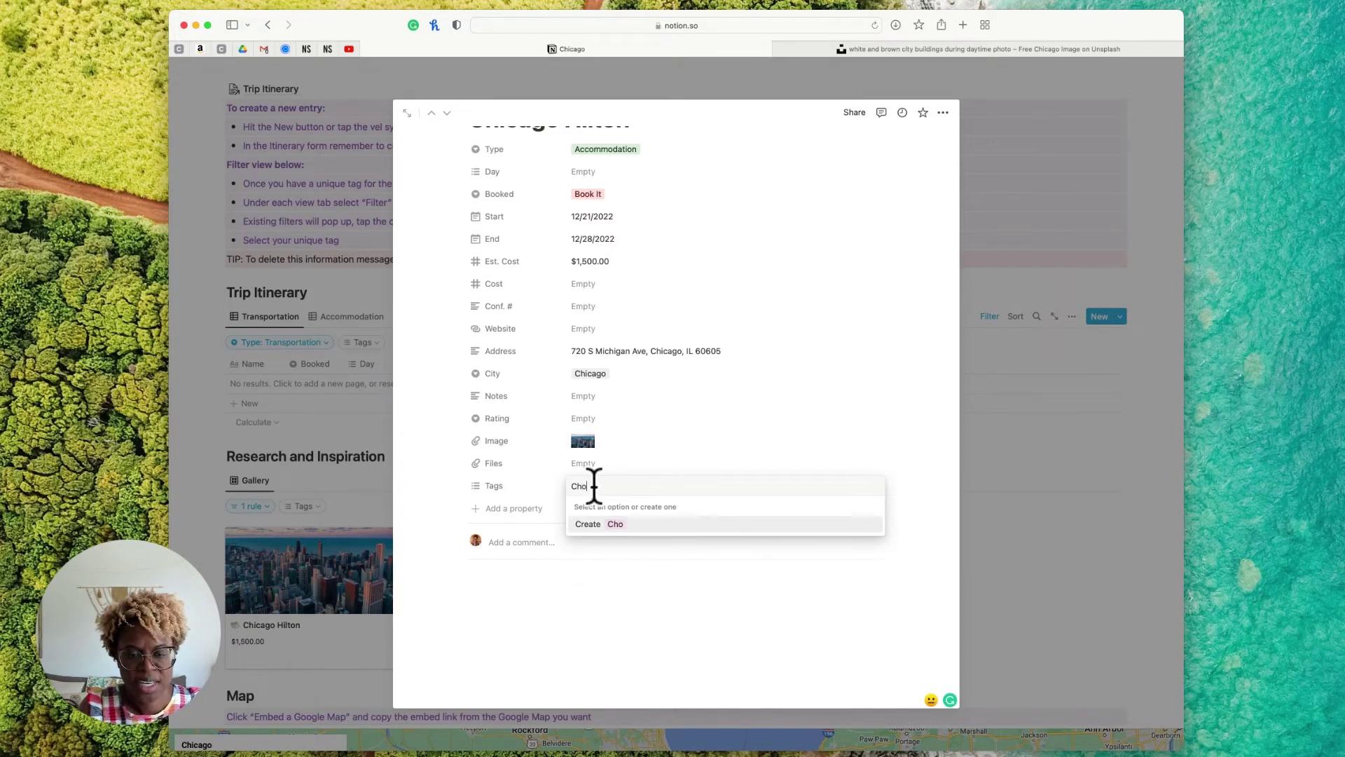
pyautogui.press('BackSpace')
pyautogui.write('icago 2022')
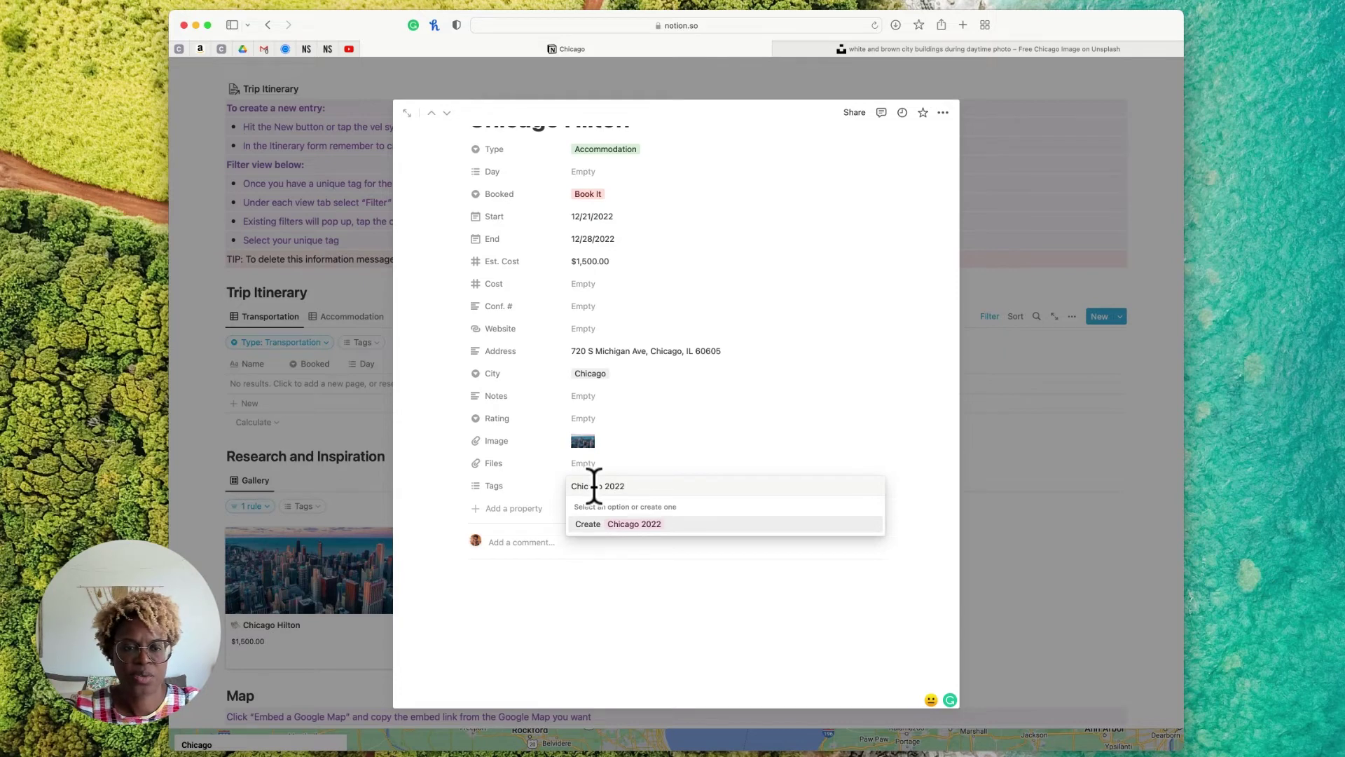
pyautogui.press('Return')
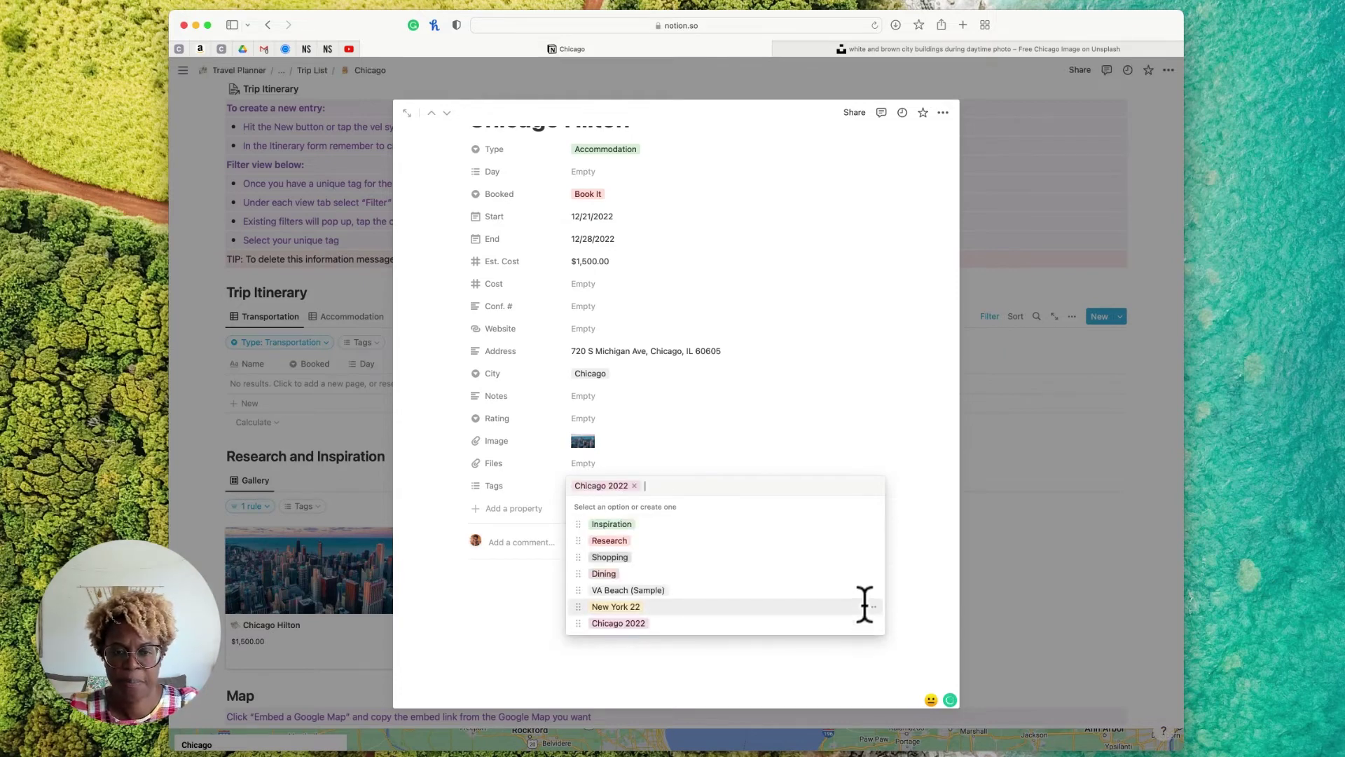
# Change the "Chicago 2022" tag's color to Light gray and close the Chicago Hilton entry
pyautogui.click(873, 608)
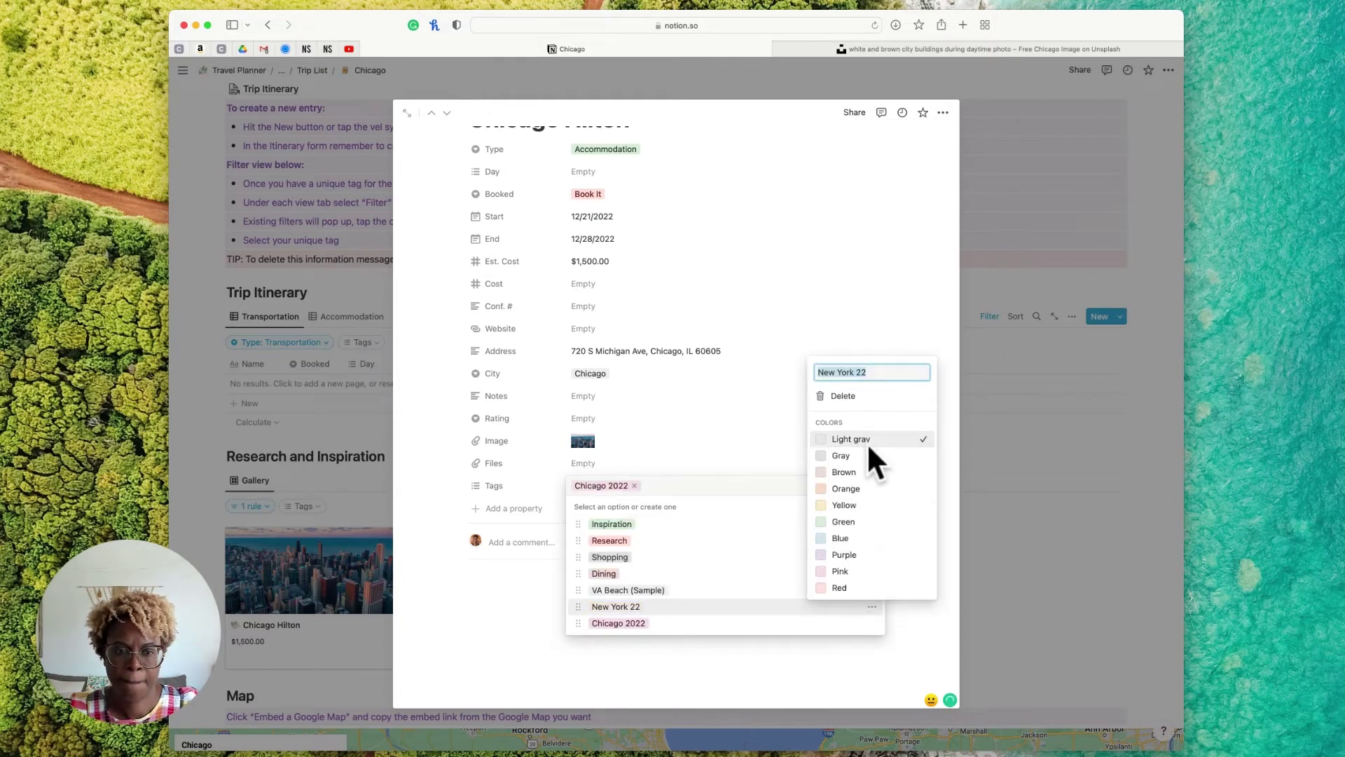
pyautogui.click(873, 624)
pyautogui.click(873, 623)
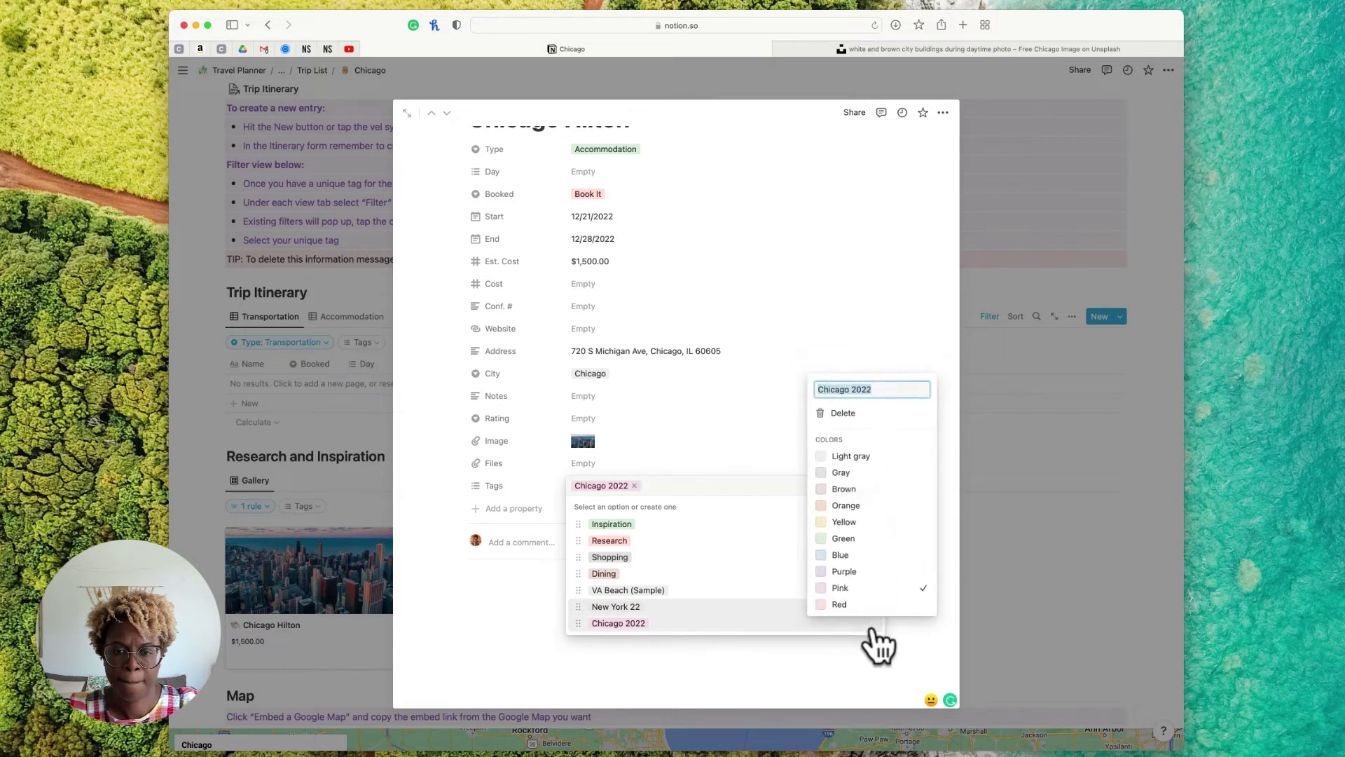
pyautogui.click(869, 456)
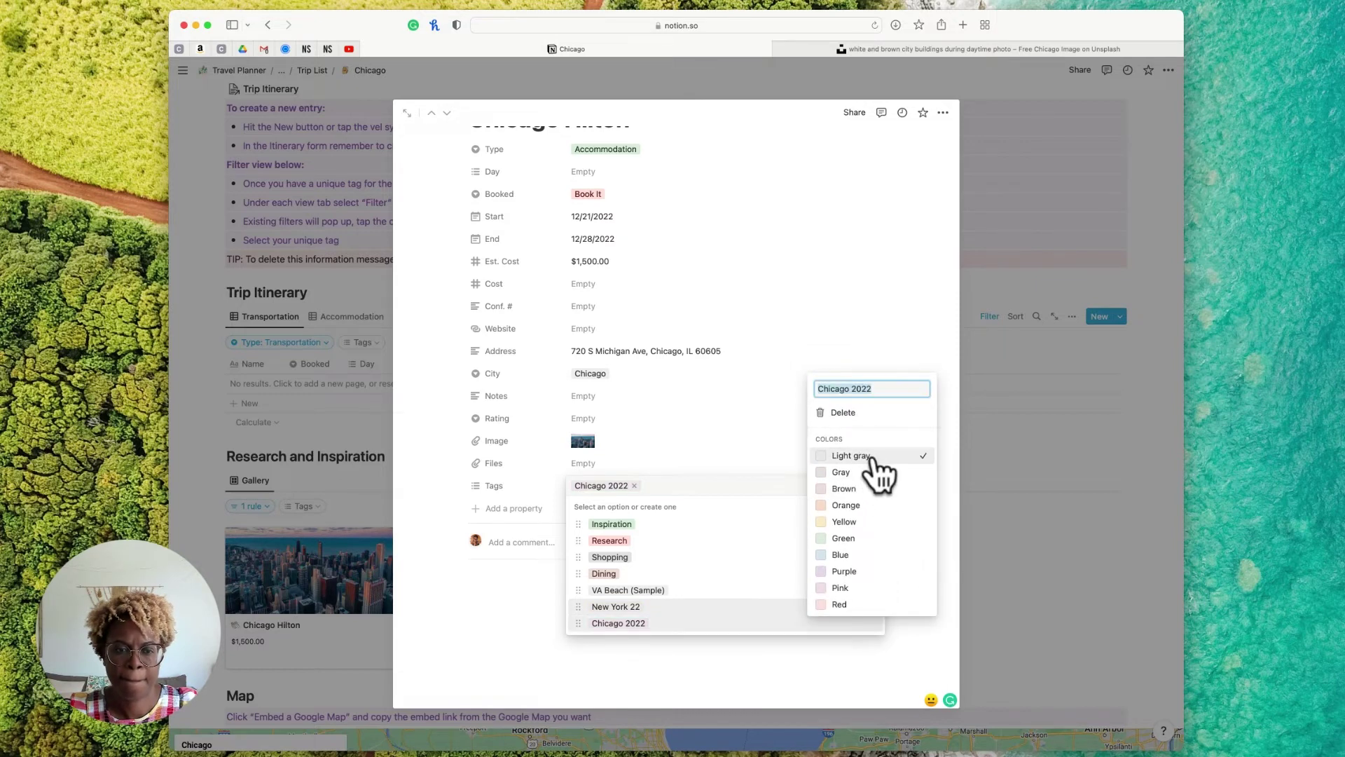
pyautogui.click(665, 642)
pyautogui.click(604, 645)
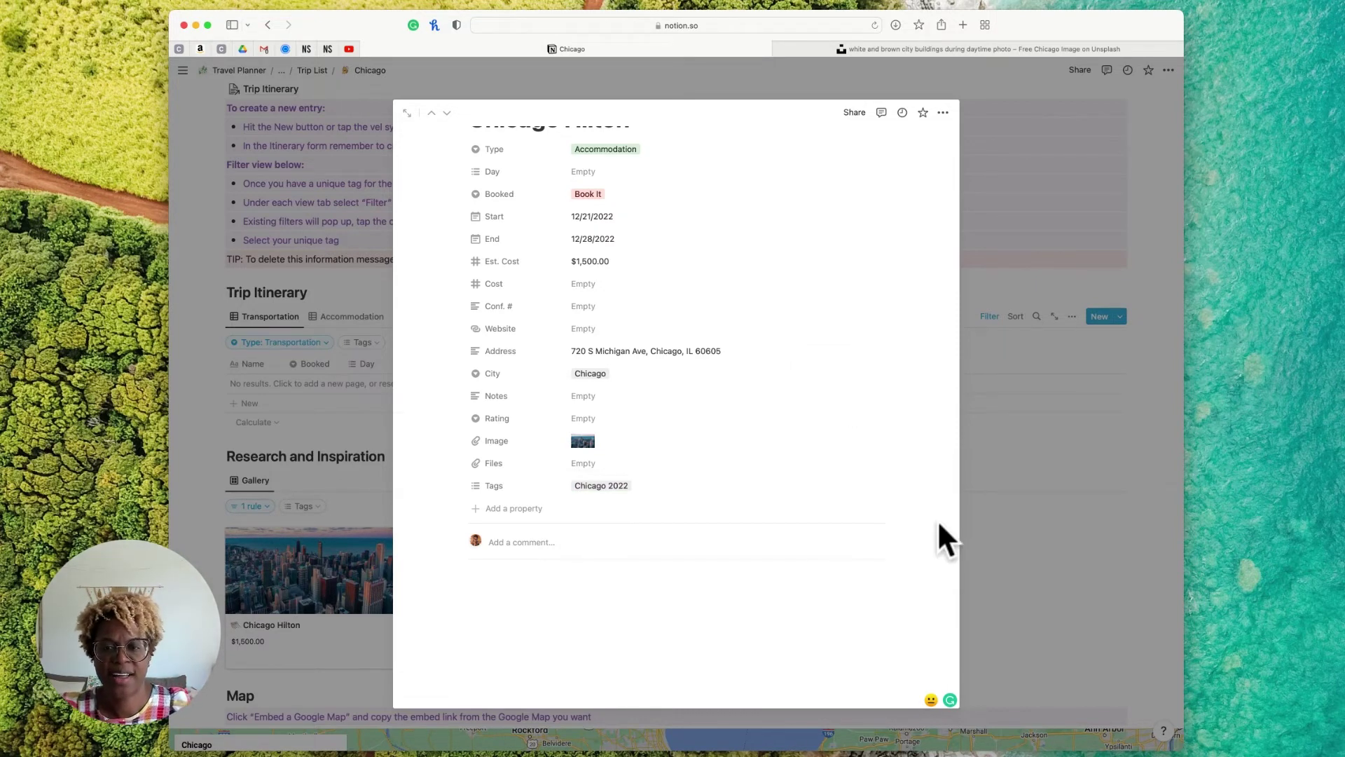
pyautogui.click(1020, 486)
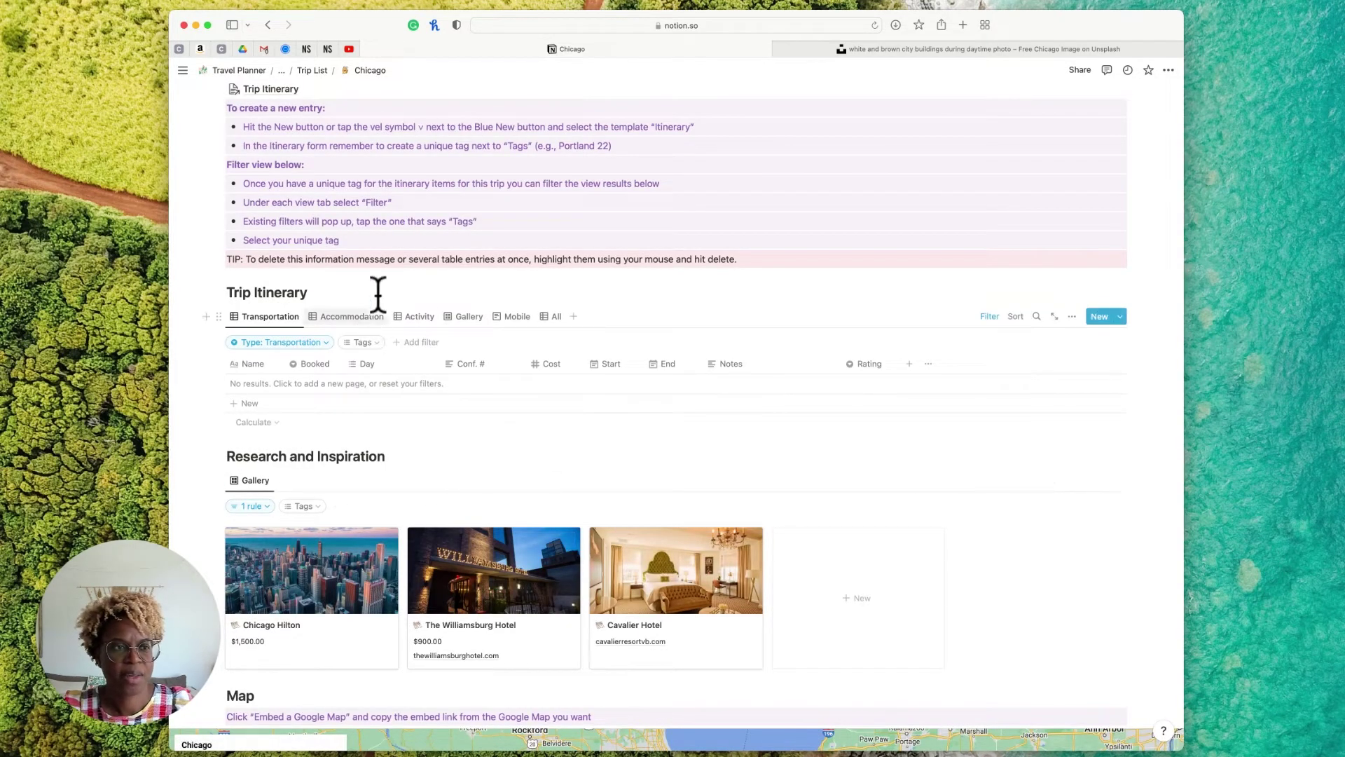
# Filter the Trip Itinerary's Transportation view by the tag "Chicago 2022"
pyautogui.click(364, 343)
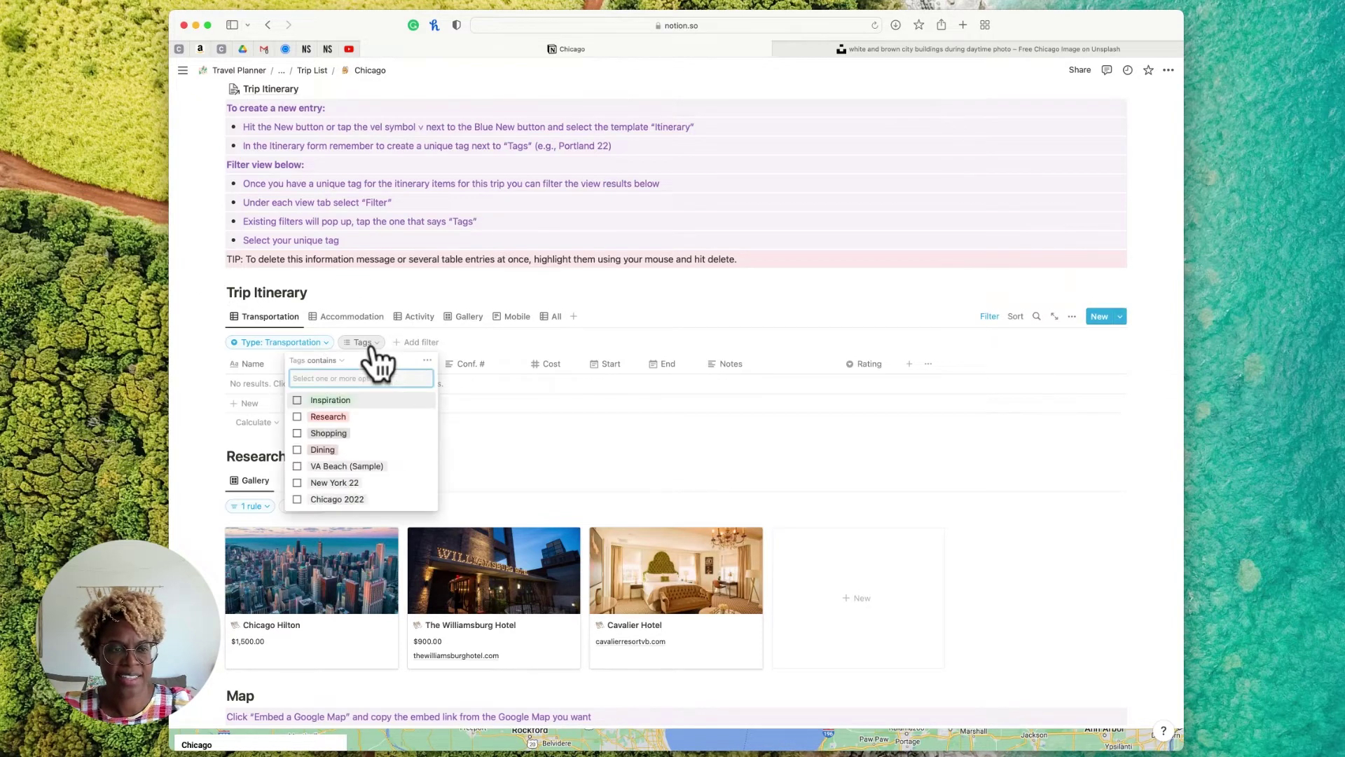
pyautogui.click(990, 317)
pyautogui.click(991, 316)
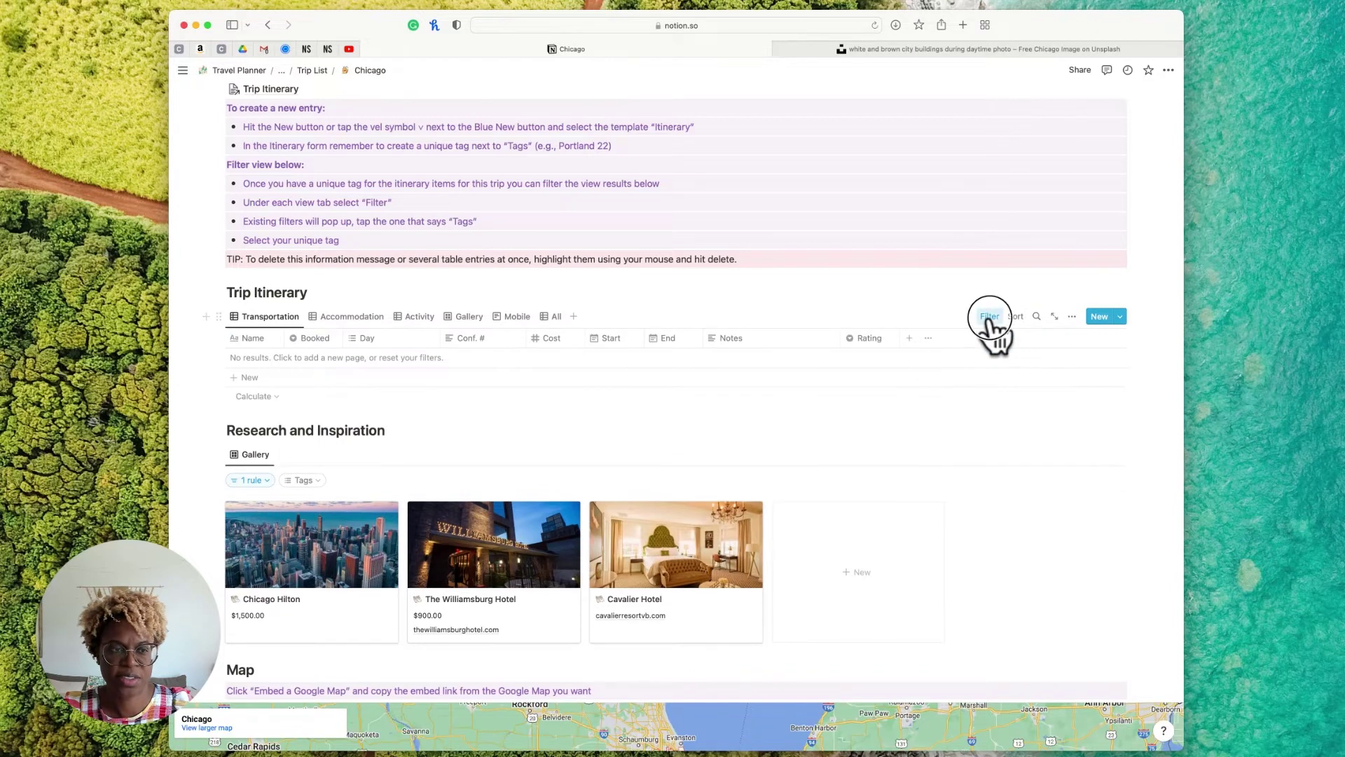
pyautogui.click(990, 317)
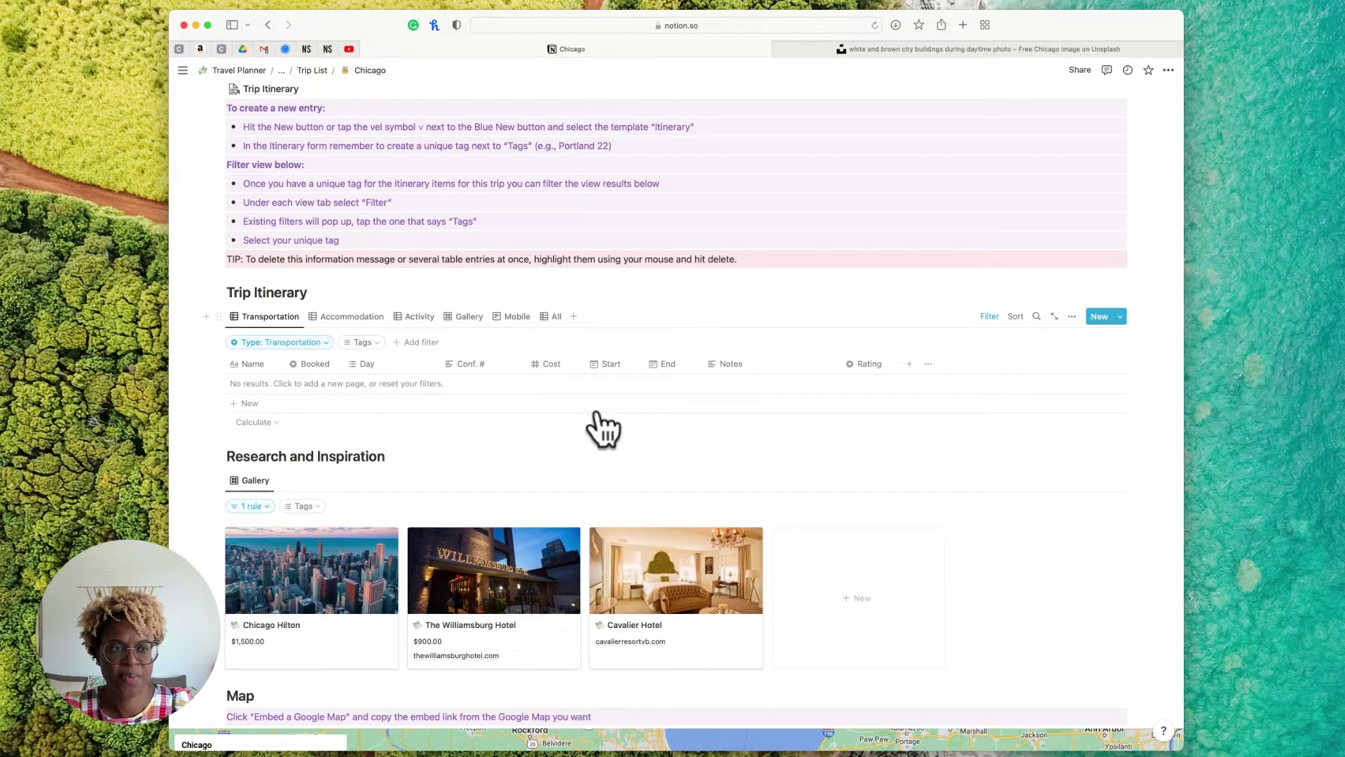
pyautogui.click(362, 342)
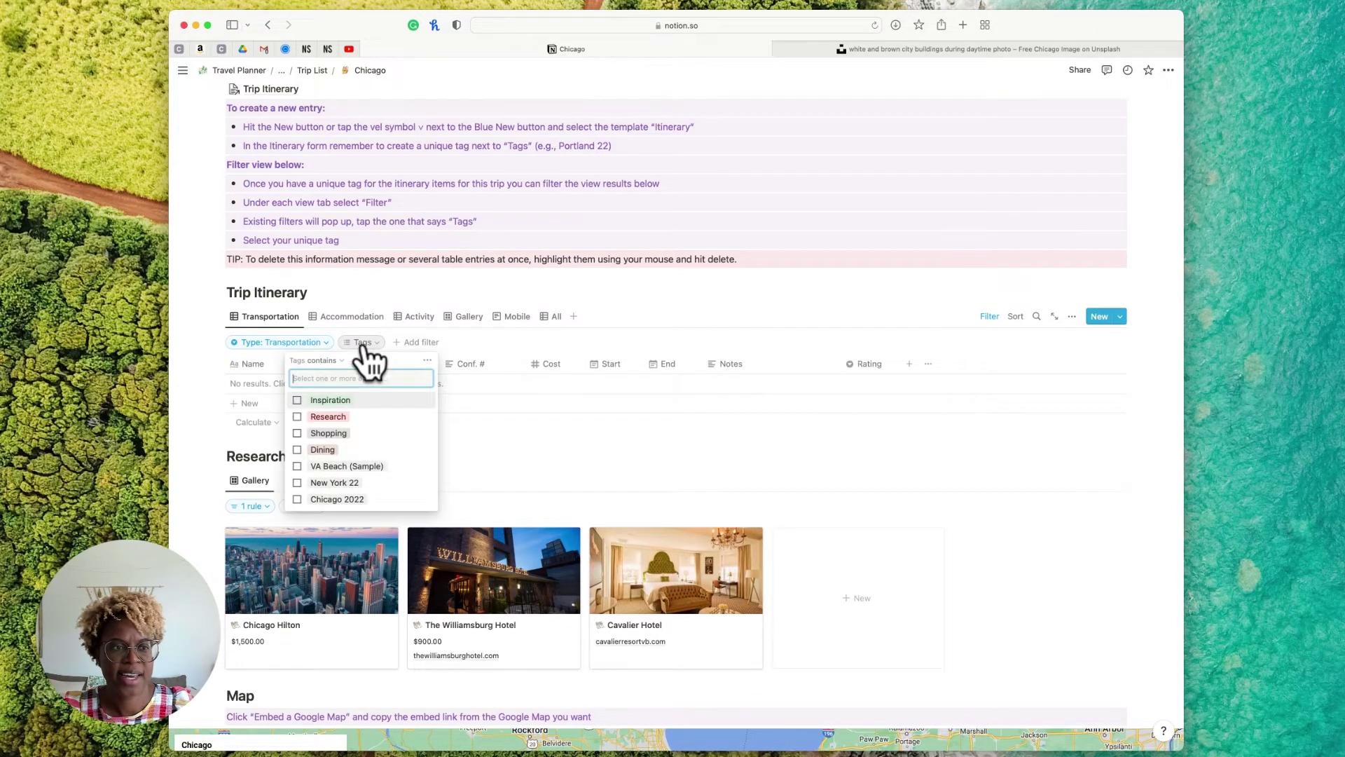
pyautogui.click(356, 500)
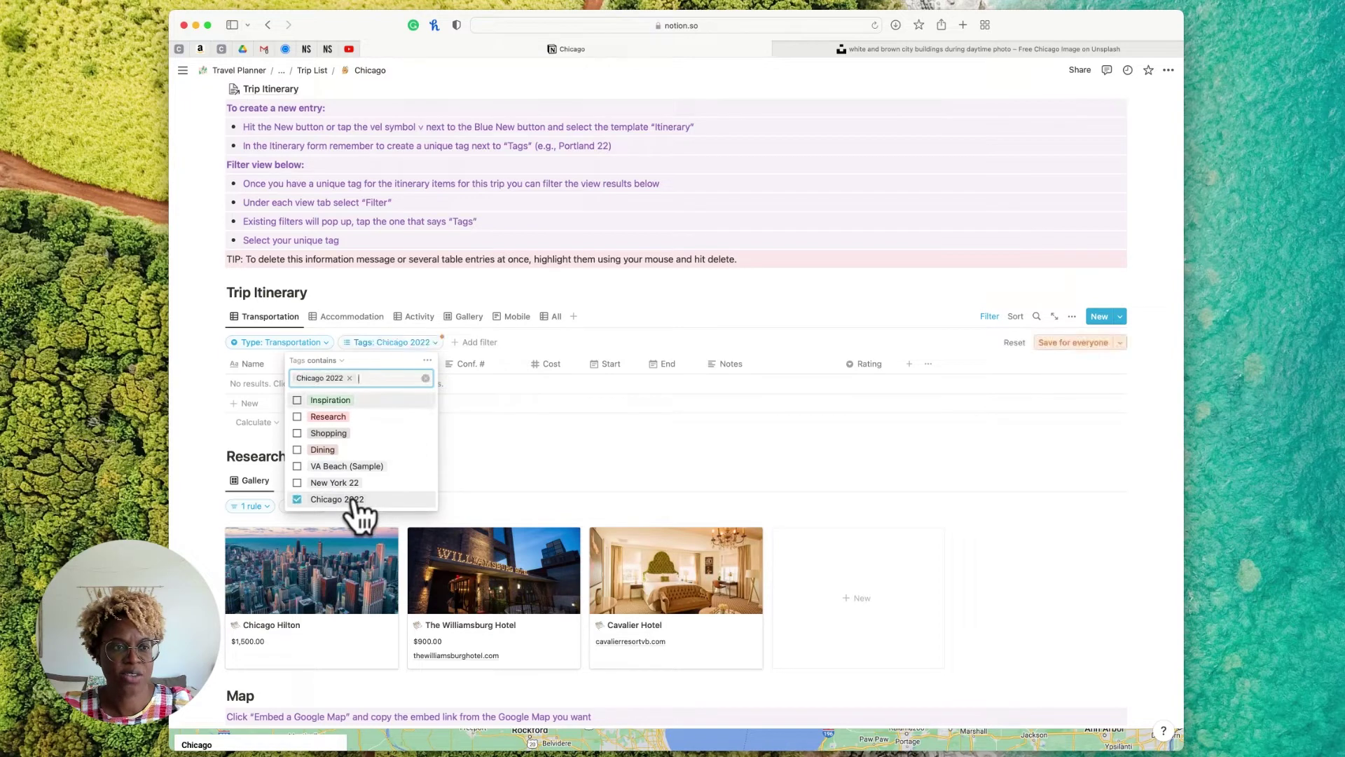
pyautogui.click(454, 390)
pyautogui.click(495, 422)
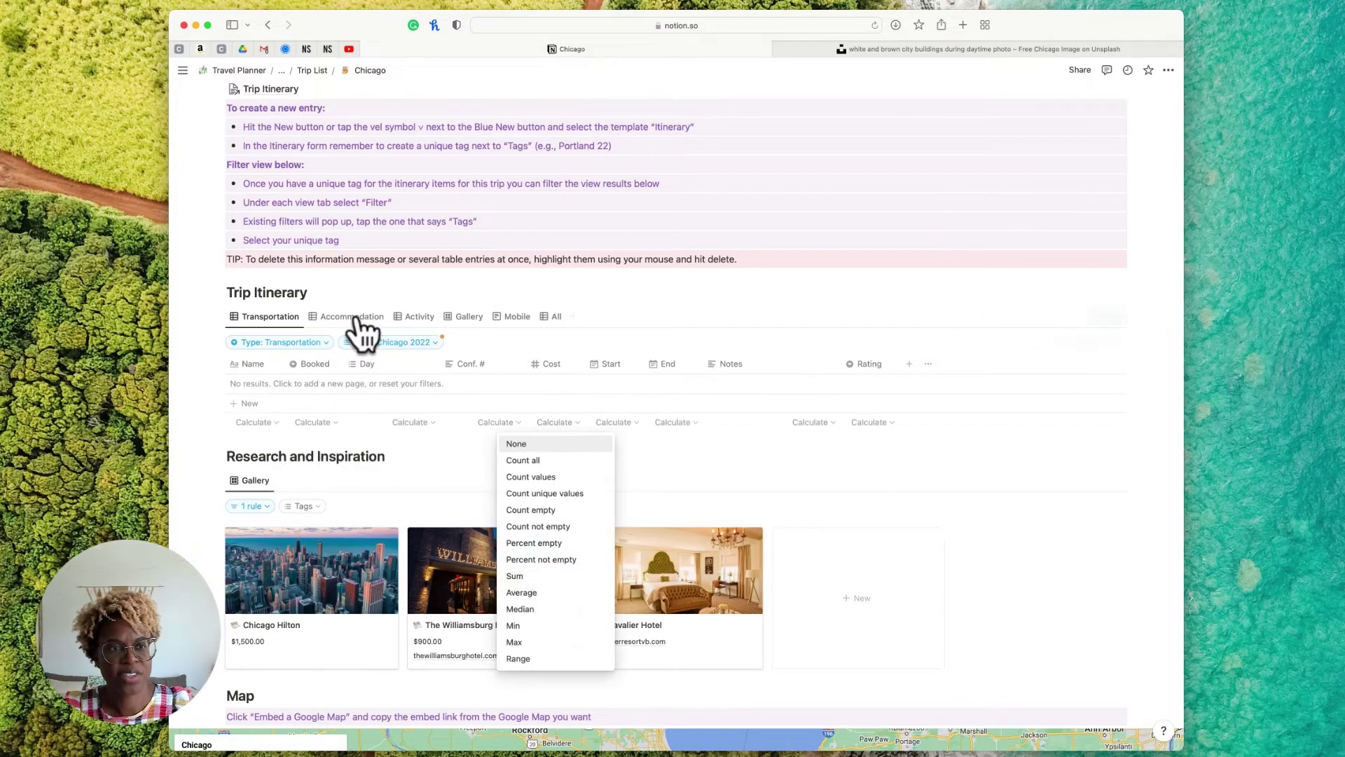
# Apply the "Chicago 2022" tag filter to the Accommodation and Activity views of the Trip Itinerary
pyautogui.click(354, 322)
pyautogui.click(367, 343)
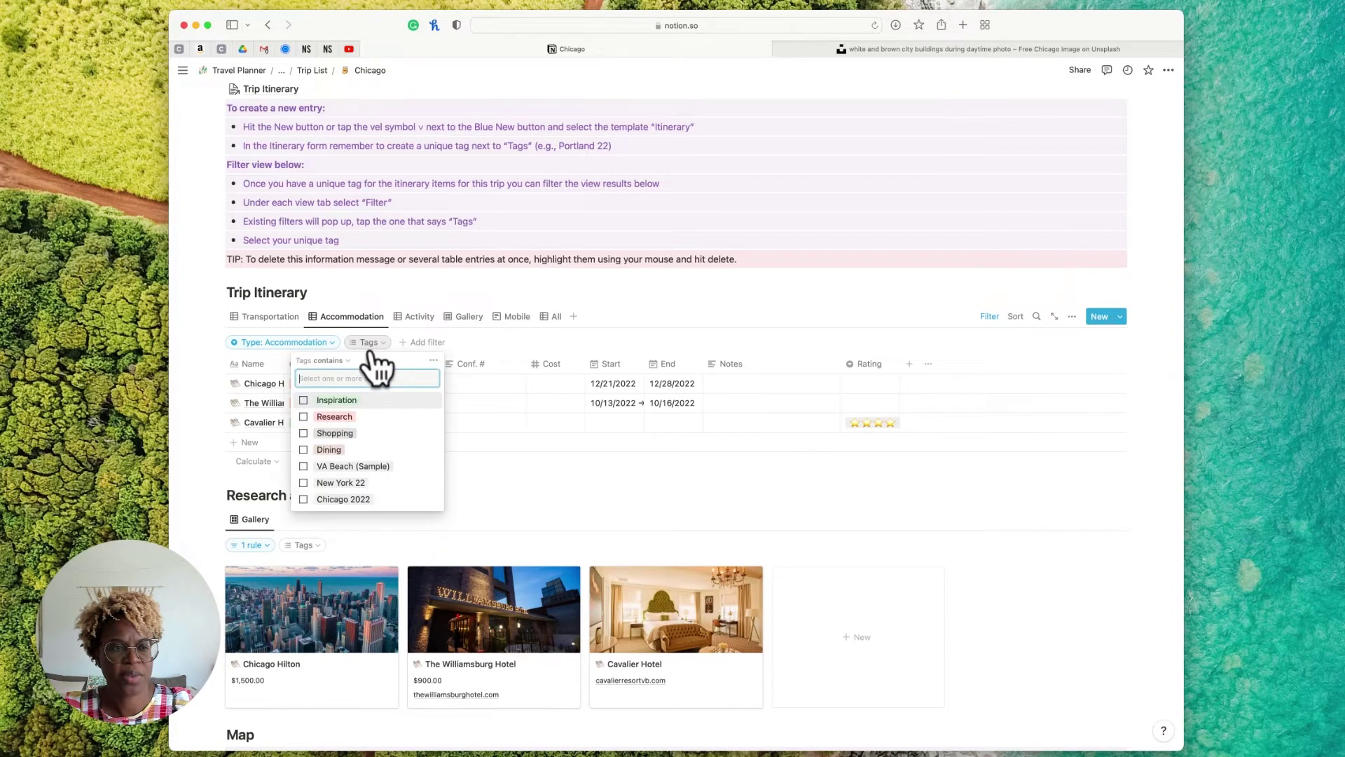
pyautogui.click(361, 499)
pyautogui.click(525, 442)
pyautogui.click(420, 319)
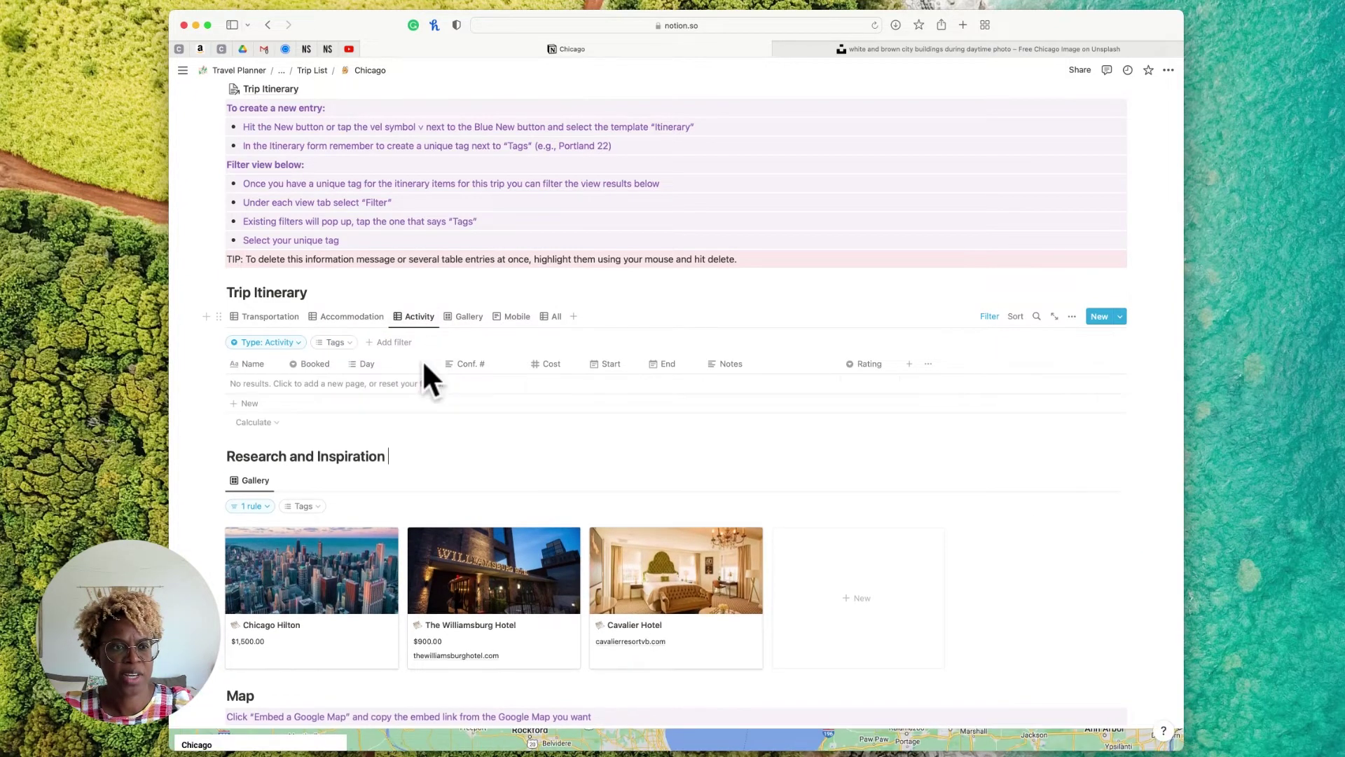
pyautogui.click(341, 343)
pyautogui.click(322, 498)
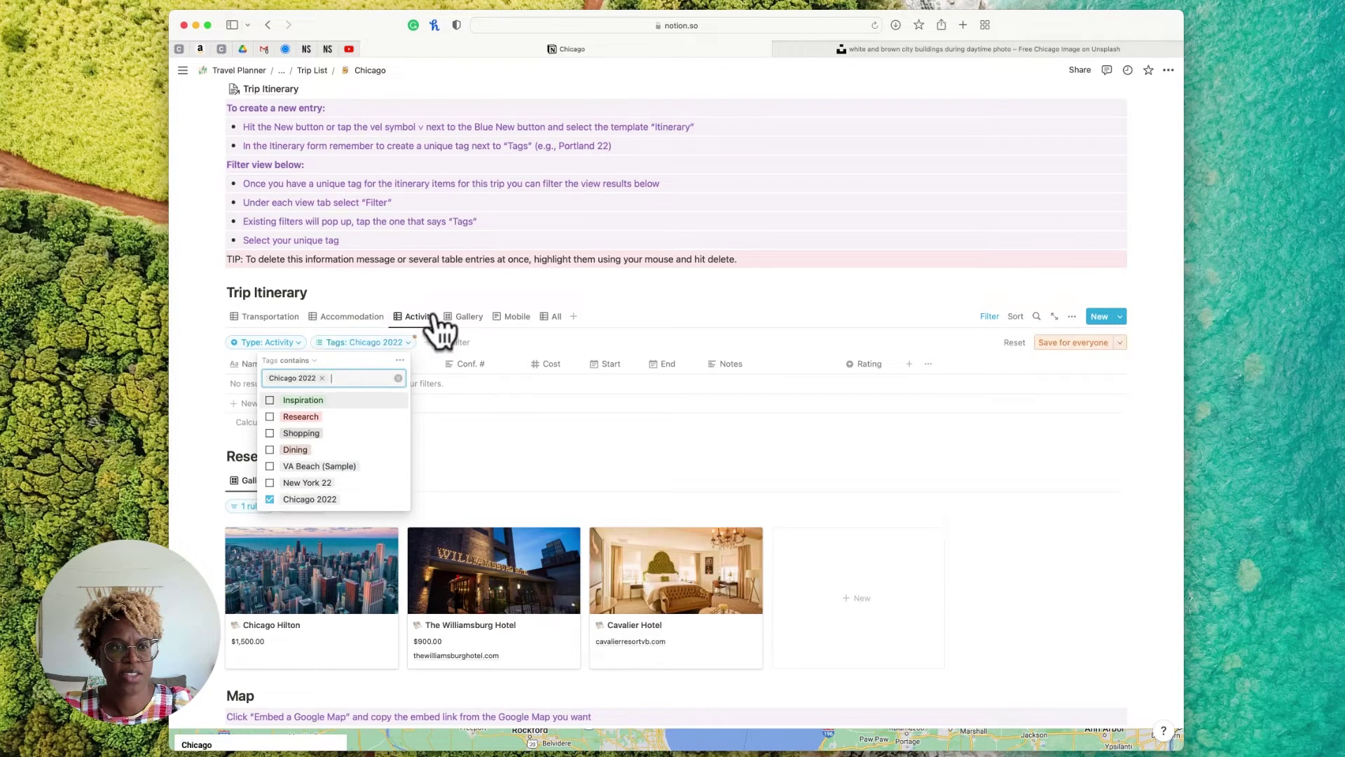
# Show the Trip Itinerary's Gallery view with its filters and limit it to the "Chicago 2022" tag
pyautogui.click(462, 316)
pyautogui.click(464, 317)
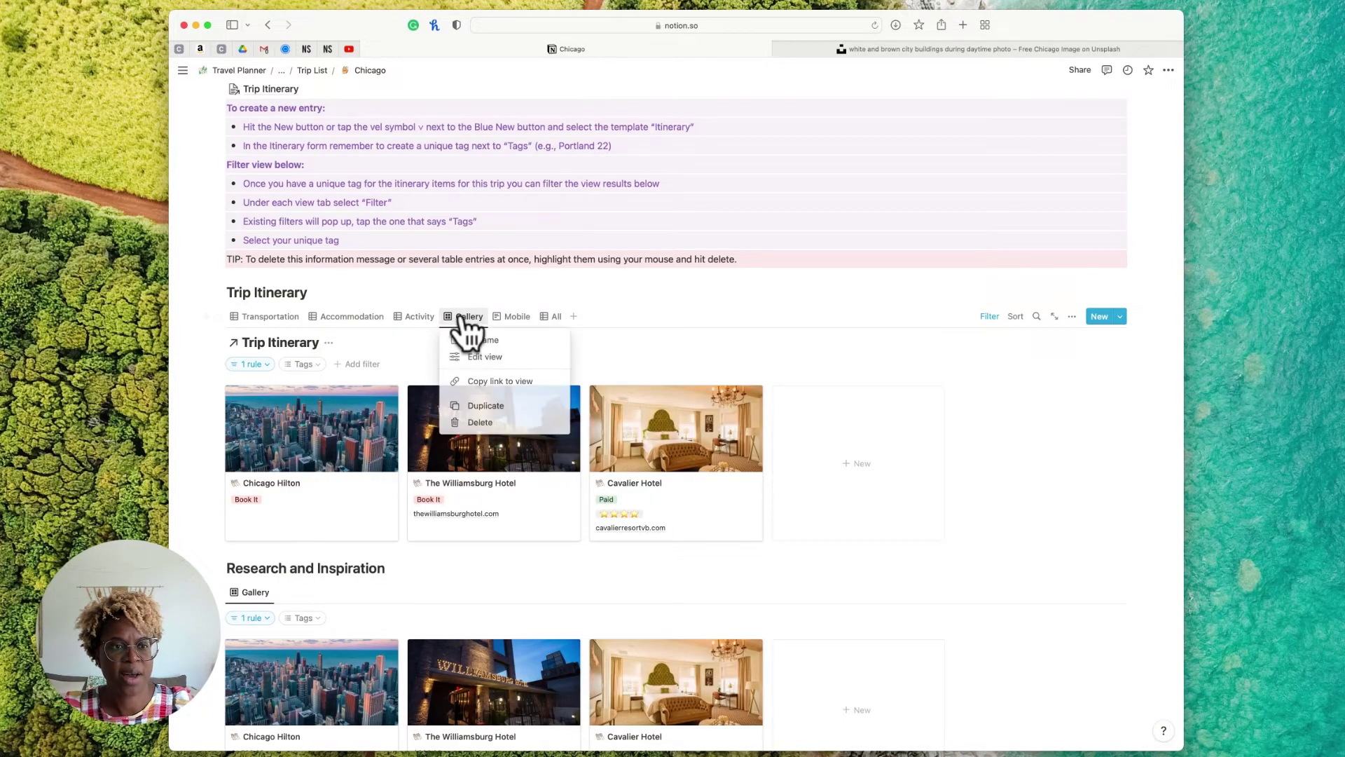
pyautogui.click(461, 315)
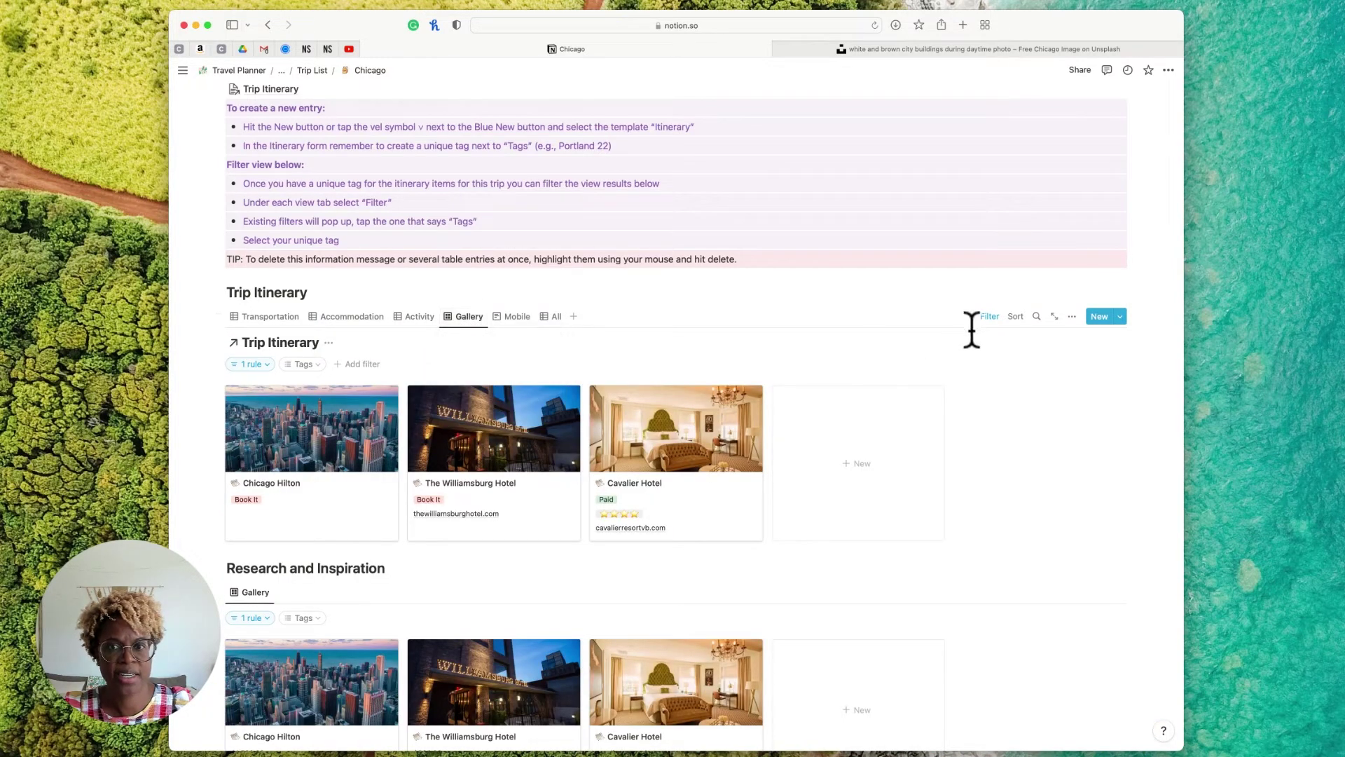
pyautogui.click(990, 316)
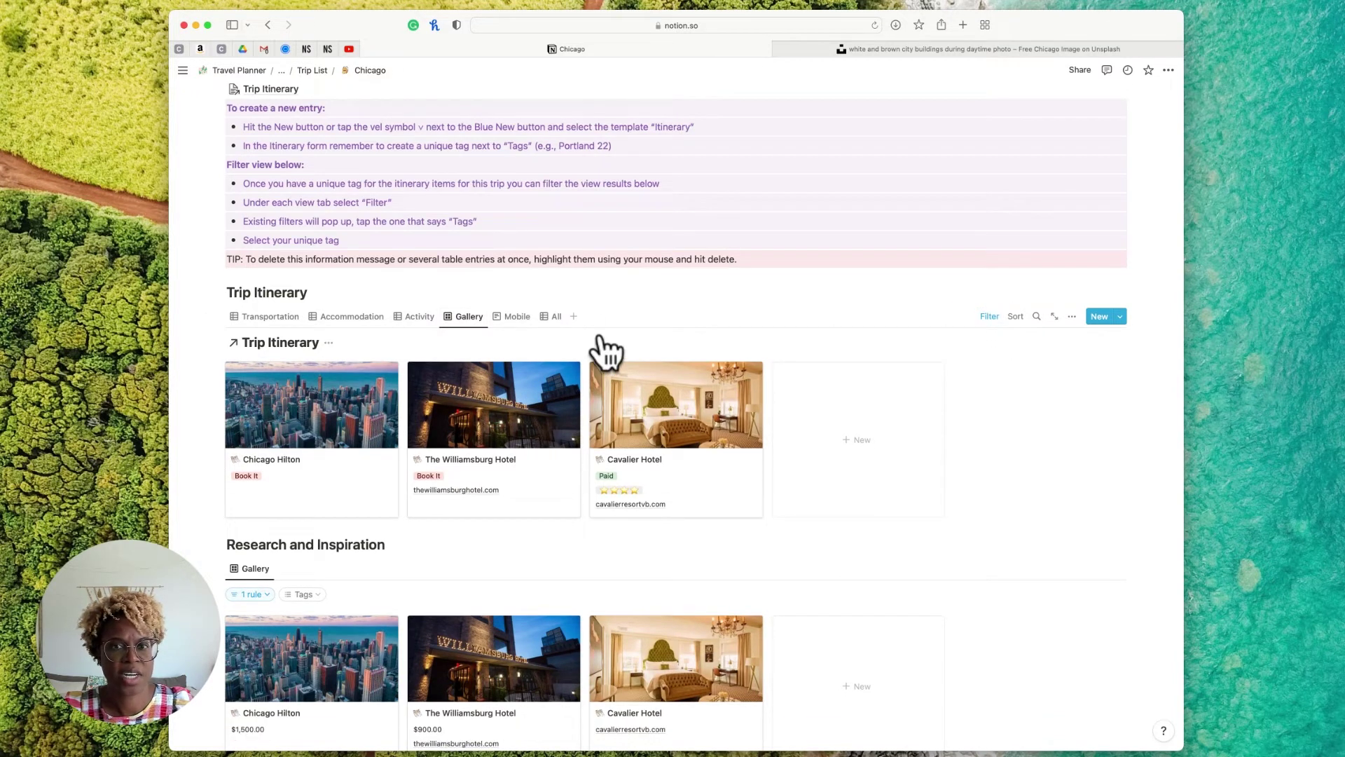
pyautogui.click(988, 316)
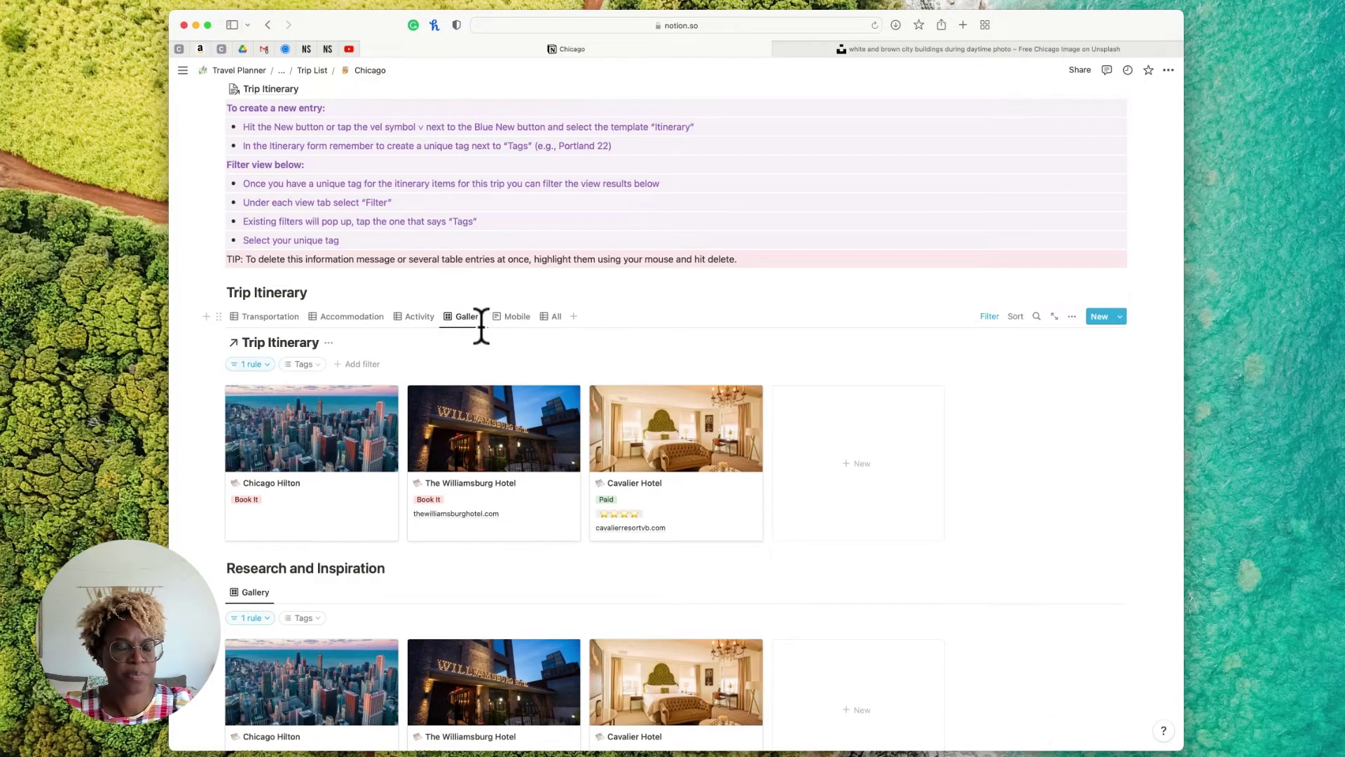
pyautogui.click(318, 364)
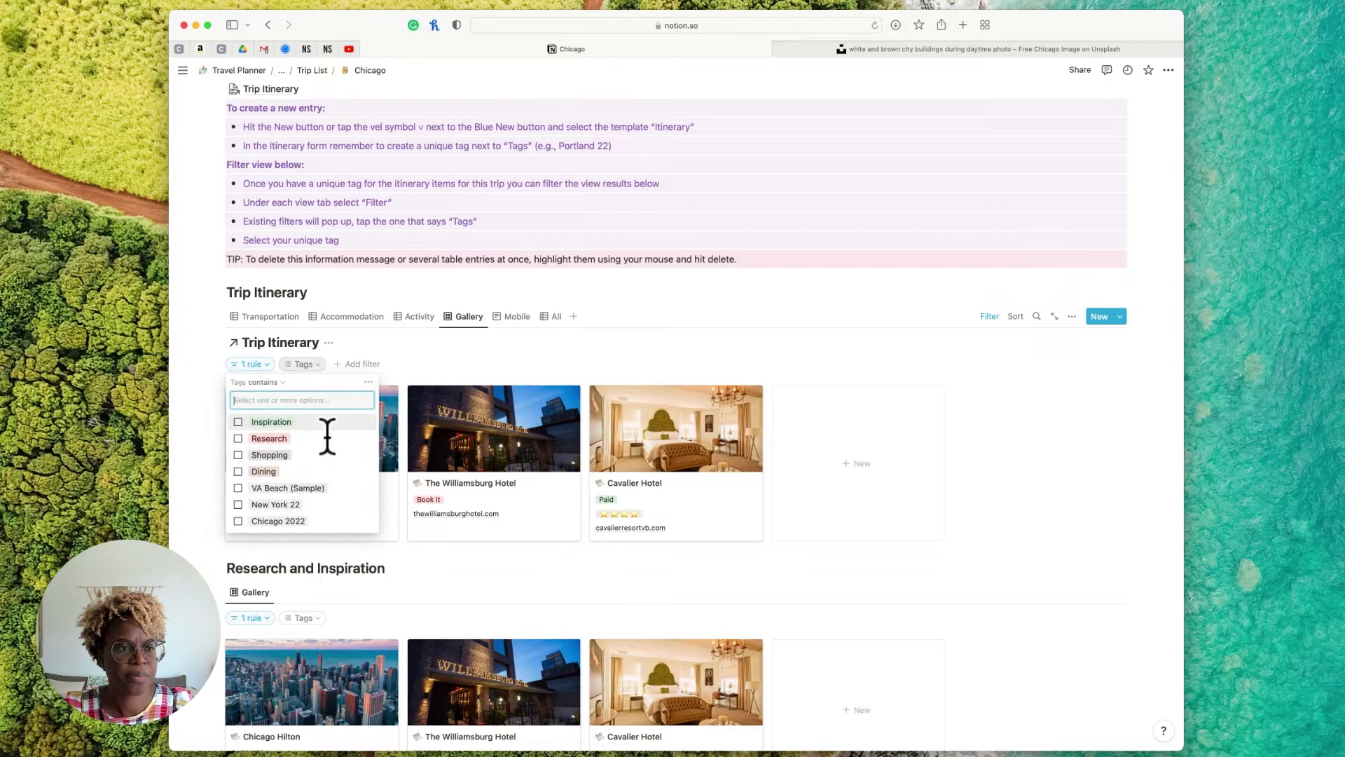
pyautogui.click(280, 521)
# Filter the Mobile and All views of the Trip Itinerary by the "Chicago 2022" tag
pyautogui.click(514, 317)
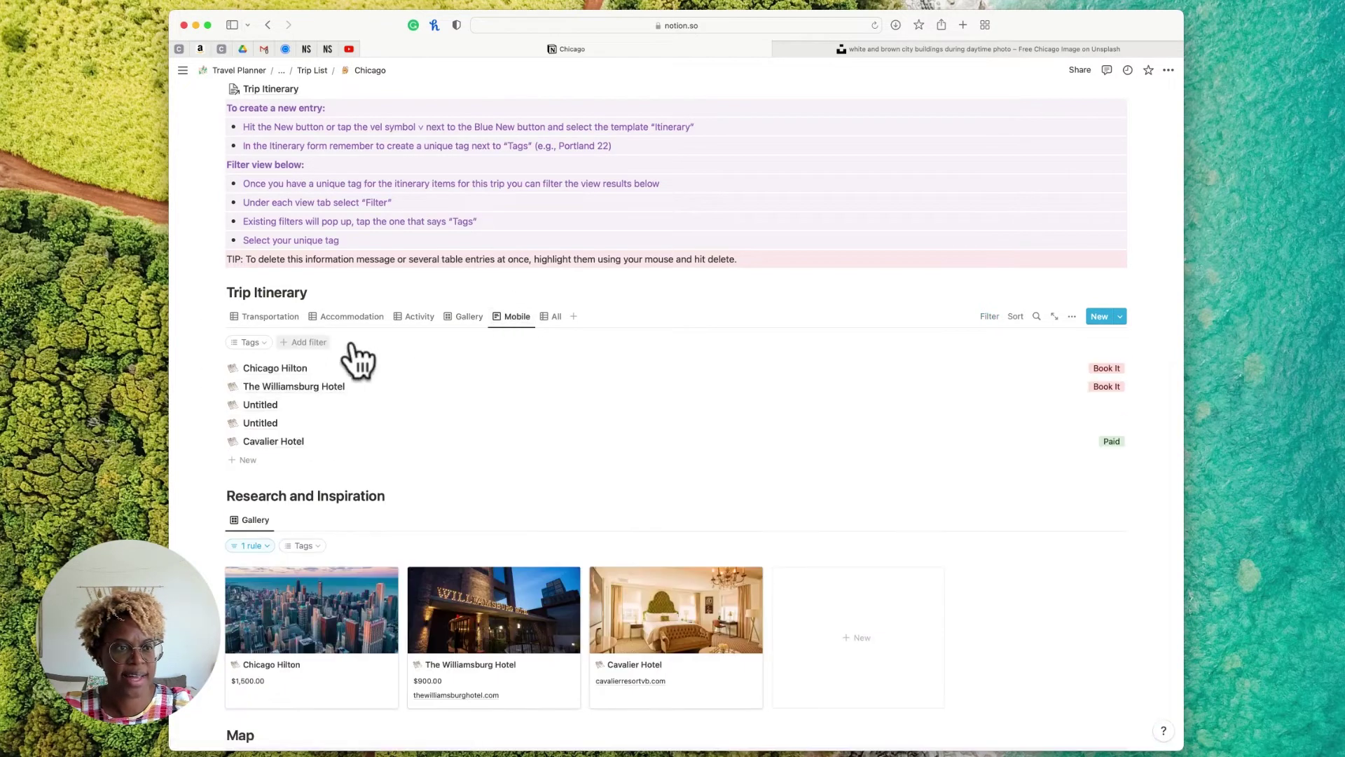
pyautogui.click(250, 342)
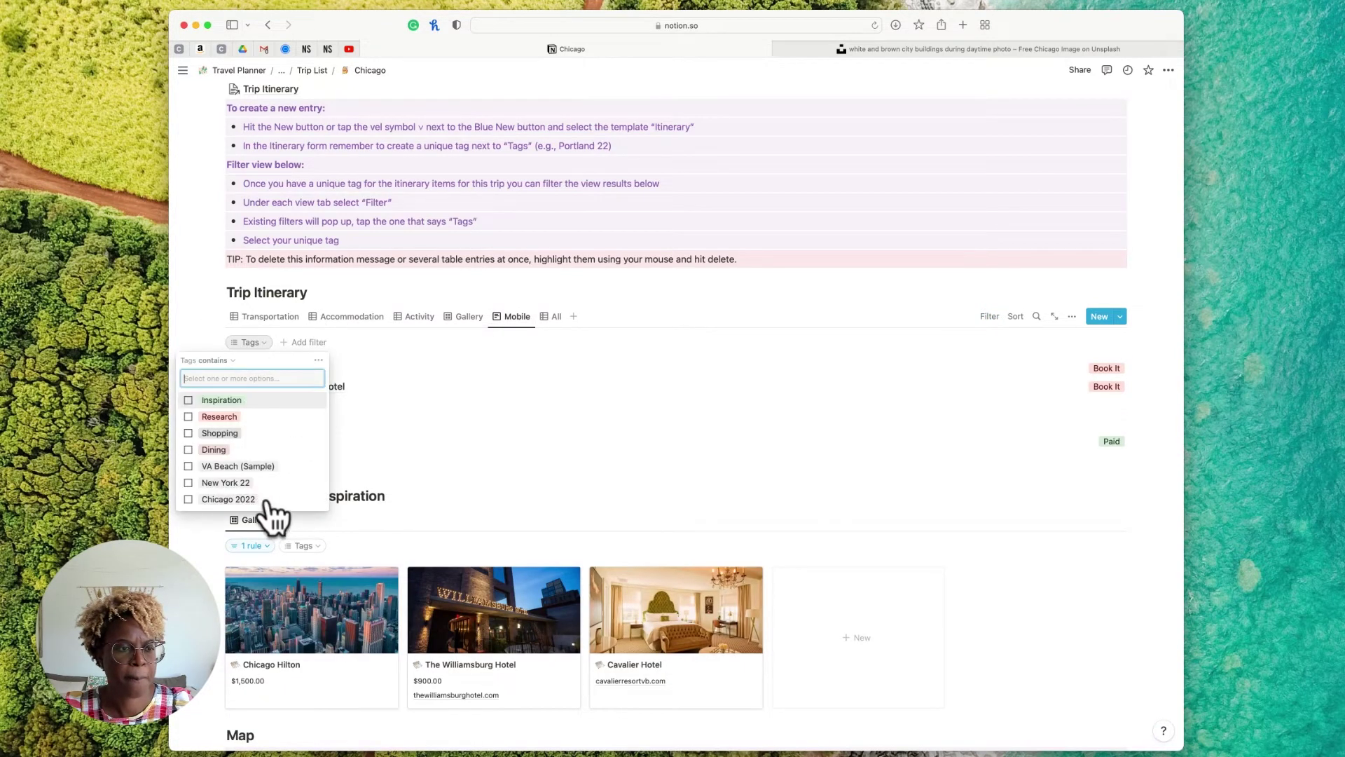
pyautogui.click(264, 498)
pyautogui.click(551, 319)
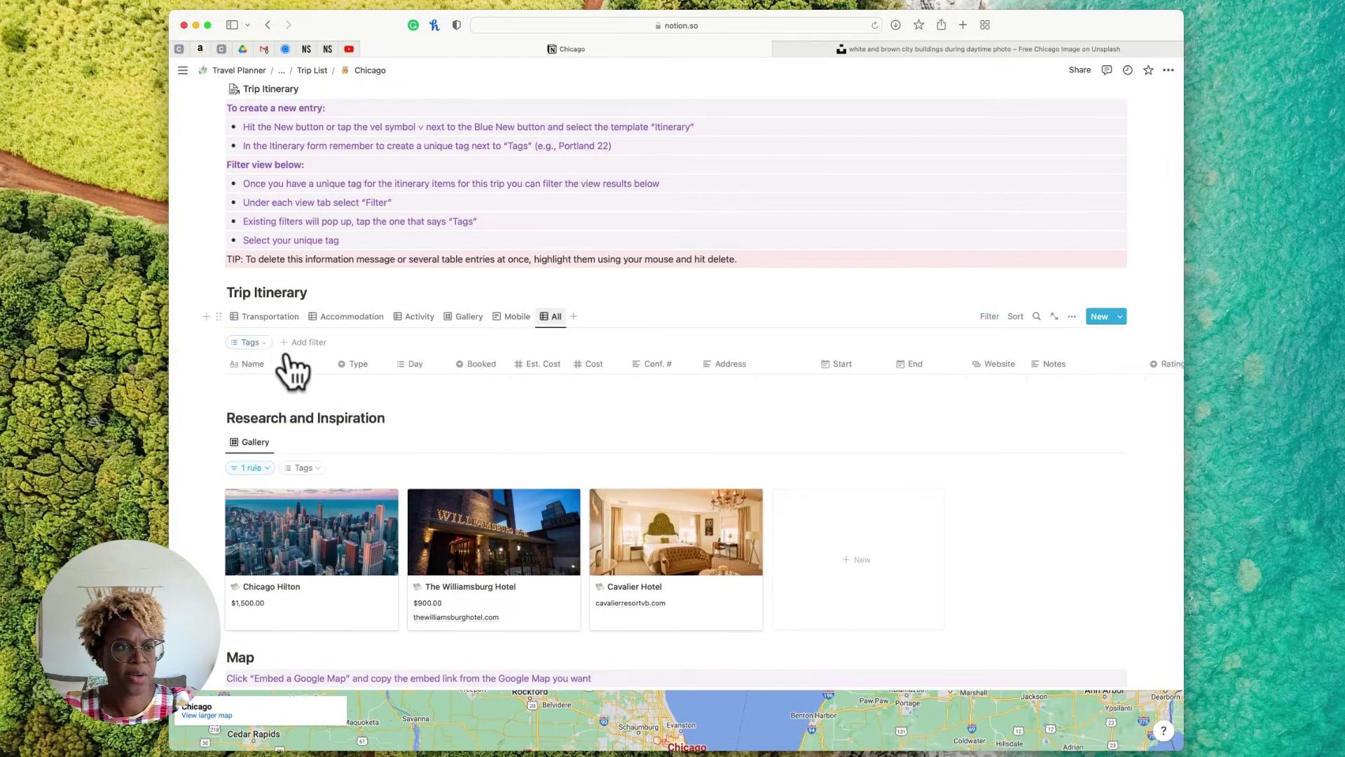
pyautogui.click(250, 342)
pyautogui.click(238, 499)
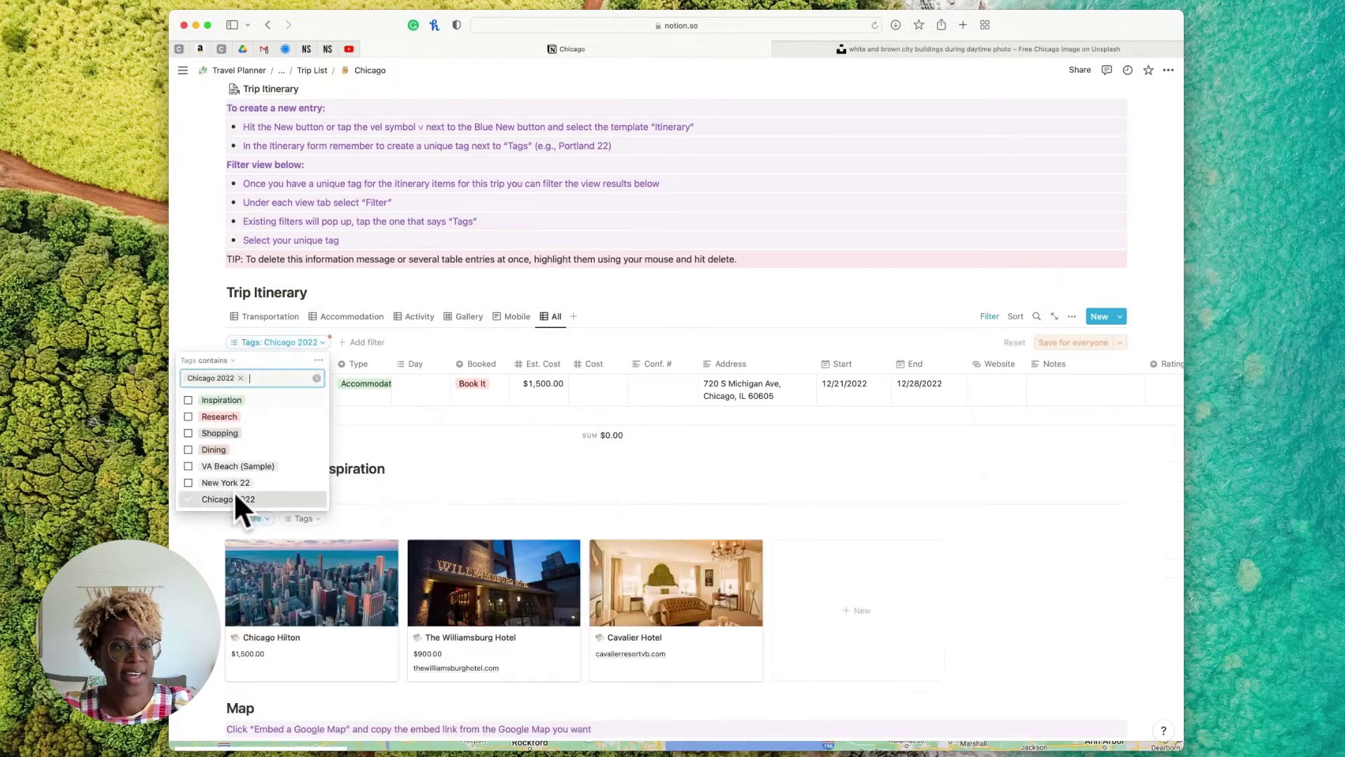
pyautogui.click(642, 309)
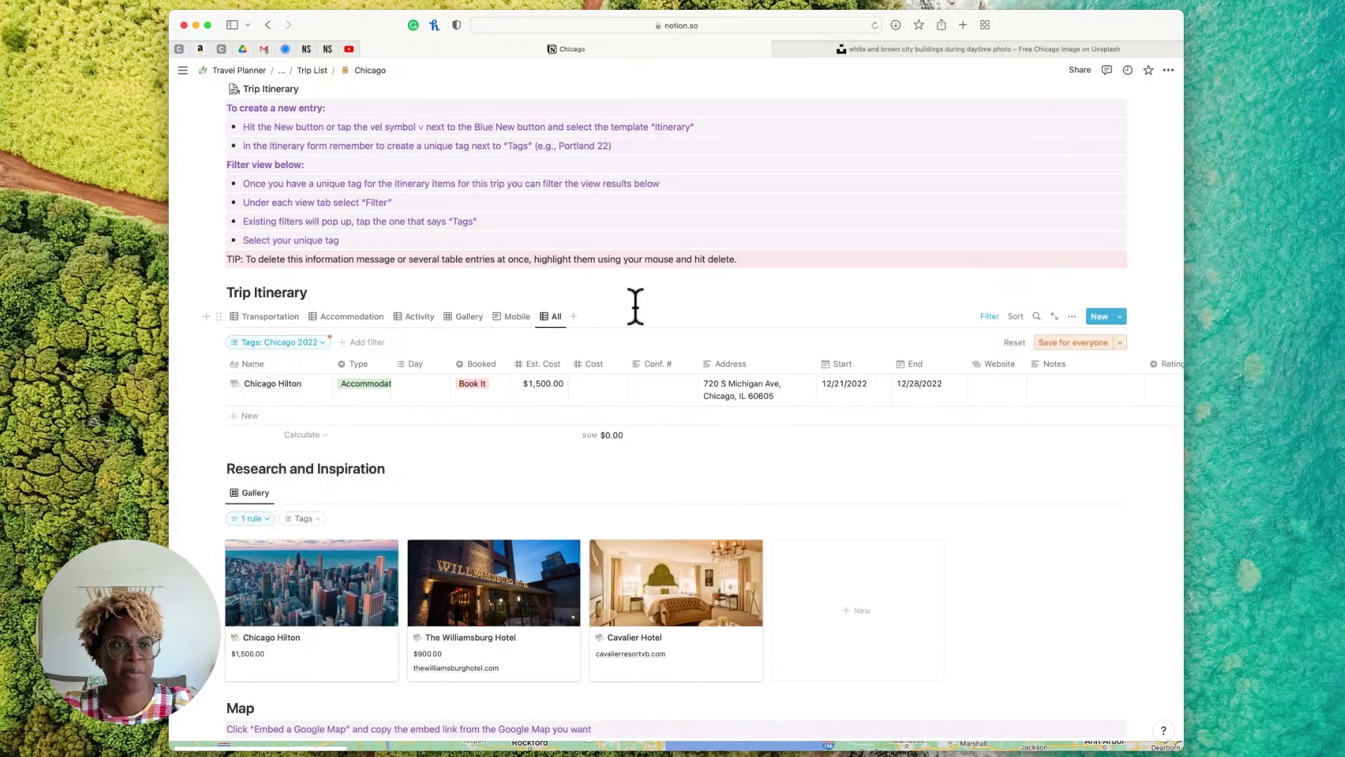
# Filter the Research and Inspiration gallery by the "Chicago 2022" tag
pyautogui.scroll(15, 636, 301)
pyautogui.scroll(-10, 636, 298)
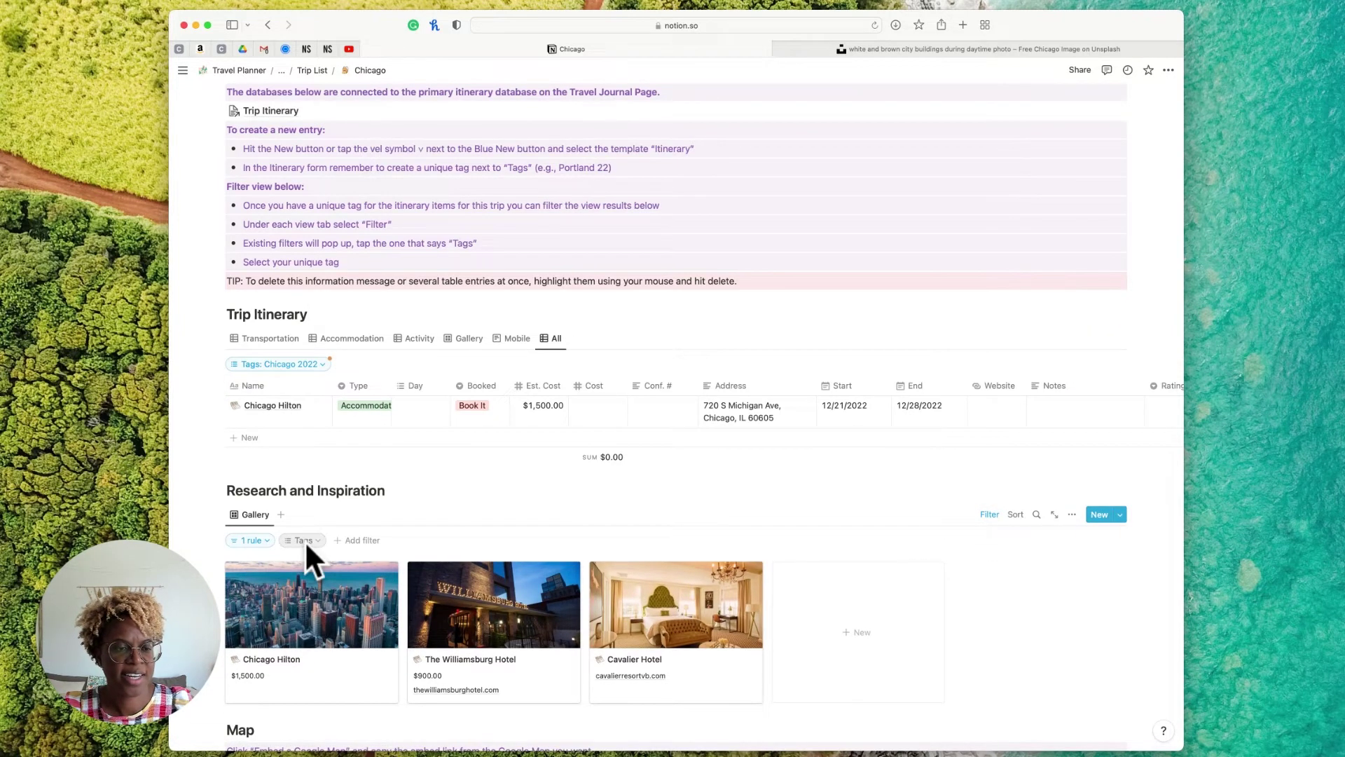
pyautogui.click(305, 540)
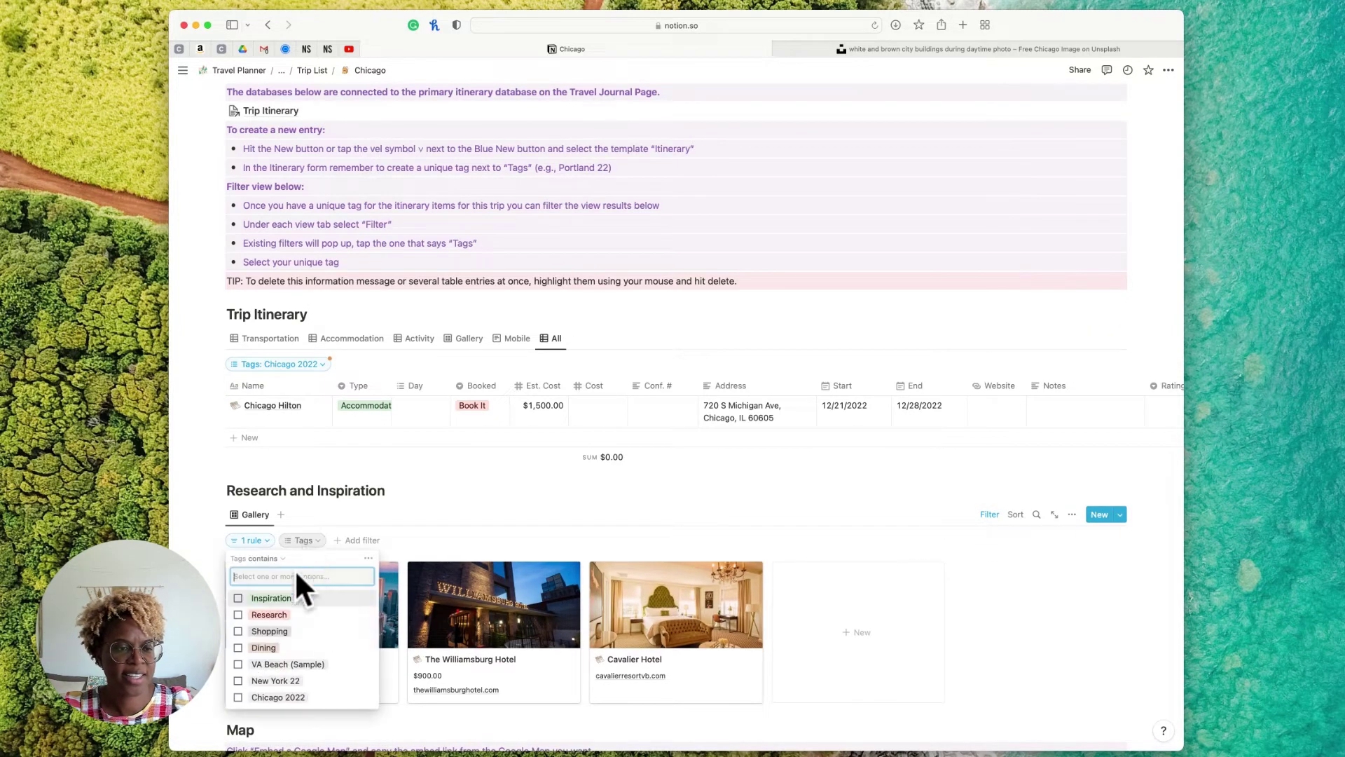
pyautogui.click(295, 698)
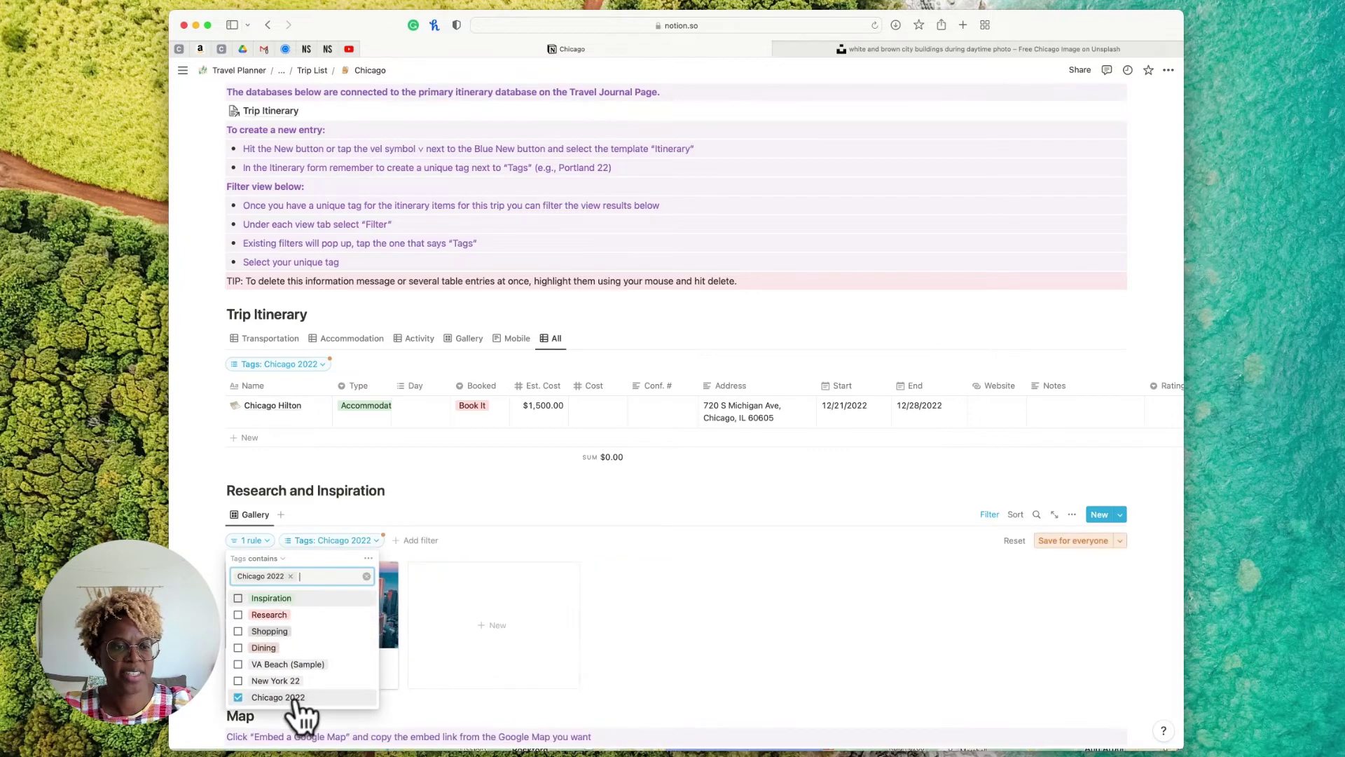
pyautogui.click(208, 557)
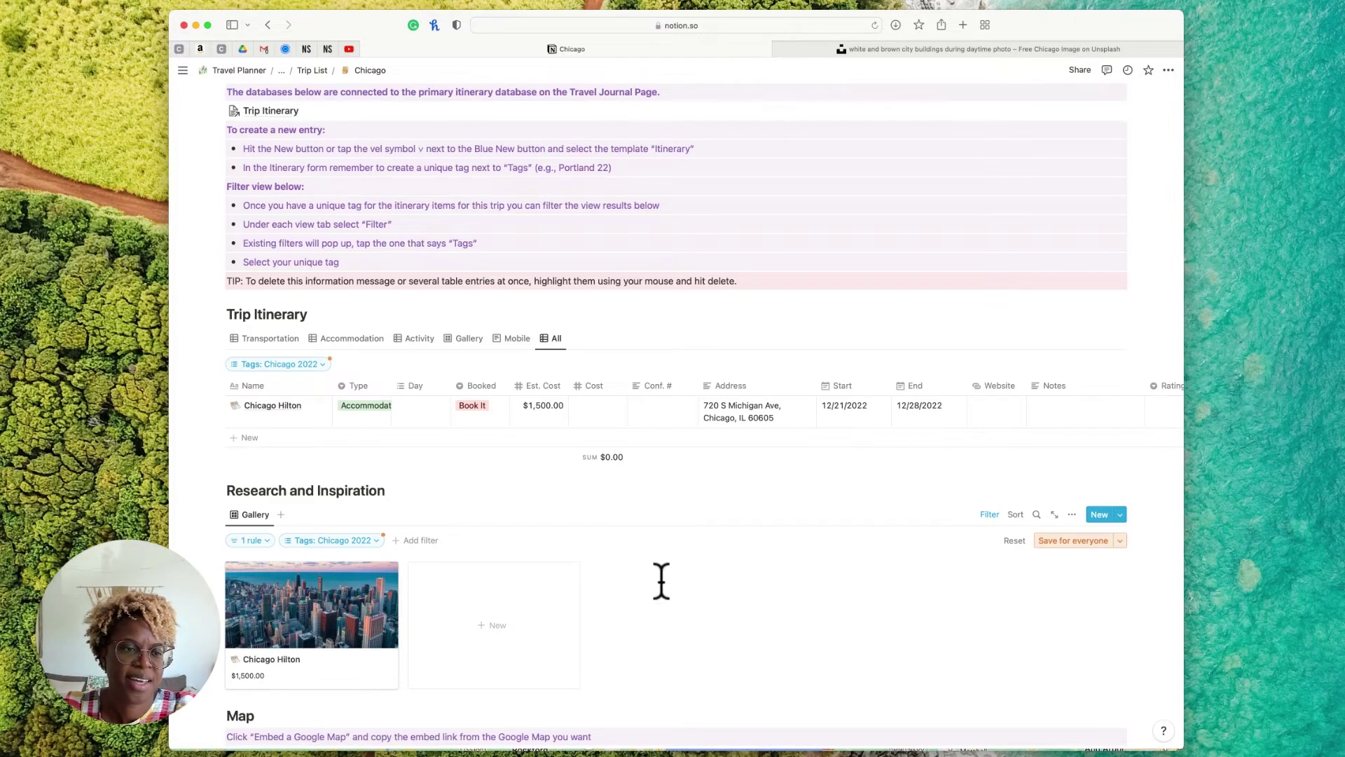
# Check the filtered Accommodation, Activity and Transportation views of the Trip Itinerary and look over the sections below
pyautogui.click(337, 341)
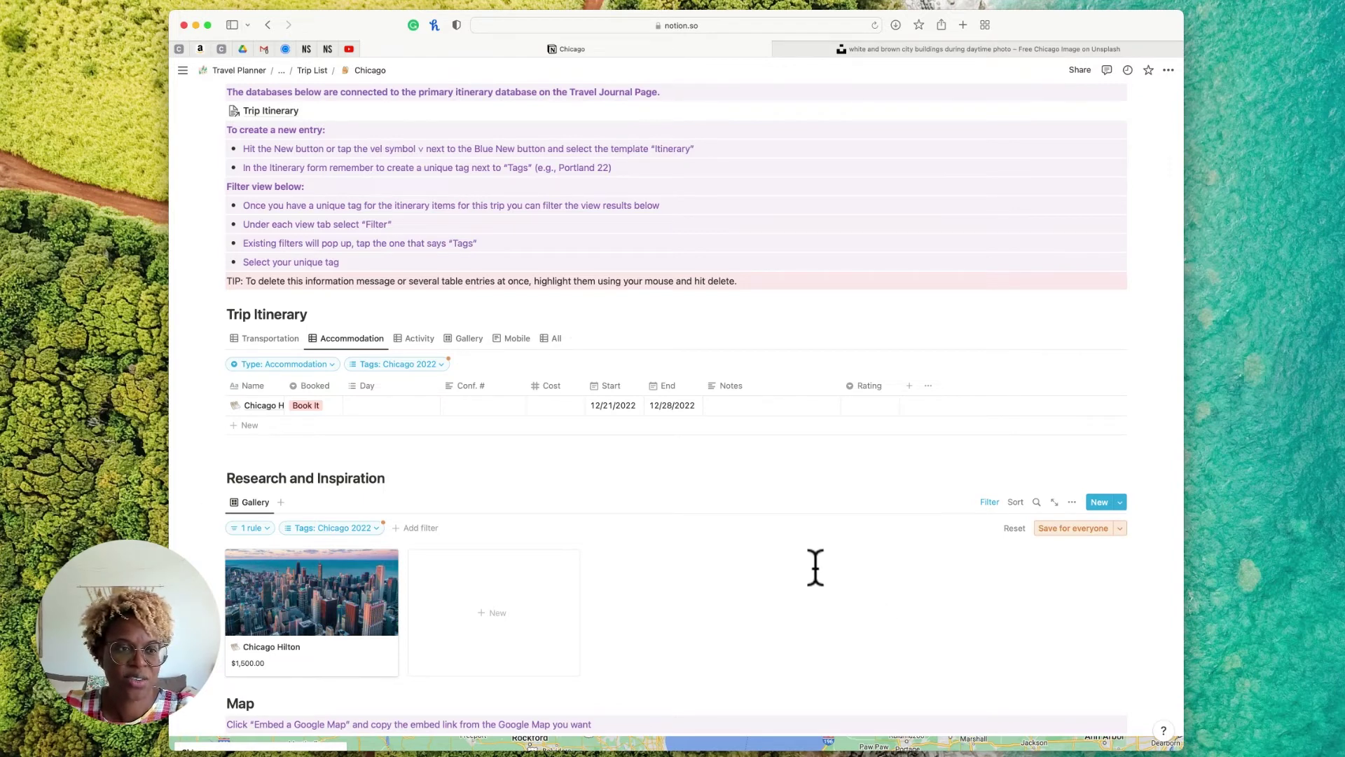
pyautogui.click(421, 339)
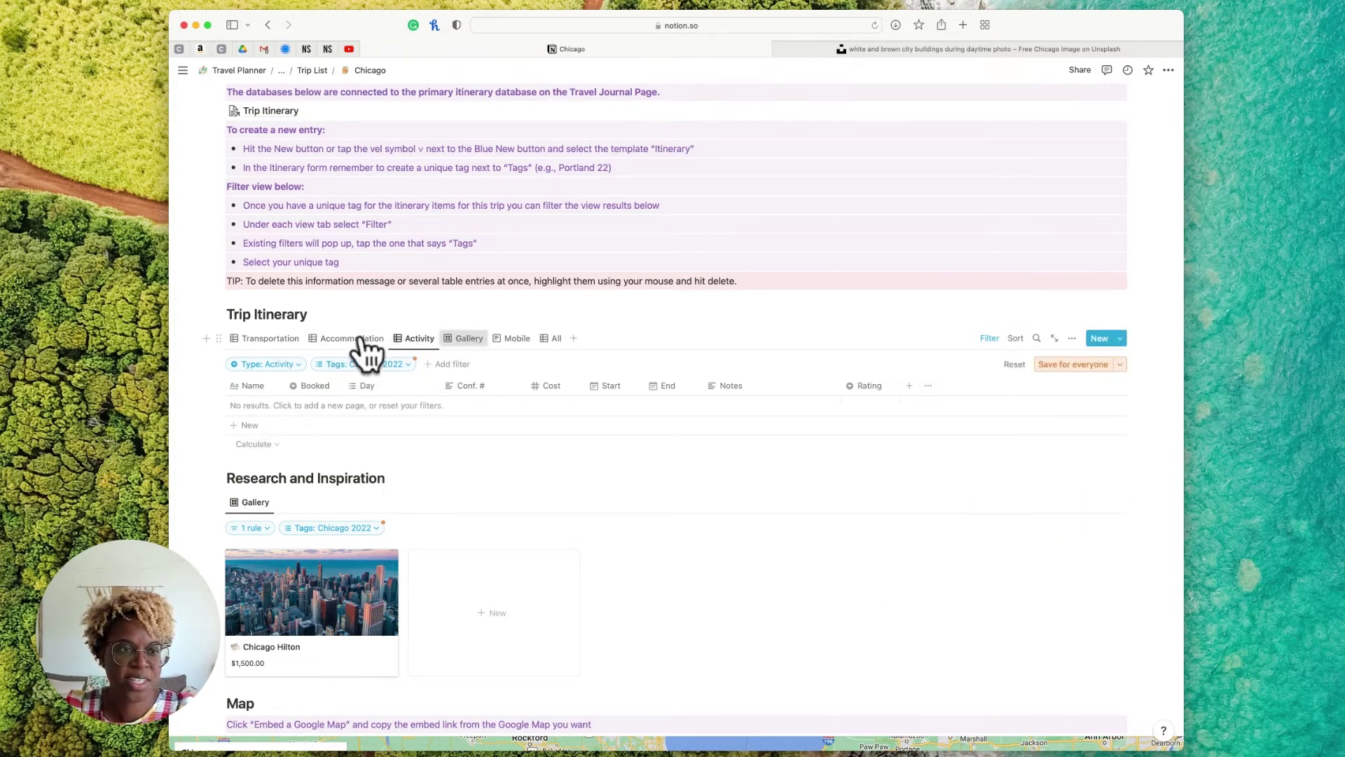
pyautogui.click(288, 339)
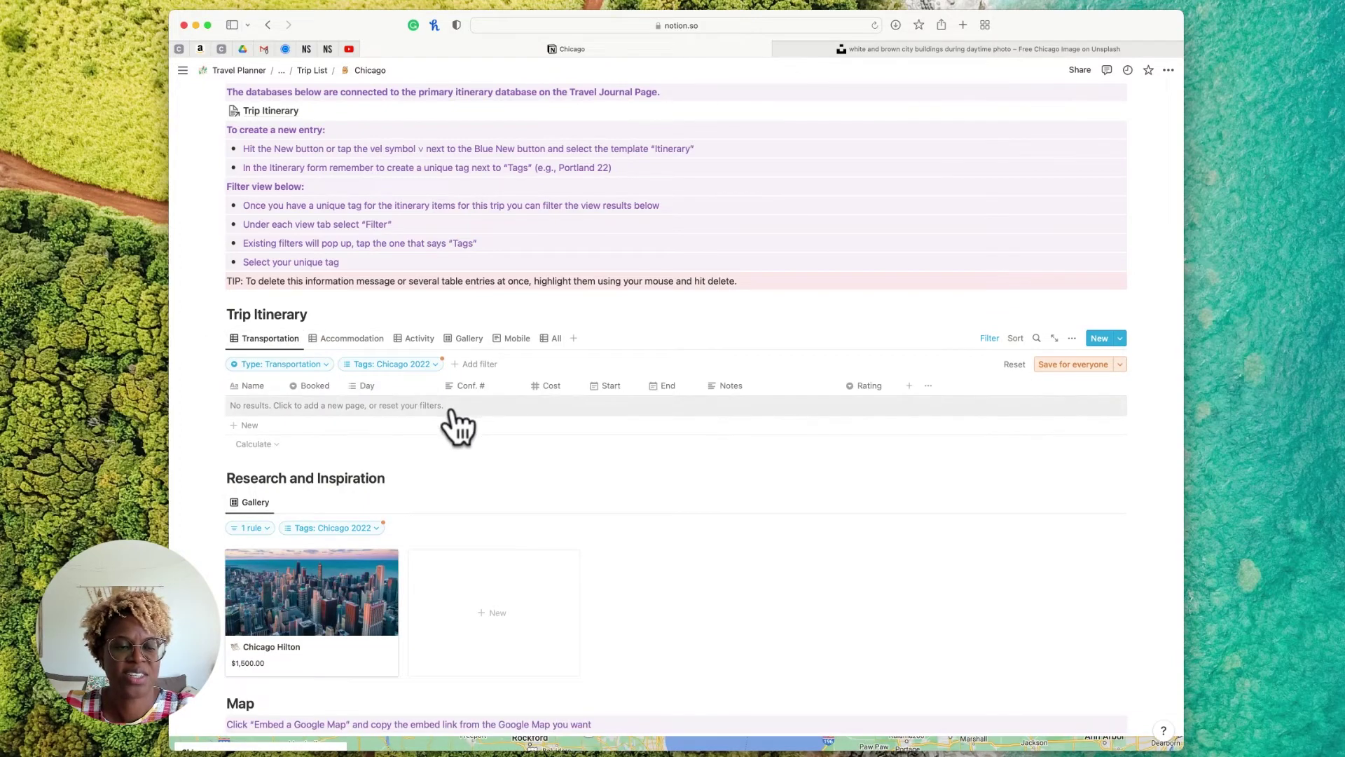
pyautogui.scroll(-3, 455, 648)
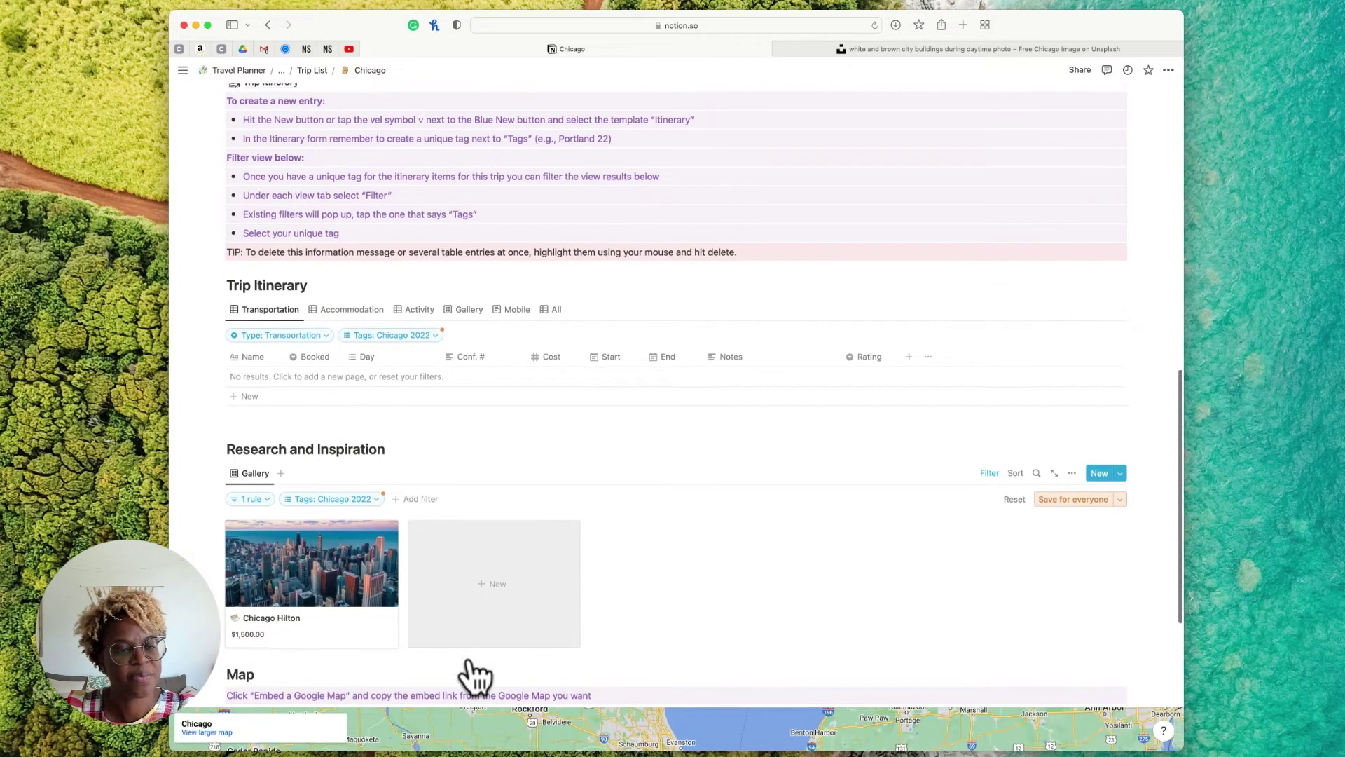
# Return to the Travel Planner home page and open the Travel Journal page
pyautogui.scroll(15, 468, 656)
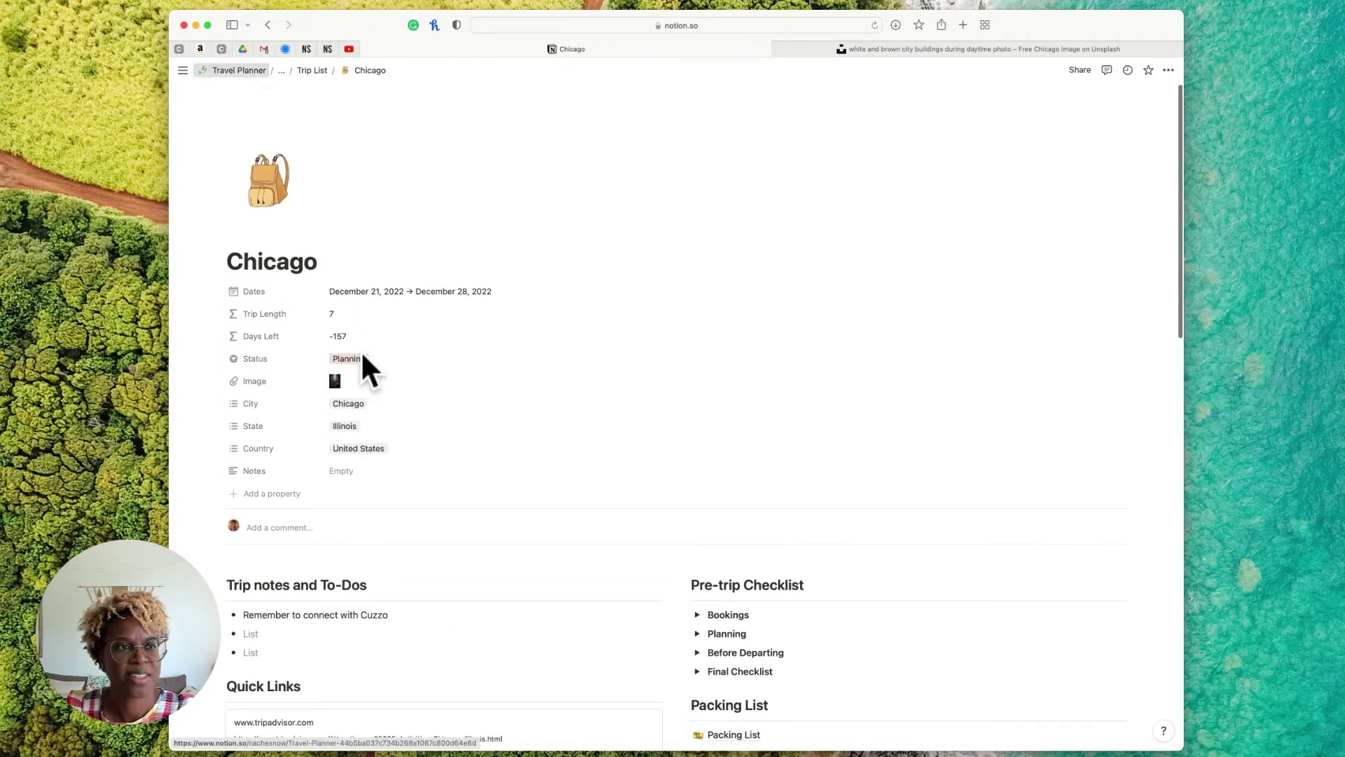
pyautogui.press('super+bracketleft')
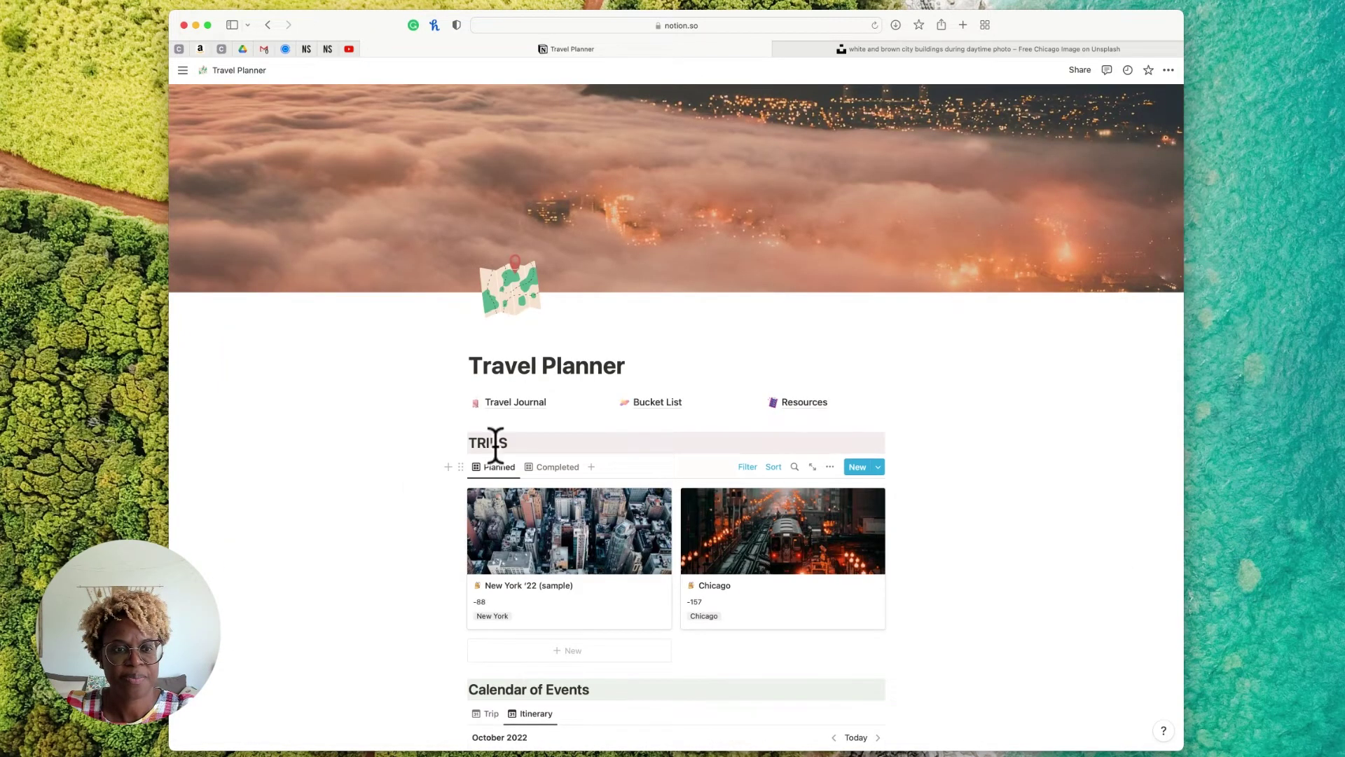
pyautogui.click(530, 400)
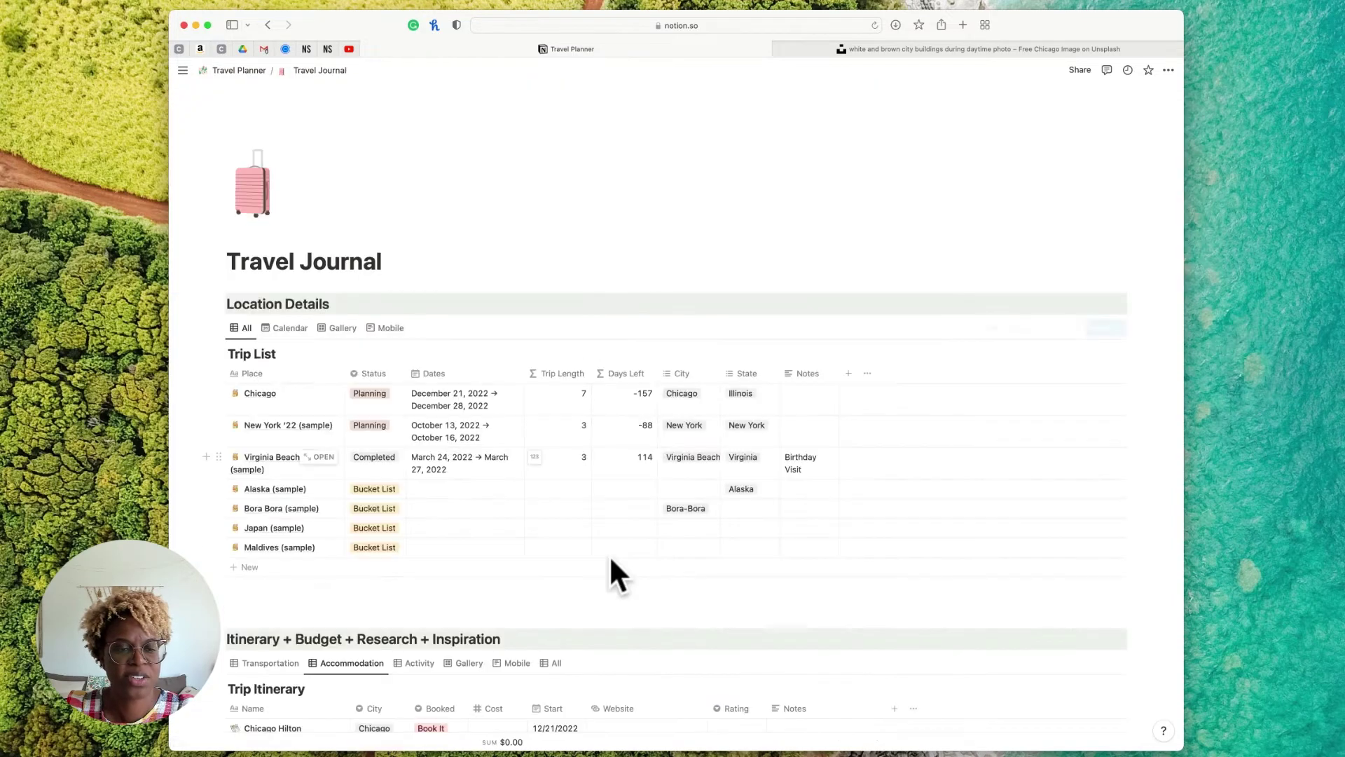
# Look over the Travel Journal's Trip List and Trip Itinerary and return to the Travel Planner home page
pyautogui.scroll(-3, 610, 569)
pyautogui.scroll(-2, 610, 560)
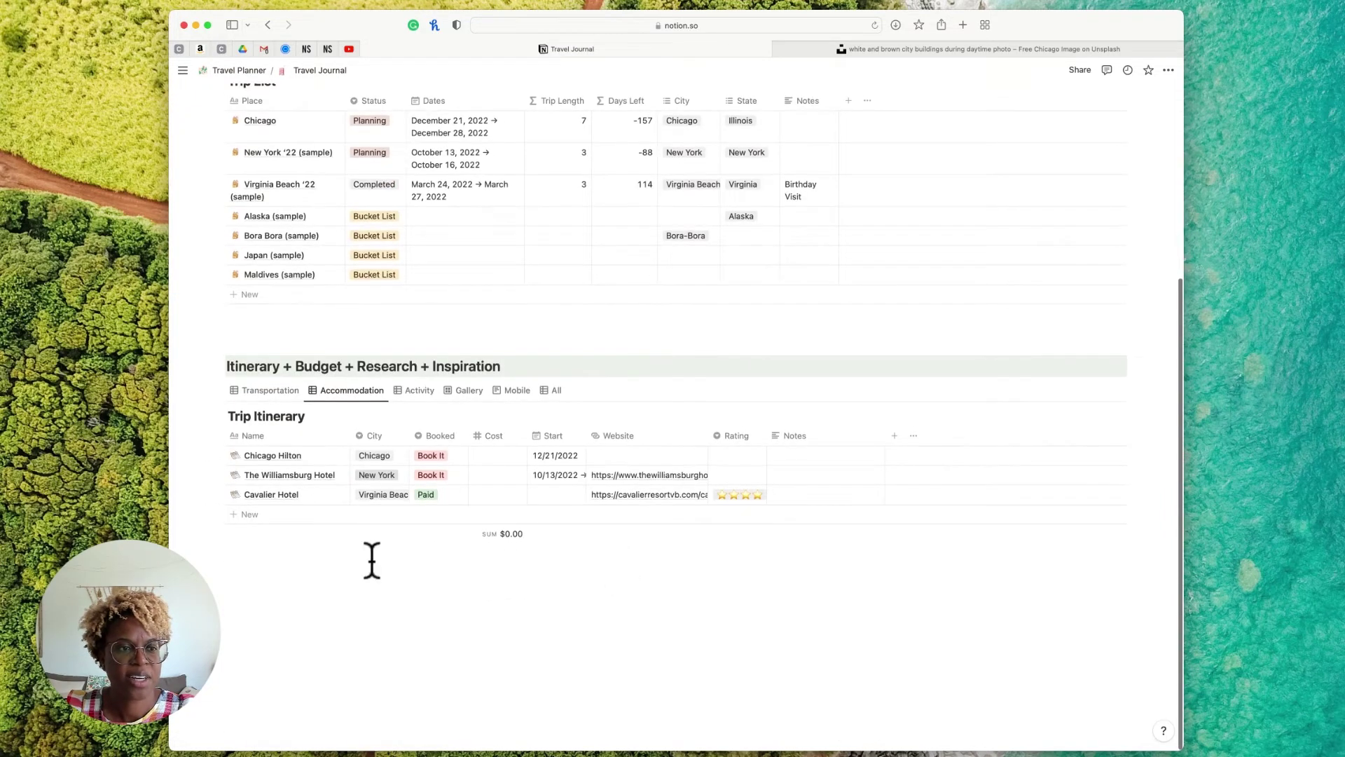
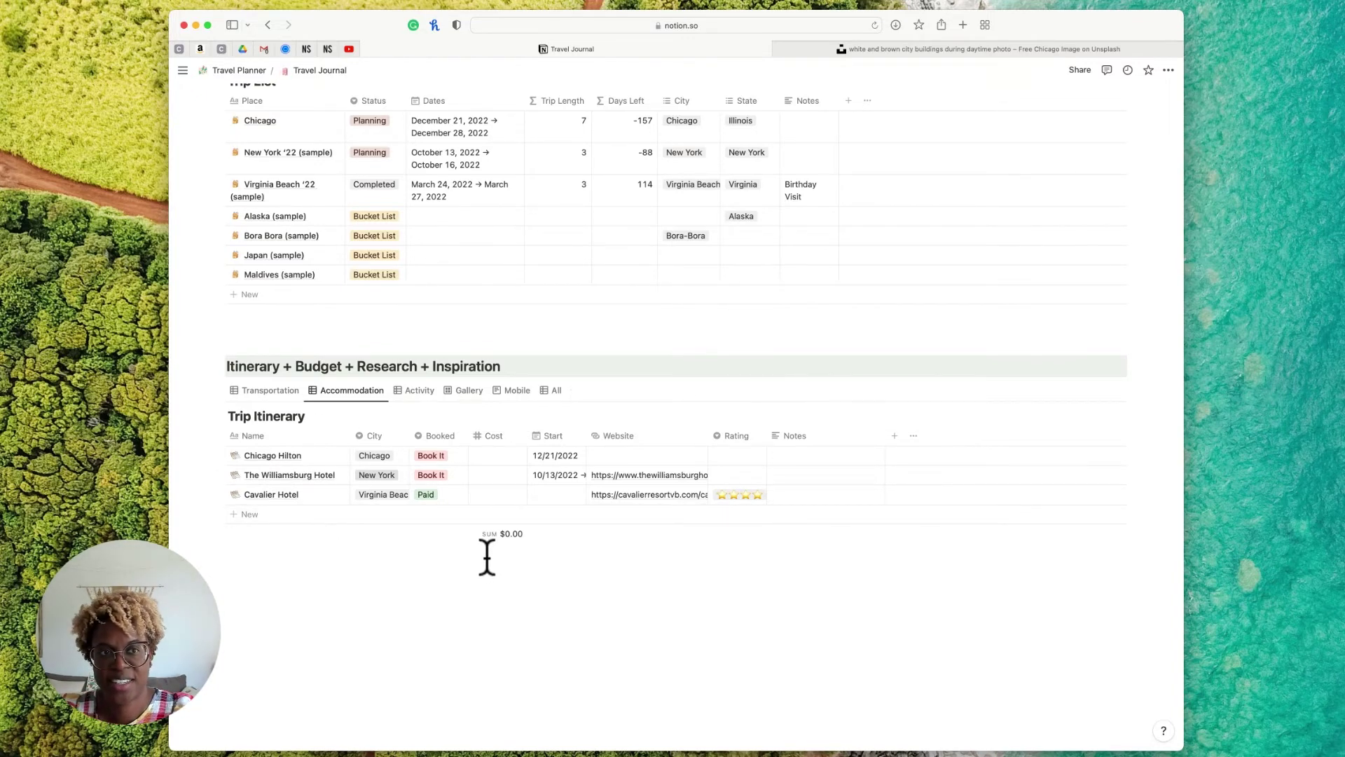
pyautogui.scroll(5, 487, 557)
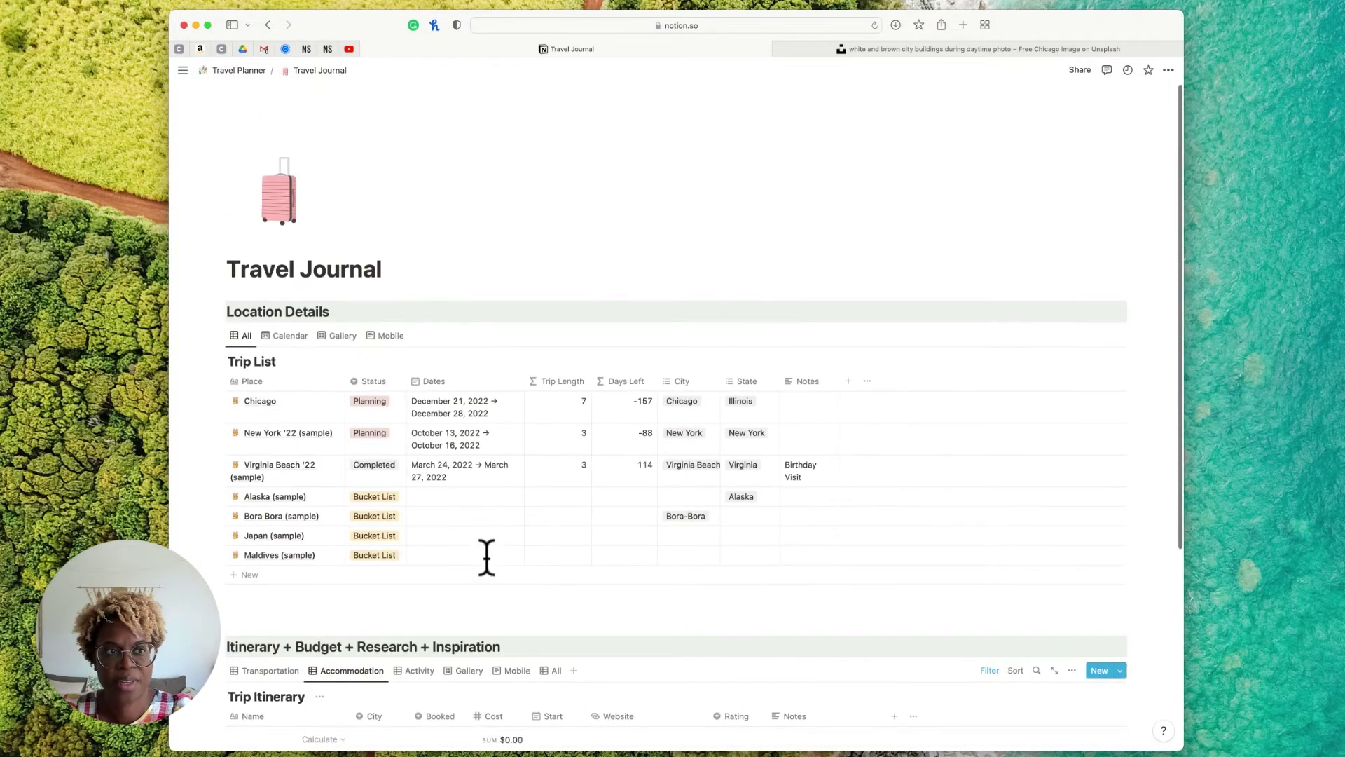
pyautogui.click(238, 70)
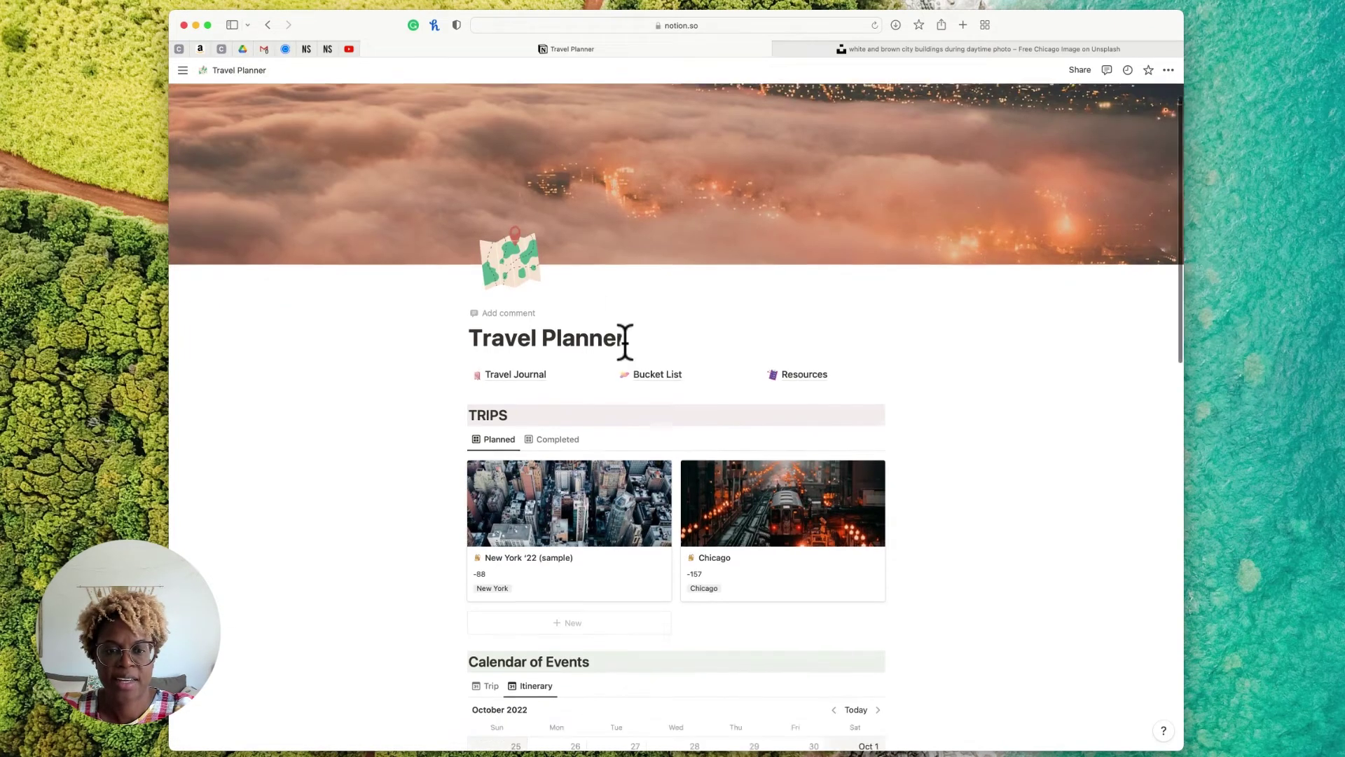
# Create a new trip from the "Trip (Not Tied to Itinerary Database)" template and title it "Ocean City"
pyautogui.scroll(-3, 623, 339)
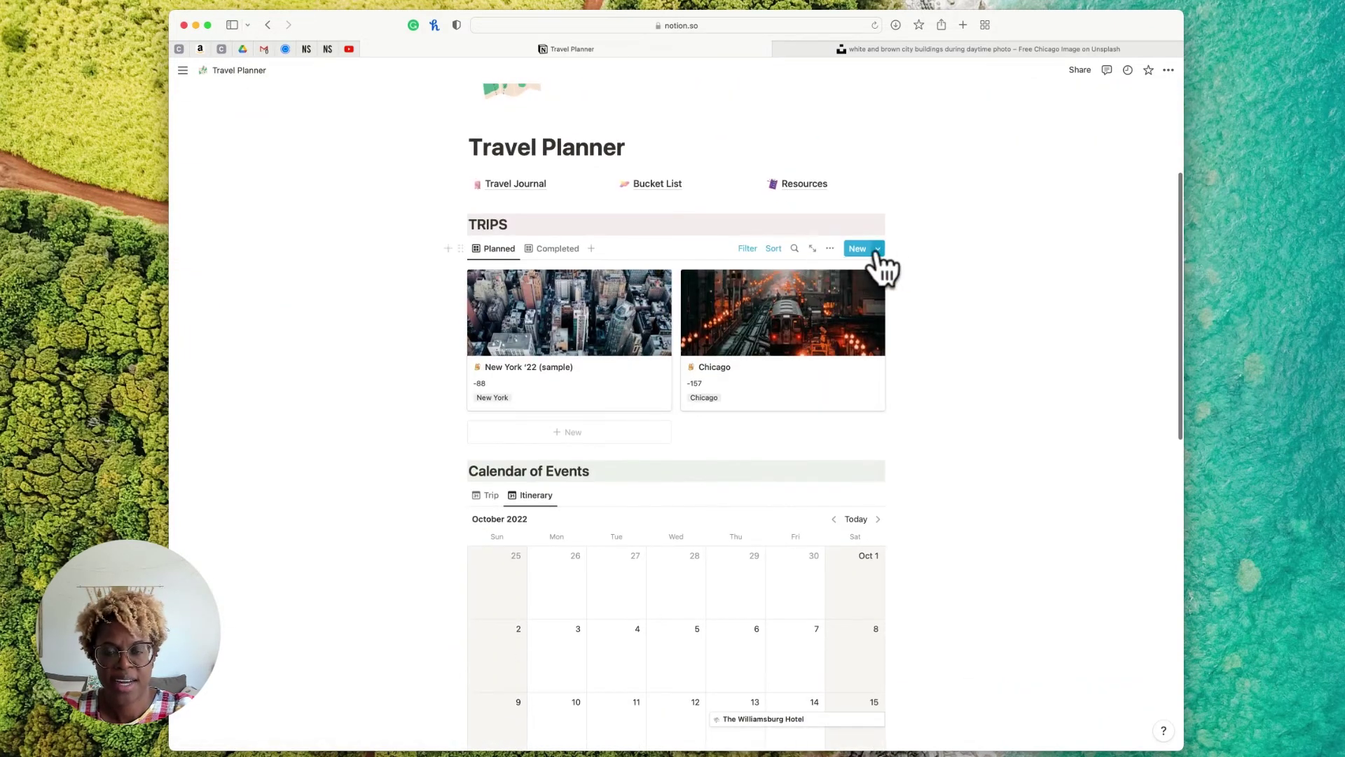
pyautogui.click(878, 251)
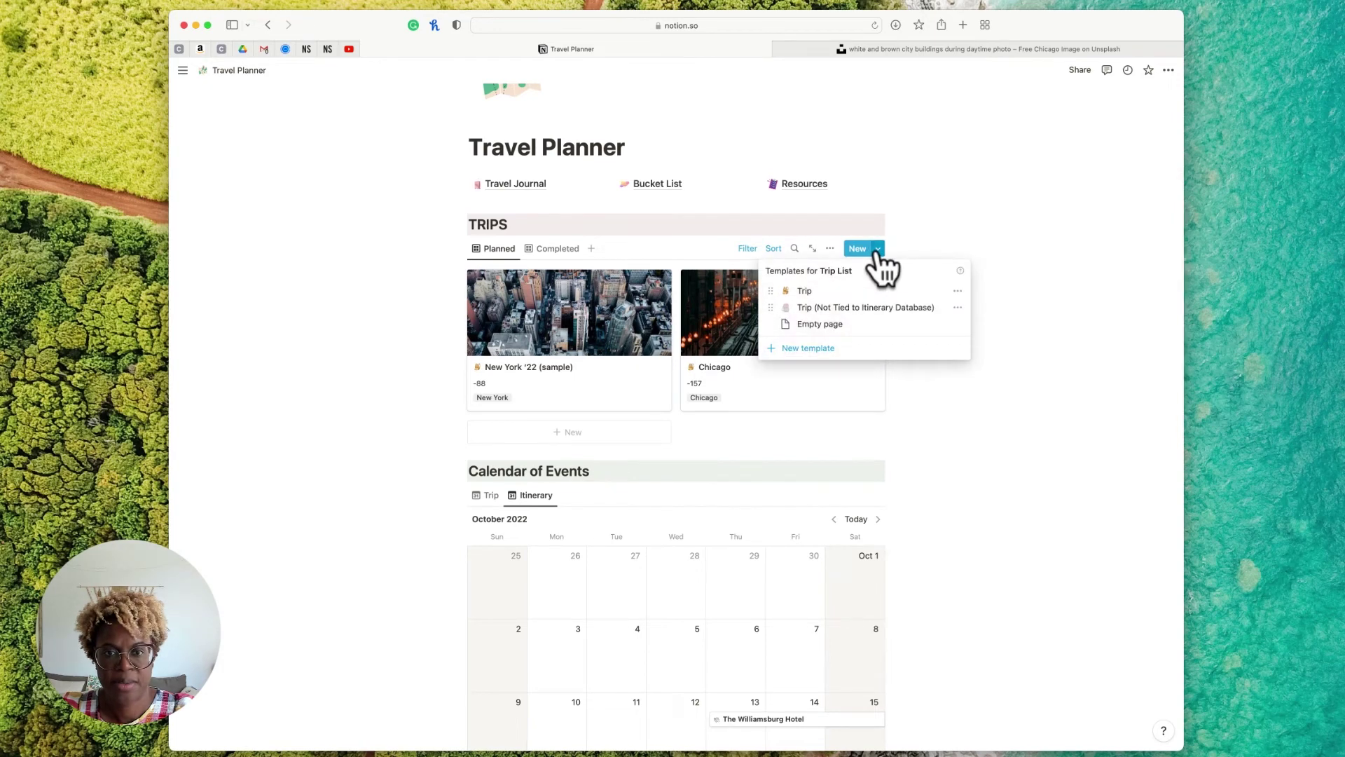
pyautogui.click(876, 307)
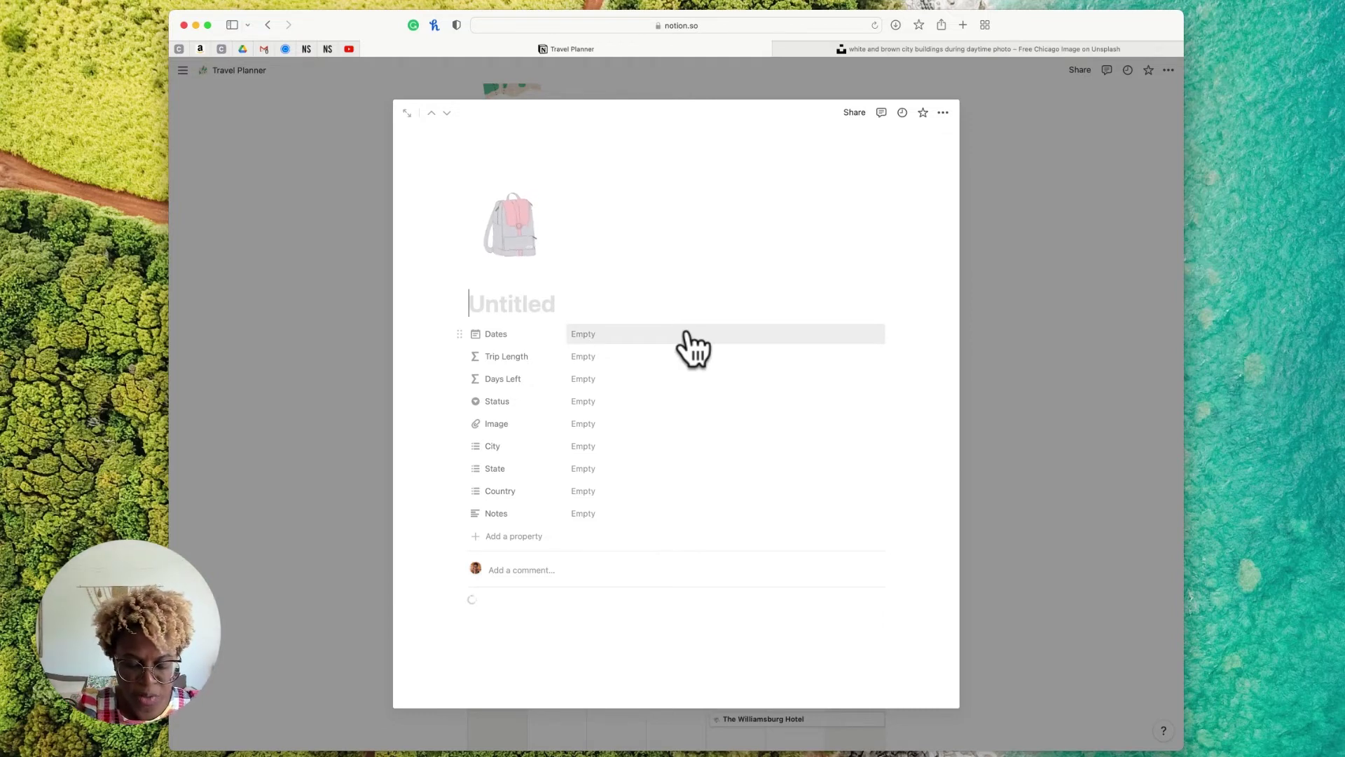
pyautogui.write('Ocean City')
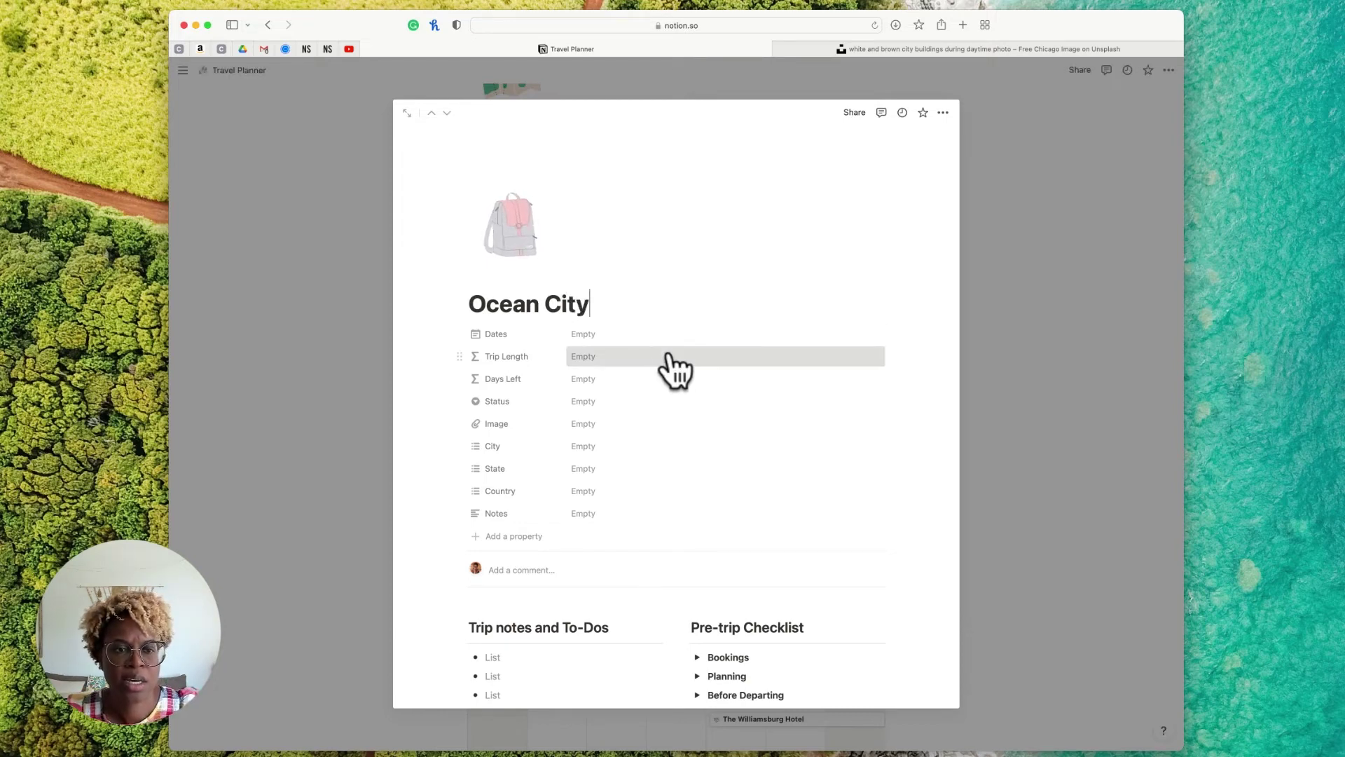
# Set the Ocean City trip's dates to September 1 through September 3, 2022
pyautogui.click(671, 338)
pyautogui.click(702, 382)
pyautogui.click(702, 382)
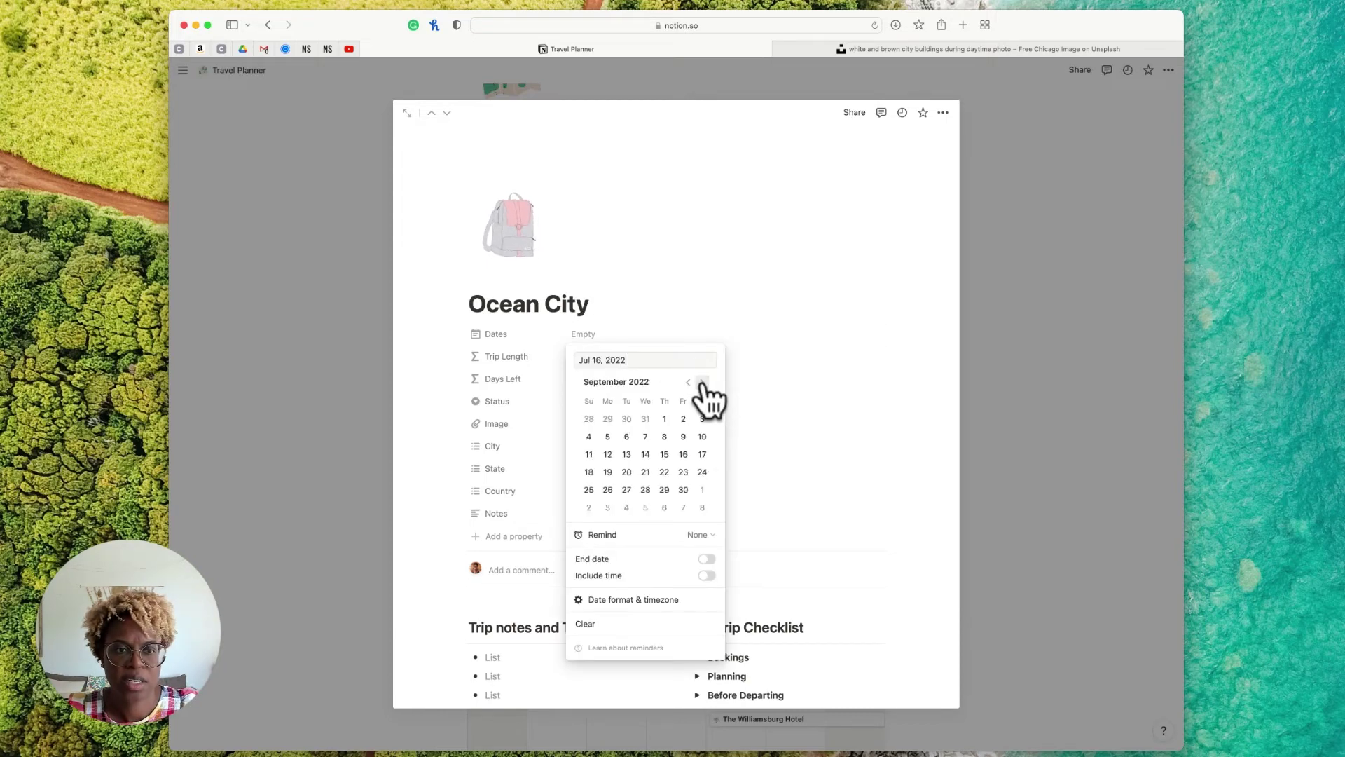
pyautogui.click(664, 419)
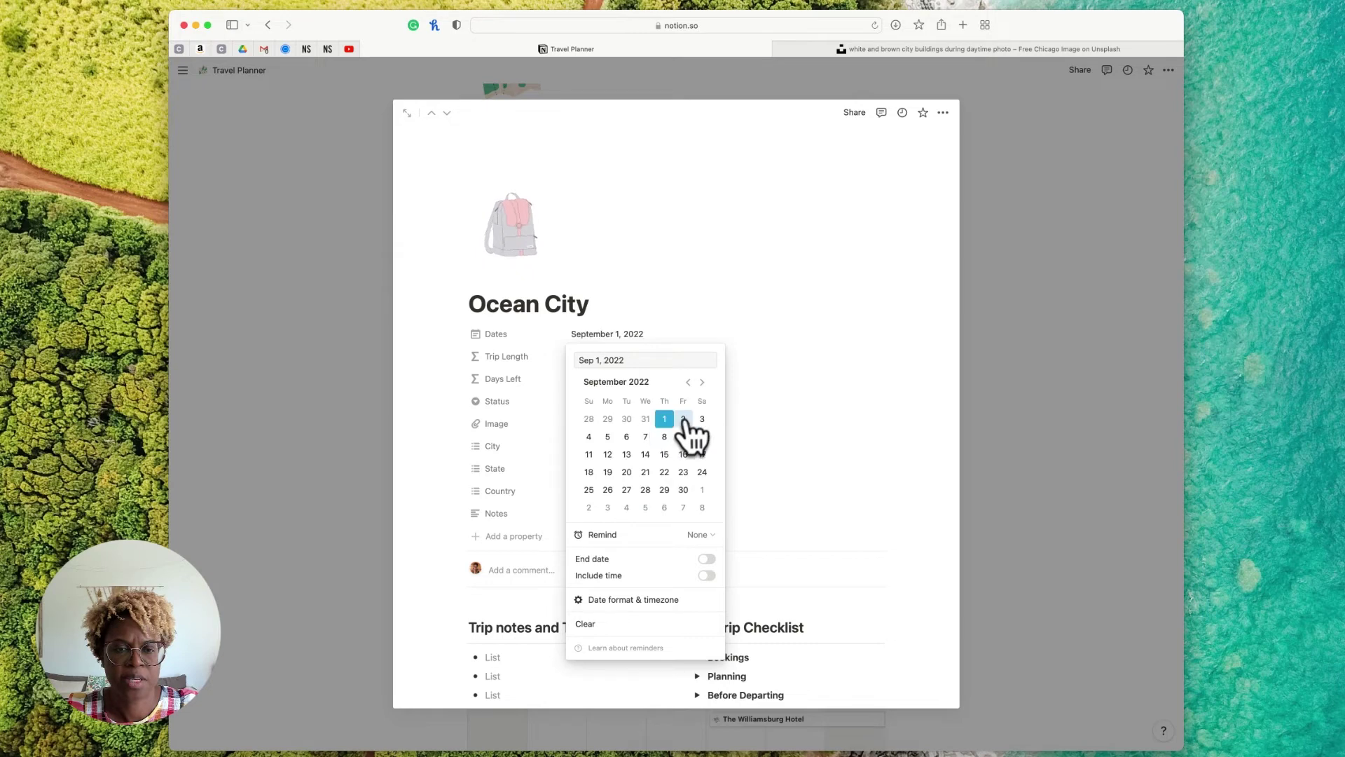
pyautogui.click(731, 308)
pyautogui.click(634, 330)
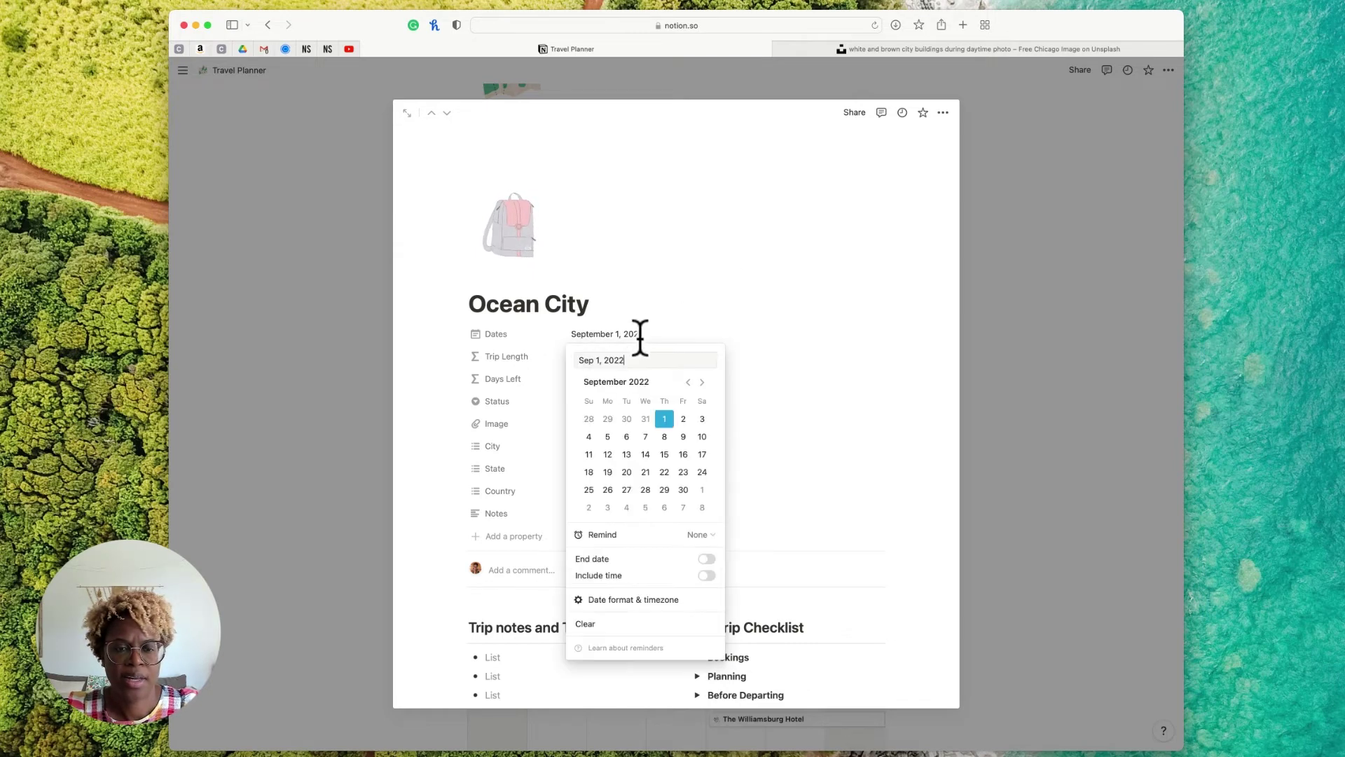
pyautogui.click(706, 559)
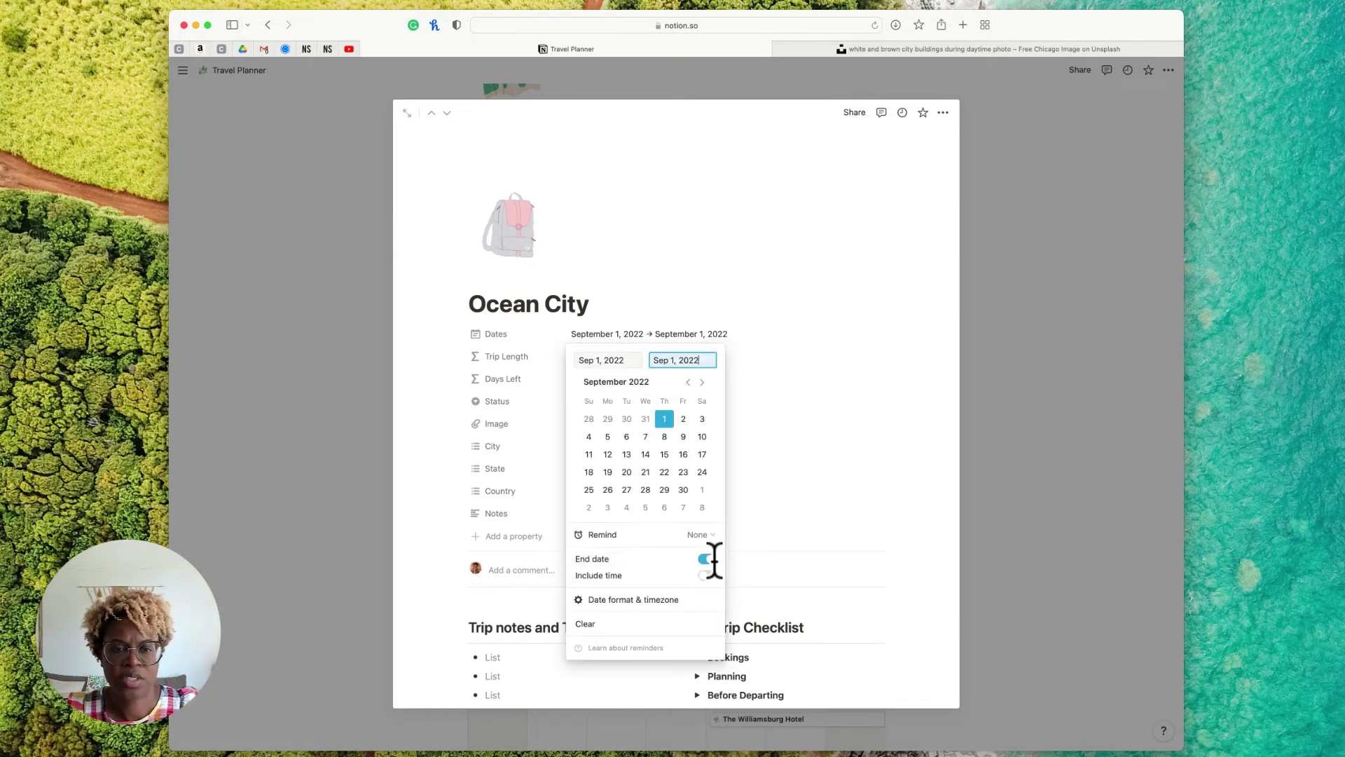
pyautogui.click(702, 419)
pyautogui.click(751, 310)
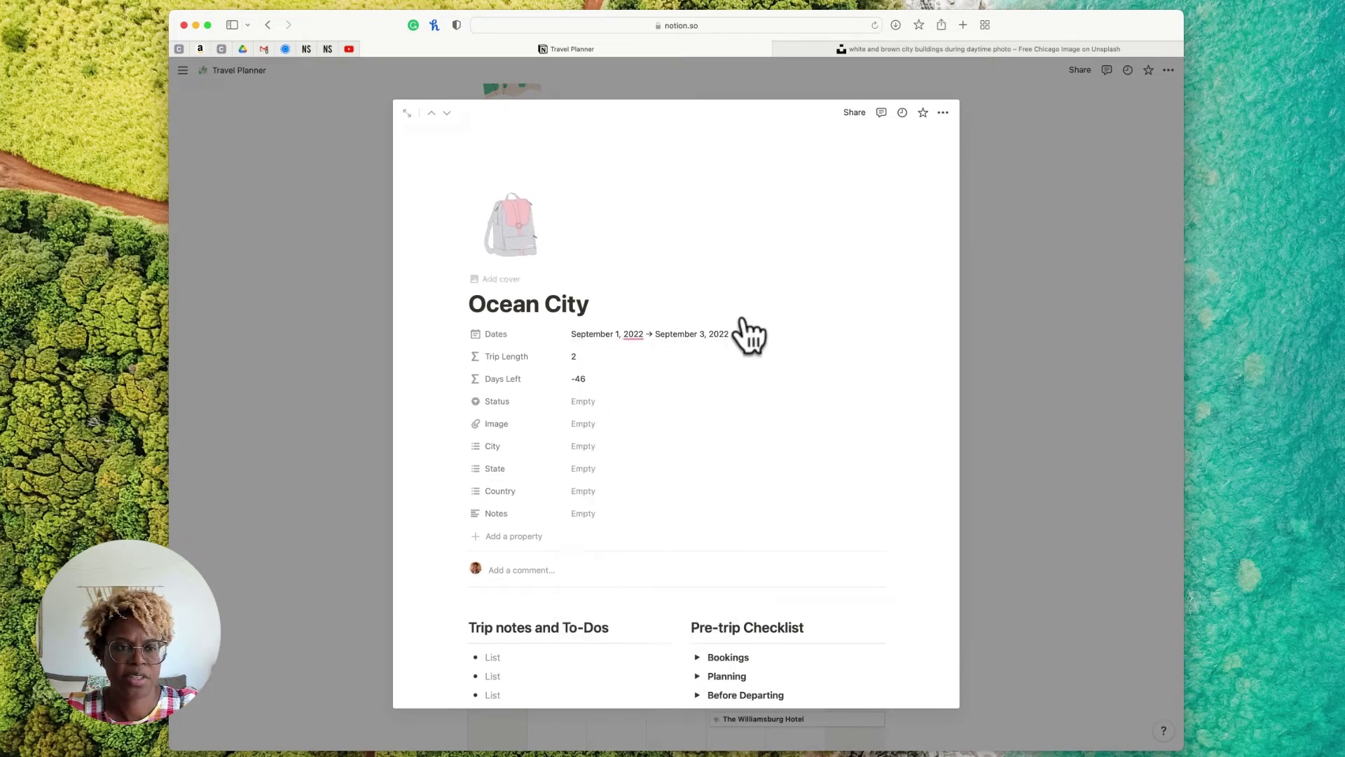
# Set the trip's status to Planning and get a wooden dock photo from Unsplash for its image
pyautogui.click(622, 402)
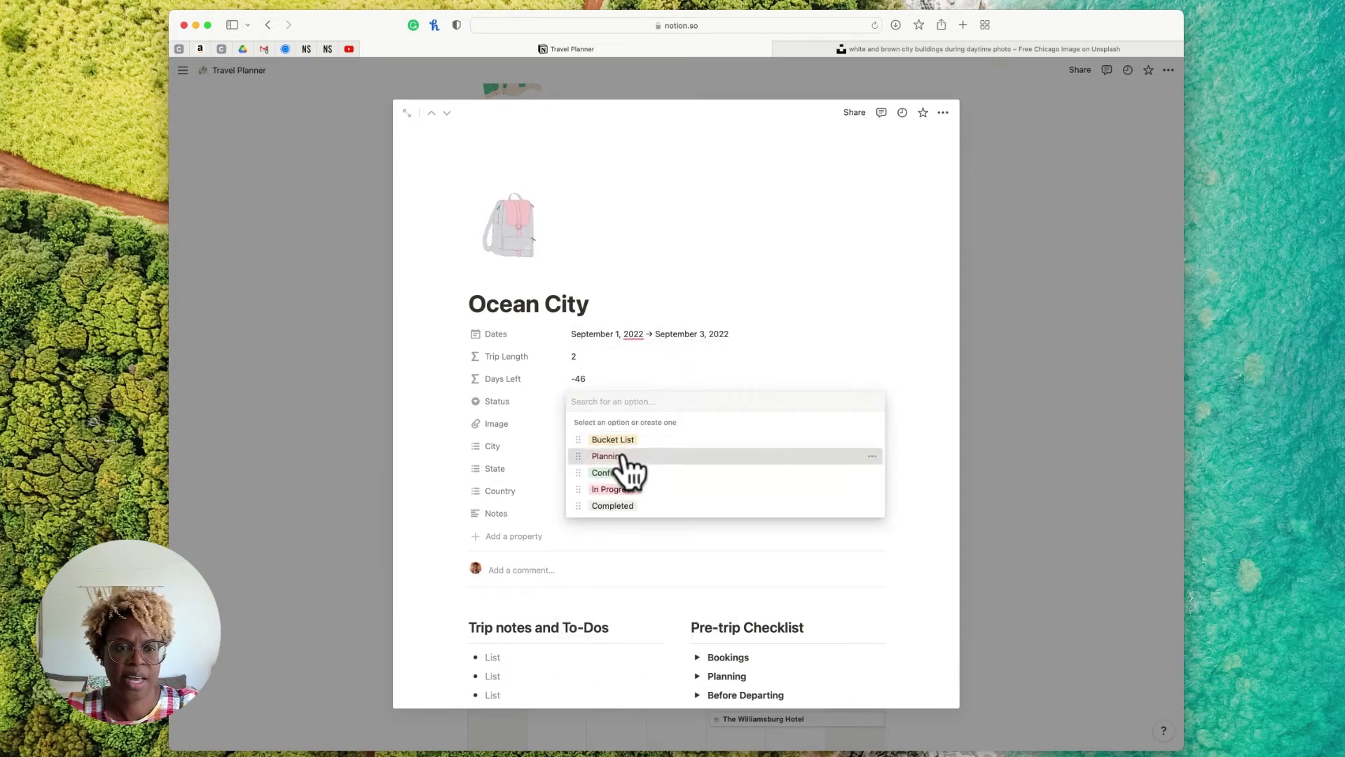
pyautogui.click(621, 456)
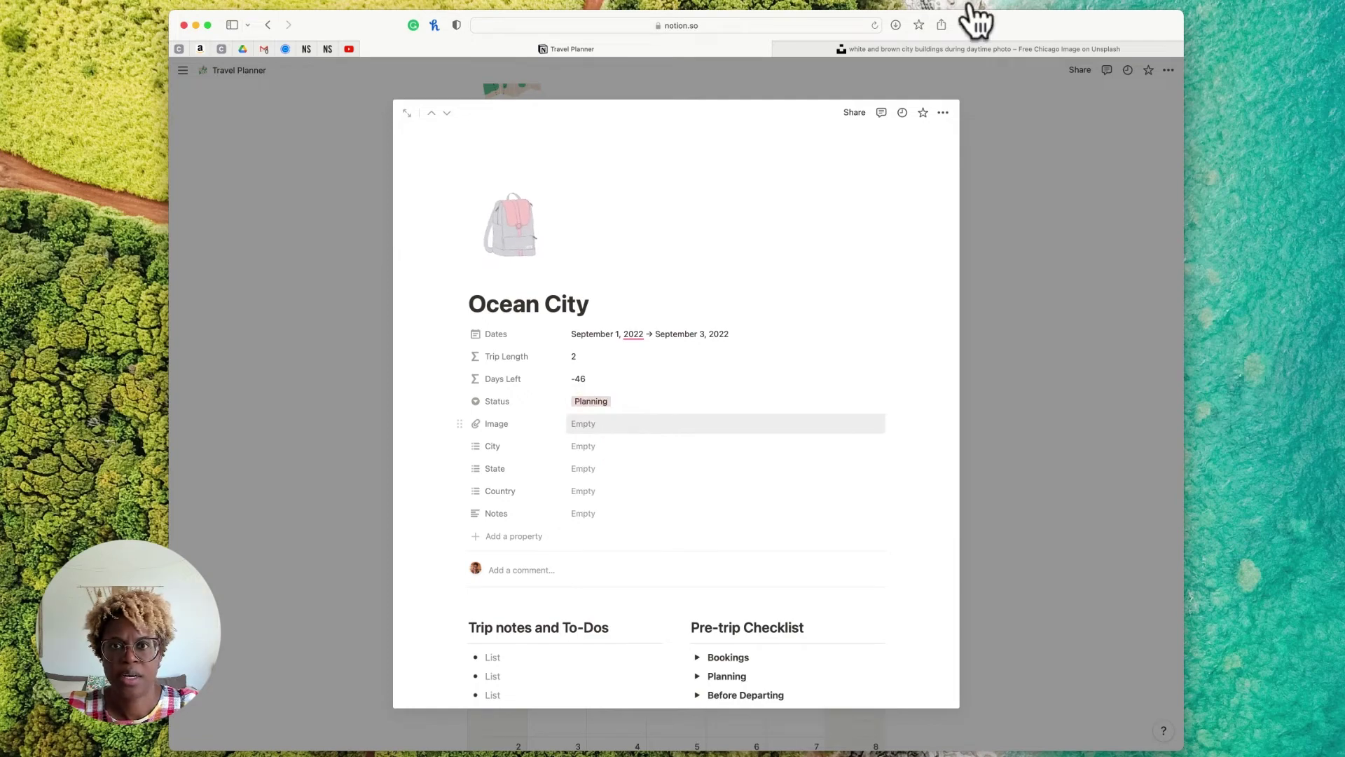
pyautogui.click(880, 50)
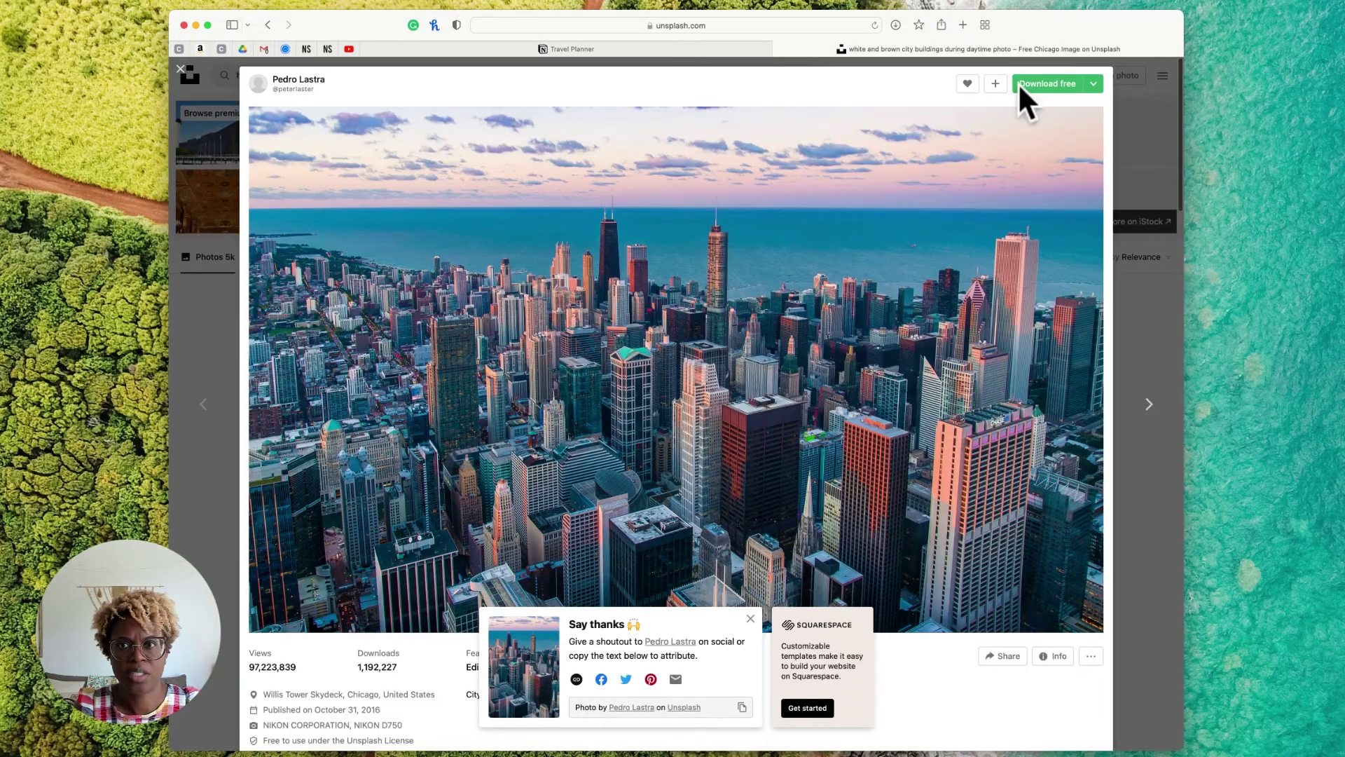
pyautogui.click(1146, 114)
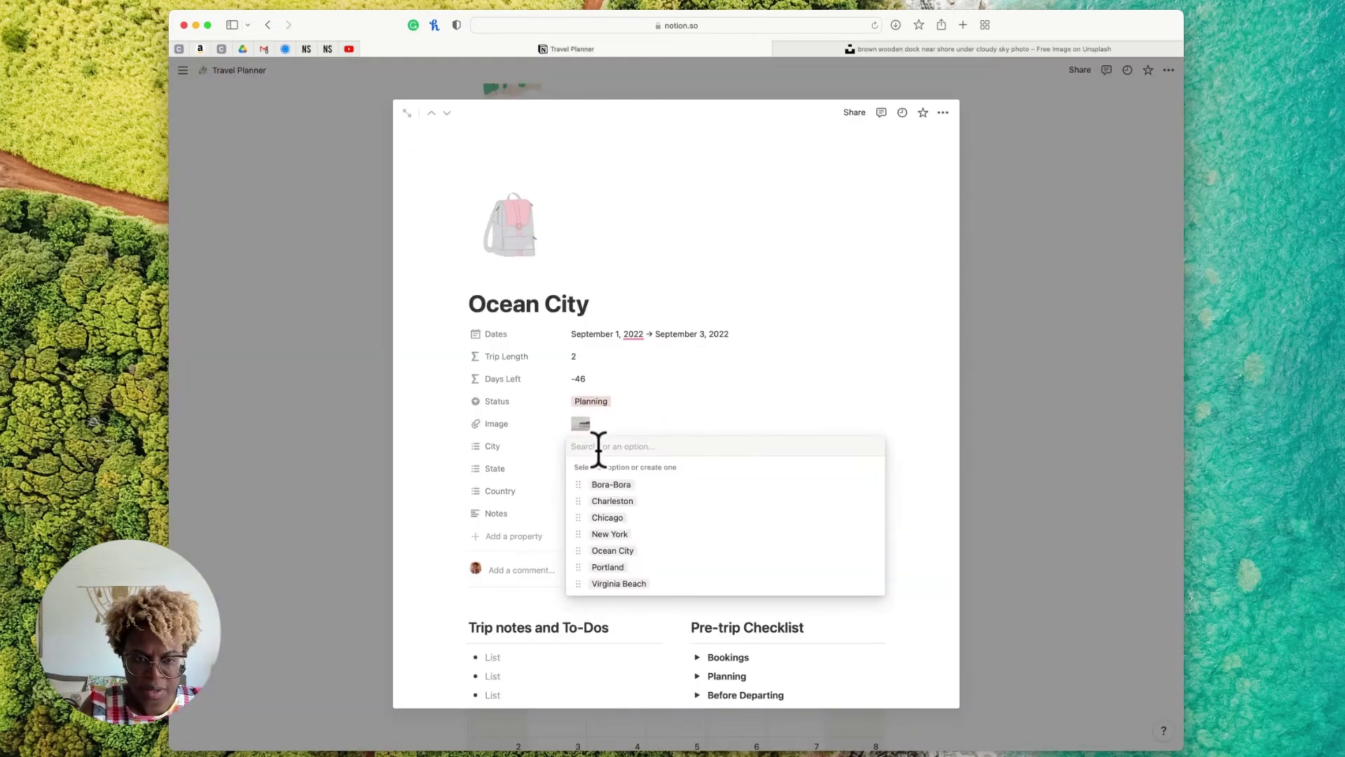
# Set the trip's city to Ocean City, state to Maryland and country to United States
pyautogui.click(635, 551)
pyautogui.click(531, 499)
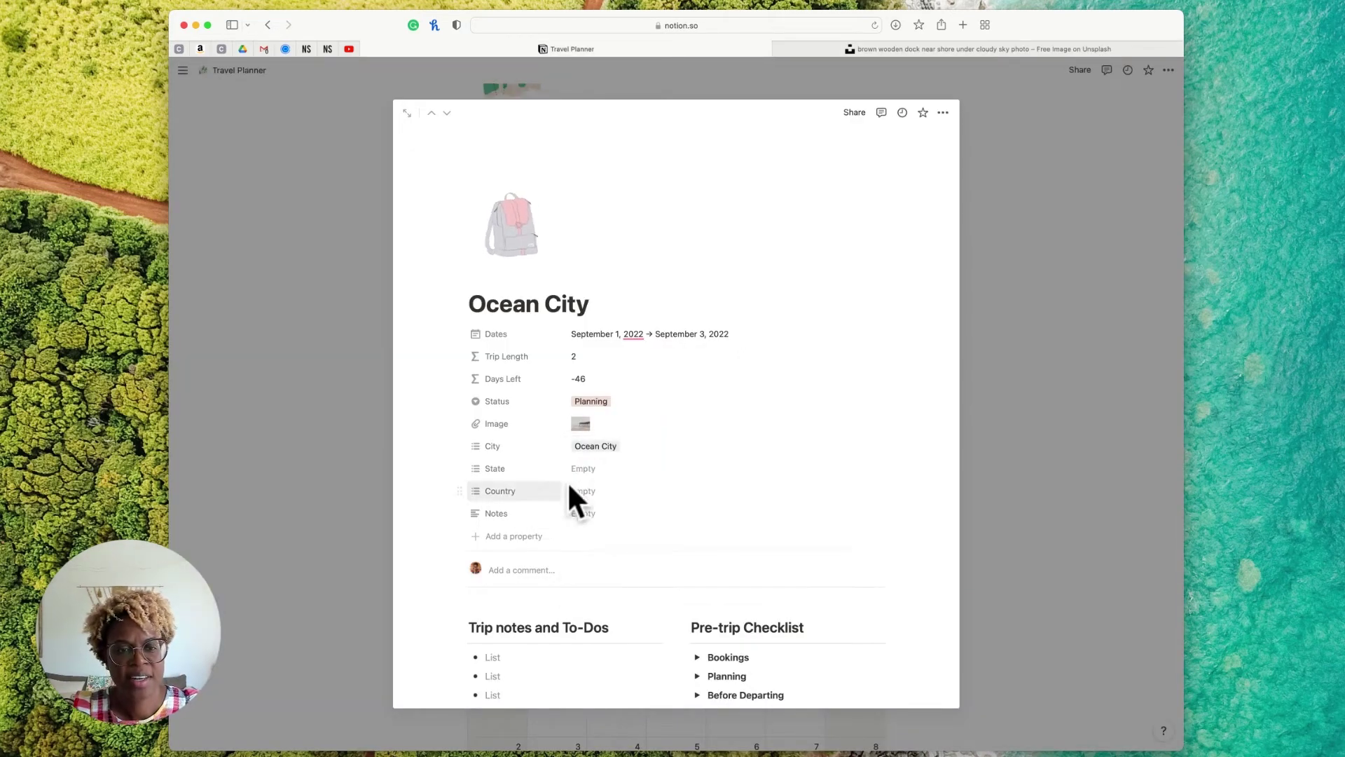
pyautogui.click(588, 468)
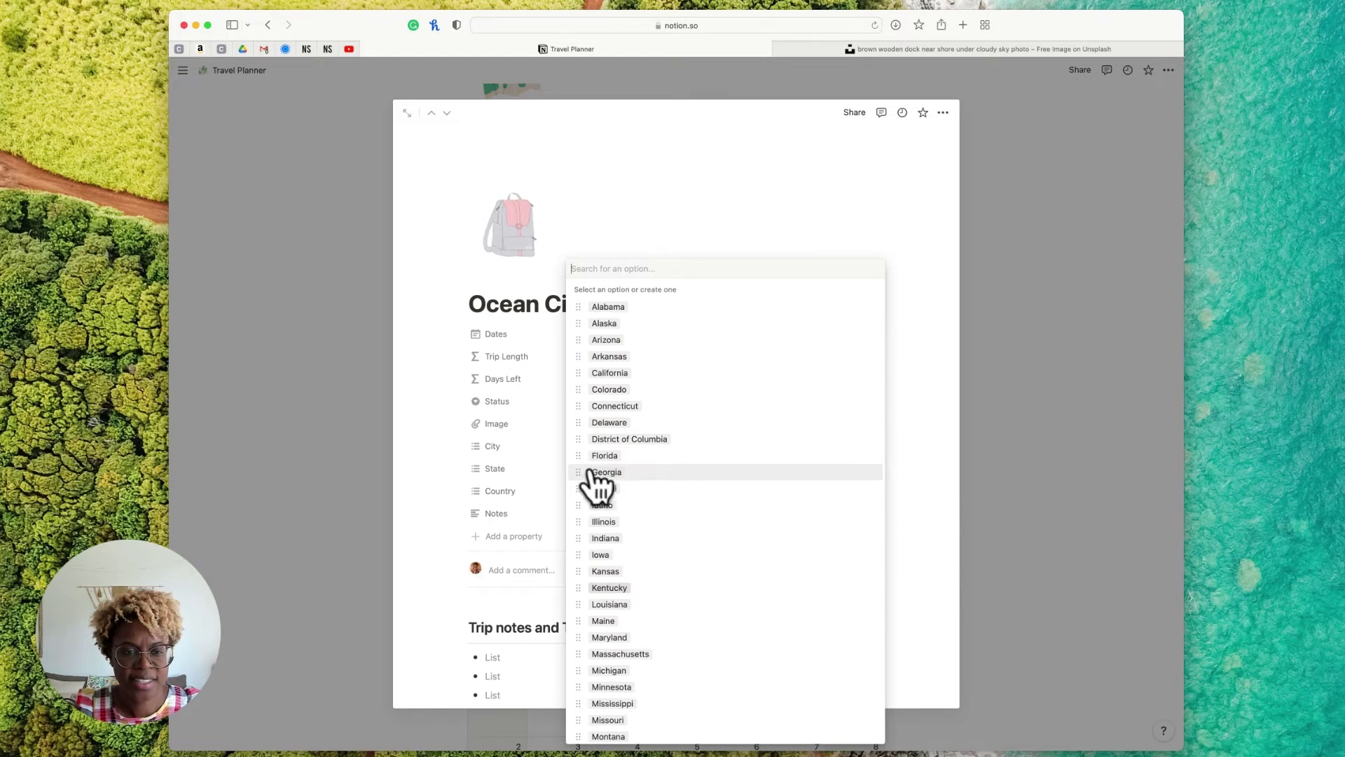
pyautogui.click(640, 630)
pyautogui.click(429, 492)
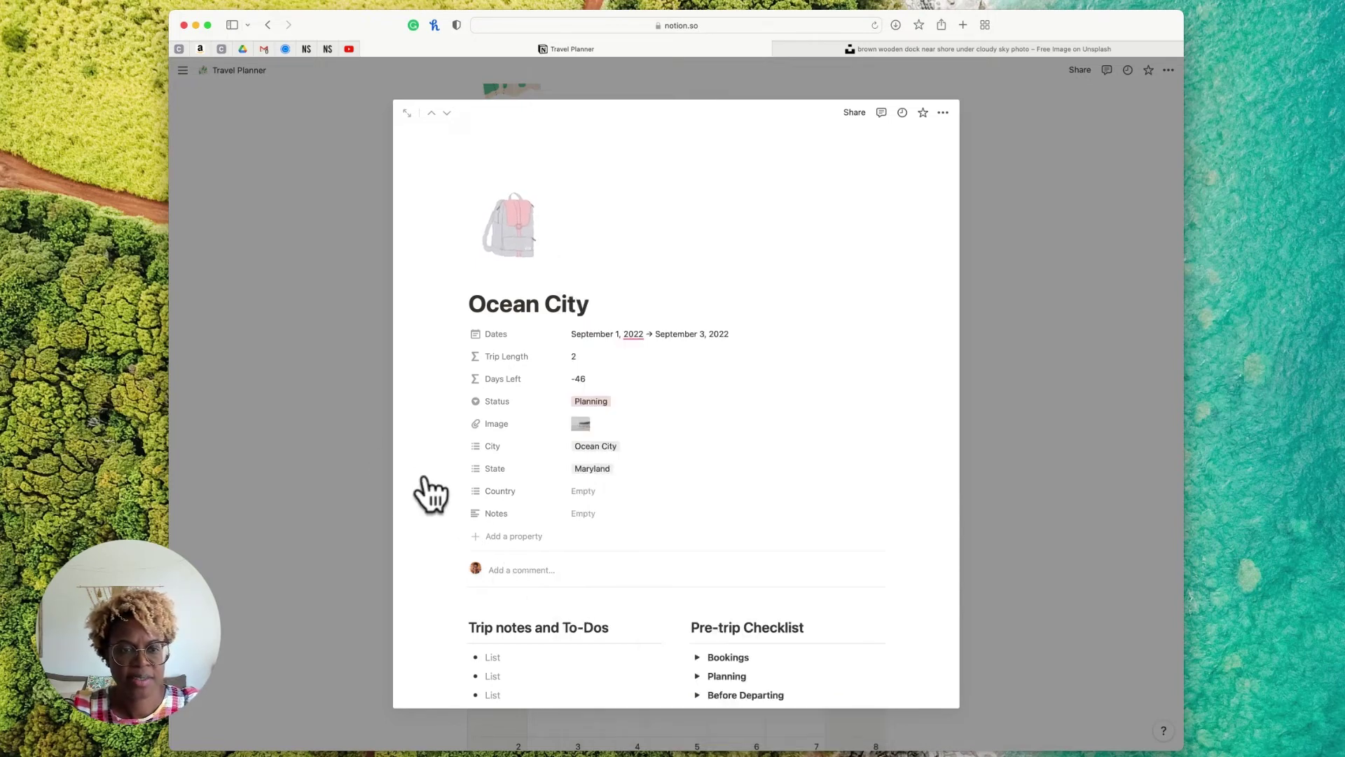
pyautogui.click(637, 511)
pyautogui.click(640, 535)
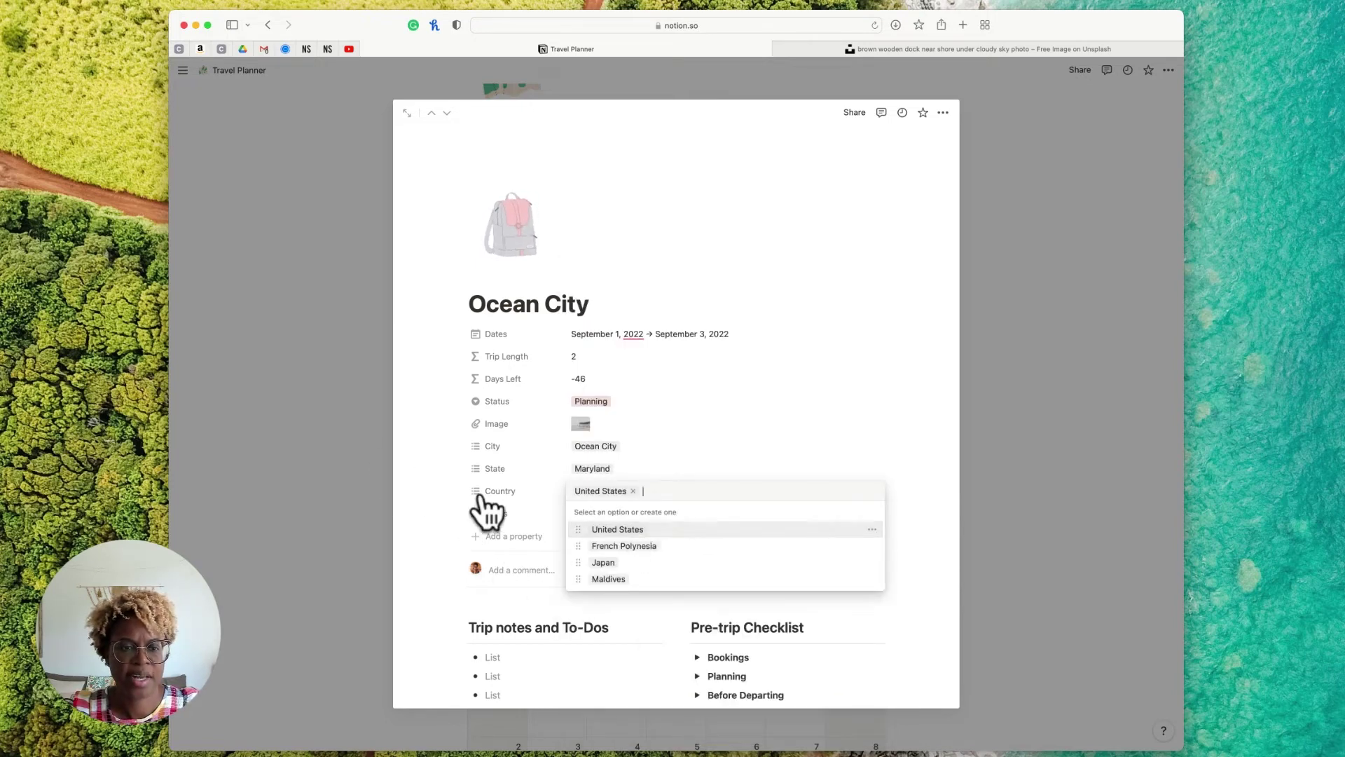
pyautogui.click(469, 495)
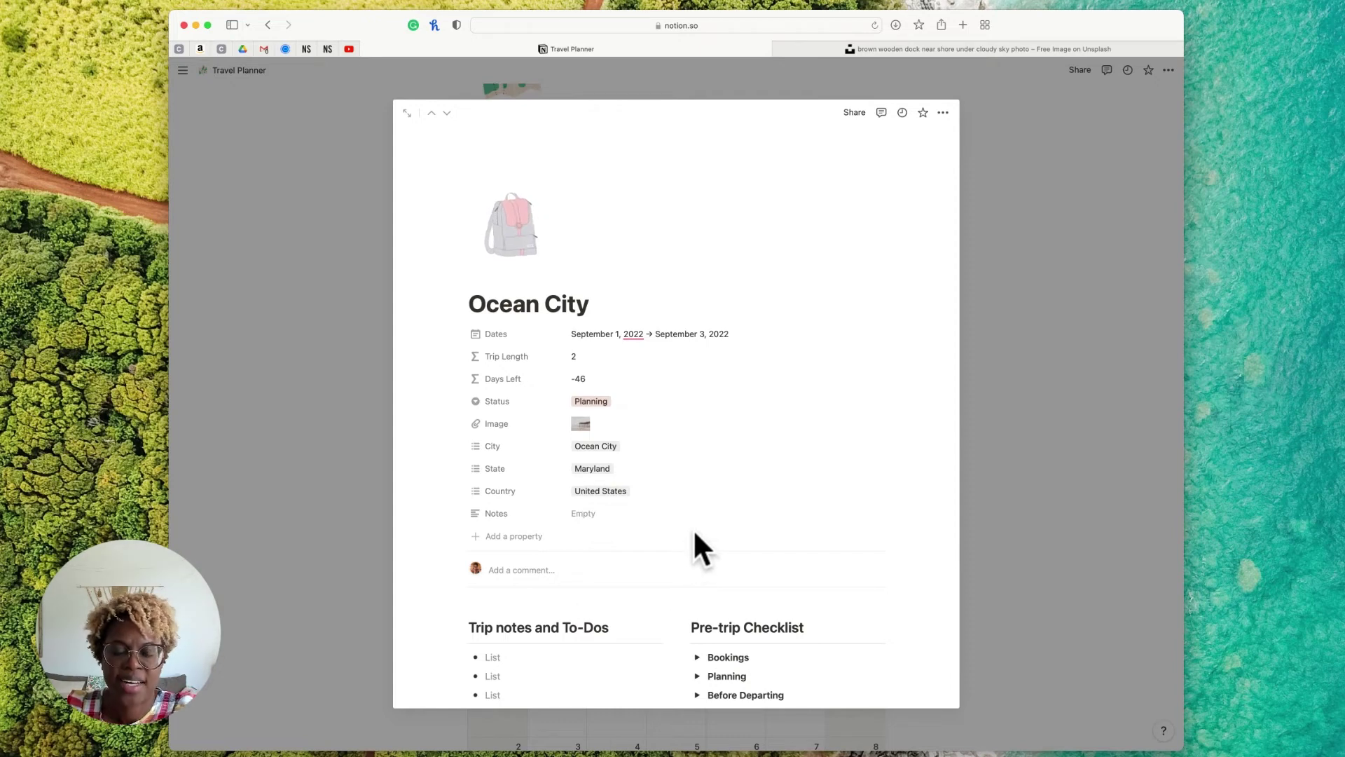
# Rename the trip page's itinerary database that is not connected to the primary database as "OC 2022"
pyautogui.scroll(-5, 699, 550)
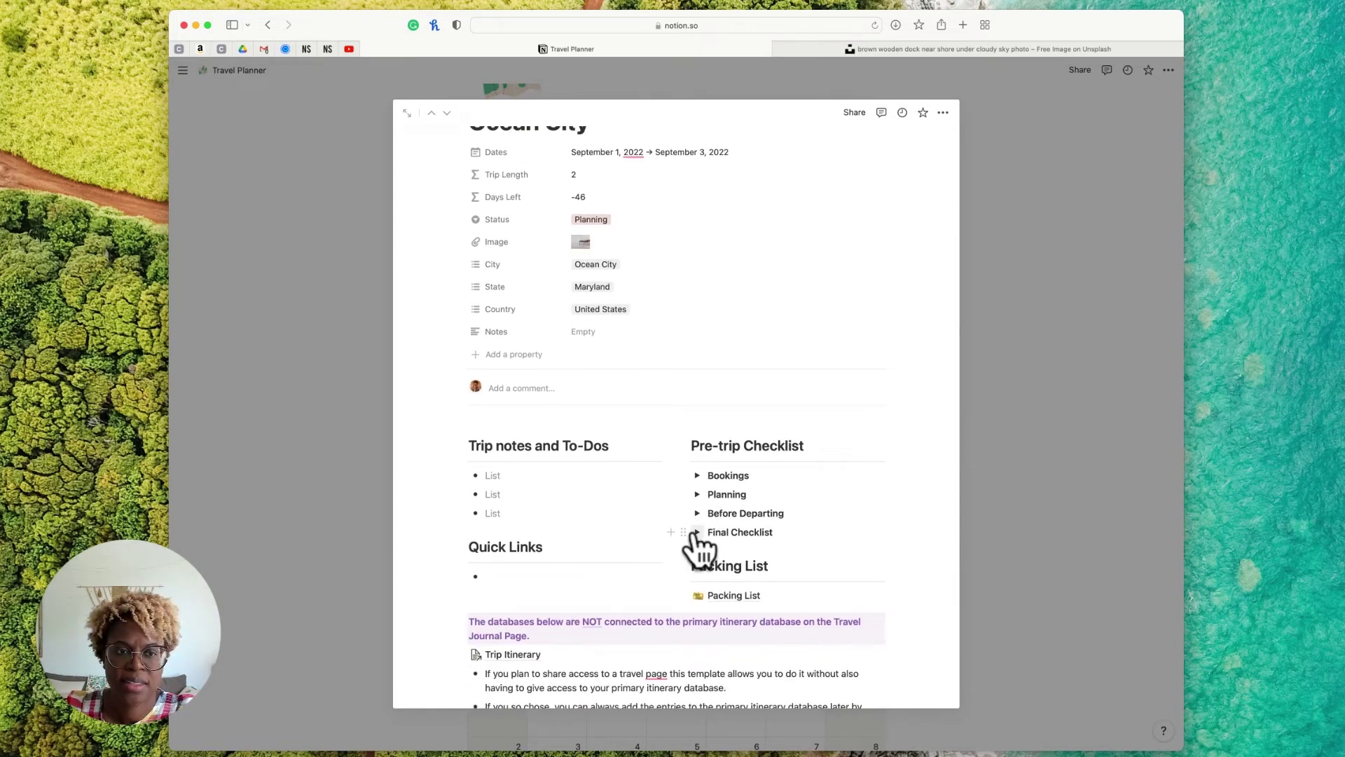
pyautogui.scroll(-8, 679, 543)
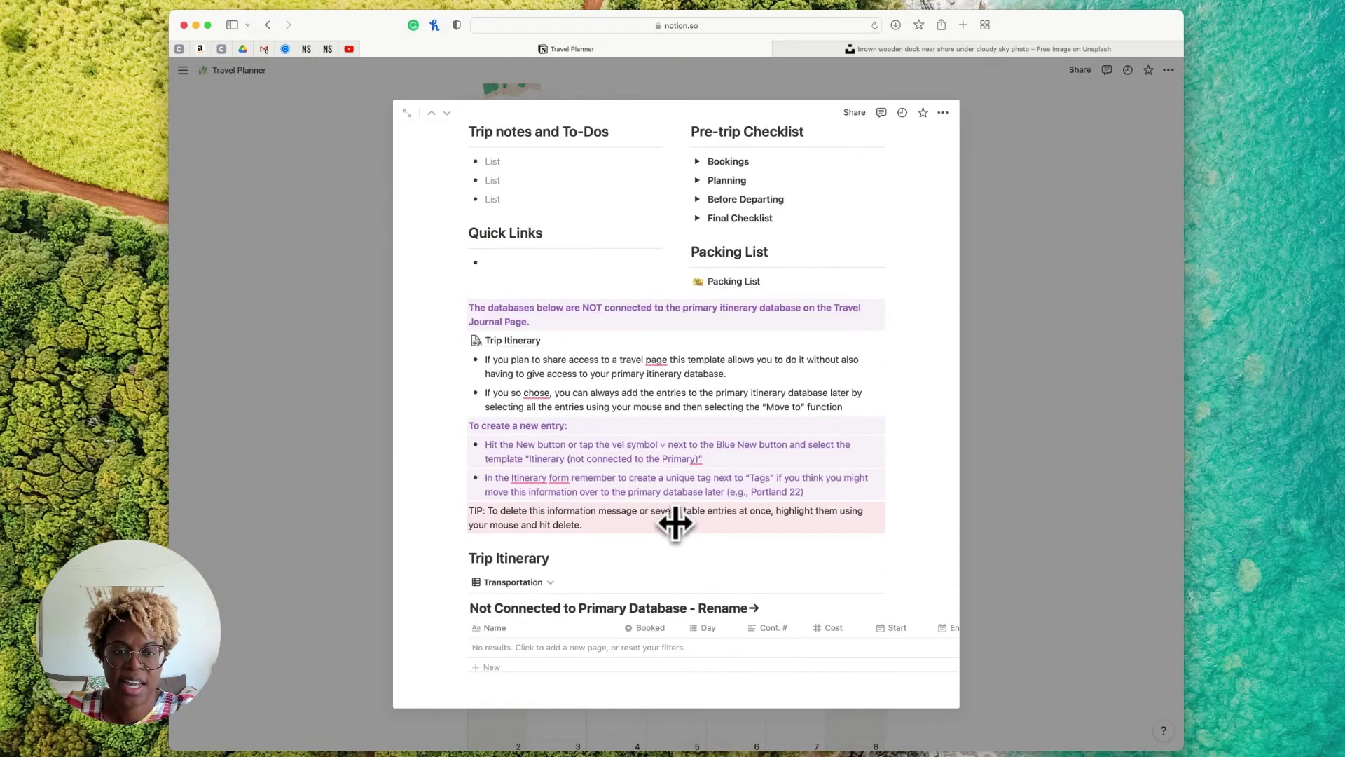
pyautogui.scroll(-4, 674, 522)
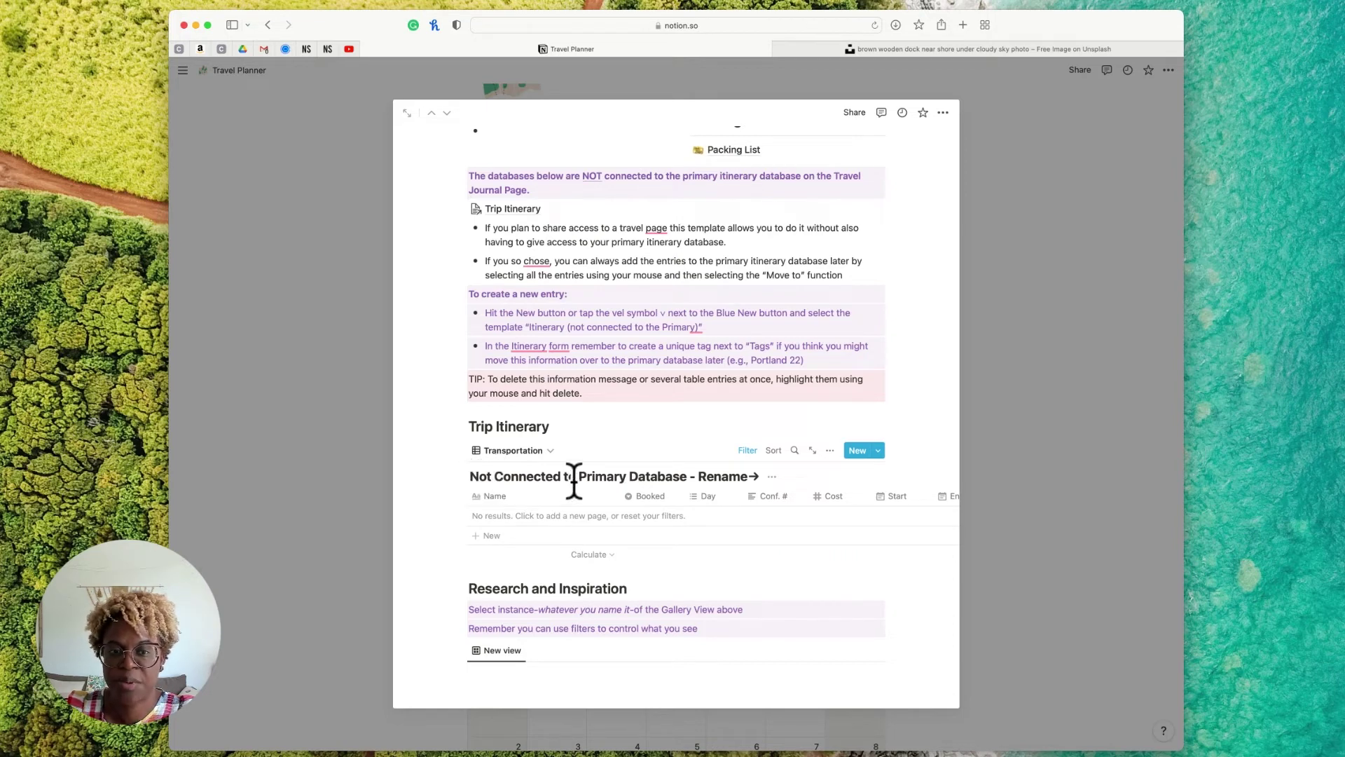
pyautogui.click(771, 477)
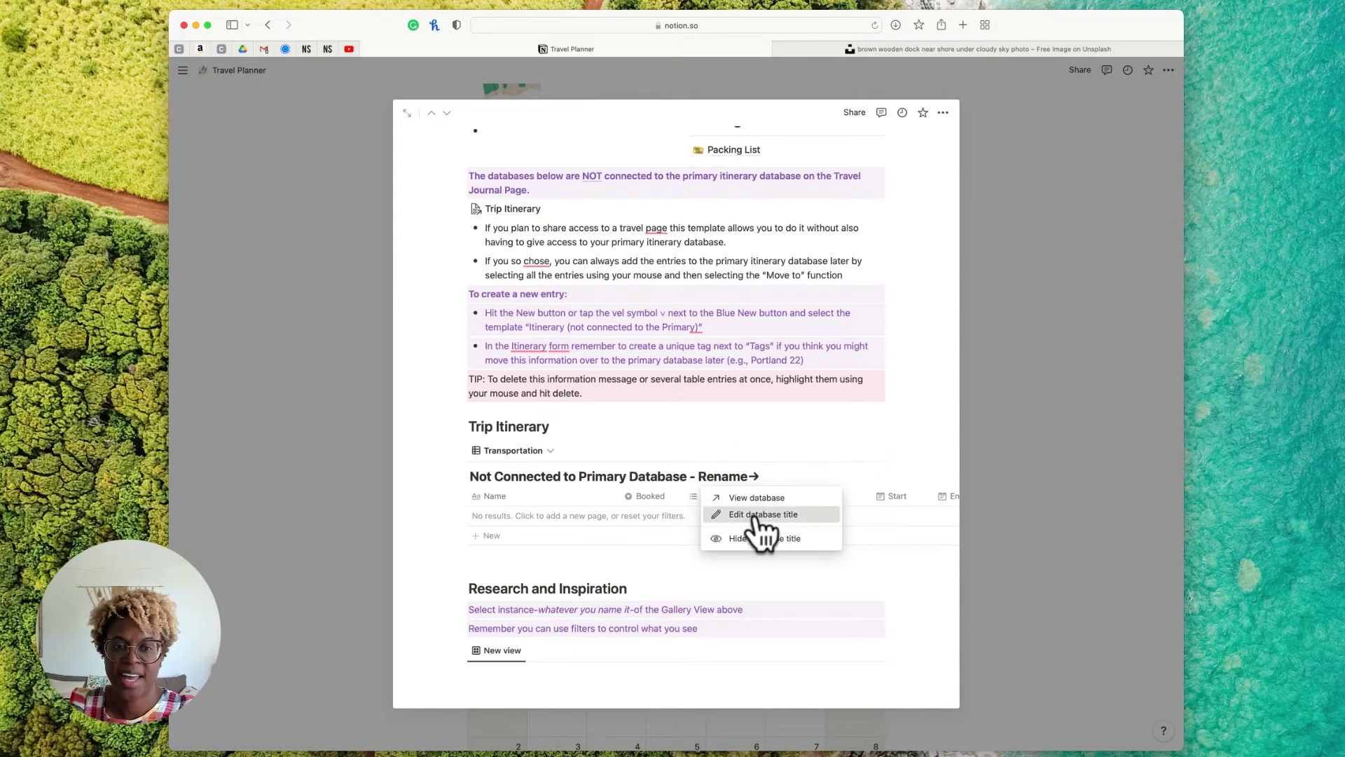
pyautogui.click(752, 516)
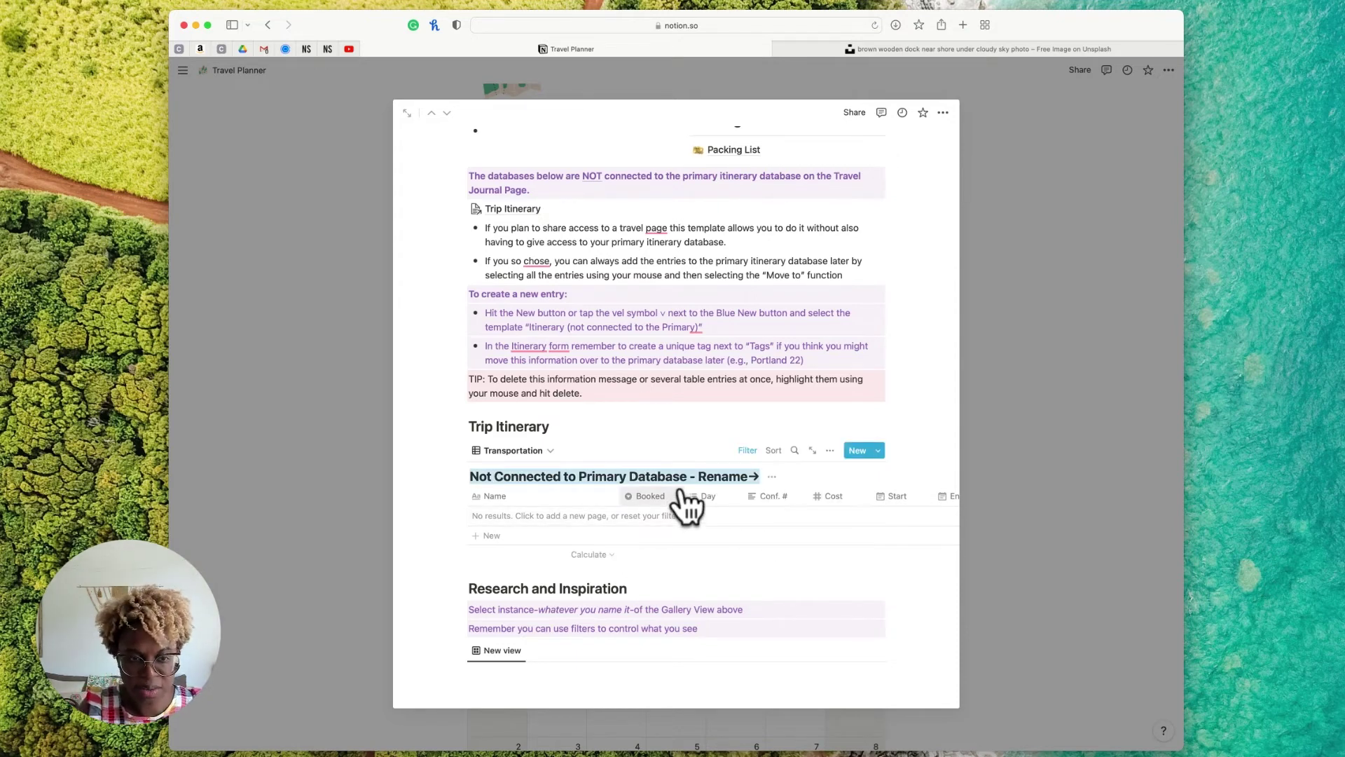
pyautogui.write('OC 2022')
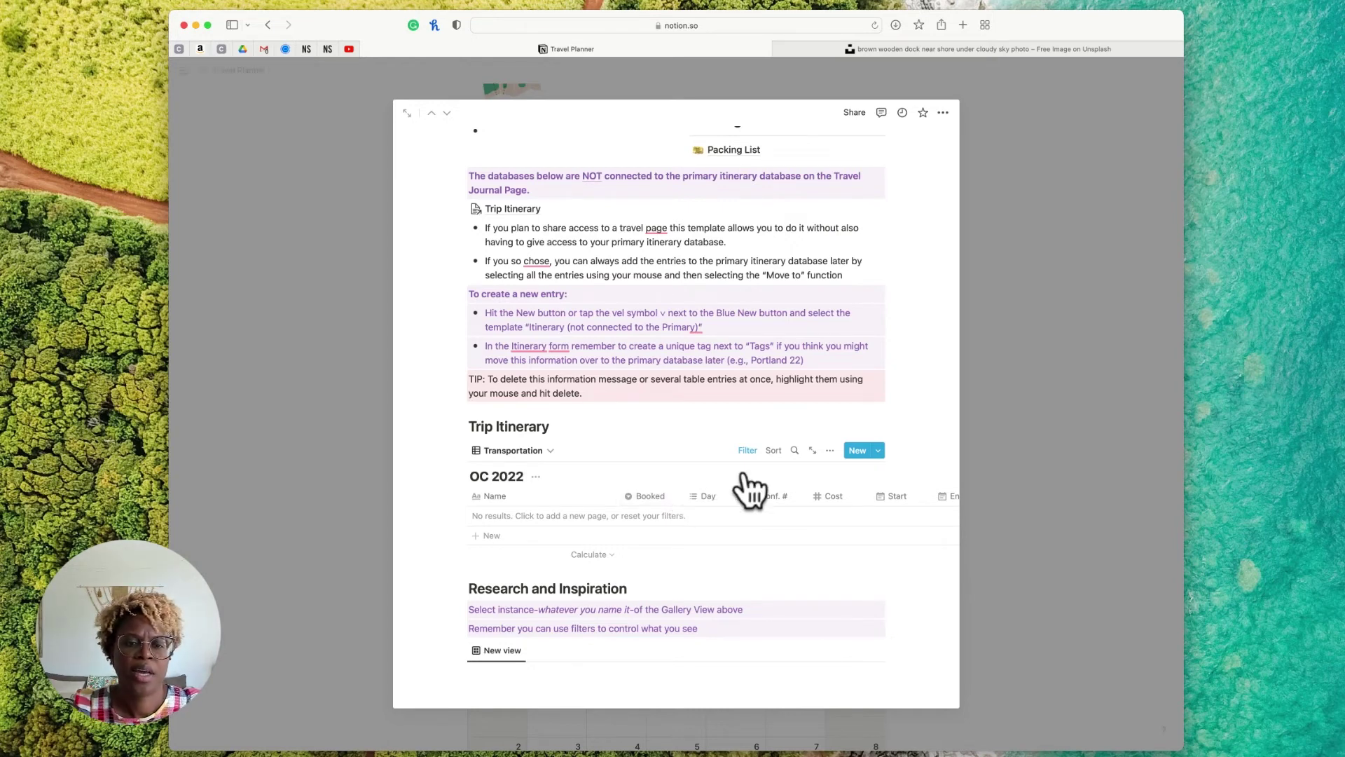
# Look up "aloft ocean city" on Google, view its image results and return to the main results
pyautogui.click(953, 51)
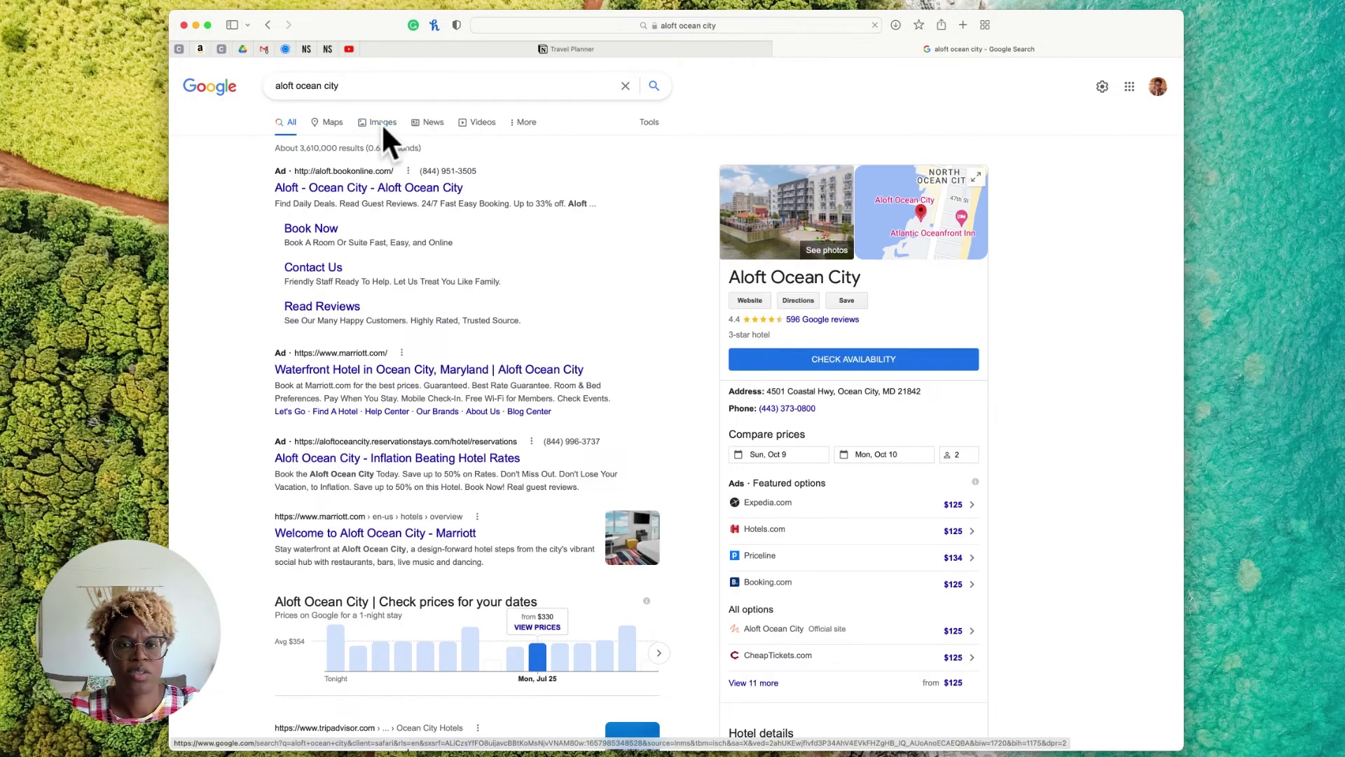
pyautogui.click(381, 123)
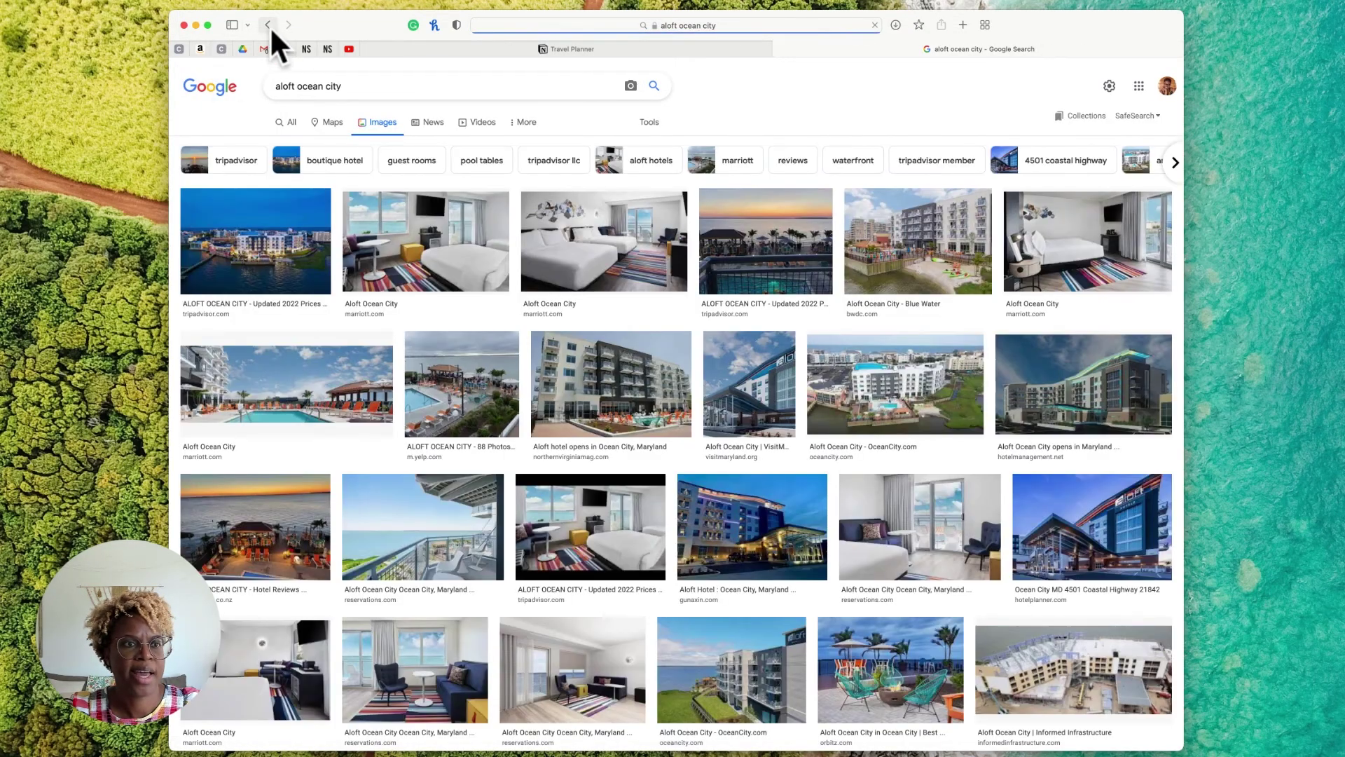
pyautogui.click(269, 26)
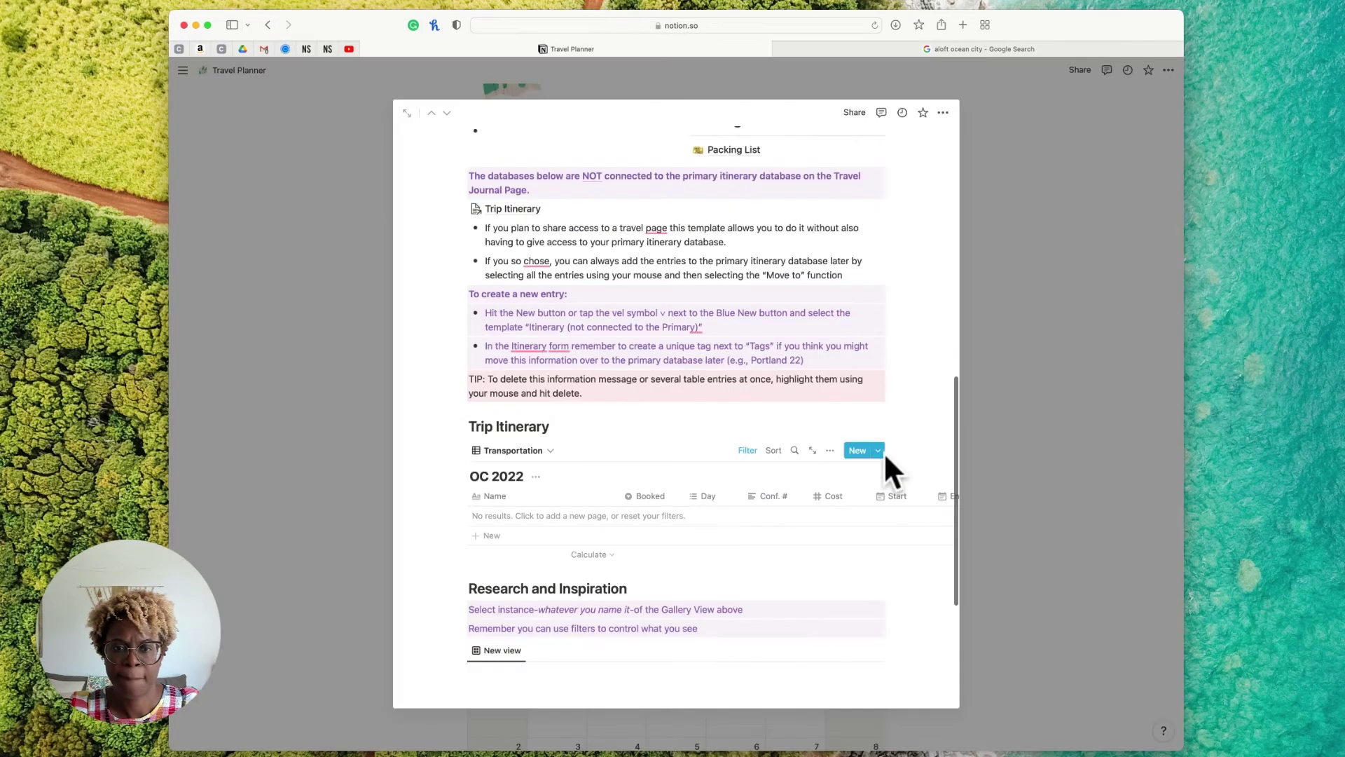
# Add an entry named "Aloft" to the OC 2022 itinerary from the "Itinerary (not connected to Primary)" template
pyautogui.click(878, 451)
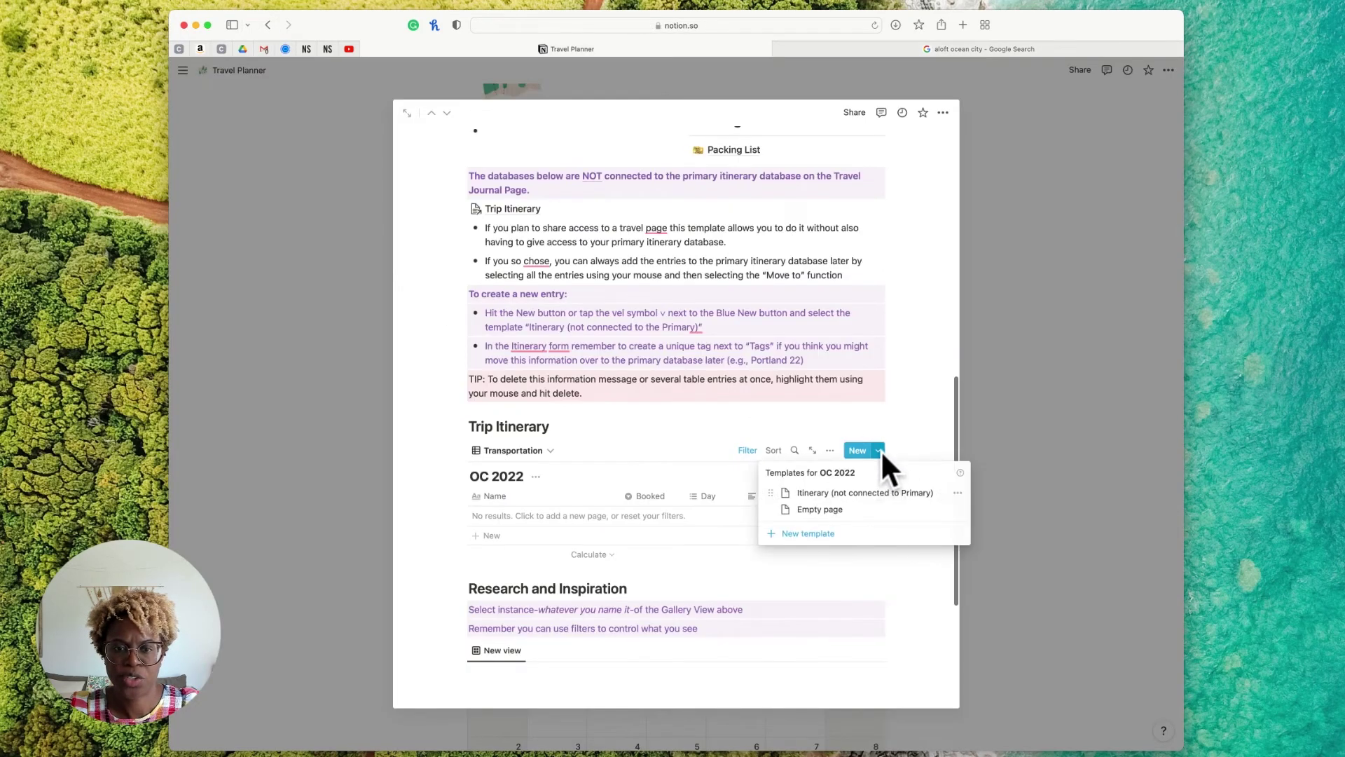
pyautogui.click(860, 494)
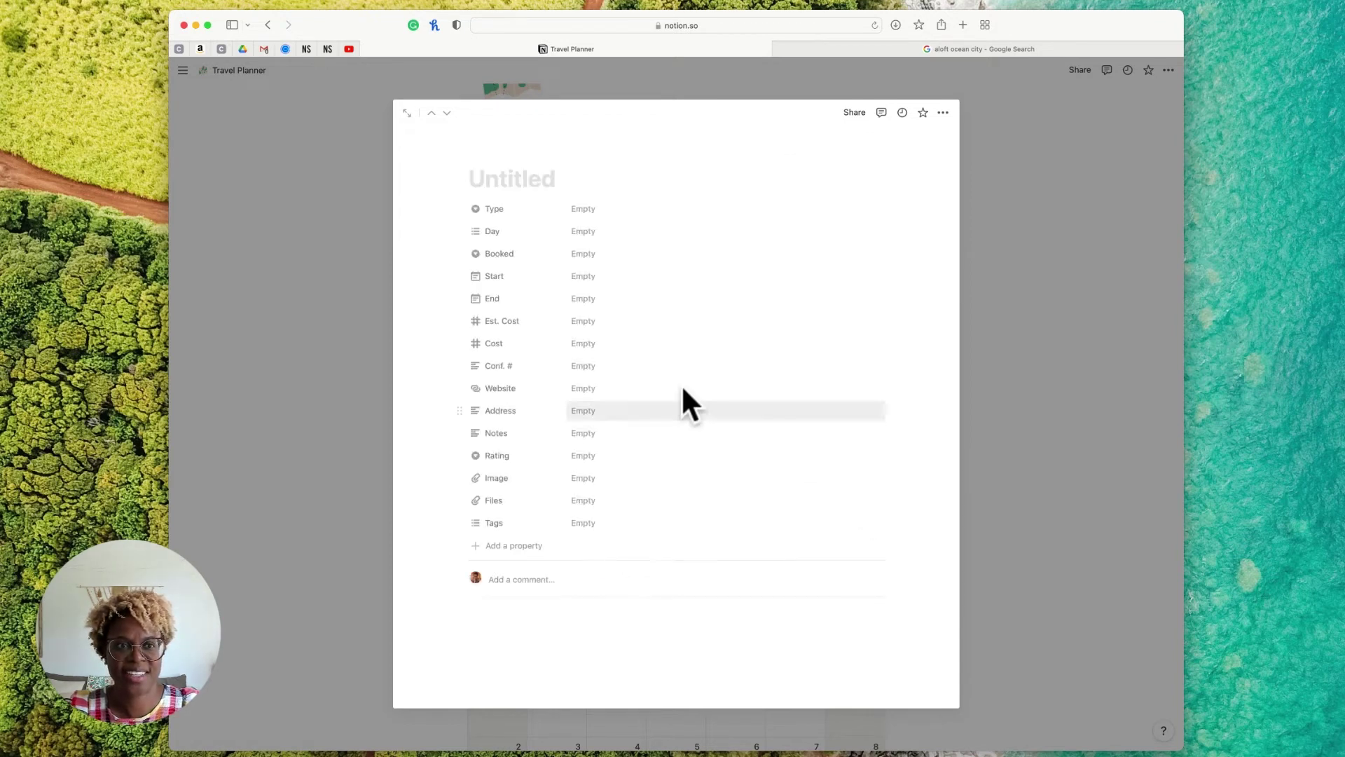
pyautogui.click(540, 172)
pyautogui.write('Aloft')
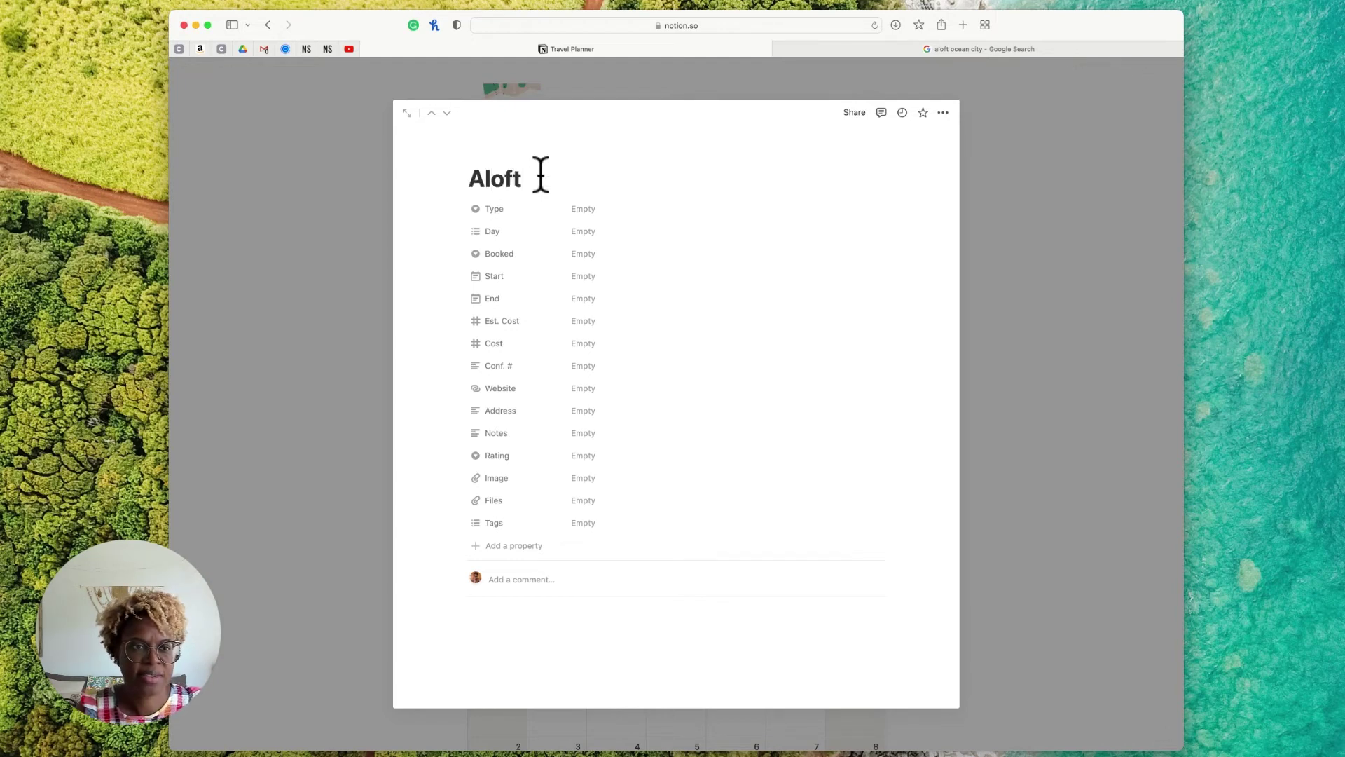
# Set the Aloft entry's type to Accommodation and its booked status to Reserved
pyautogui.click(579, 208)
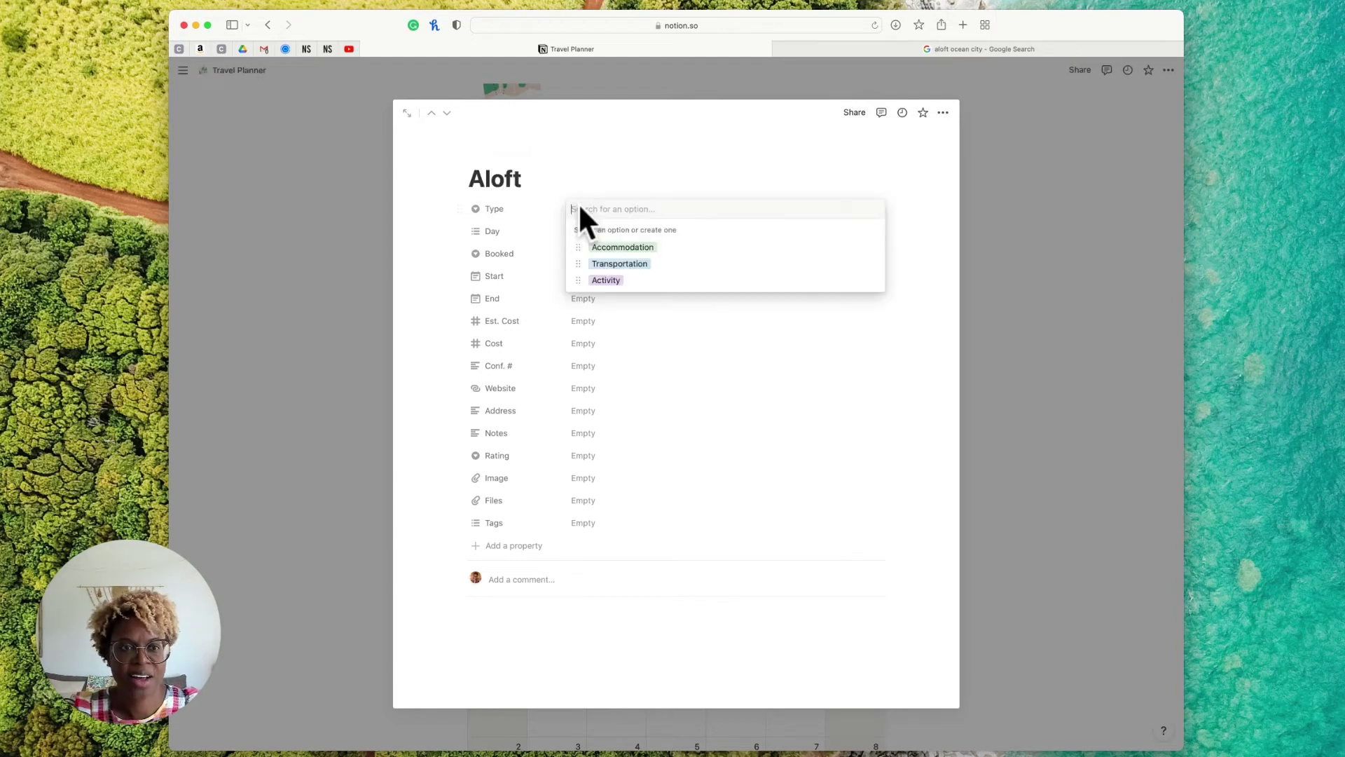
pyautogui.click(609, 250)
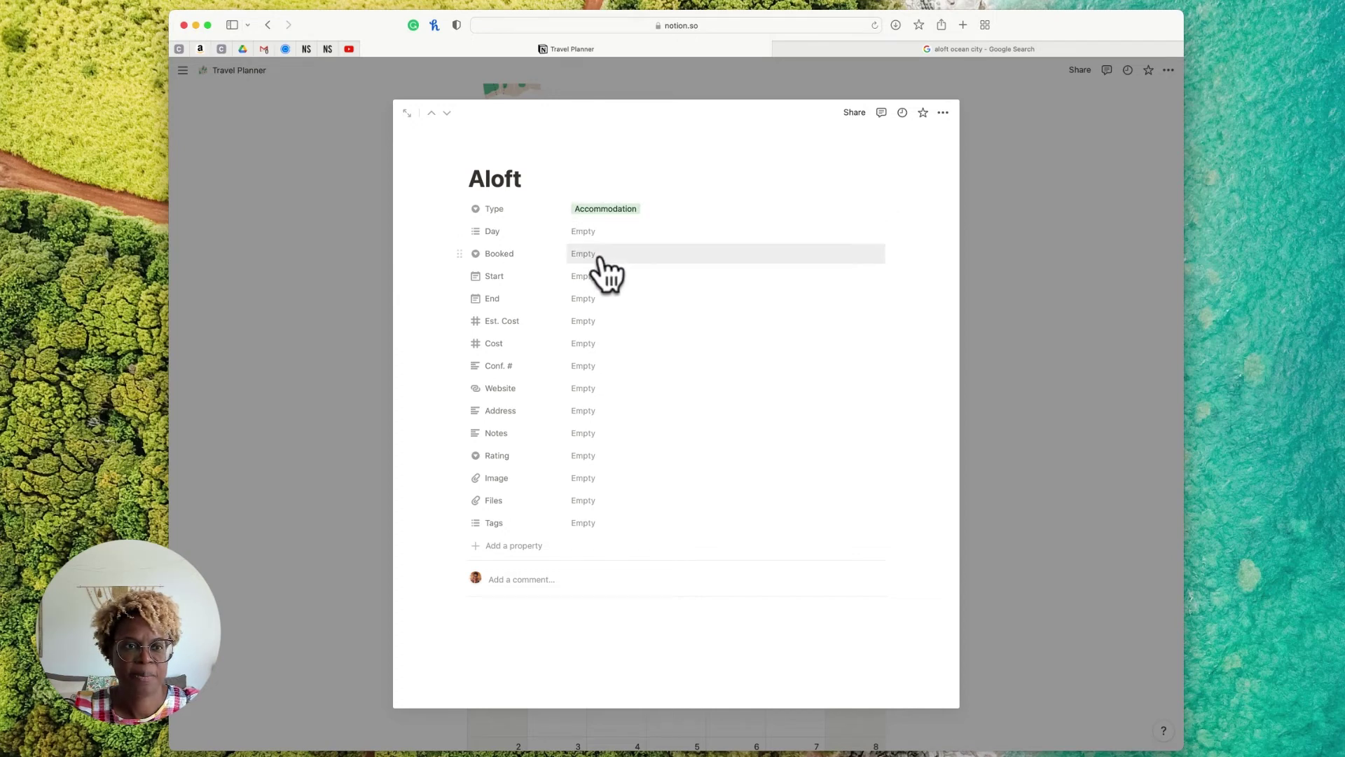
pyautogui.click(601, 256)
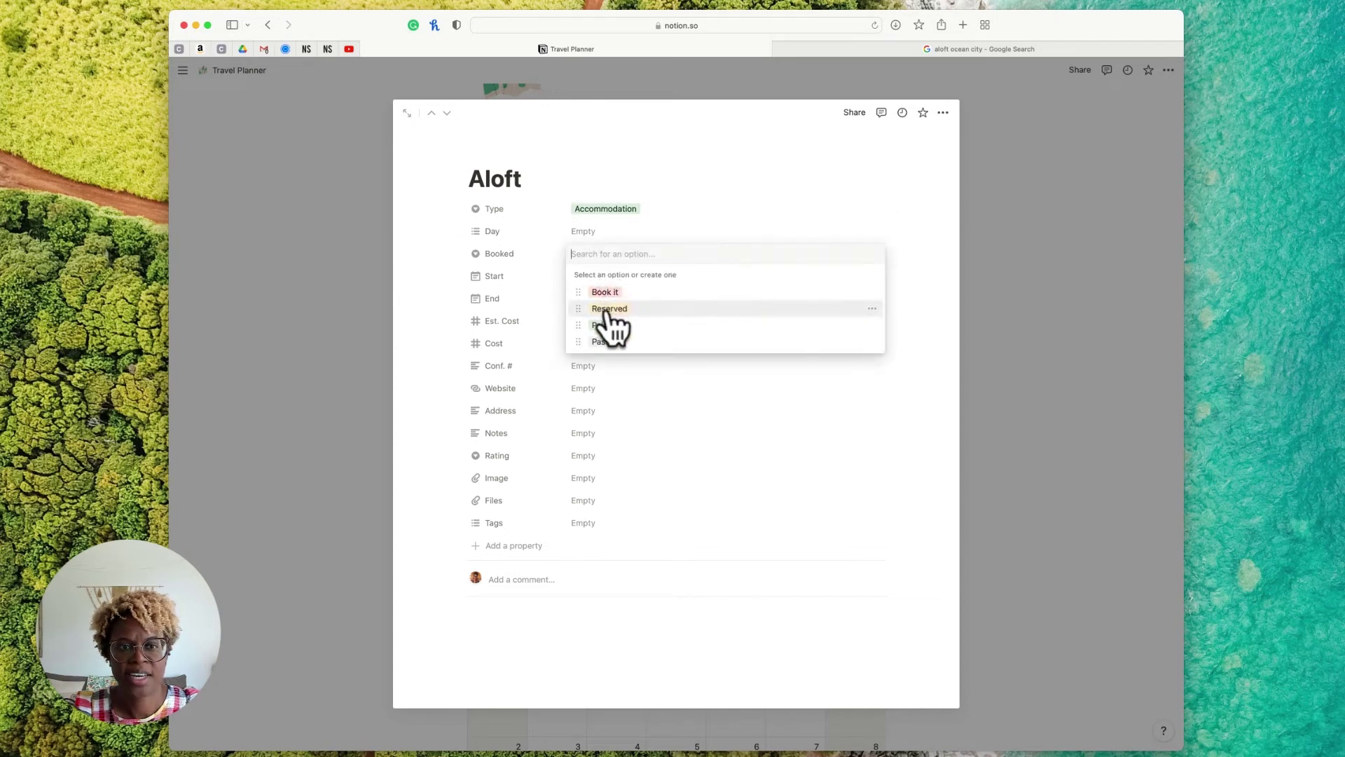
pyautogui.click(602, 294)
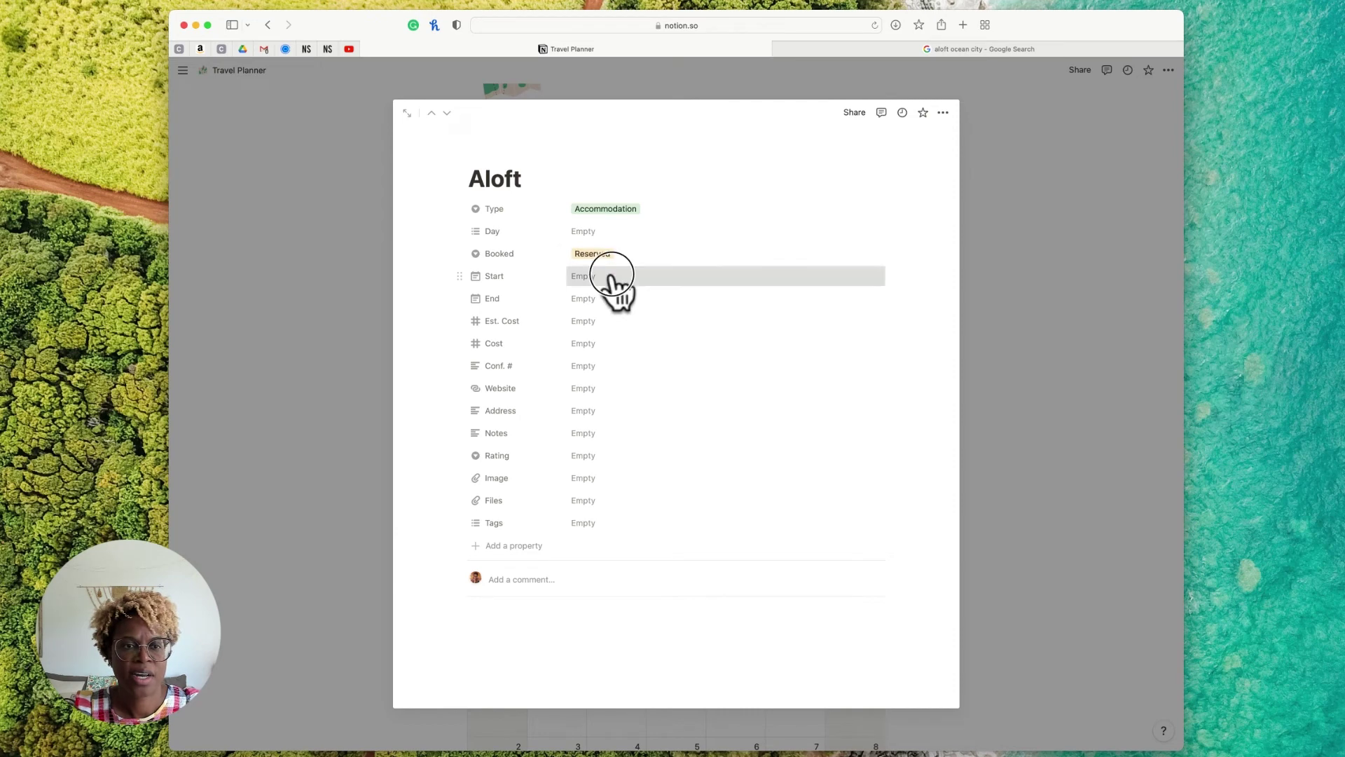
# Set the Aloft entry's Start property to the date range 09/01/2022 to 09/03/2022
pyautogui.click(617, 279)
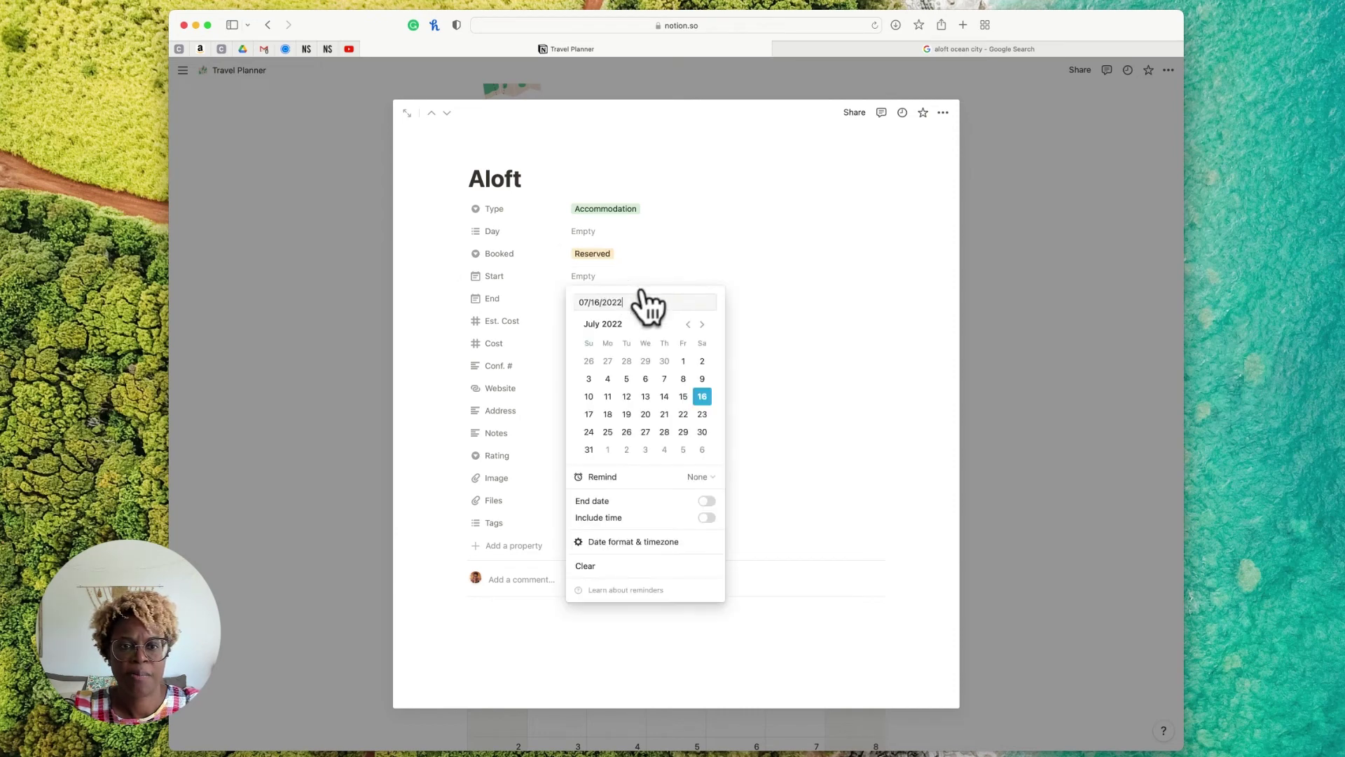
pyautogui.click(702, 324)
pyautogui.click(702, 324)
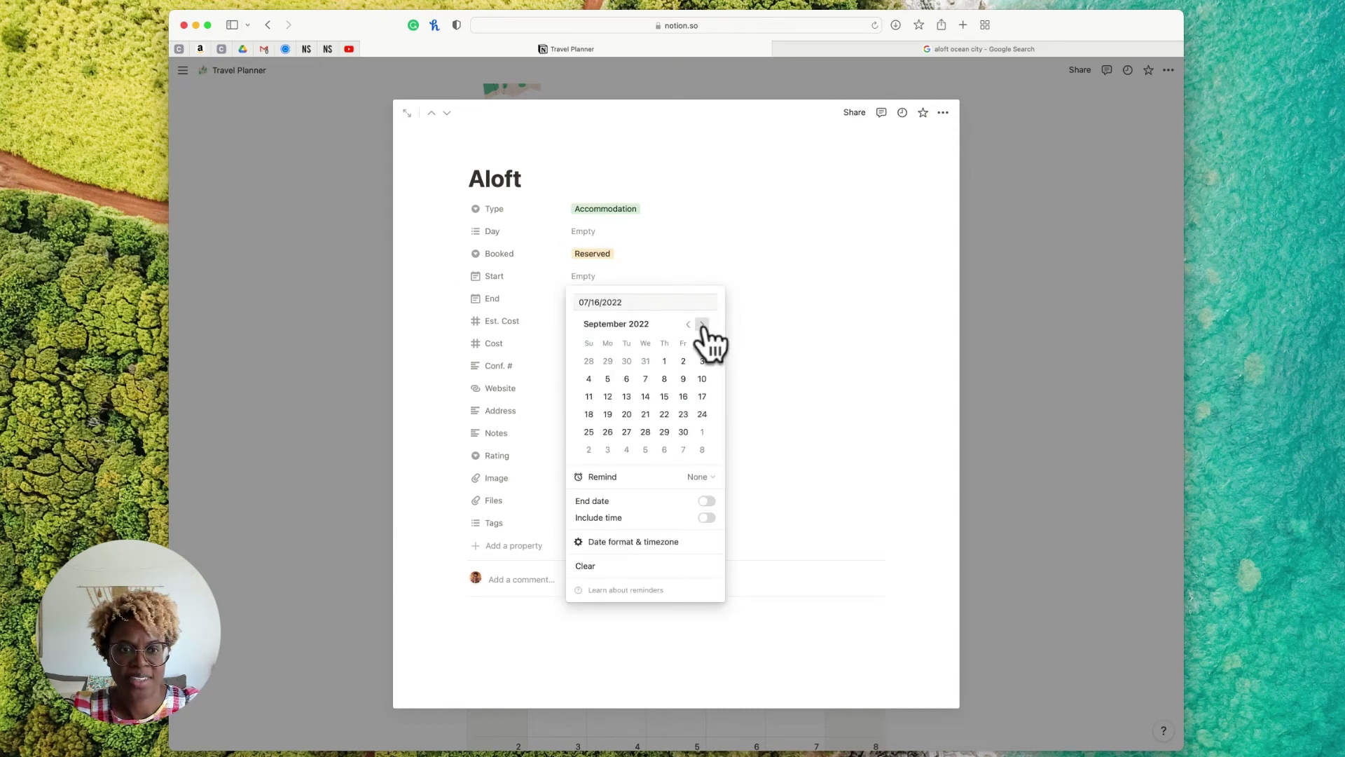
pyautogui.click(664, 361)
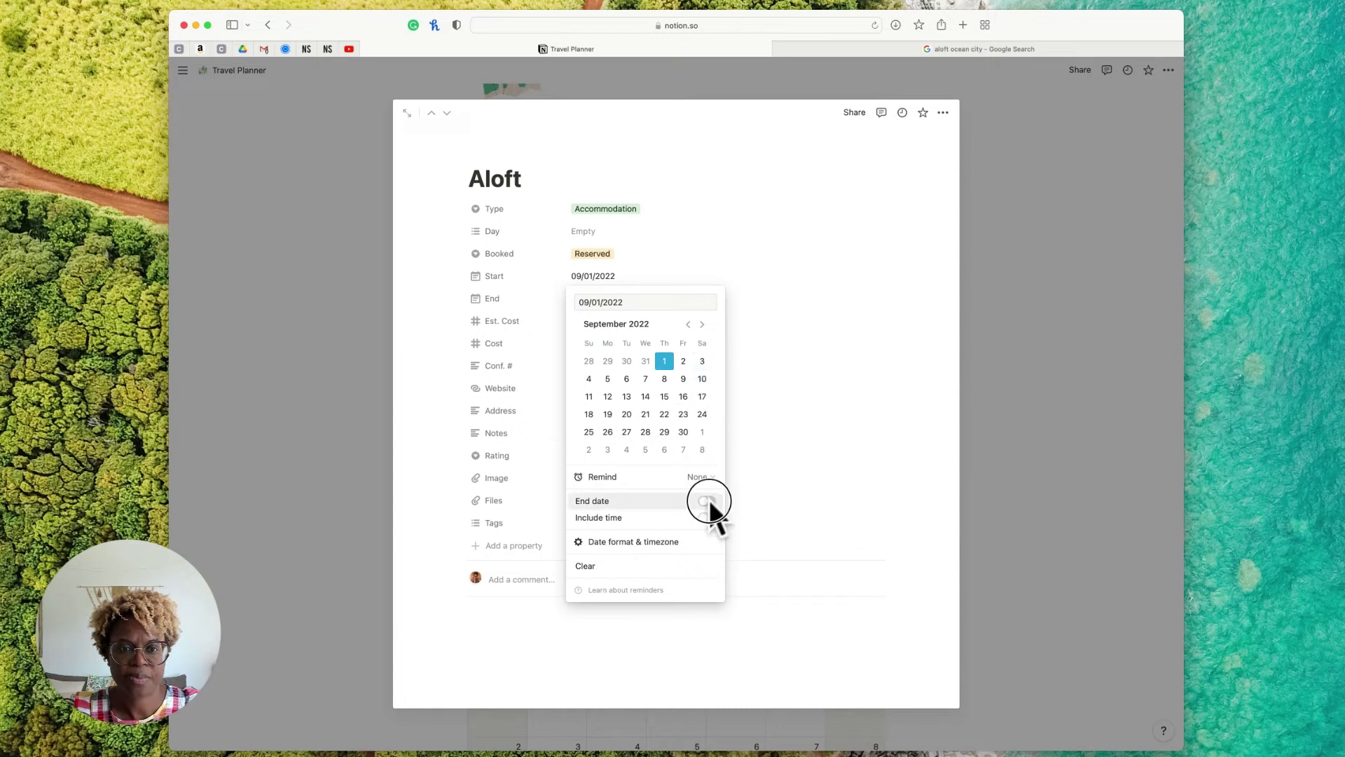
pyautogui.click(707, 501)
pyautogui.click(702, 361)
pyautogui.click(774, 367)
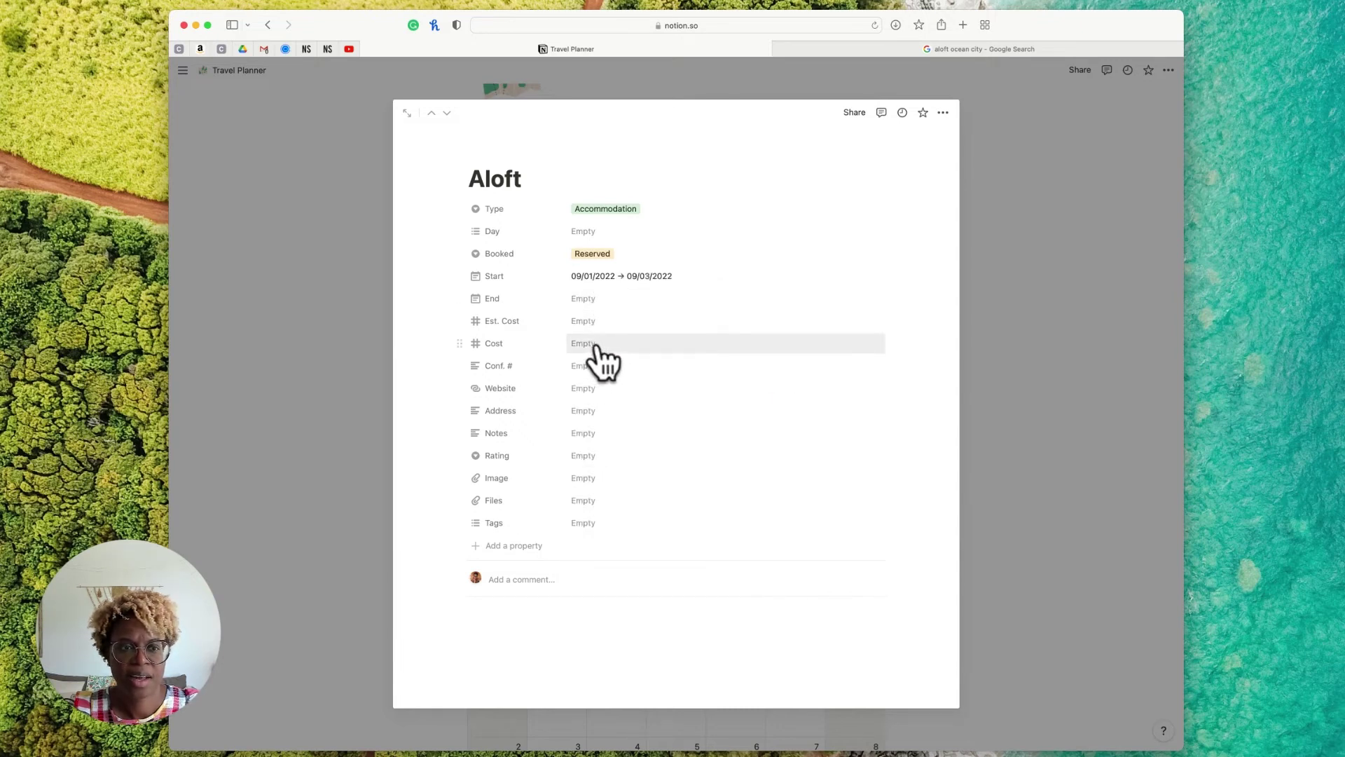
# Set the Aloft entry's cost to 500 and fill in its confirmation number
pyautogui.click(594, 346)
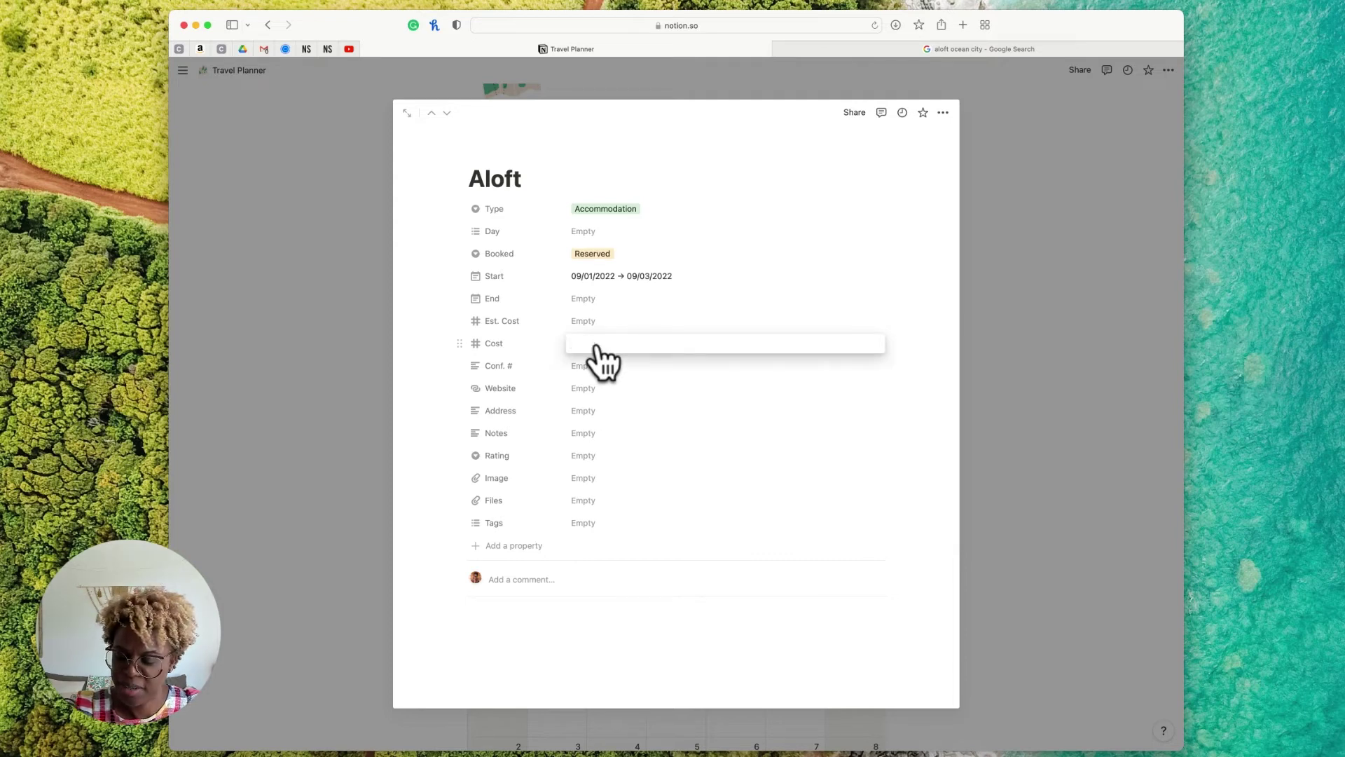
pyautogui.write('500')
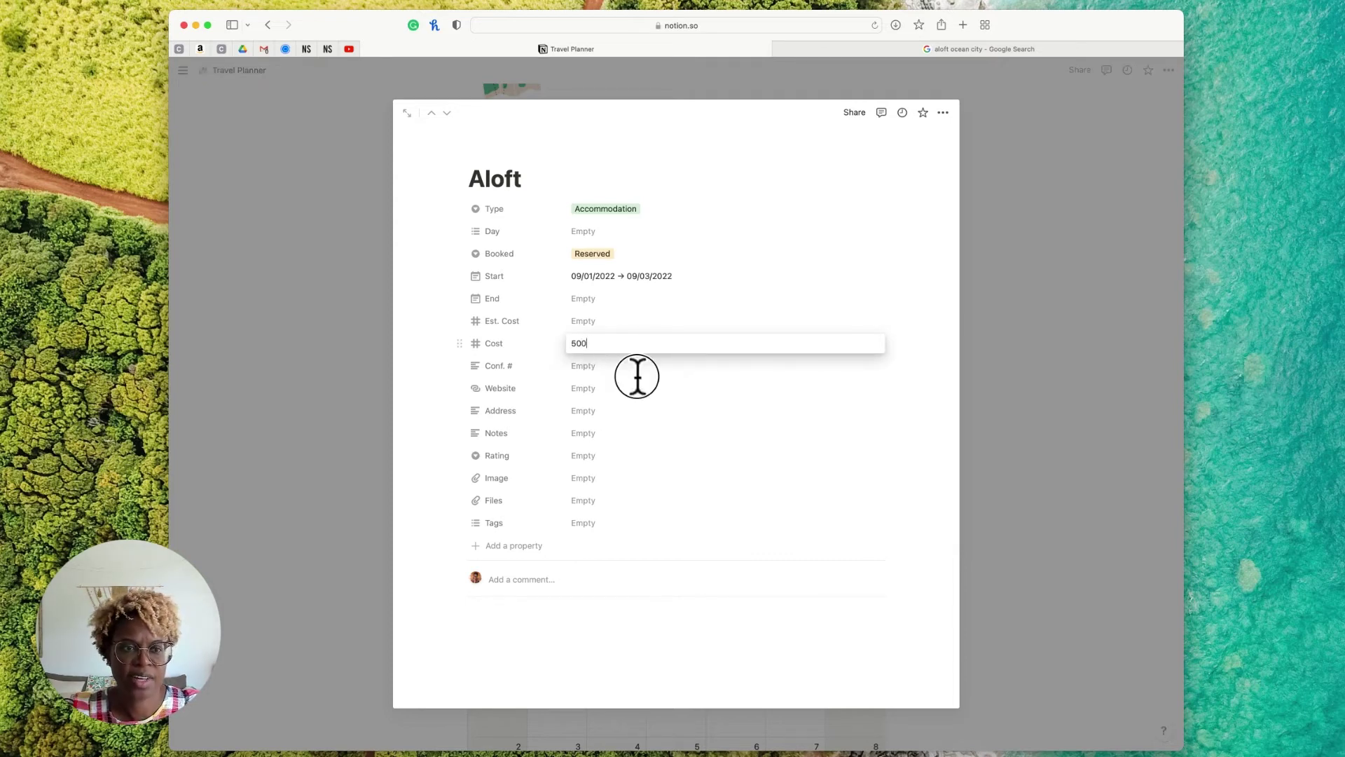
pyautogui.press('Return')
pyautogui.click(609, 365)
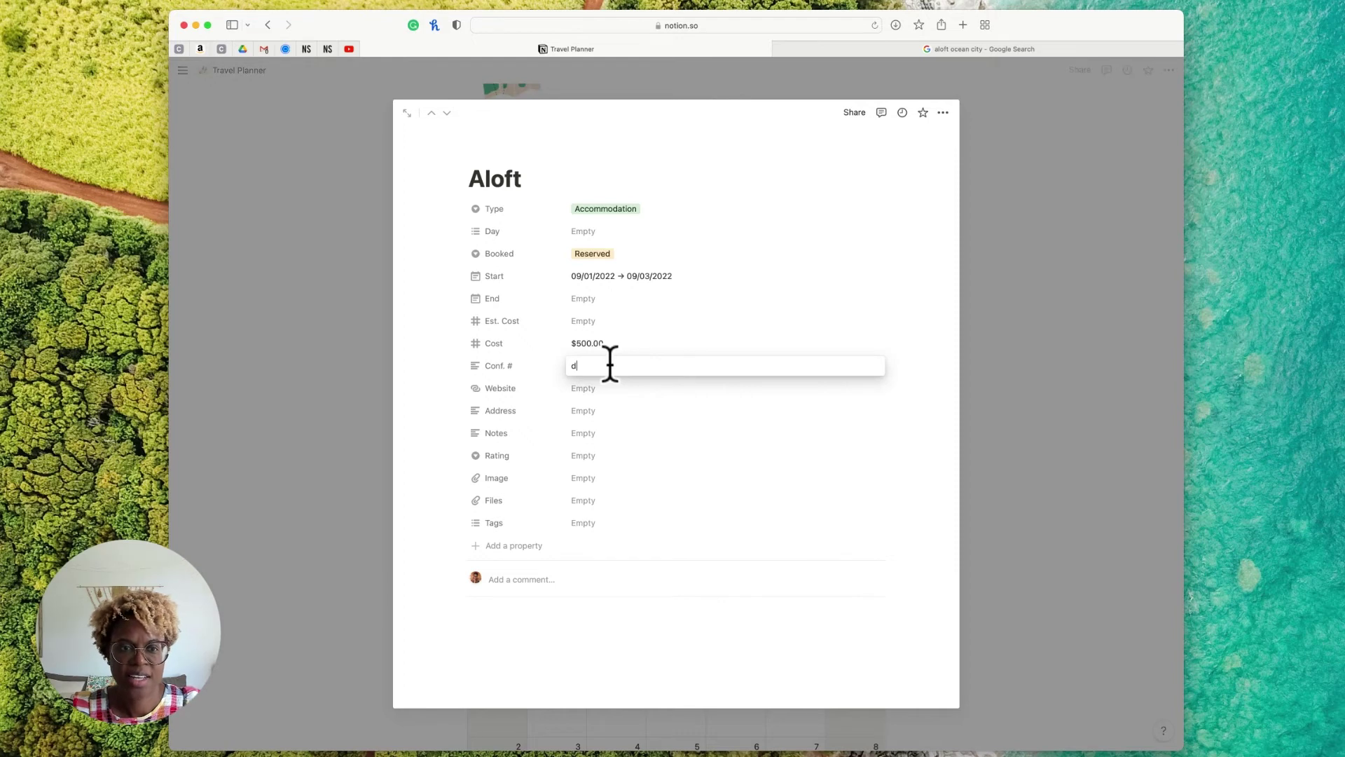
pyautogui.write('dfgdfg d')
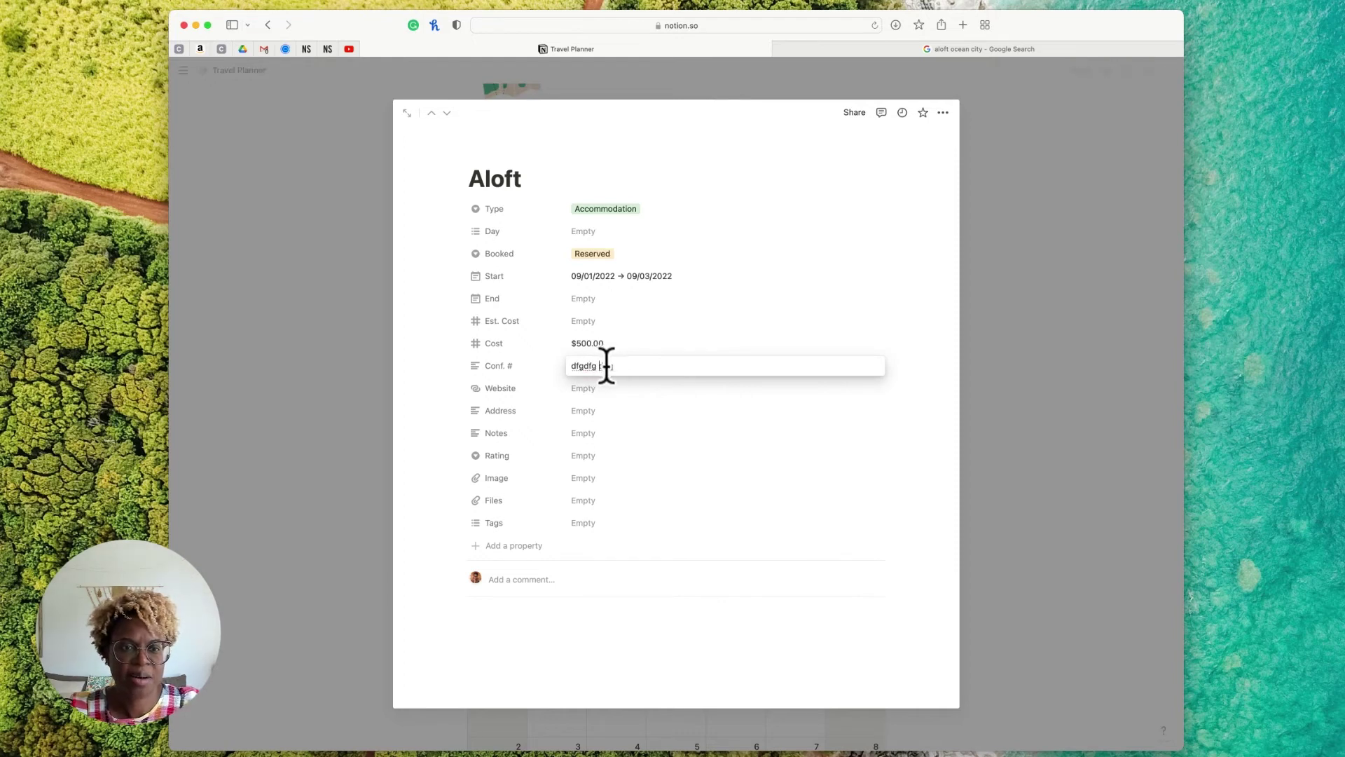
pyautogui.write('og')
pyautogui.press('Return')
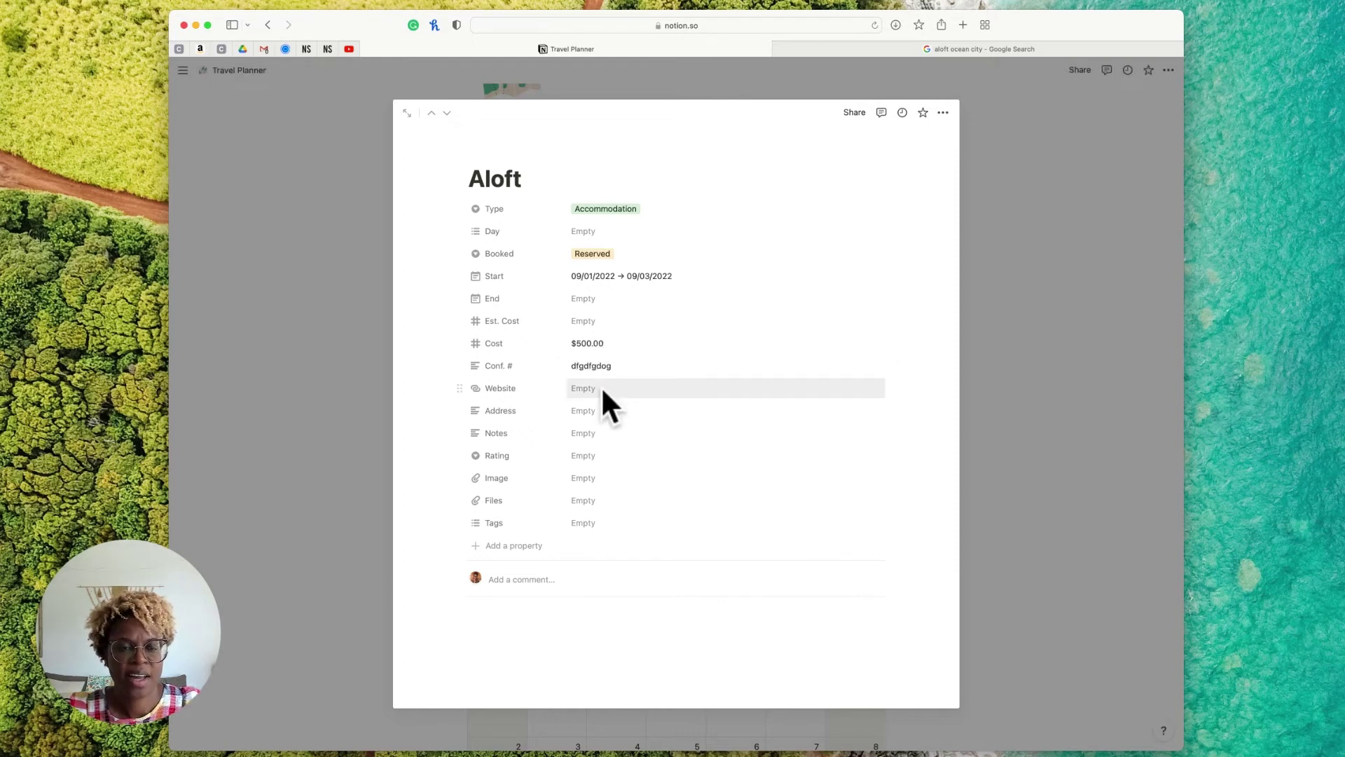
# Enter the hotel's postal address in the Aloft entry and leave its image empty
pyautogui.click(601, 413)
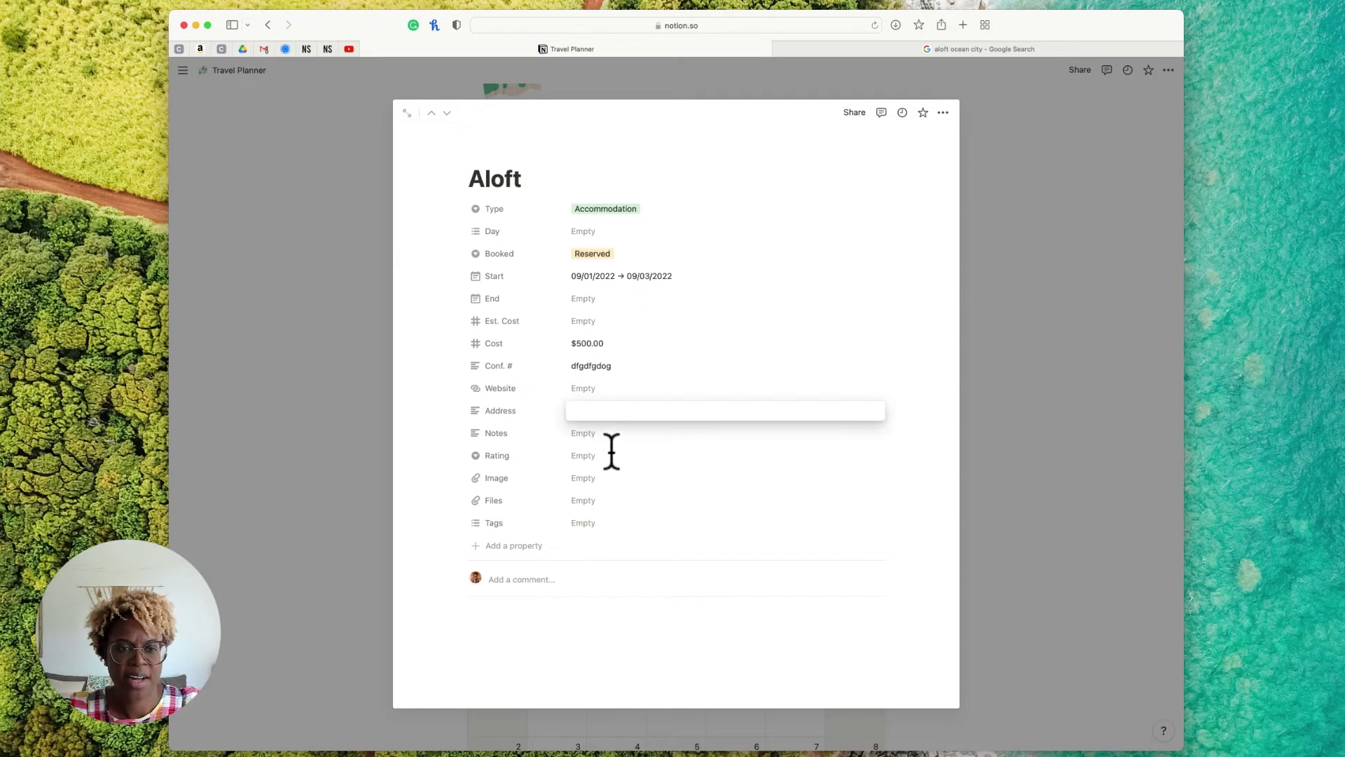
pyautogui.write('4501 Coastal Hwy, Ocean City, MD 21842')
pyautogui.press('Return')
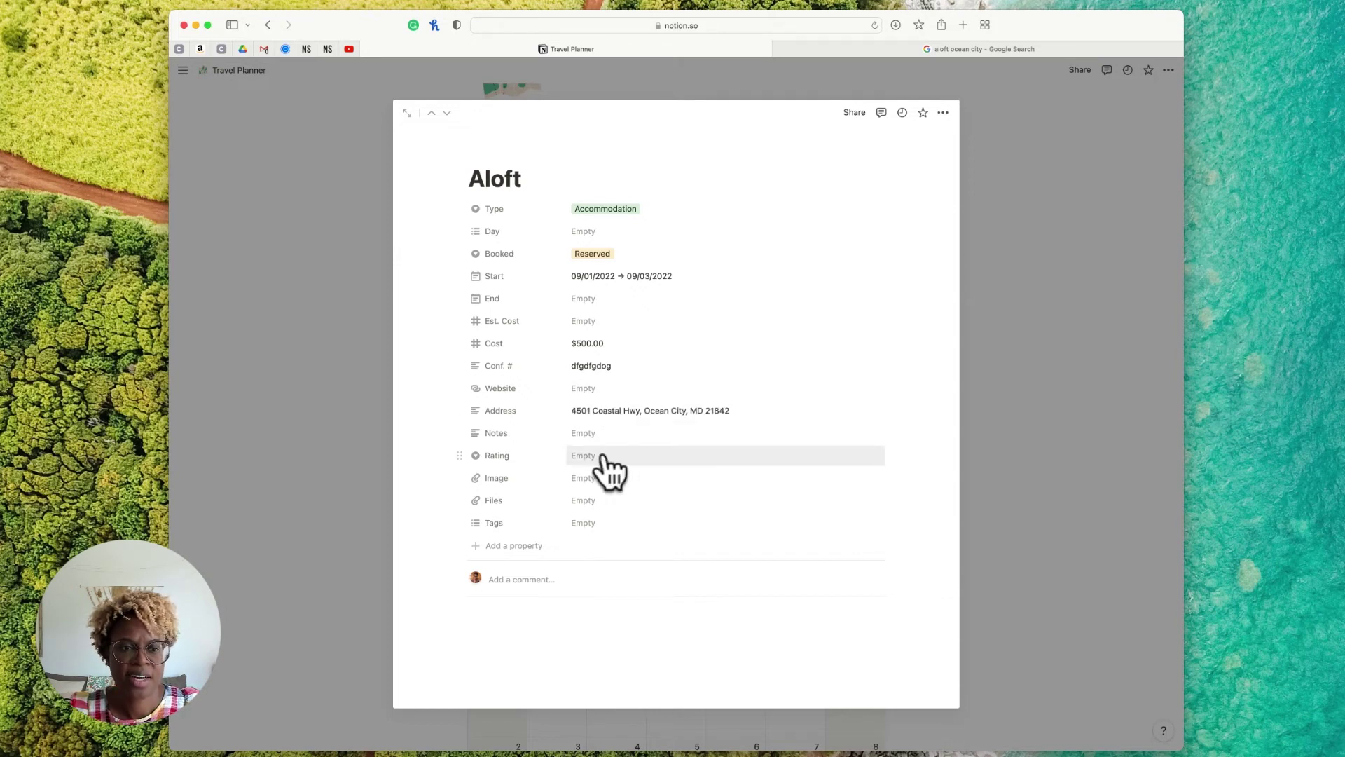
pyautogui.click(594, 478)
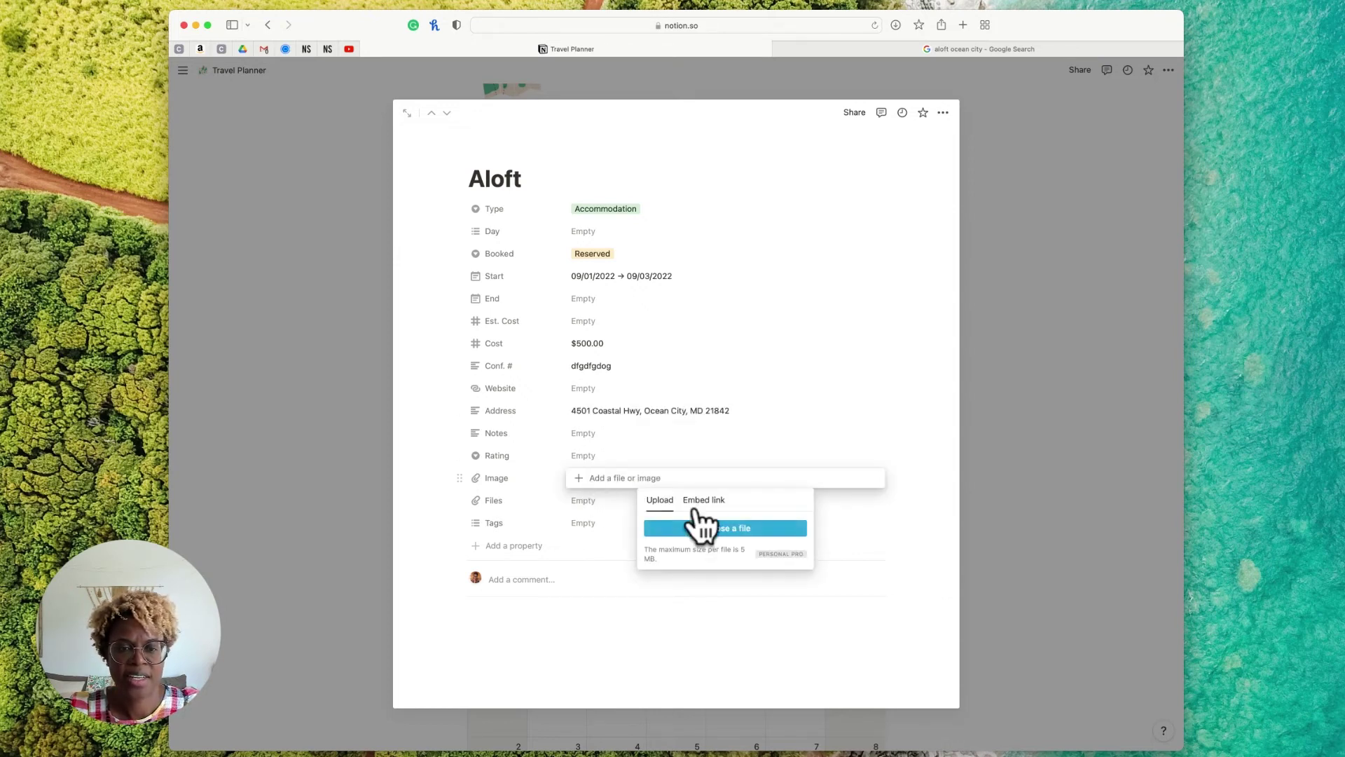
pyautogui.click(582, 515)
# Create the tag "Ocean City 2022" on the Aloft entry, look at its color options and close the entry
pyautogui.click(587, 523)
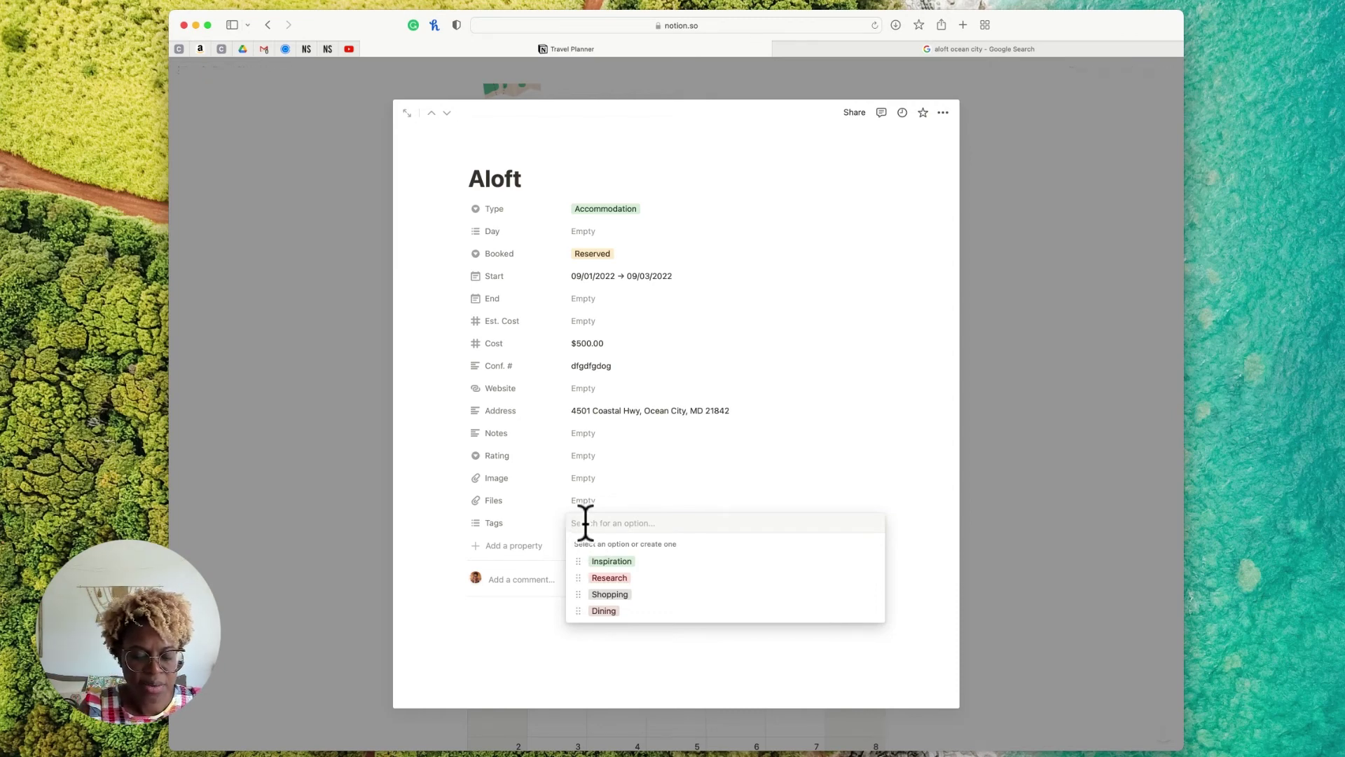
pyautogui.write('Ocean City 202')
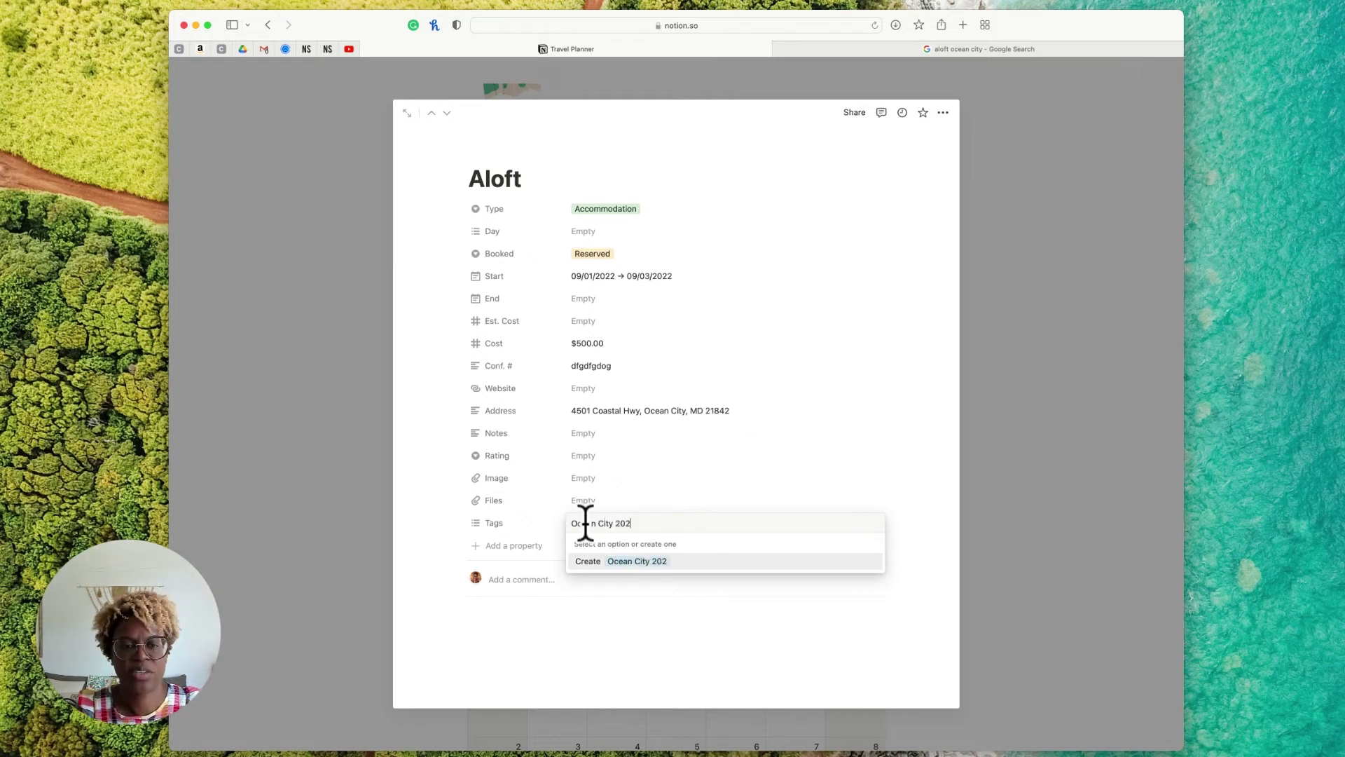
pyautogui.write('2')
pyautogui.press('Return')
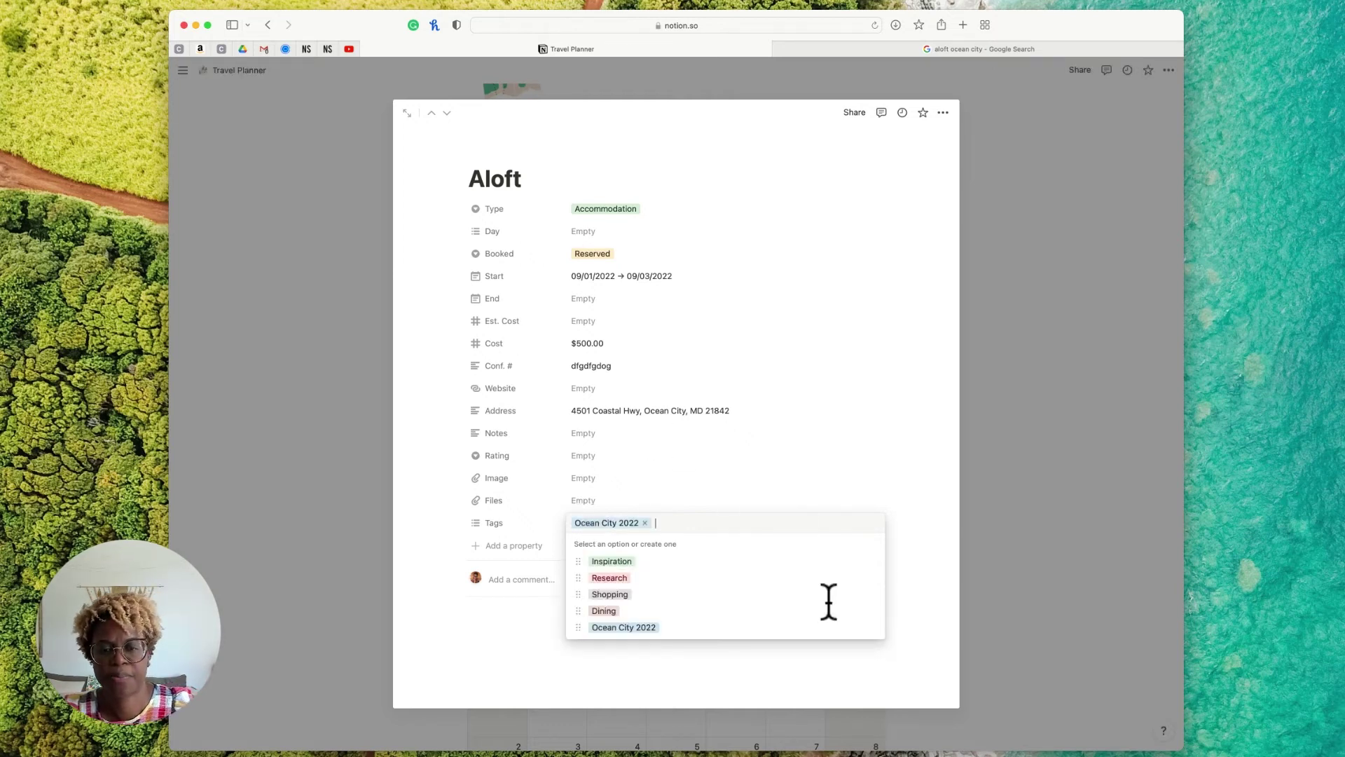
pyautogui.click(870, 627)
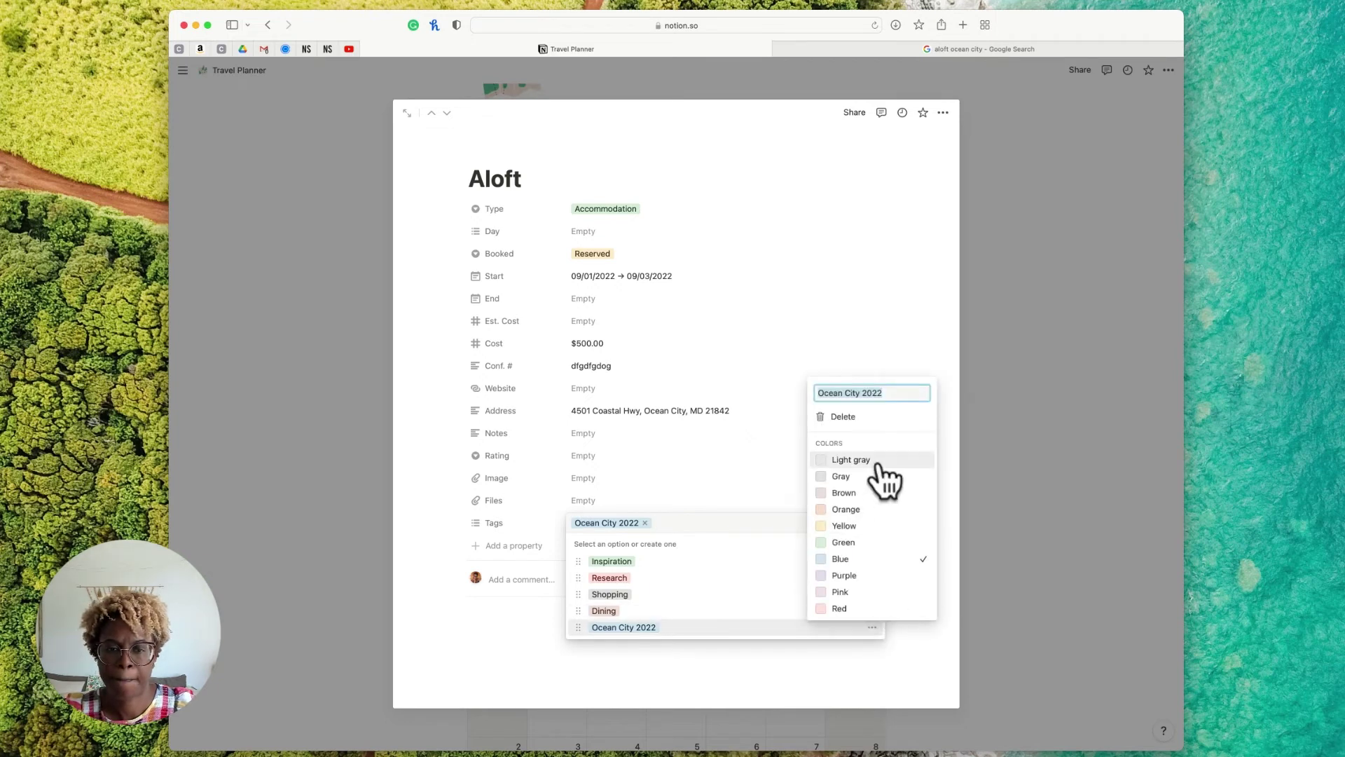
pyautogui.click(559, 506)
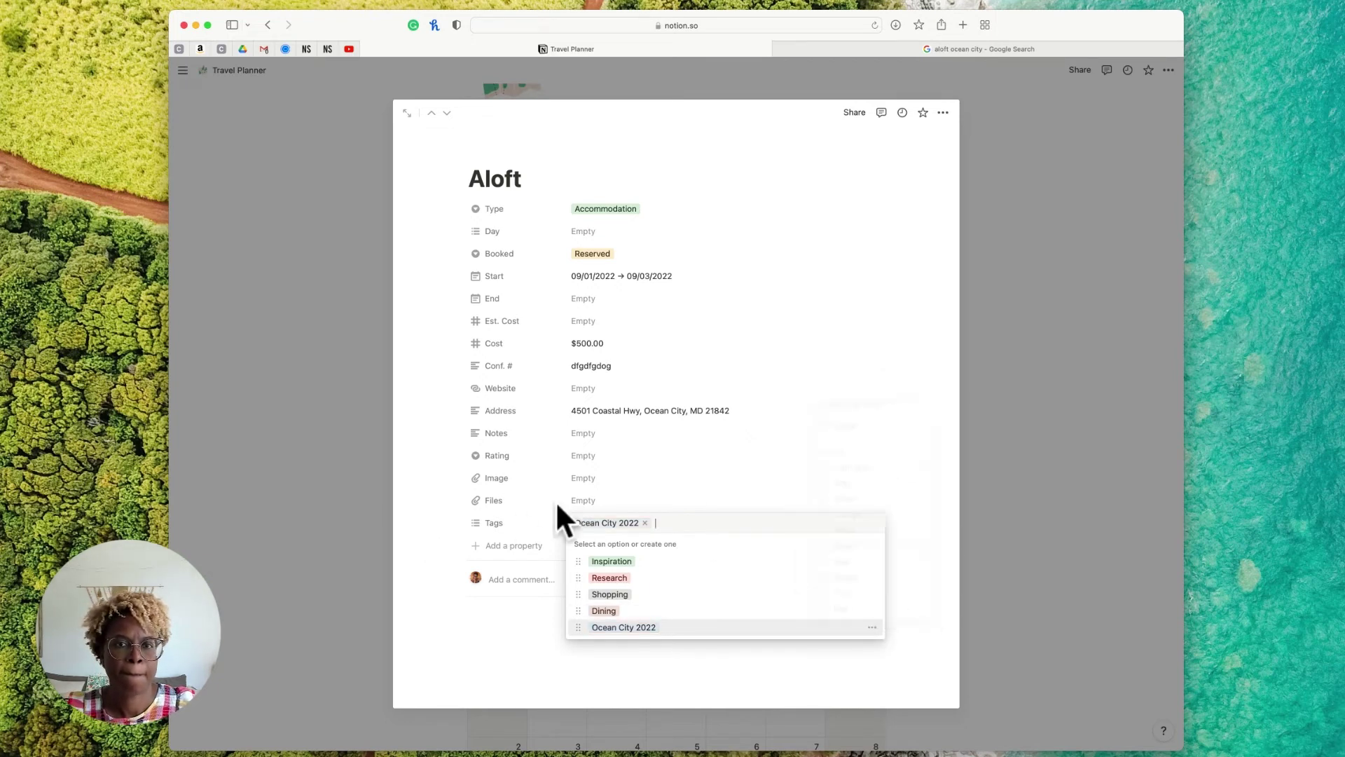
pyautogui.click(1008, 481)
pyautogui.click(1007, 480)
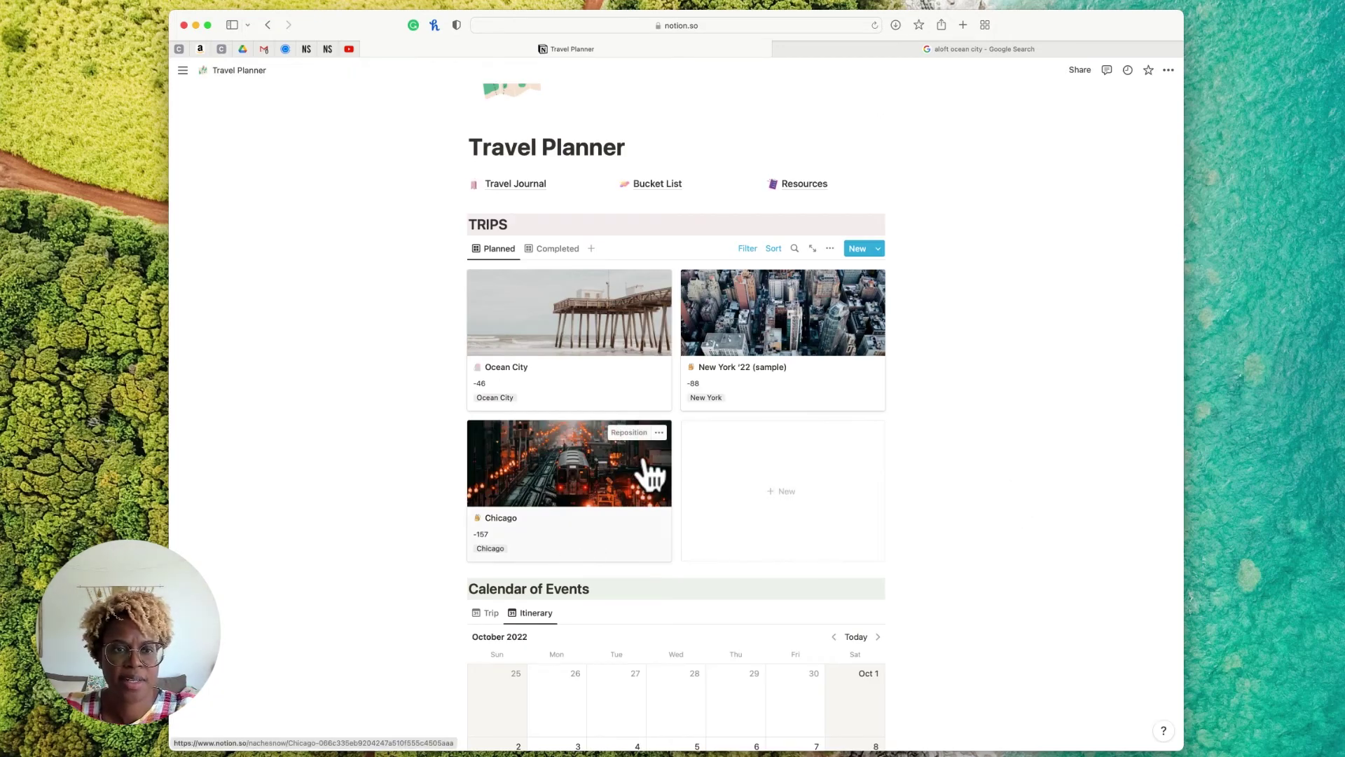
# Reopen the Ocean City trip, switch its OC 2022 itinerary to the Accommodation view and check the view's filter
pyautogui.click(620, 369)
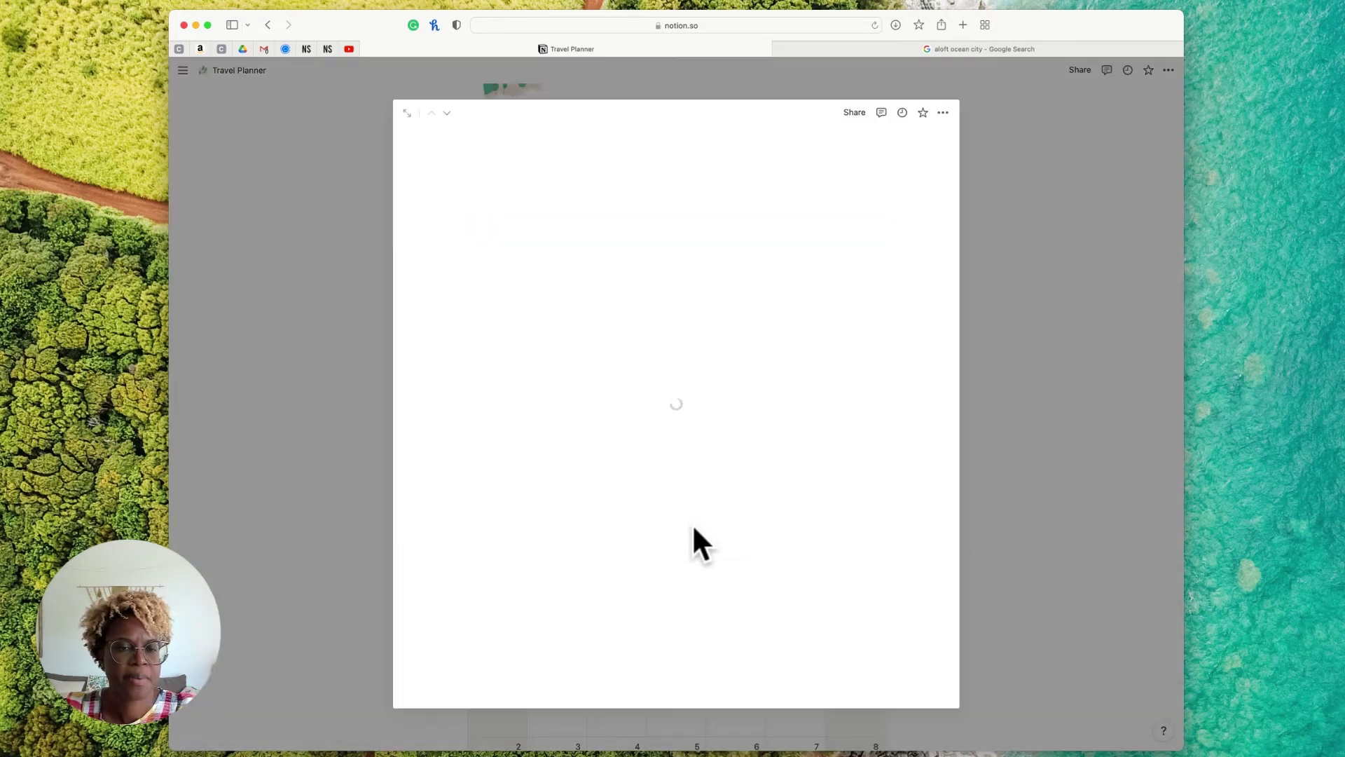
pyautogui.scroll(-10, 694, 529)
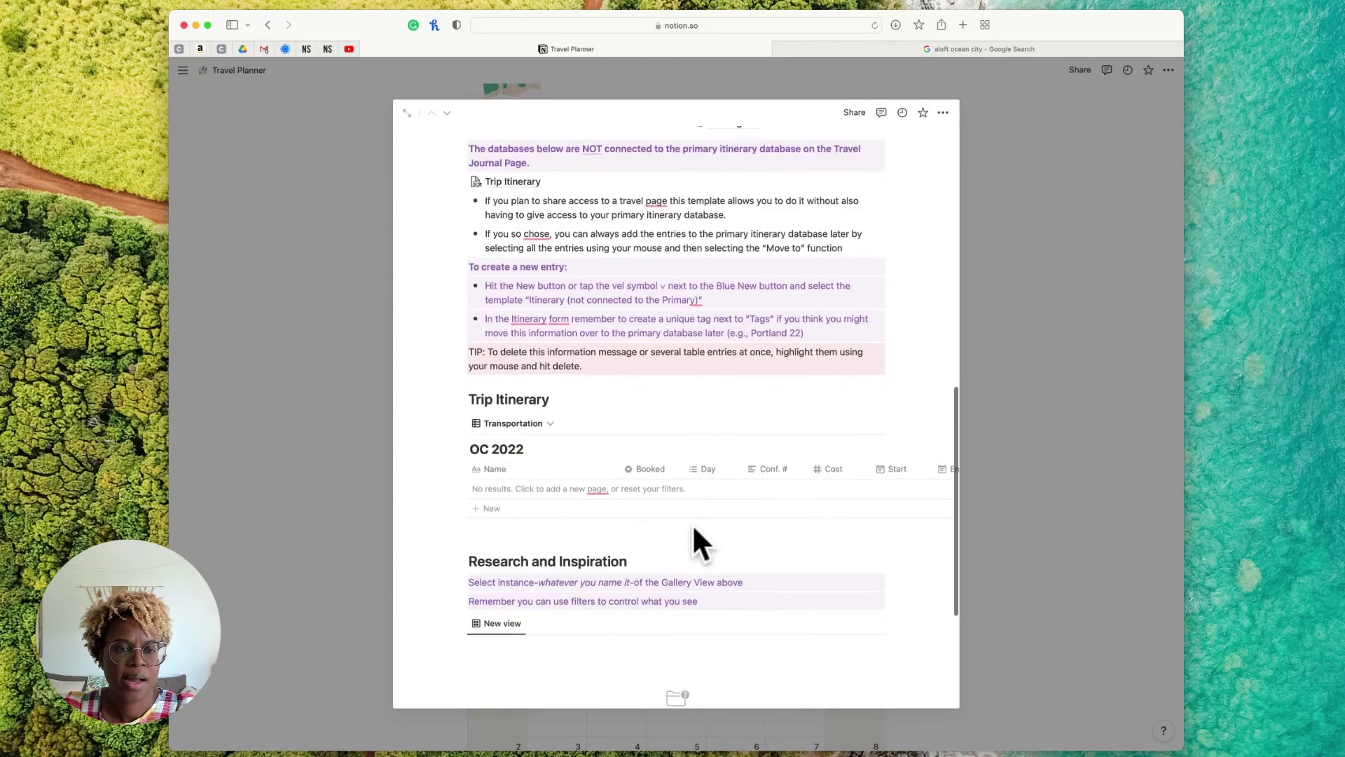
pyautogui.scroll(-1, 692, 531)
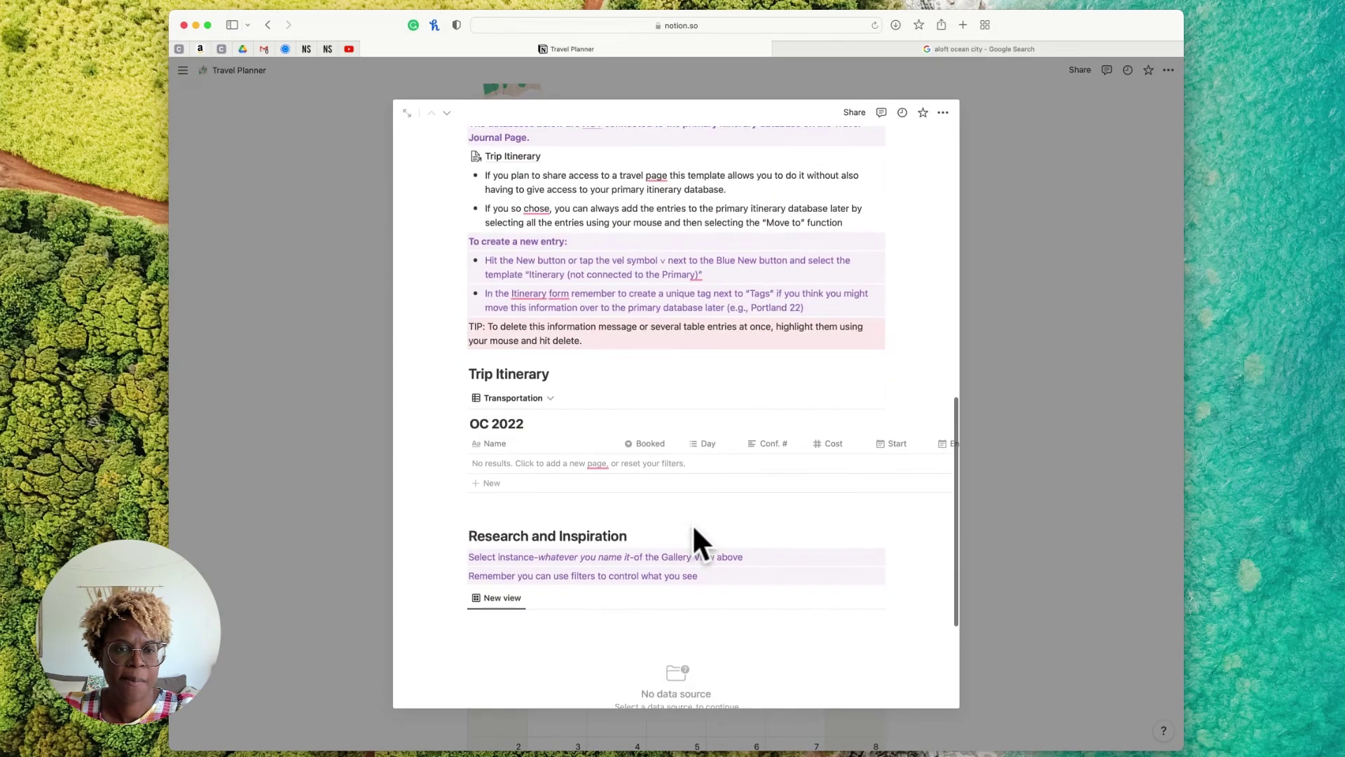
pyautogui.click(536, 398)
pyautogui.click(513, 465)
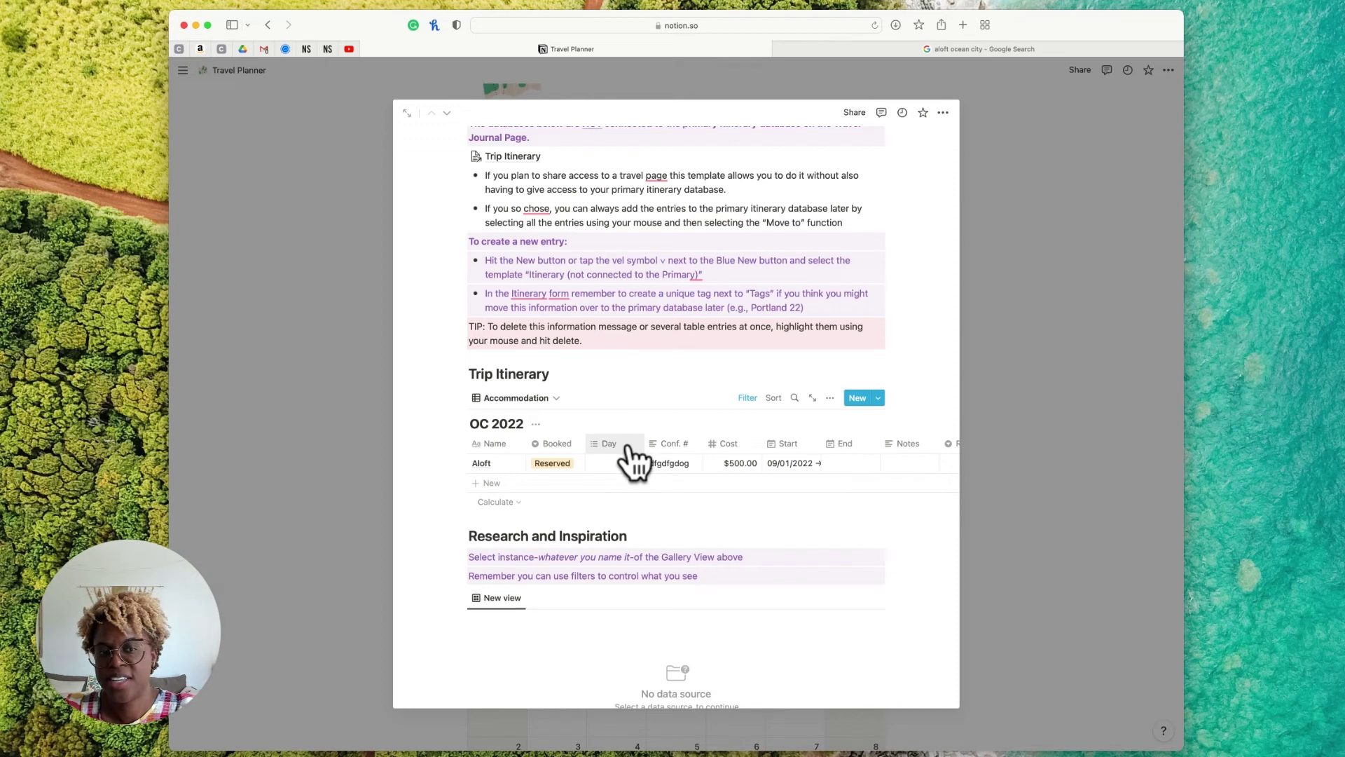
pyautogui.click(747, 398)
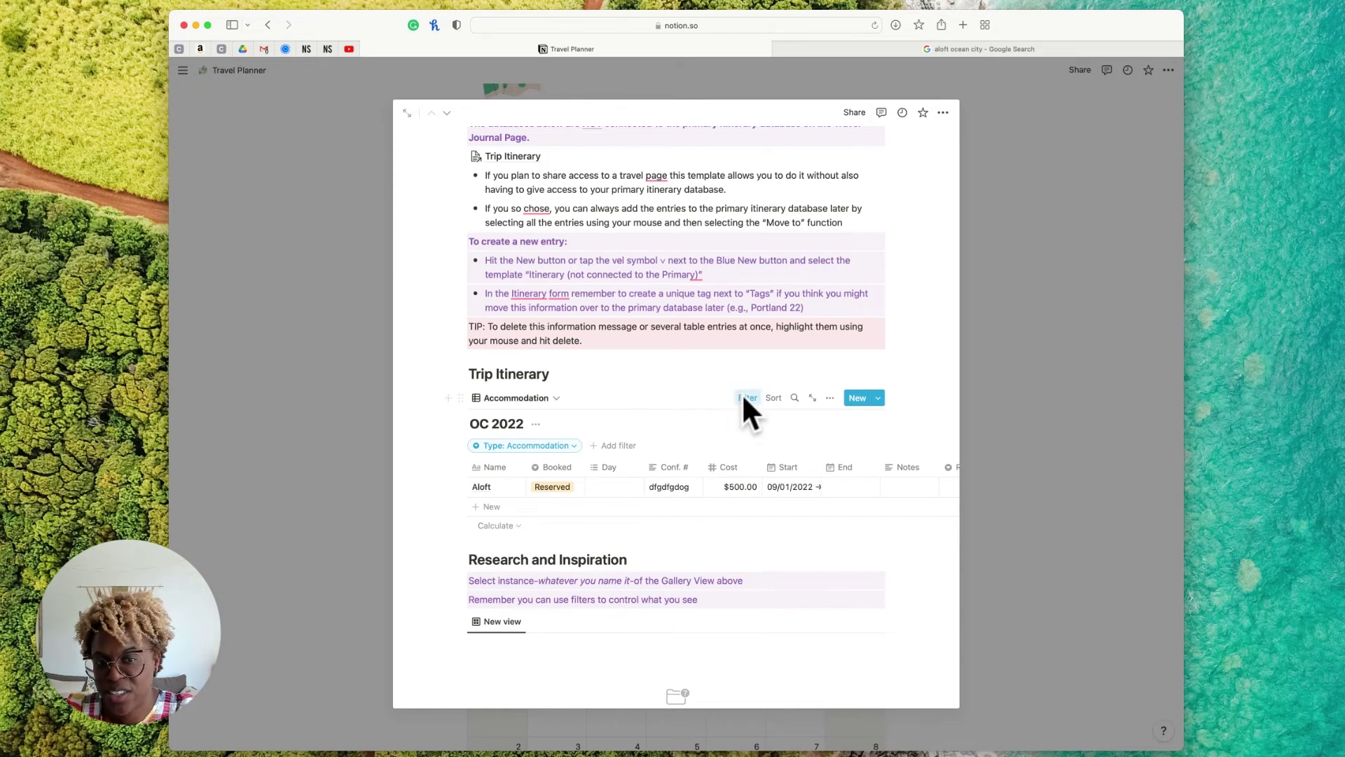
pyautogui.click(746, 397)
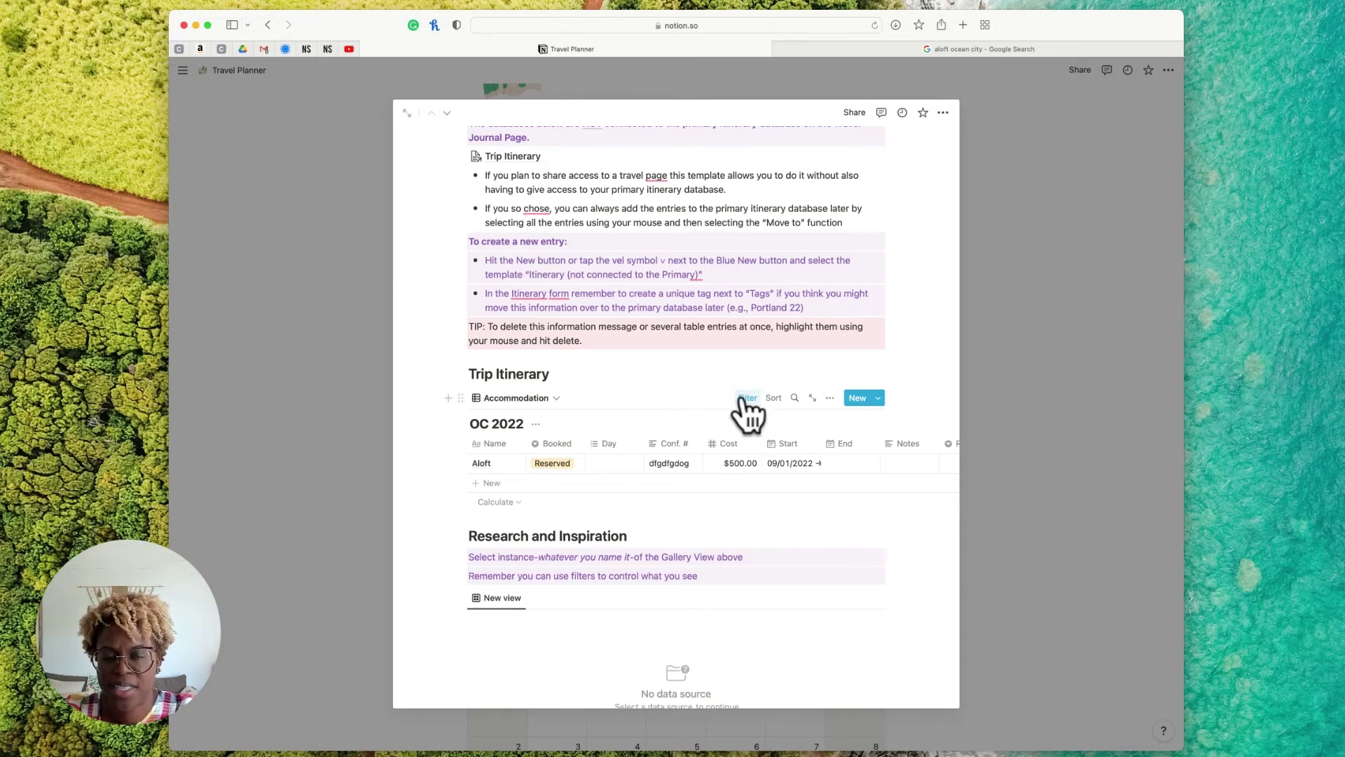
# Link the Research and Inspiration view to the OC 2022 database and copy its existing Gallery view
pyautogui.scroll(-5, 744, 403)
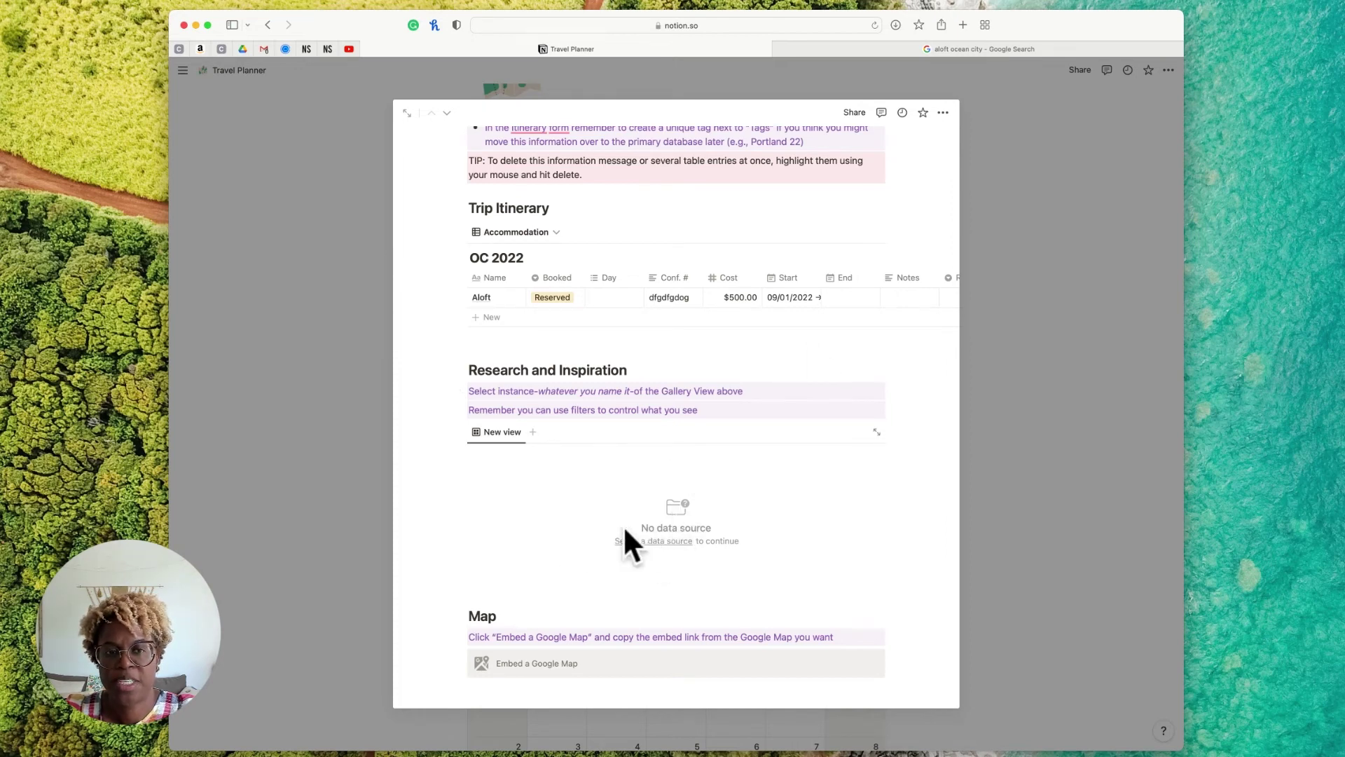
pyautogui.click(534, 232)
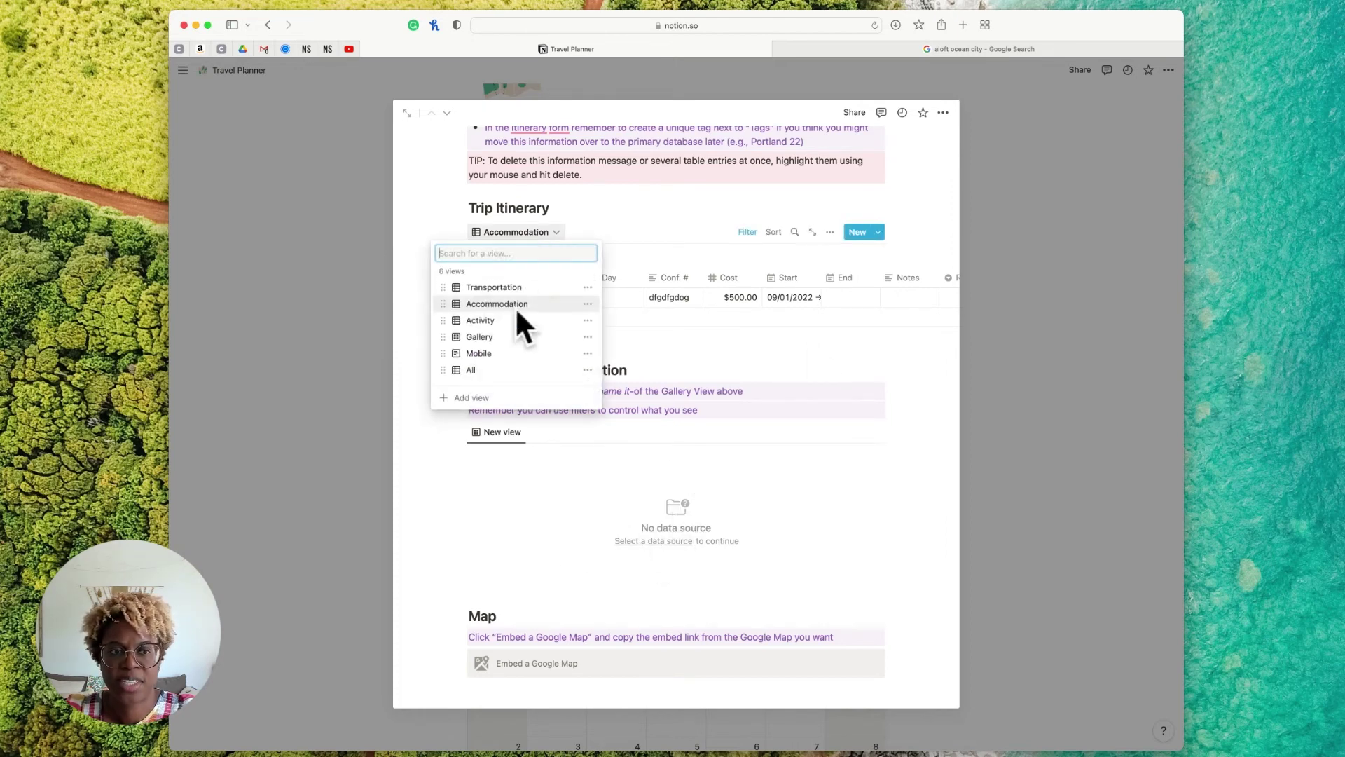
pyautogui.click(675, 448)
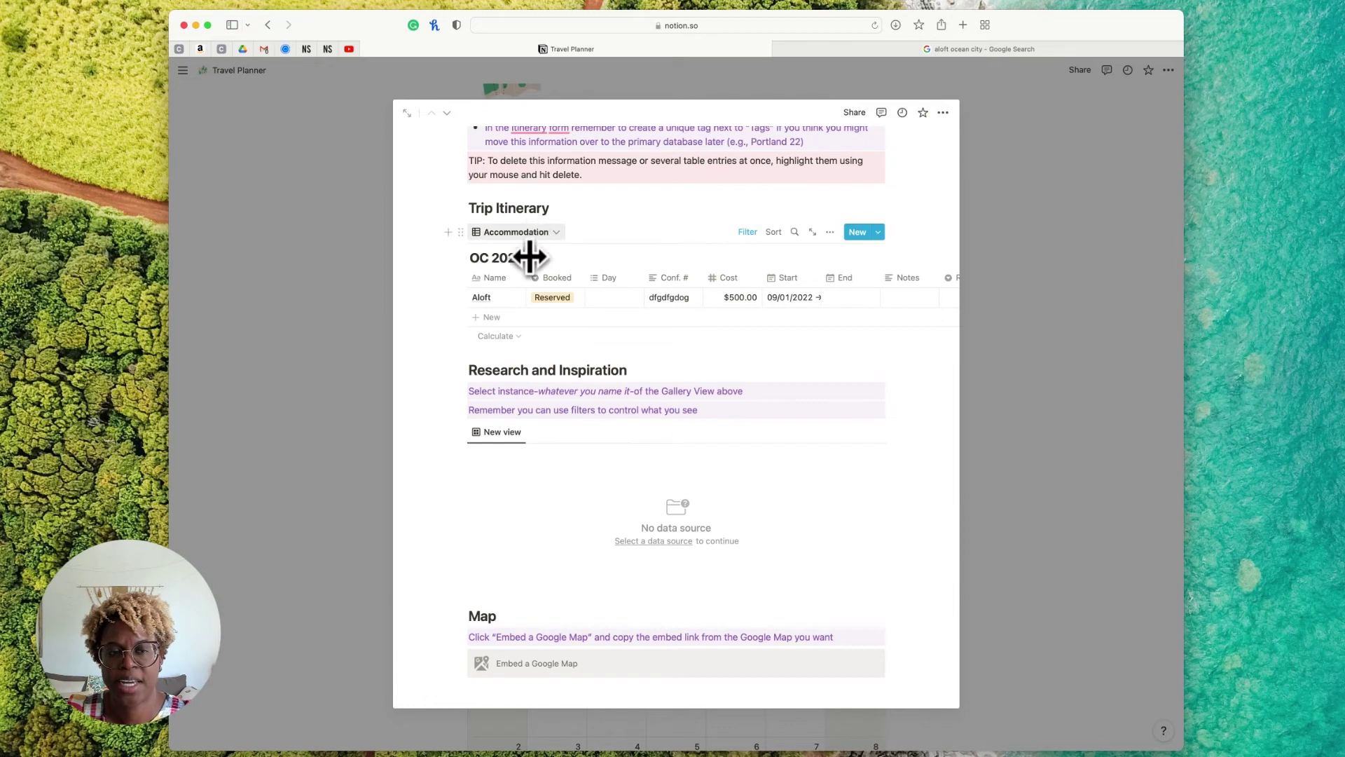
pyautogui.click(672, 542)
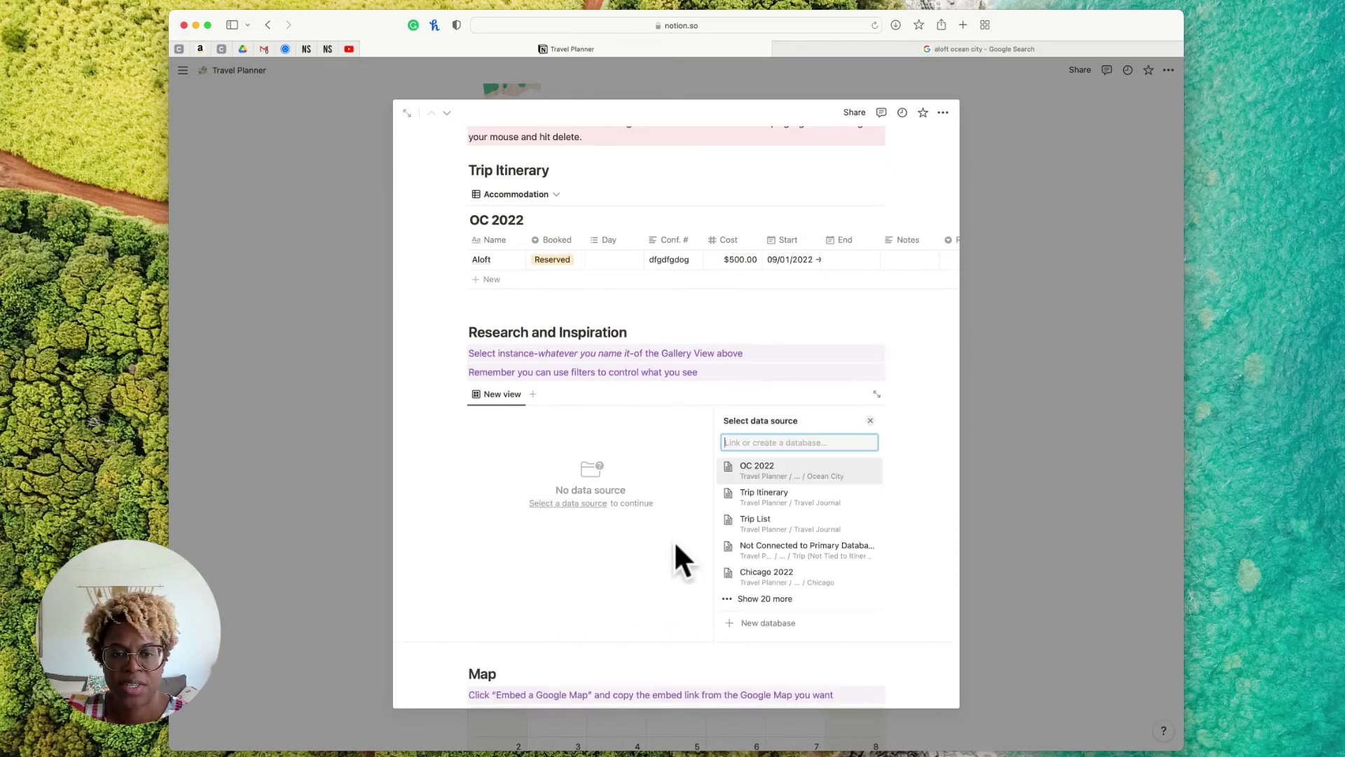
pyautogui.click(785, 468)
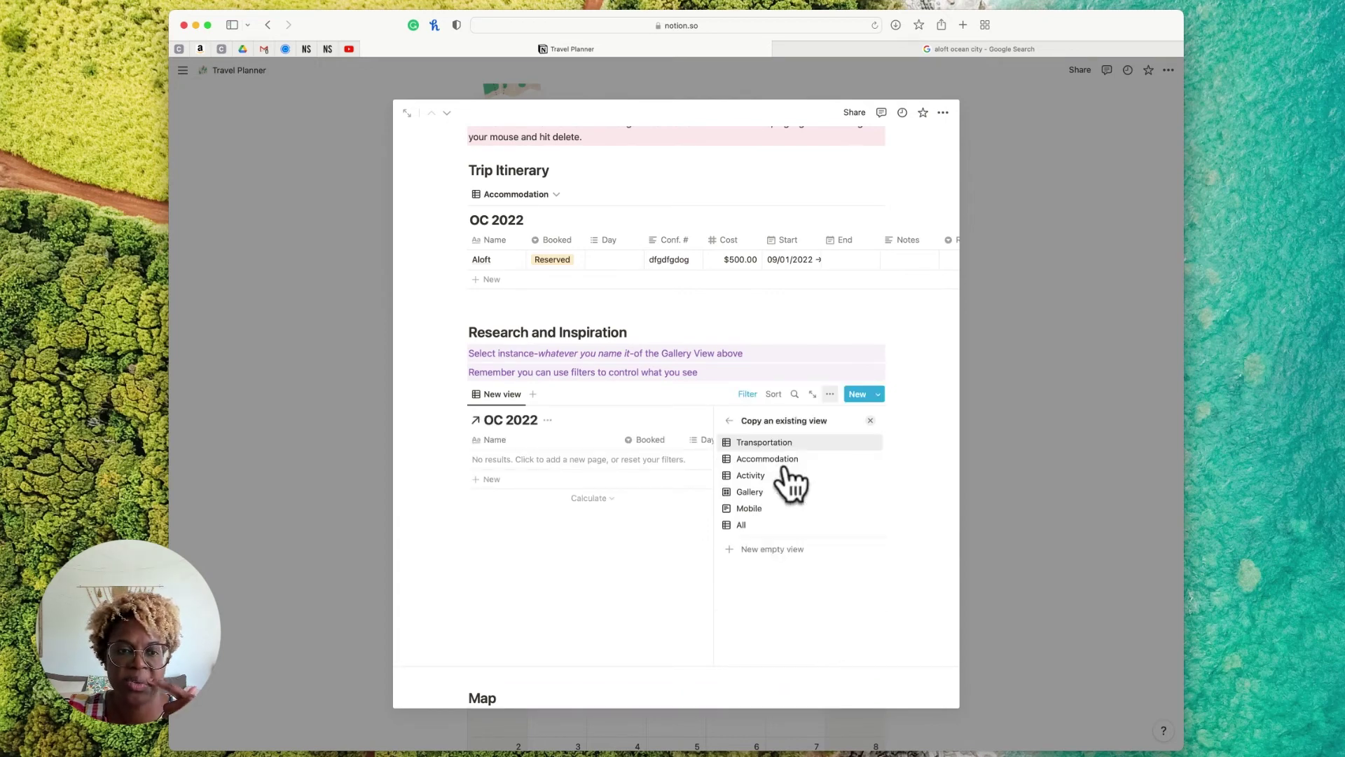
pyautogui.click(750, 491)
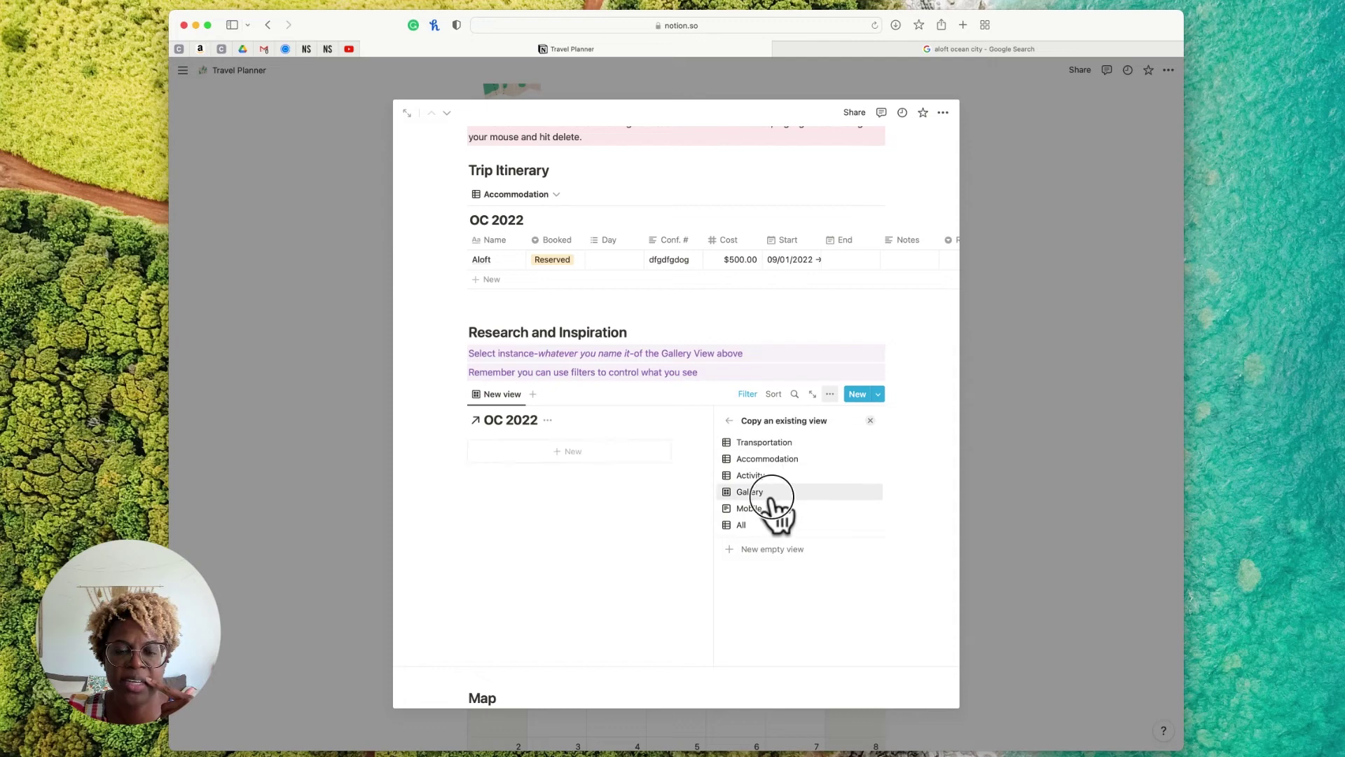
pyautogui.scroll(3, 591, 493)
pyautogui.click(591, 494)
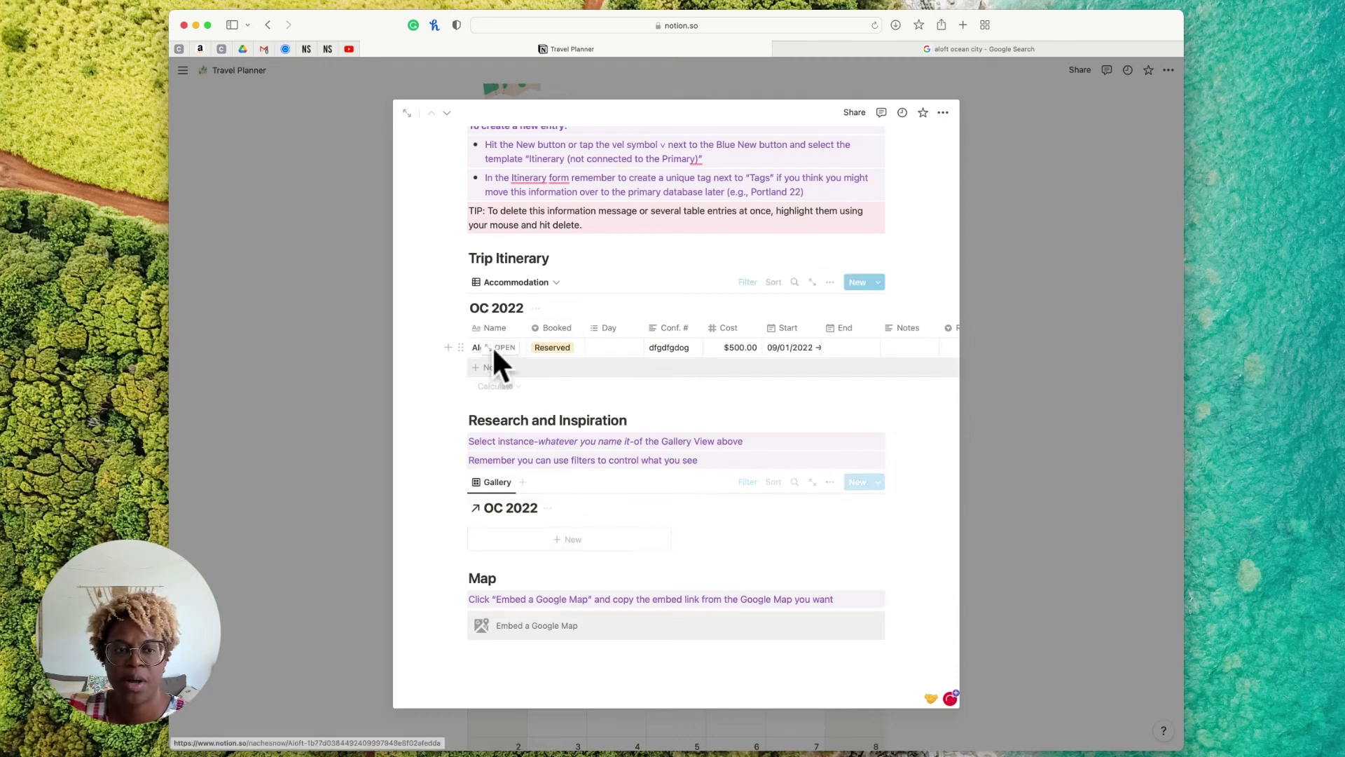
# Apply the "Itinerary (not connected to Primary)" template to the Aloft entry, upload a lake dock photo as its image and close it
pyautogui.click(503, 347)
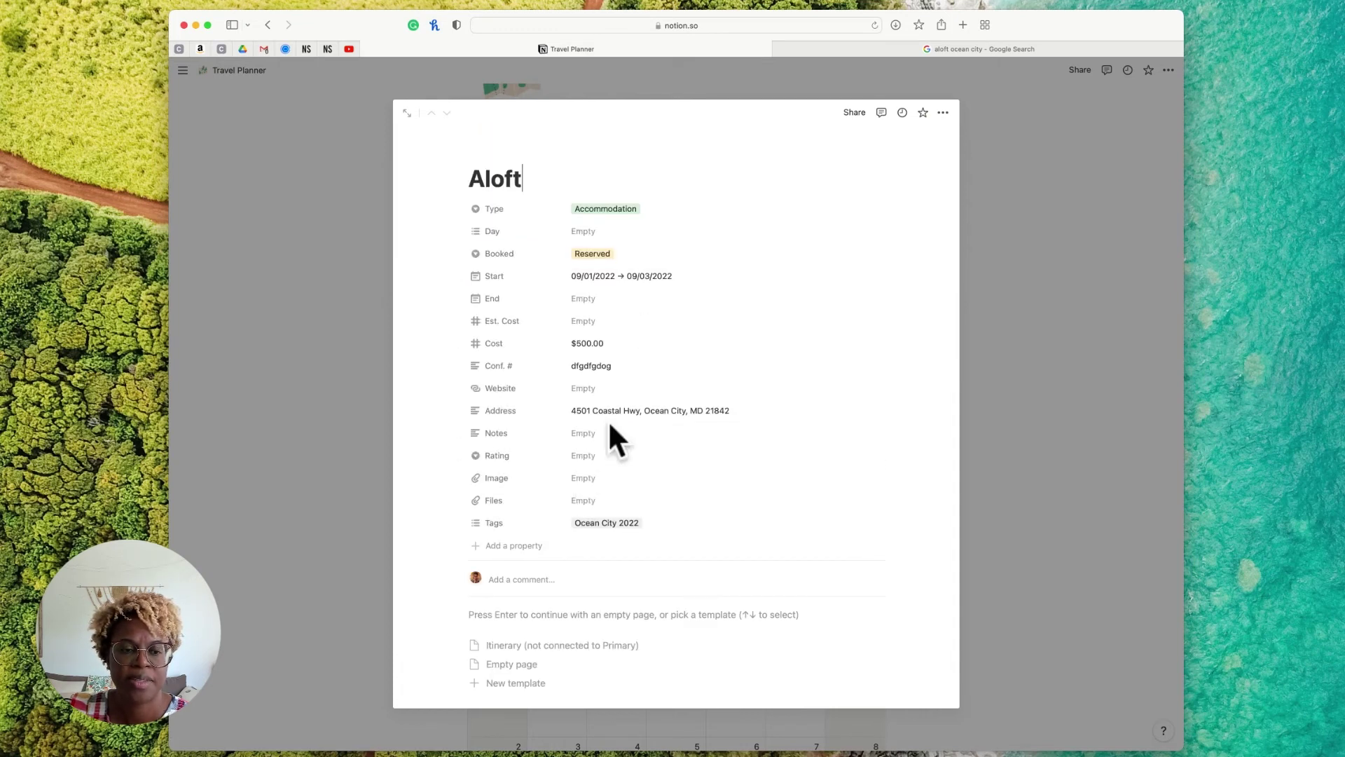
pyautogui.click(553, 645)
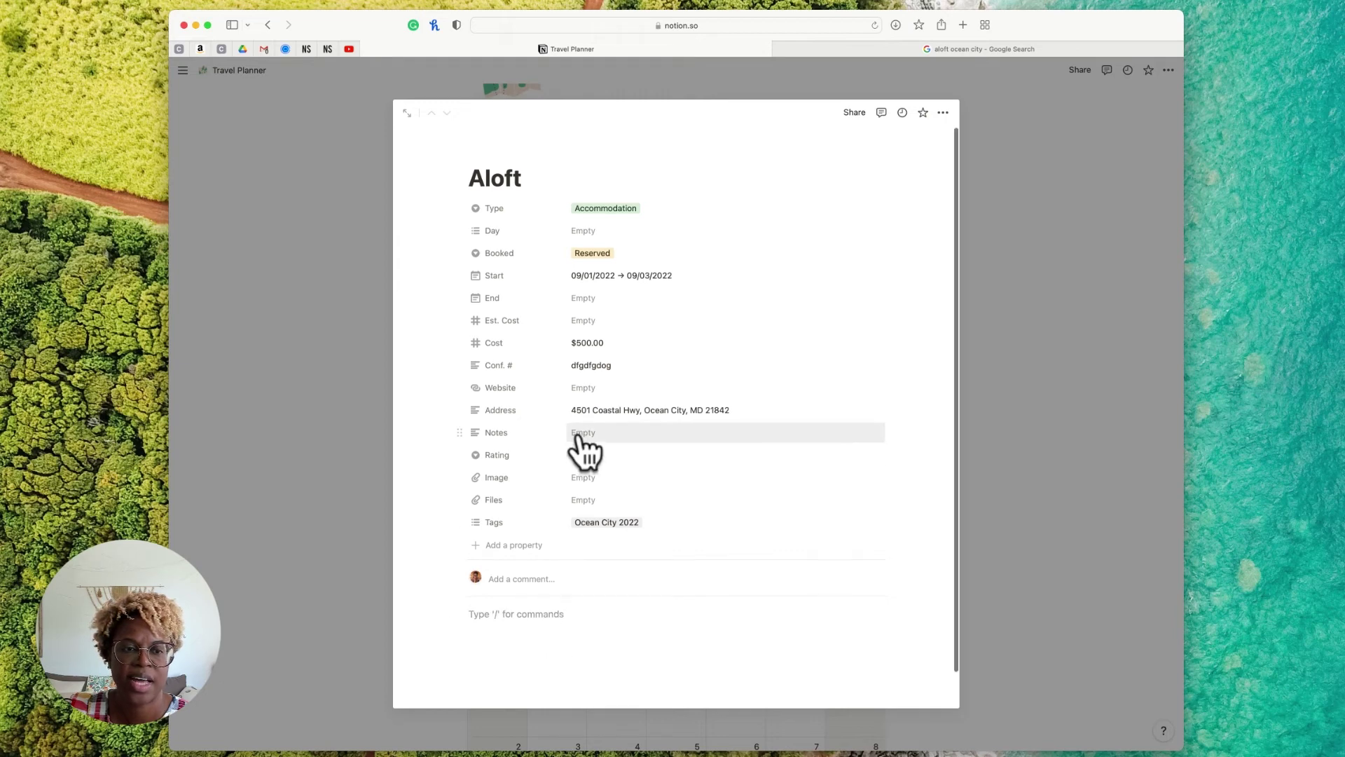
pyautogui.click(586, 479)
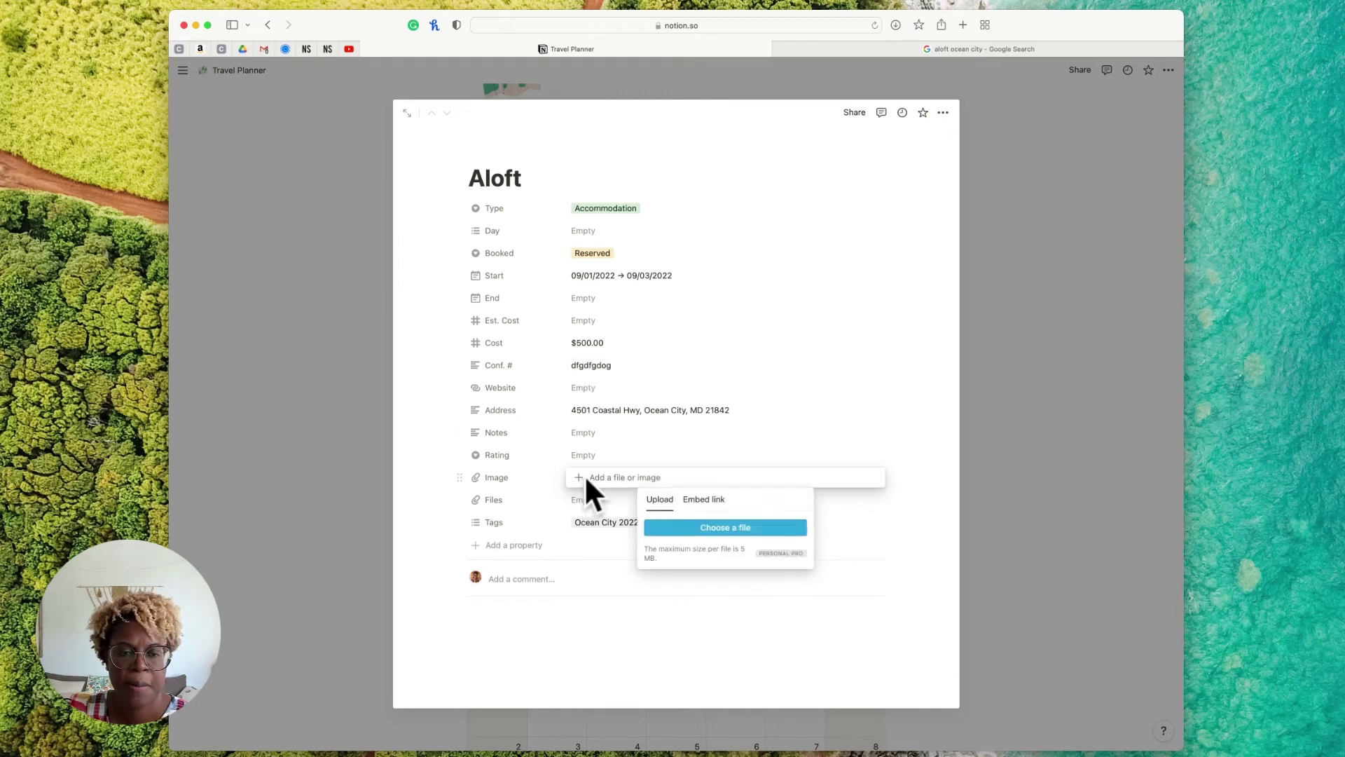
pyautogui.click(686, 526)
pyautogui.click(943, 615)
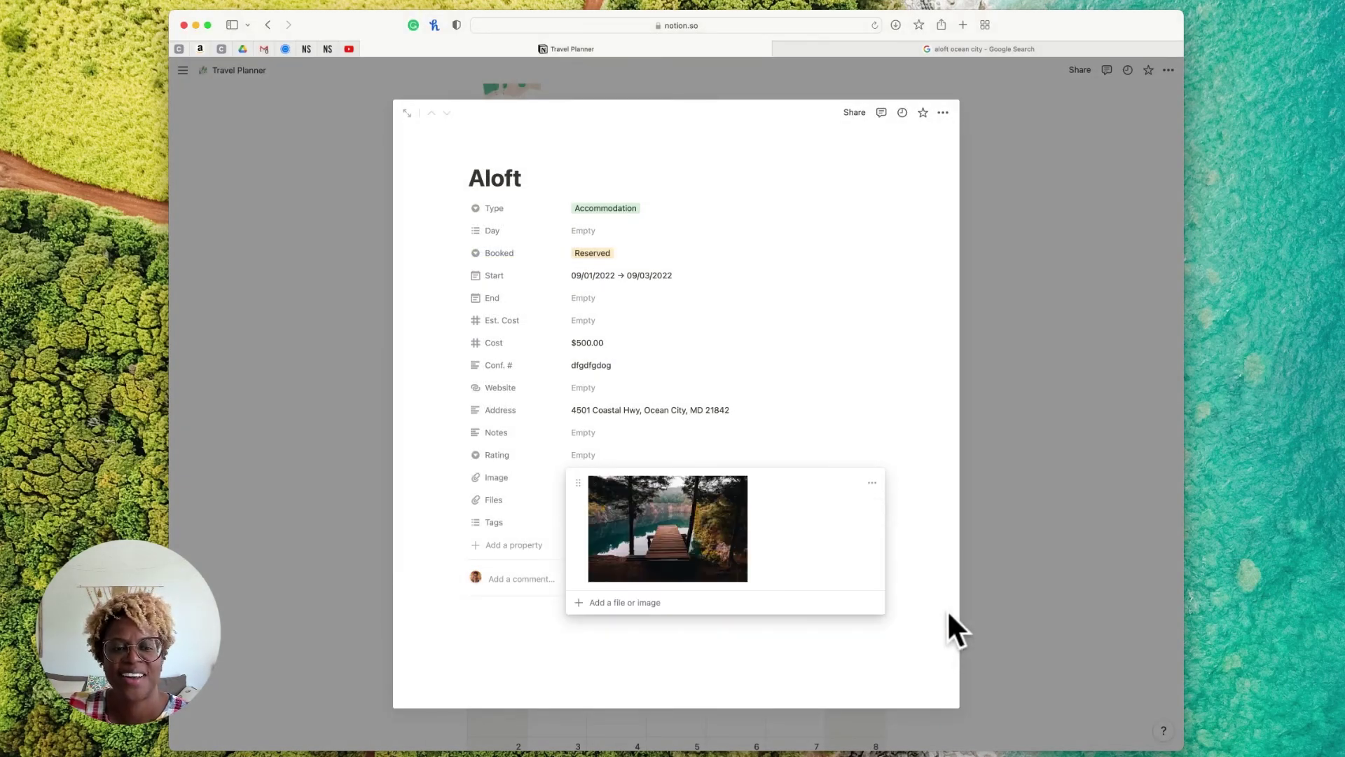
pyautogui.click(955, 586)
pyautogui.click(993, 566)
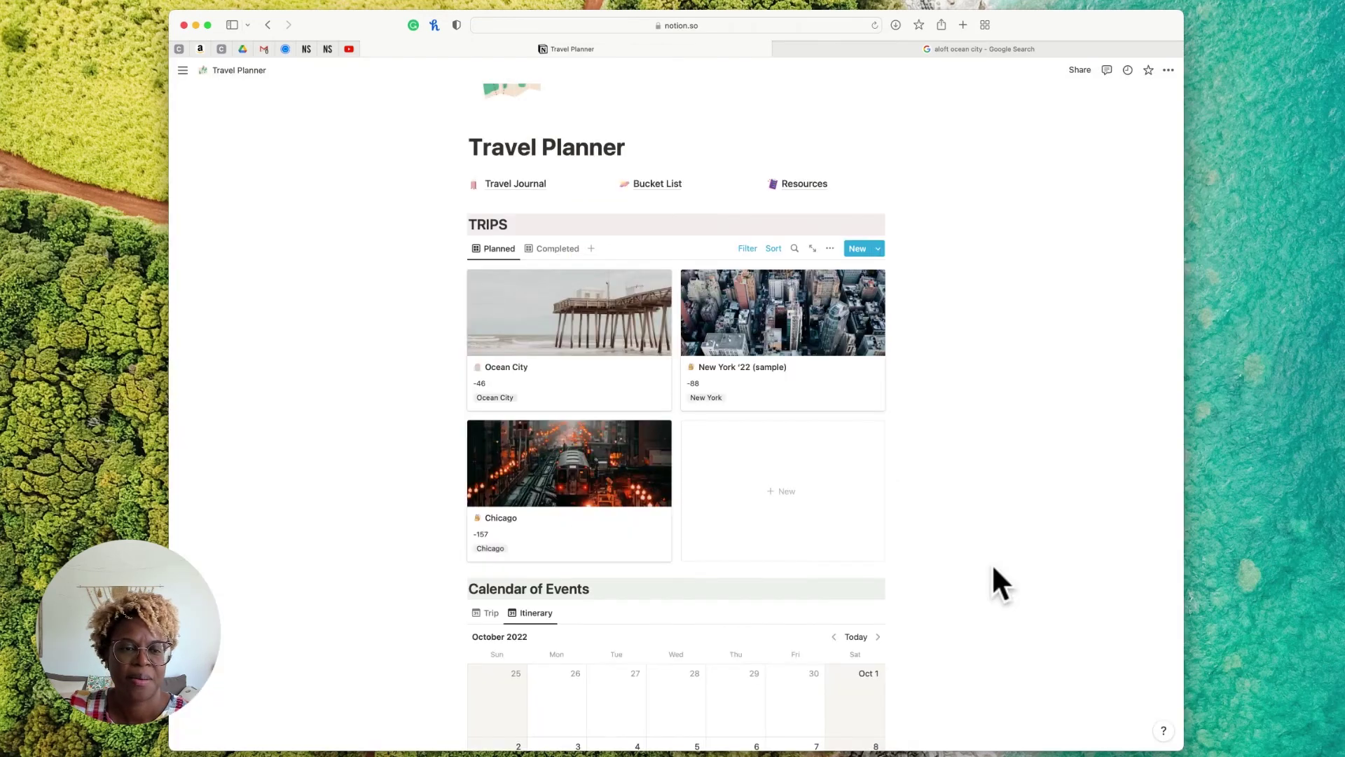
# Reopen the Ocean City trip and reposition the cover photo on the Aloft card in the Research and Inspiration gallery
pyautogui.click(580, 338)
pyautogui.scroll(-20, 737, 493)
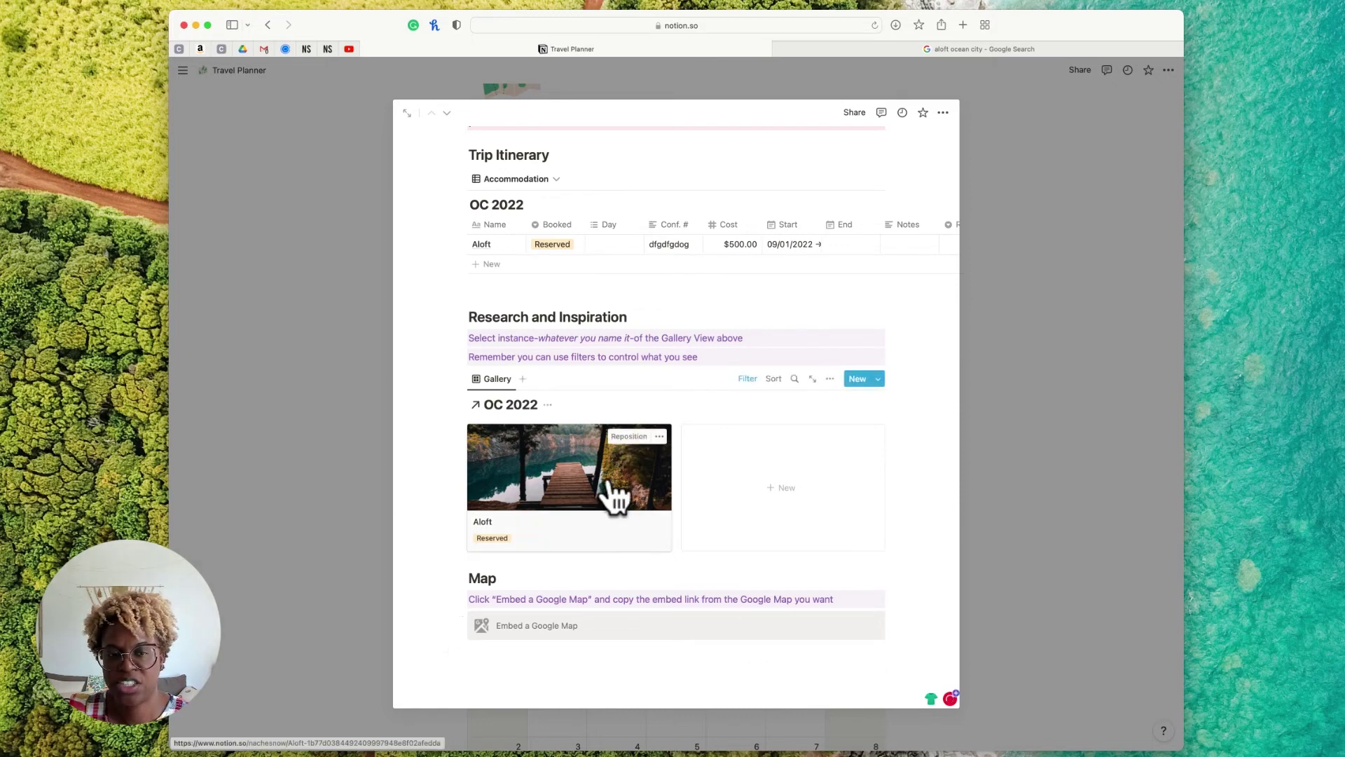
pyautogui.click(626, 440)
pyautogui.moveTo(634, 494); pyautogui.dragTo(616, 444)
pyautogui.click(608, 436)
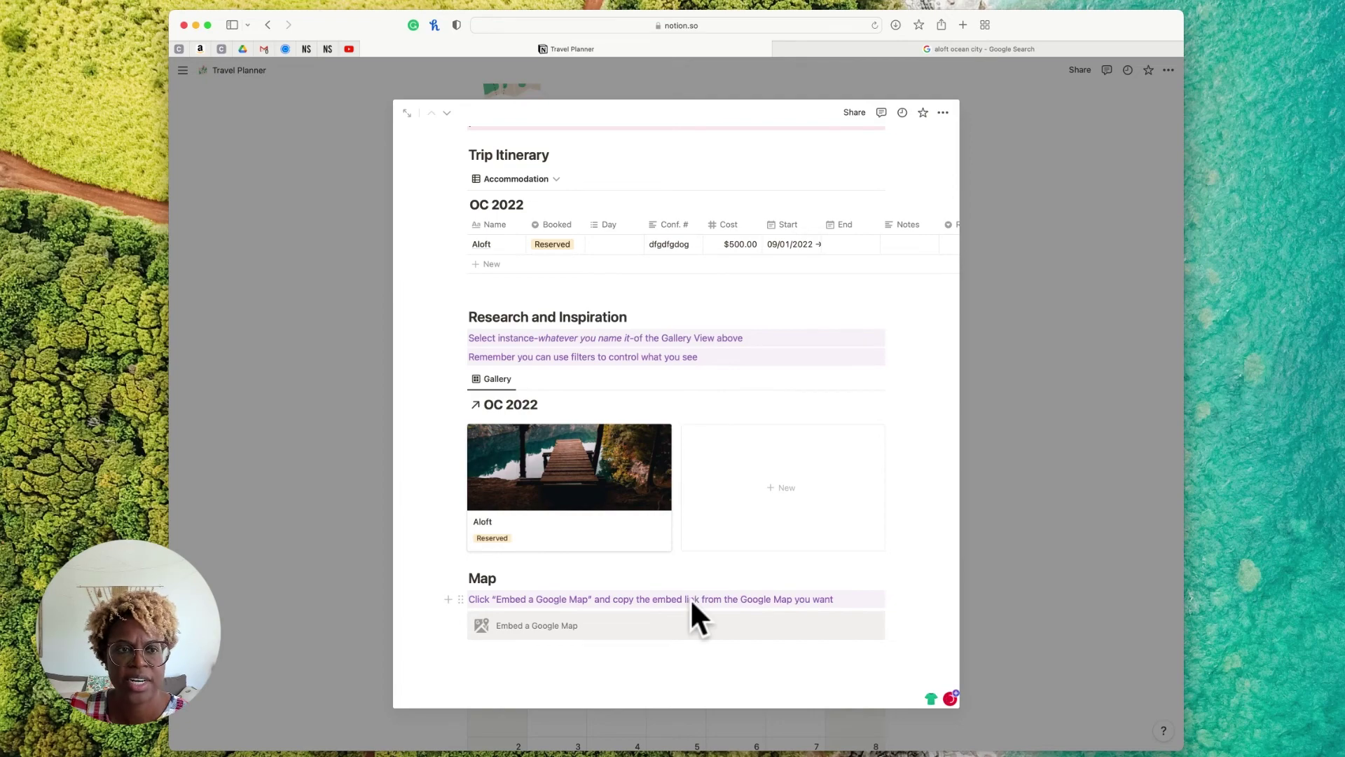
# Check the Accommodation view of the primary Trip Itinerary in the Travel Journal and return to the Travel Planner page
pyautogui.scroll(10, 694, 615)
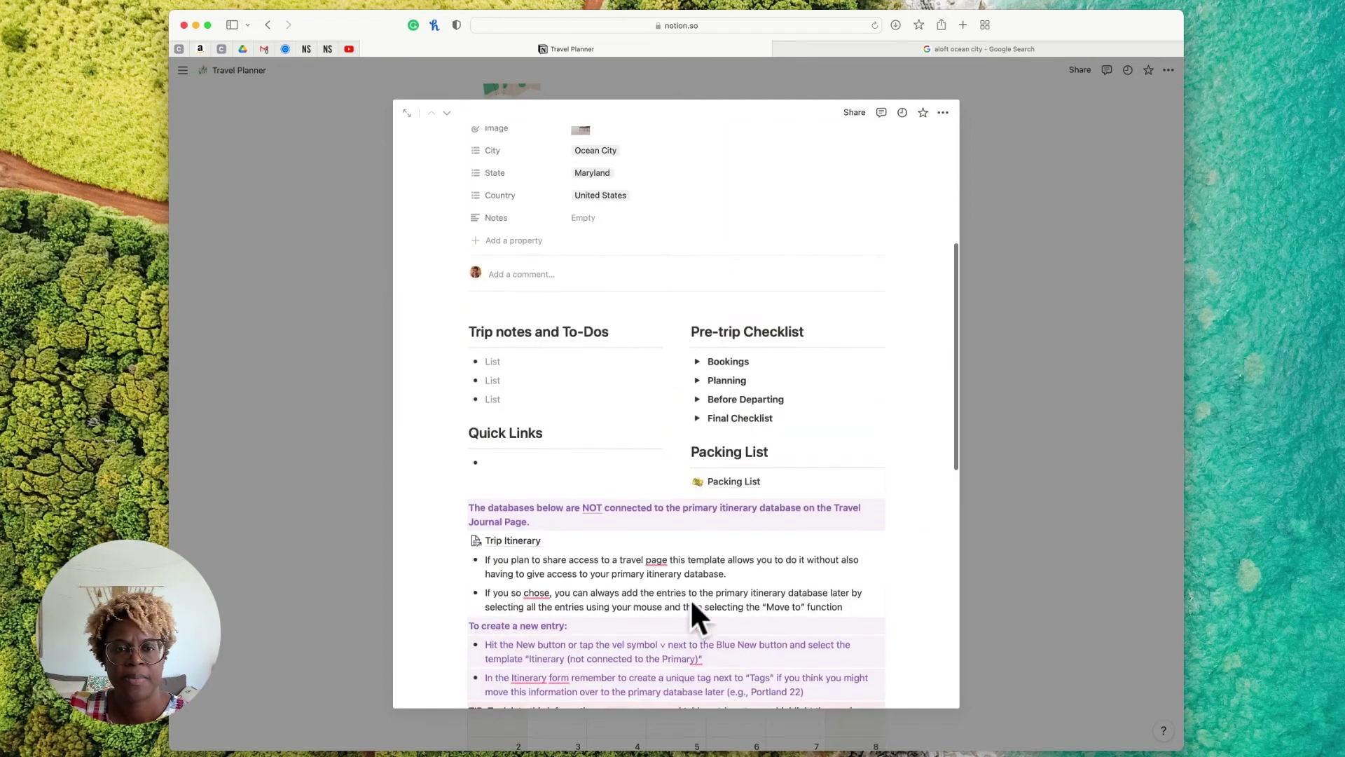
pyautogui.scroll(2, 691, 598)
pyautogui.click(1007, 522)
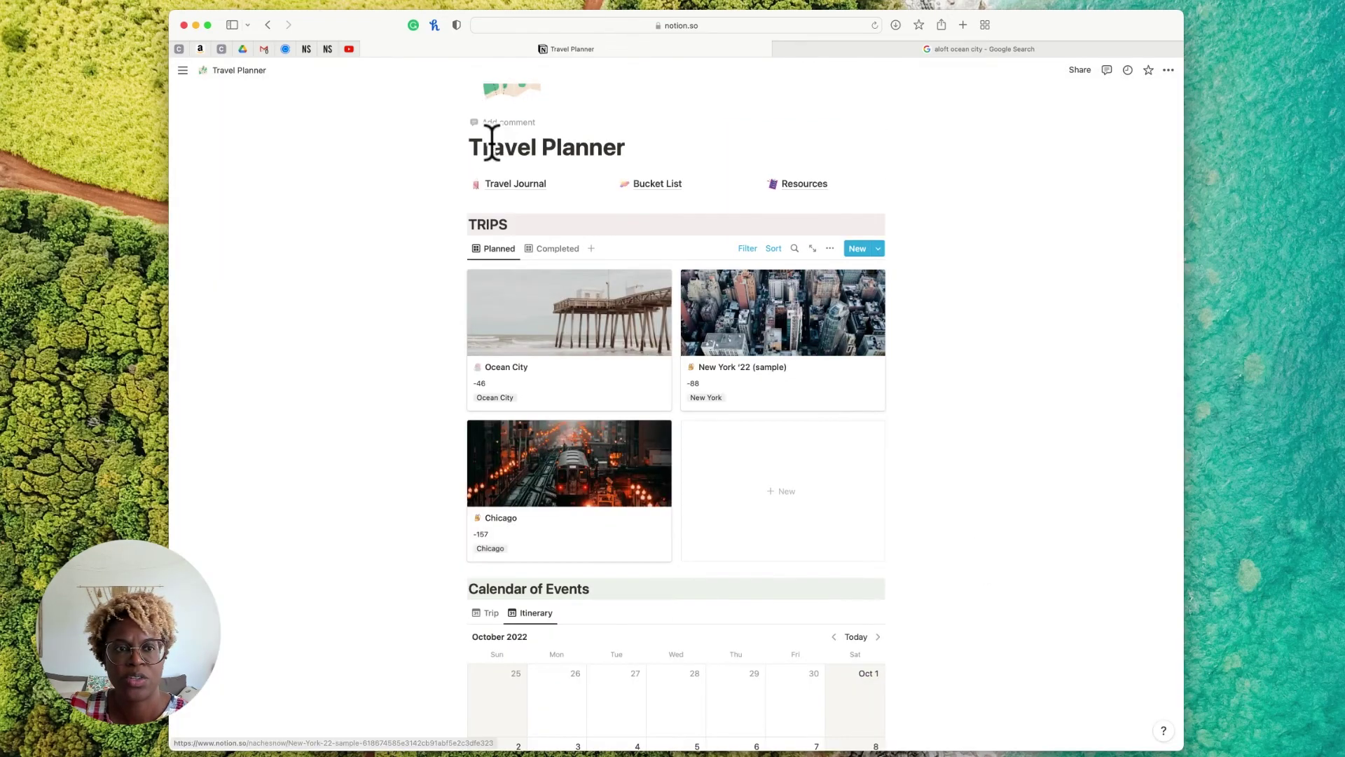
pyautogui.click(512, 183)
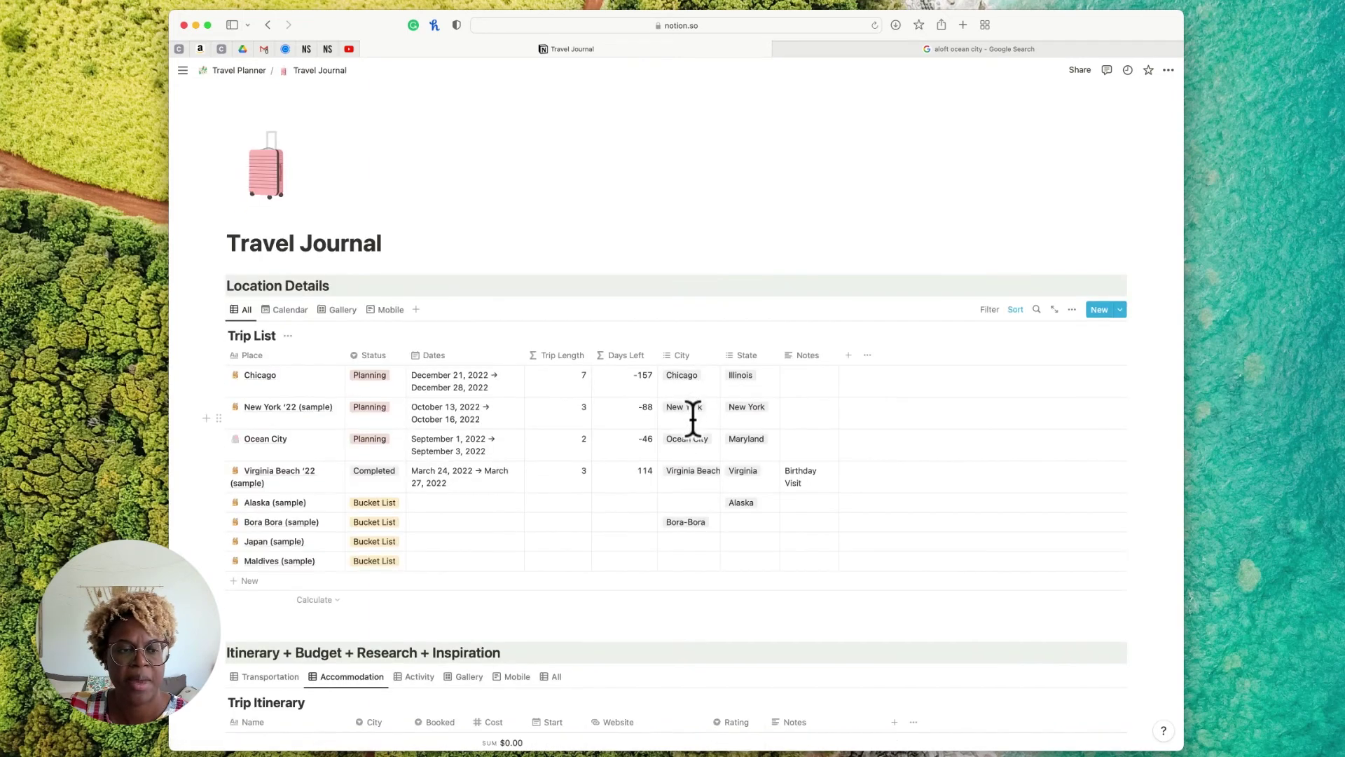
pyautogui.scroll(-5, 693, 419)
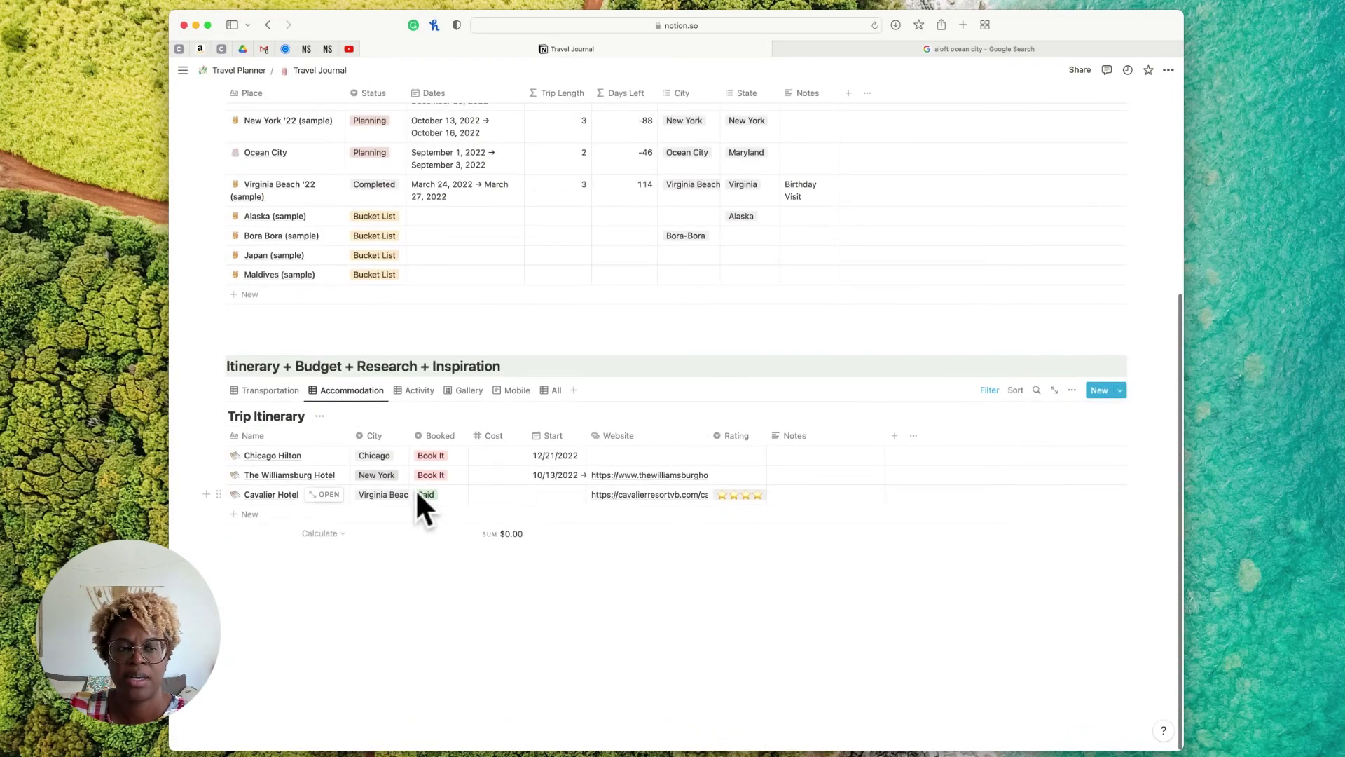
pyautogui.scroll(5, 442, 444)
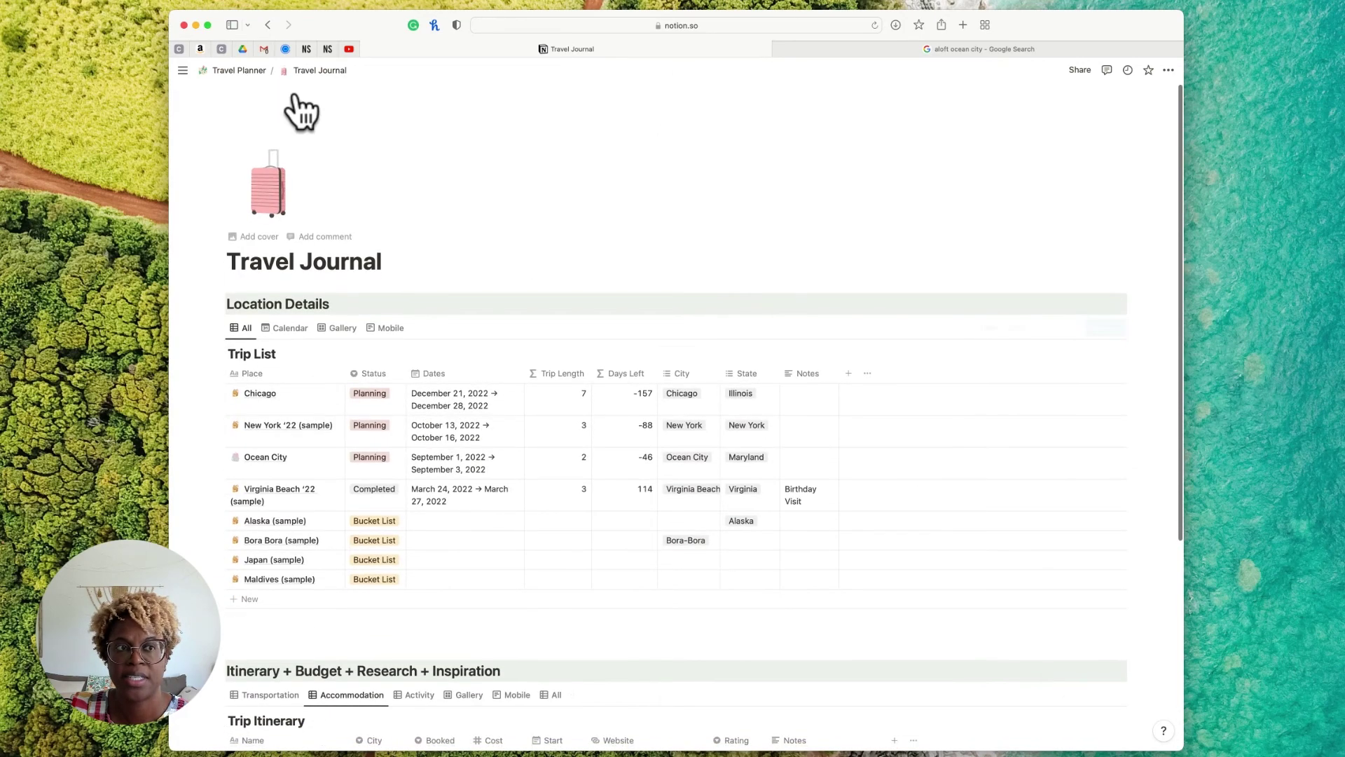
pyautogui.click(239, 71)
# Move the Aloft entry from the Ocean City trip's OC 2022 database to the Travel Journal's Trip Itinerary and close the trip
pyautogui.scroll(-3, 807, 524)
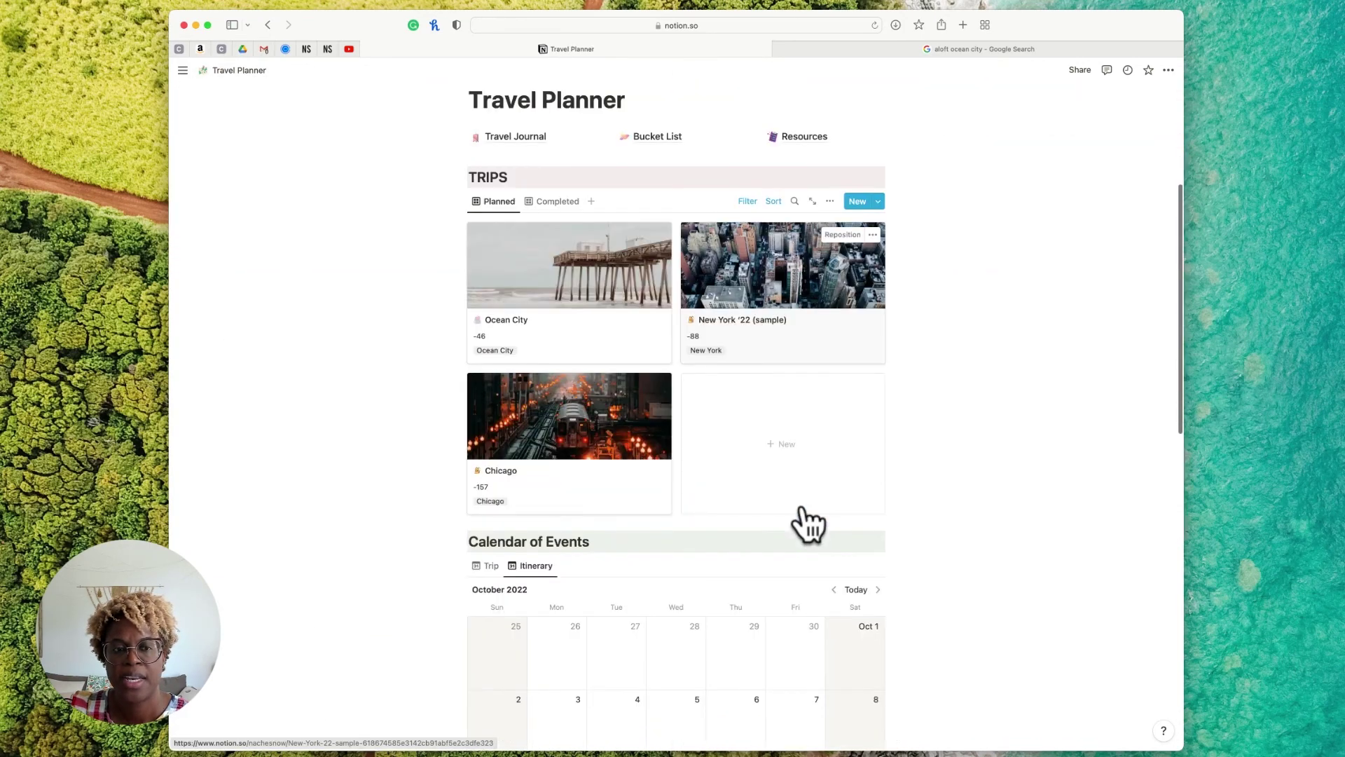
pyautogui.click(567, 309)
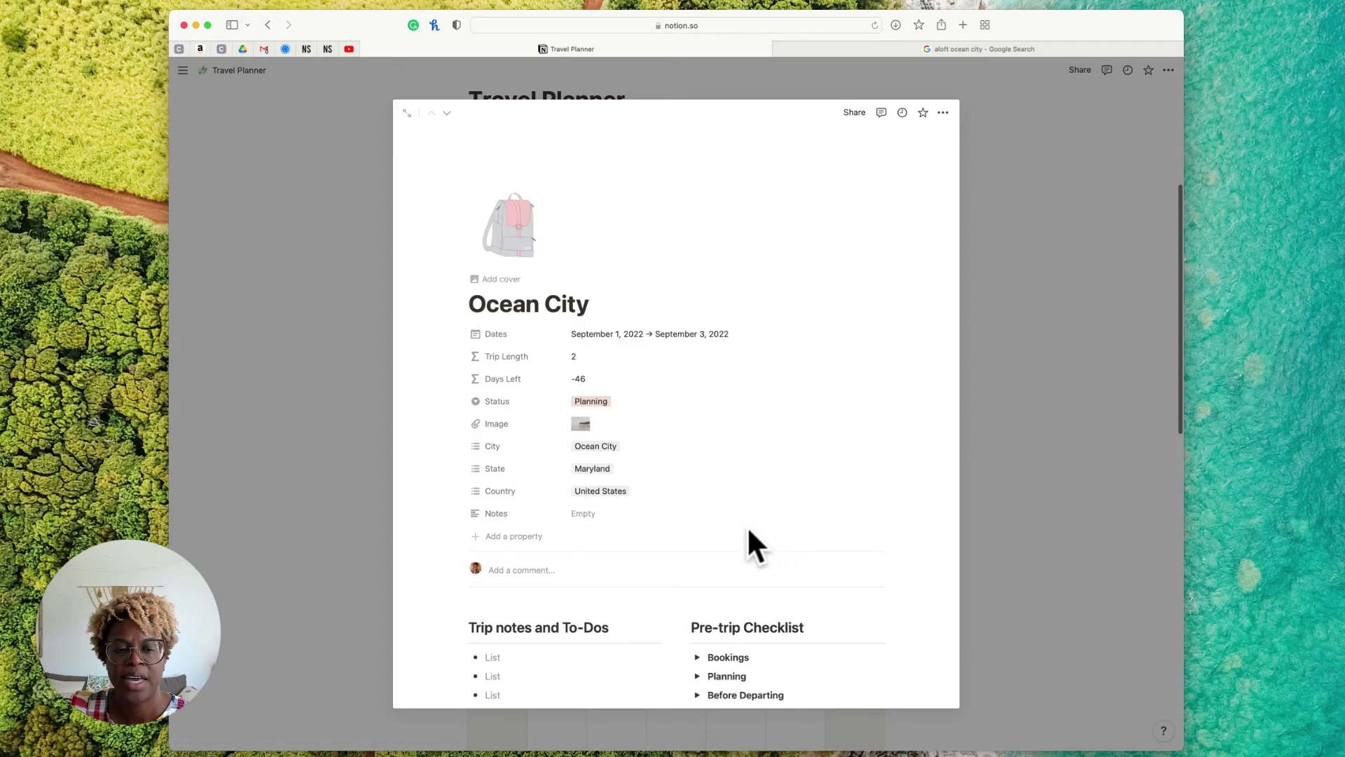
pyautogui.scroll(-10, 750, 540)
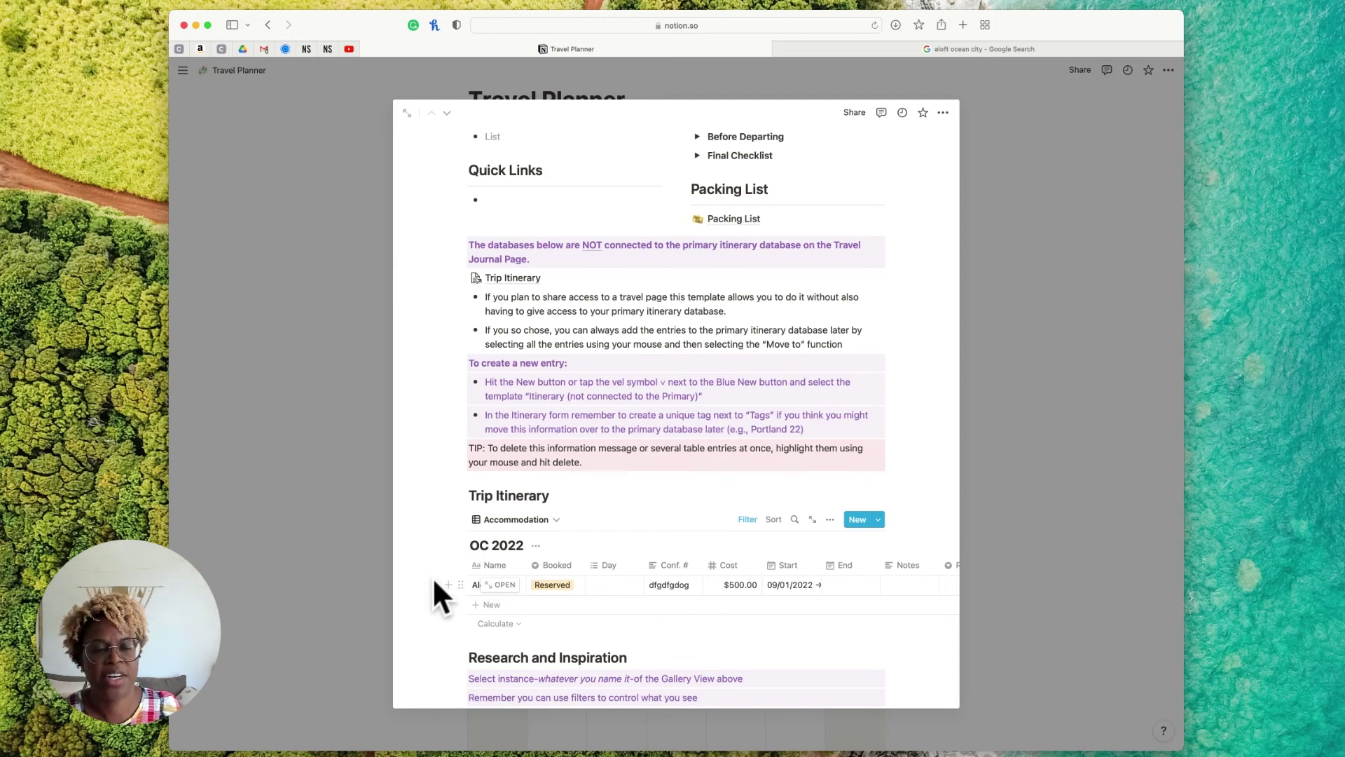
pyautogui.moveTo(438, 582); pyautogui.dragTo(526, 607)
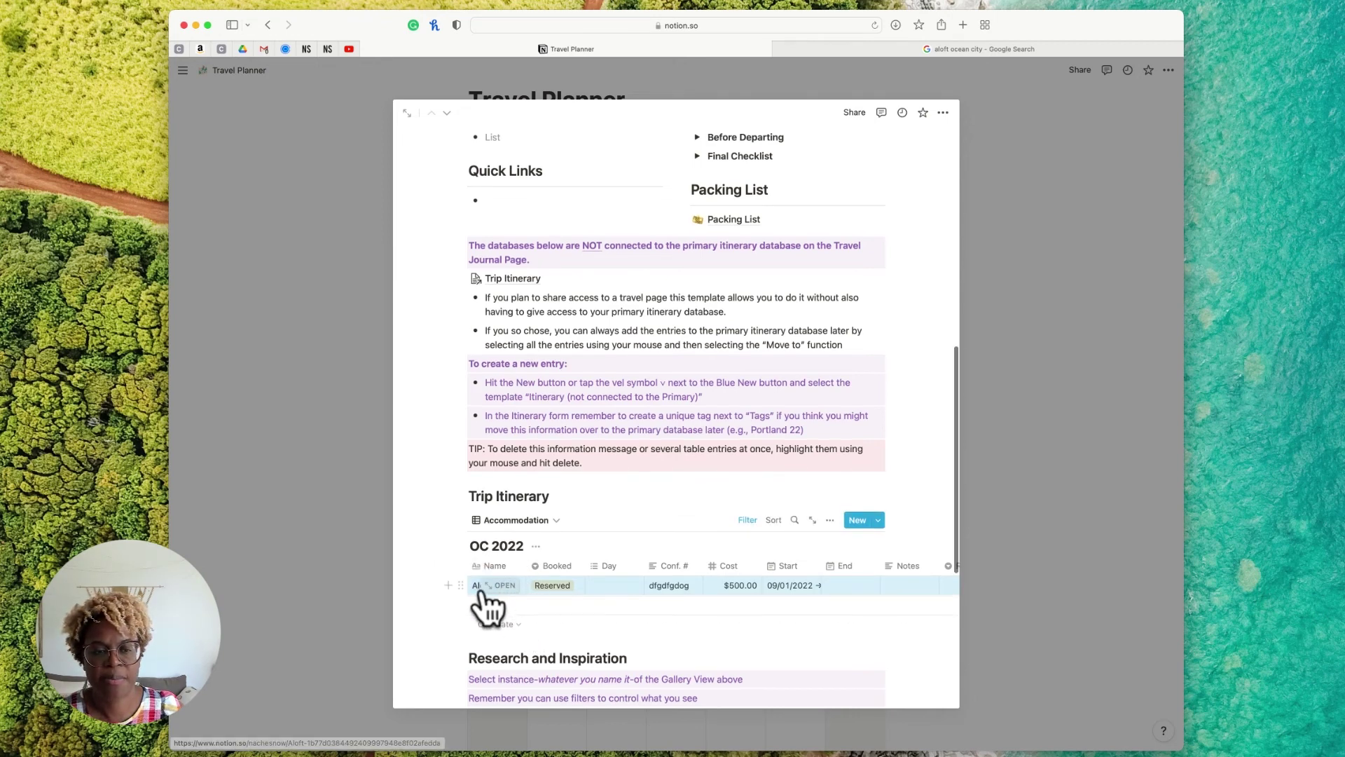
pyautogui.rightClick(612, 583)
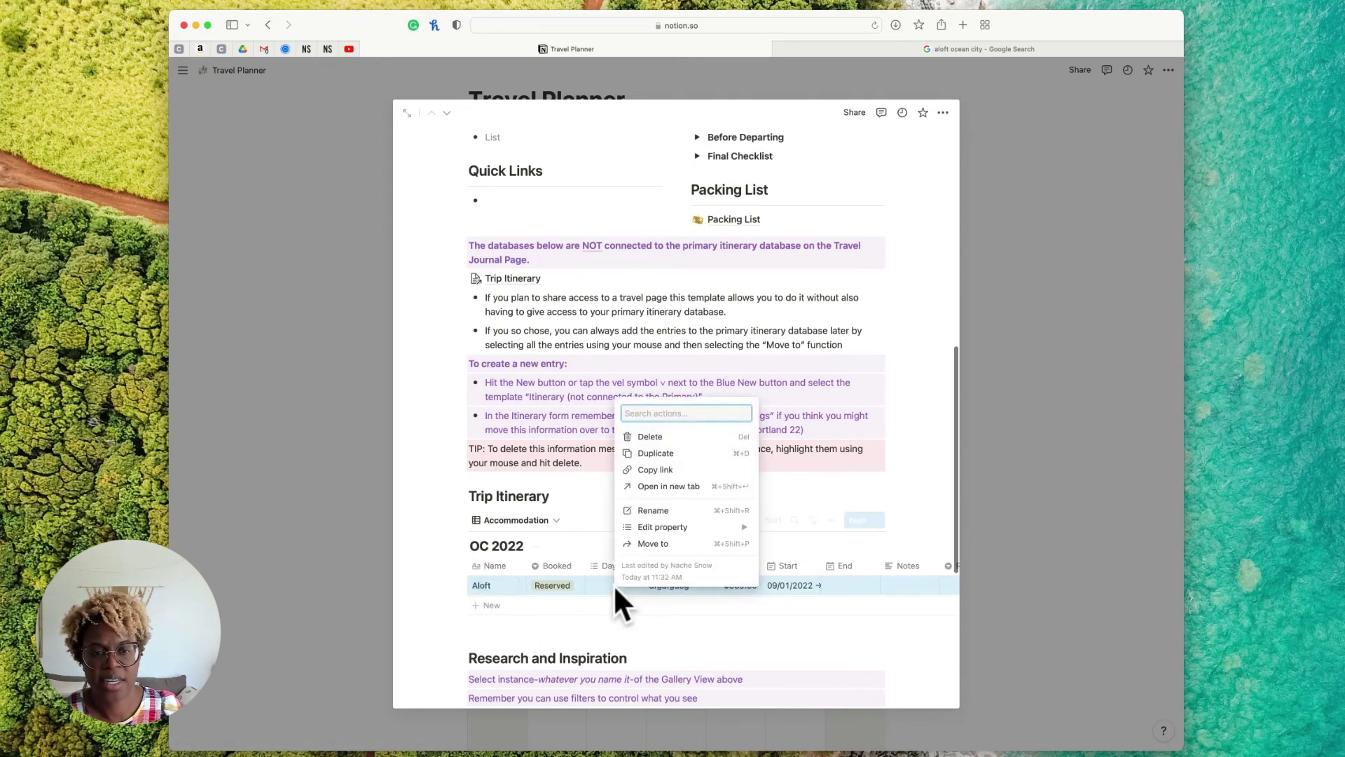
pyautogui.click(652, 546)
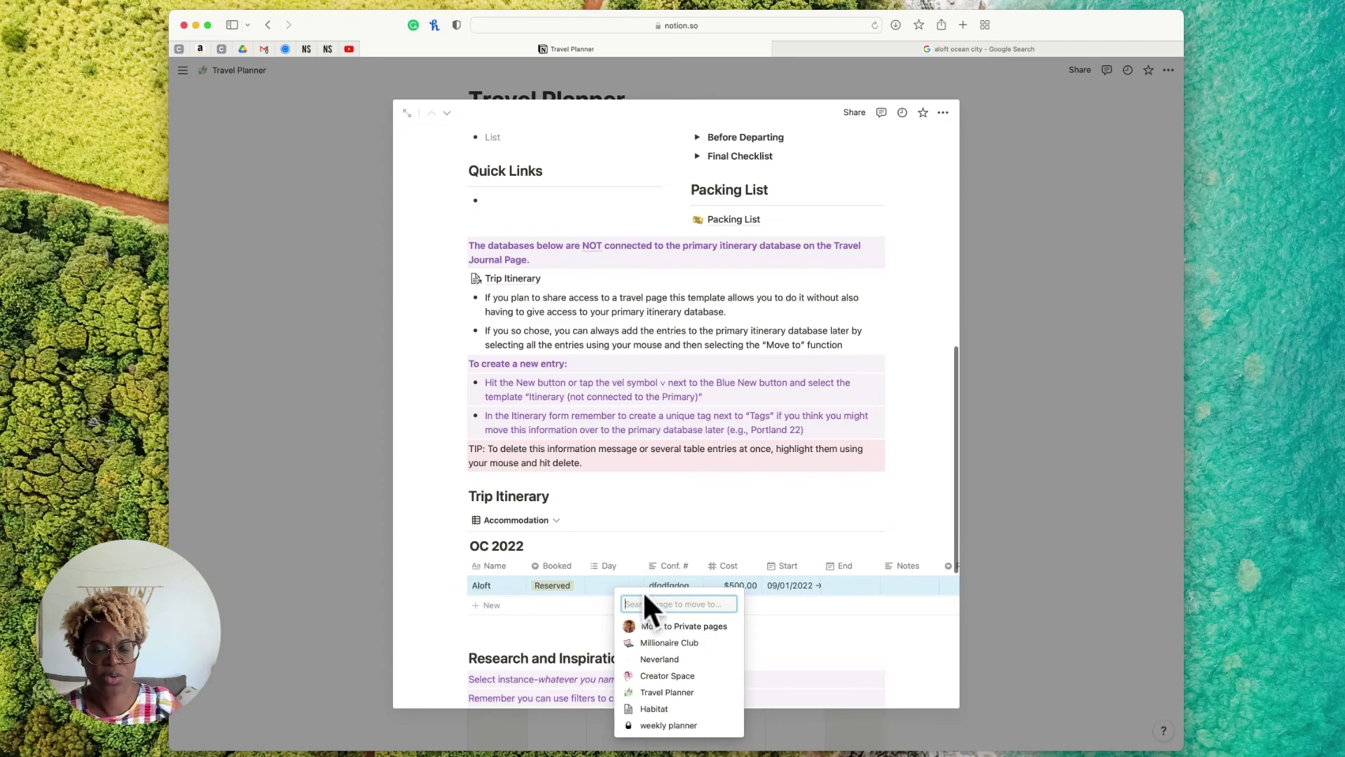
pyautogui.write('tra')
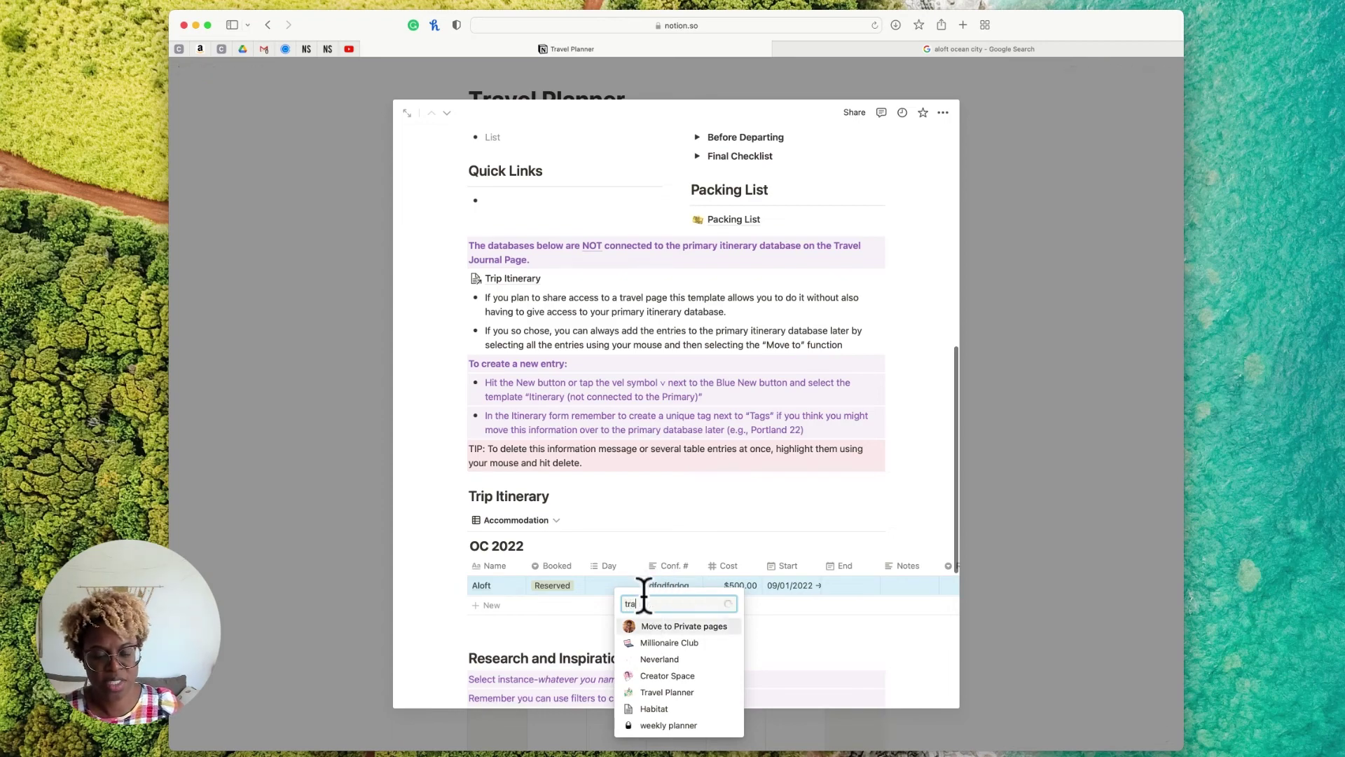
pyautogui.write('vel it')
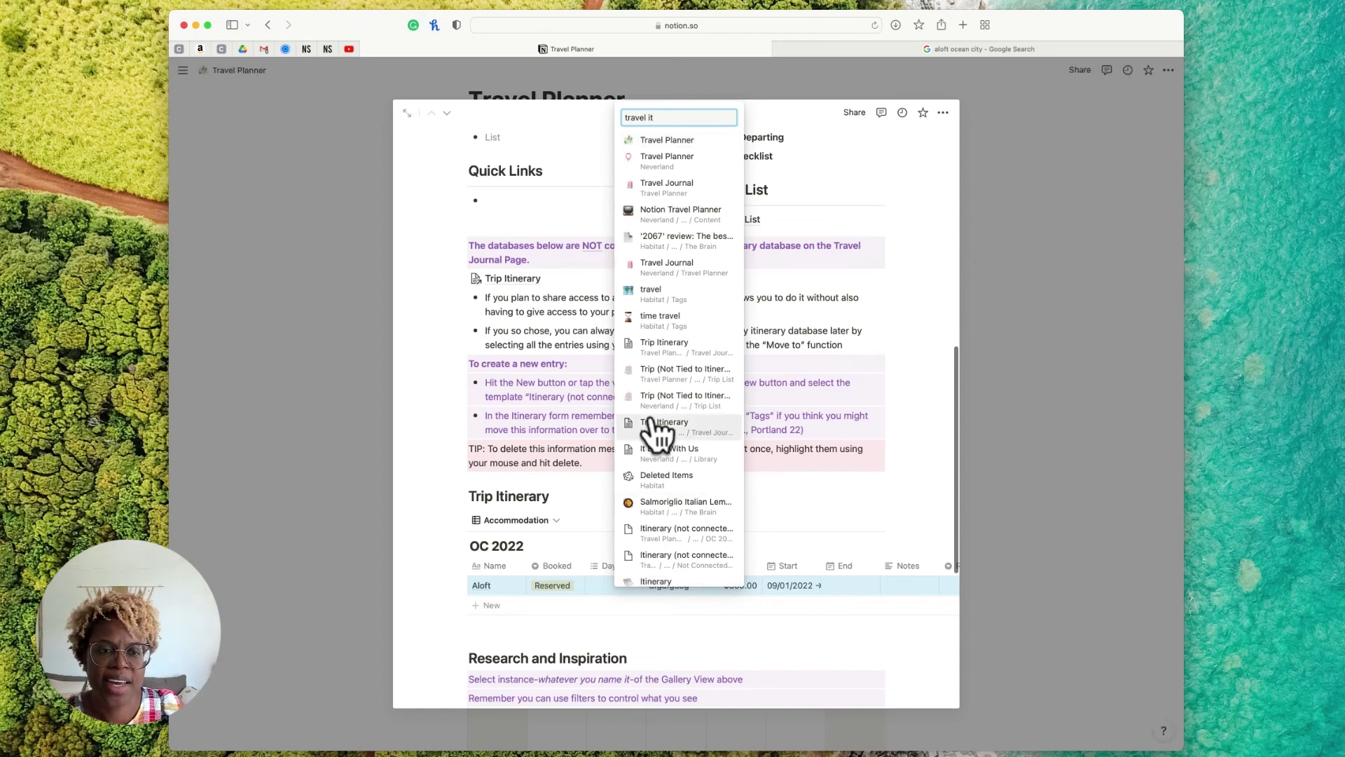
pyautogui.click(666, 346)
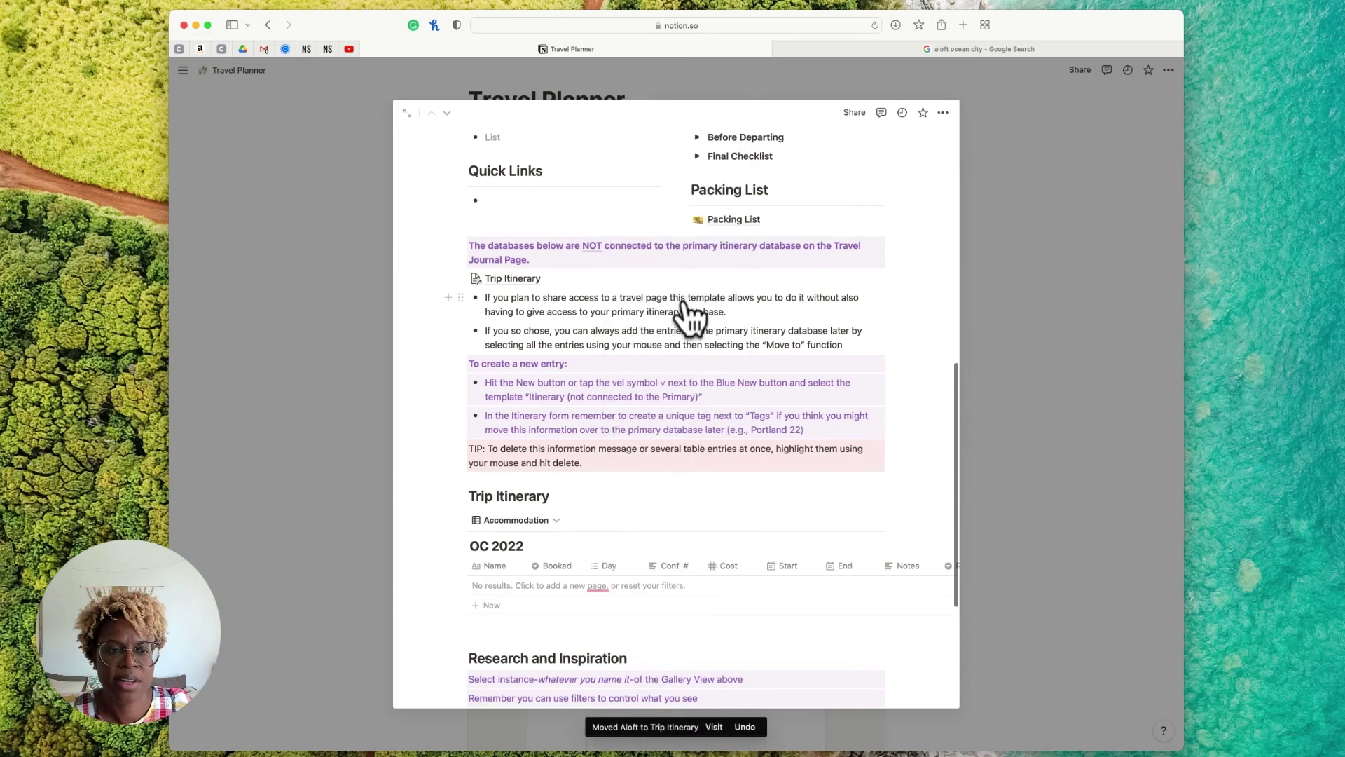
pyautogui.click(338, 578)
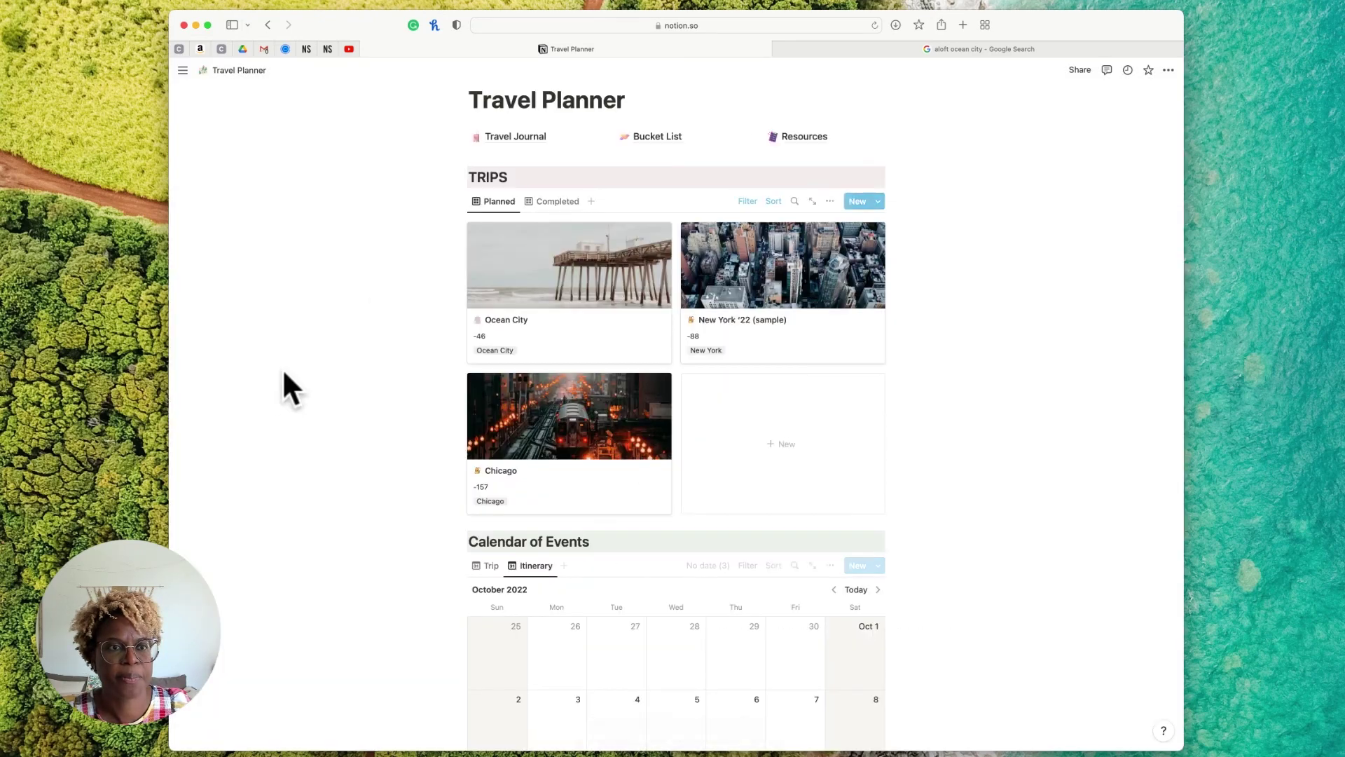
# Look for the moved Aloft entry in the Accommodation and All views of the Travel Journal's Trip Itinerary
pyautogui.click(513, 138)
pyautogui.scroll(-5, 641, 322)
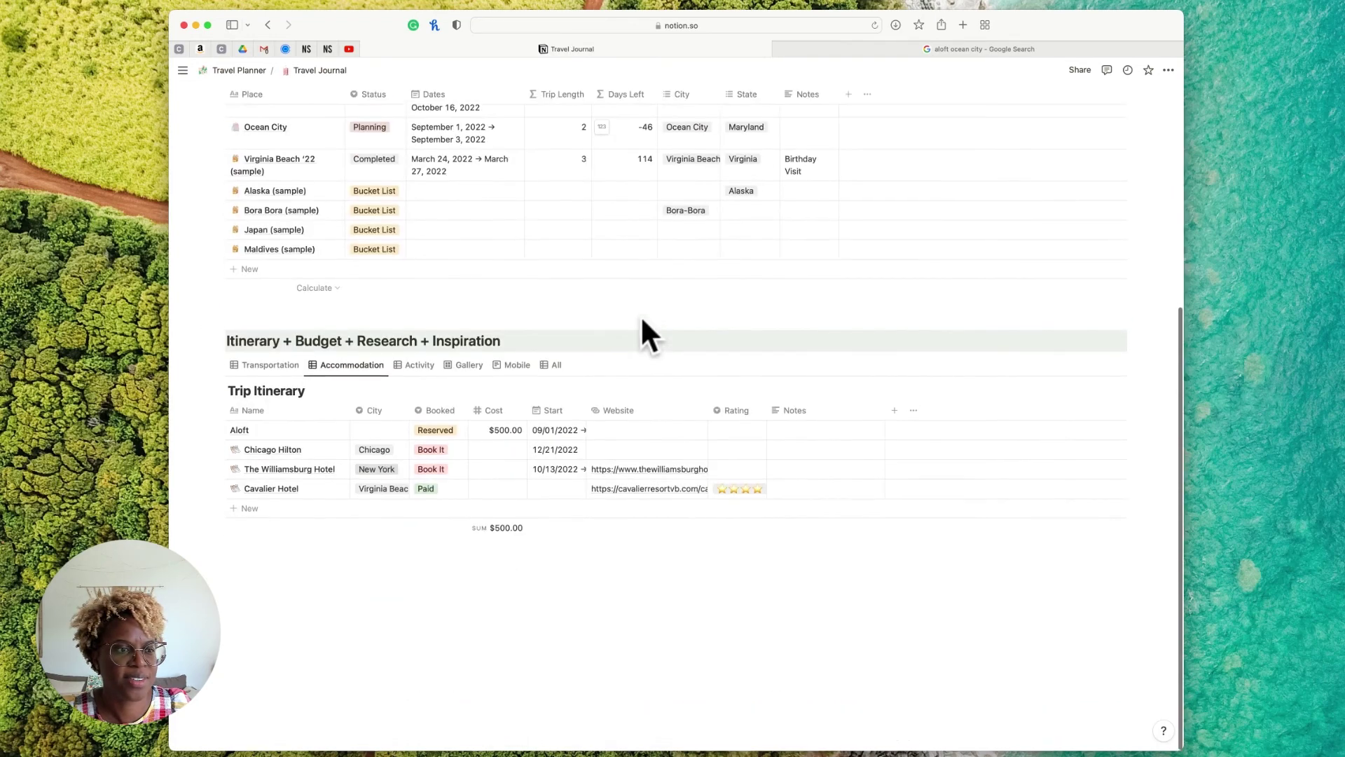
pyautogui.scroll(5, 640, 313)
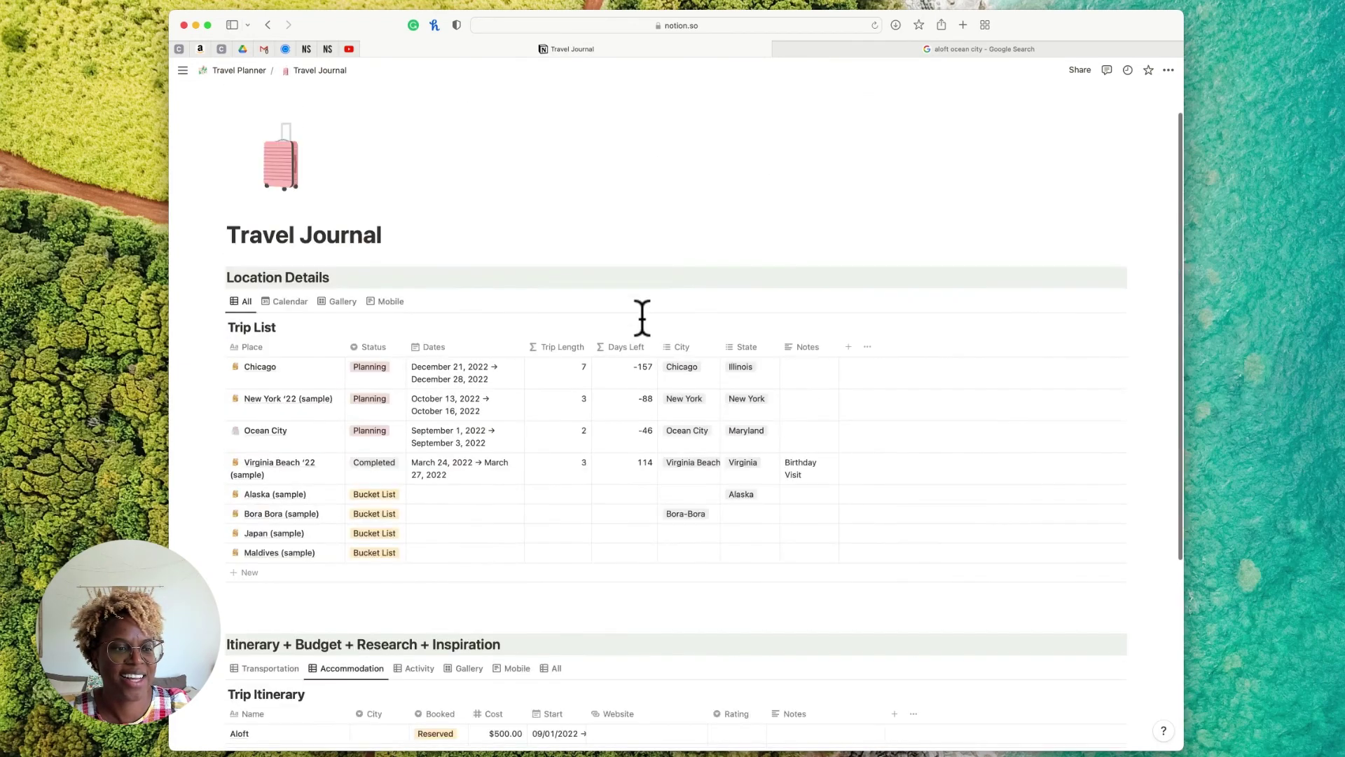
pyautogui.scroll(-5, 640, 315)
pyautogui.scroll(1, 641, 317)
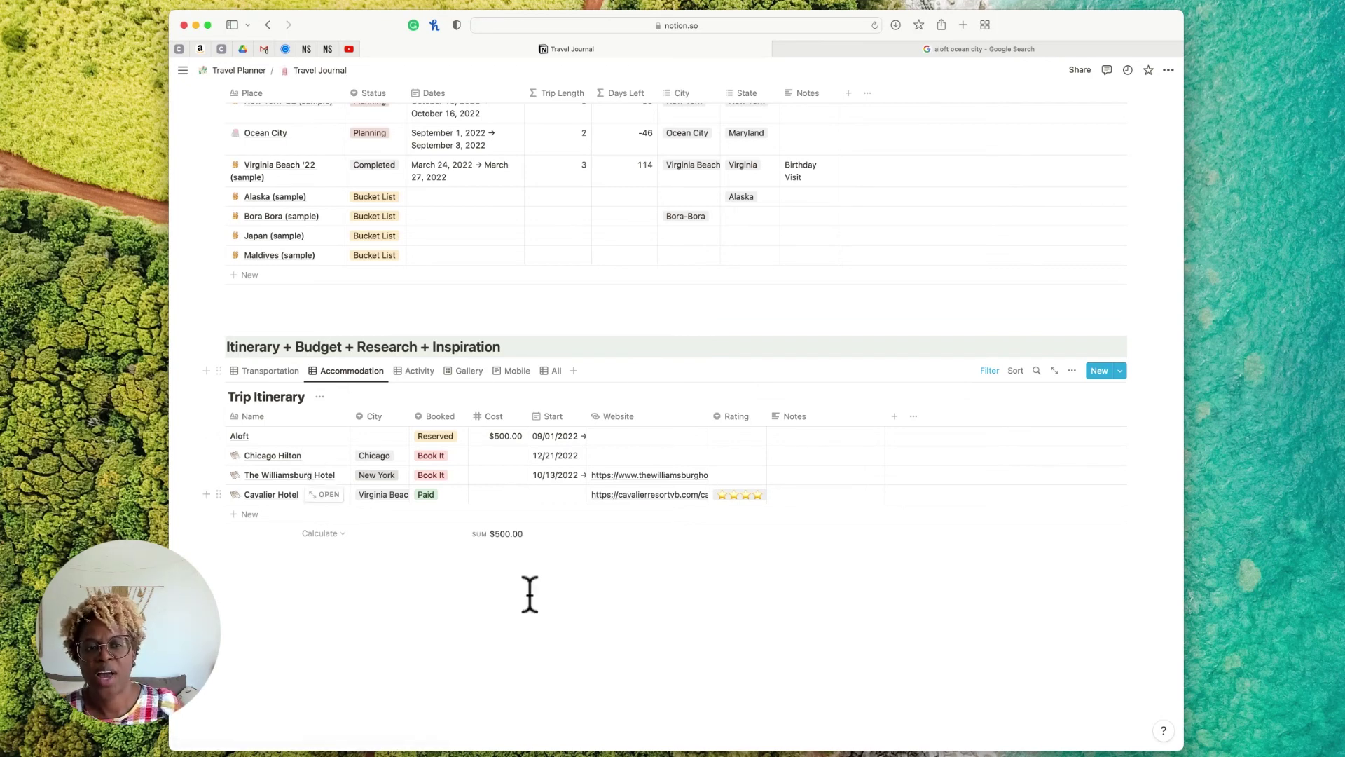
pyautogui.moveTo(667, 559)
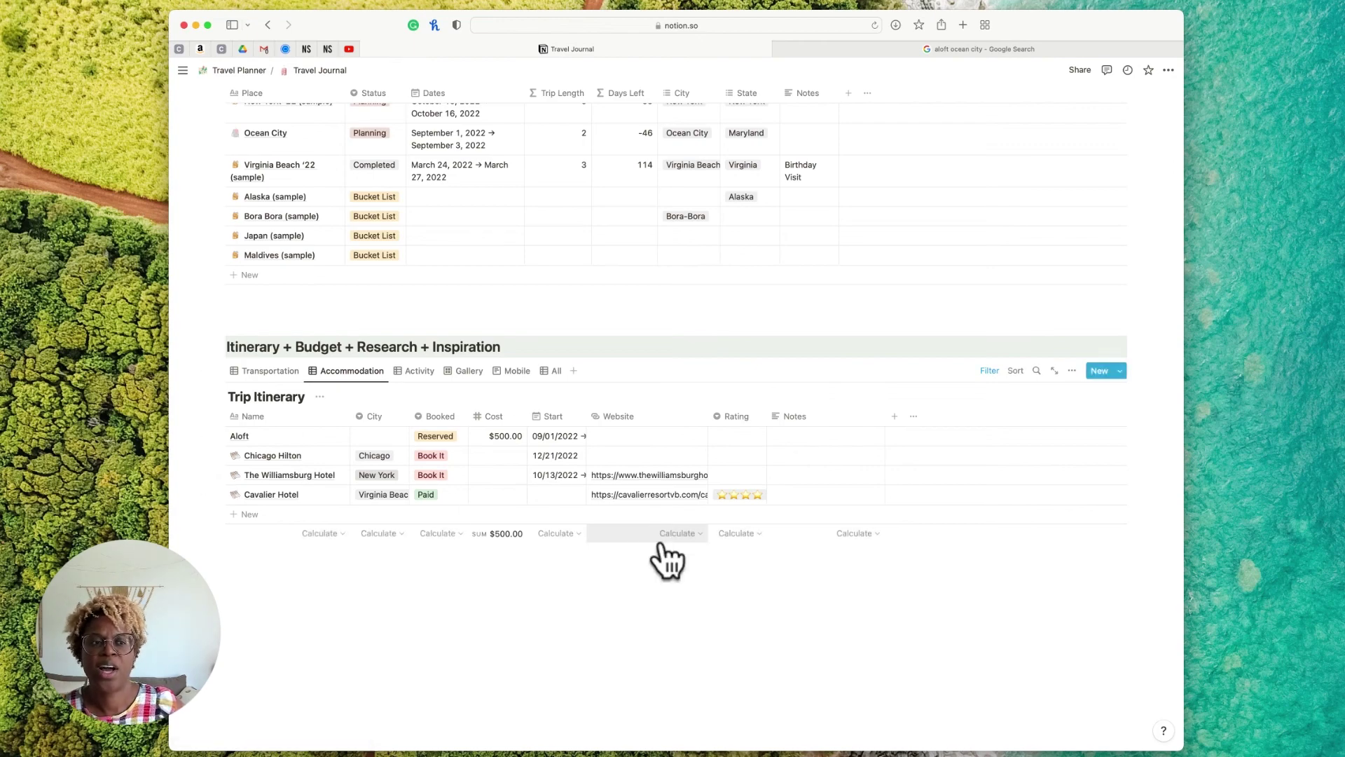
pyautogui.click(552, 372)
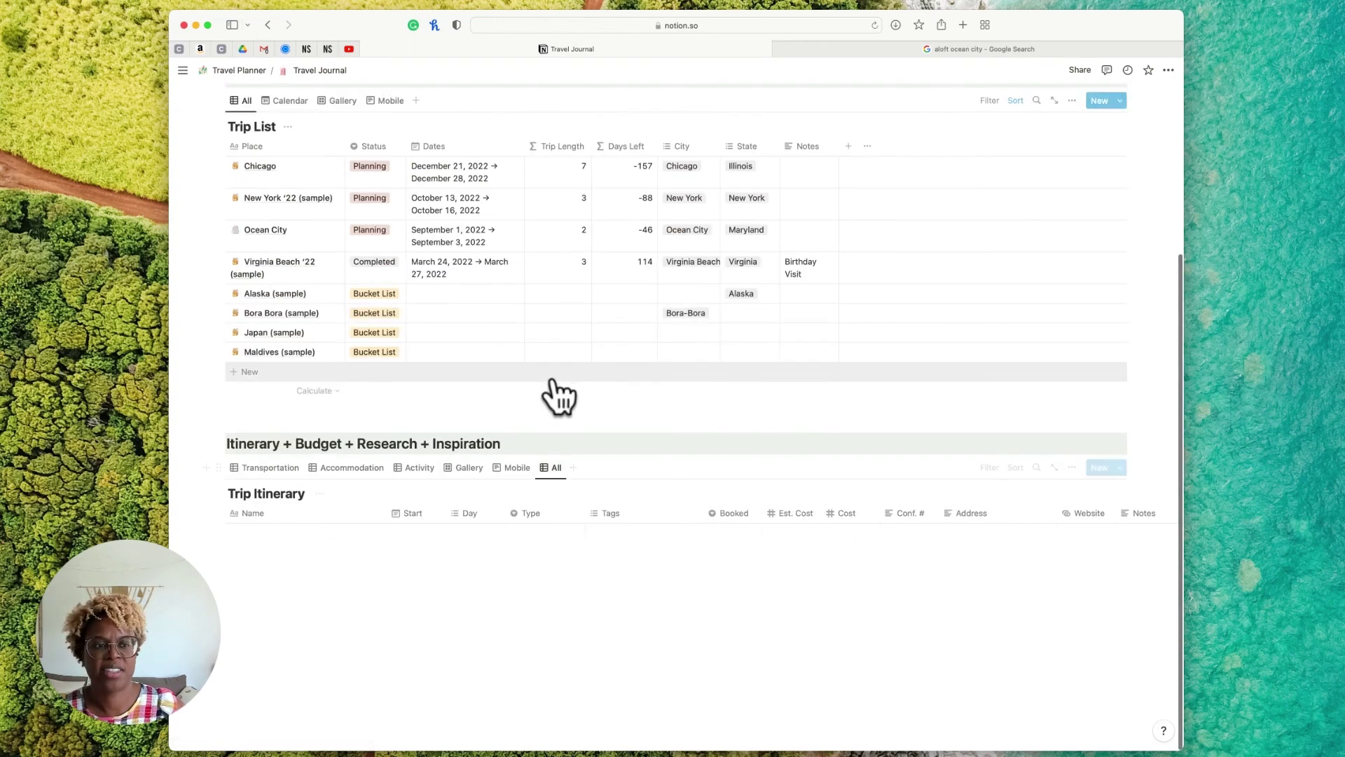
pyautogui.scroll(-5, 651, 561)
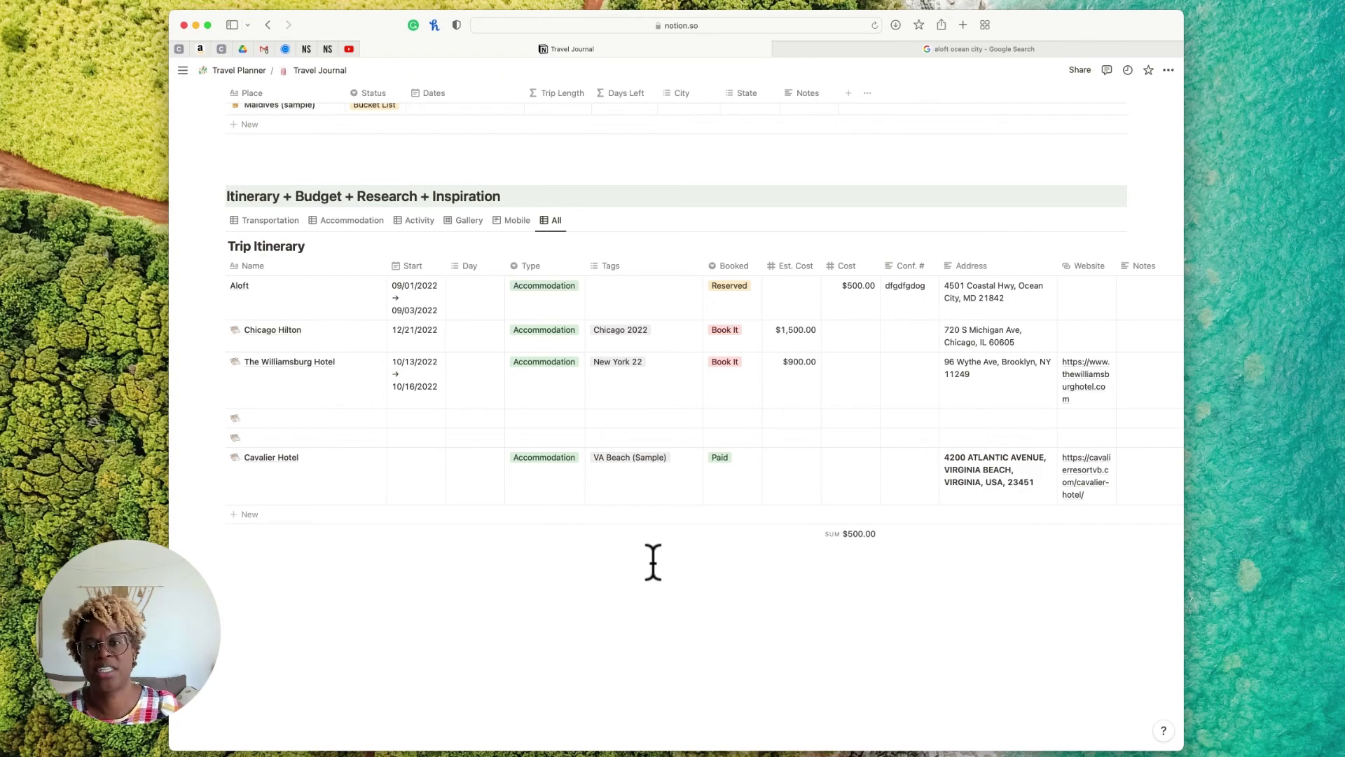
# Return from the Travel Journal to the main Travel Planner page and review the Planned trips gallery
pyautogui.scroll(7, 653, 562)
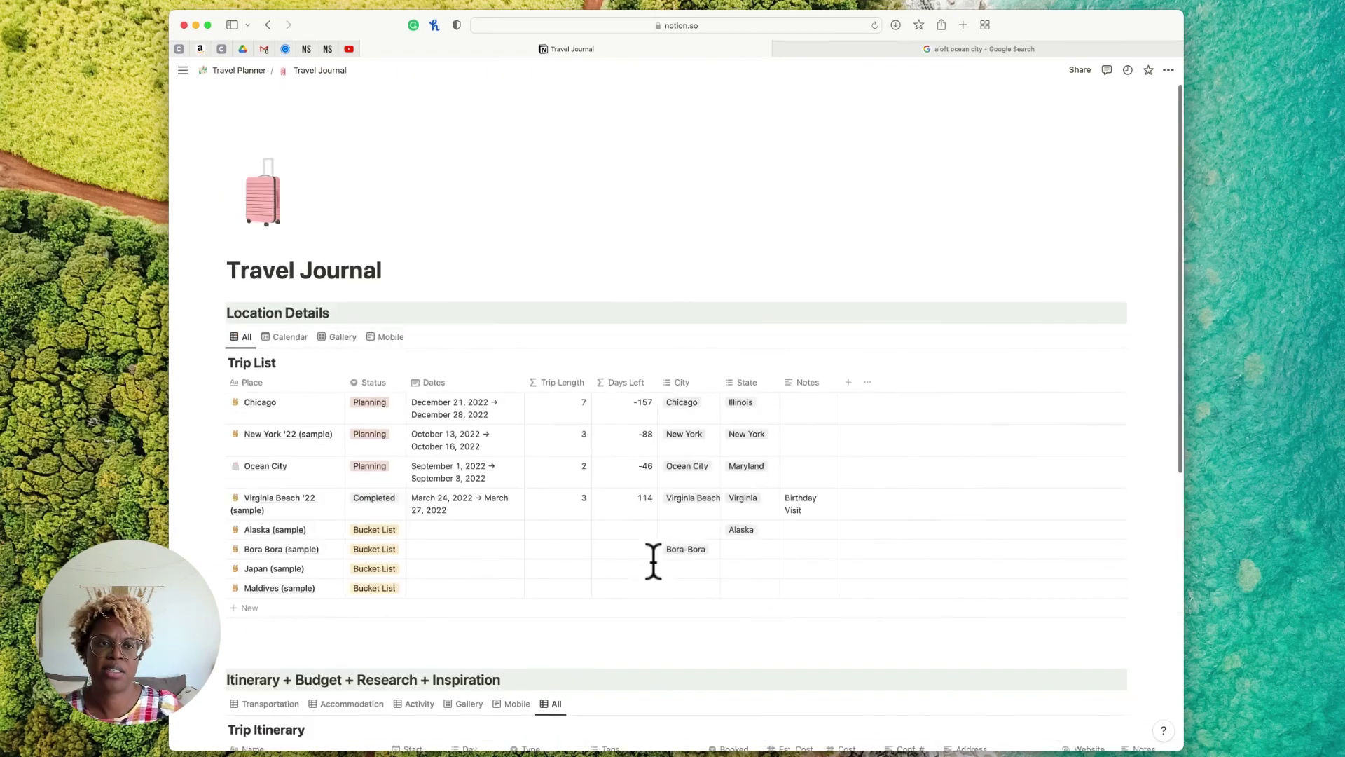
pyautogui.click(251, 70)
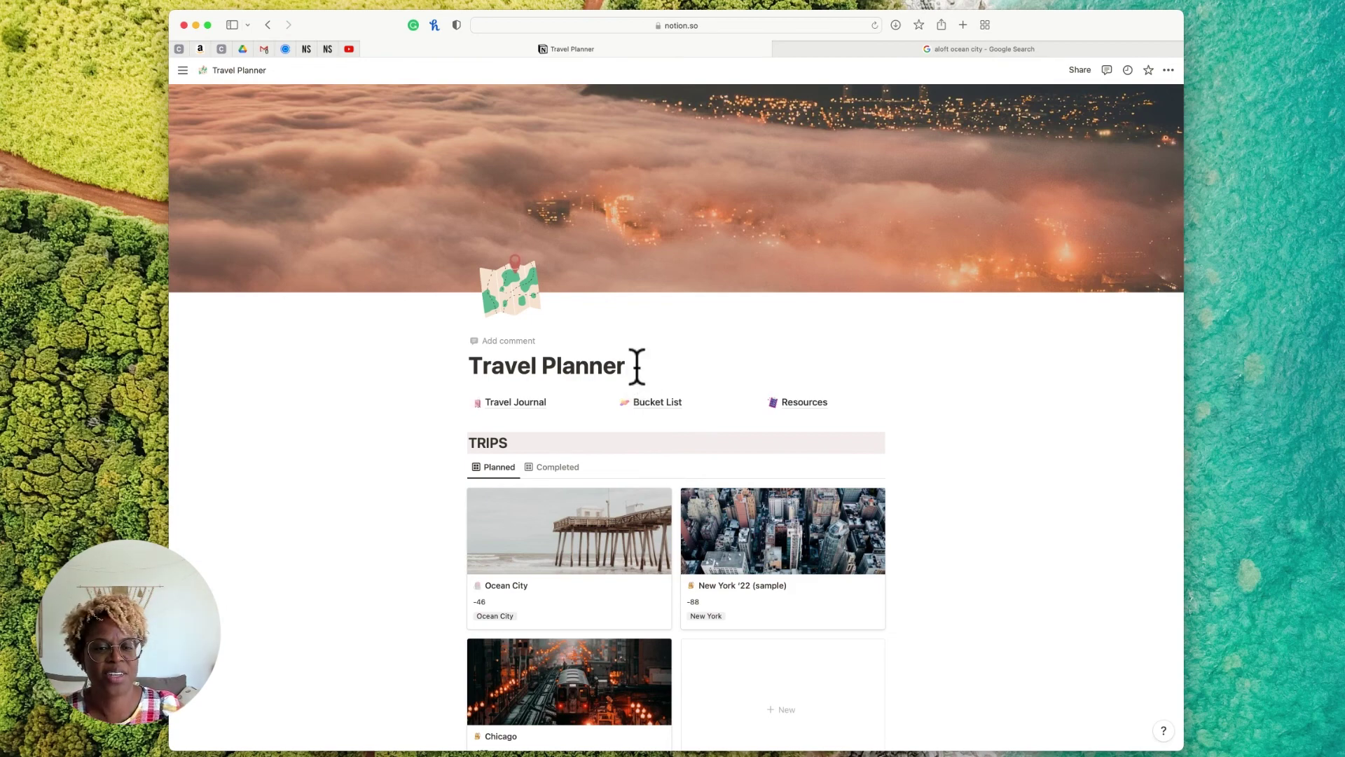
pyautogui.scroll(-5, 637, 367)
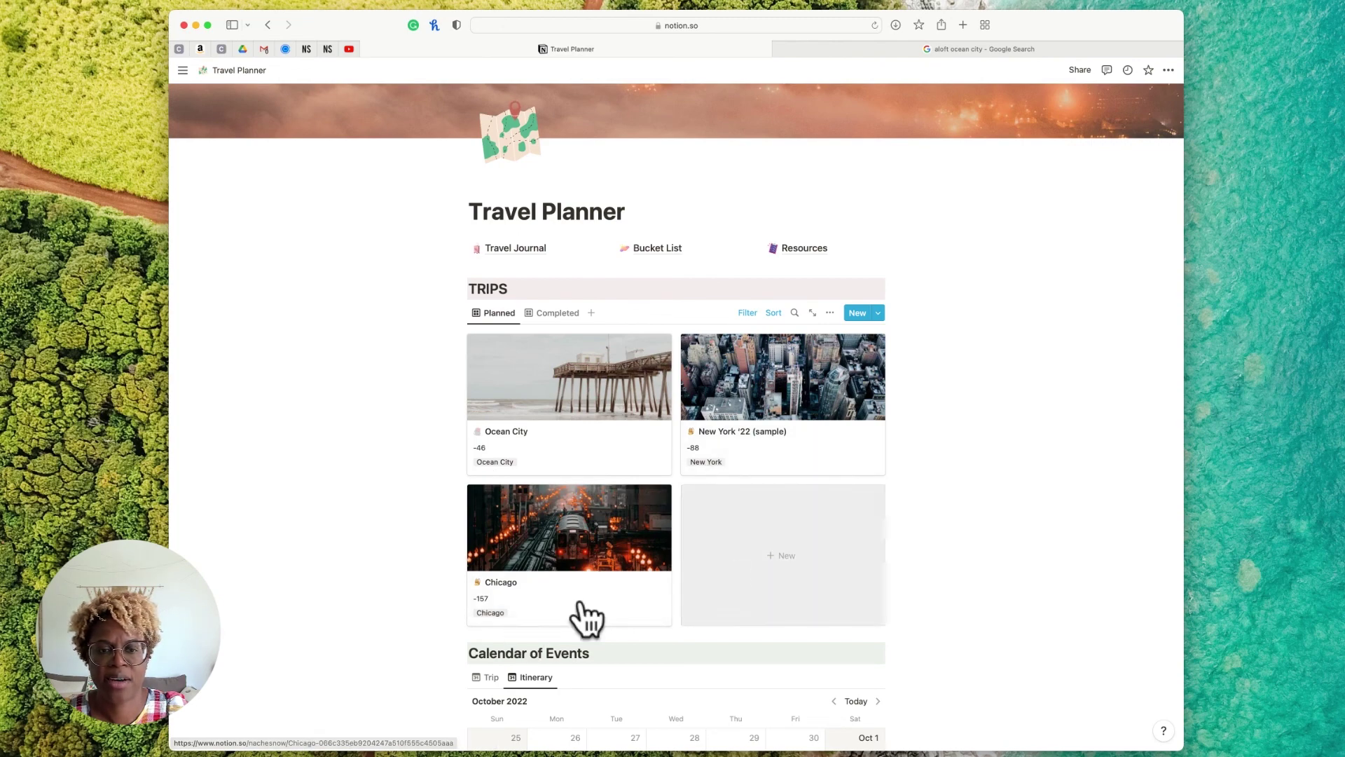
# Hide the Place property on the Planned trips gallery cards, show it again, and close the view options
pyautogui.click(830, 313)
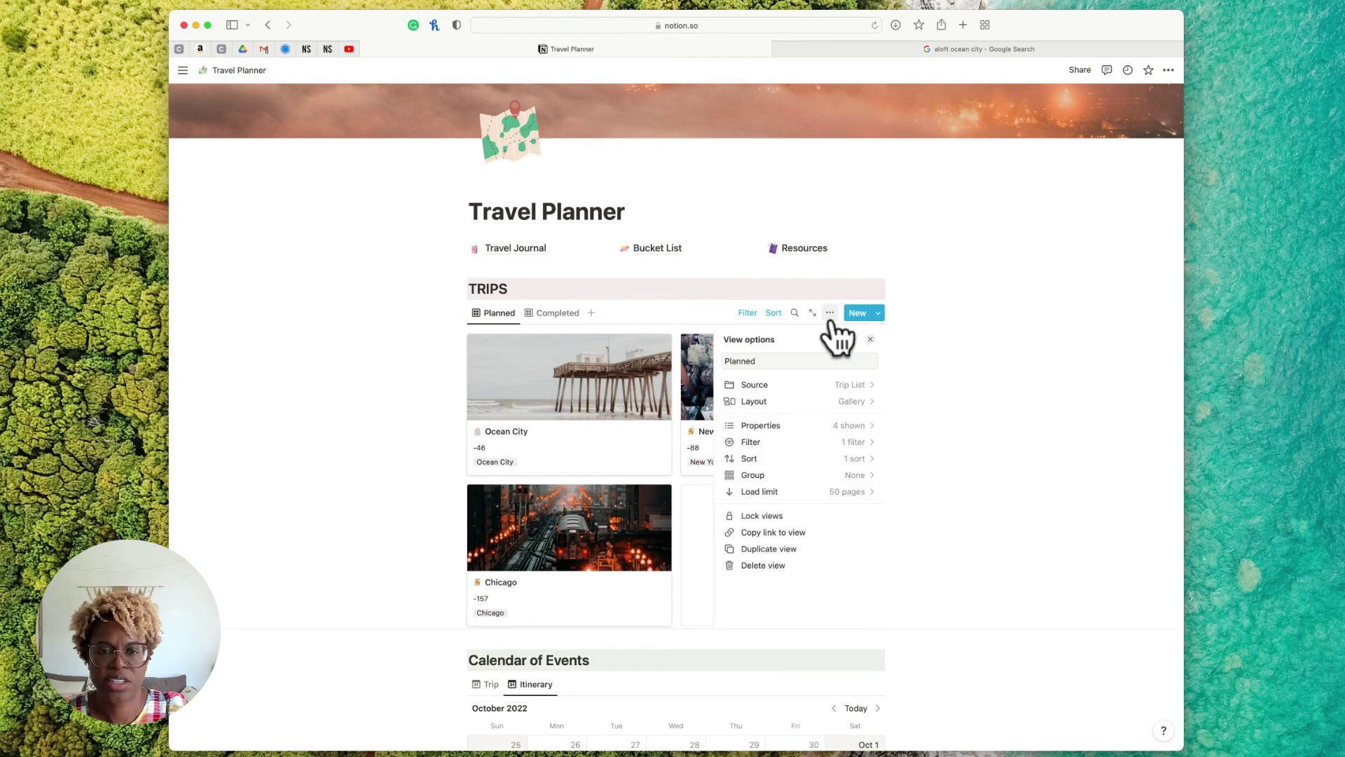
pyautogui.click(817, 428)
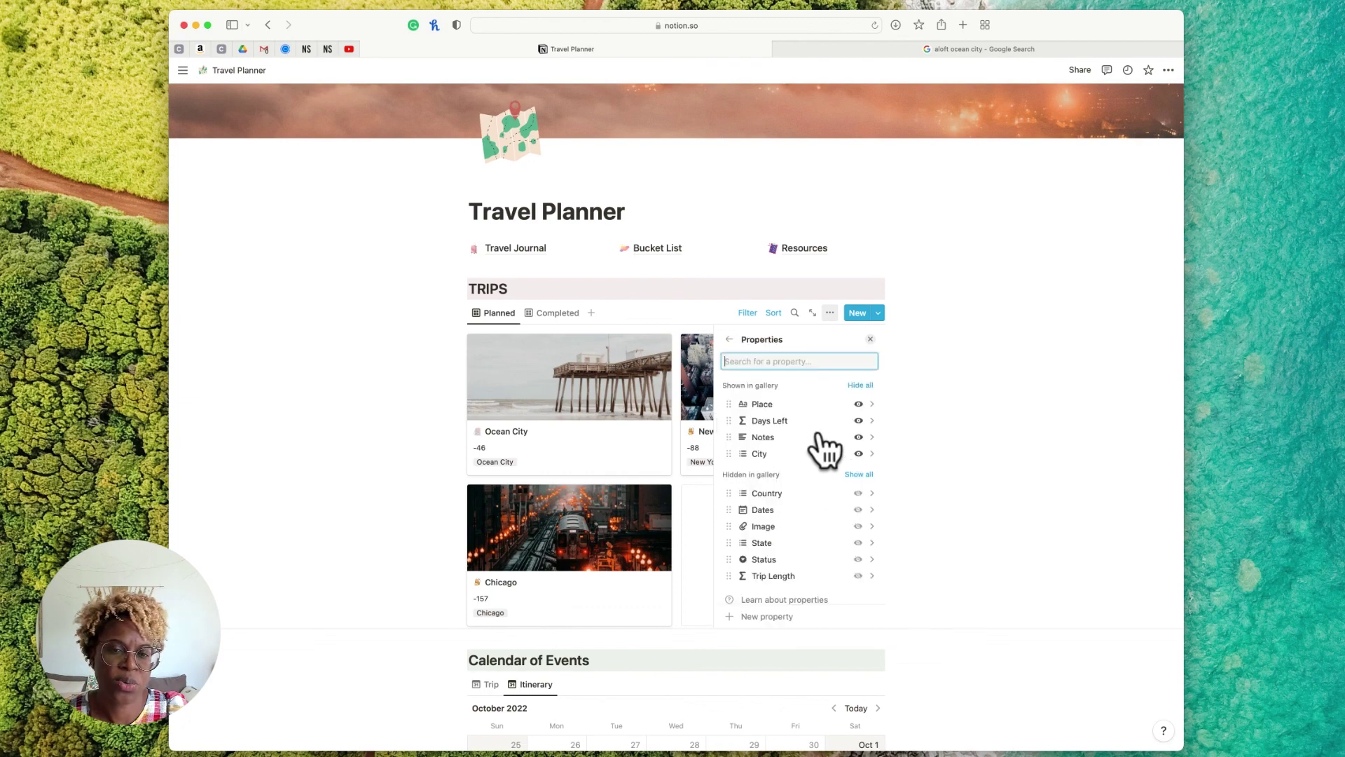
pyautogui.click(859, 405)
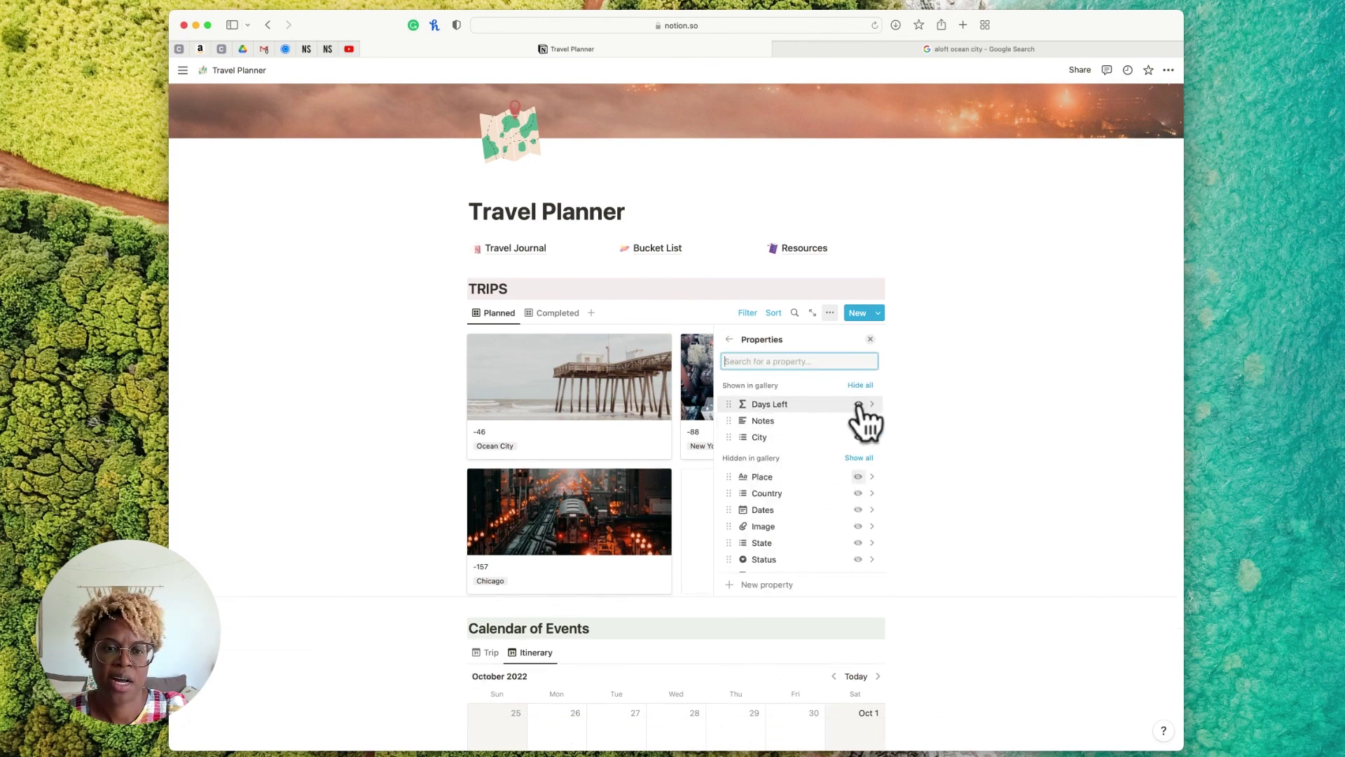
pyautogui.click(858, 477)
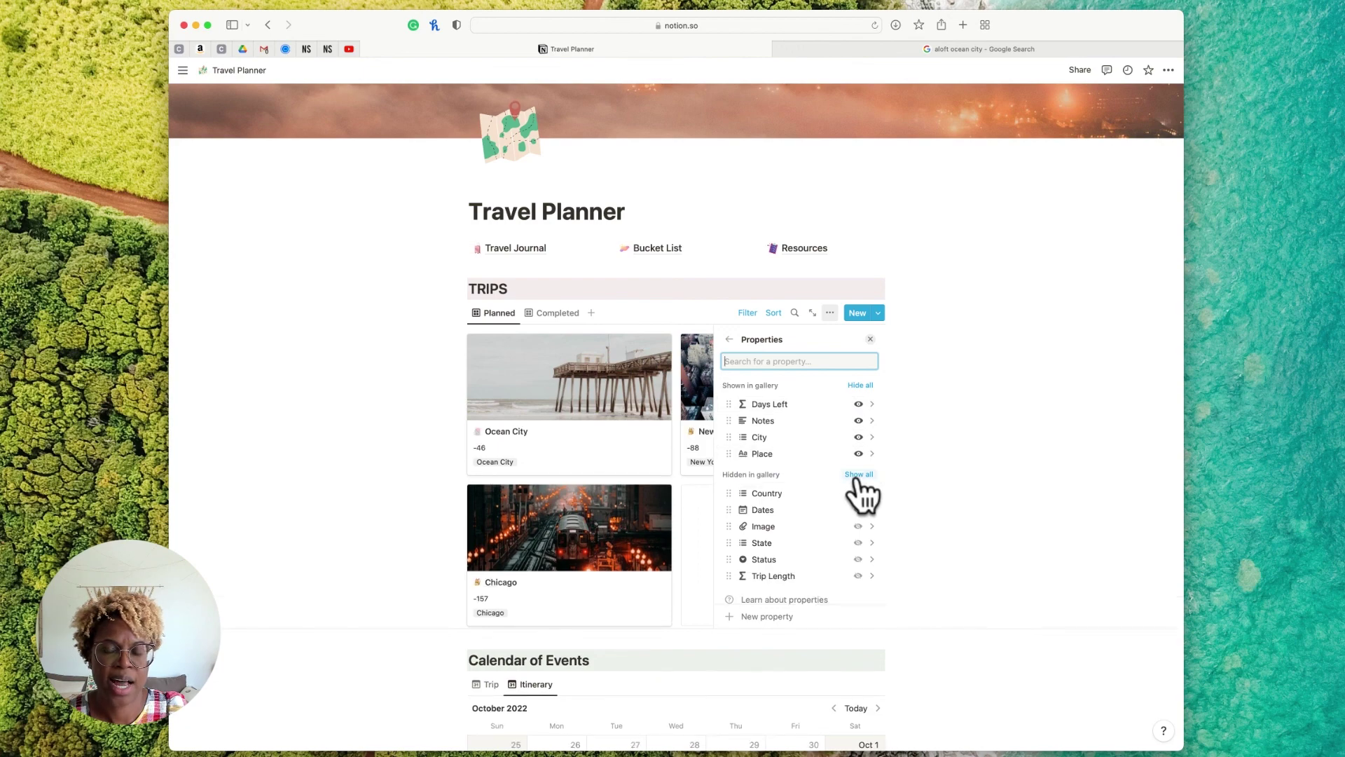
pyautogui.scroll(-1, 807, 420)
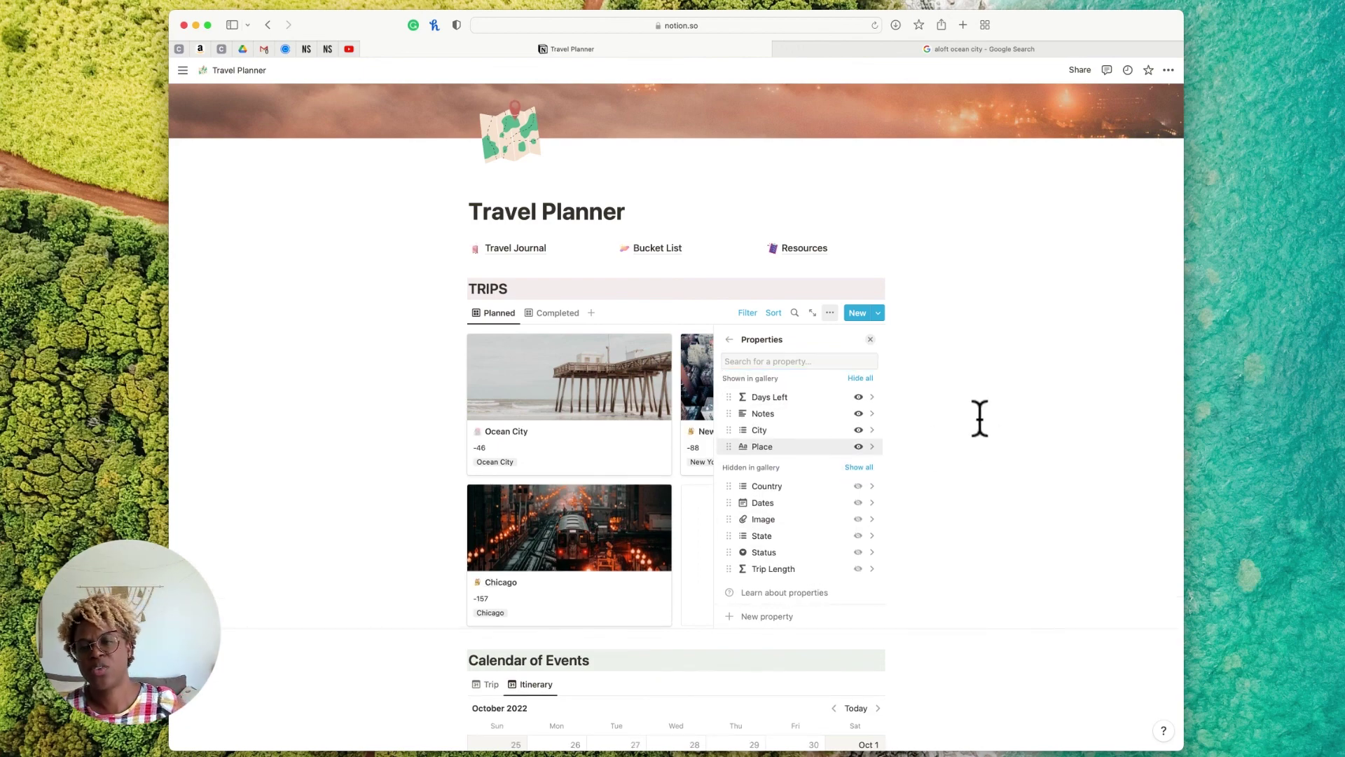
pyautogui.click(955, 378)
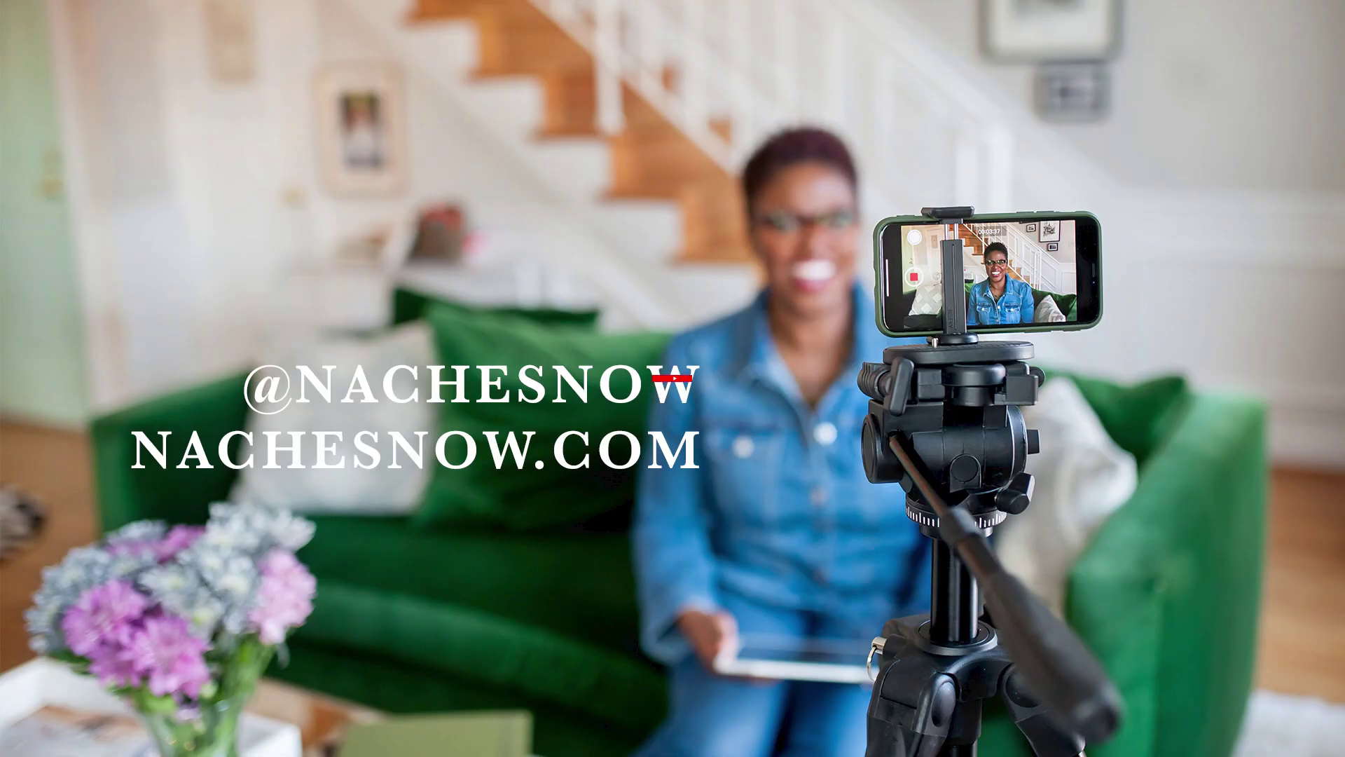